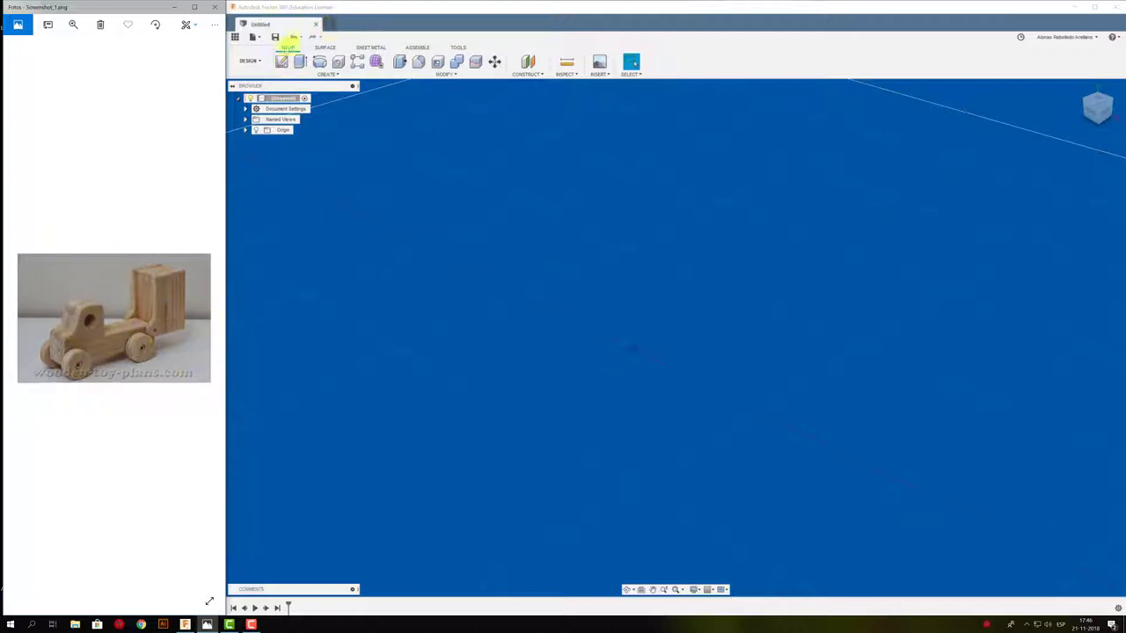
Start a sketch on an origin plane and draw a 50.8 mm diameter circle at the origin.
click(281, 63)
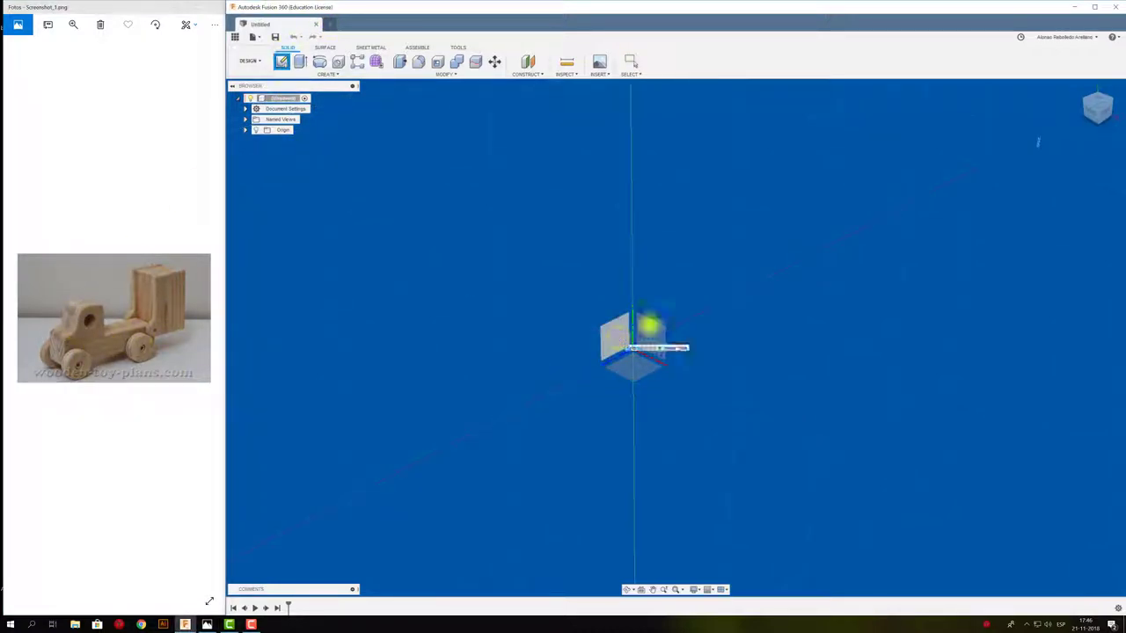
click(611, 335)
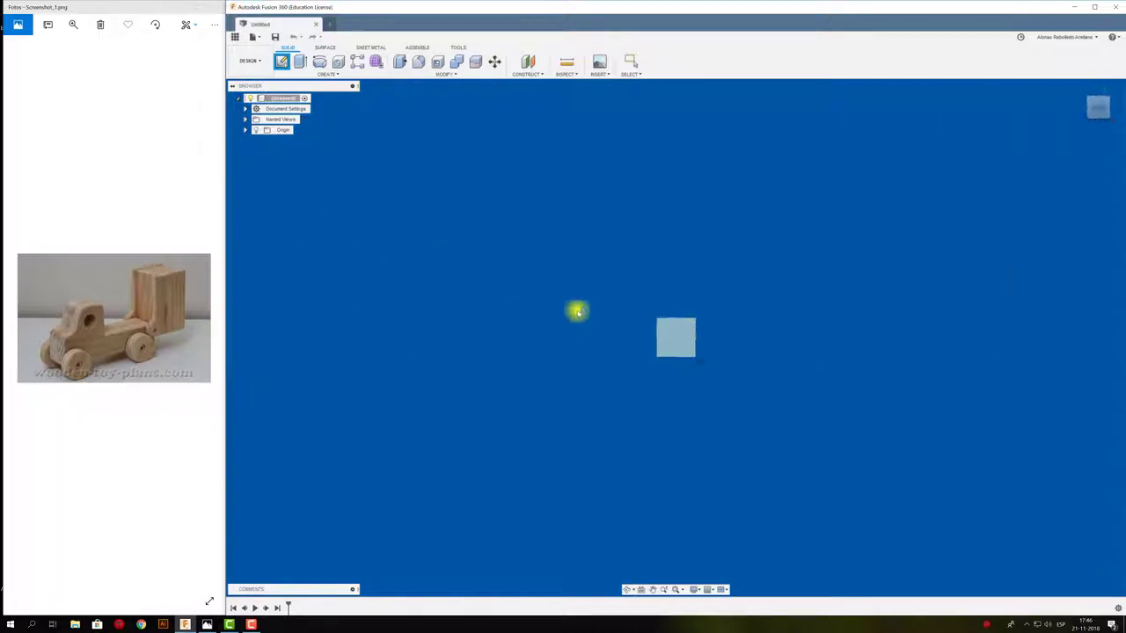
click(281, 62)
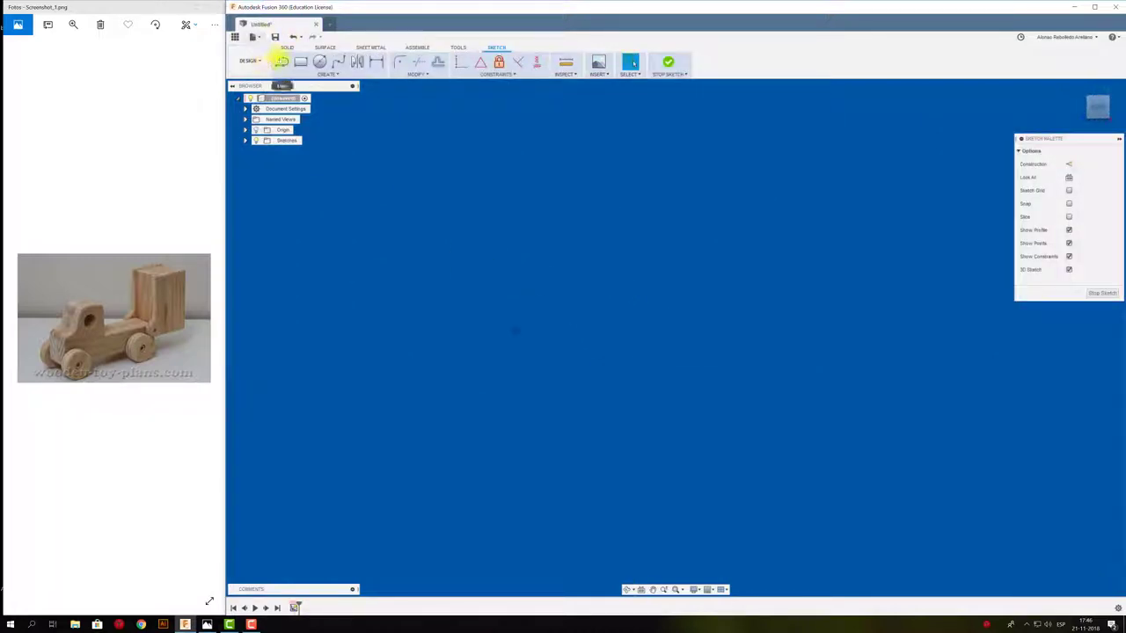
click(319, 62)
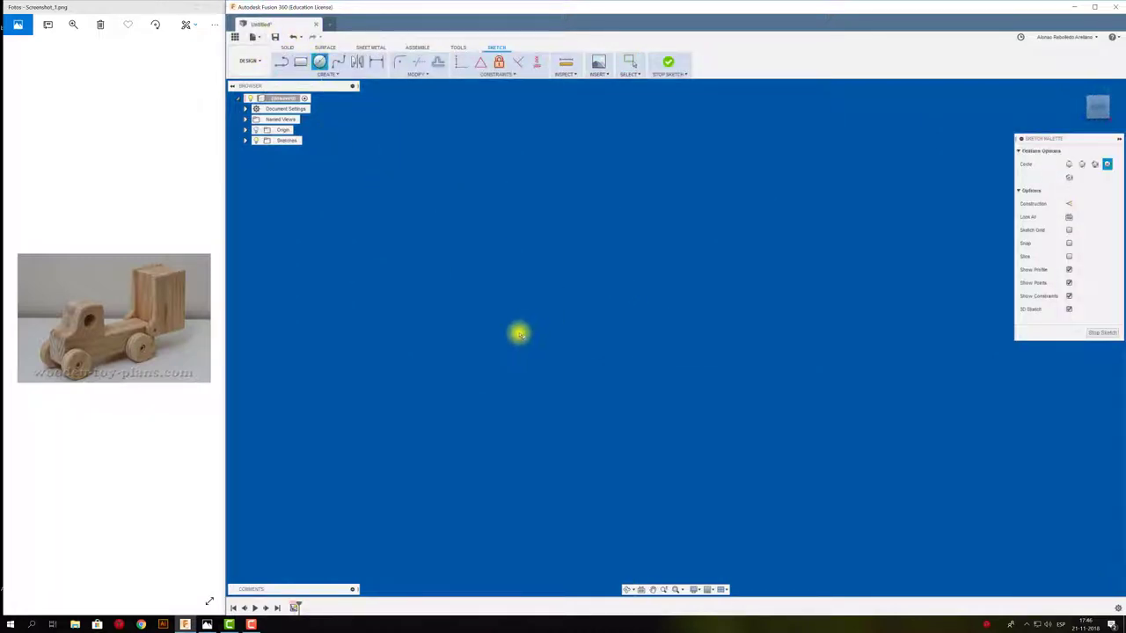
click(517, 329)
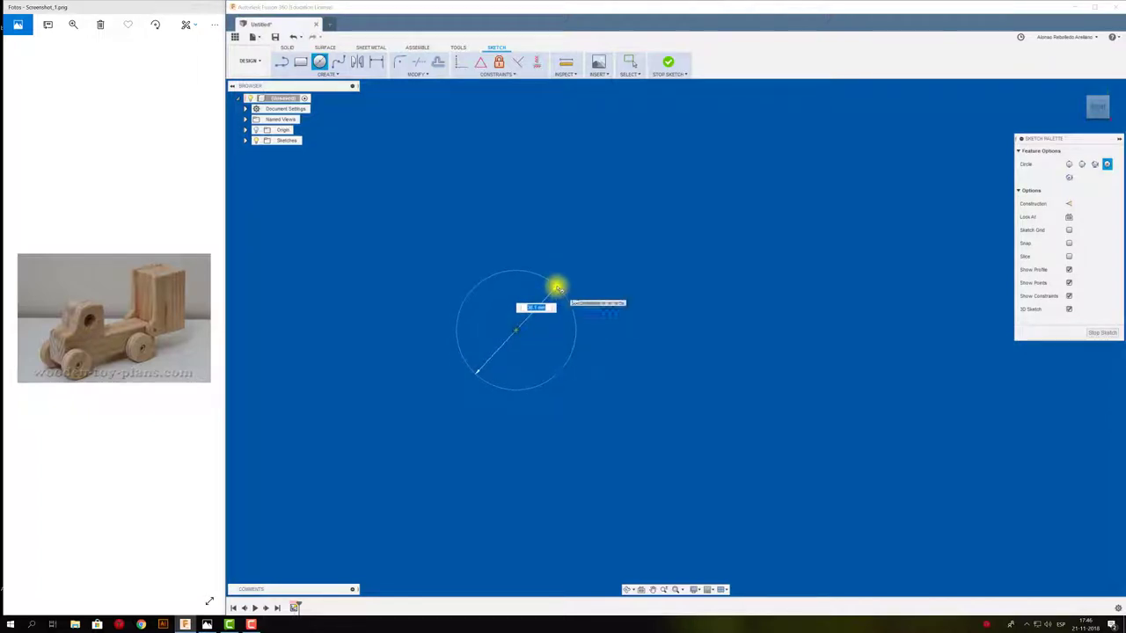
text(2)
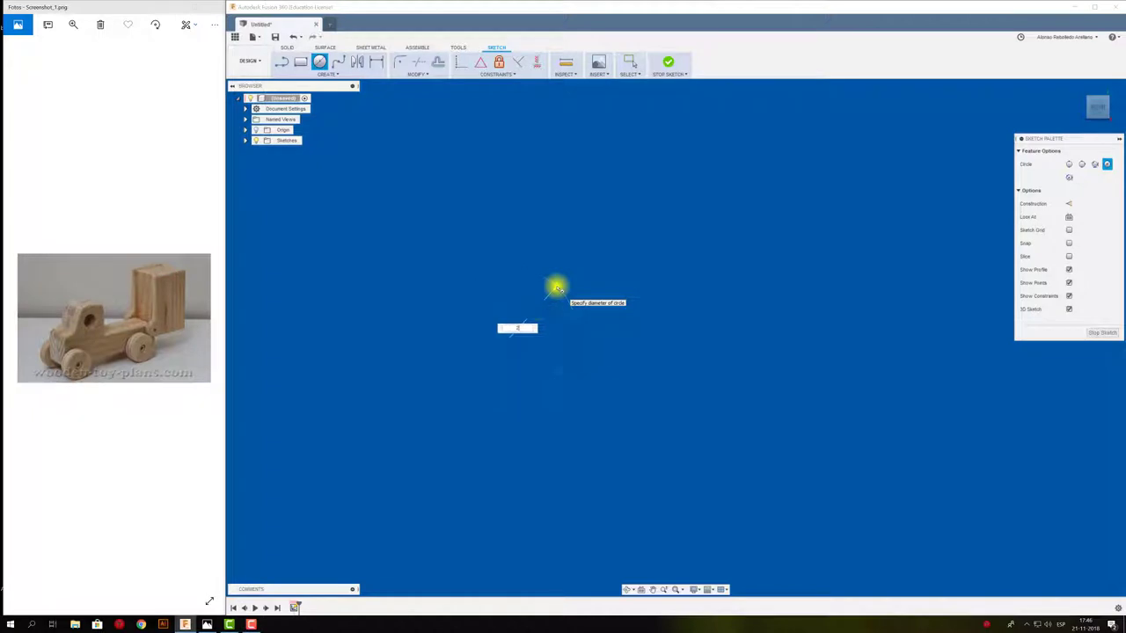
text(1)
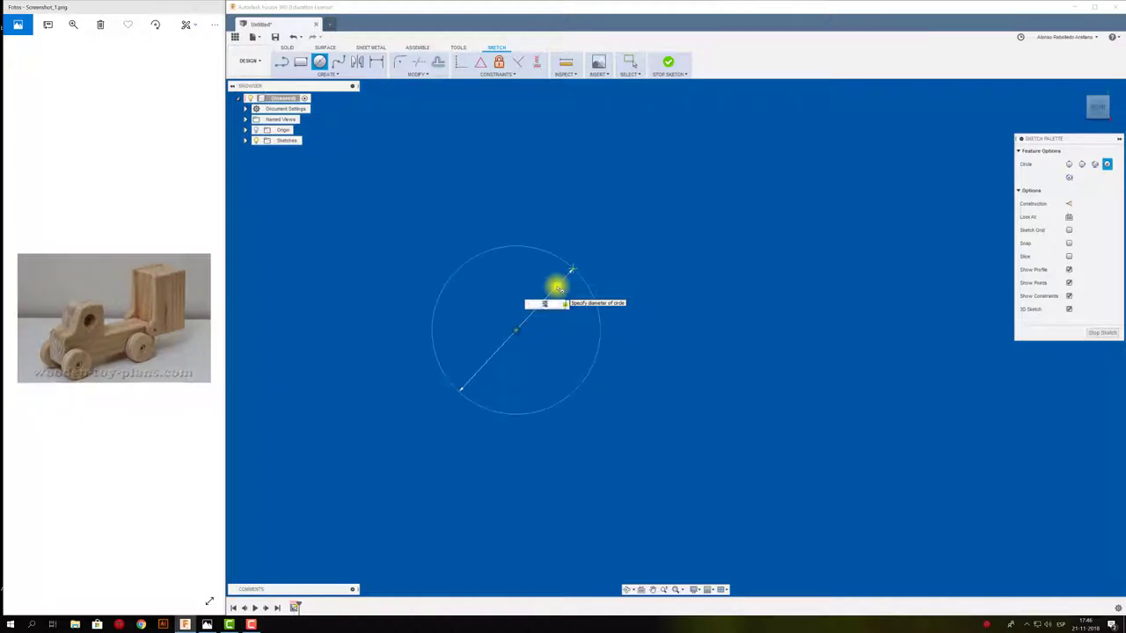
key(Return)
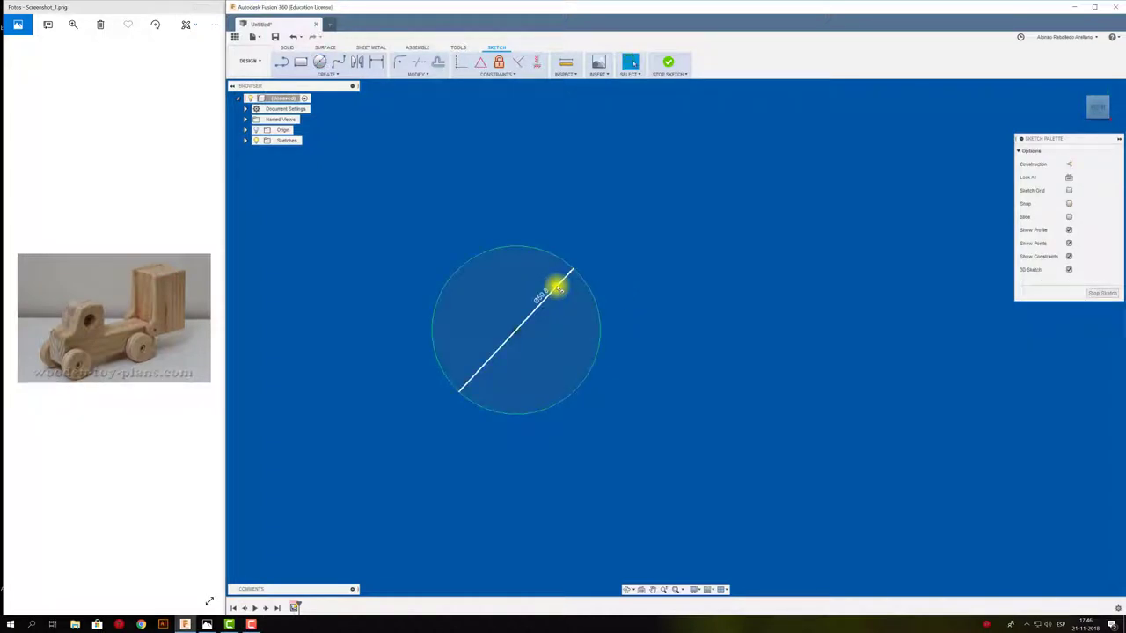
Convert the circle to dashed construction geometry.
click(558, 257)
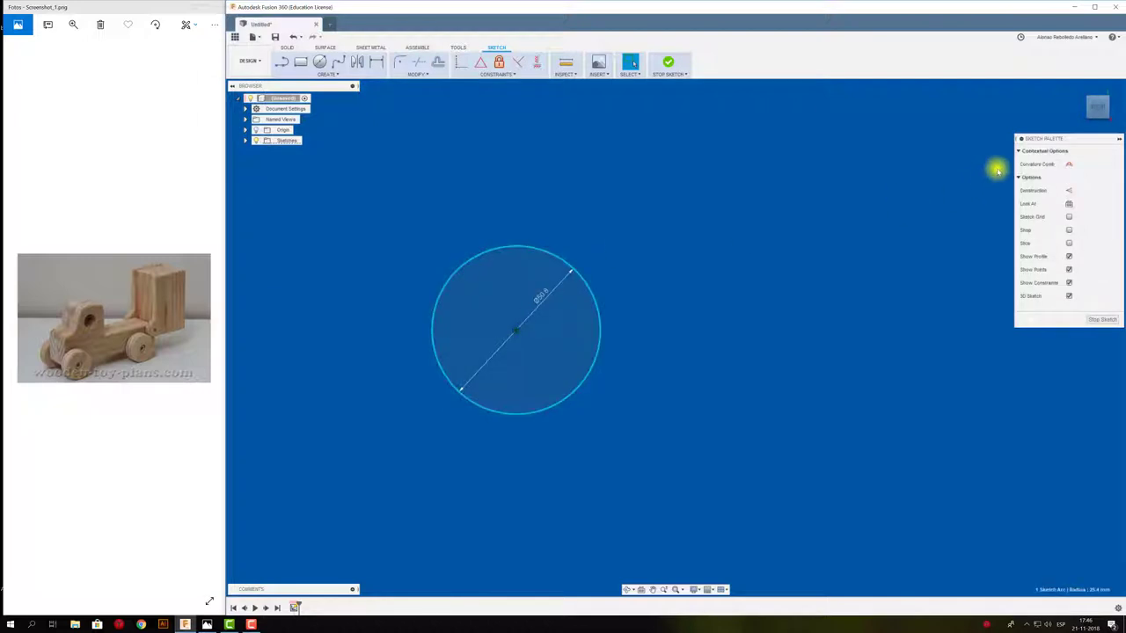
drag(1080, 138, 935, 115)
click(925, 168)
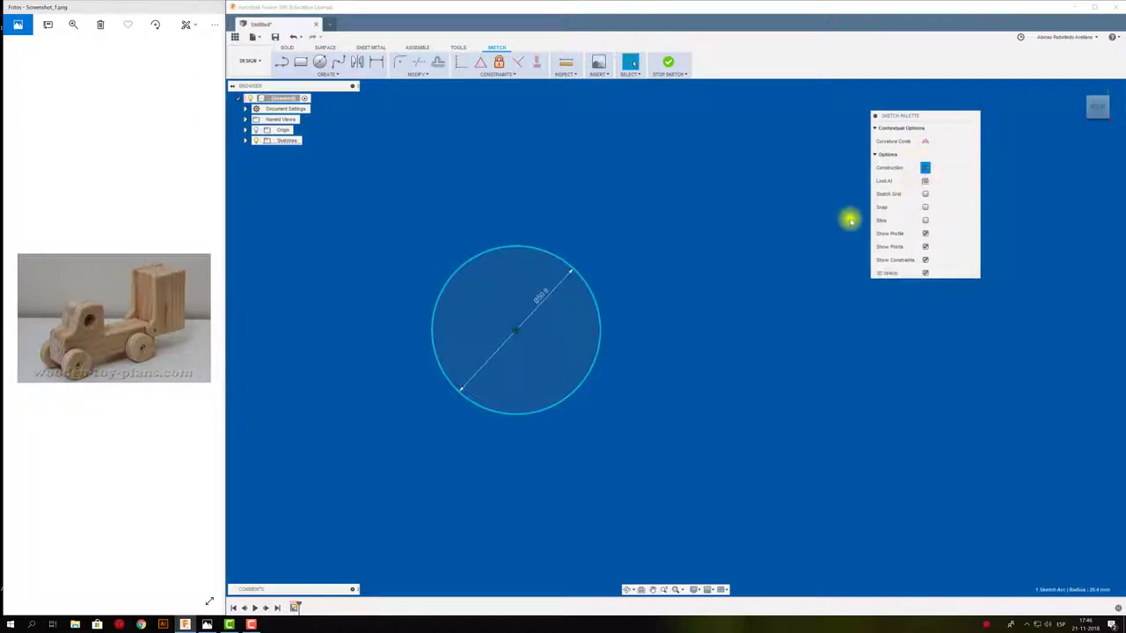
Draw a horizontal line rightward from the first circle's centre.
click(280, 64)
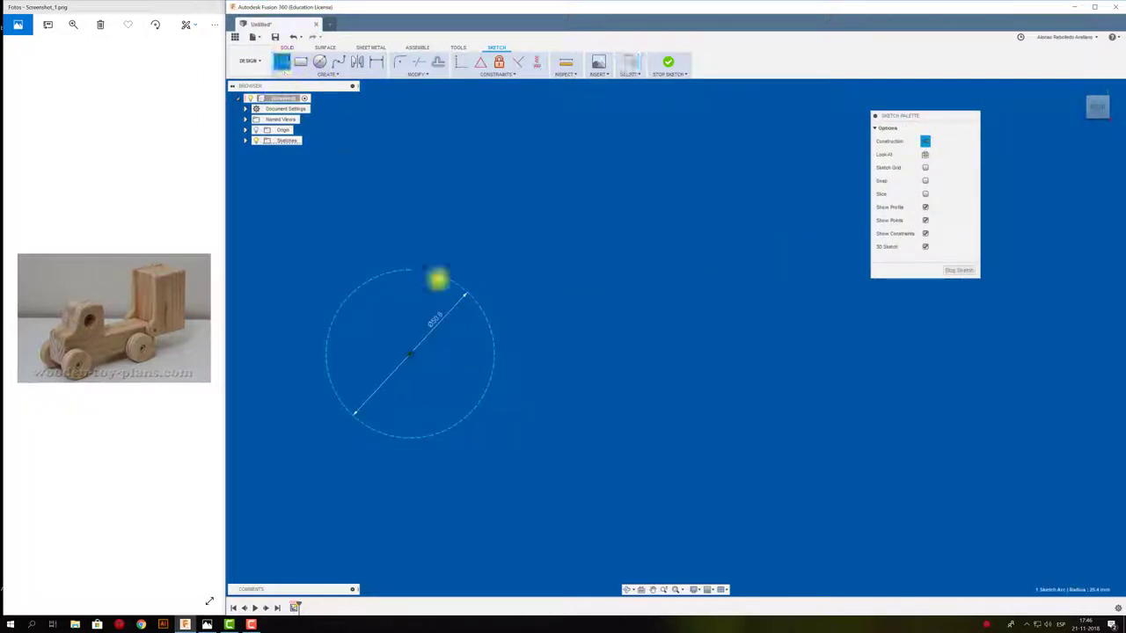
click(409, 355)
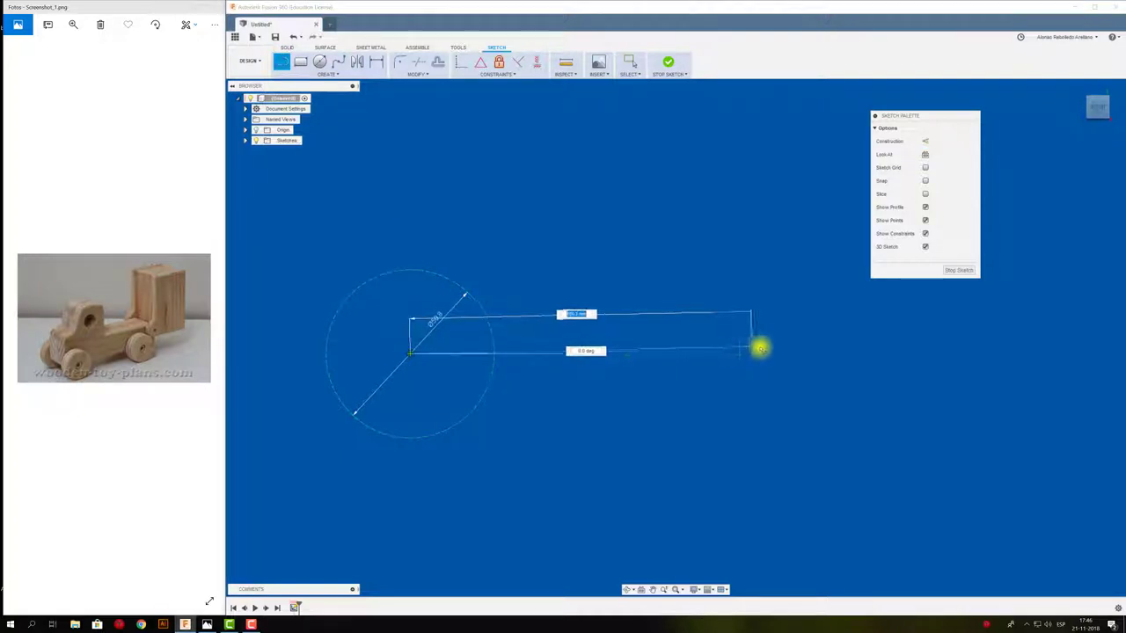
click(823, 354)
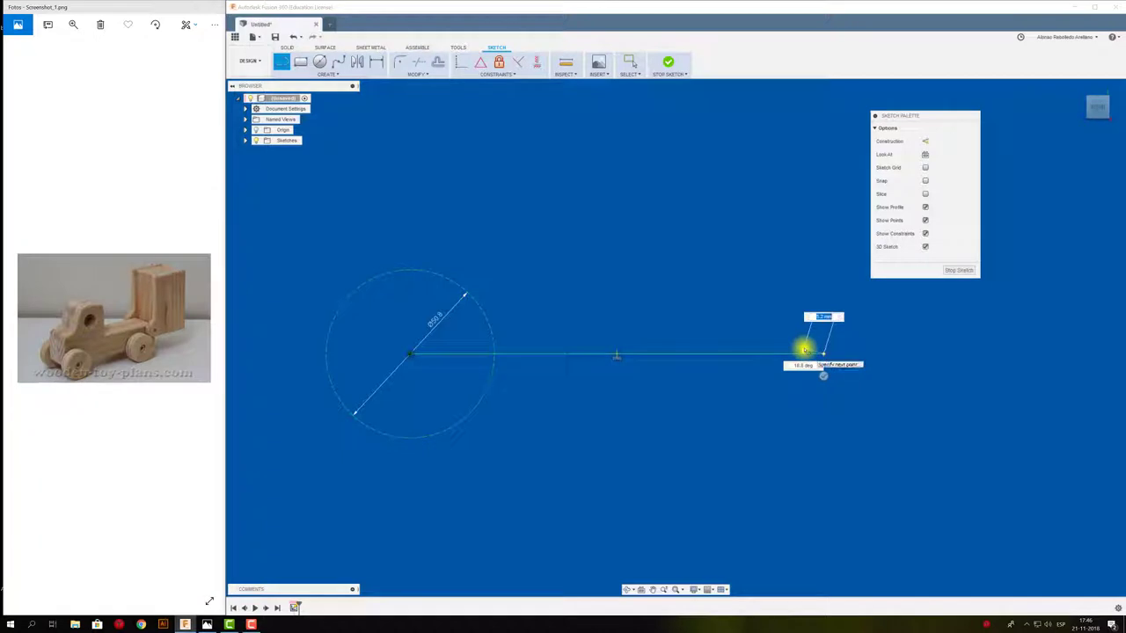
key(Escape)
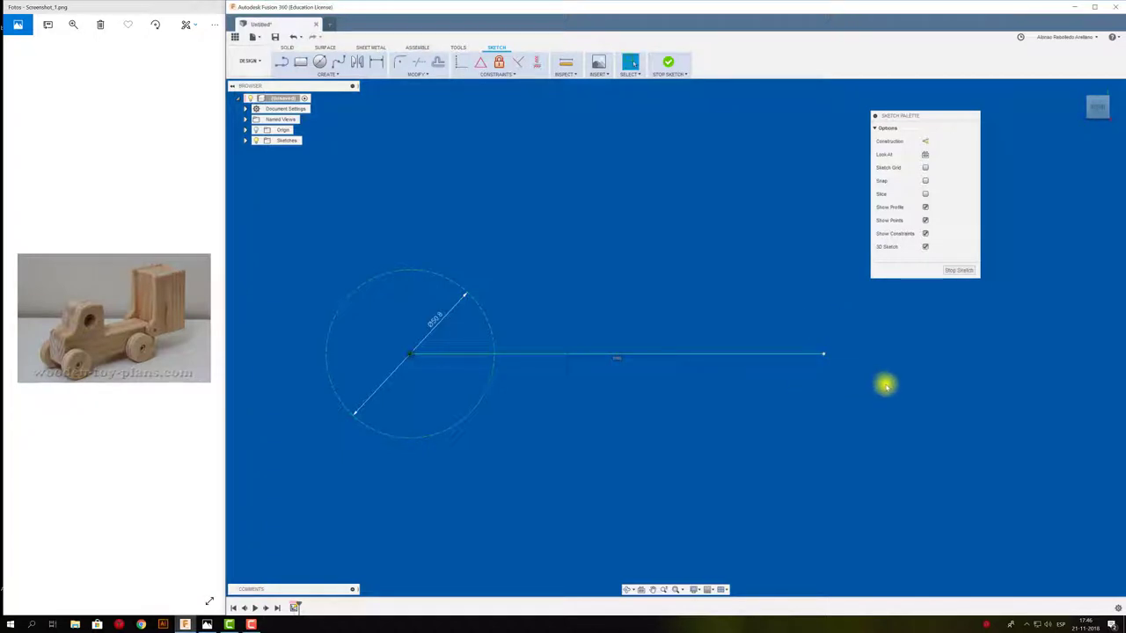
Add a second circle at the line's right end, dimensioned equal to the first circle's diameter.
key(c)
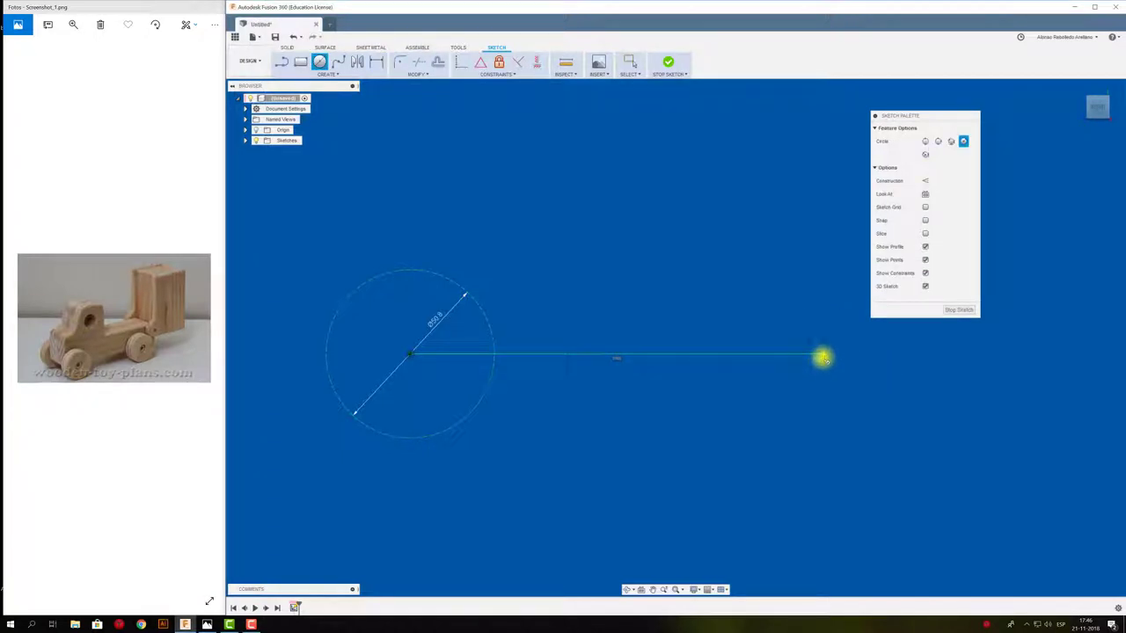
click(823, 354)
click(842, 419)
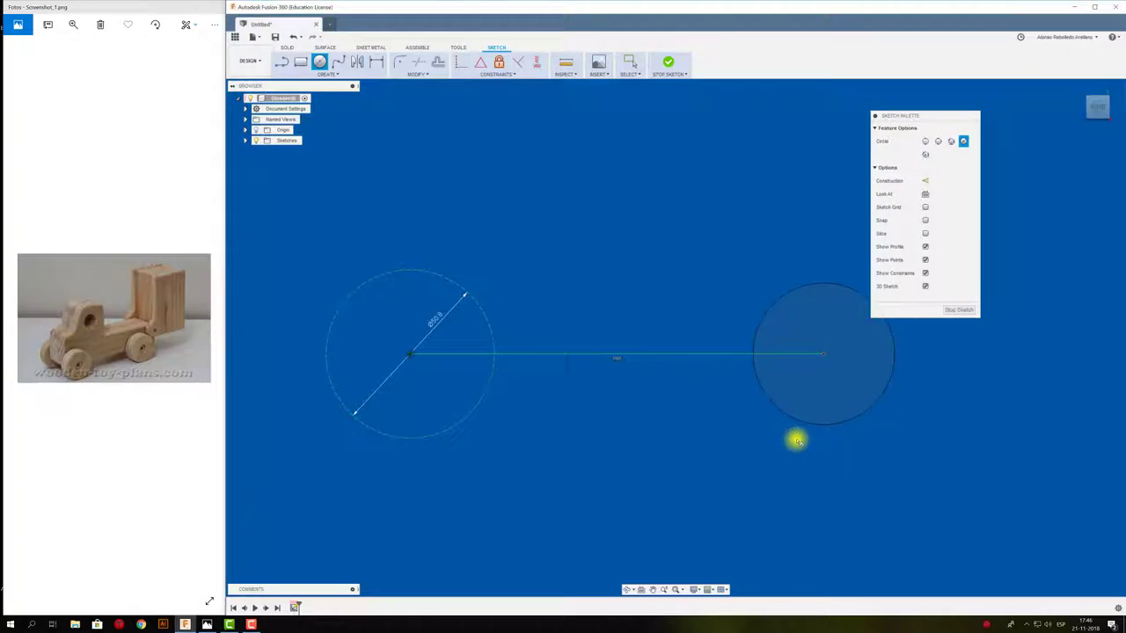
key(d)
click(798, 419)
click(728, 462)
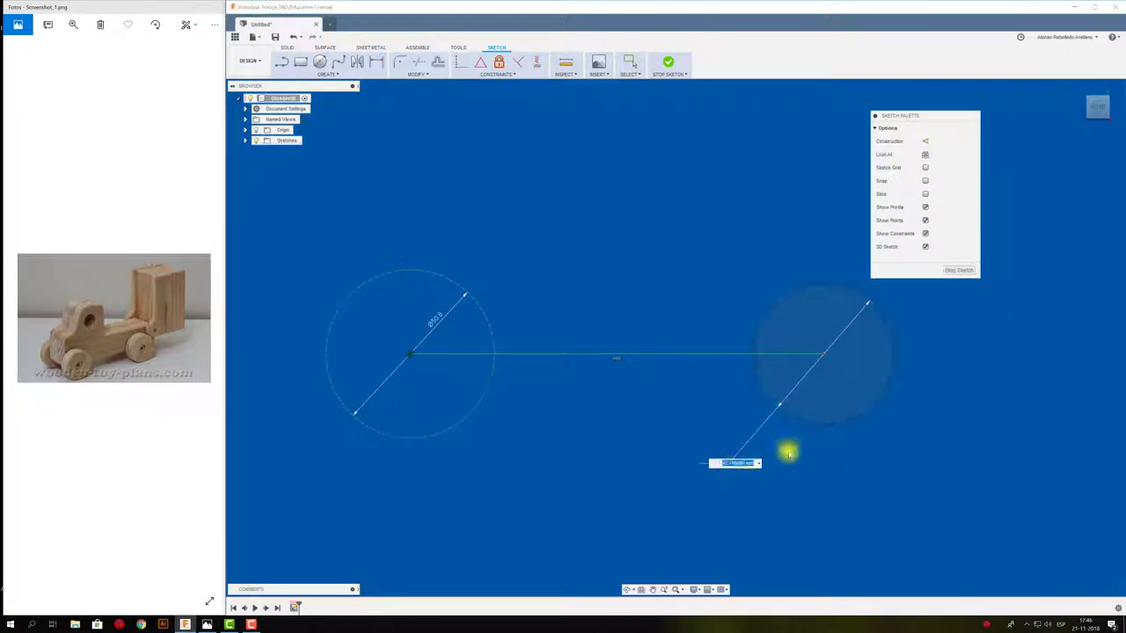
text(4)
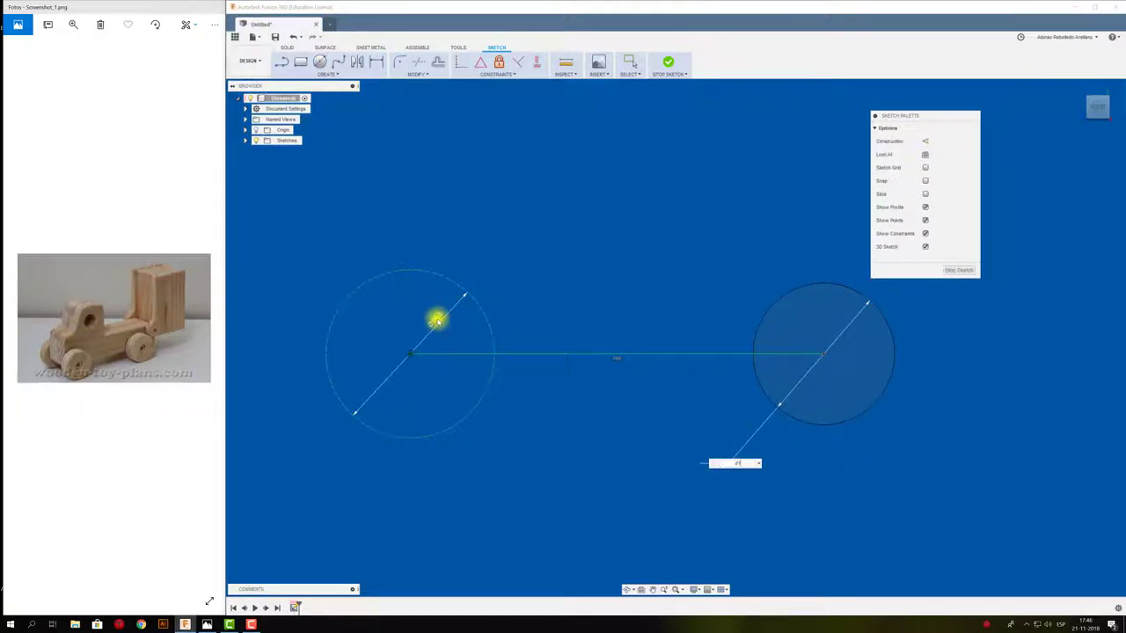
key(Return)
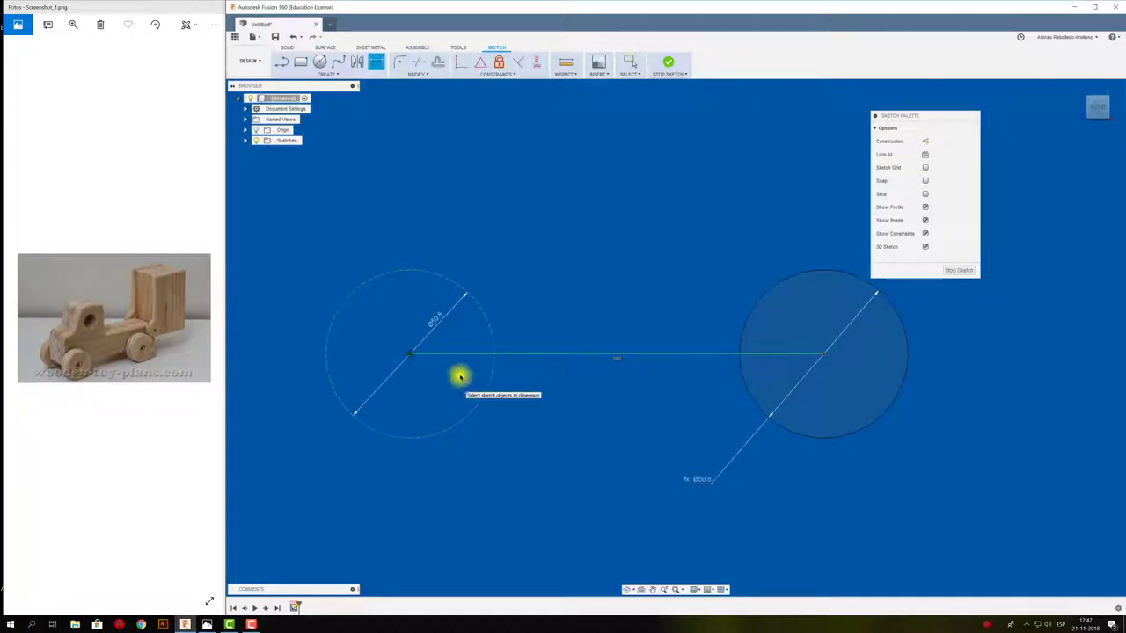
key(Escape)
Make the right circle construction geometry.
click(743, 379)
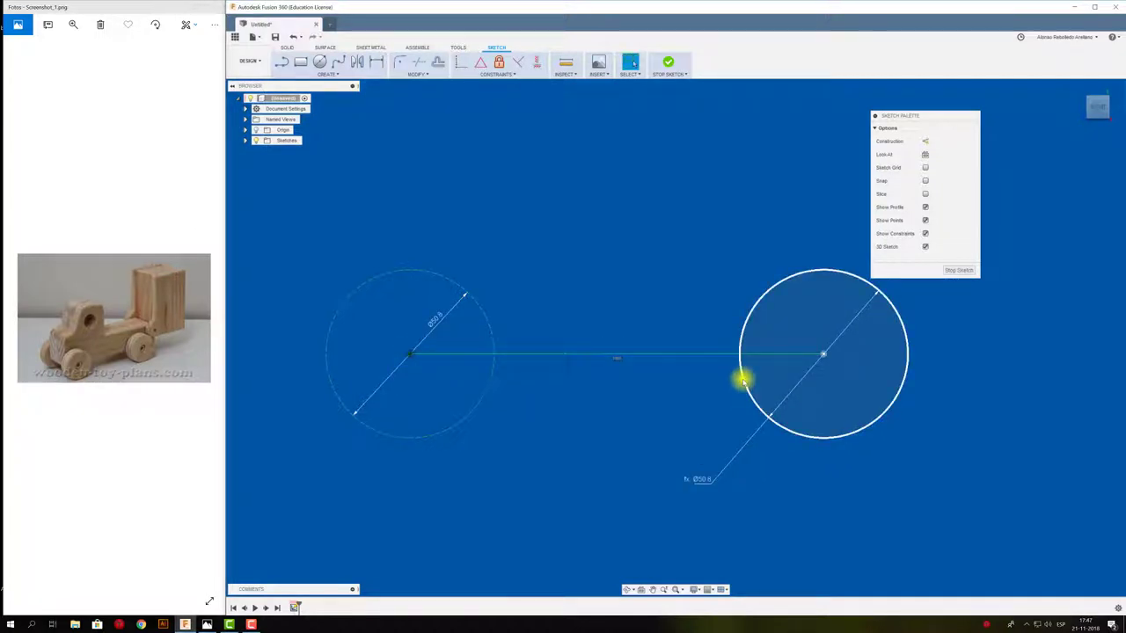
click(926, 167)
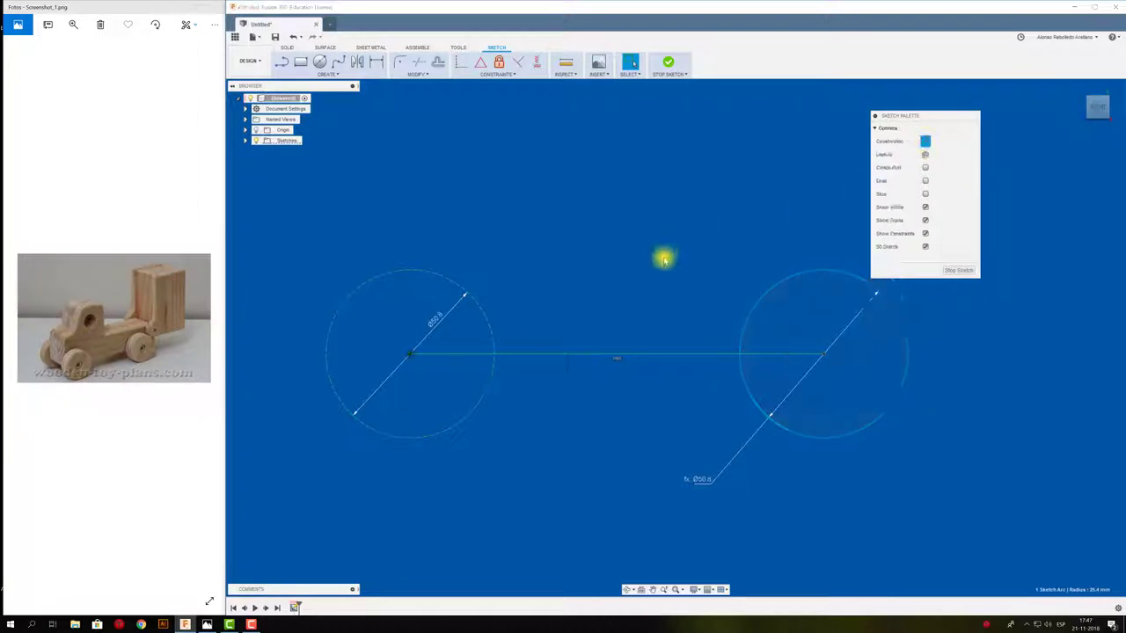
scroll(660, 242, down, 2)
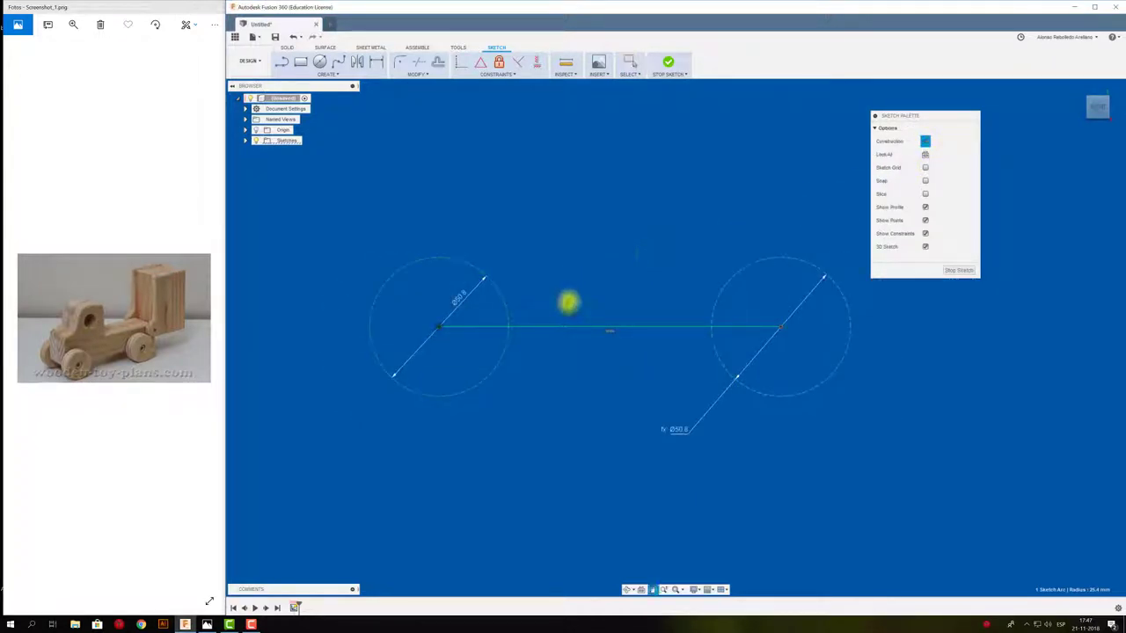
middle_drag(563, 346, 578, 363)
mouse_move(453, 344)
mouse_down()
mouse_move(201, 352)
mouse_move(335, 371)
mouse_move(527, 422)
mouse_move(635, 406)
mouse_move(666, 349)
mouse_move(656, 417)
mouse_move(664, 360)
mouse_up()
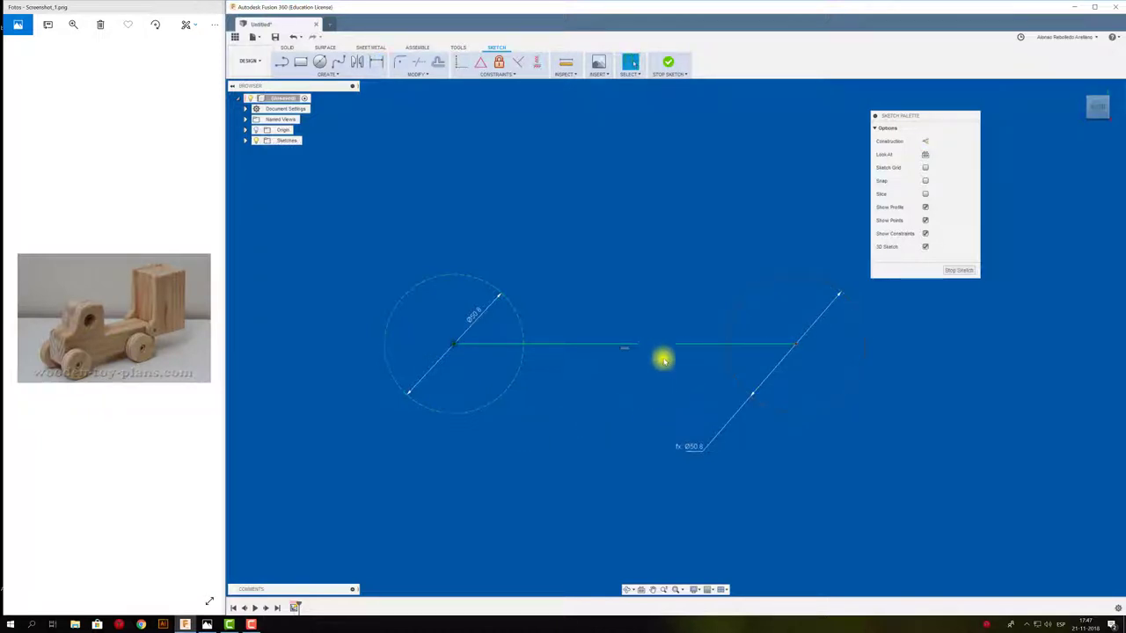
Dimension the joining line to 150.0 and finish the sketch.
click(670, 346)
key(d)
click(673, 344)
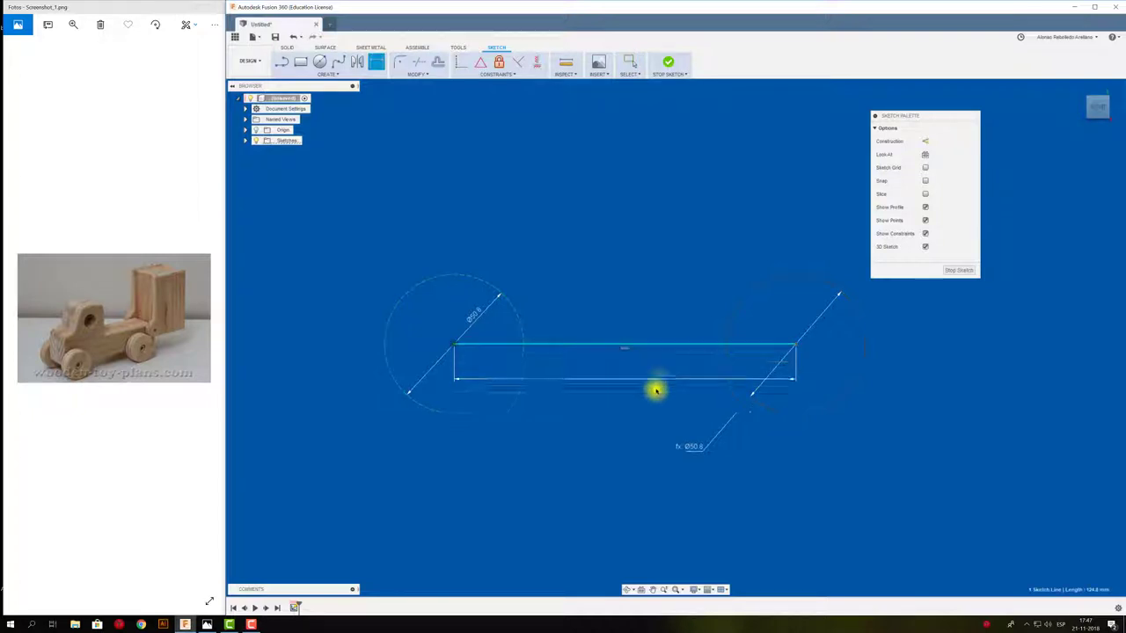
click(635, 403)
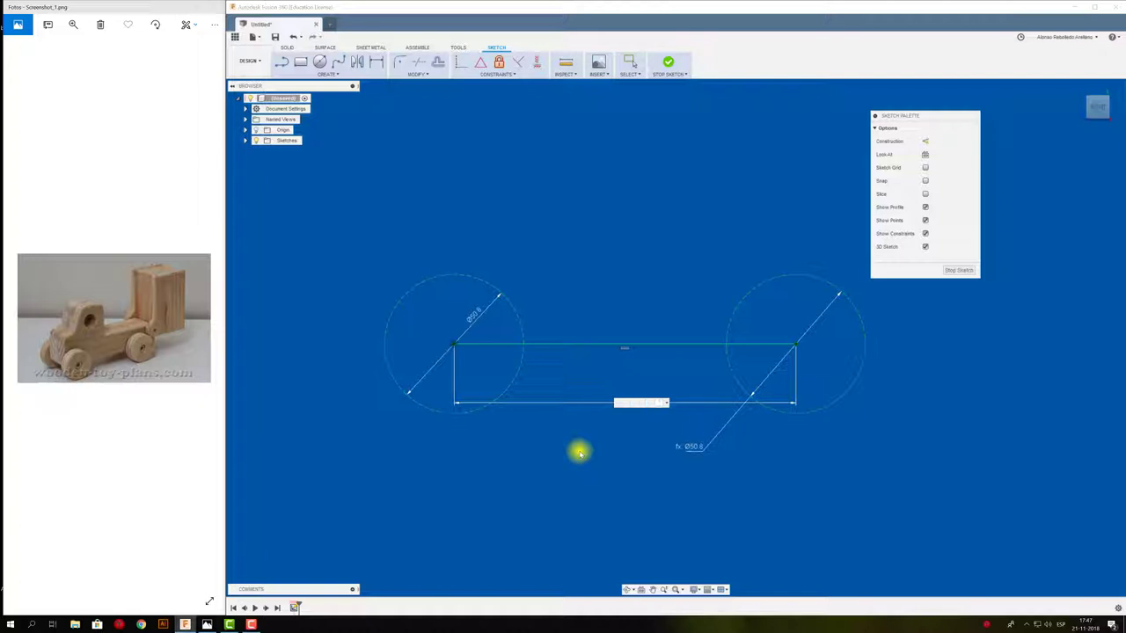
text(110)
key(Return)
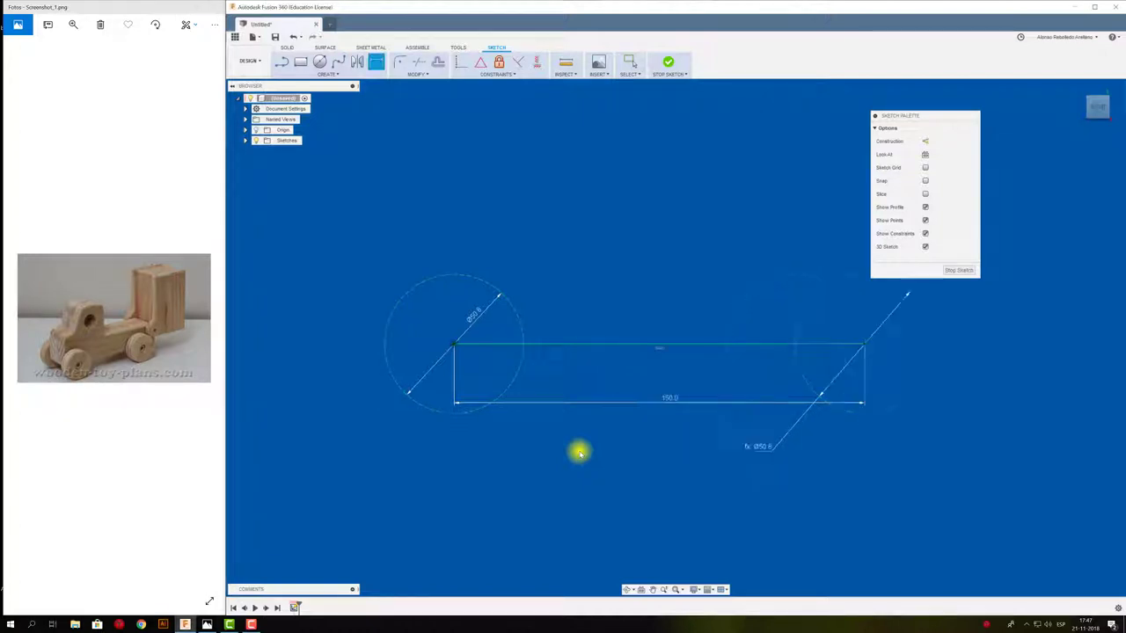
click(954, 270)
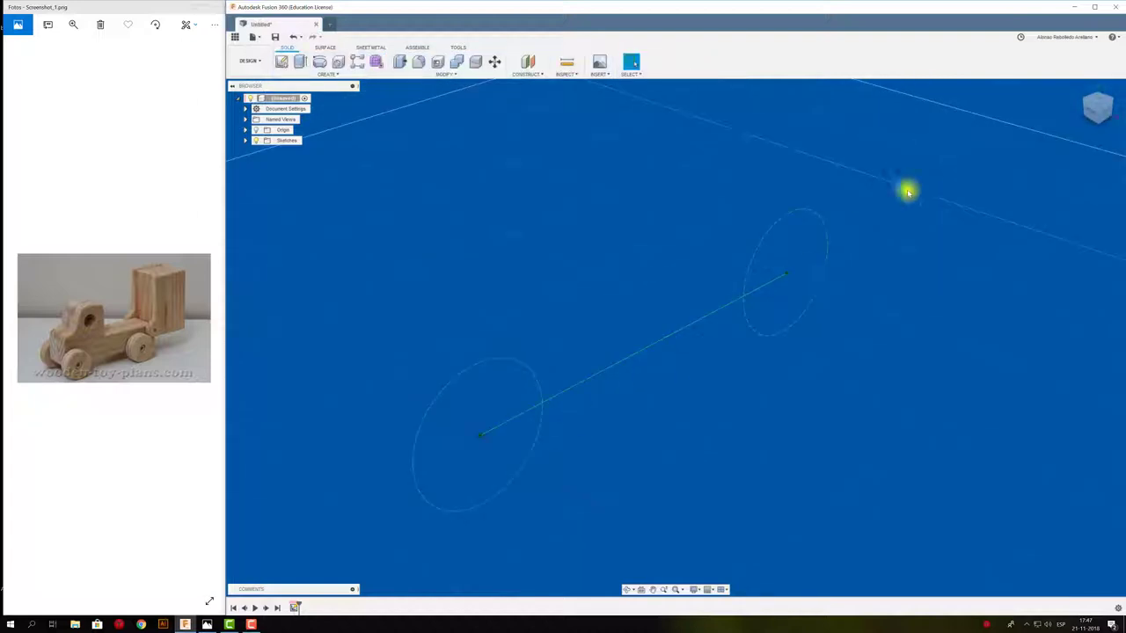
Reopen the sketch and make the line between the wheel centres construction geometry.
right_click(296, 607)
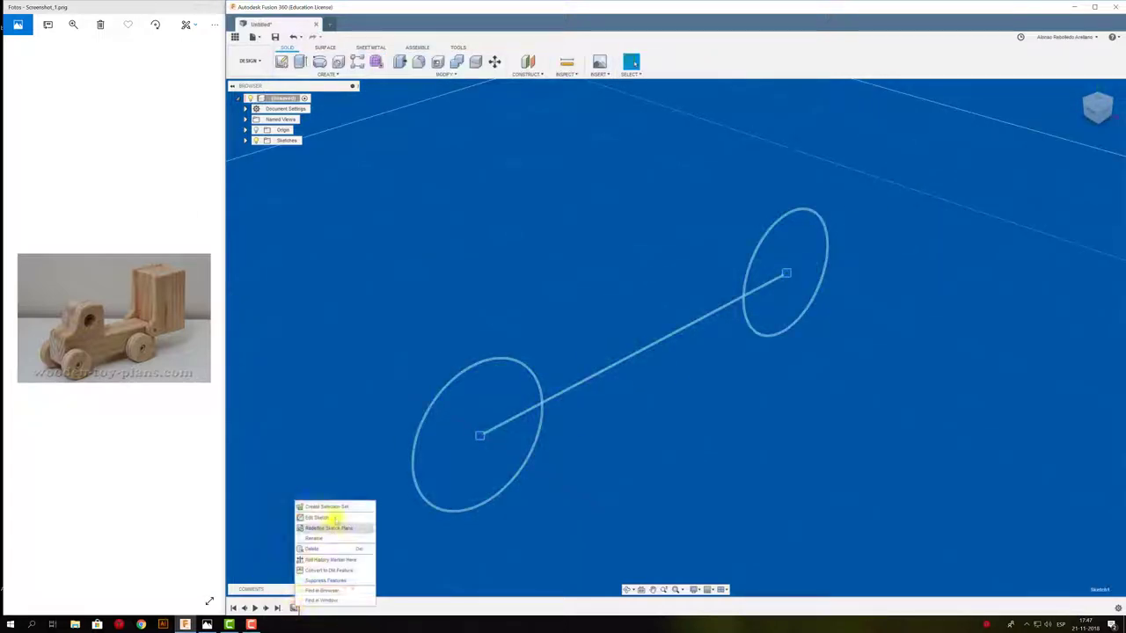
click(334, 517)
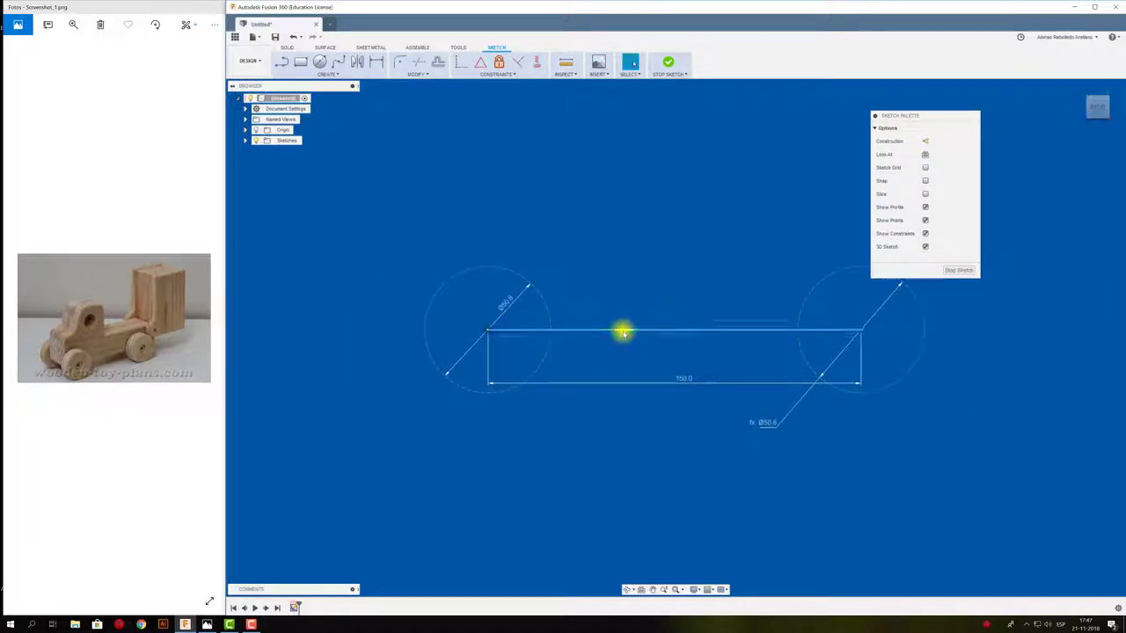
click(925, 142)
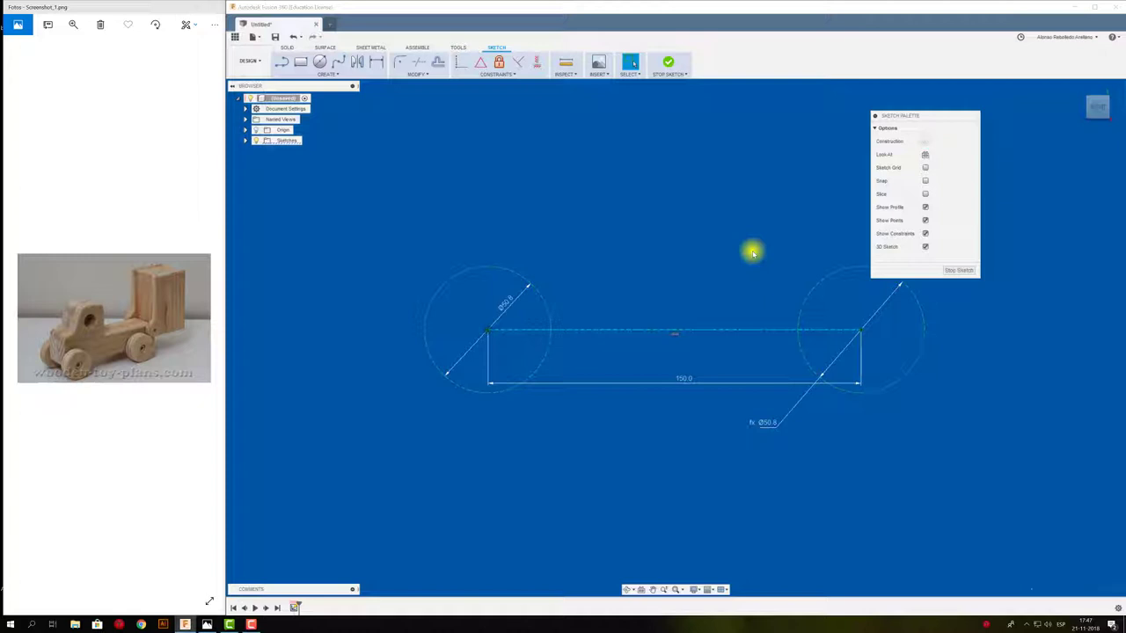
middle_drag(675, 252, 660, 253)
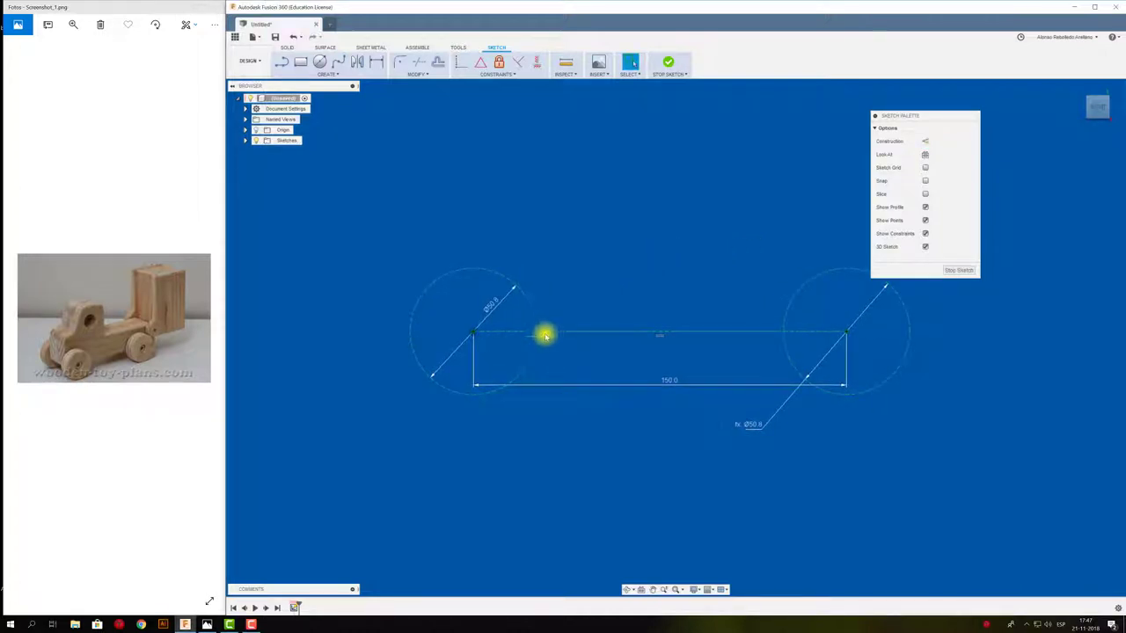
scroll(352, 339, up, 2)
scroll(493, 317, down, 1)
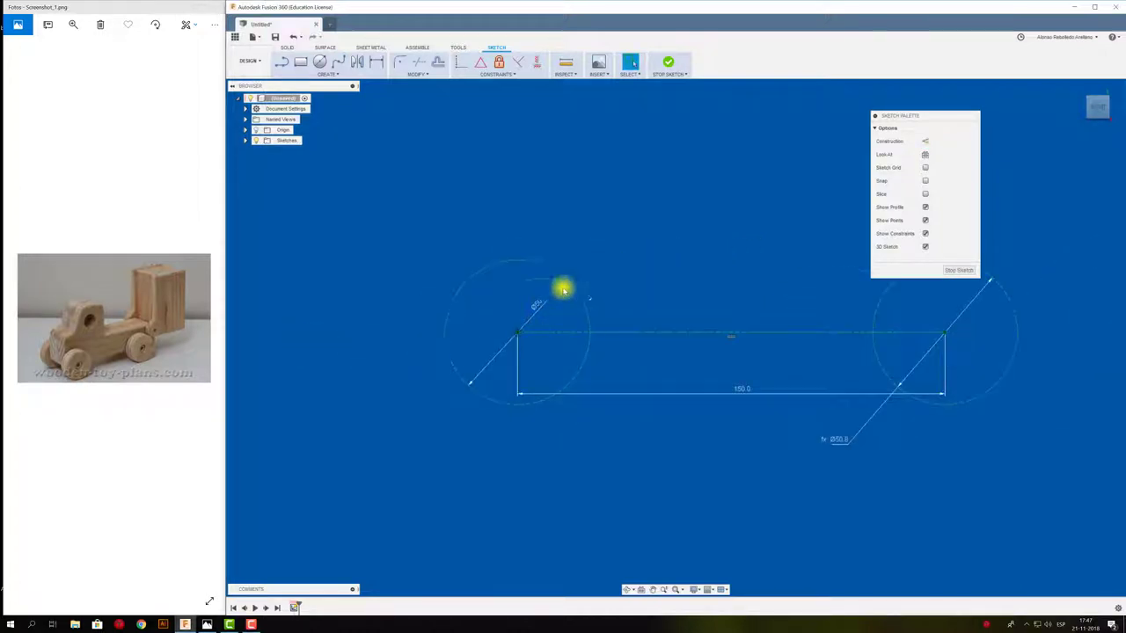
scroll(457, 335, down, 1)
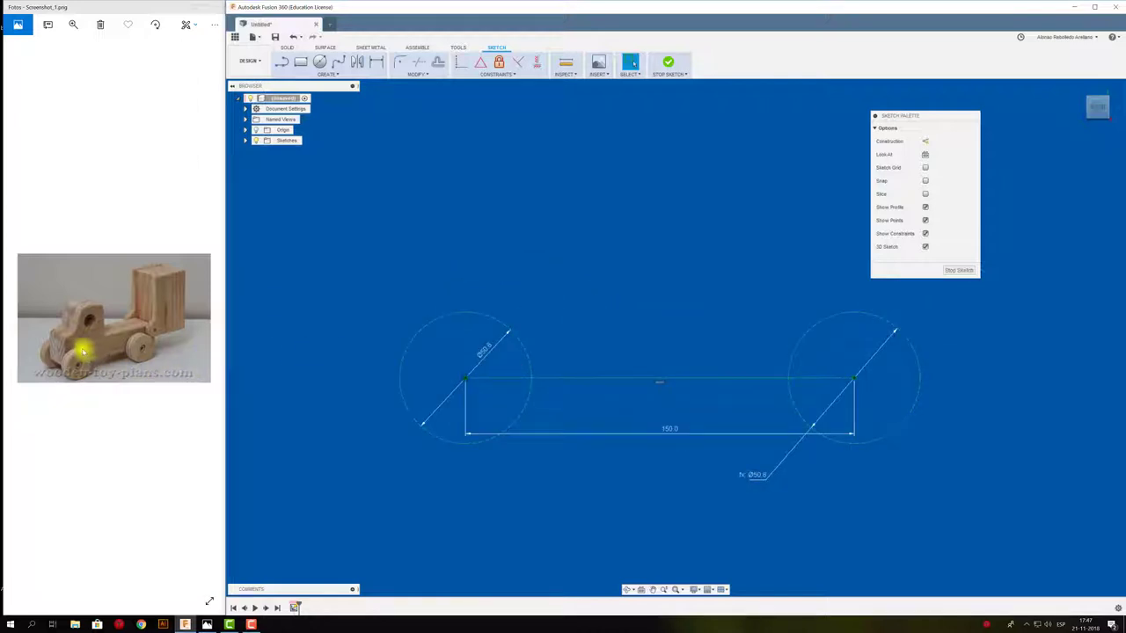
scroll(83, 368, up, 2)
scroll(123, 334, up, 2)
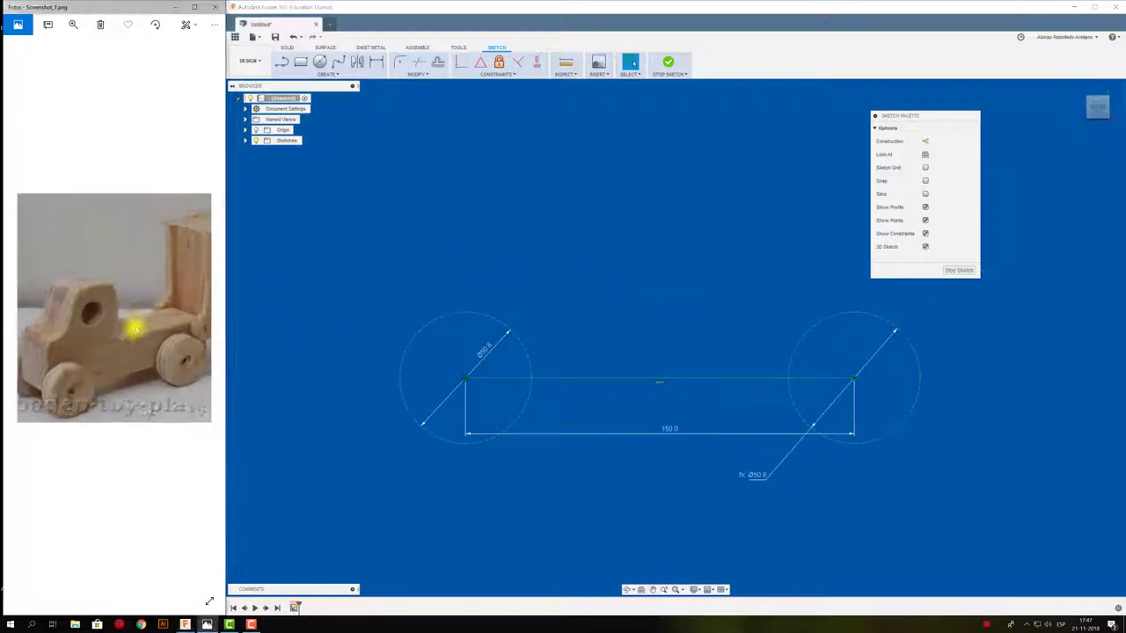
scroll(97, 361, up, 2)
scroll(131, 380, down, 2)
scroll(126, 379, down, 2)
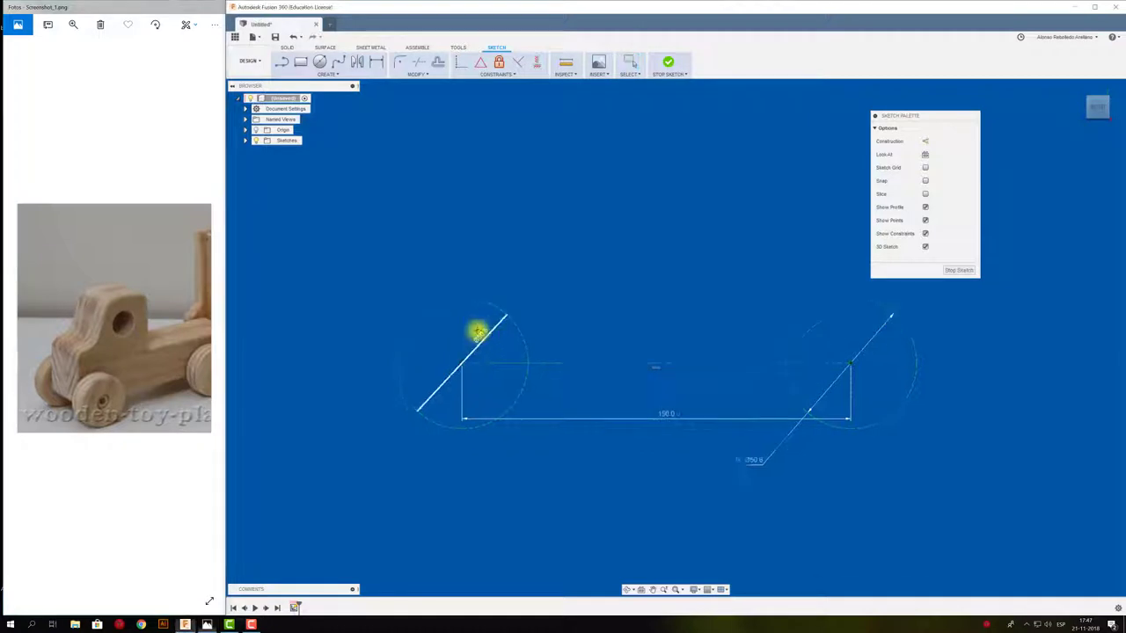
Place a small axle-hole circle at the centre of both the left and right wheels.
middle_drag(478, 381, 469, 357)
click(319, 62)
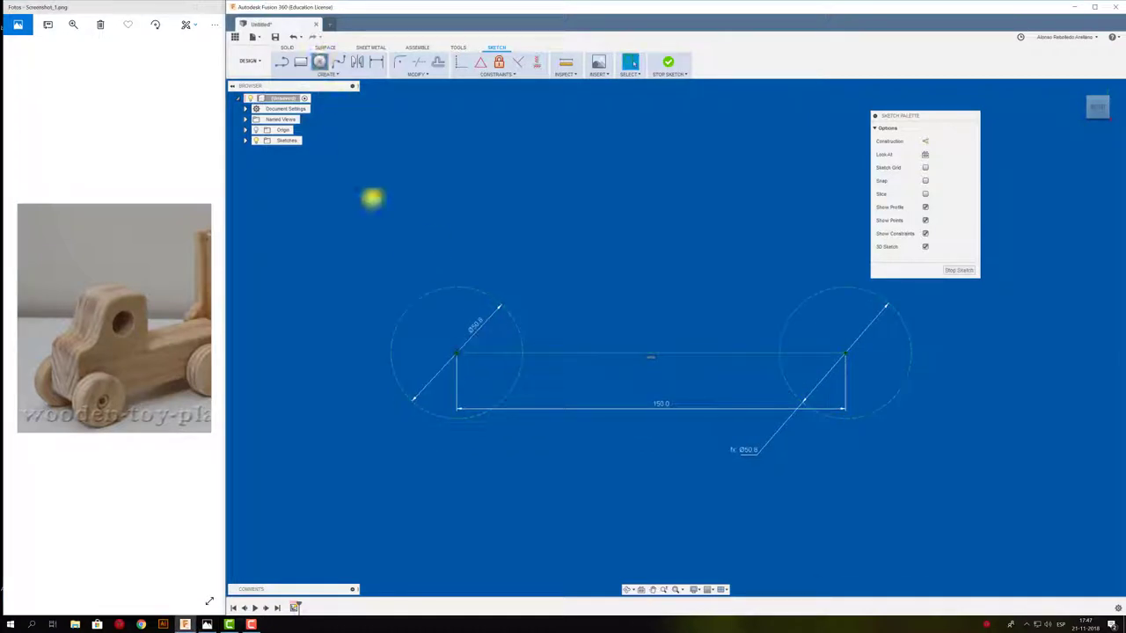
click(454, 353)
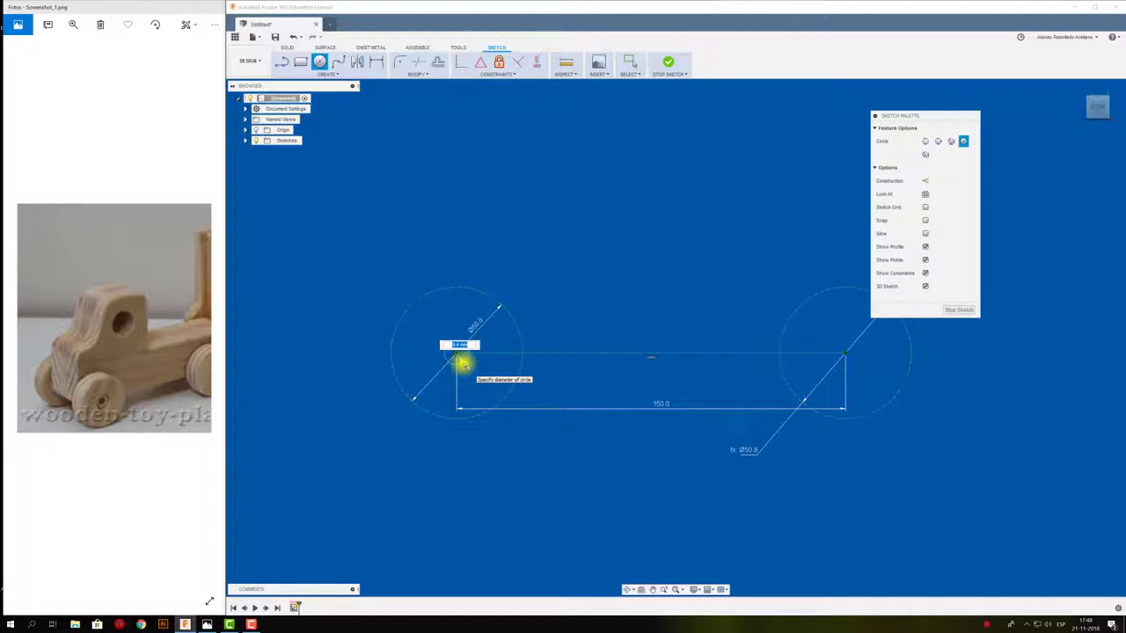
key(Escape)
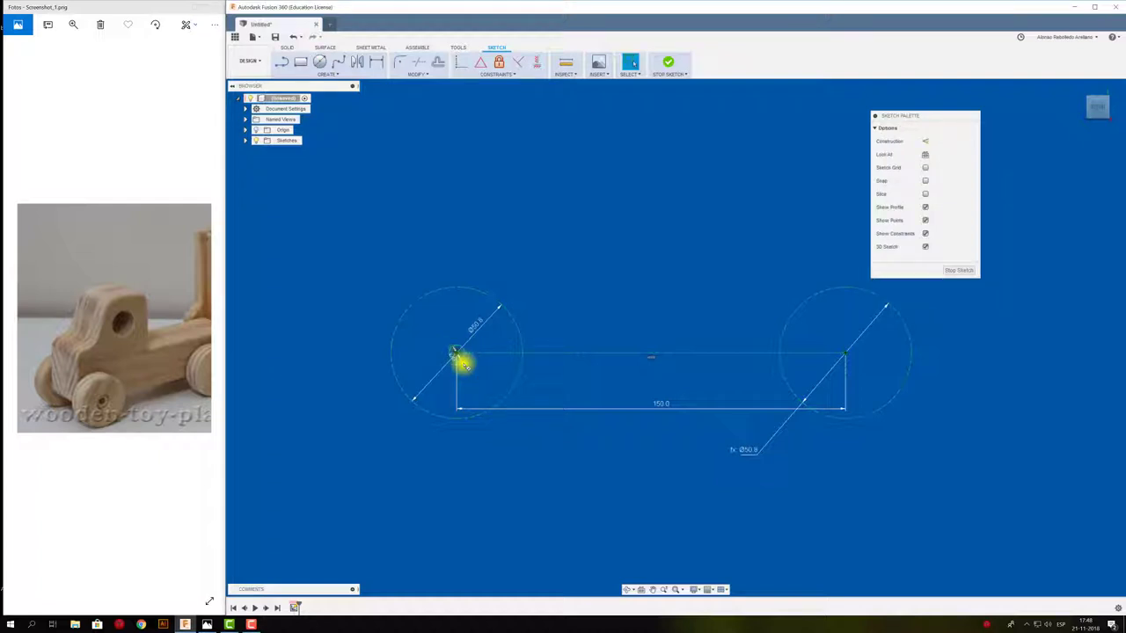
key(c)
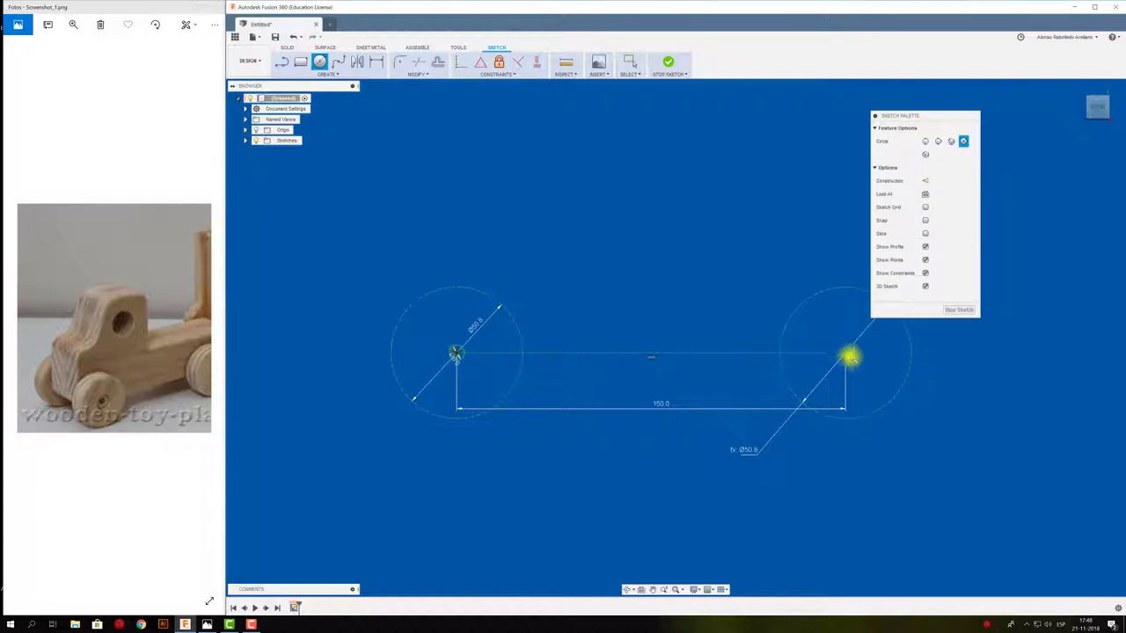
click(849, 356)
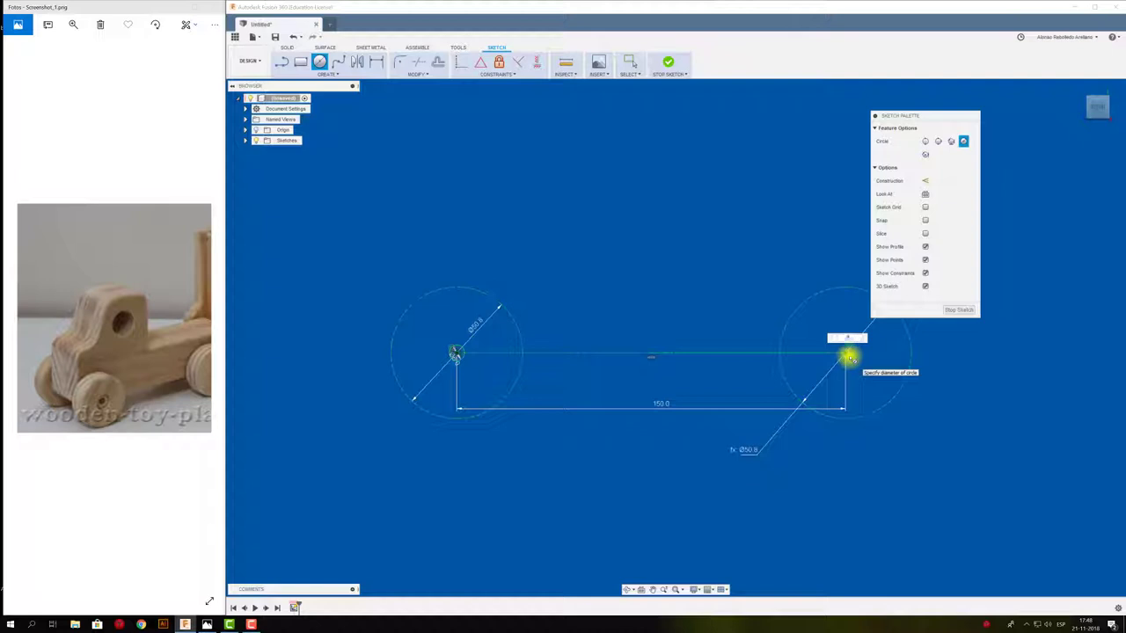
key(Escape)
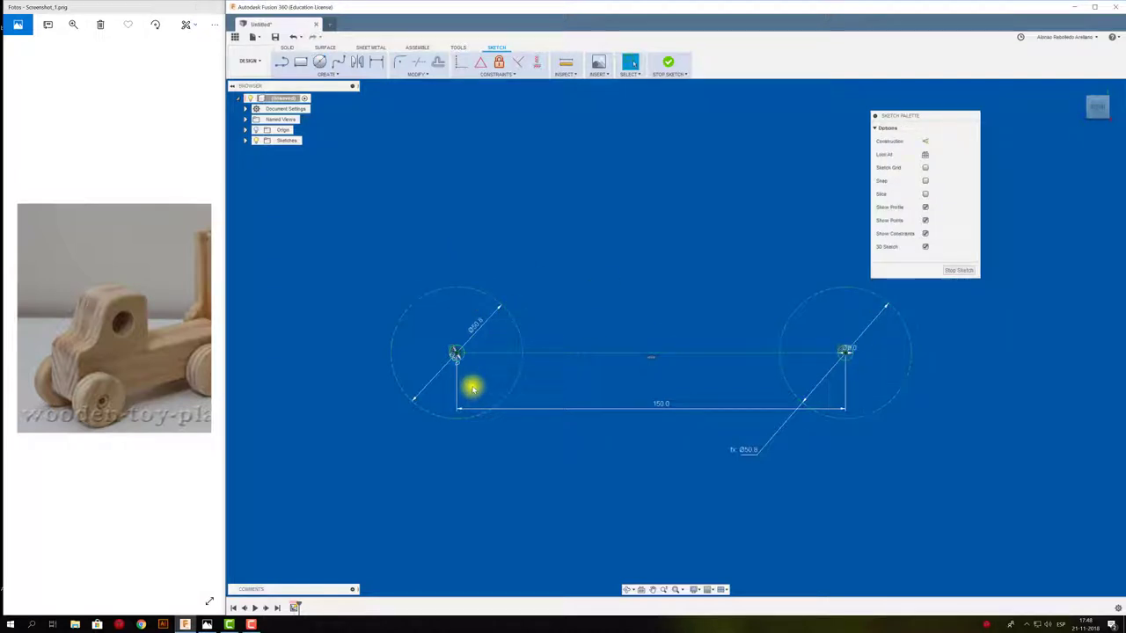
key(l)
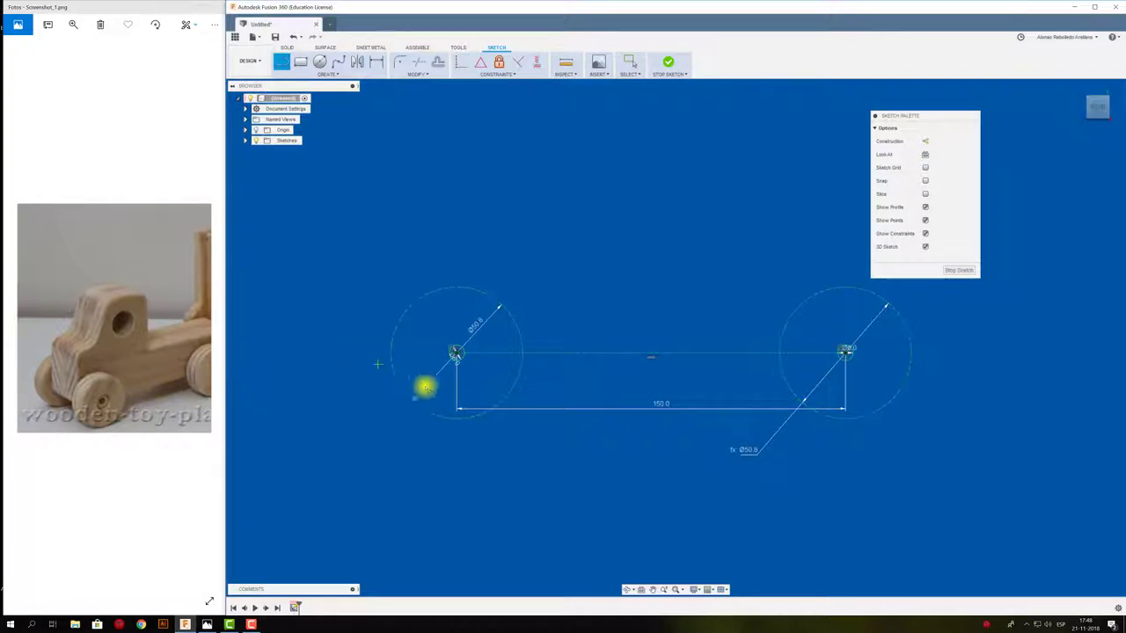
Draw a long horizontal base line below the wheels, 12.7 below the wheel-centre line.
click(343, 391)
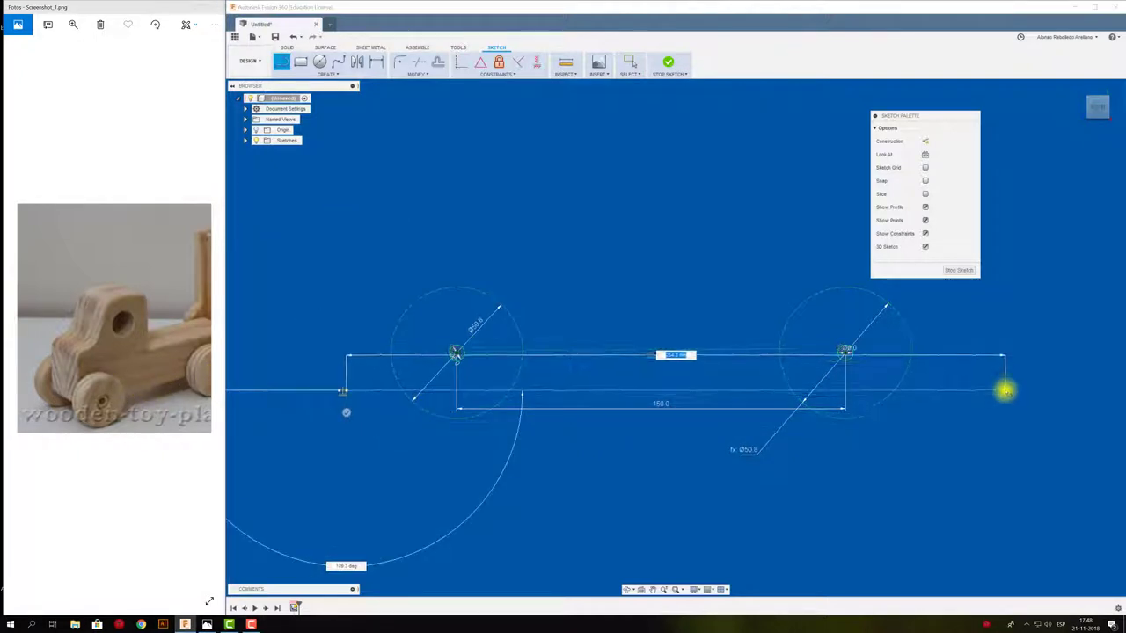
click(1006, 390)
key(Escape)
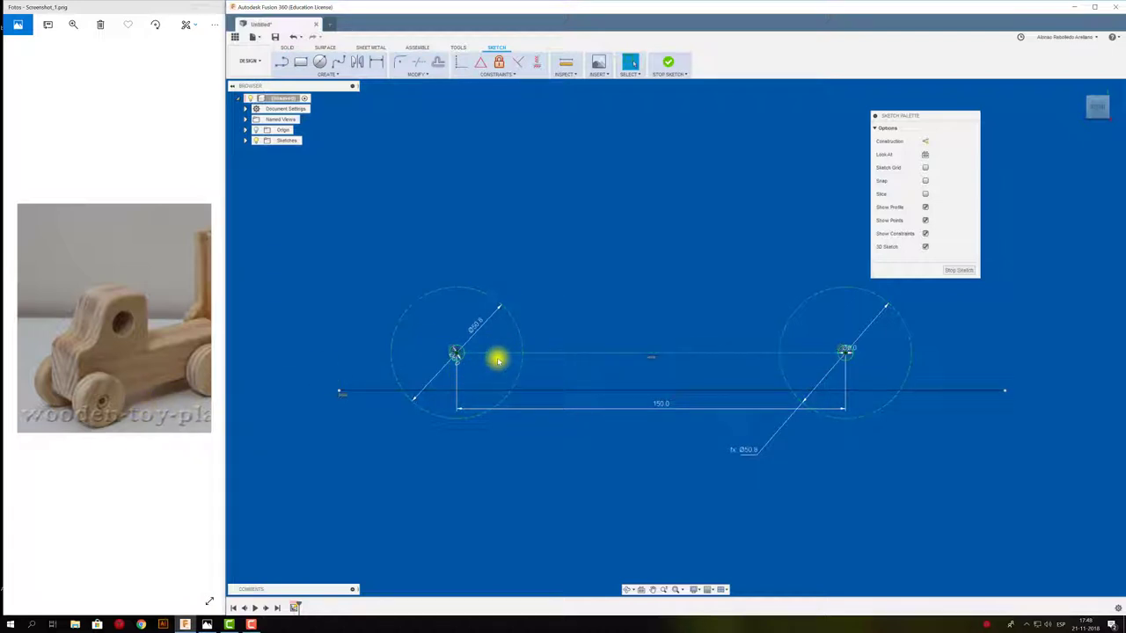
key(o)
click(583, 391)
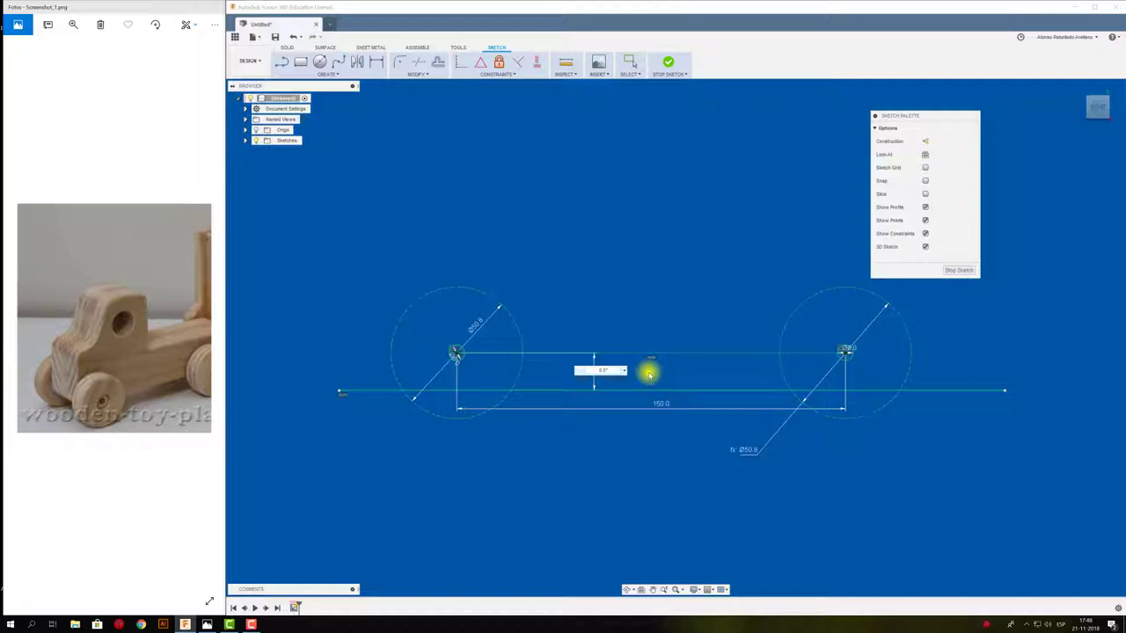
key(Return)
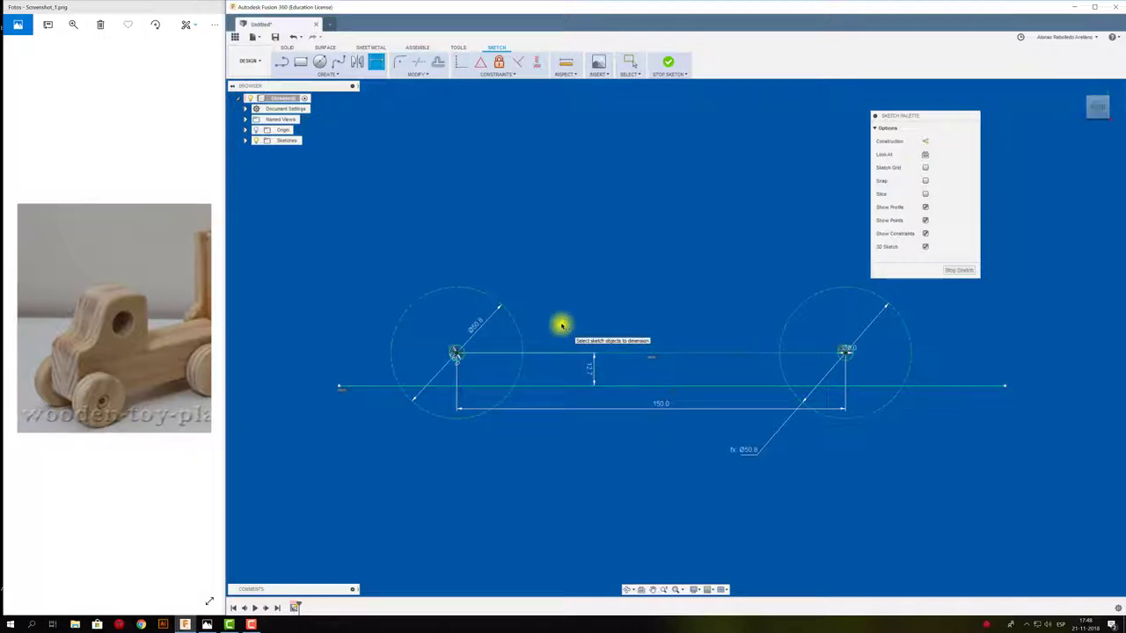
key(Escape)
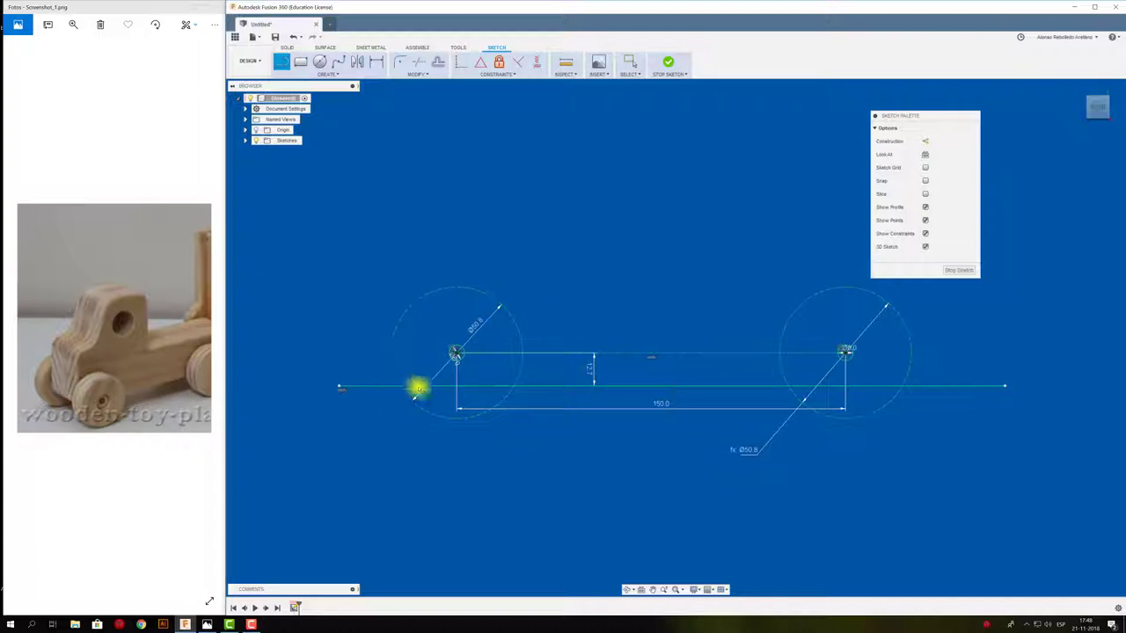
Draw a vertical left edge and dimension it 12.7 from the left axle hole, linked to the existing 12.7.
click(422, 388)
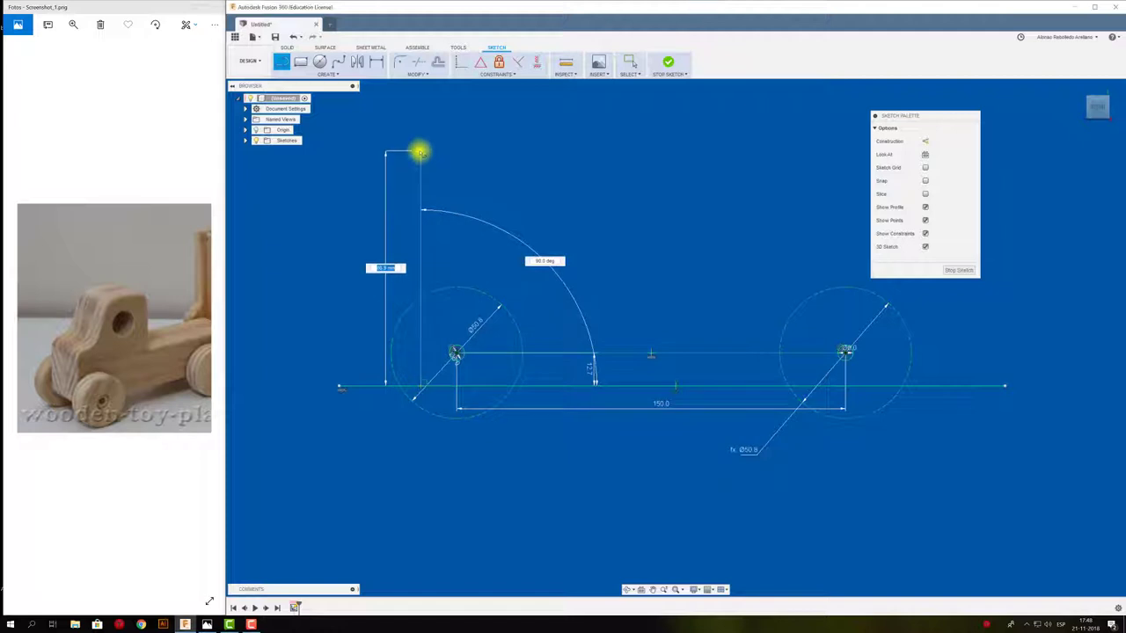
click(419, 153)
key(Escape)
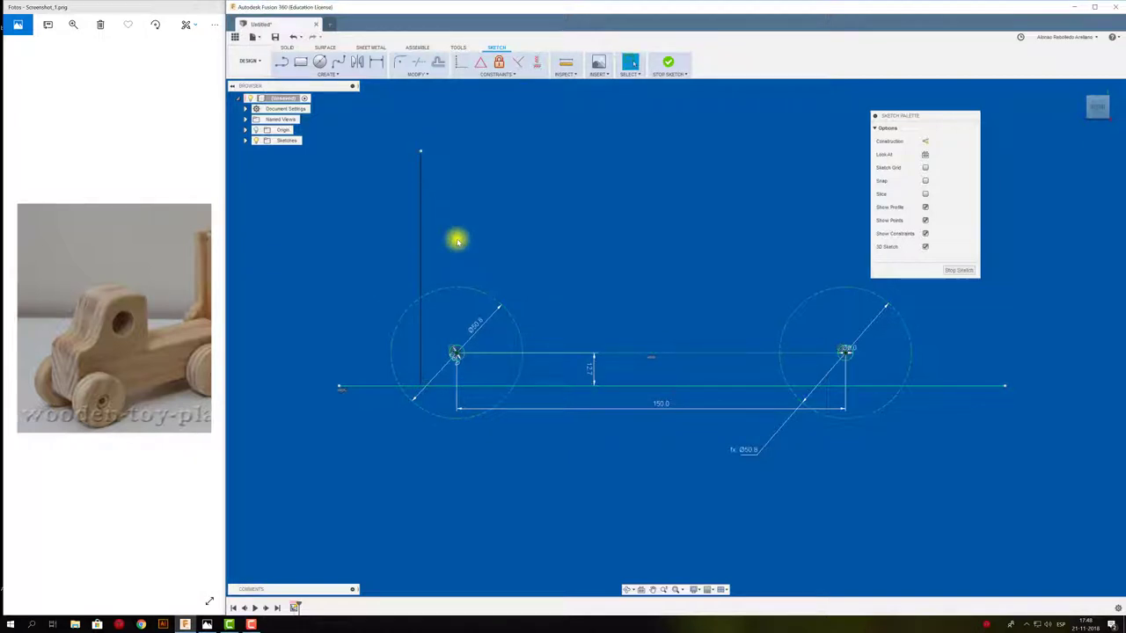
click(426, 350)
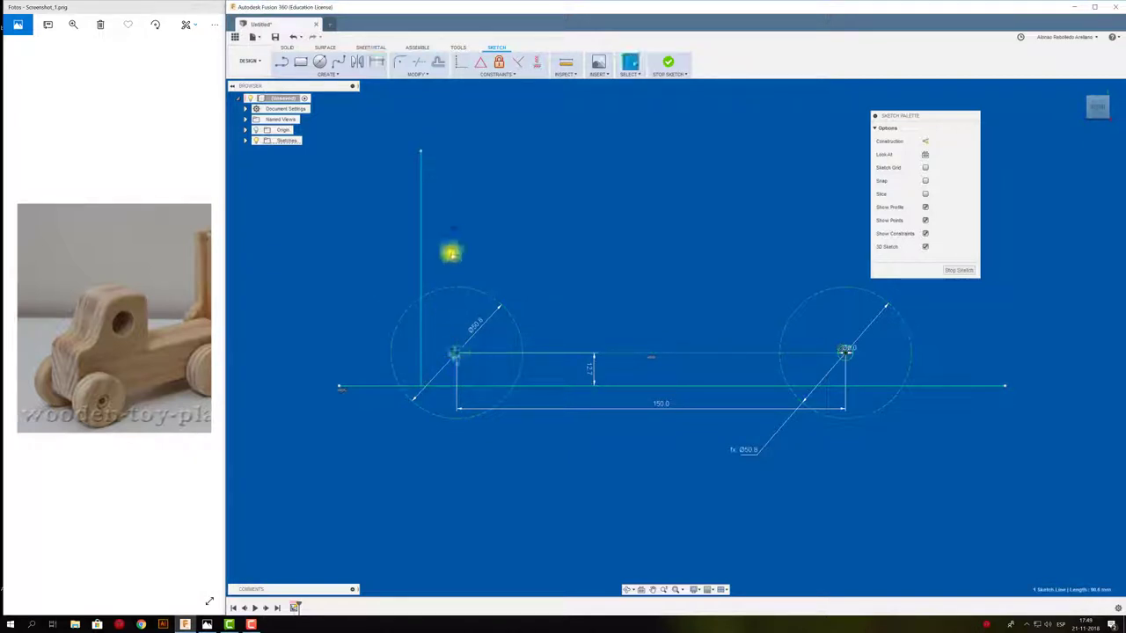
scroll(419, 382, up, 3)
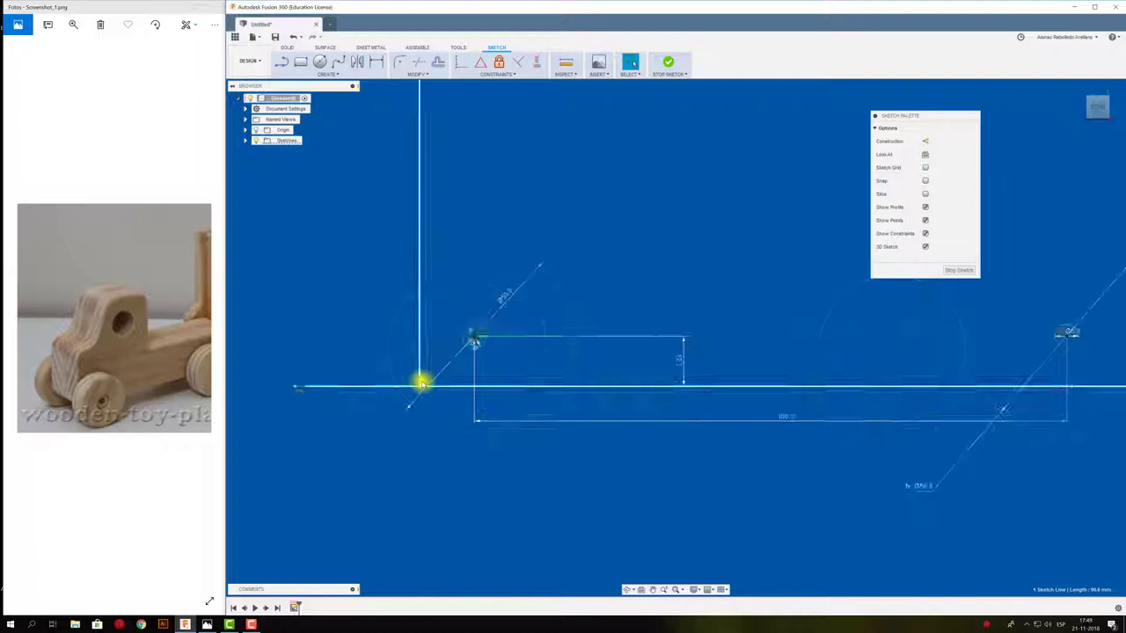
click(444, 317)
key(d)
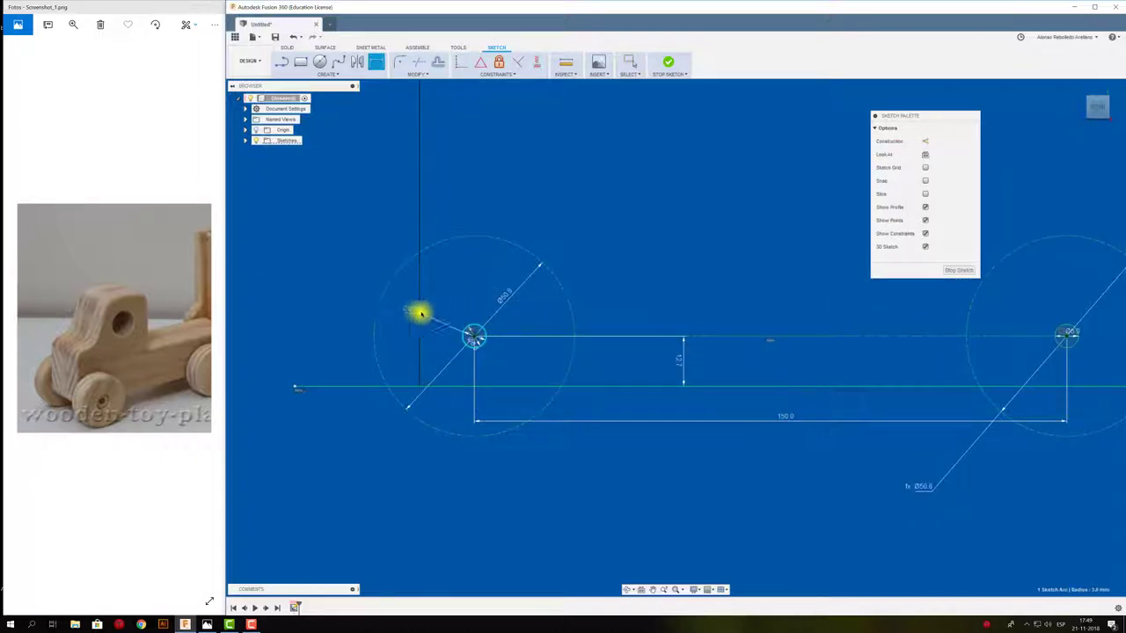
click(420, 309)
click(447, 213)
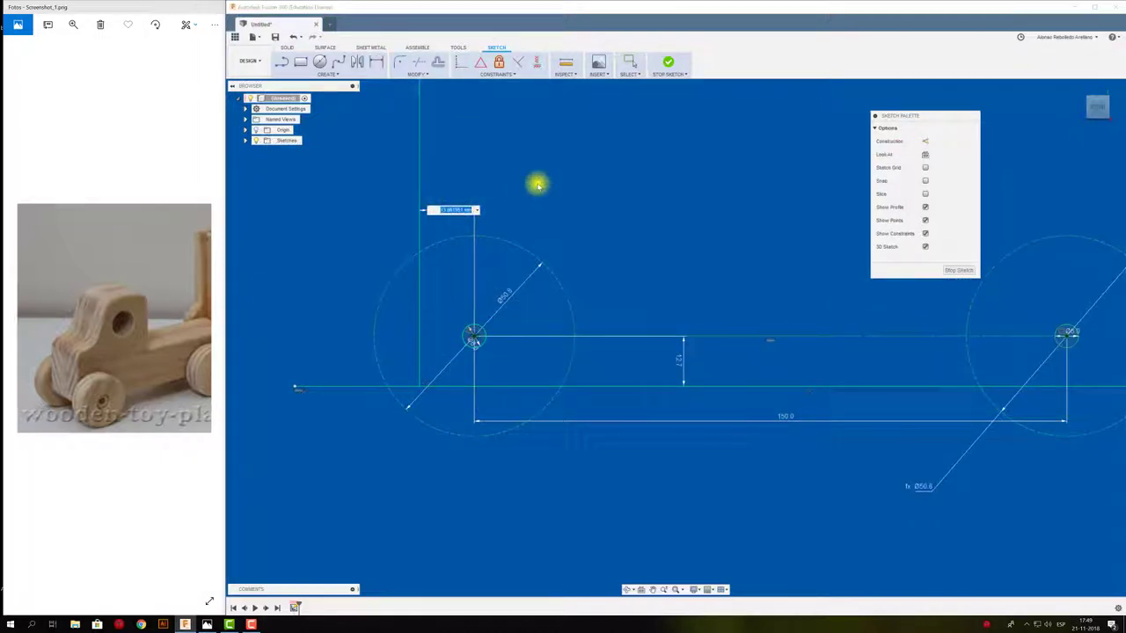
click(678, 364)
key(Return)
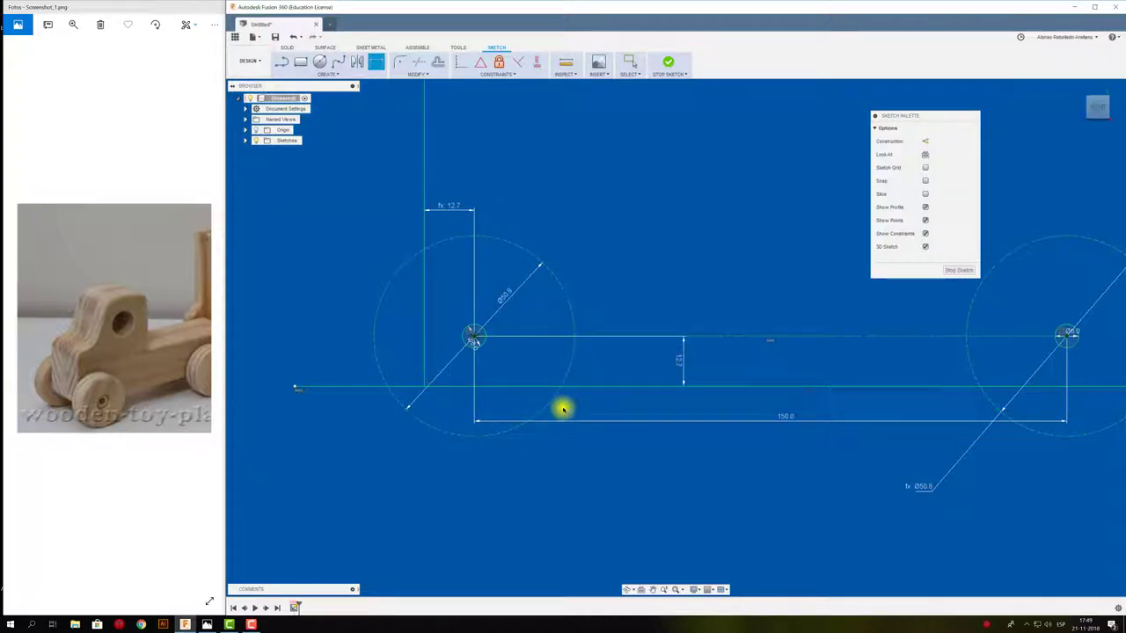
Trim the base line's excess segments left of the new vertical edge.
click(405, 387)
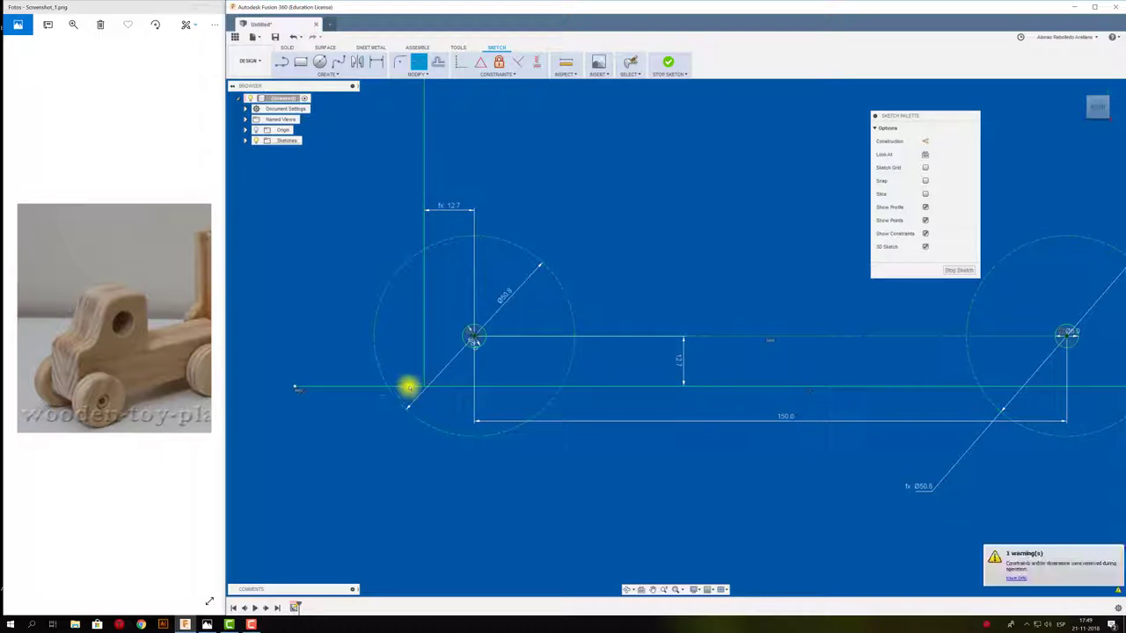
click(365, 388)
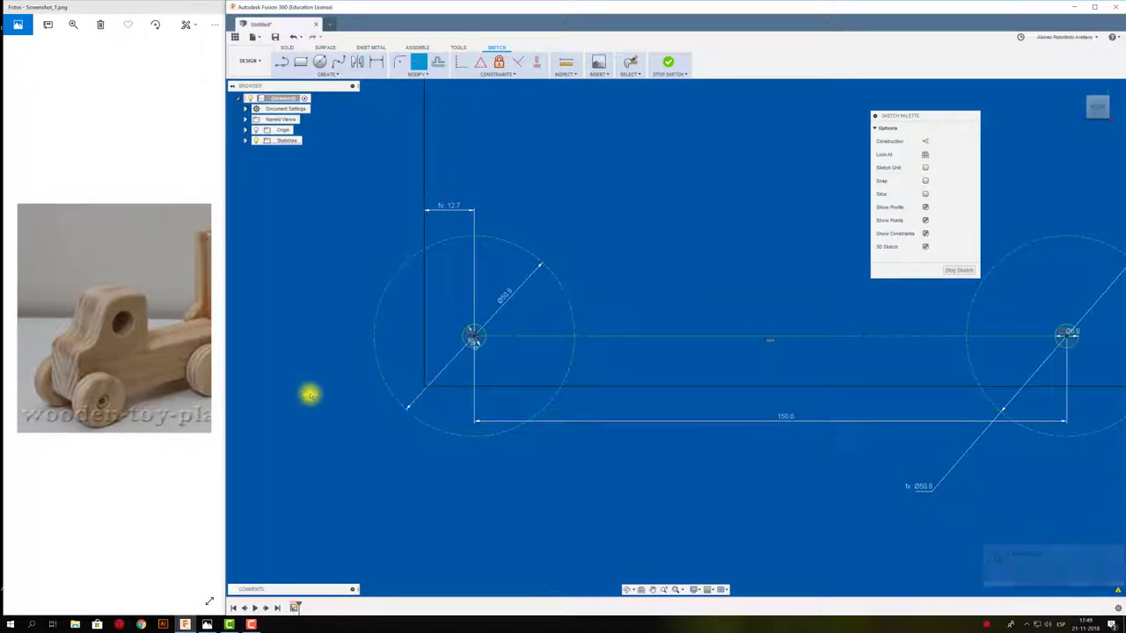
key(Escape)
scroll(327, 407, down, 2)
scroll(343, 361, down, 2)
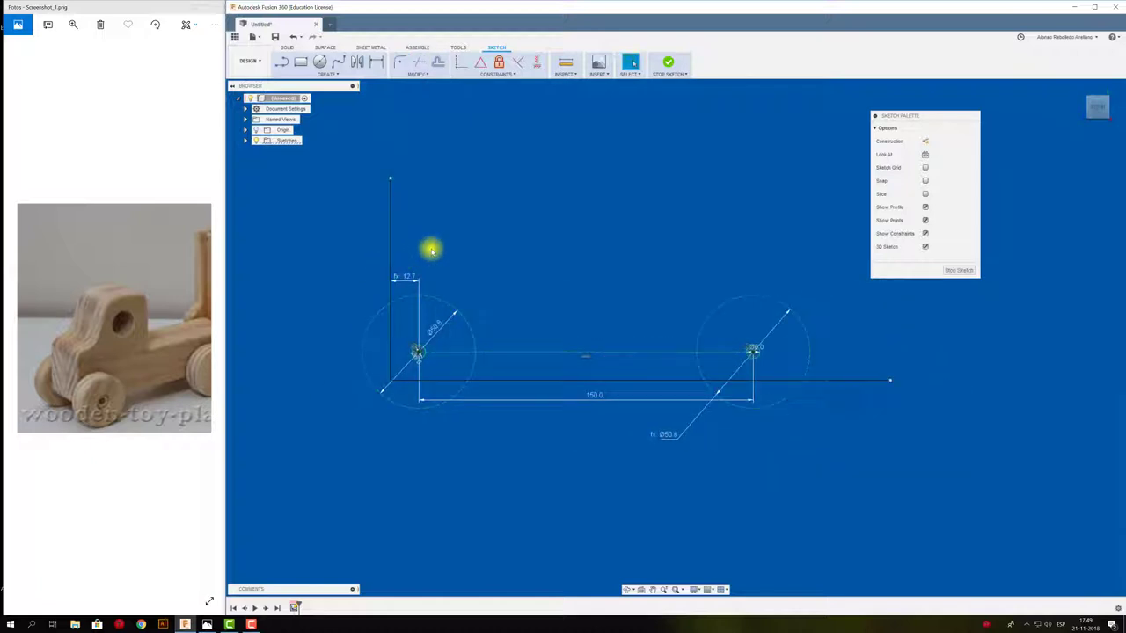
Offset a top edge 50.8 above the baseline, linking the distance to the wheel diameter.
middle_drag(432, 247, 428, 272)
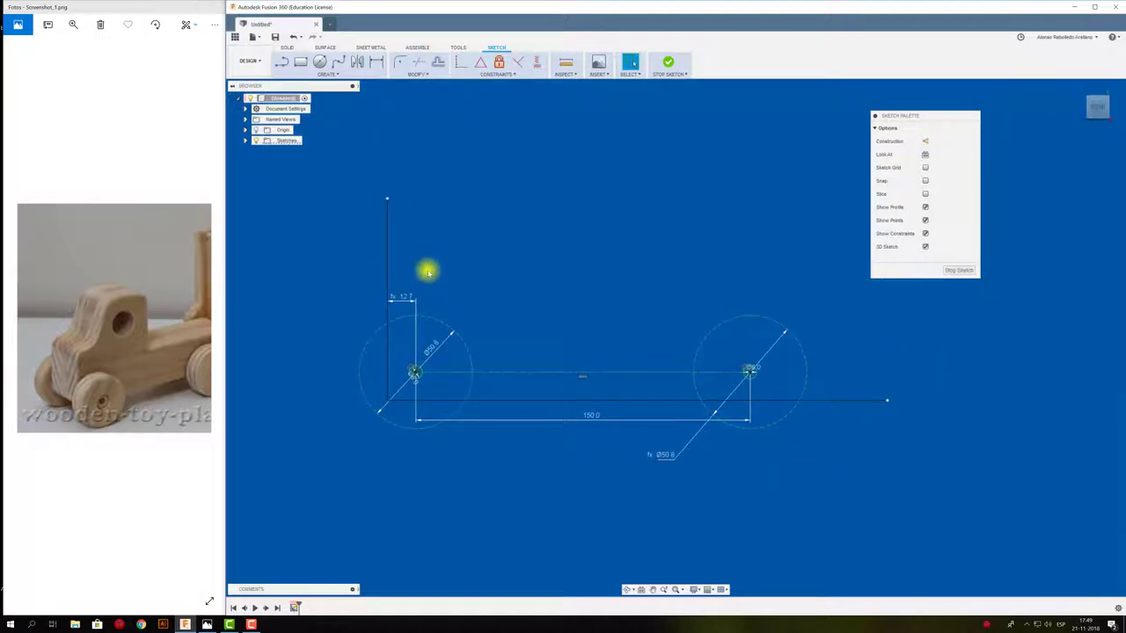
key(o)
click(387, 314)
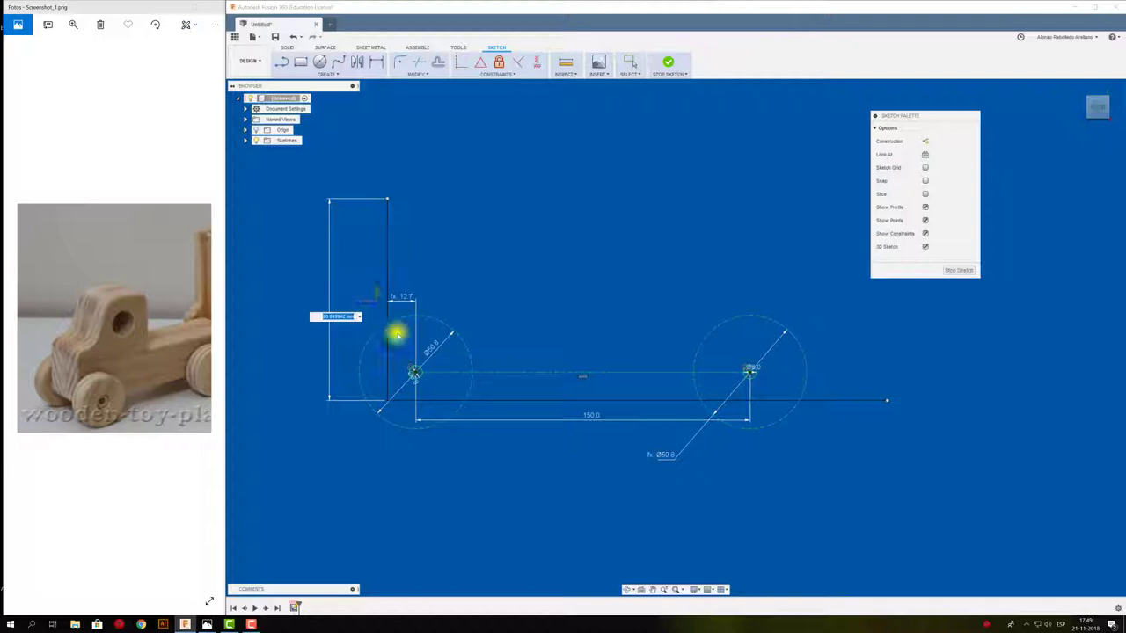
click(431, 350)
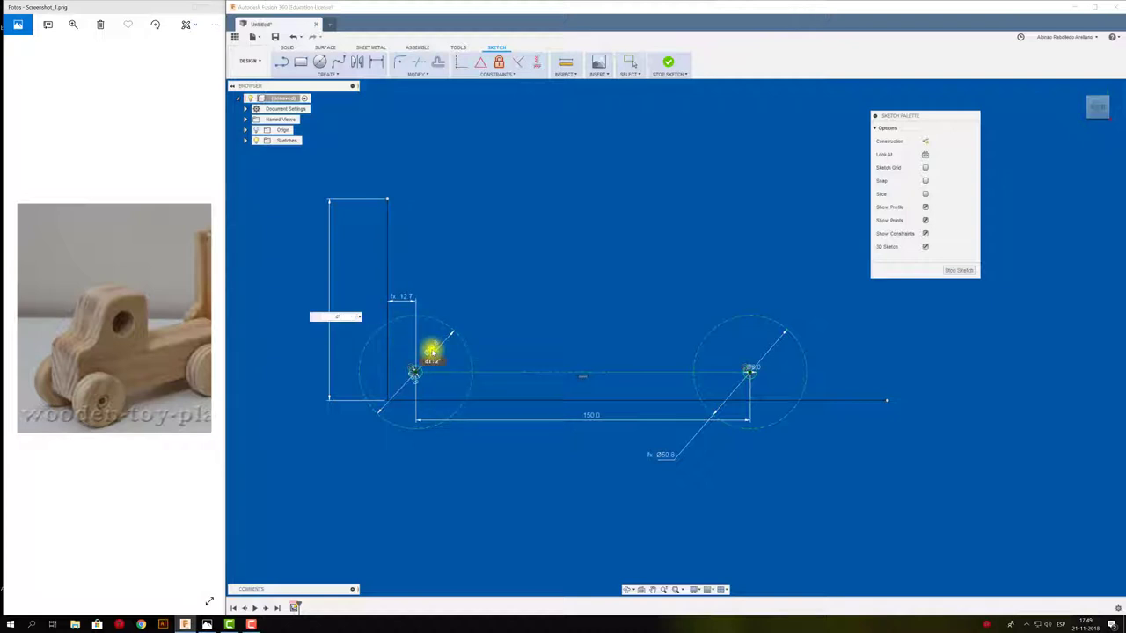
key(Return)
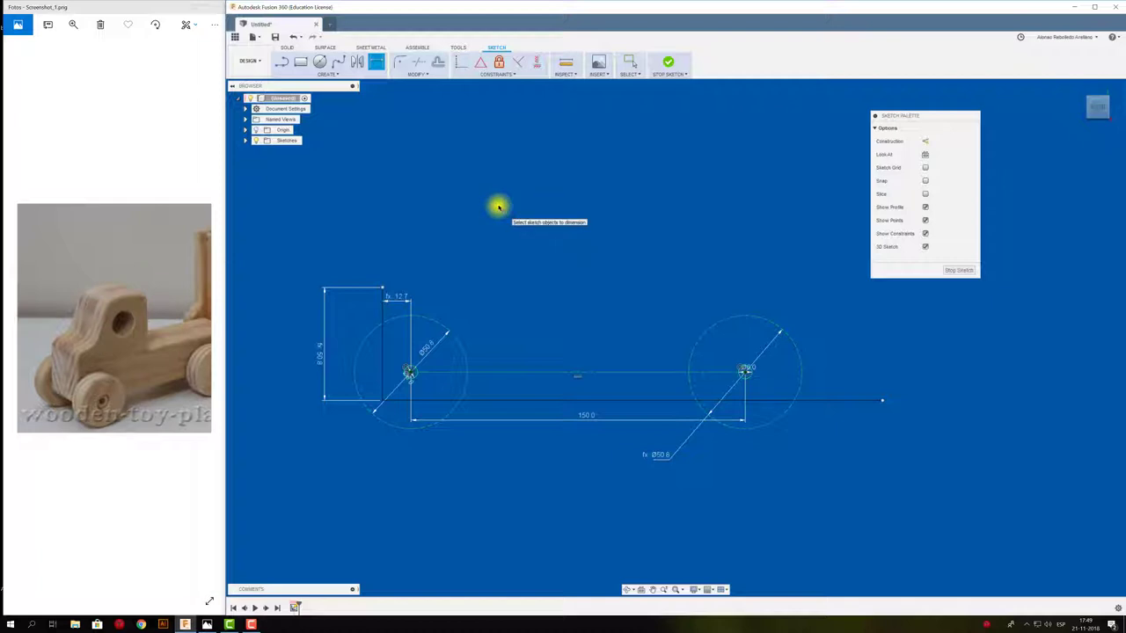
click(382, 289)
Draw a short step edge at the profile's top corner and dimension its width to 12.7.
click(431, 282)
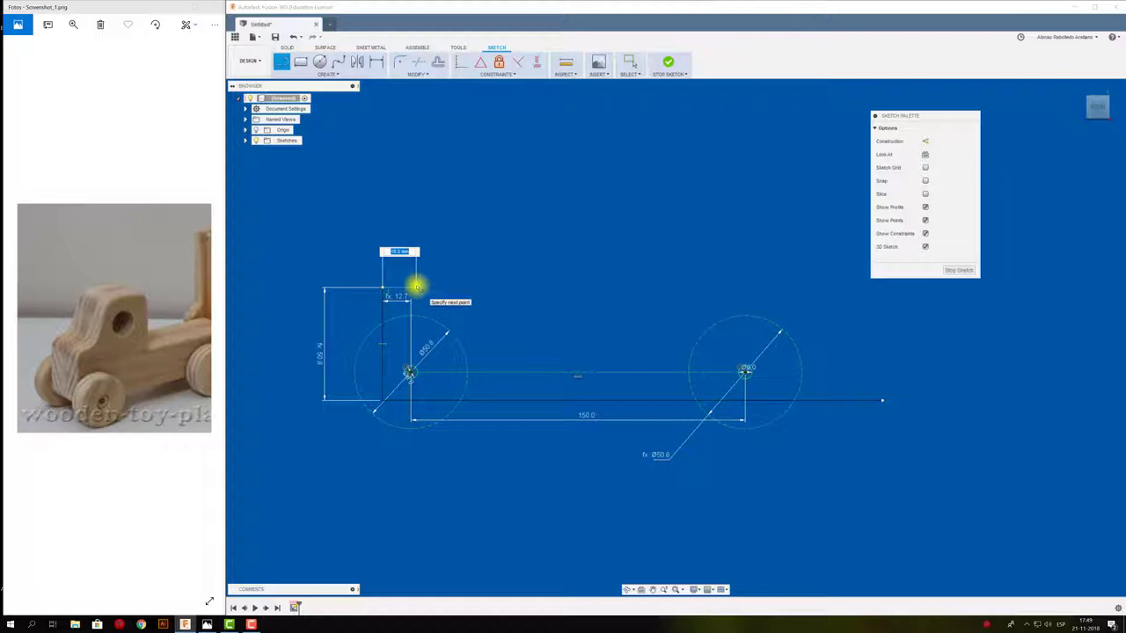
click(414, 287)
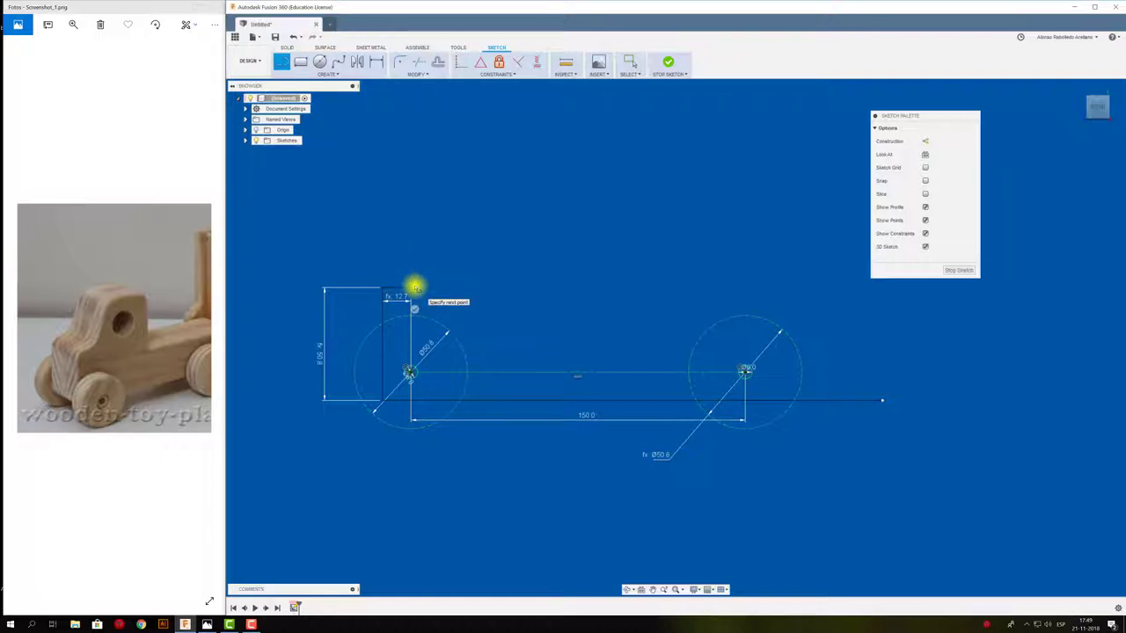
key(d)
click(403, 286)
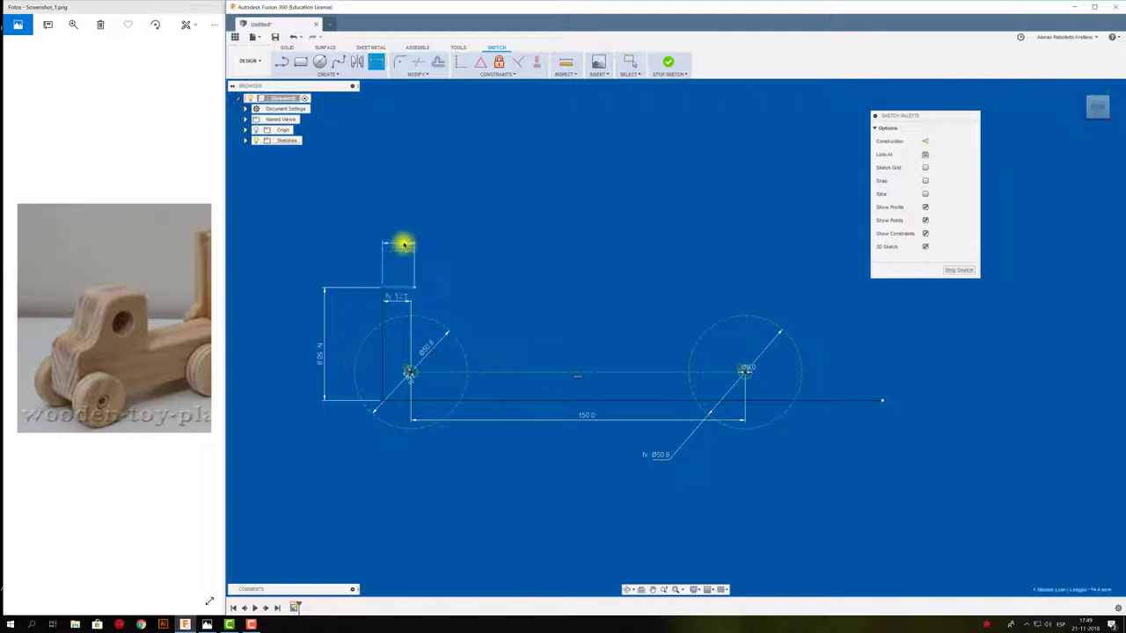
click(402, 244)
text(40)
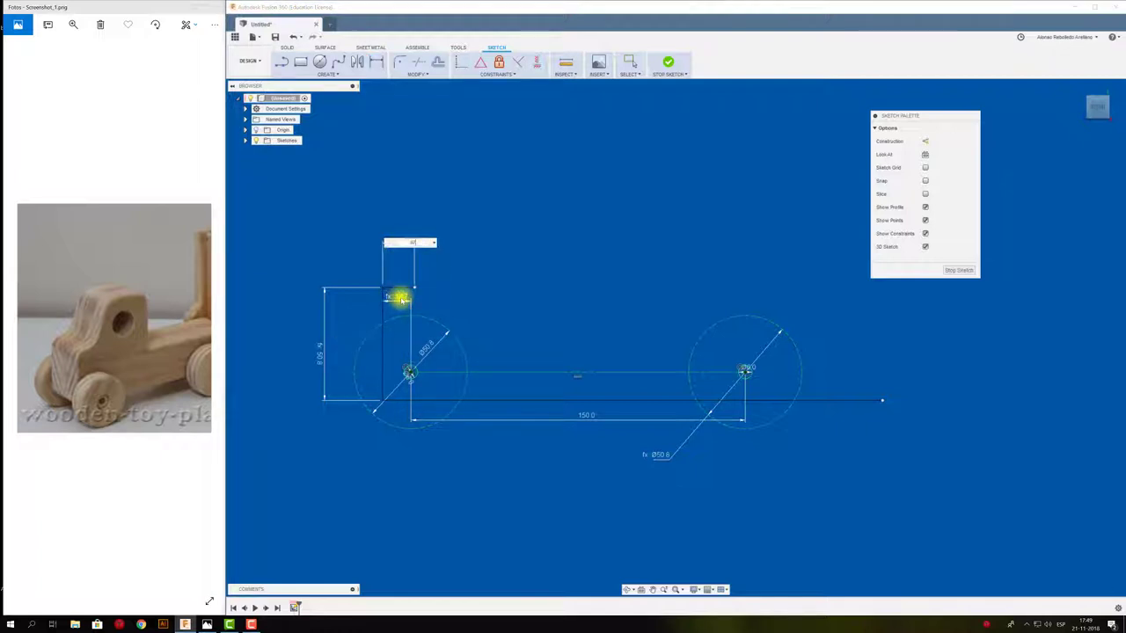
key(Return)
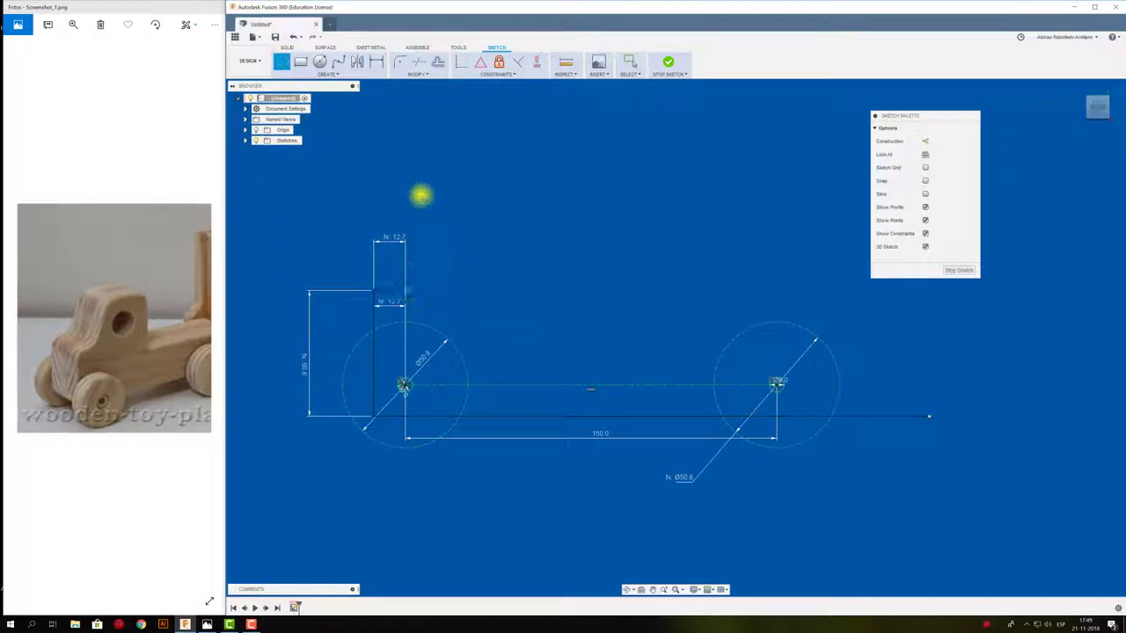
Draw a tall vertical line up from the step and dimension the upper edge 12.7.
key(Escape)
click(403, 112)
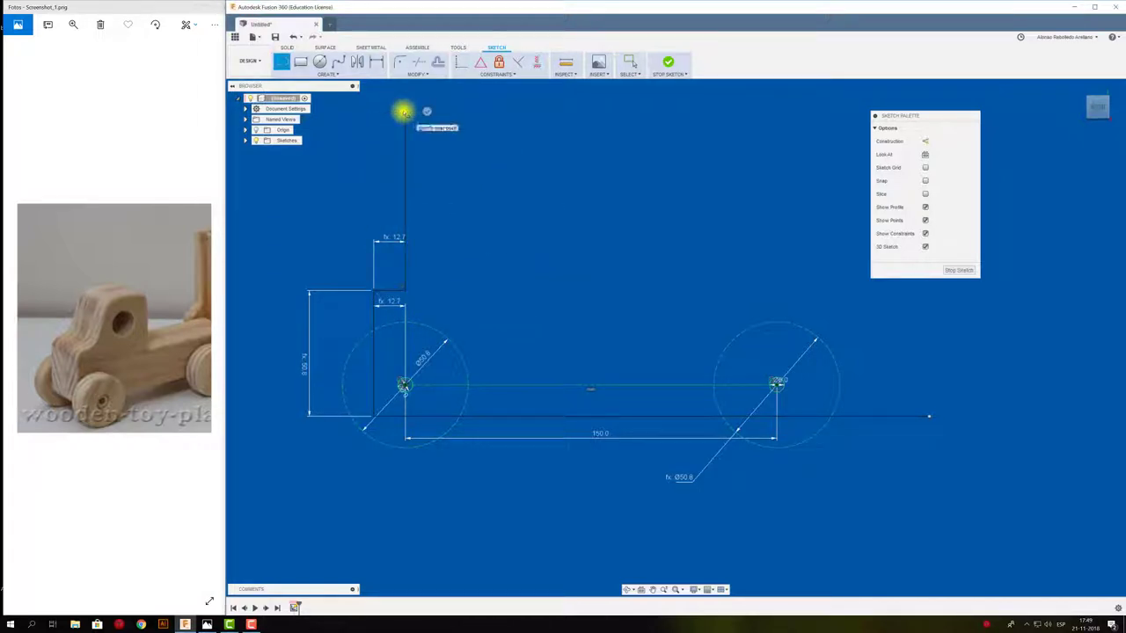
key(d)
click(382, 304)
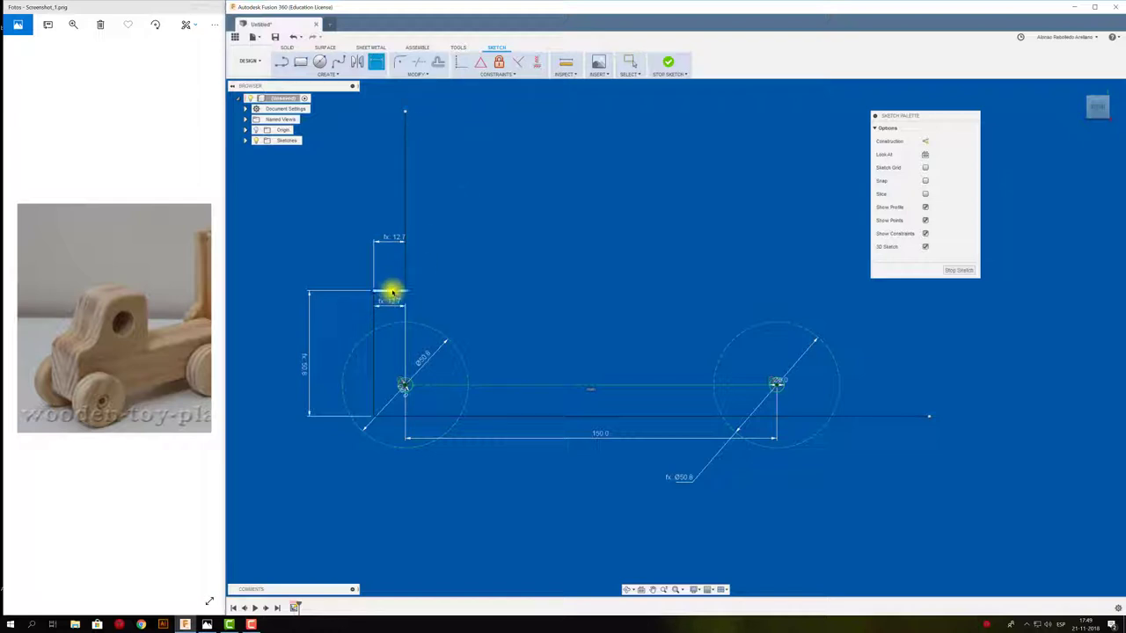
key(Return)
key(Escape)
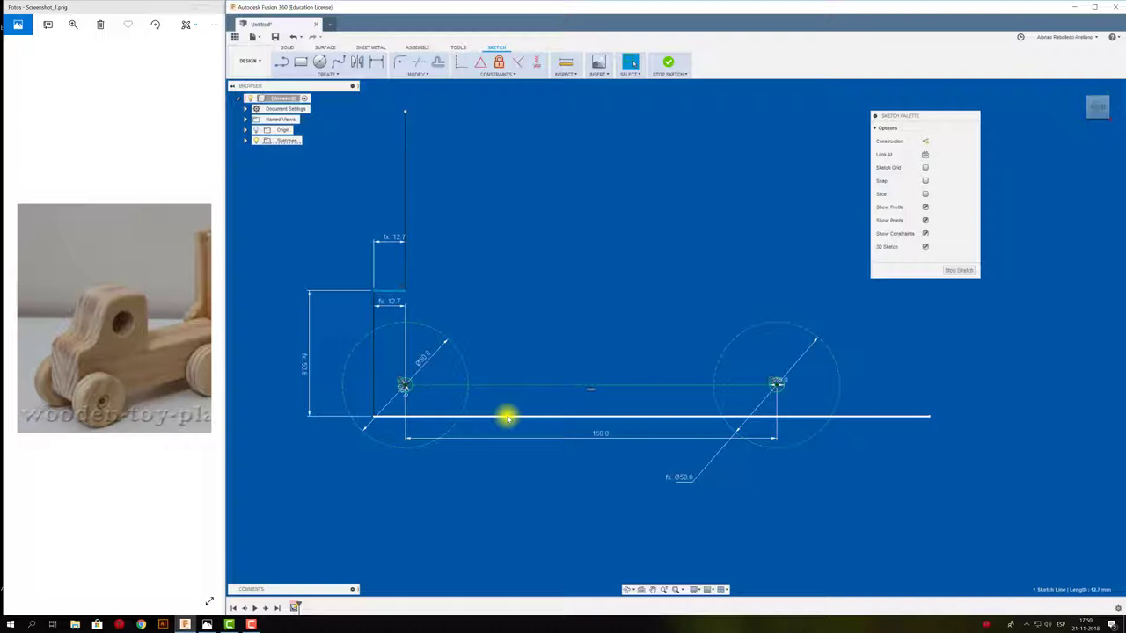
key(o)
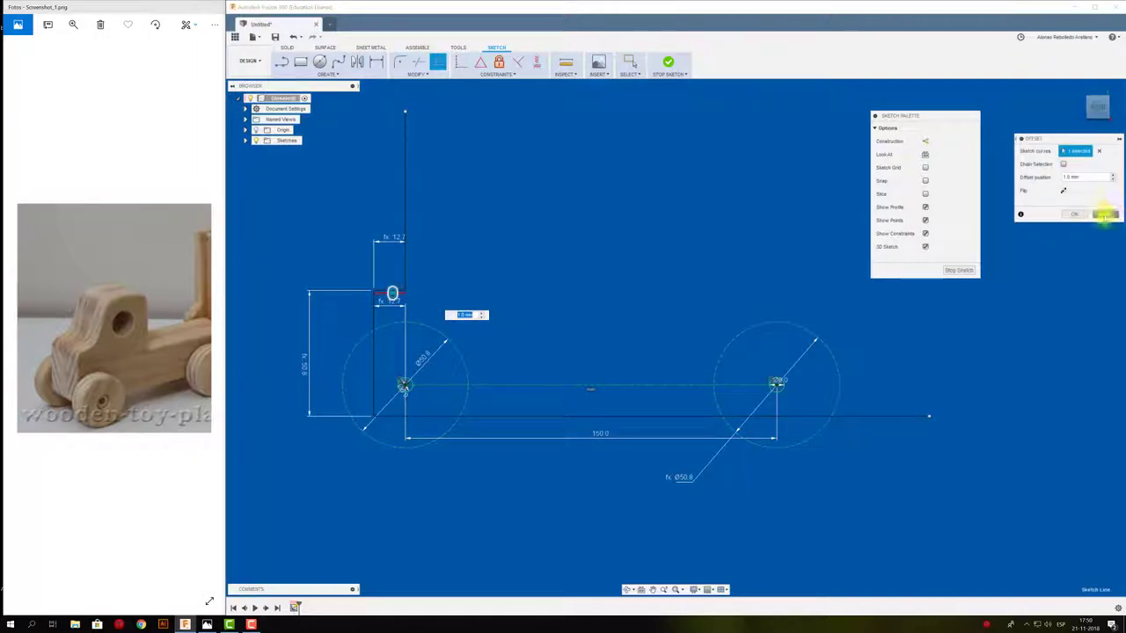
click(1106, 215)
key(o)
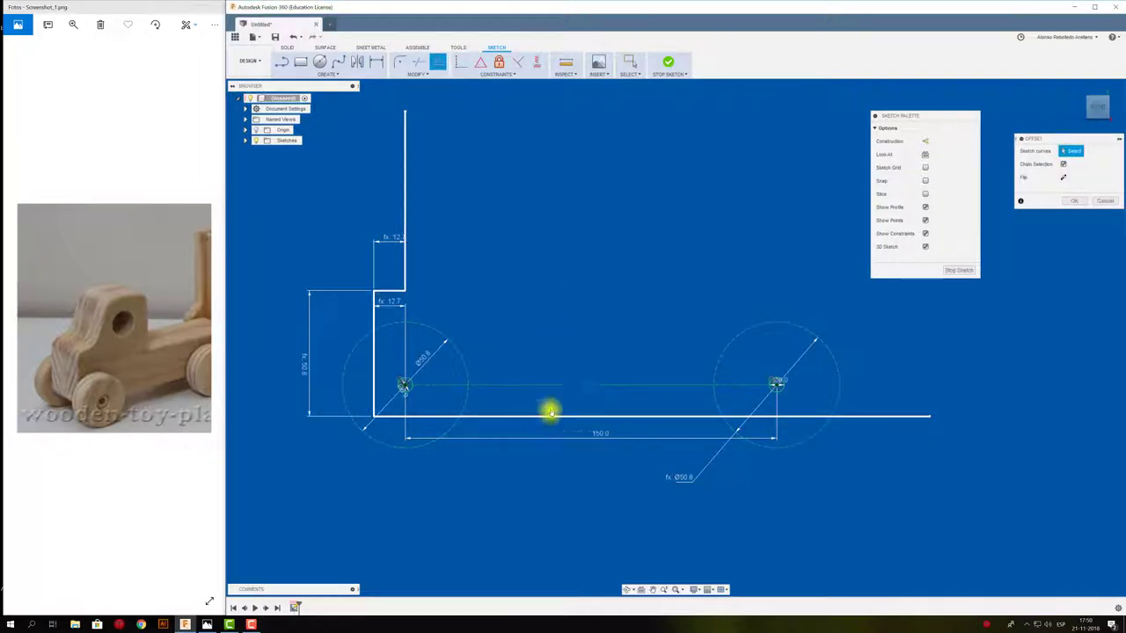
click(552, 416)
mouse_move(577, 416)
mouse_down()
mouse_move(595, 221)
mouse_move(607, 208)
mouse_up()
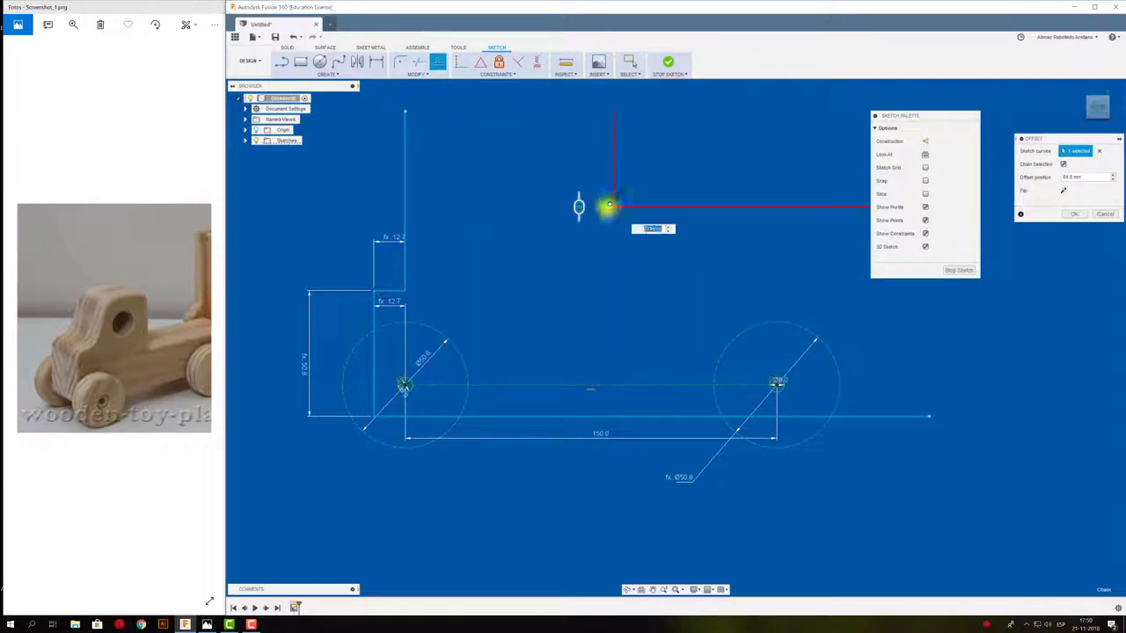
click(1074, 214)
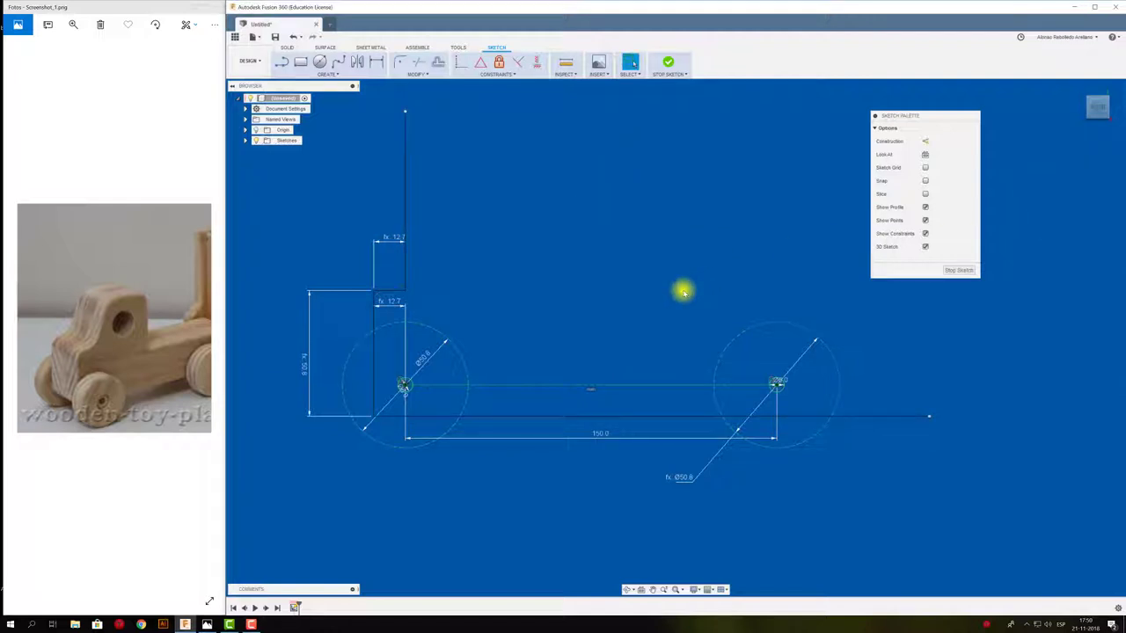
middle_drag(677, 292, 656, 313)
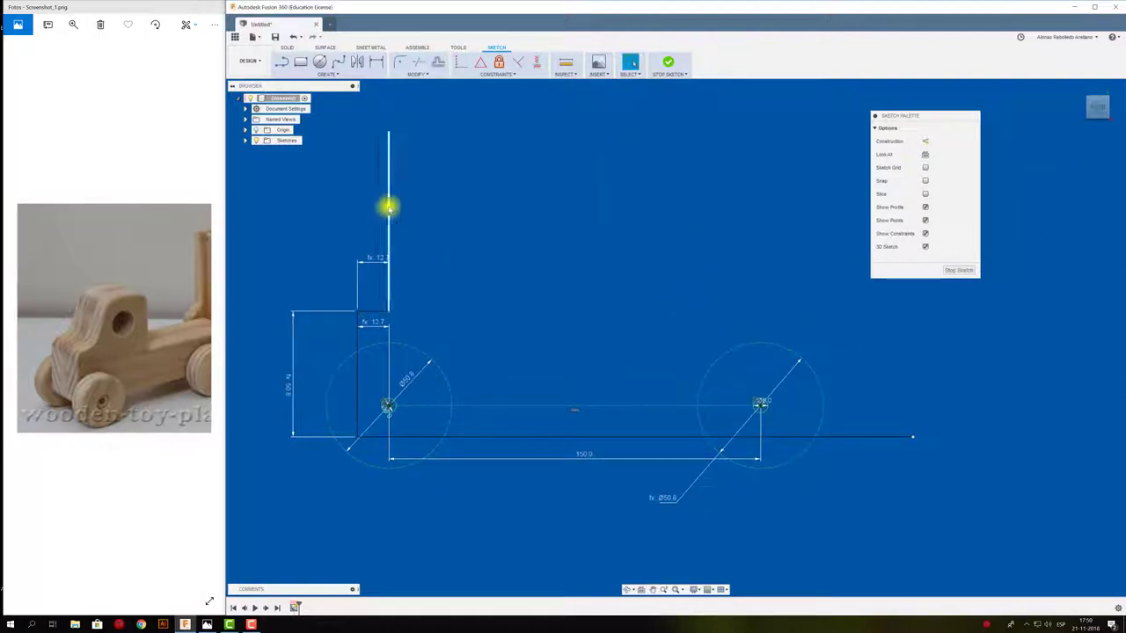
Add a driven angle dimension between the short top edge and the tall vertical line.
click(389, 145)
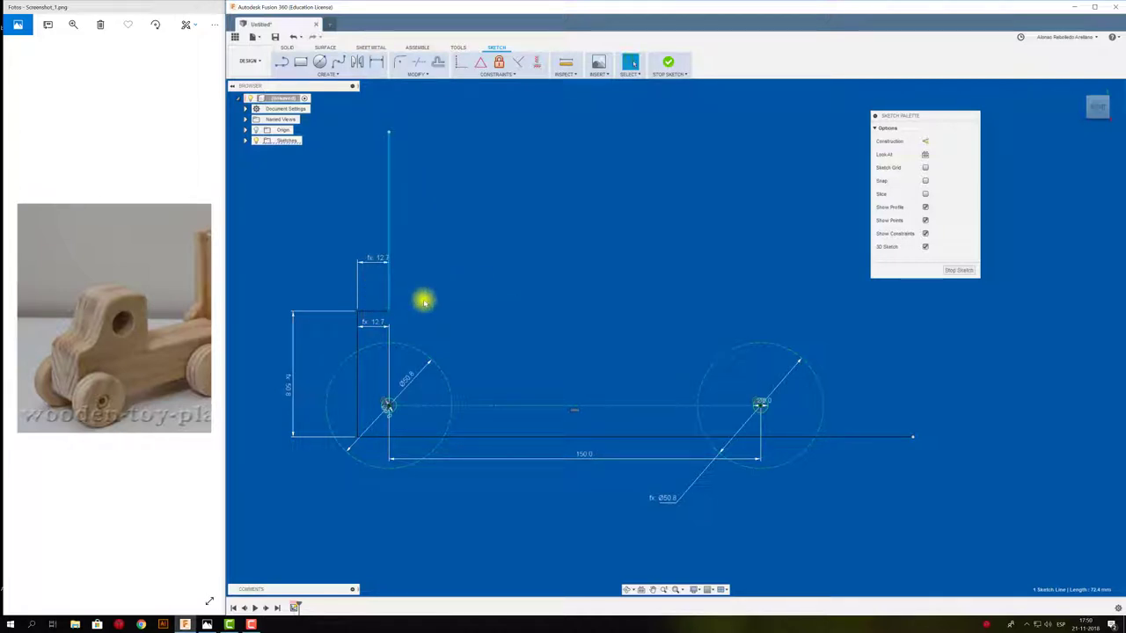
scroll(352, 327, up, 3)
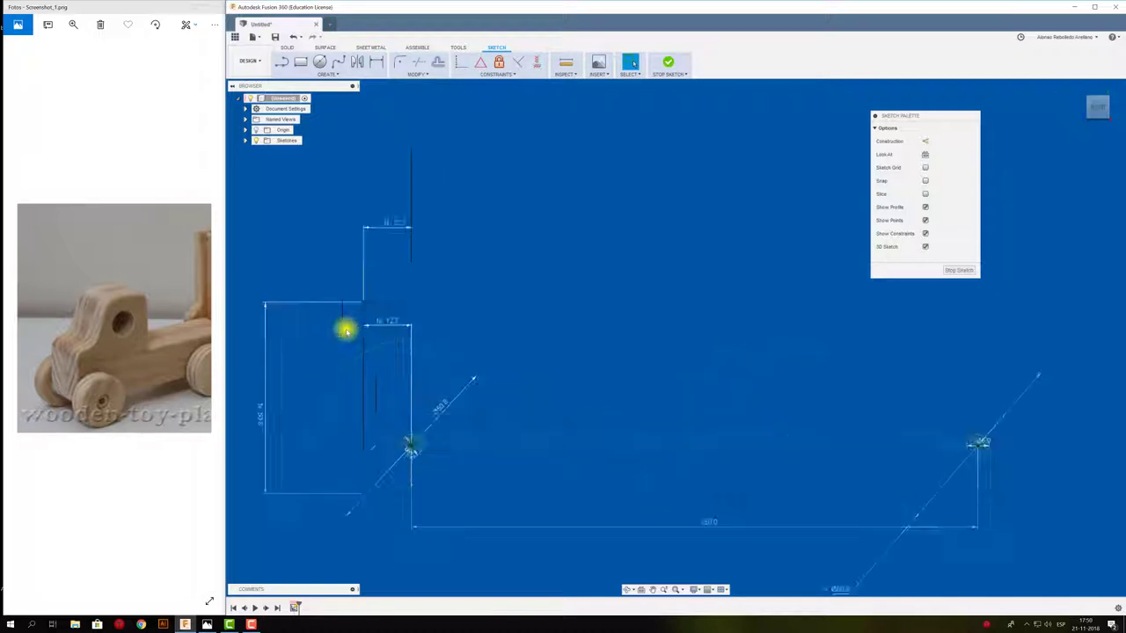
click(393, 298)
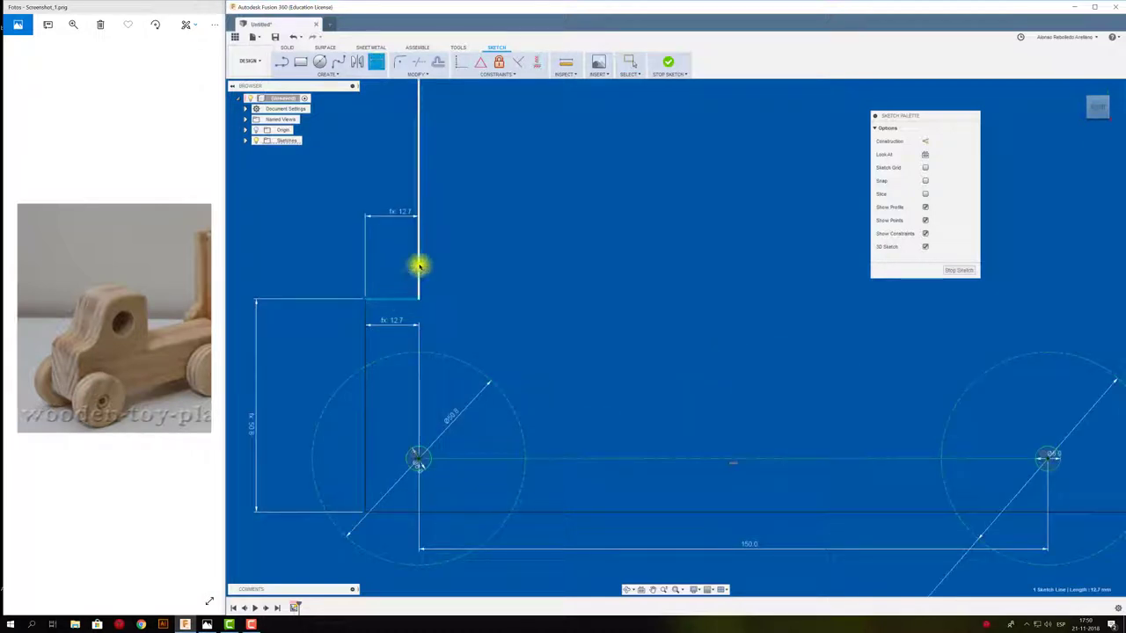
click(419, 266)
click(395, 262)
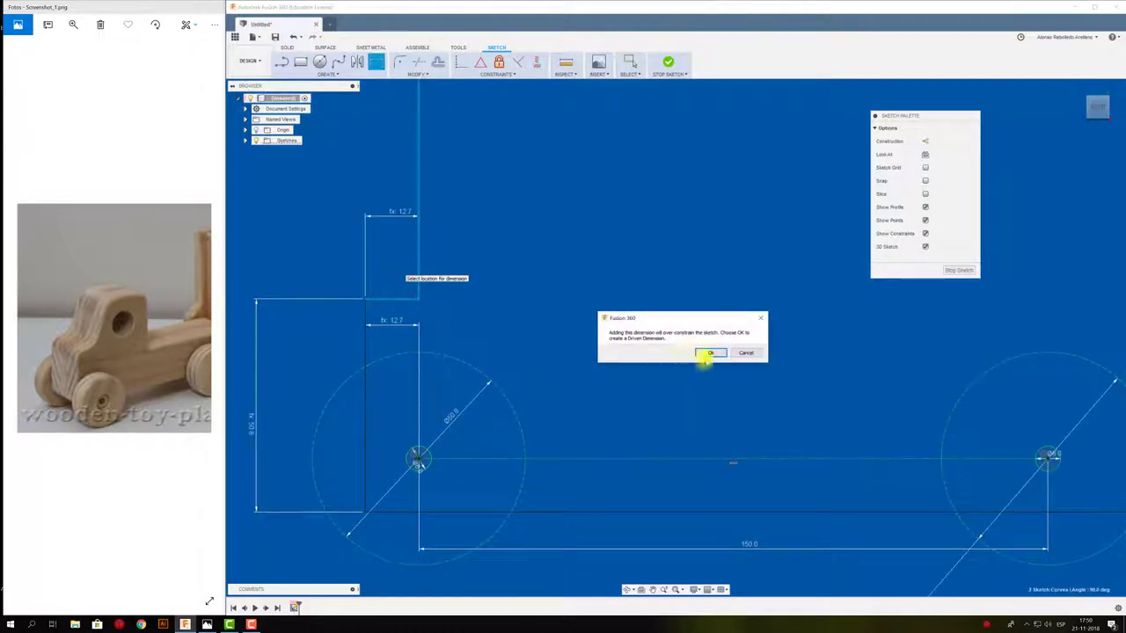
click(705, 355)
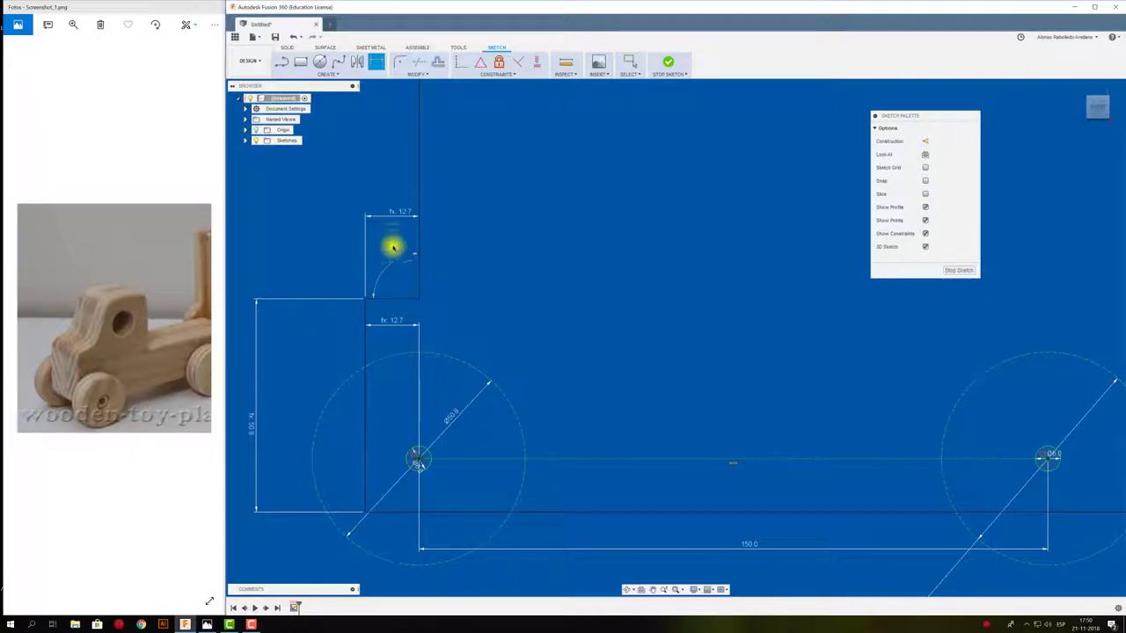
key(Escape)
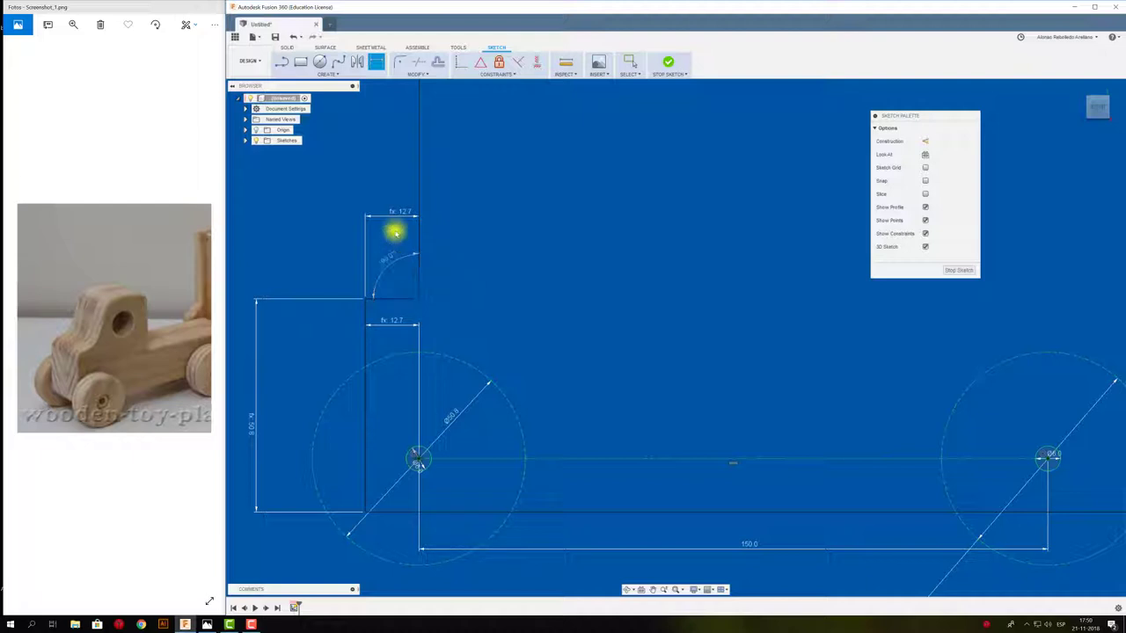
Delete the upper 12.7 dimension and re-add a driven angle dimension on the vertical line.
click(397, 214)
key(Delete)
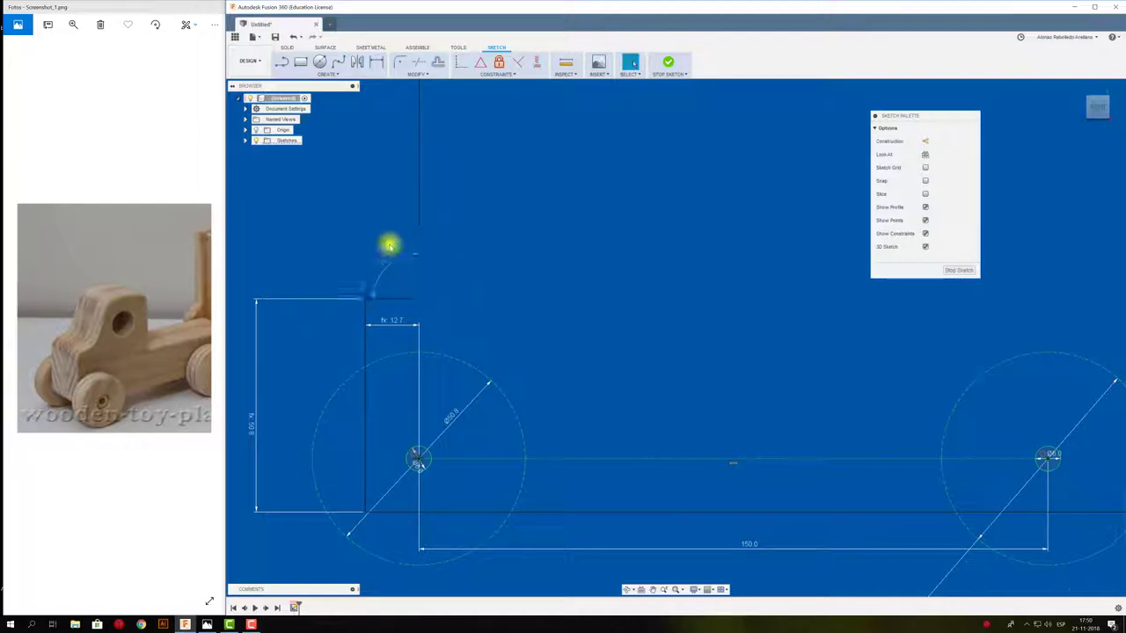
drag(388, 256, 421, 266)
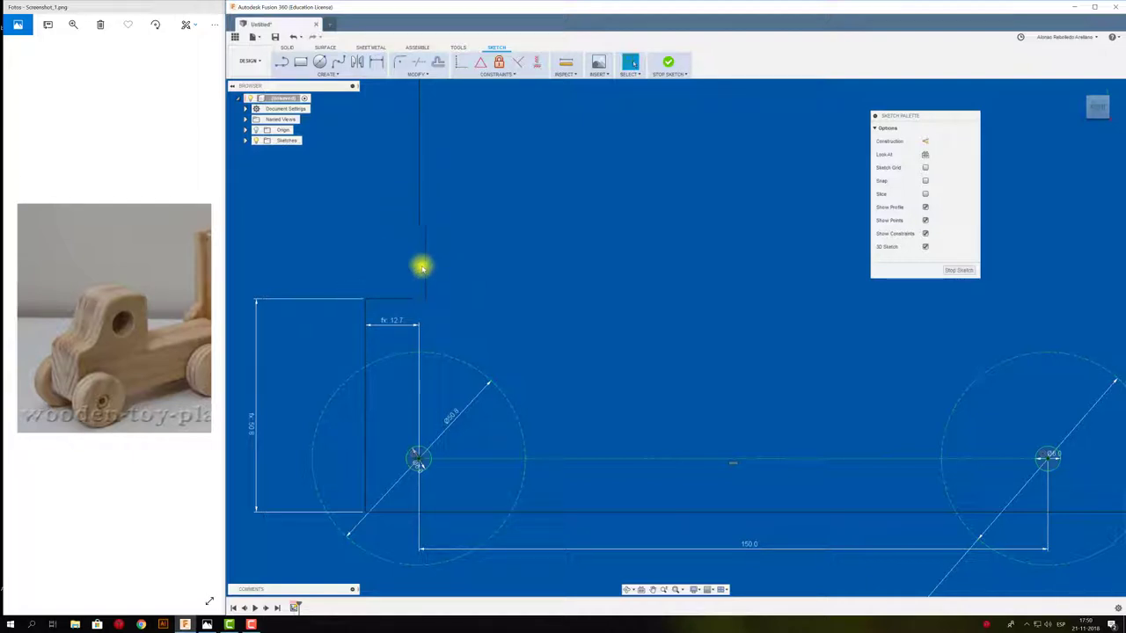
key(d)
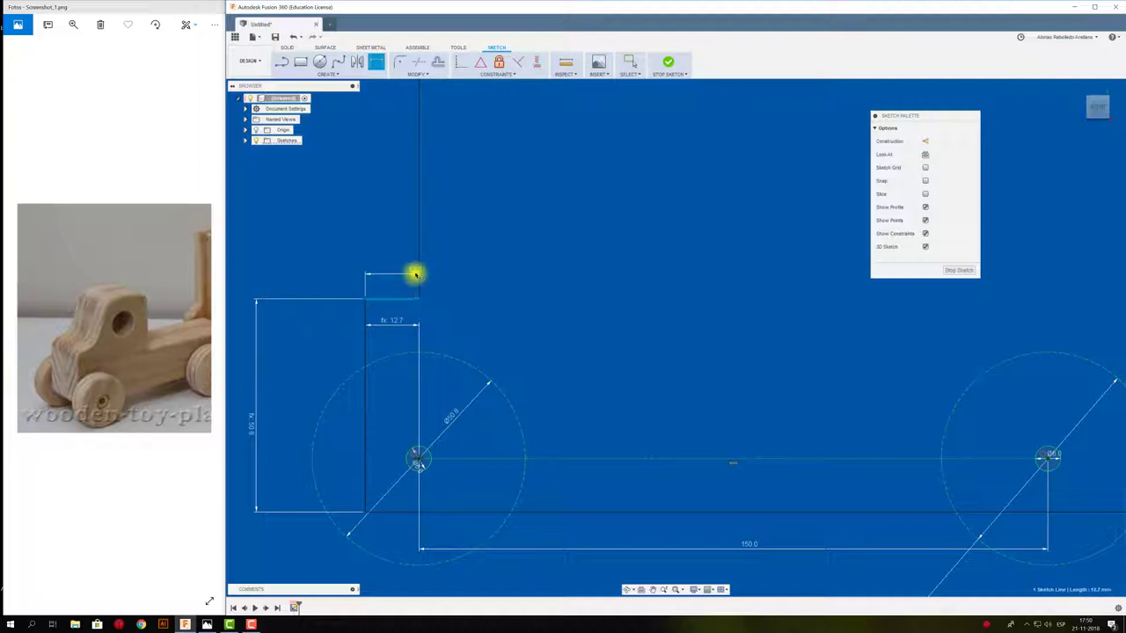
click(417, 272)
click(390, 260)
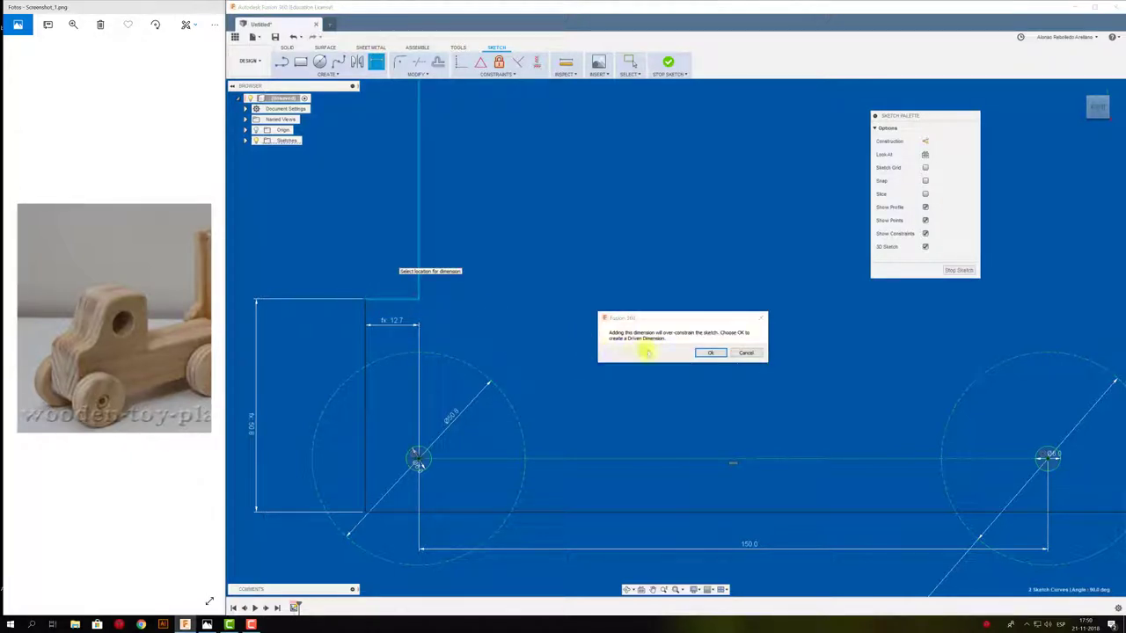
click(711, 353)
Delete the tall vertical line from the ledge corner.
scroll(530, 322, down, 3)
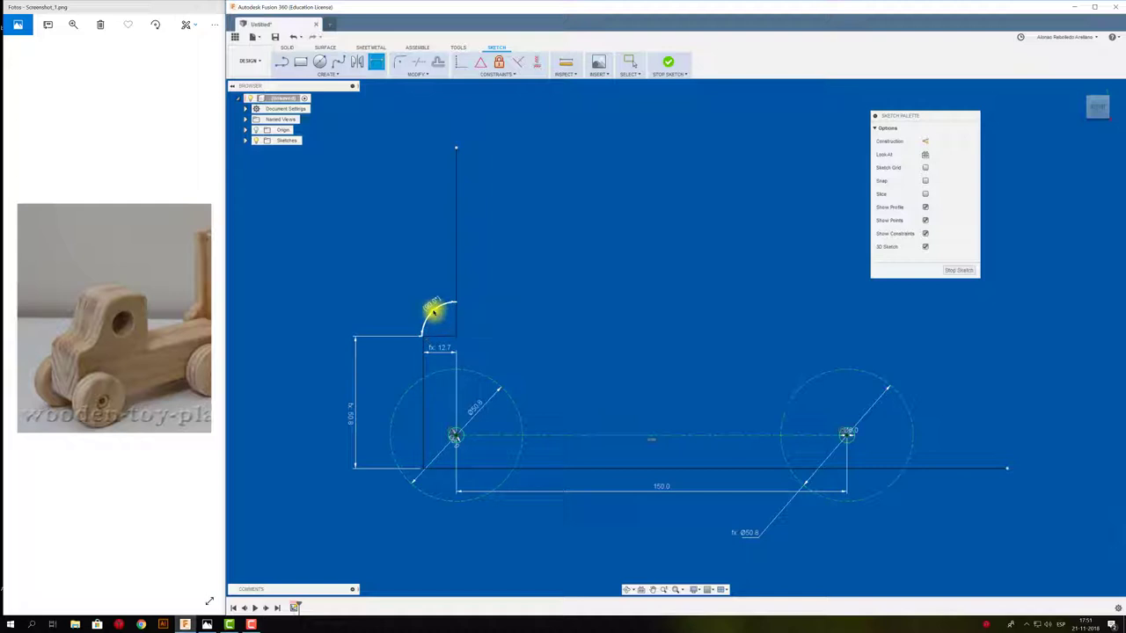
key(Escape)
drag(431, 306, 446, 292)
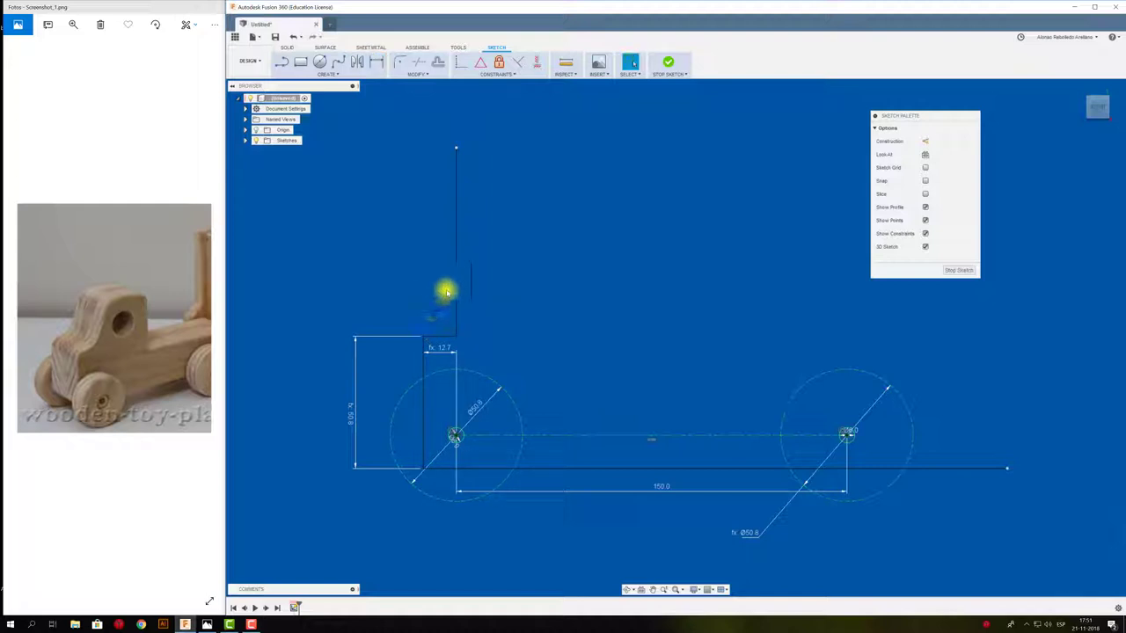
click(458, 283)
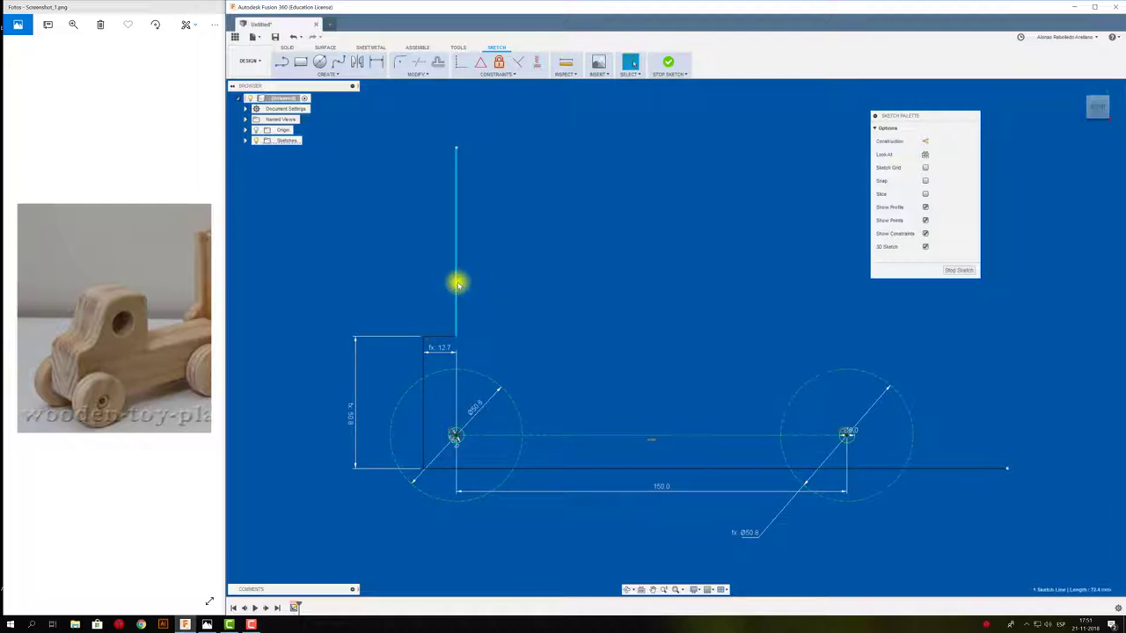
key(Delete)
middle_drag(507, 309, 489, 307)
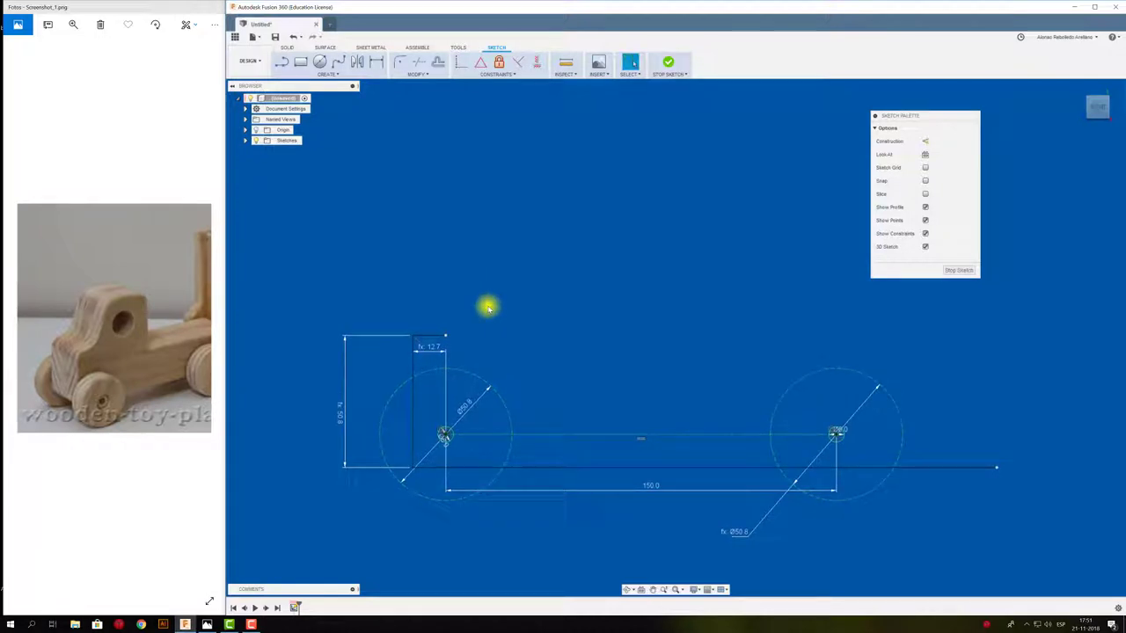
Draw a slanted front line from the ledge and dimension it at 100° to the ledge.
key(l)
click(446, 336)
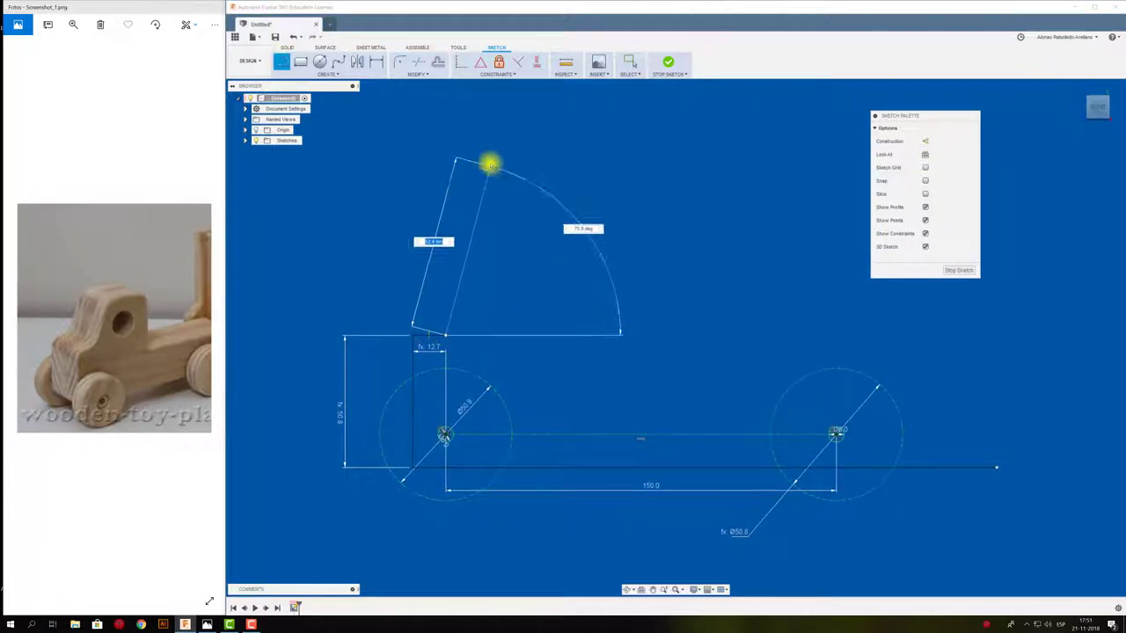
key(Escape)
click(490, 163)
key(d)
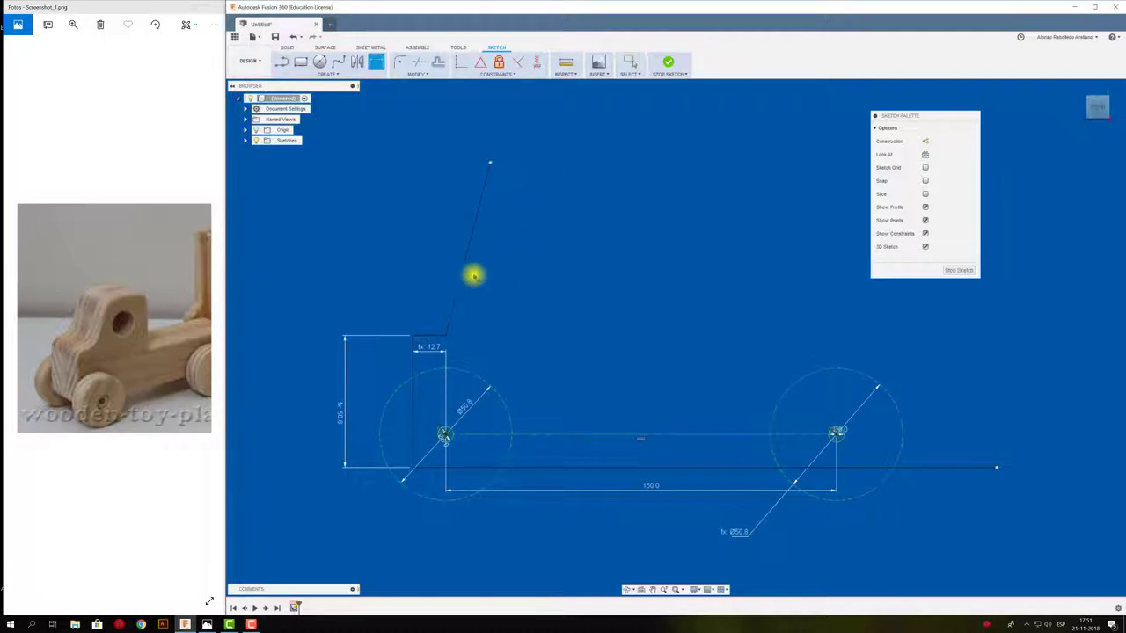
click(431, 336)
click(453, 313)
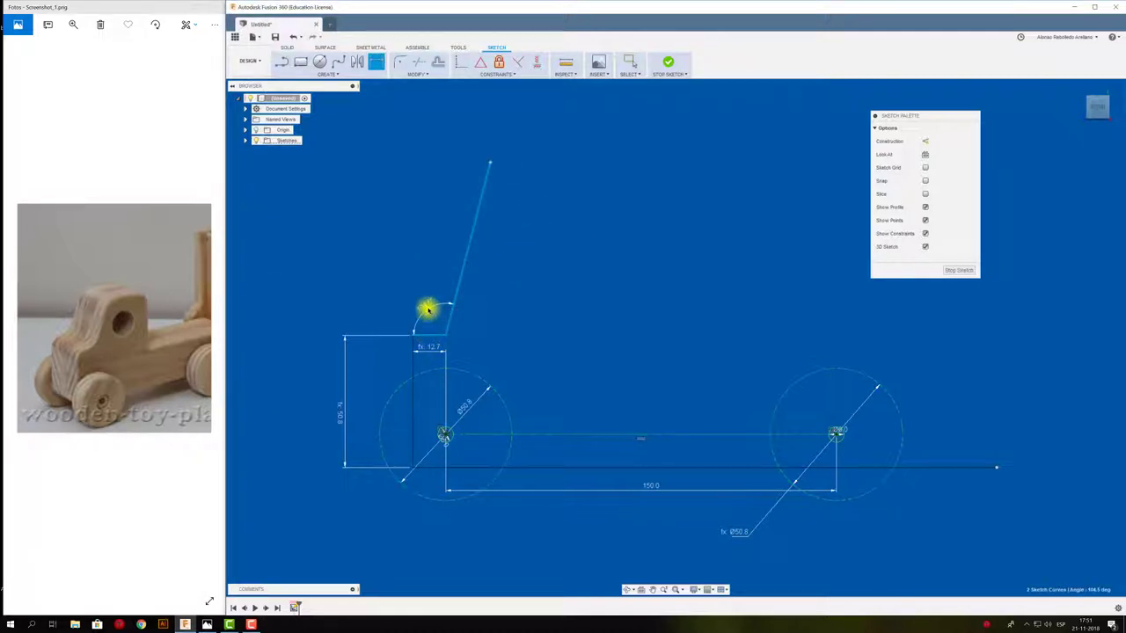
click(431, 308)
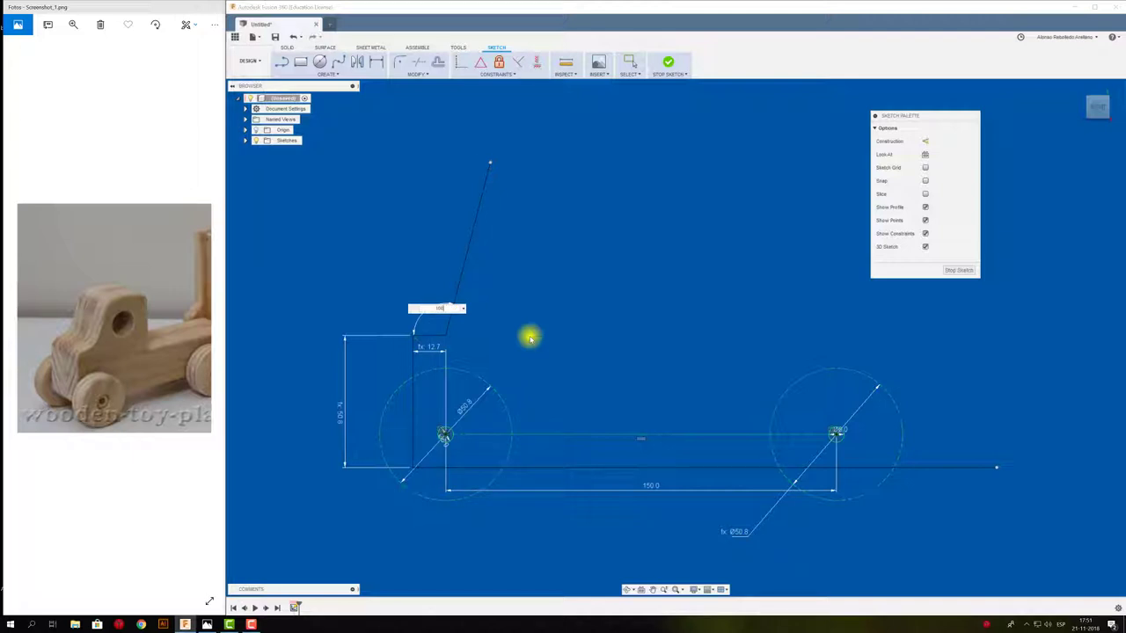
key(Return)
key(Escape)
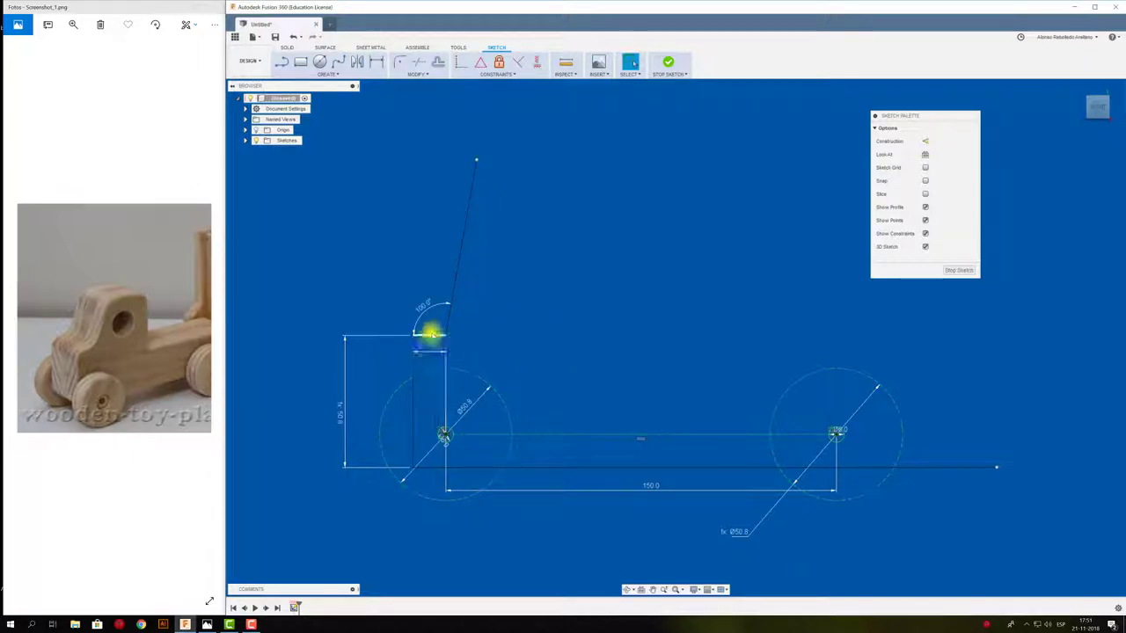
Round the ledge-to-slant corner with a 5 mm fillet.
scroll(389, 254, up, 2)
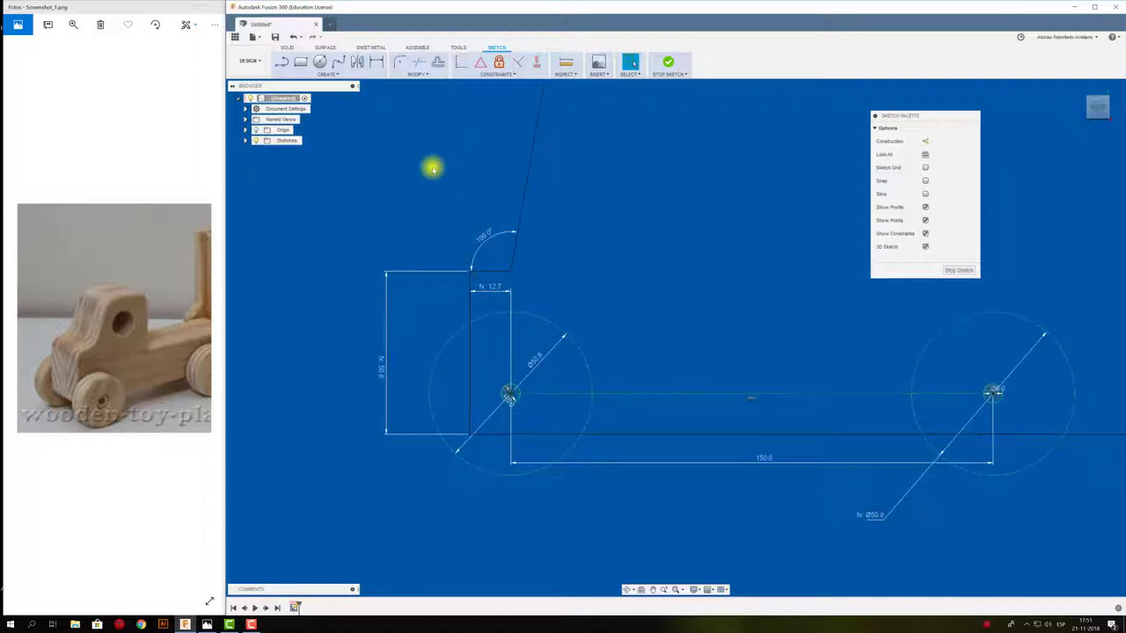
scroll(432, 168, up, 3)
scroll(440, 330, up, 2)
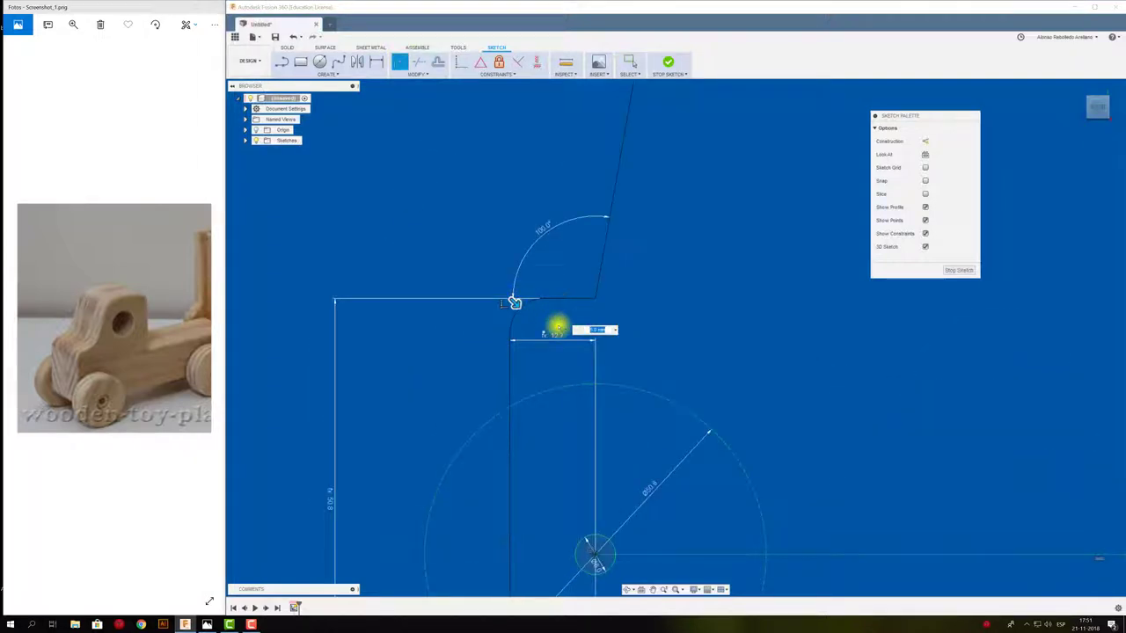
key(Return)
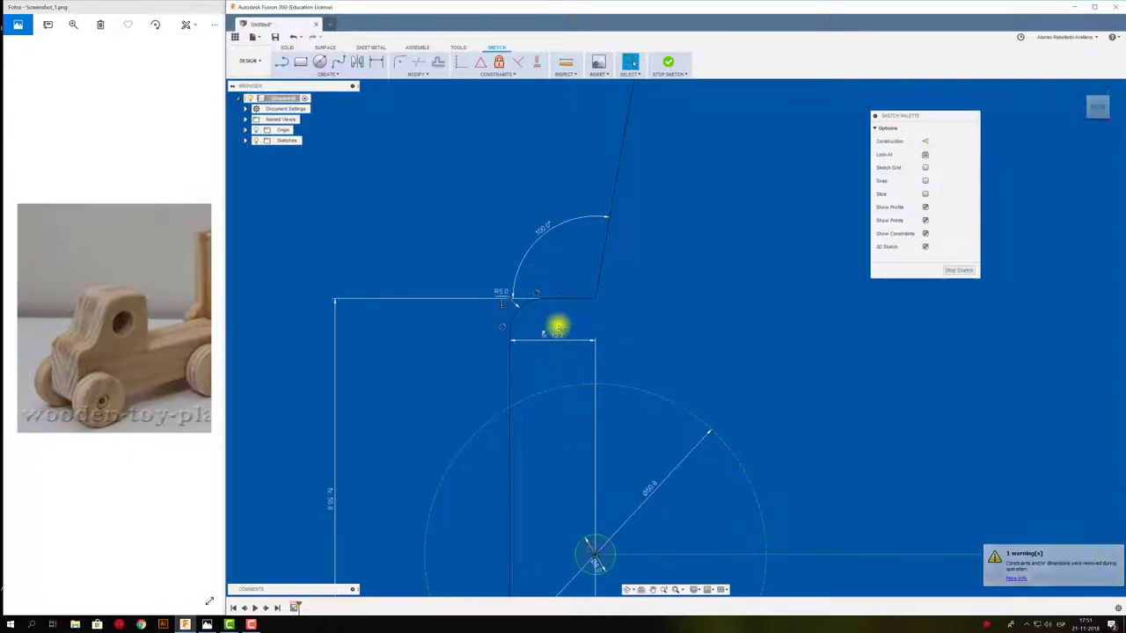
Fillet the corner between the short ledge and the slanted front line.
click(400, 64)
click(591, 299)
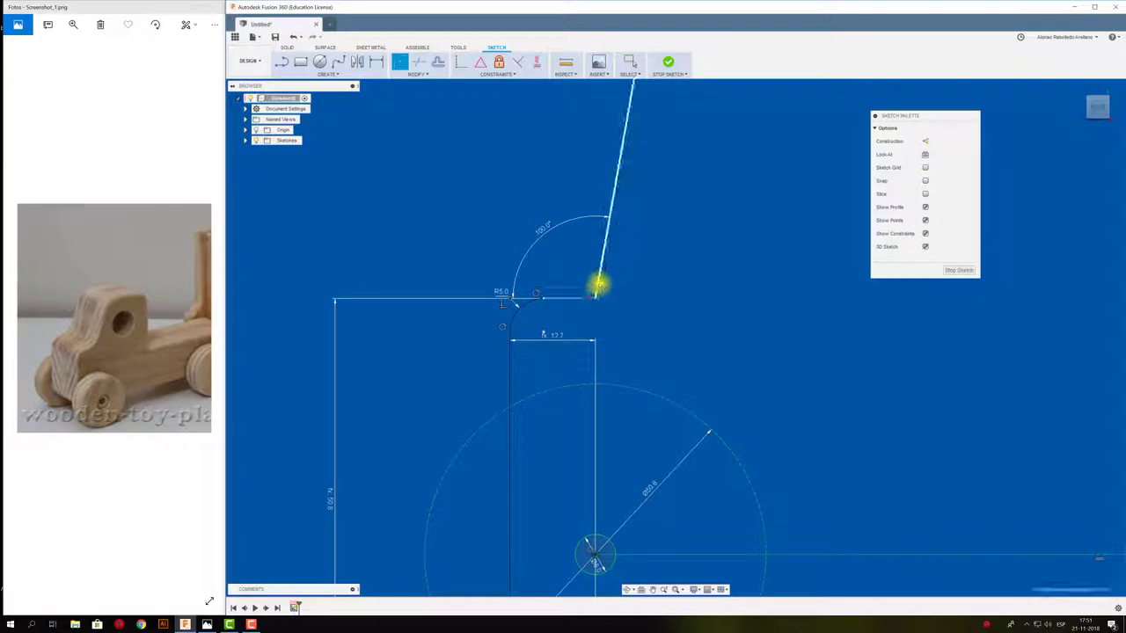
click(598, 281)
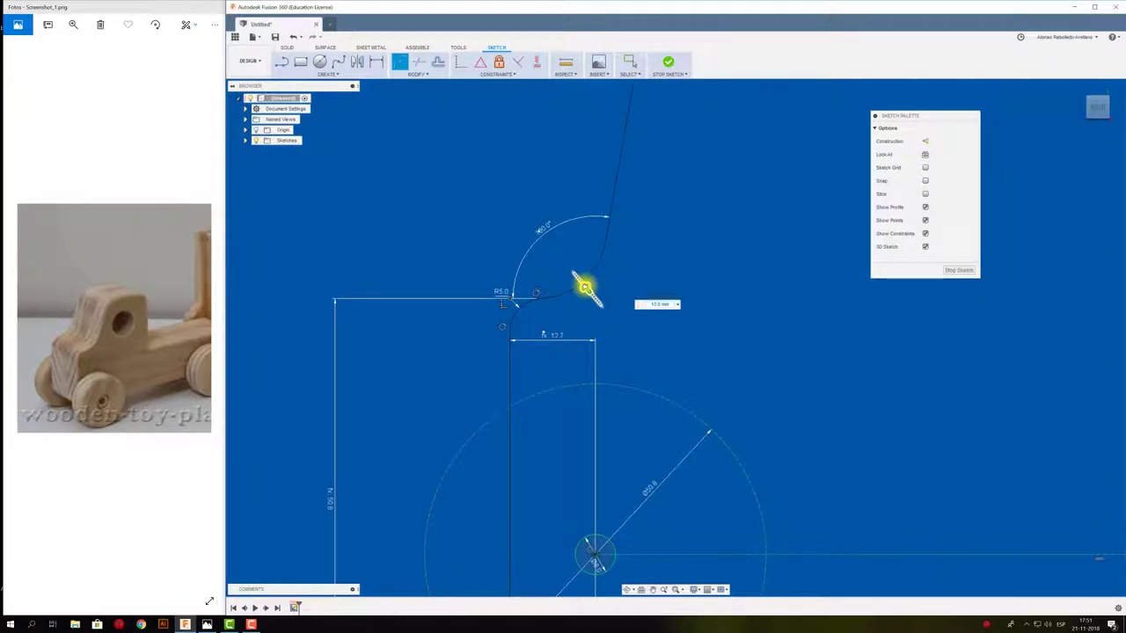
scroll(585, 289, up, 3)
scroll(585, 288, up, 2)
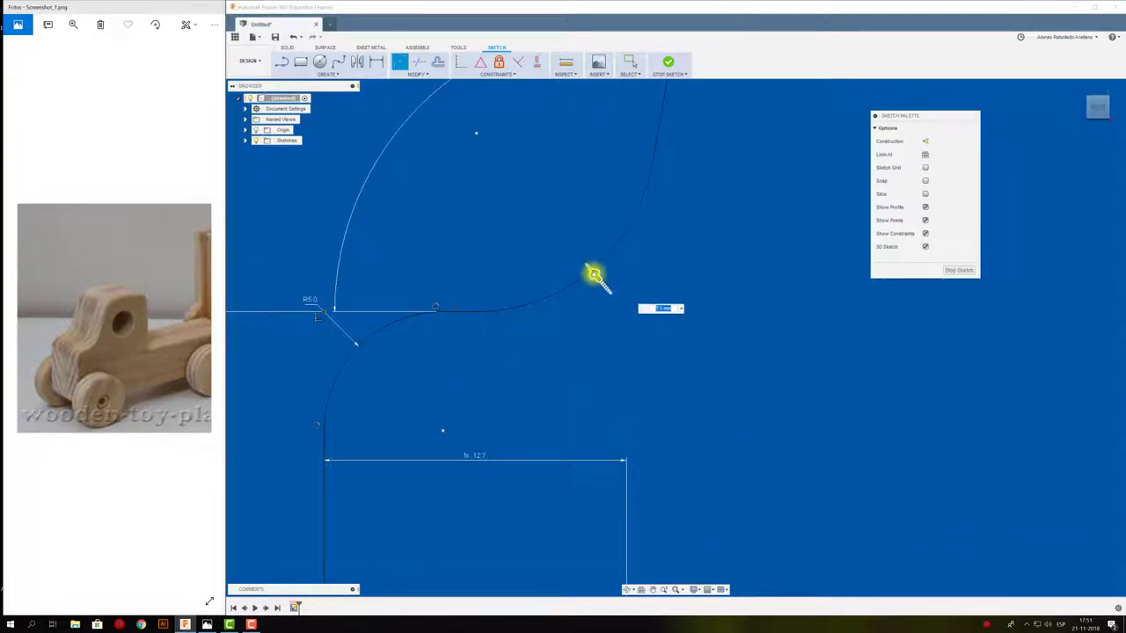
drag(560, 230, 599, 268)
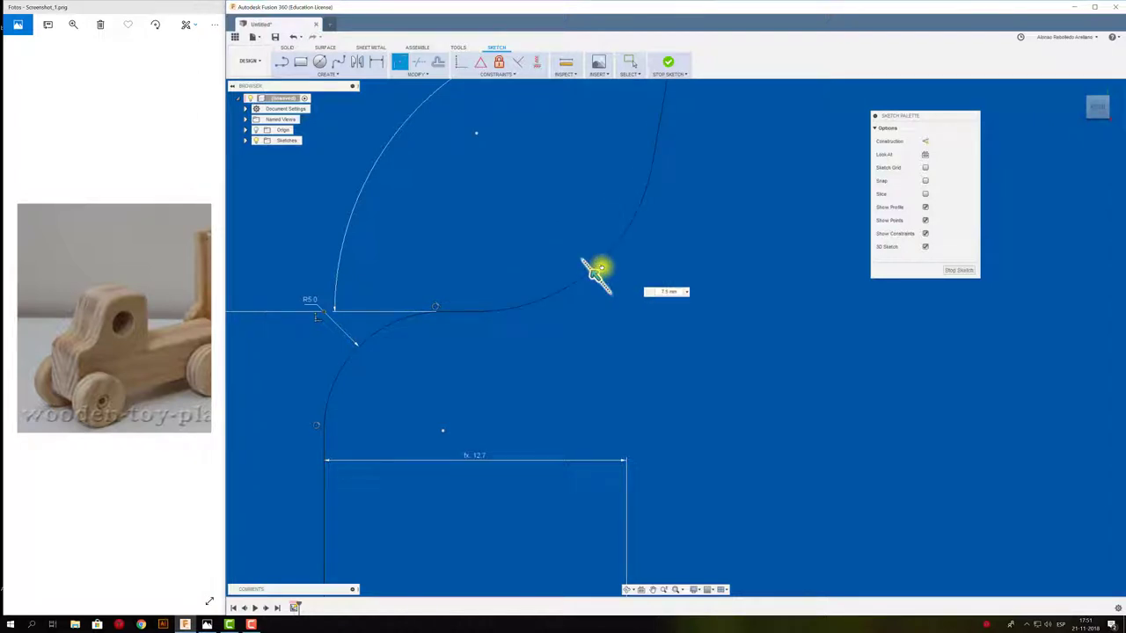
scroll(580, 323, down, 2)
scroll(581, 321, down, 1)
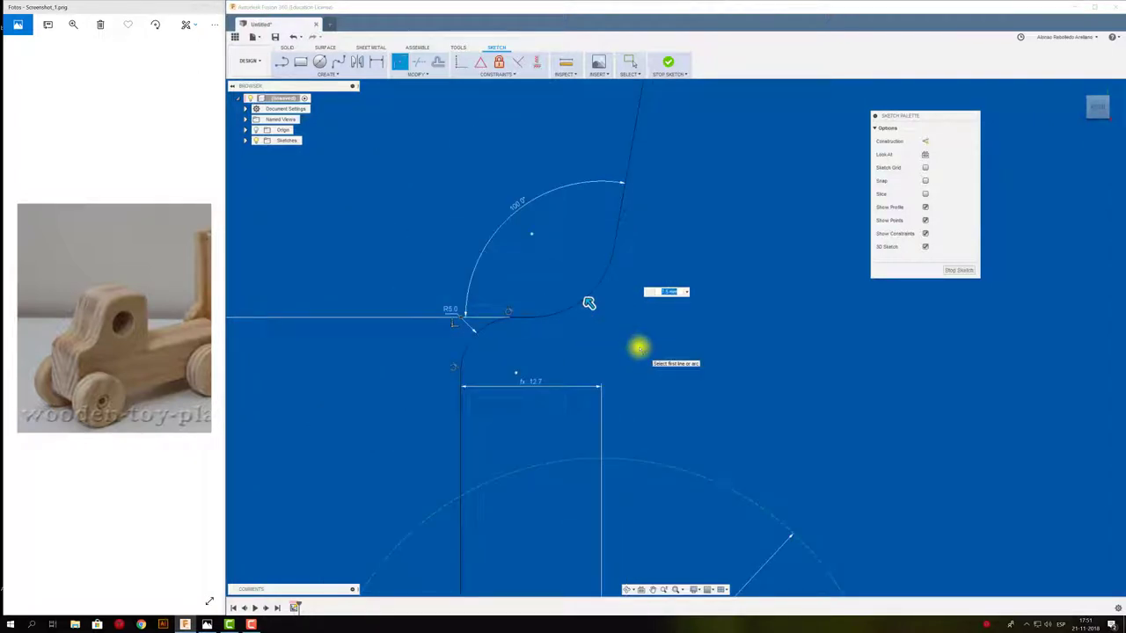
text(4)
key(Return)
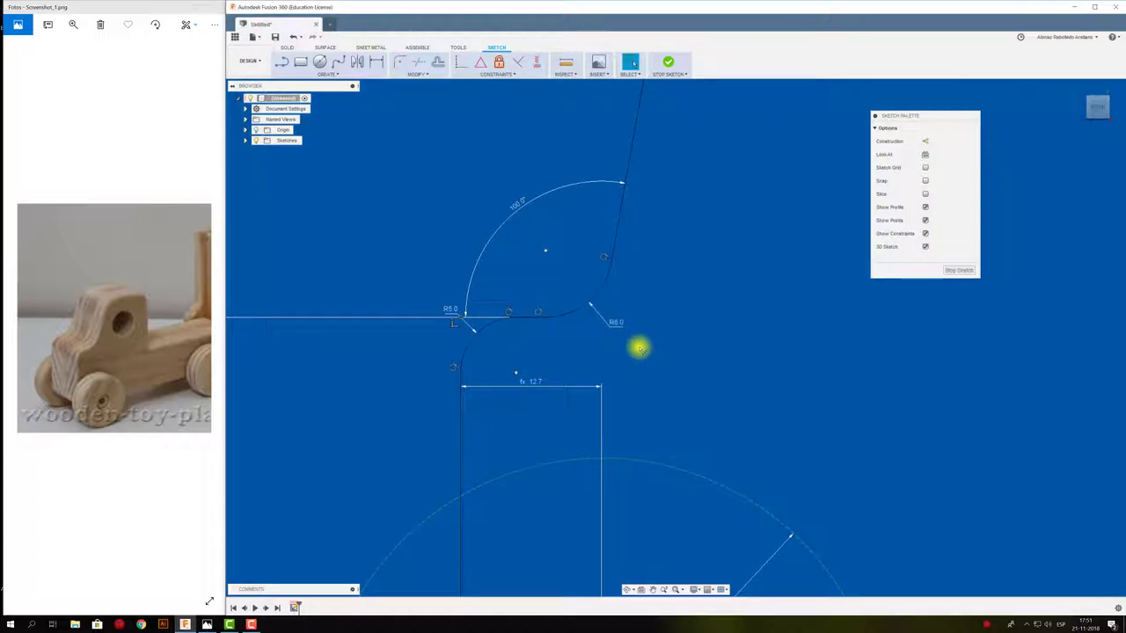
scroll(641, 344, down, 2)
scroll(637, 336, down, 1)
scroll(643, 334, down, 1)
mouse_move(710, 307)
middle_down()
mouse_move(555, 269)
mouse_move(554, 321)
middle_up()
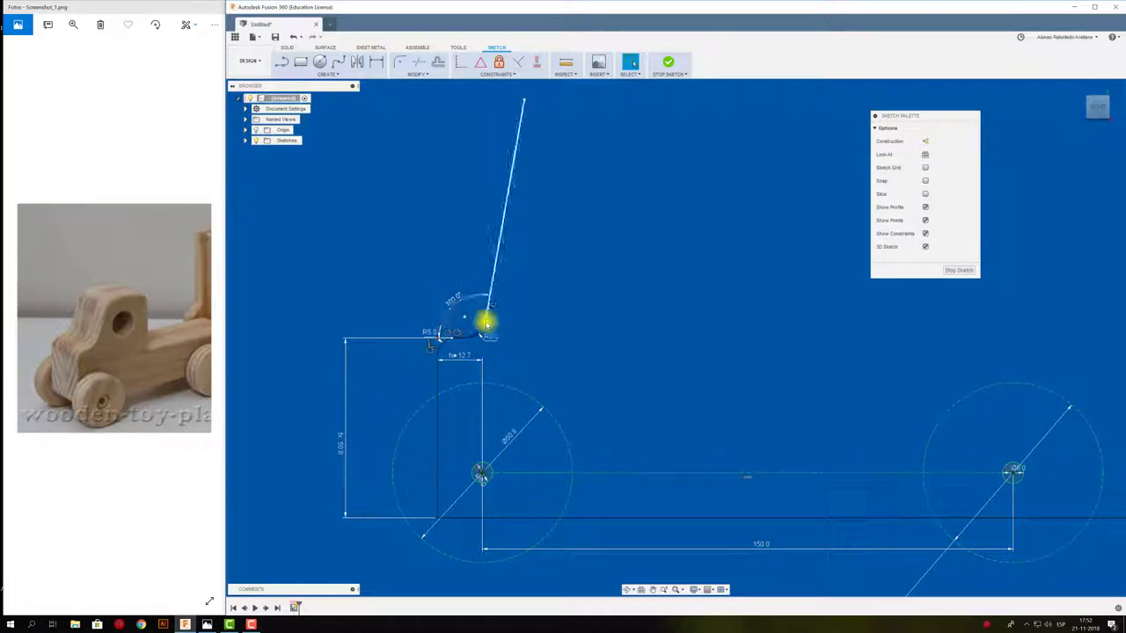
Change the fillet's R6.0 radius dimension to 12.7 mm.
double_click(491, 336)
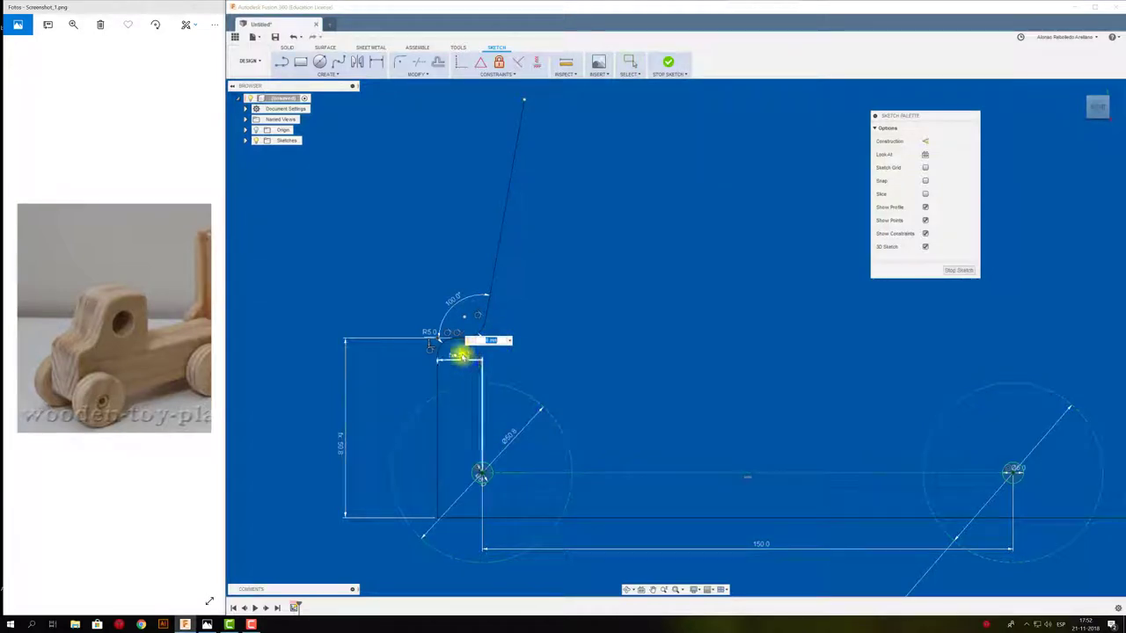
key(Return)
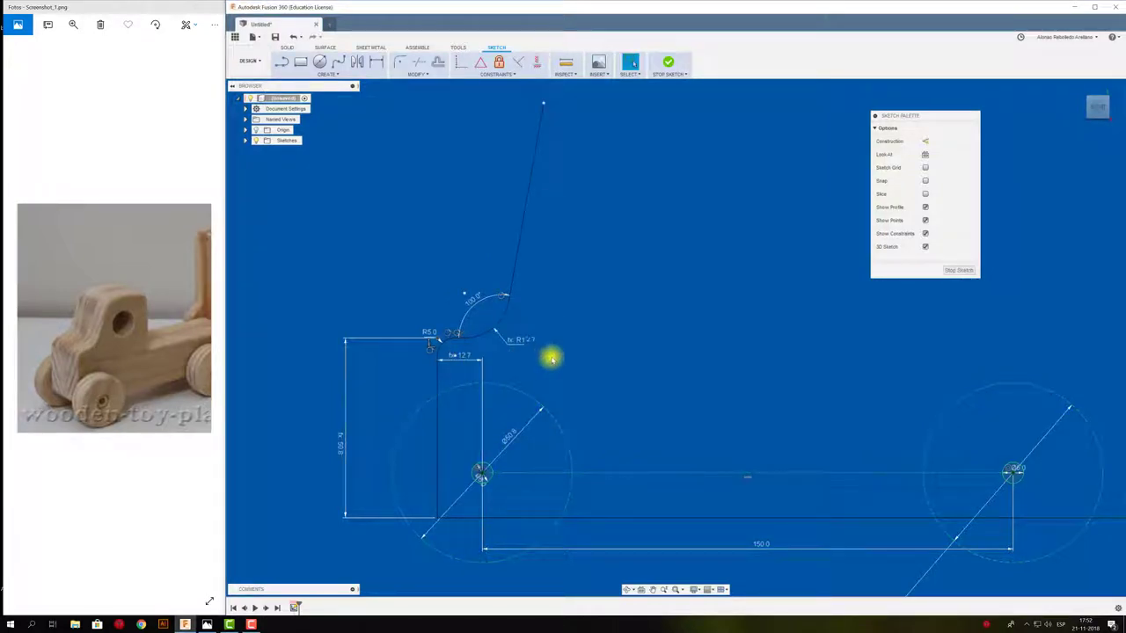
scroll(560, 334, down, 2)
middle_drag(578, 324, 534, 332)
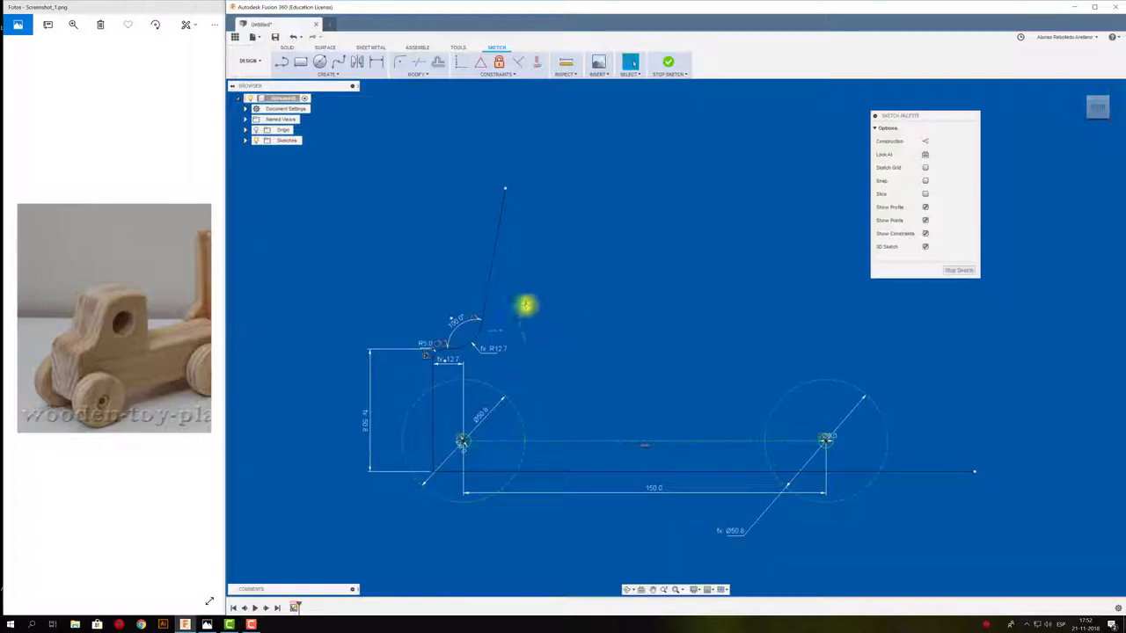
middle_drag(528, 307, 517, 294)
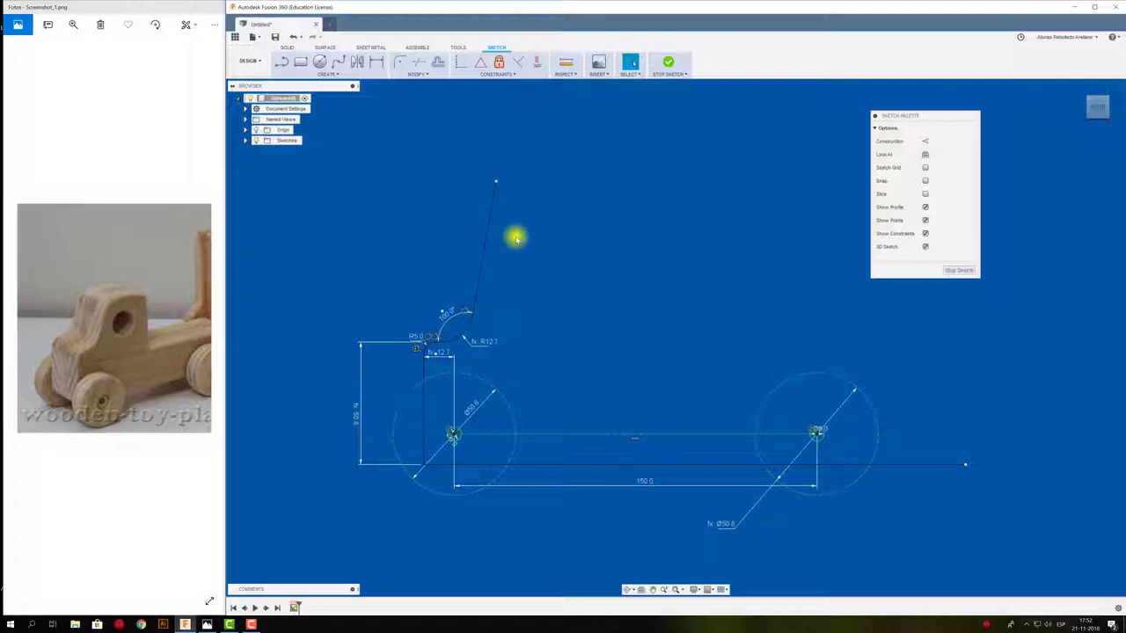
Draw the cab's horizontal top line and trim its left stub and the slanted line above it.
key(l)
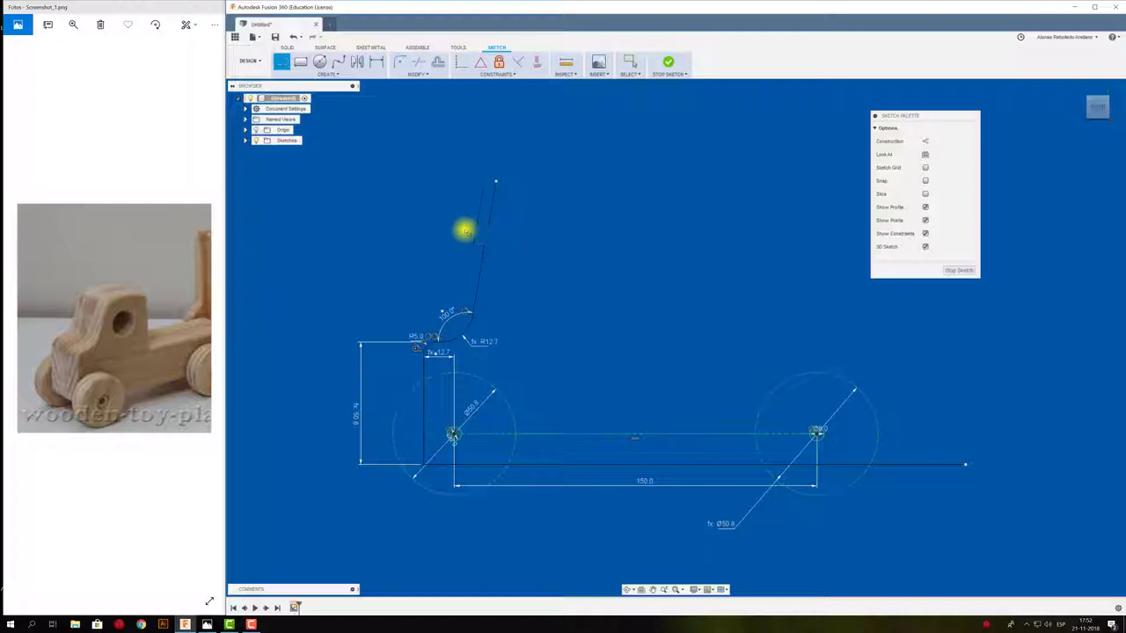
click(465, 231)
middle_drag(804, 232, 659, 209)
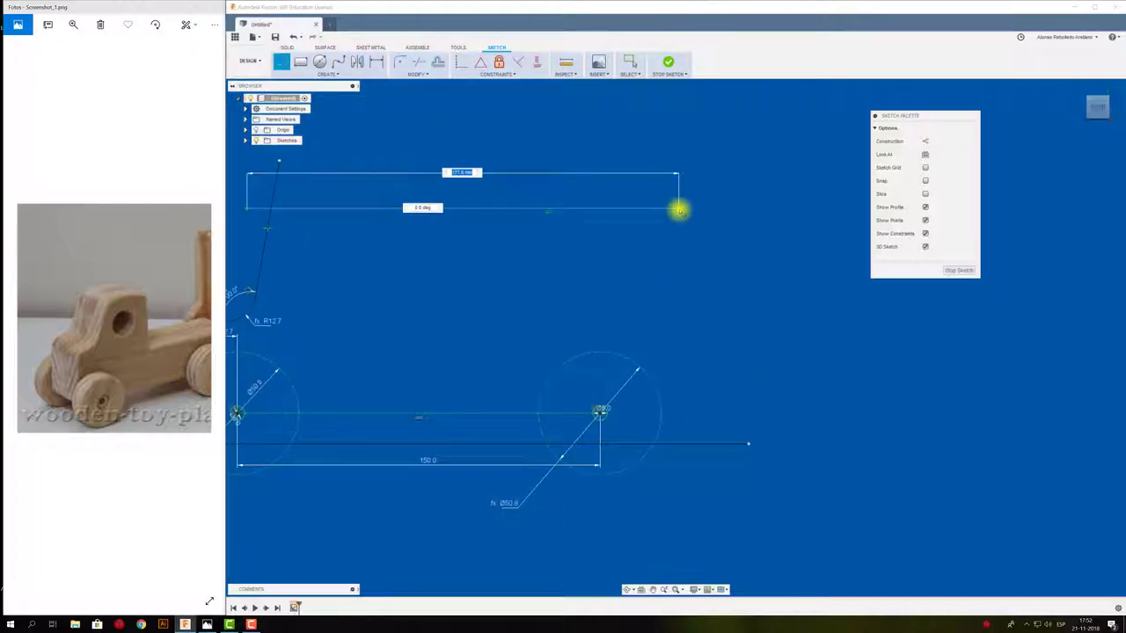
click(464, 208)
middle_drag(452, 247, 572, 246)
key(Escape)
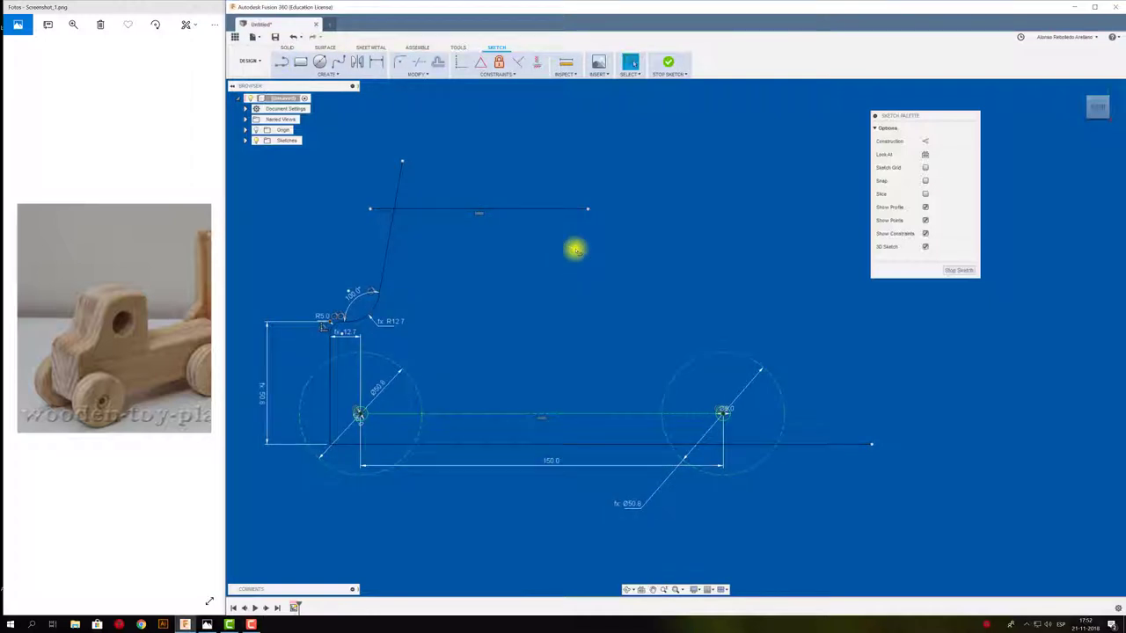
key(t)
click(387, 208)
click(398, 196)
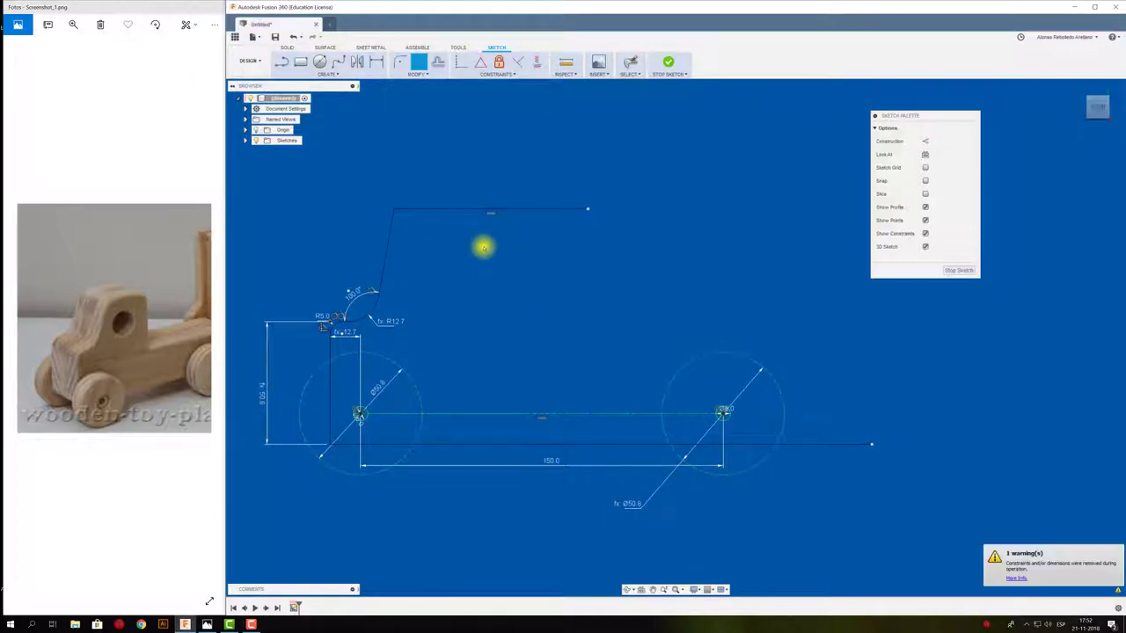
Draw the cab's vertical back line and trim the excess ends at its corner.
key(l)
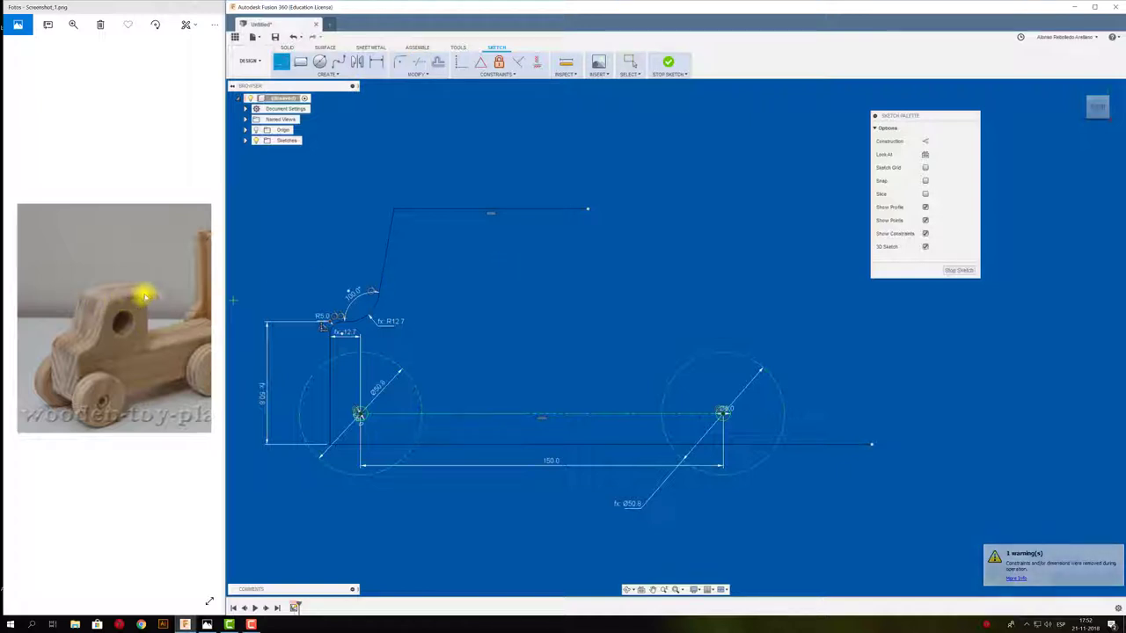
click(507, 190)
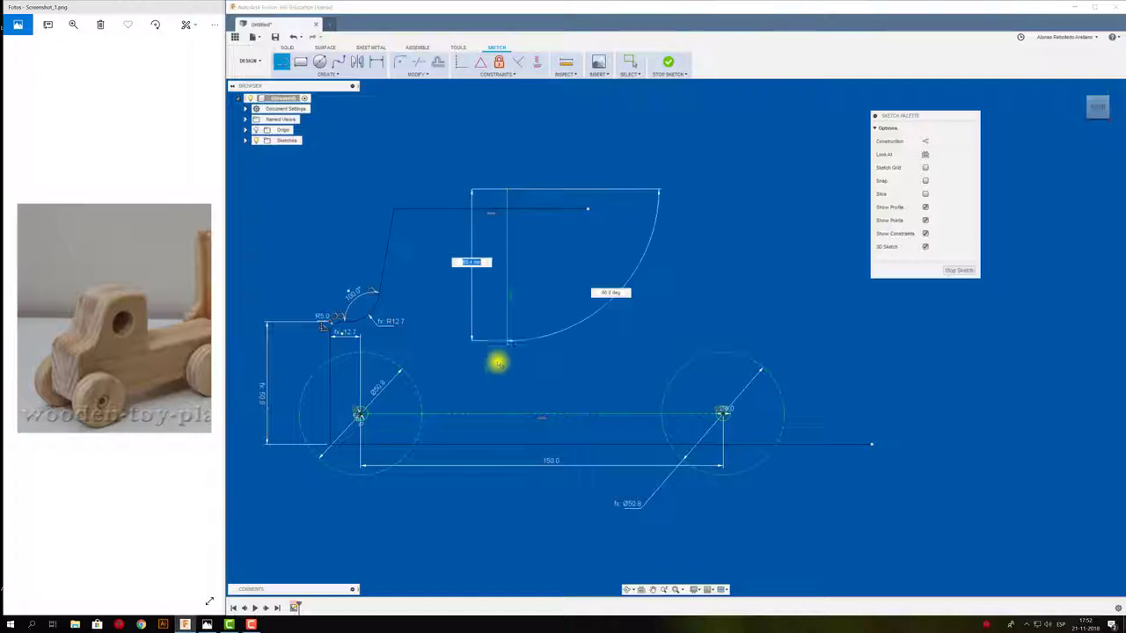
click(507, 384)
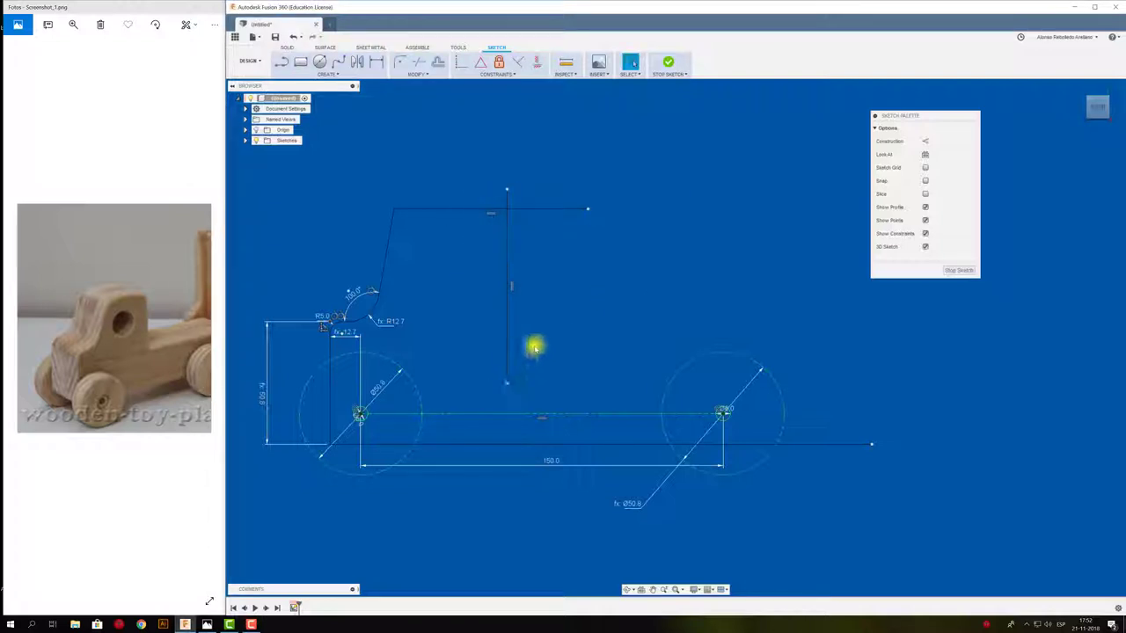
key(t)
click(546, 209)
click(509, 195)
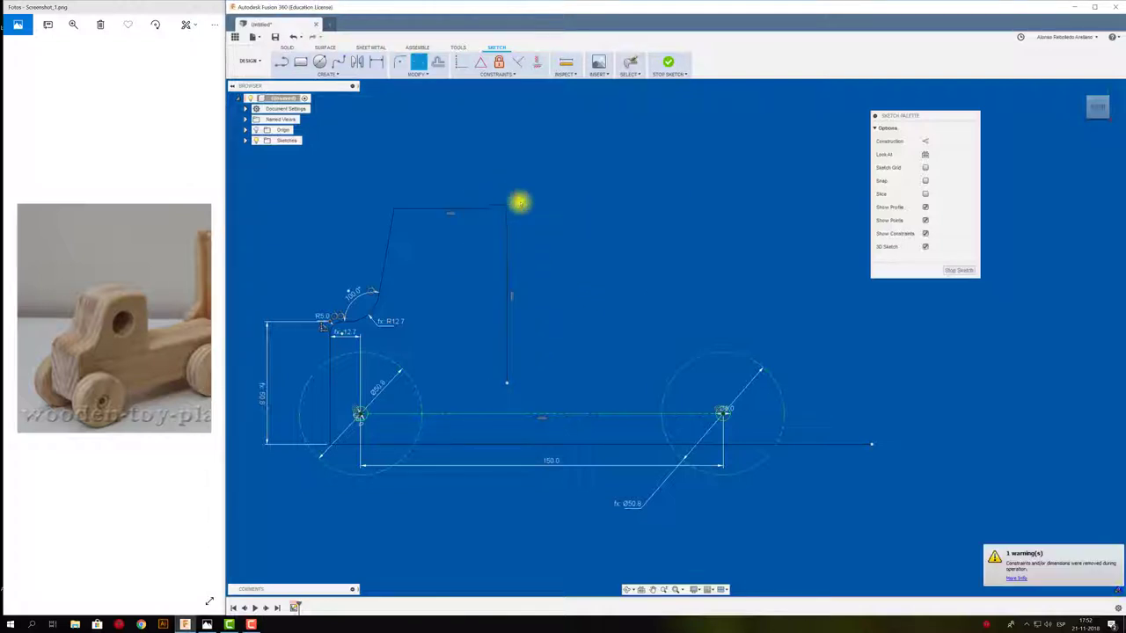
Dimension the cab's top width linked to the wheel diameter, then pick the top-left corner for filleting.
key(d)
click(486, 209)
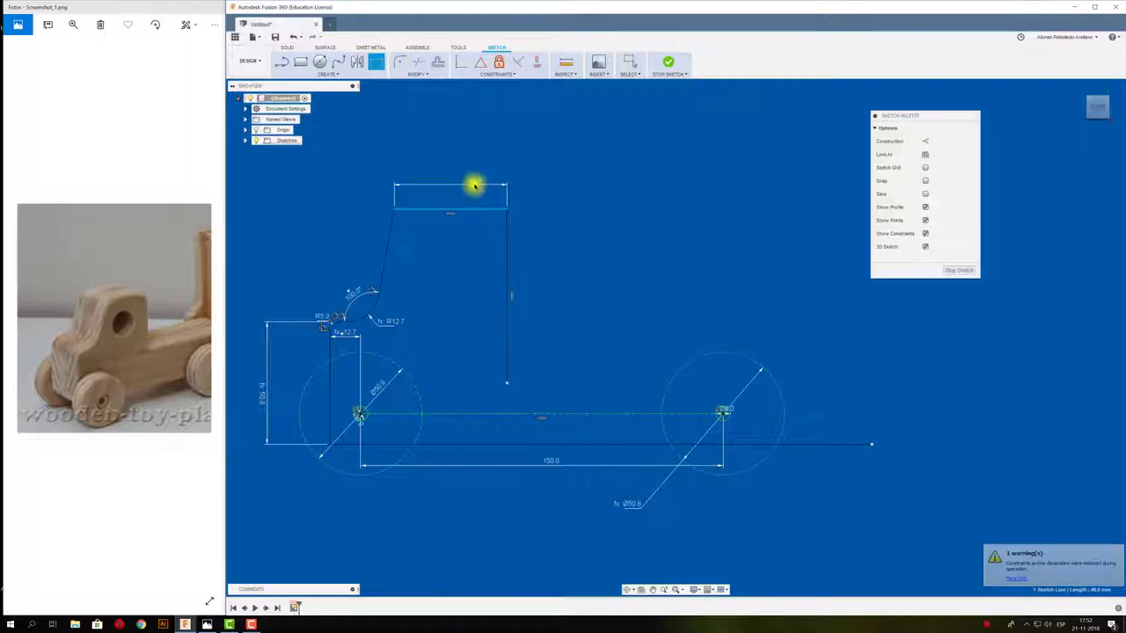
click(473, 186)
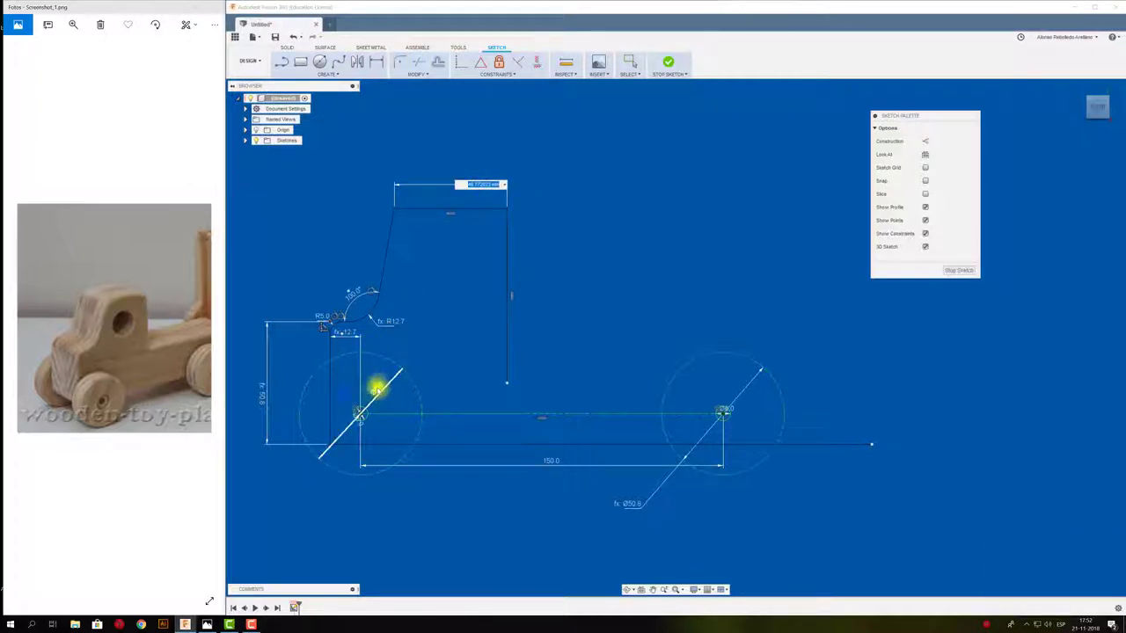
text(45)
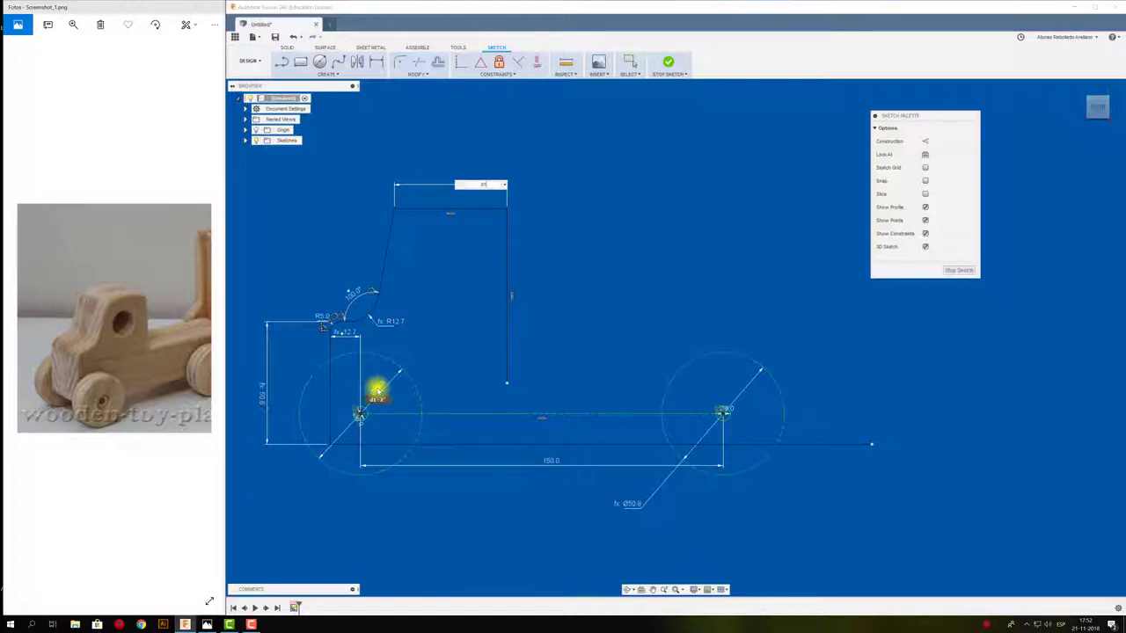
click(376, 391)
key(Return)
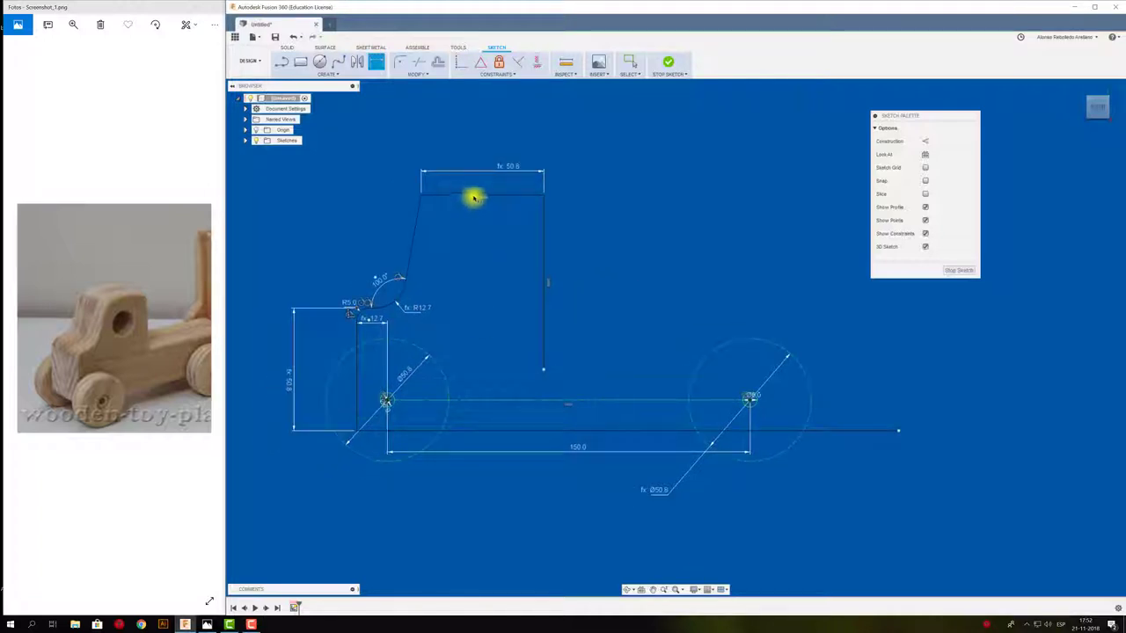
click(406, 63)
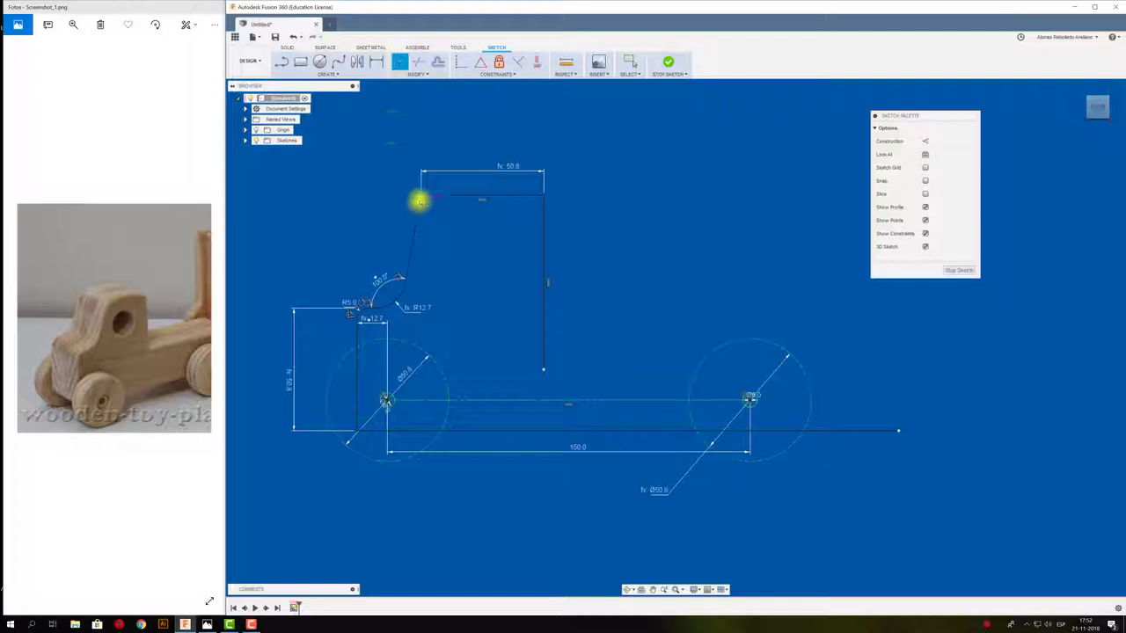
click(431, 197)
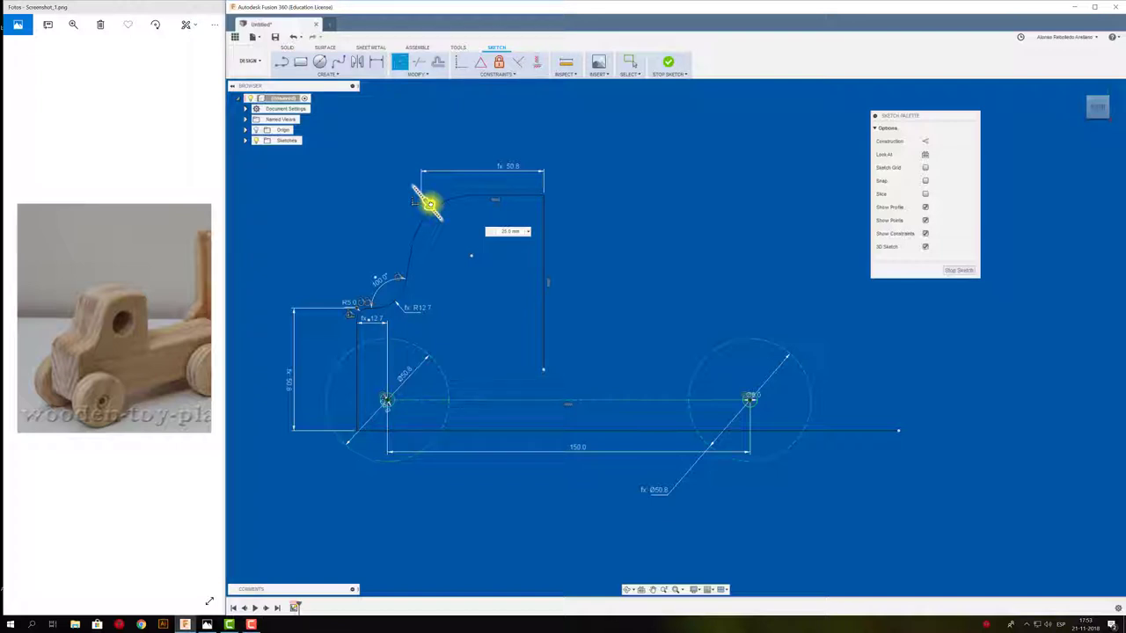
Enter the fillet radius and commit the R25.4 fillet on the cab's front-top corner.
key(Tab)
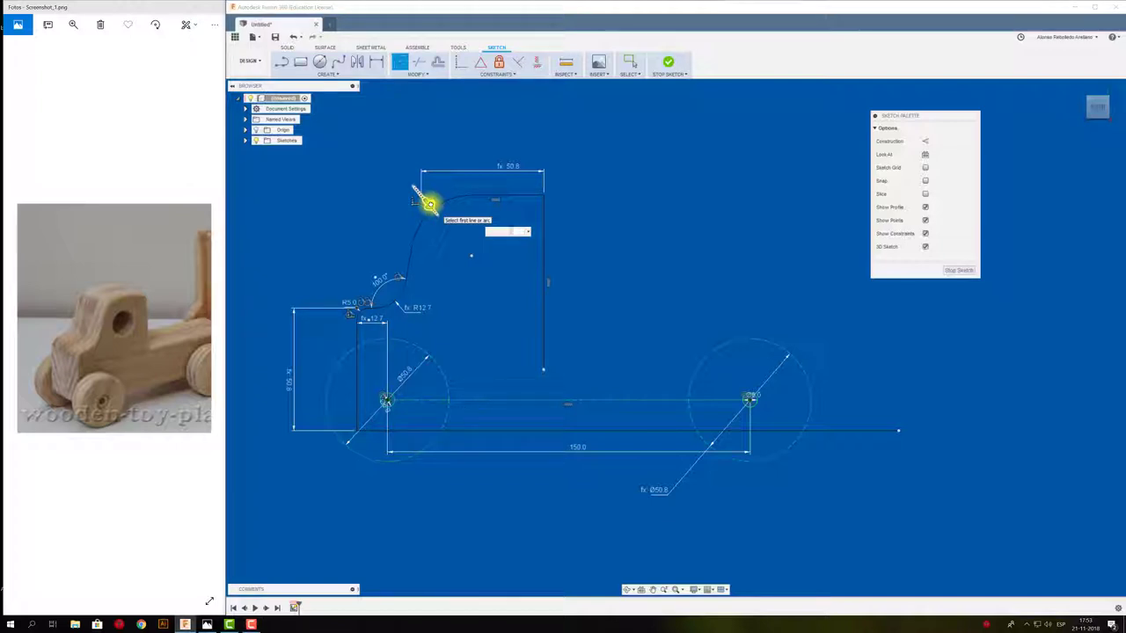
text(6)
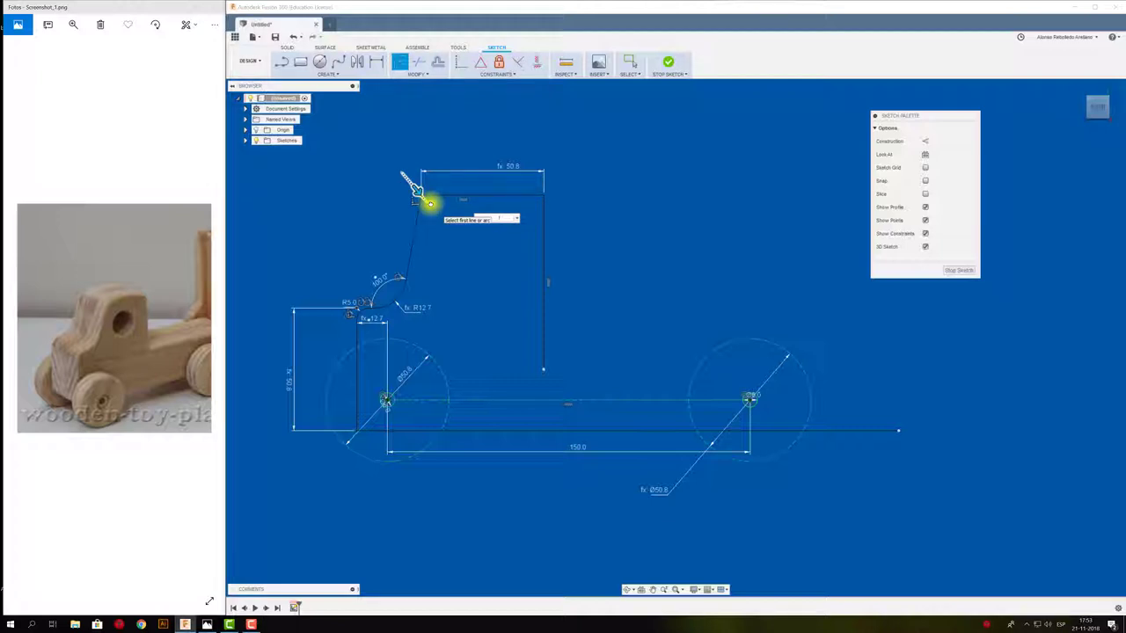
click(428, 203)
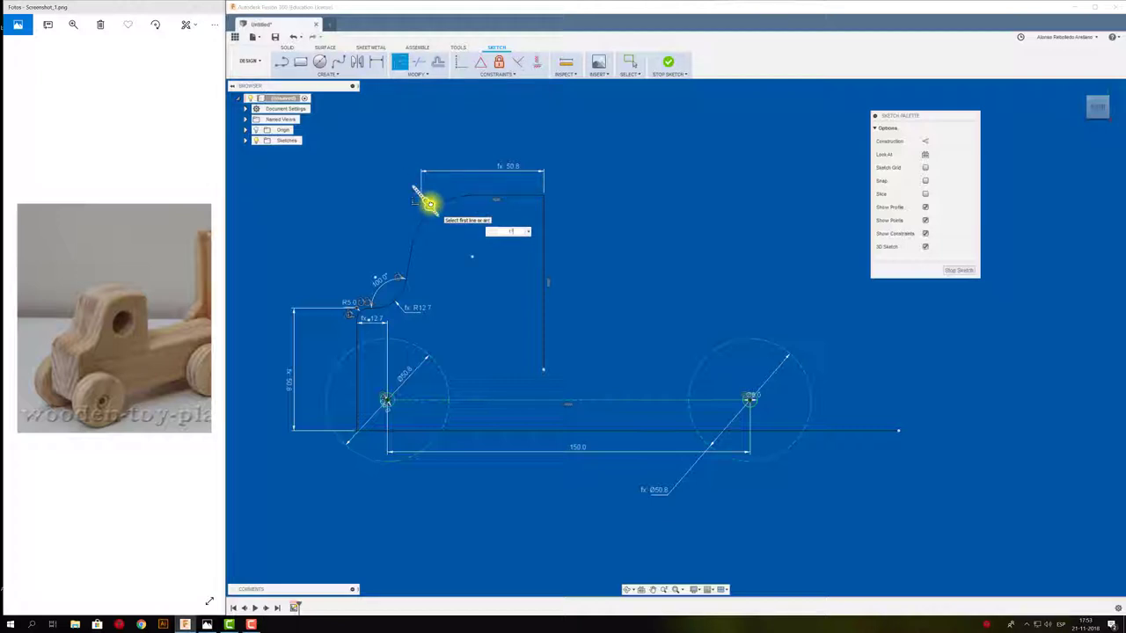
key(Return)
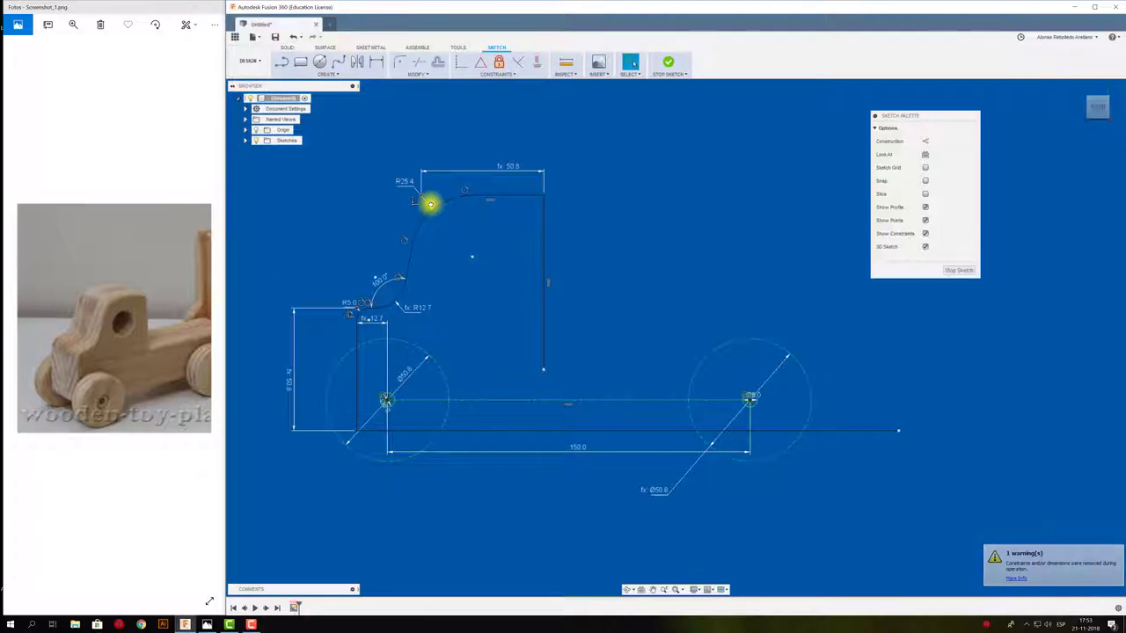
scroll(515, 221, up, 2)
scroll(515, 221, down, 1)
scroll(516, 221, down, 1)
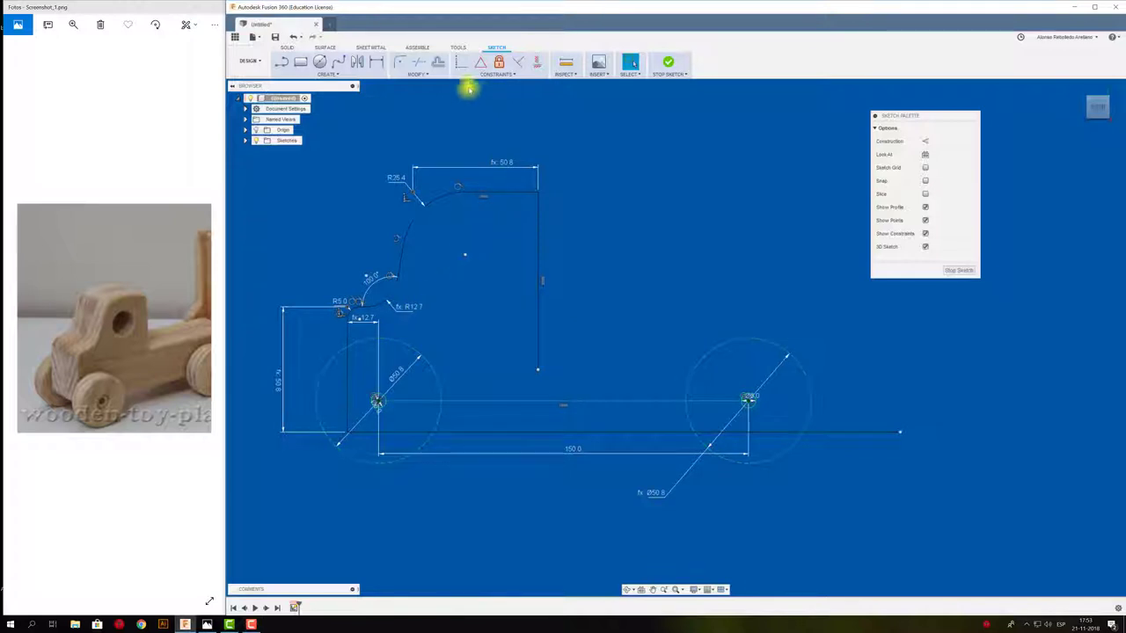
Fillet the cab's top-right corner at R12.7, then undo it.
click(405, 64)
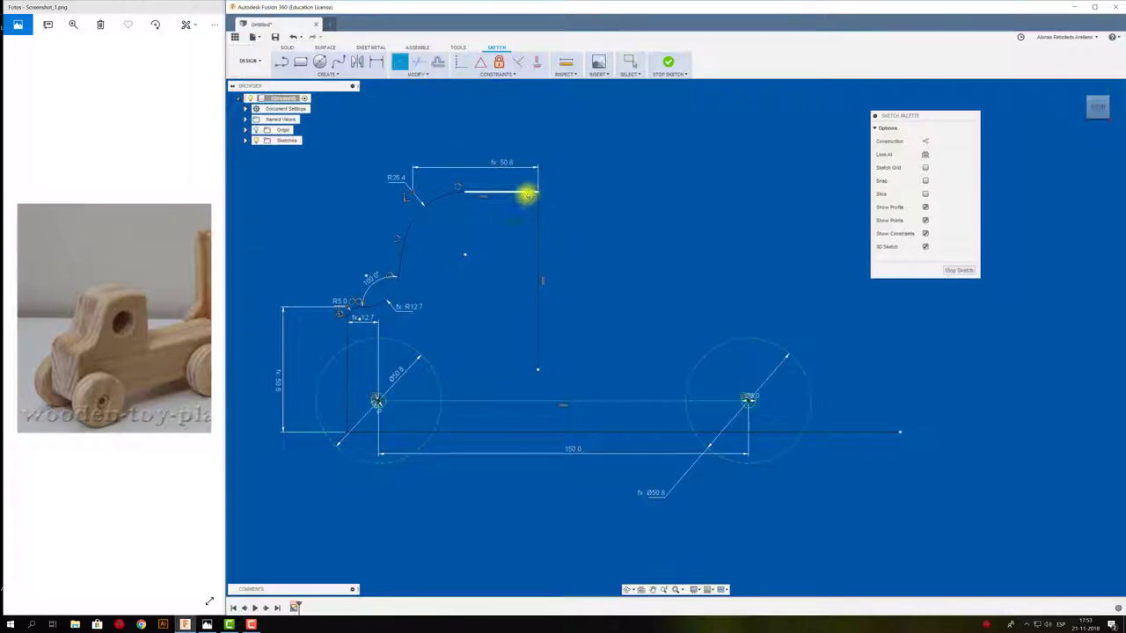
click(526, 194)
click(536, 209)
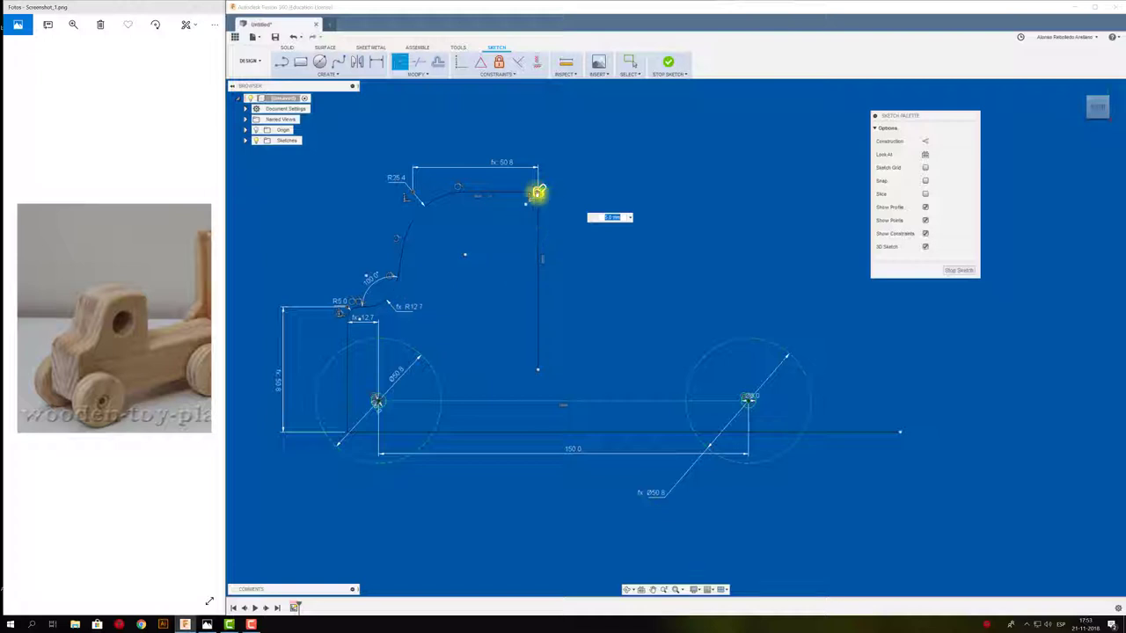
click(534, 195)
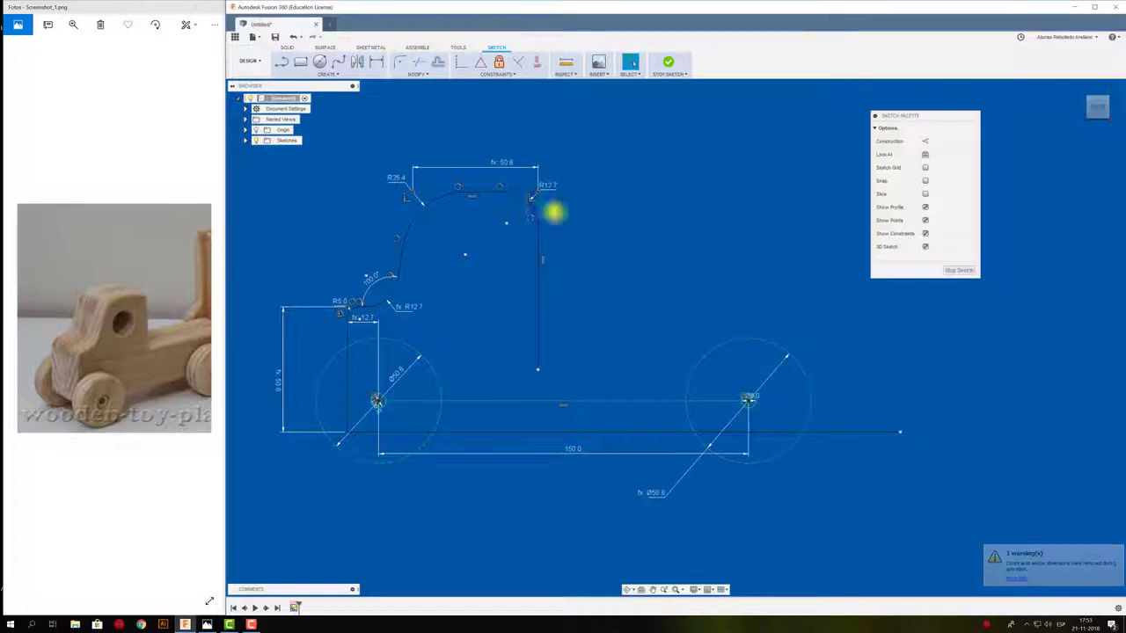
click(538, 214)
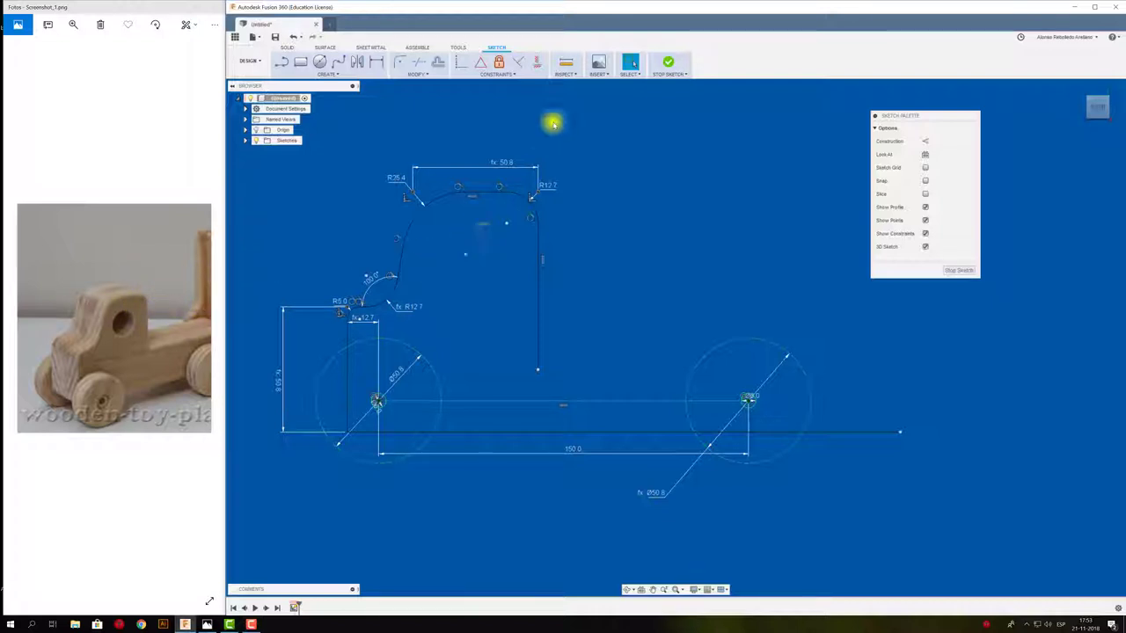
key(ctrl+z)
key(ctrl+z)
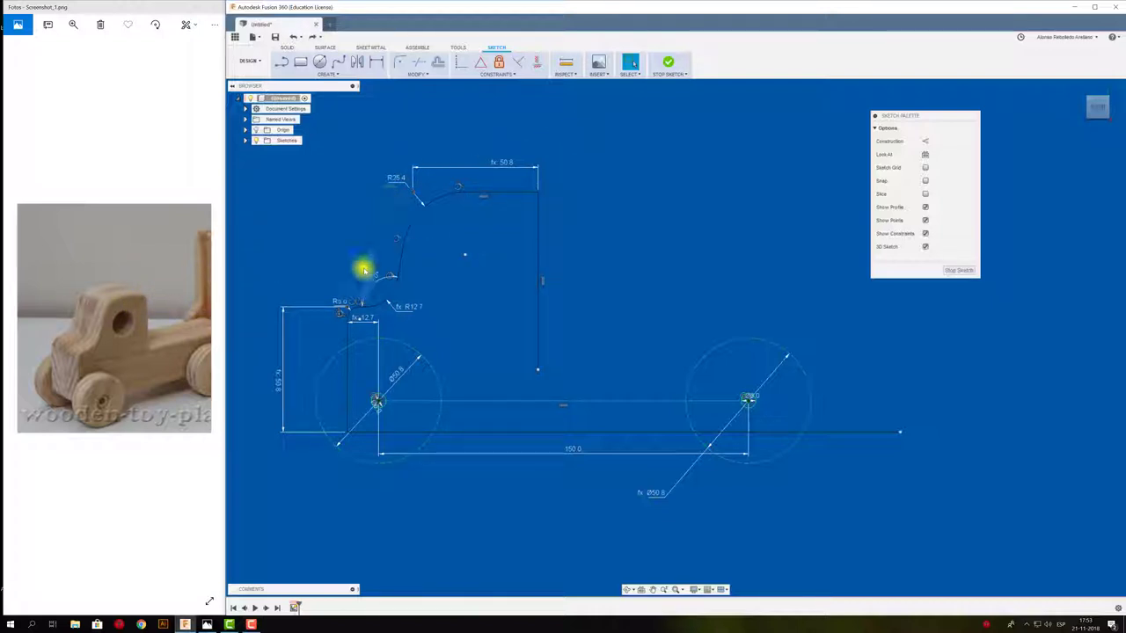
Re-fillet the cab's top-right corner with a 10 mm radius.
click(399, 62)
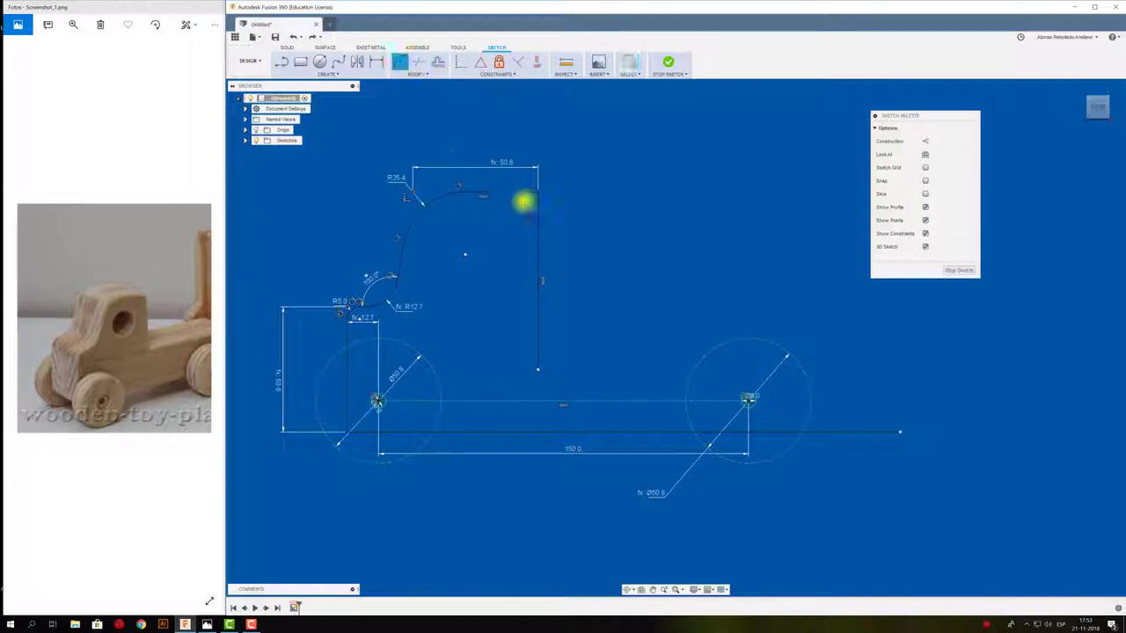
click(536, 204)
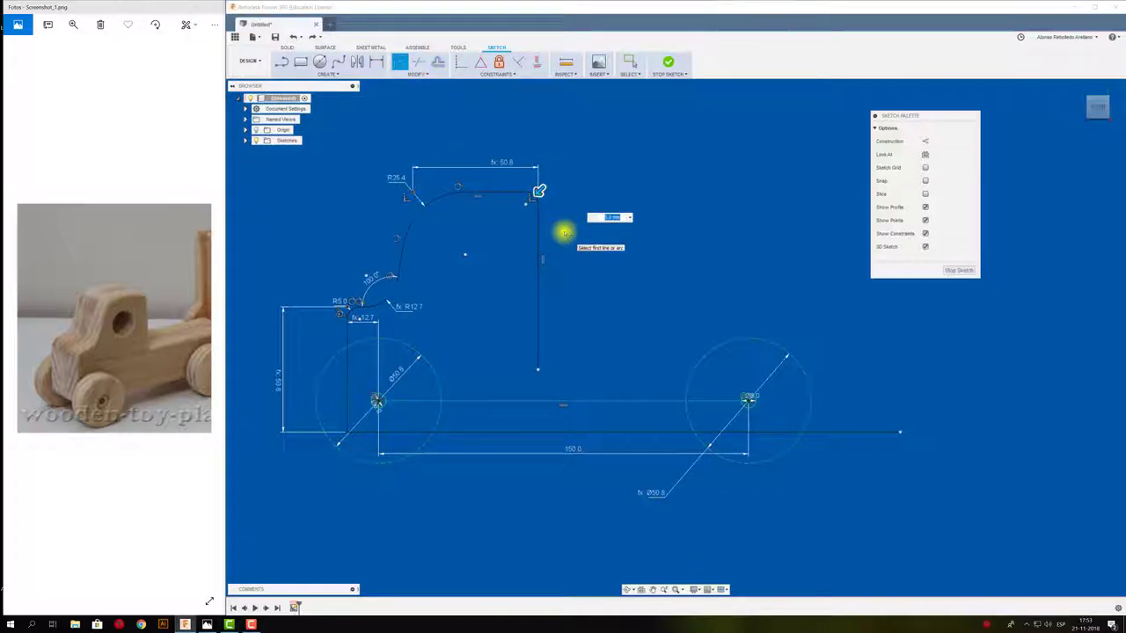
text(10)
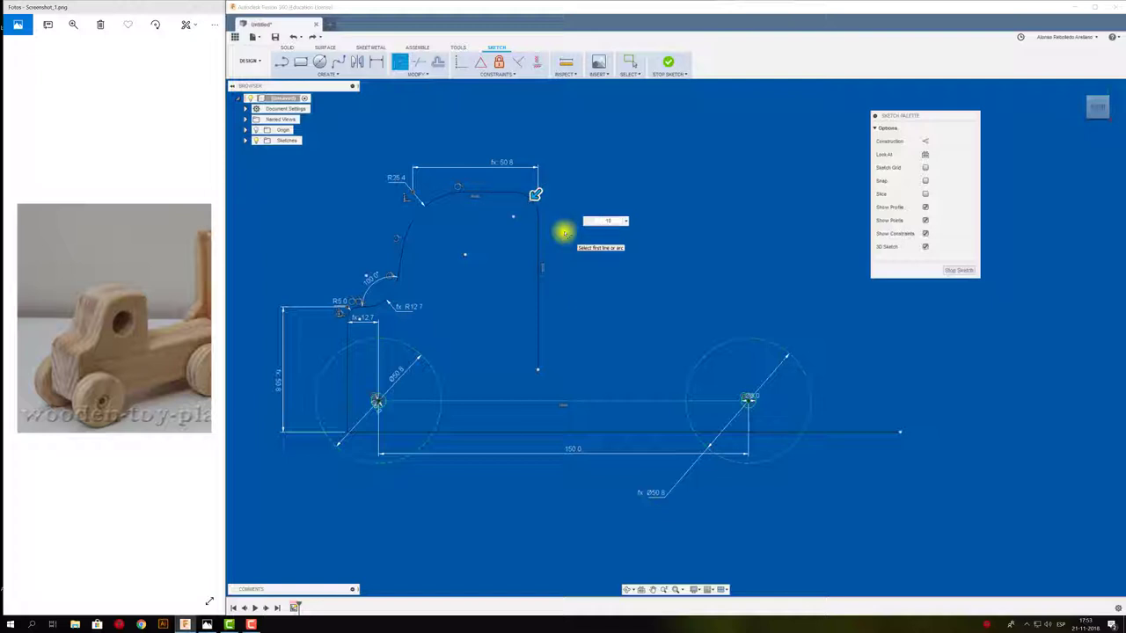
key(Return)
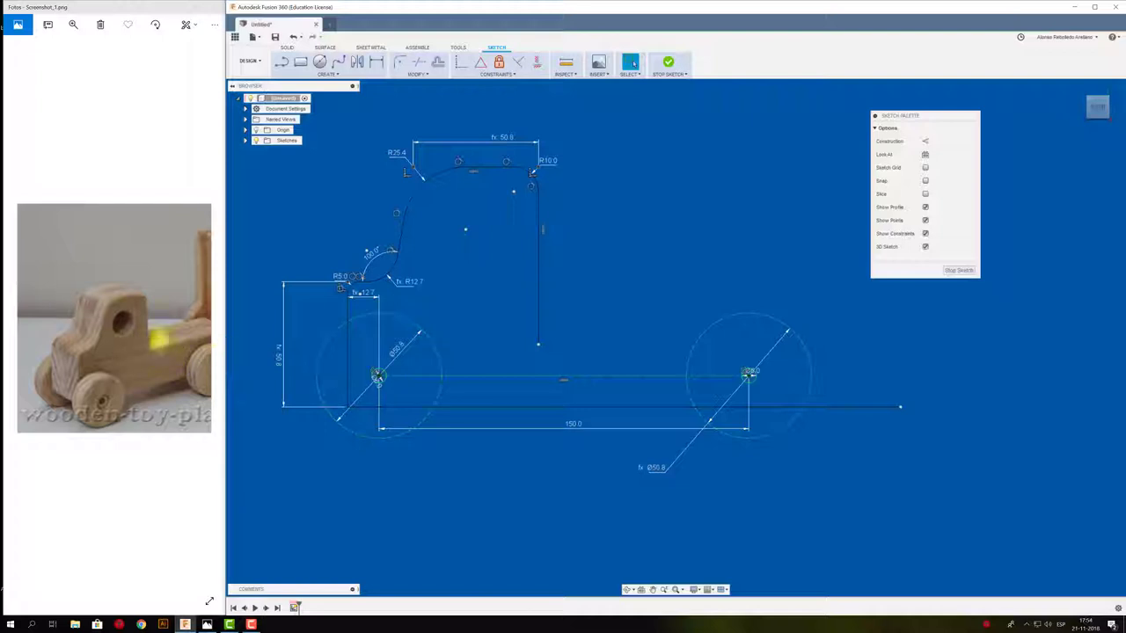
click(172, 333)
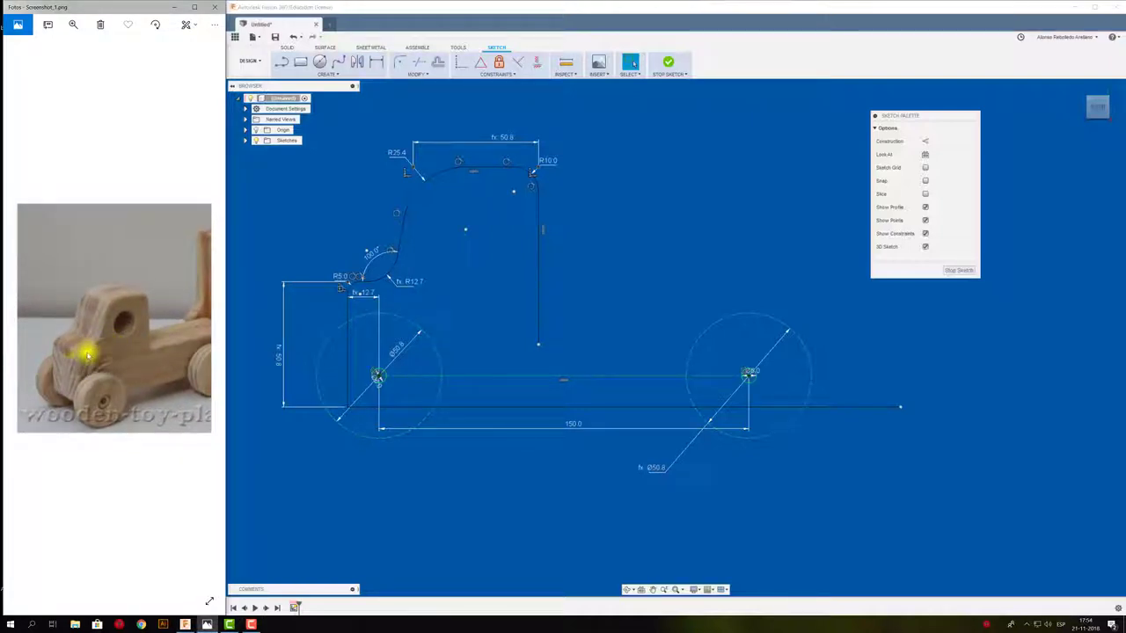
Draw a long horizontal line across the truck body and start measuring its height above the base line.
click(372, 269)
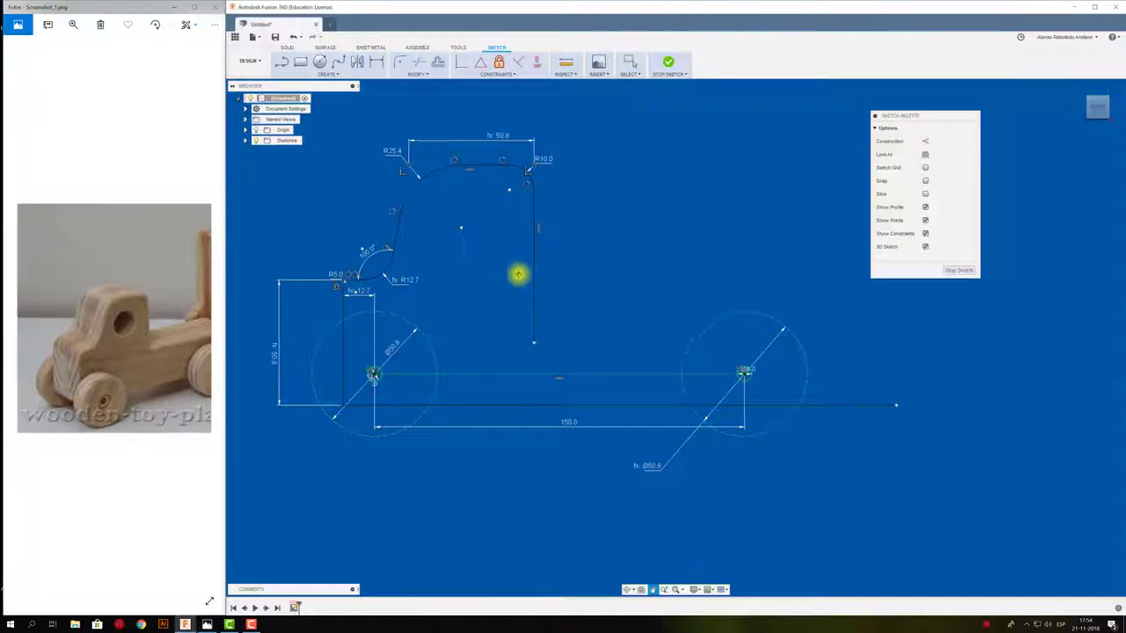
key(l)
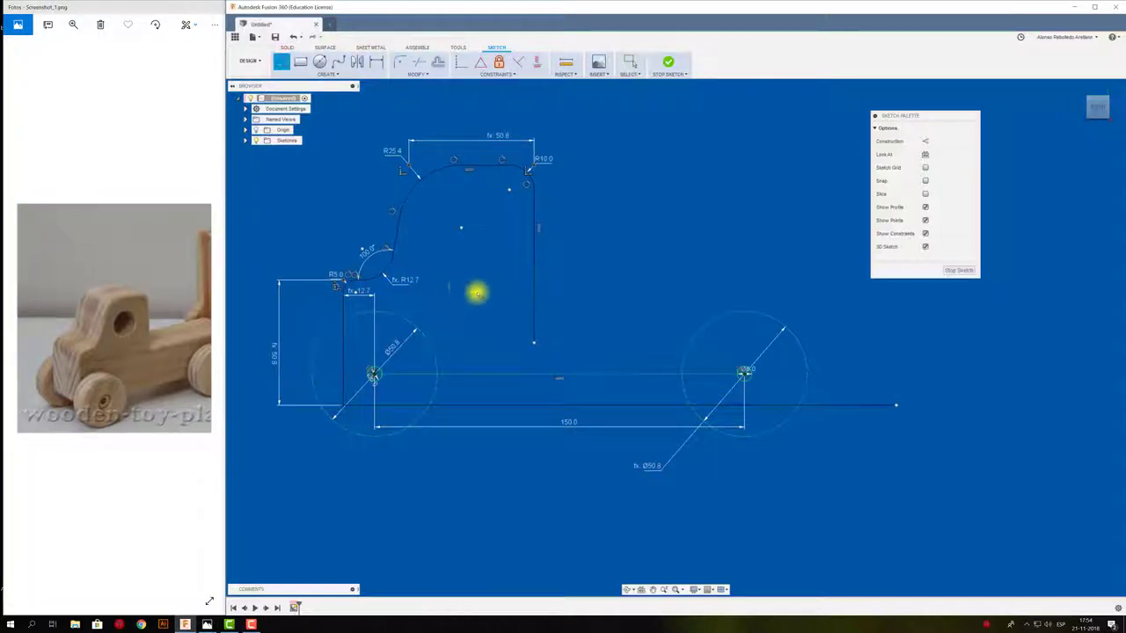
click(476, 293)
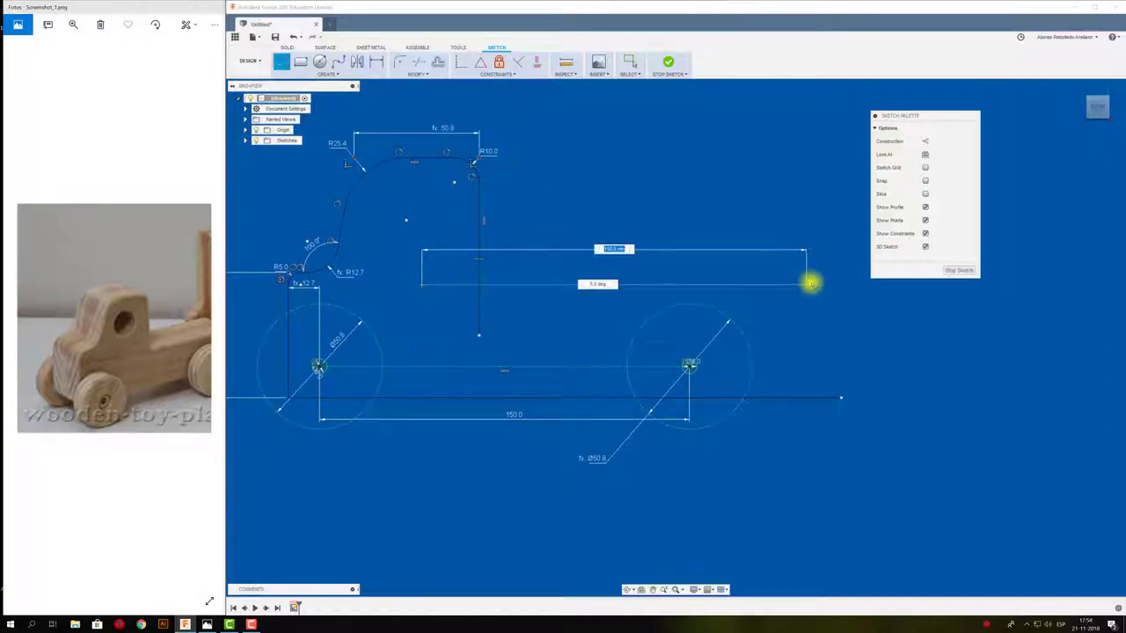
click(820, 282)
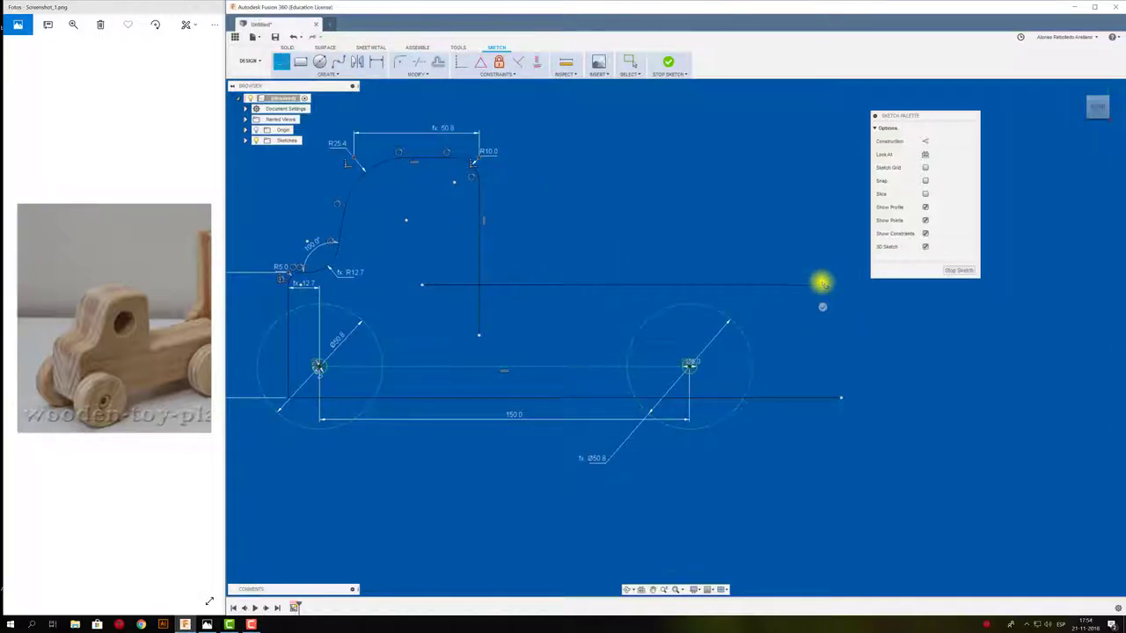
key(Escape)
scroll(814, 308, down, 2)
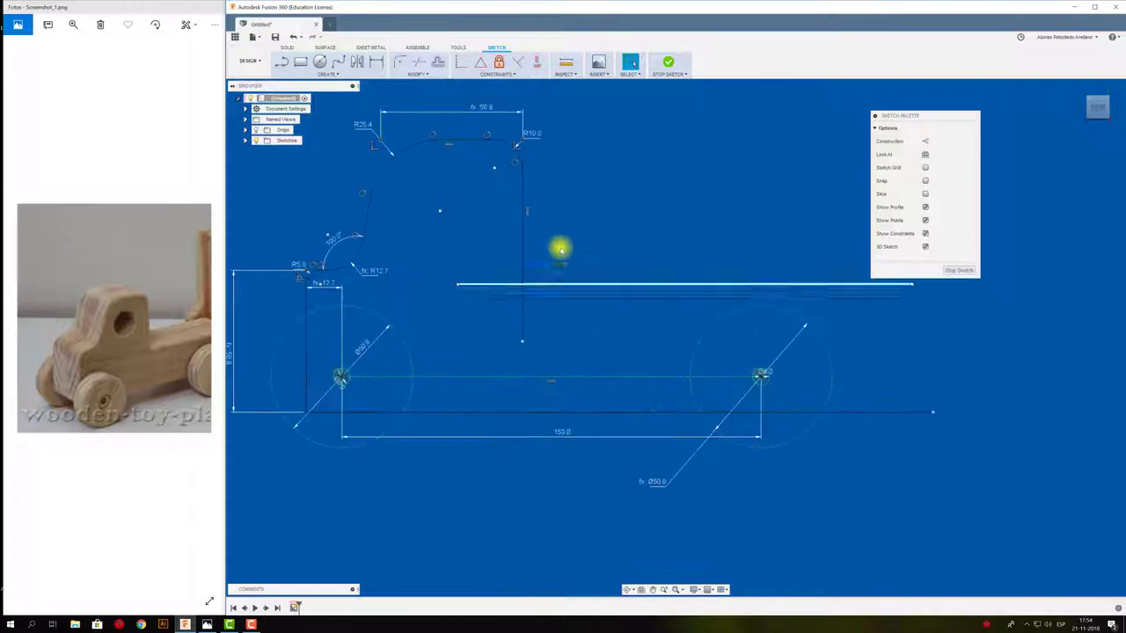
scroll(576, 251, up, 2)
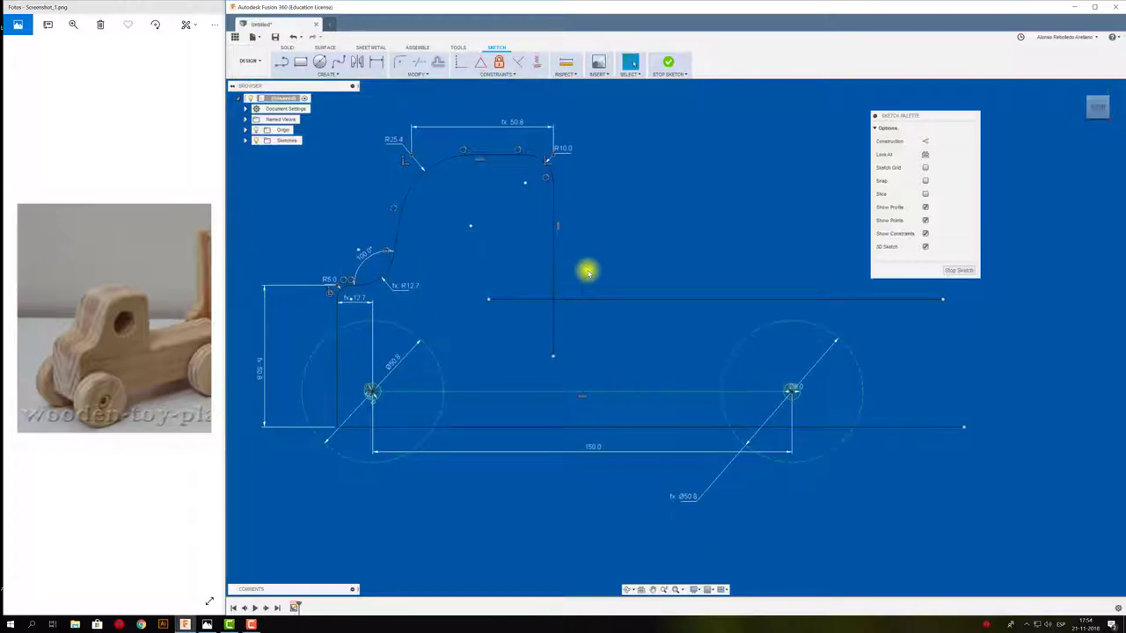
click(583, 427)
key(o)
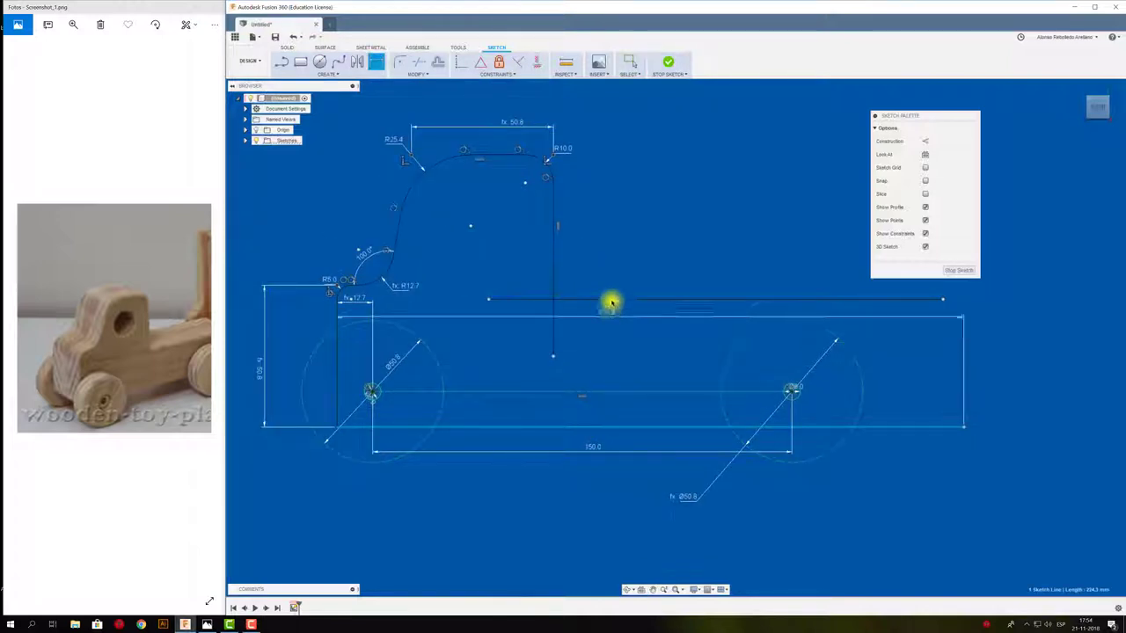
click(612, 300)
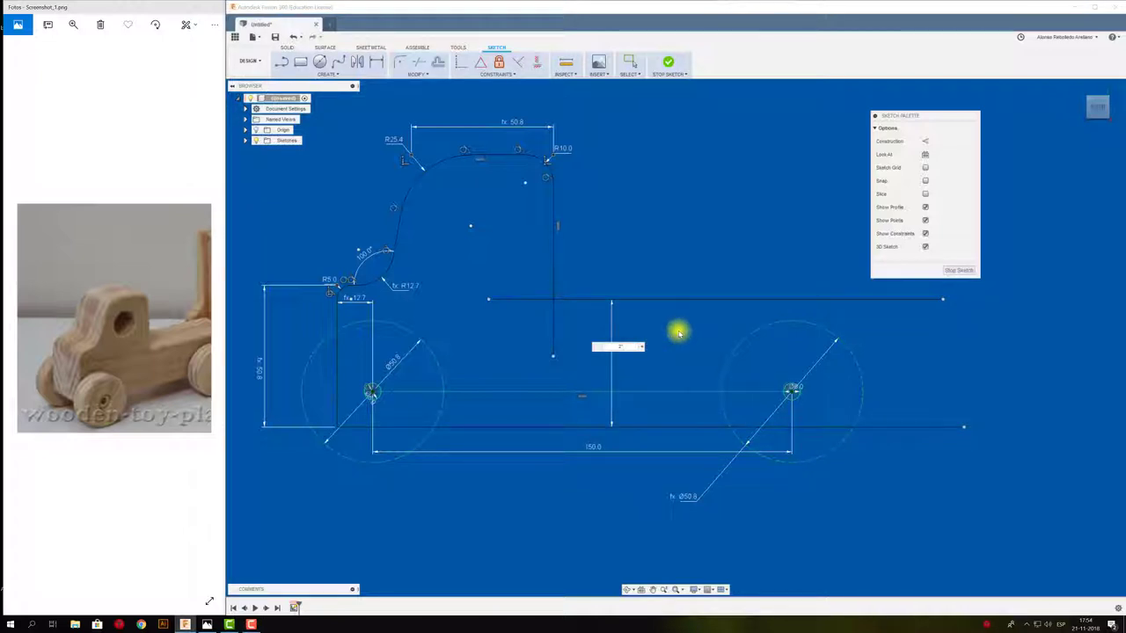
Lock the base line and set the horizontal line's height above it to 50.8.
key(Return)
key(d)
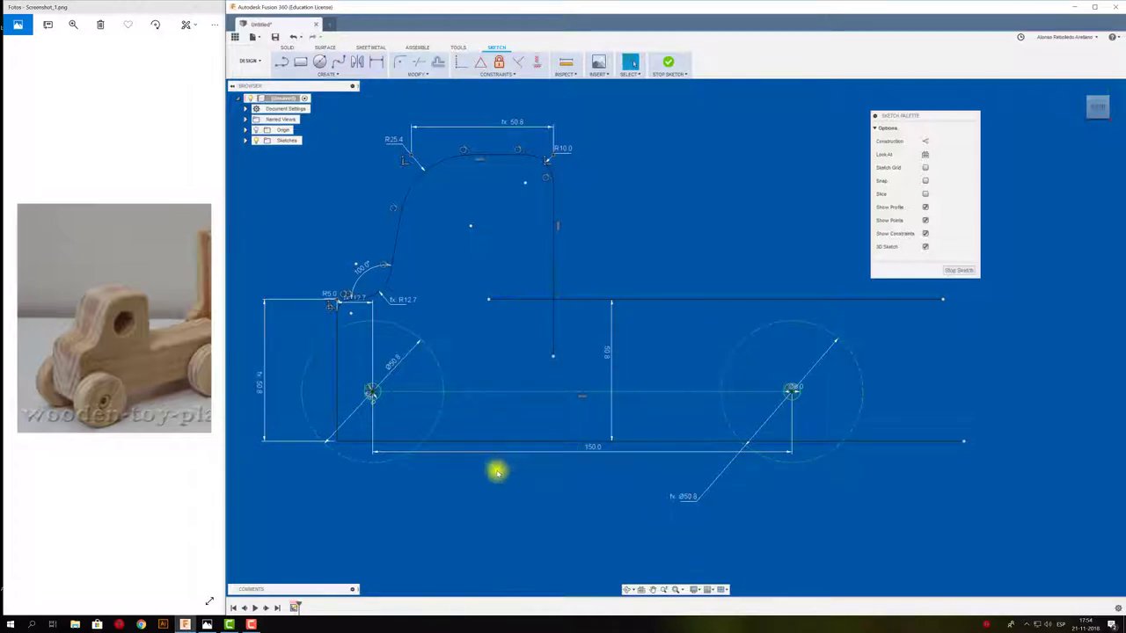
key(Escape)
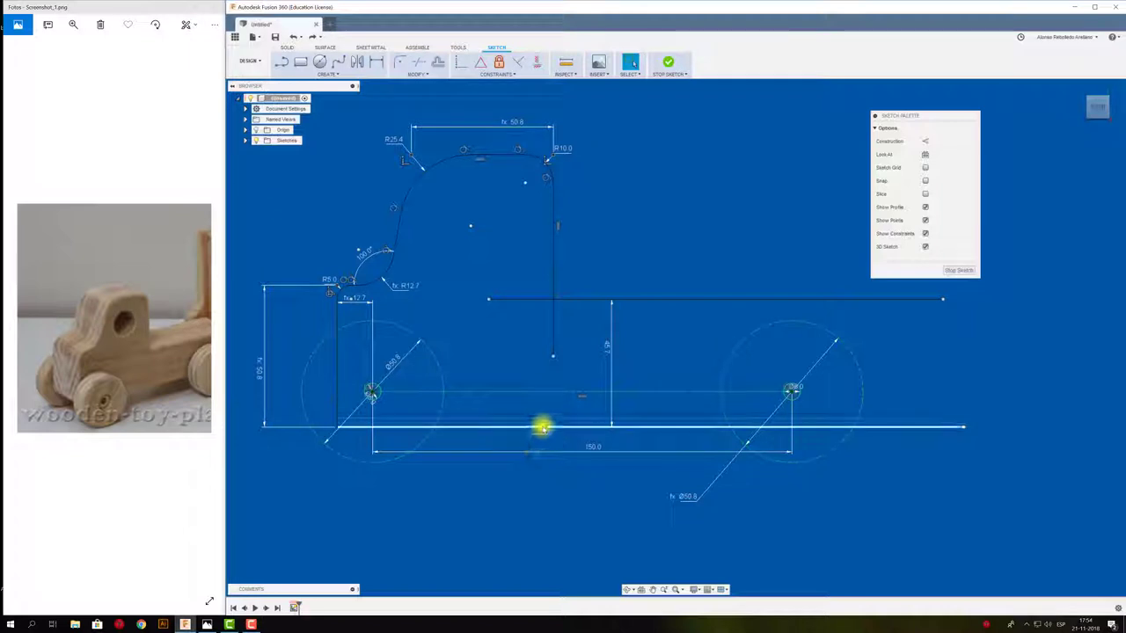
click(542, 426)
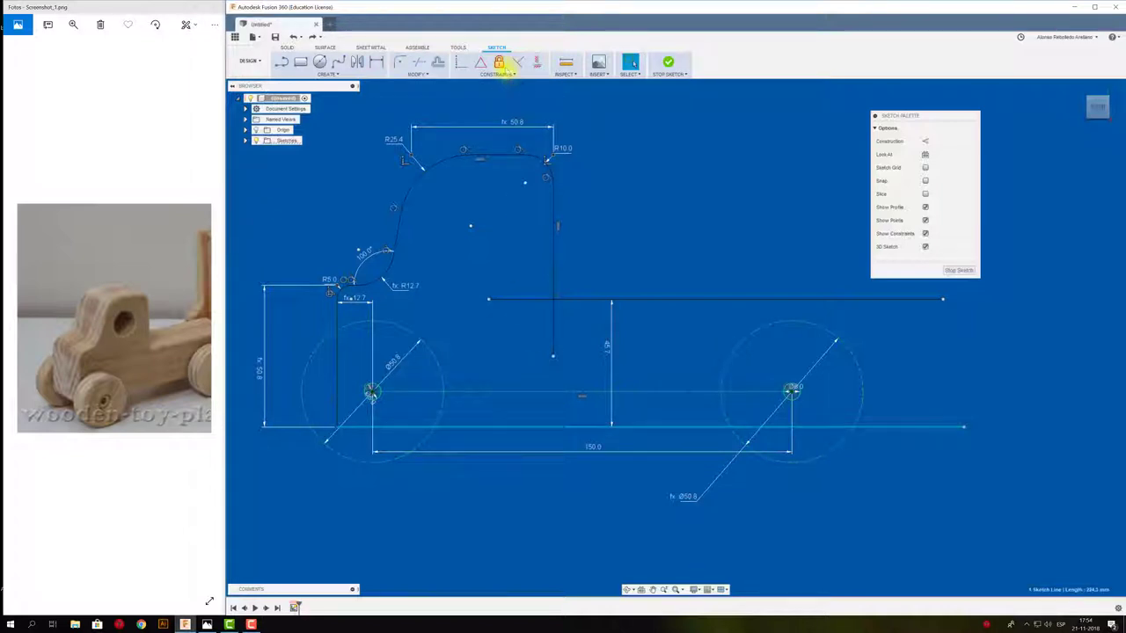
click(499, 62)
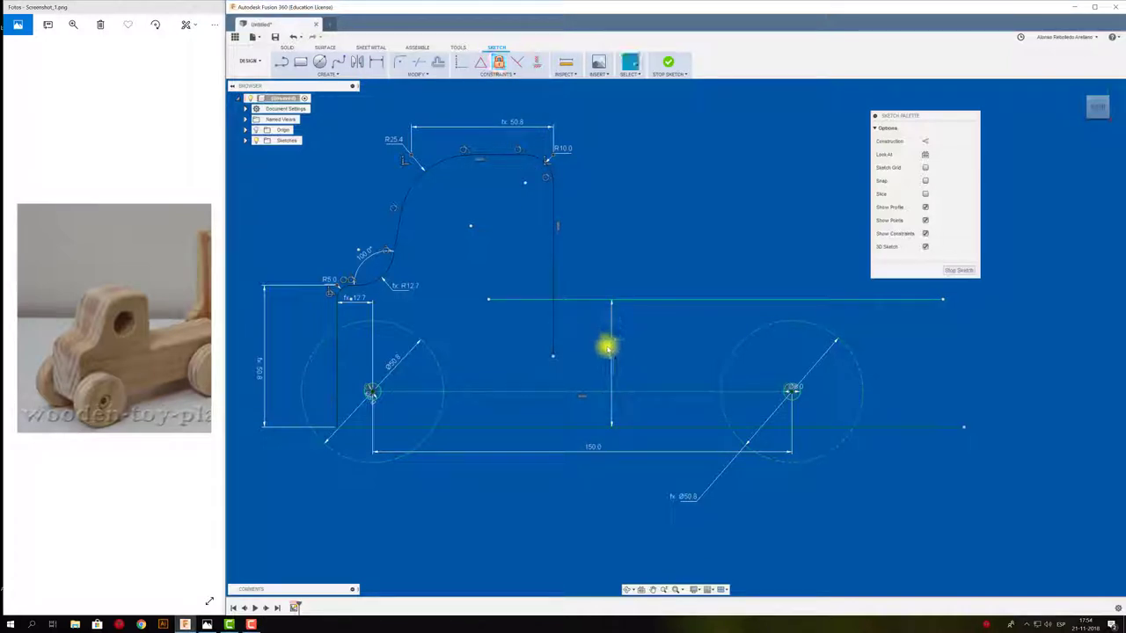
double_click(607, 347)
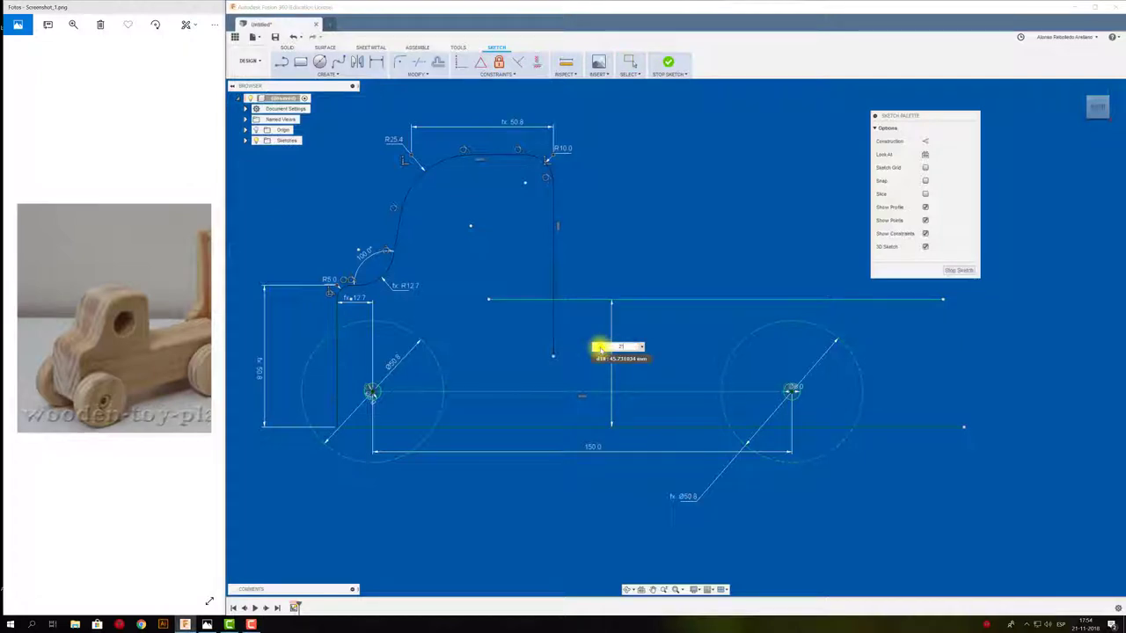
text(50.8)
key(Return)
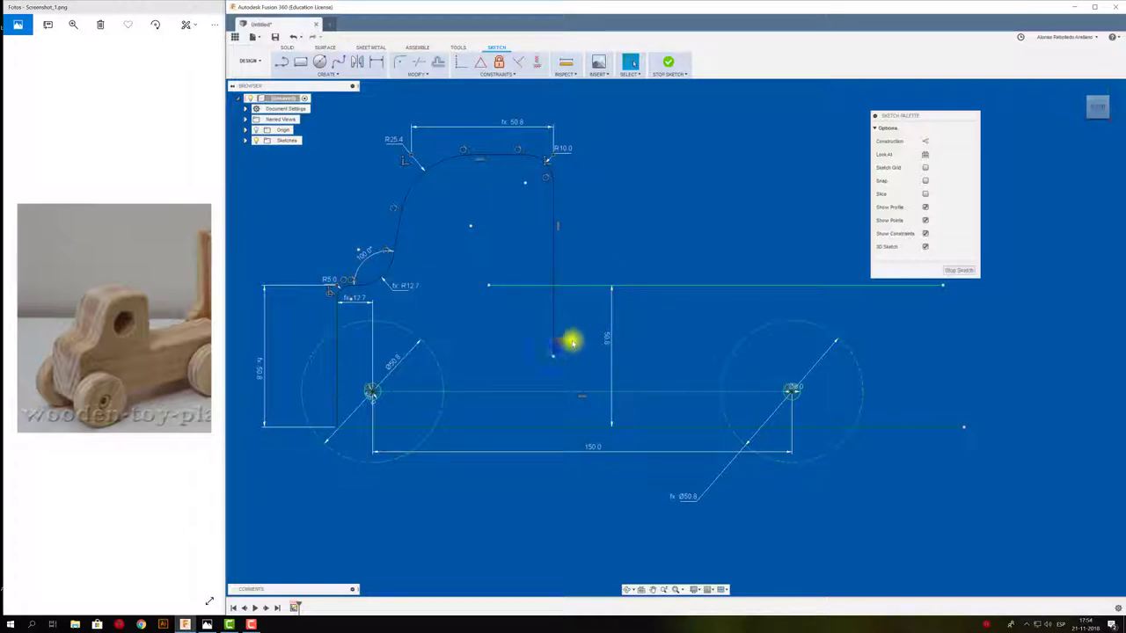
Trim the horizontal line's left leftover and the vertical line's lower part.
middle_drag(578, 342, 572, 335)
key(t)
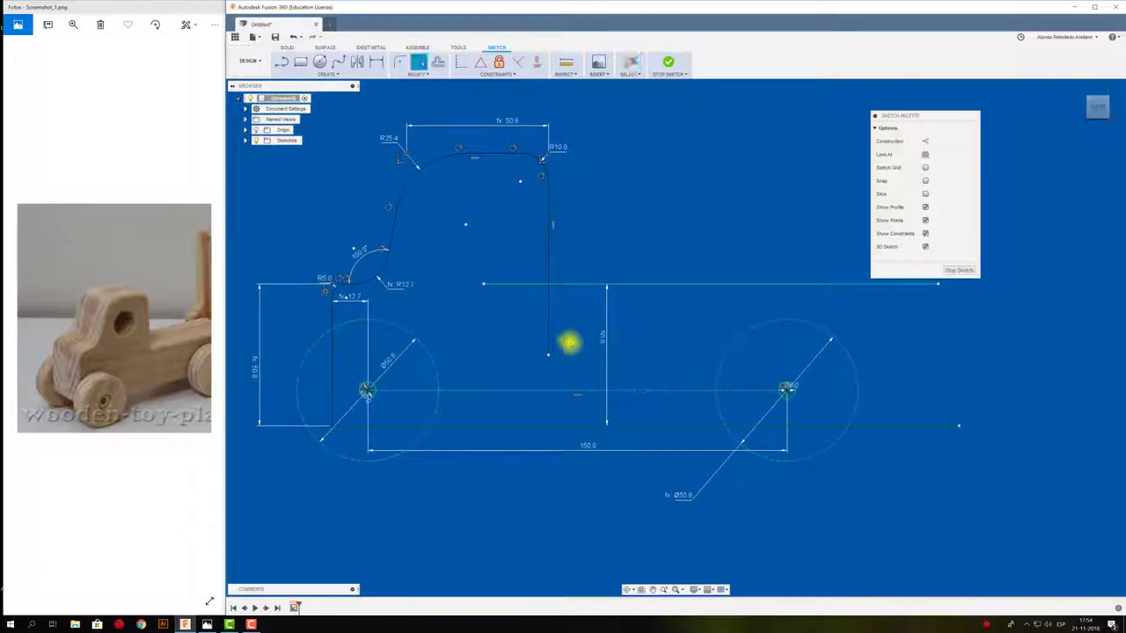
click(529, 287)
click(540, 311)
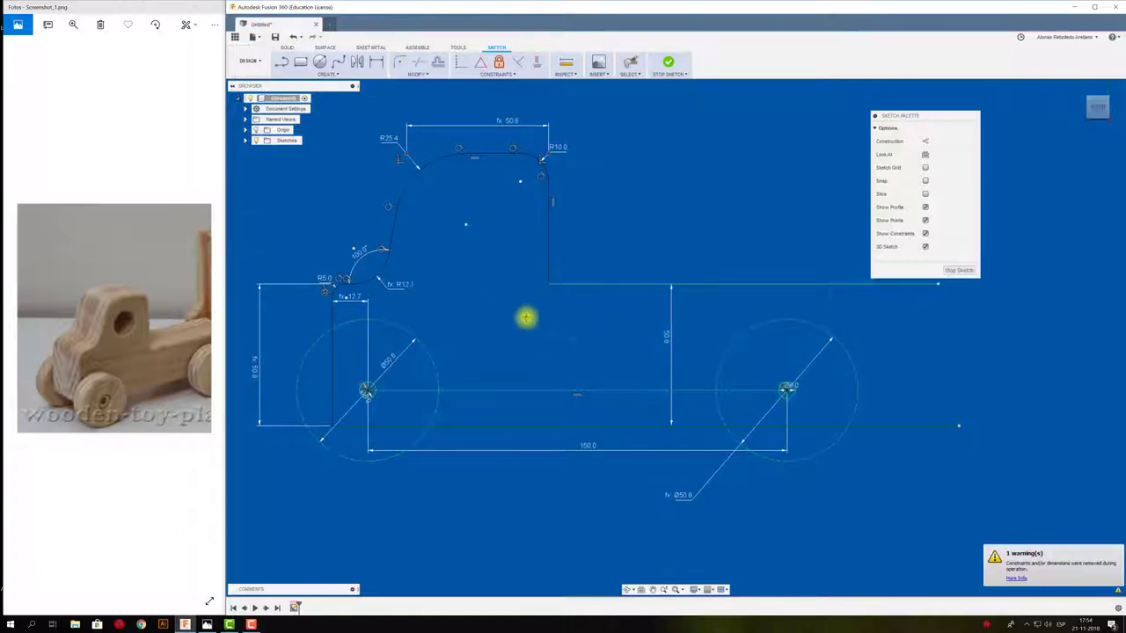
scroll(498, 317, down, 1)
scroll(498, 317, down, 1)
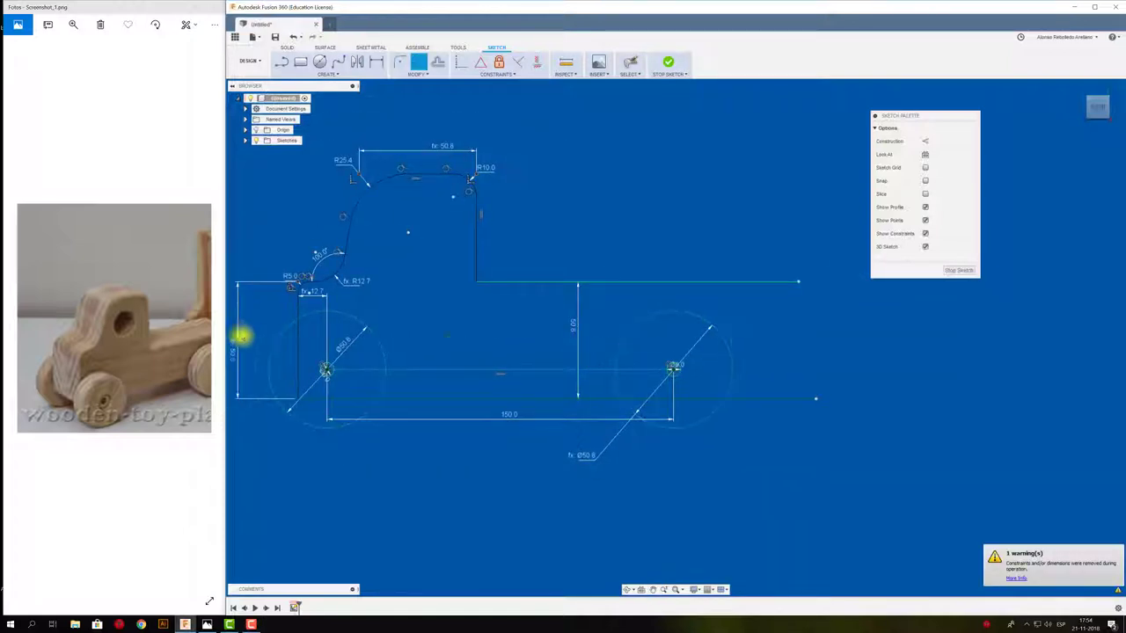
Trim the bottom line's right end and draw the rear closing edge.
click(154, 332)
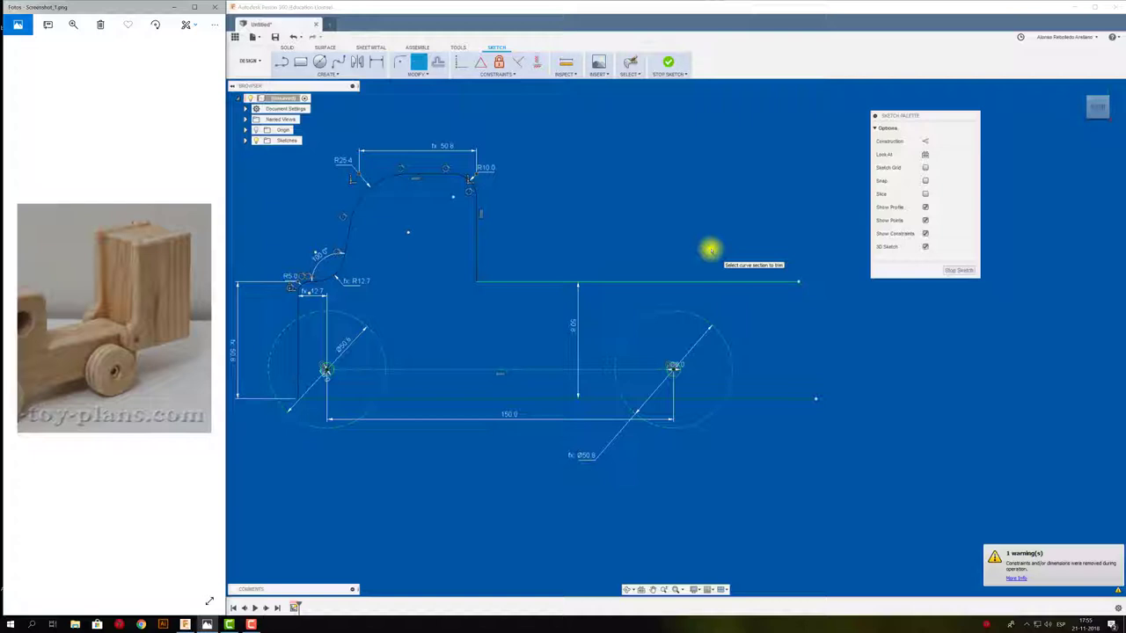
click(750, 399)
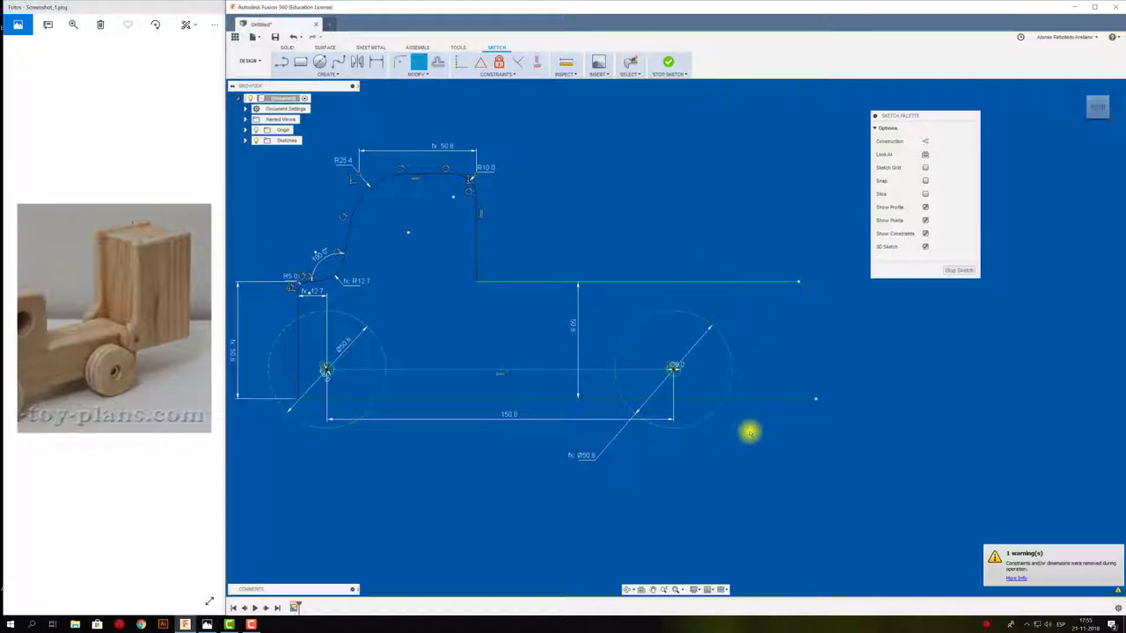
key(Escape)
key(l)
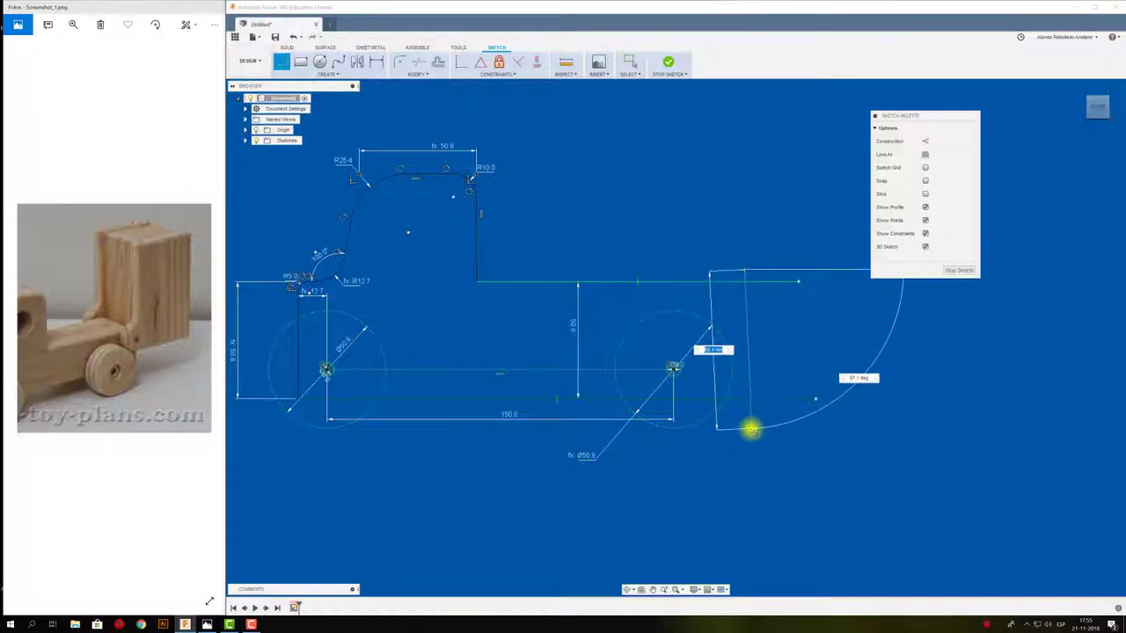
key(Escape)
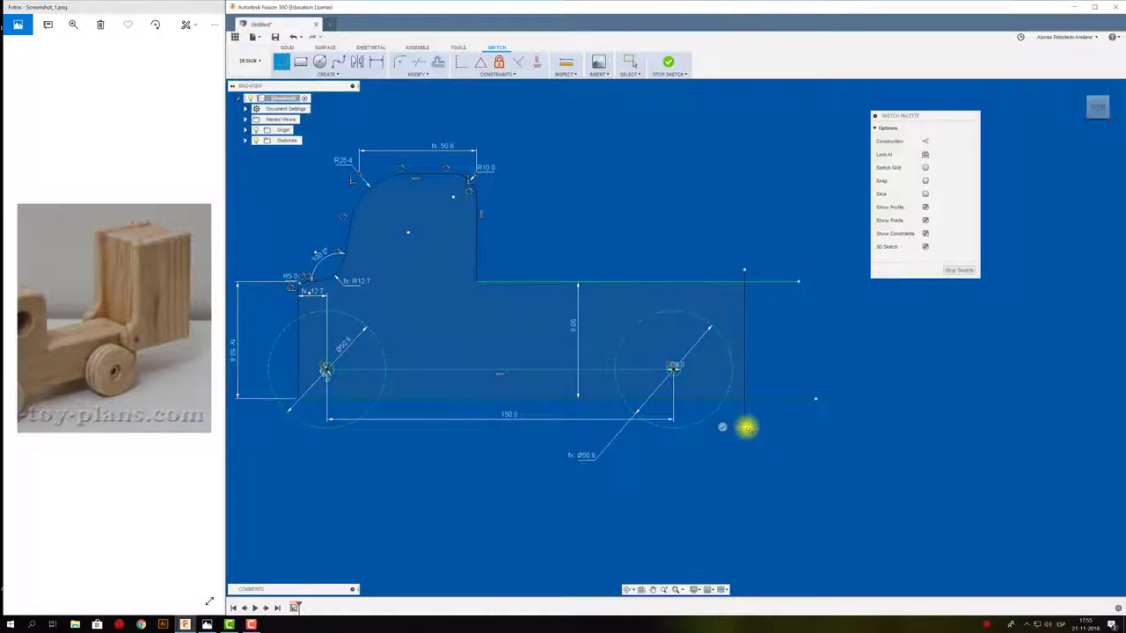
Trim the stubs and line extensions past the rear edge of the profile.
key(t)
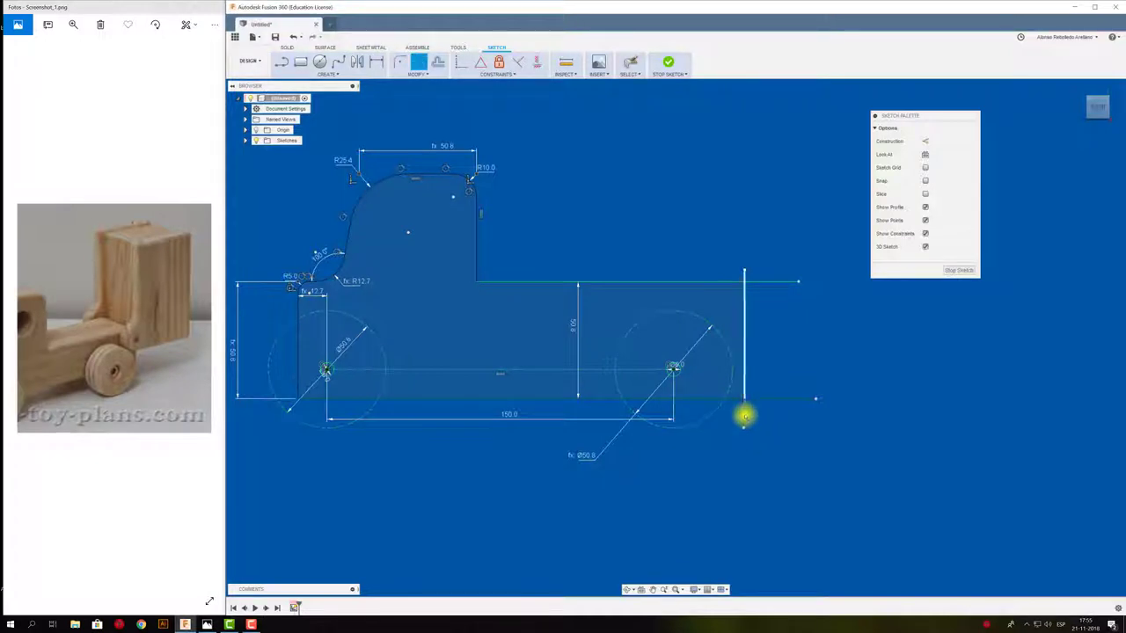
click(745, 411)
click(776, 400)
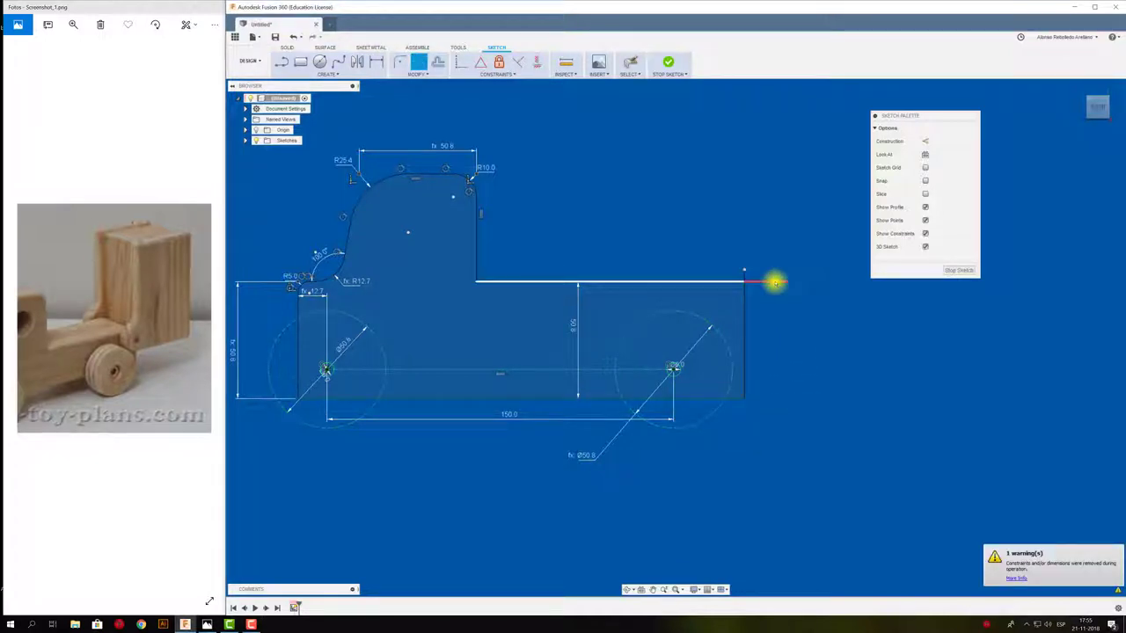
click(777, 281)
click(744, 274)
middle_drag(534, 231, 606, 219)
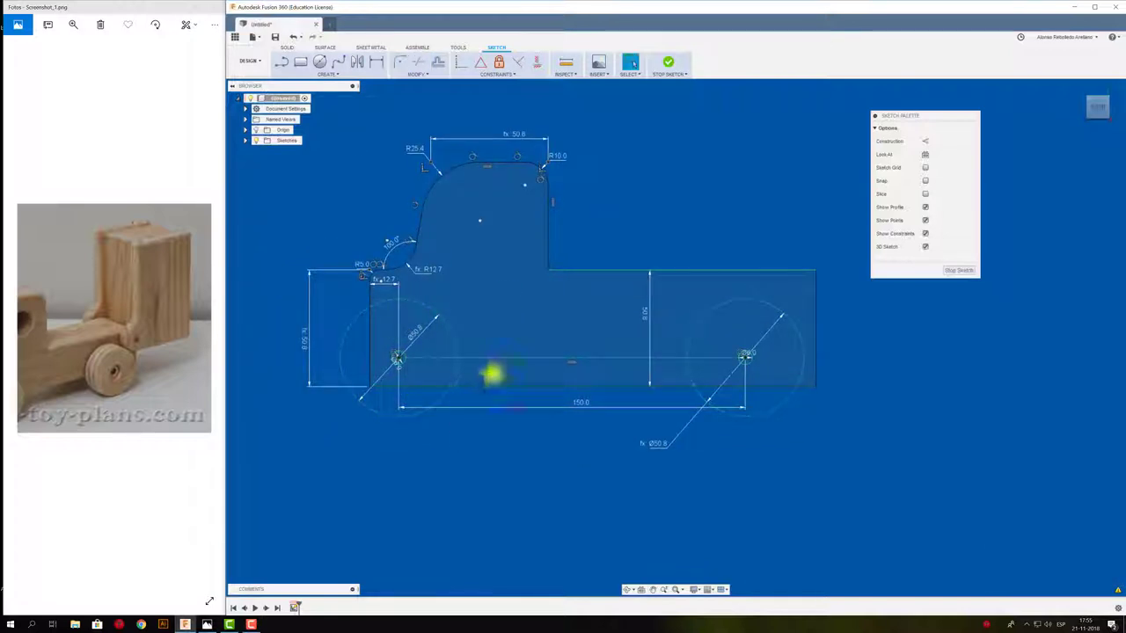
key(Escape)
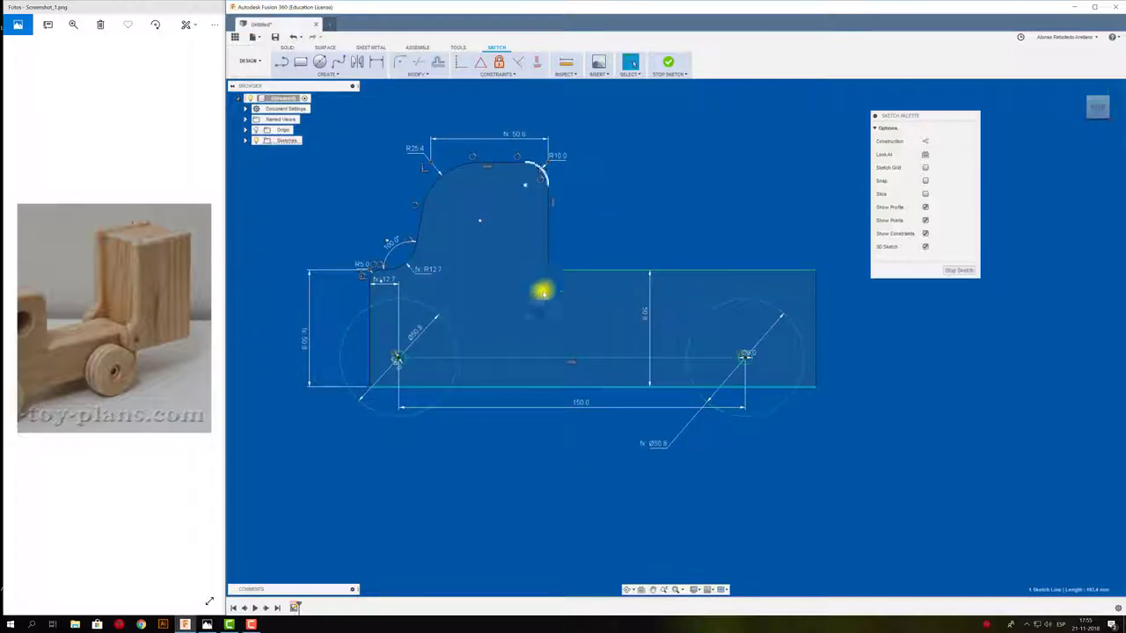
Check the profile's bottom edge and pan the sketch and reference photo to show the truck's front.
click(559, 385)
scroll(532, 413, down, 2)
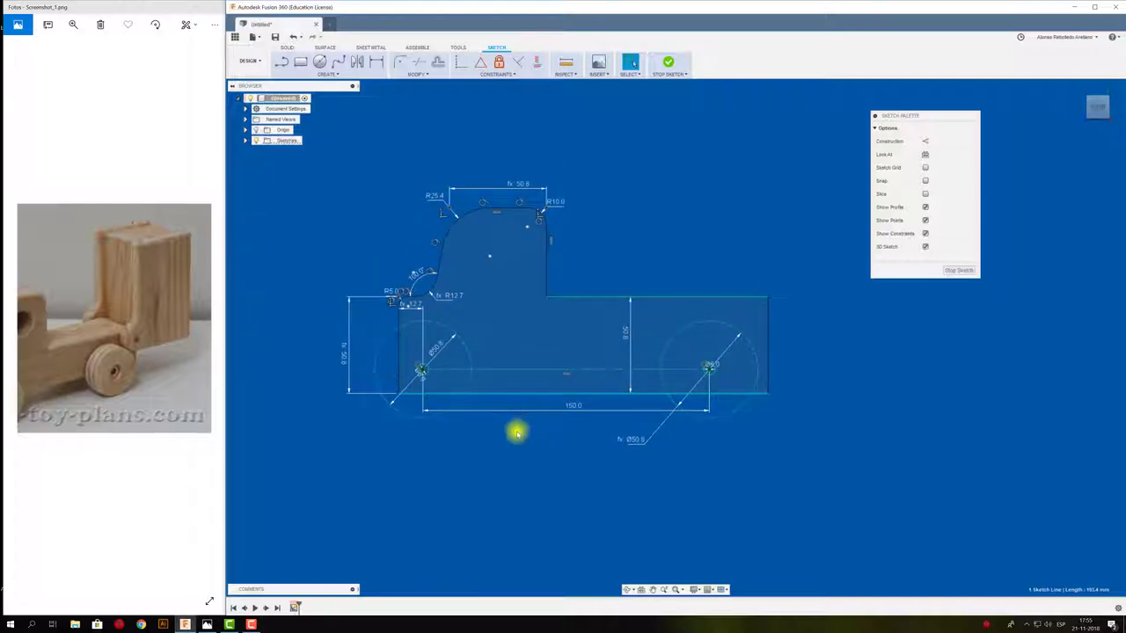
middle_drag(485, 276, 607, 246)
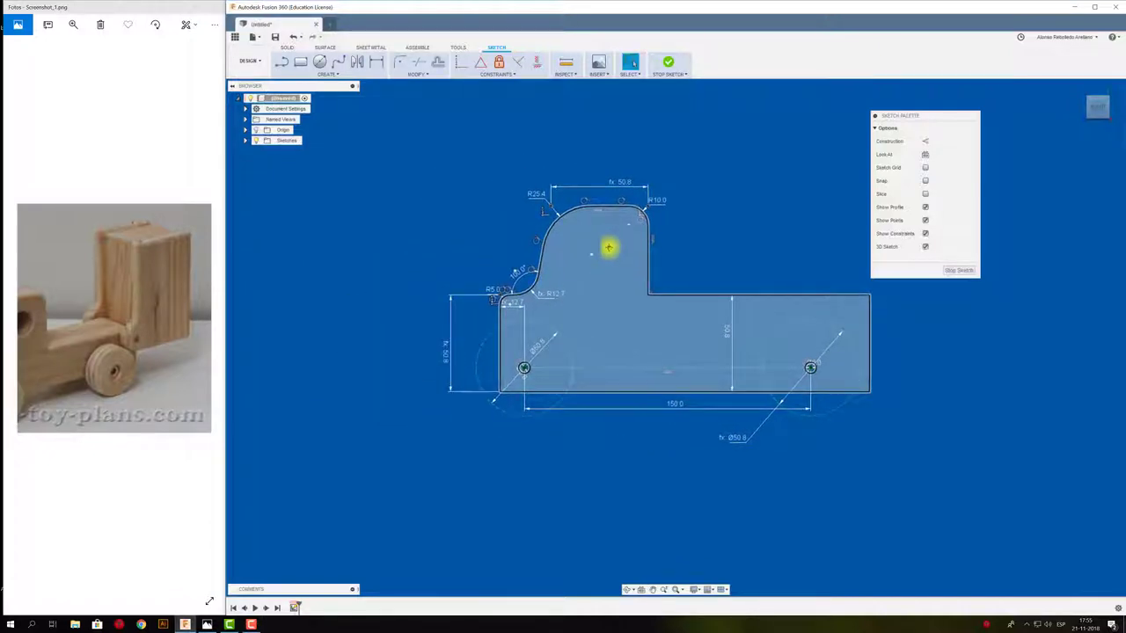
drag(32, 316, 76, 311)
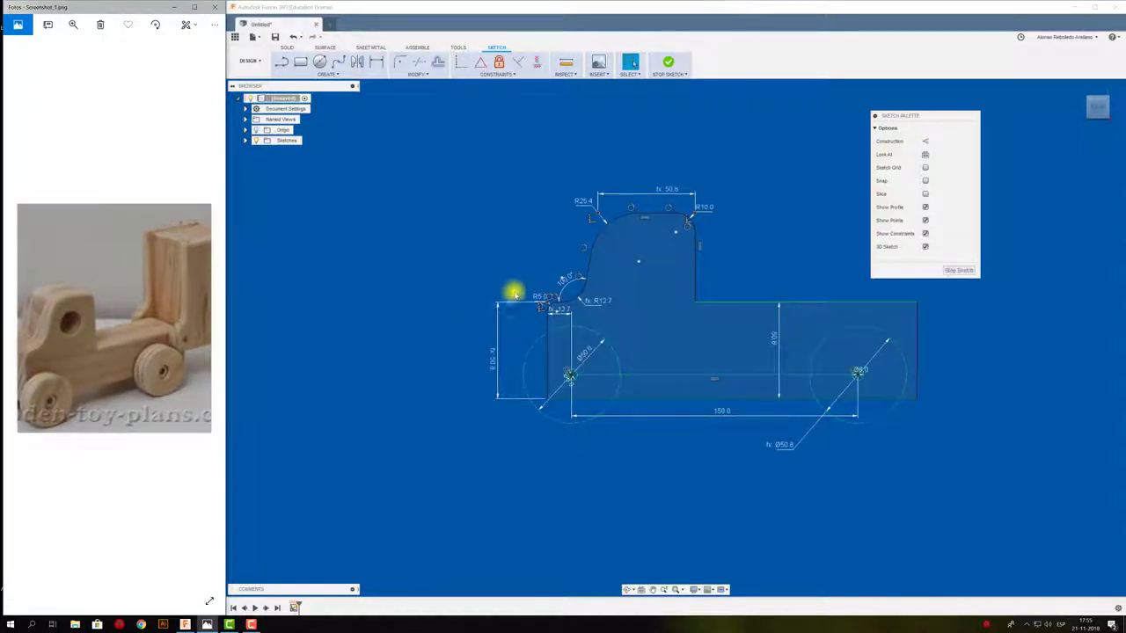
middle_drag(586, 270, 533, 270)
middle_drag(457, 290, 485, 287)
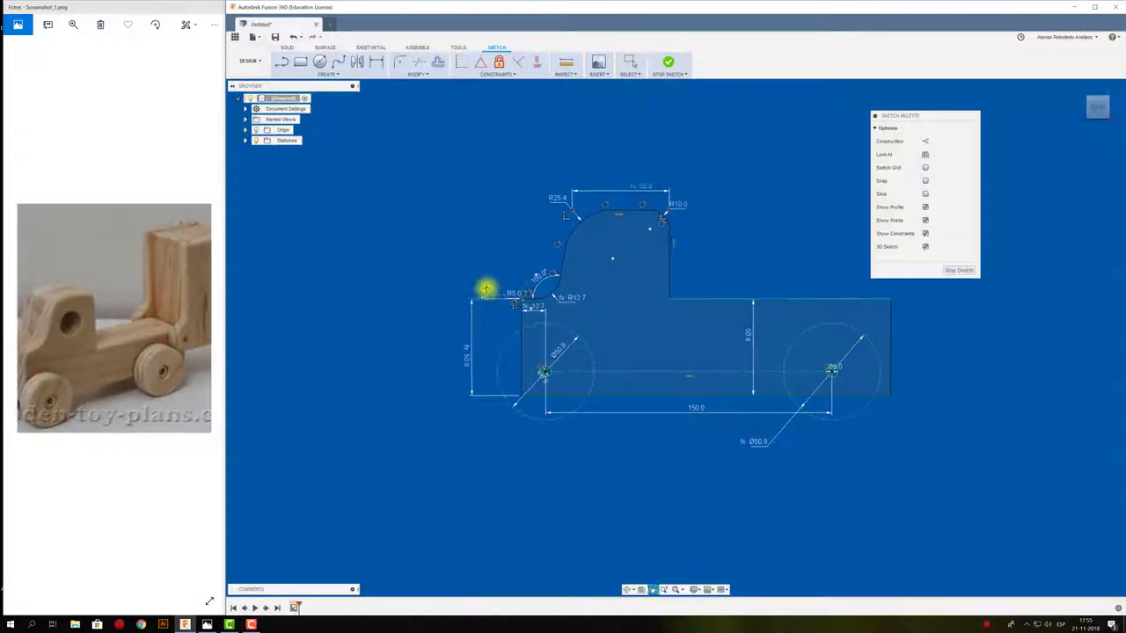
Add a diameter-9 center circle inside the cab as the round window.
click(607, 250)
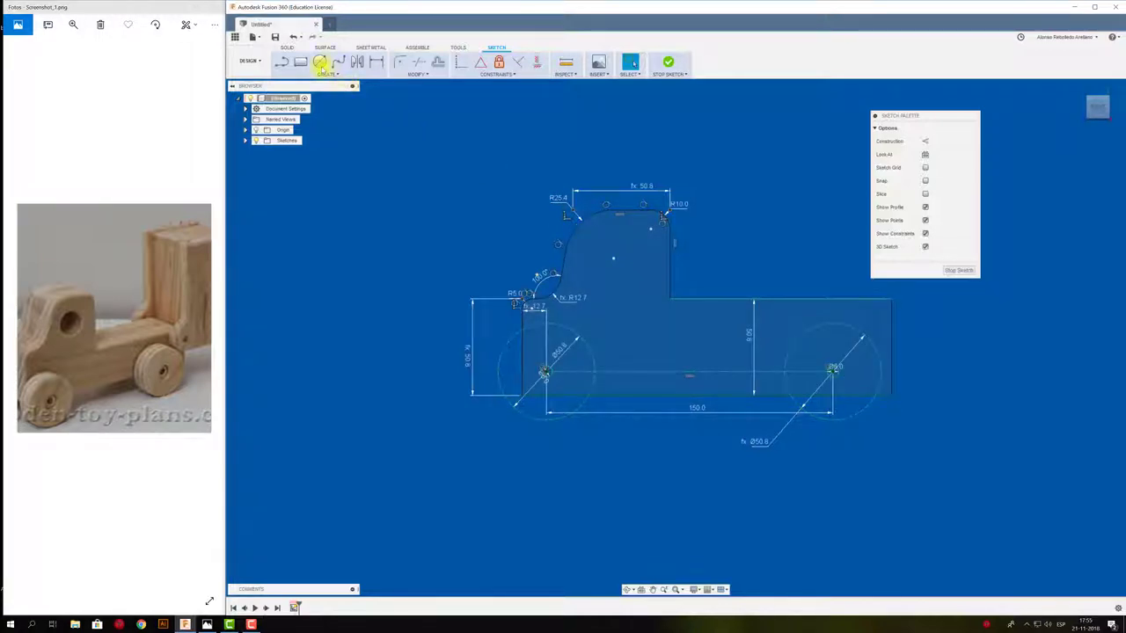
click(319, 63)
click(616, 260)
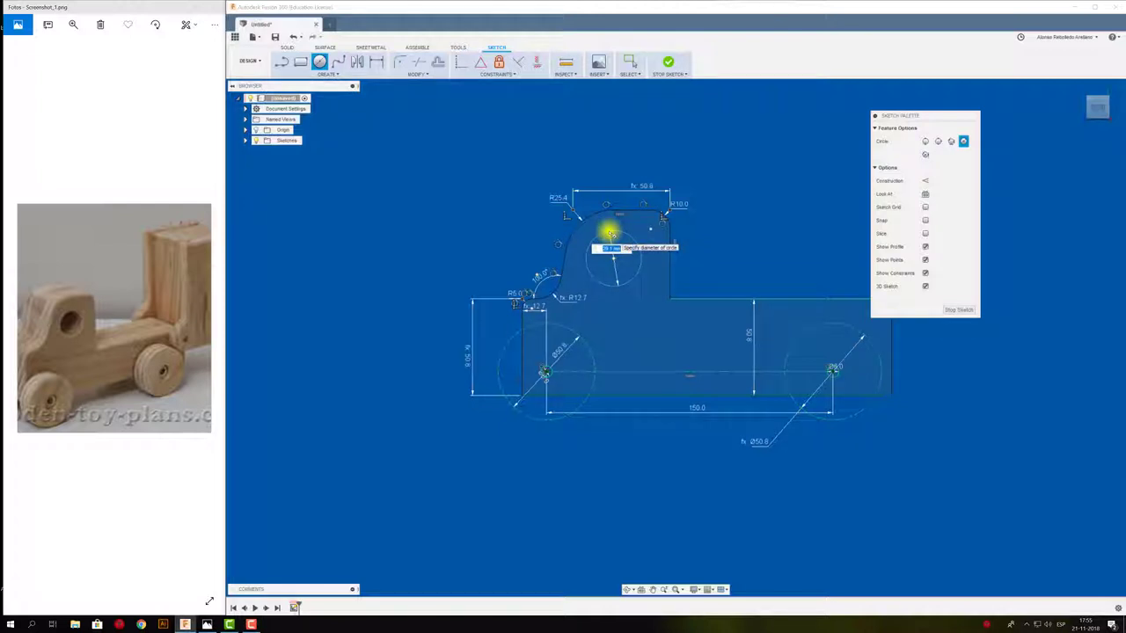
text(9)
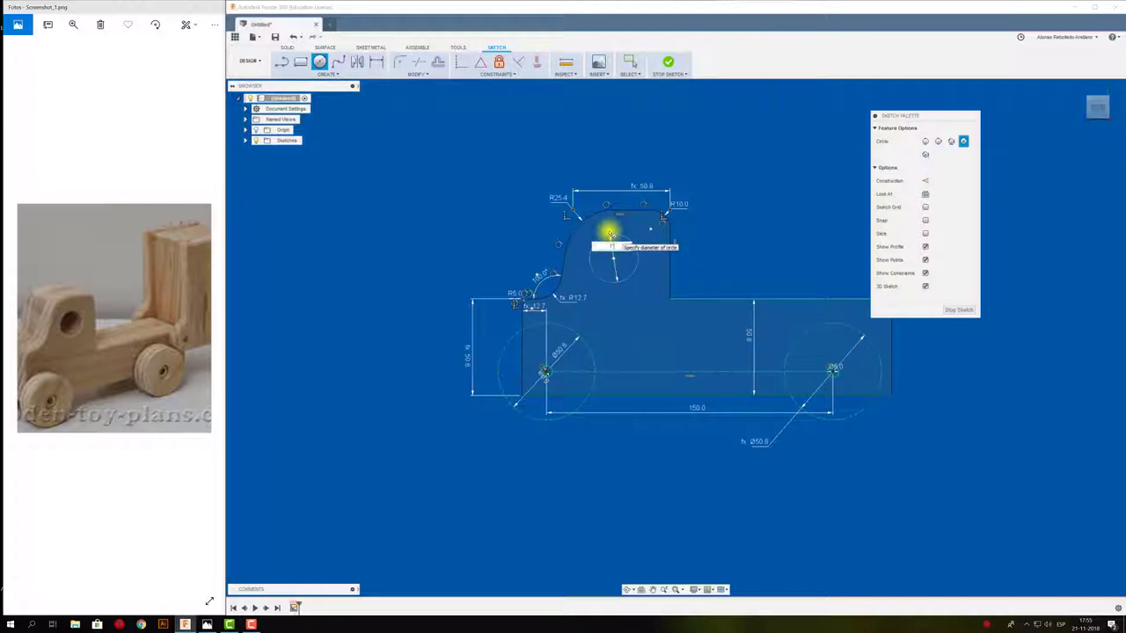
key(Return)
key(Escape)
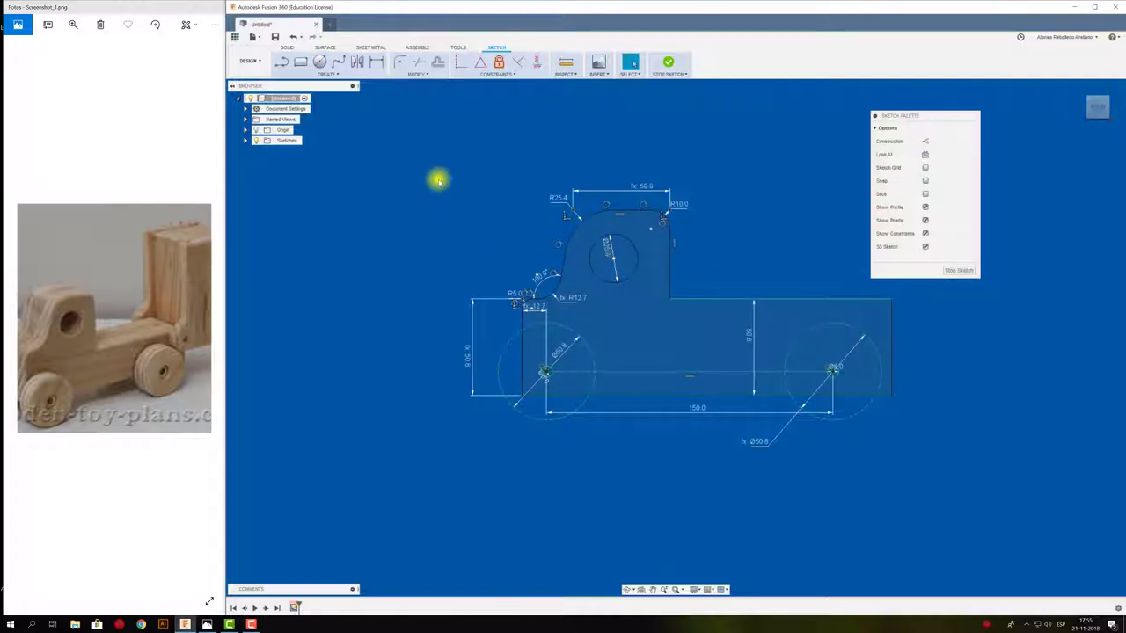
middle_drag(437, 178, 412, 185)
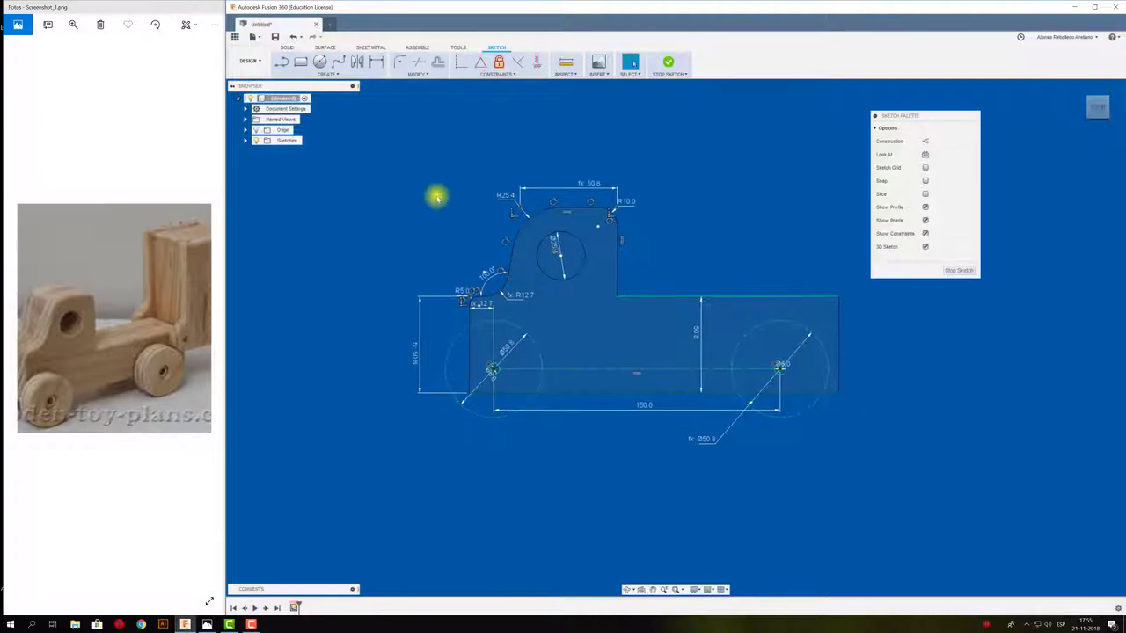
middle_drag(437, 173, 429, 171)
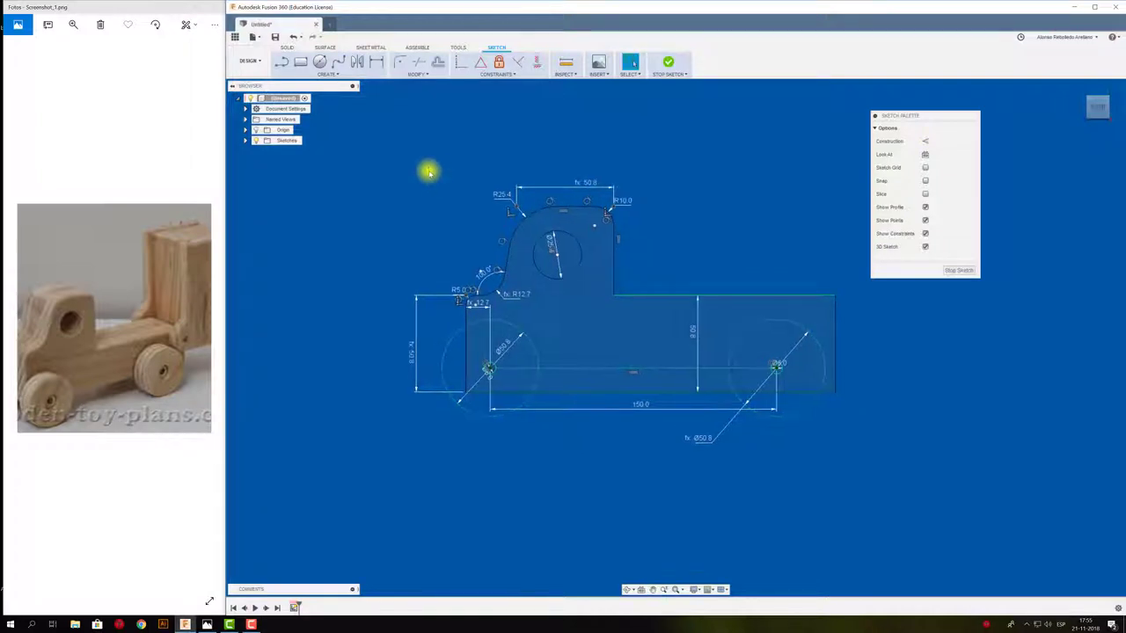
Extrude the truck side profile 0.5 into a new solid body.
key(e)
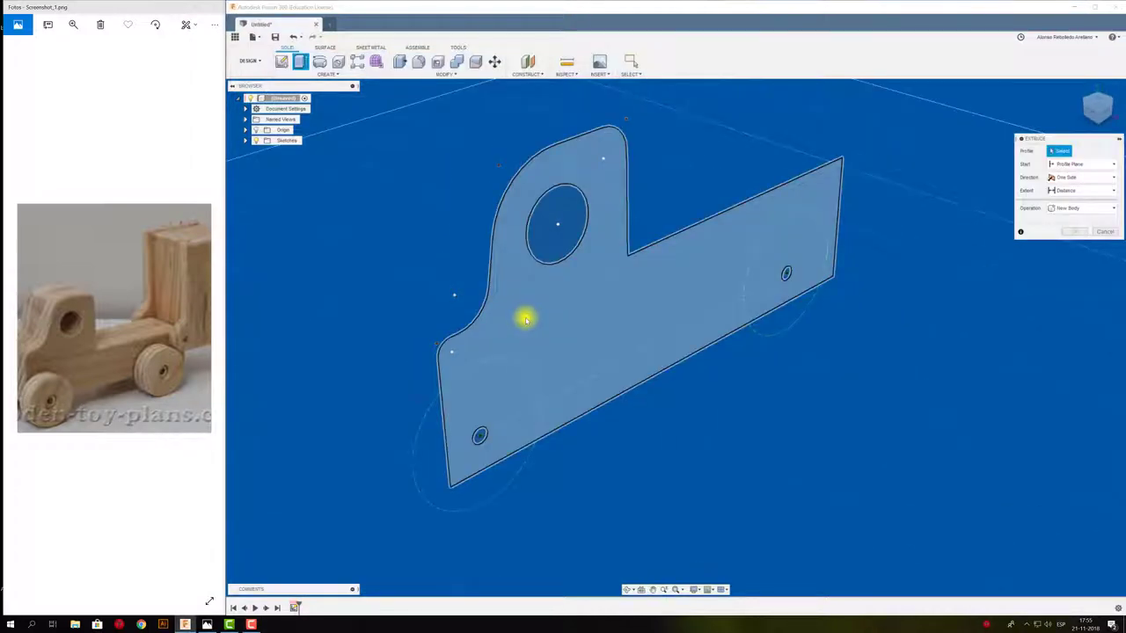
drag(675, 245, 719, 274)
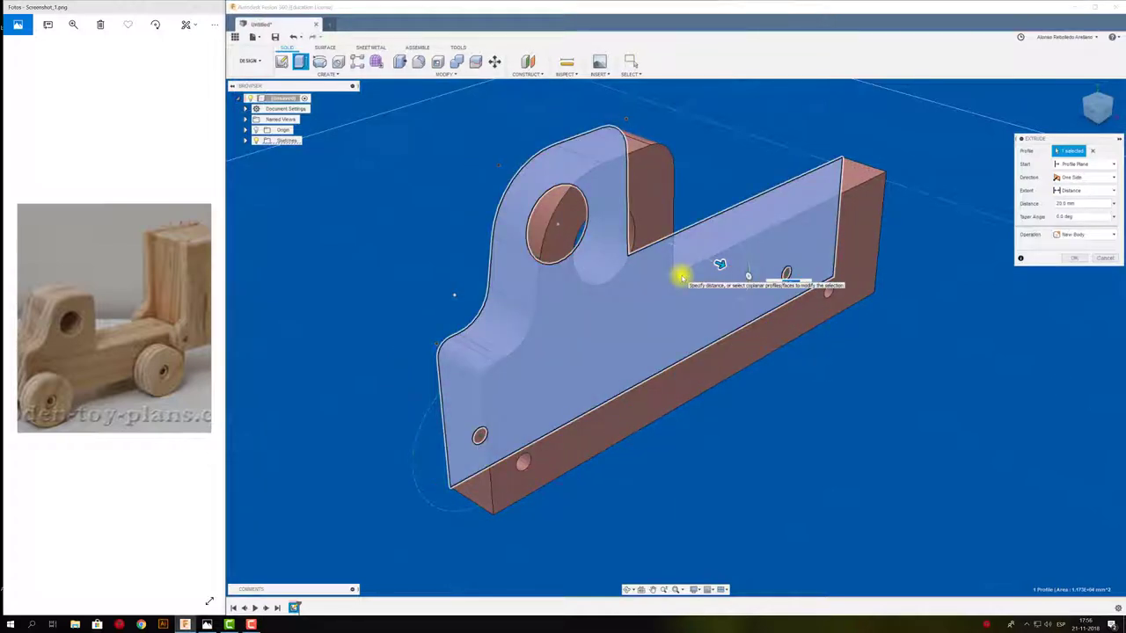
text(0.5)
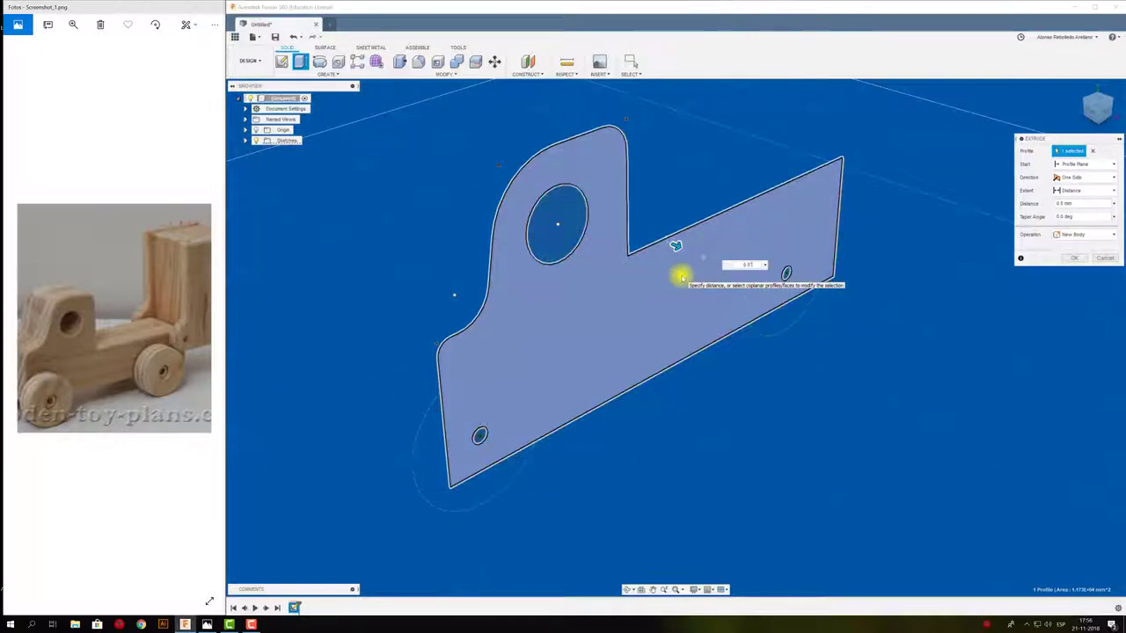
key(Return)
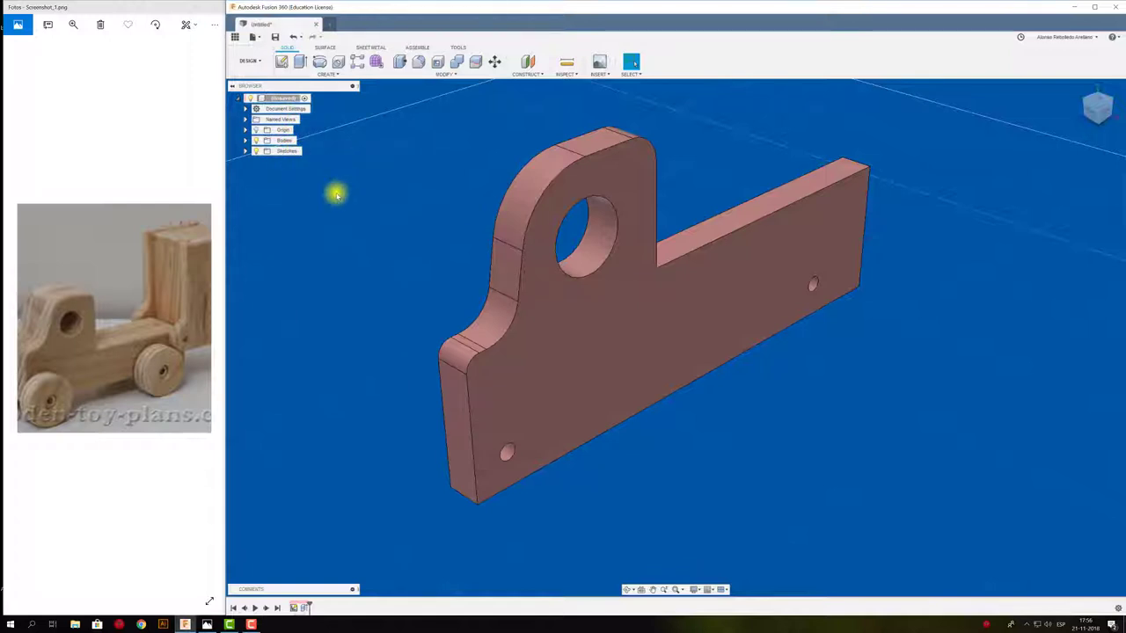
scroll(336, 194, down, 2)
shift+middle_drag(335, 191, 294, 181)
Expand the bodies list and turn the extruded body into a component.
scroll(324, 195, up, 2)
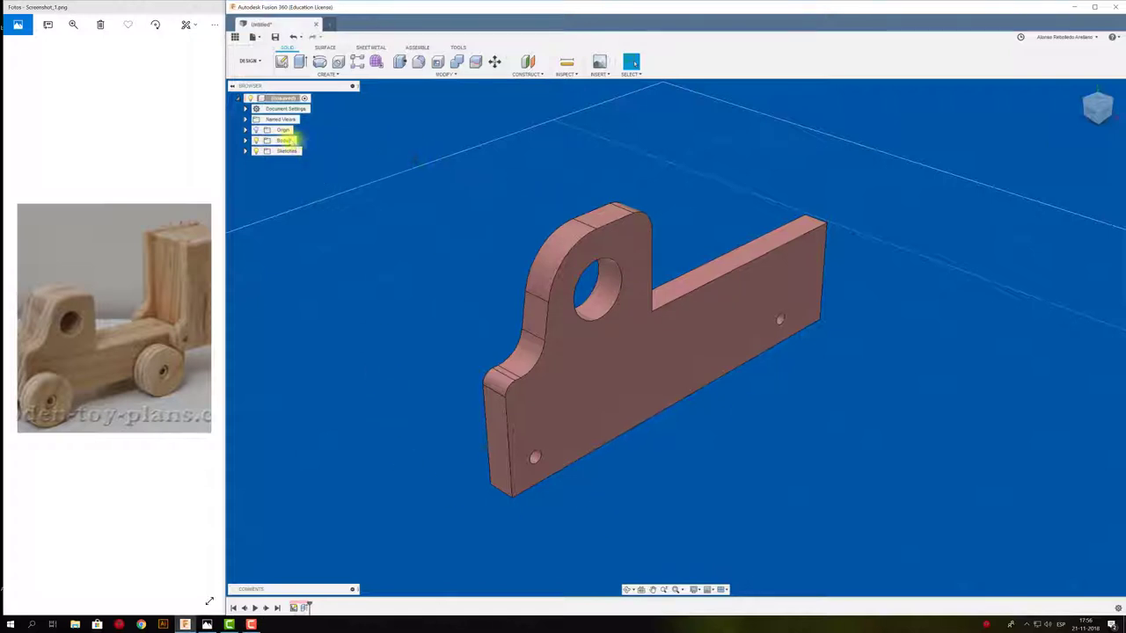
click(245, 140)
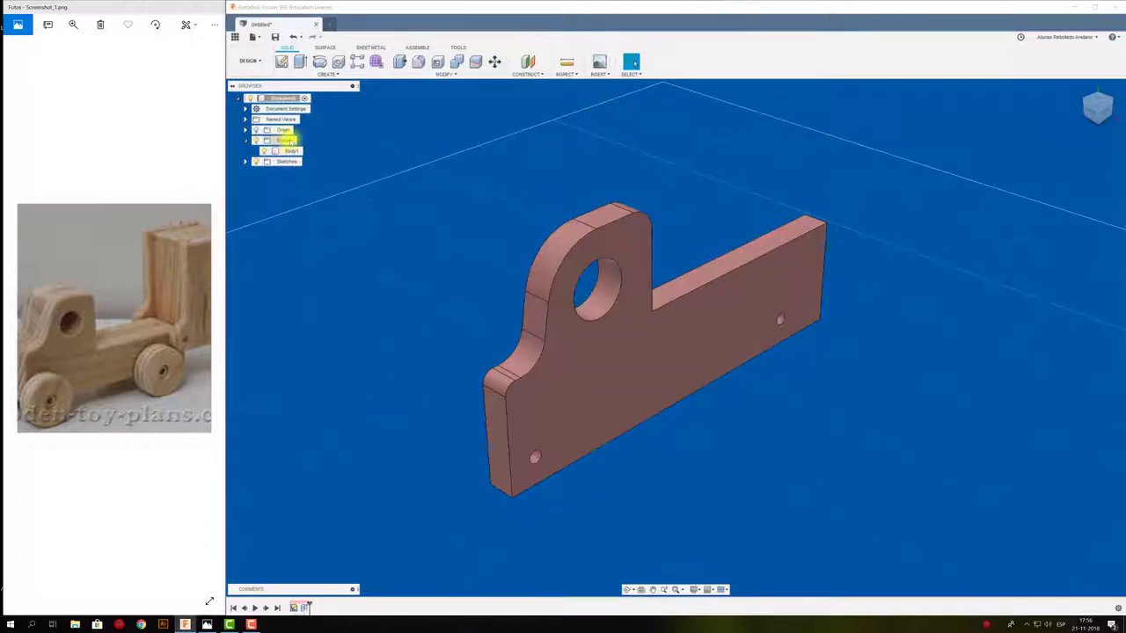
click(292, 152)
right_click(292, 153)
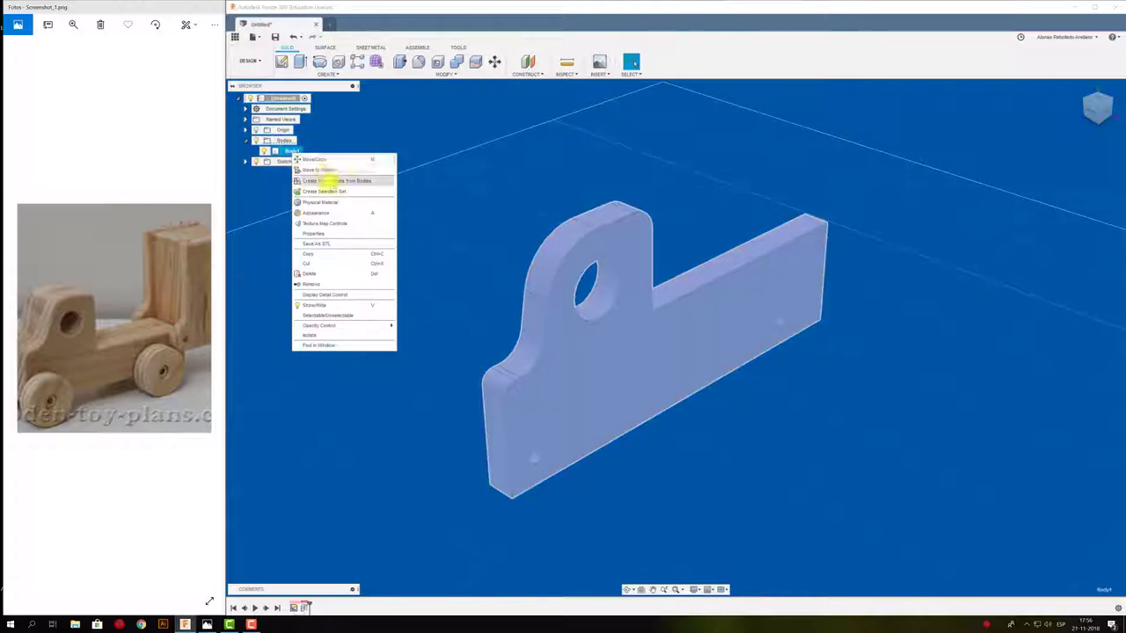
click(333, 181)
Name the component CUERPO and bring up the CUERPO1 body's context menu.
click(297, 155)
text(CUERPO)
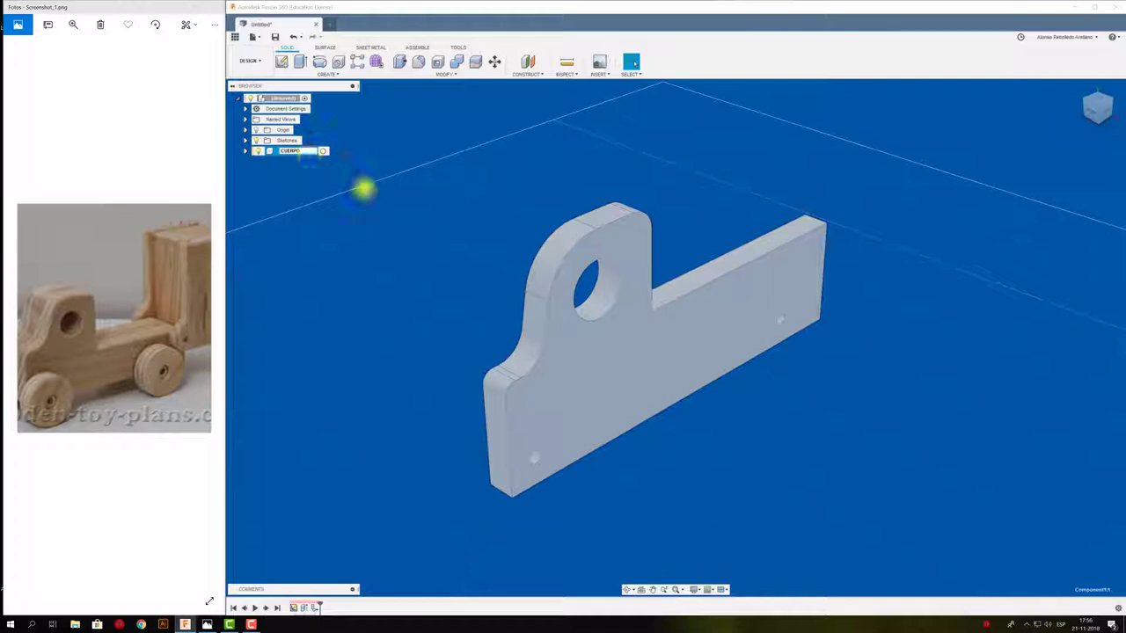
click(364, 185)
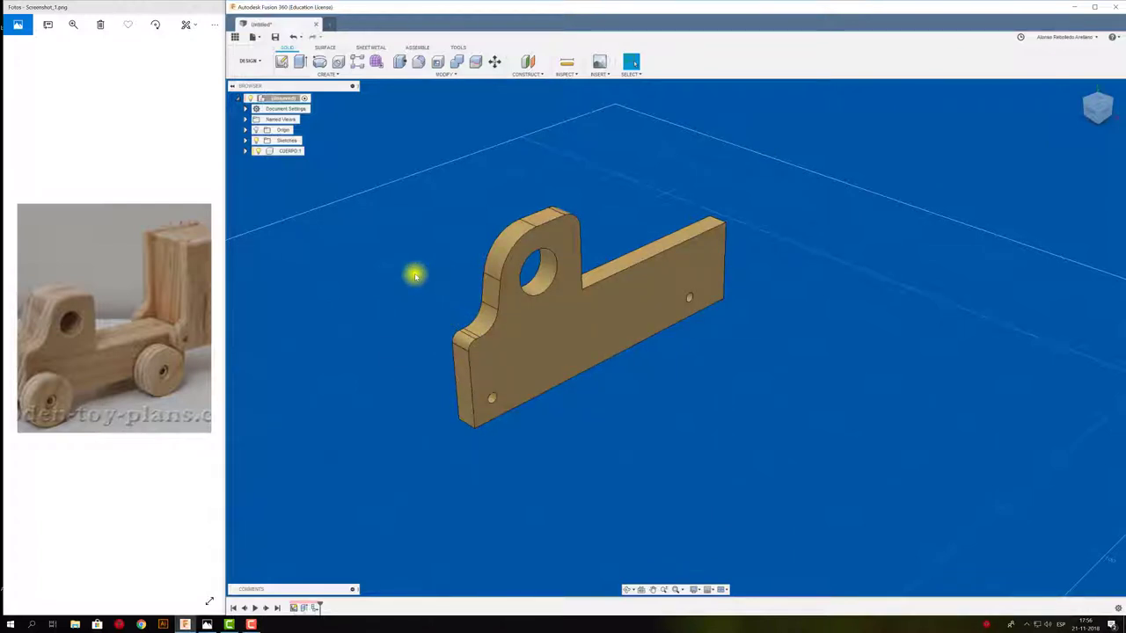
shift+middle_drag(414, 276, 398, 276)
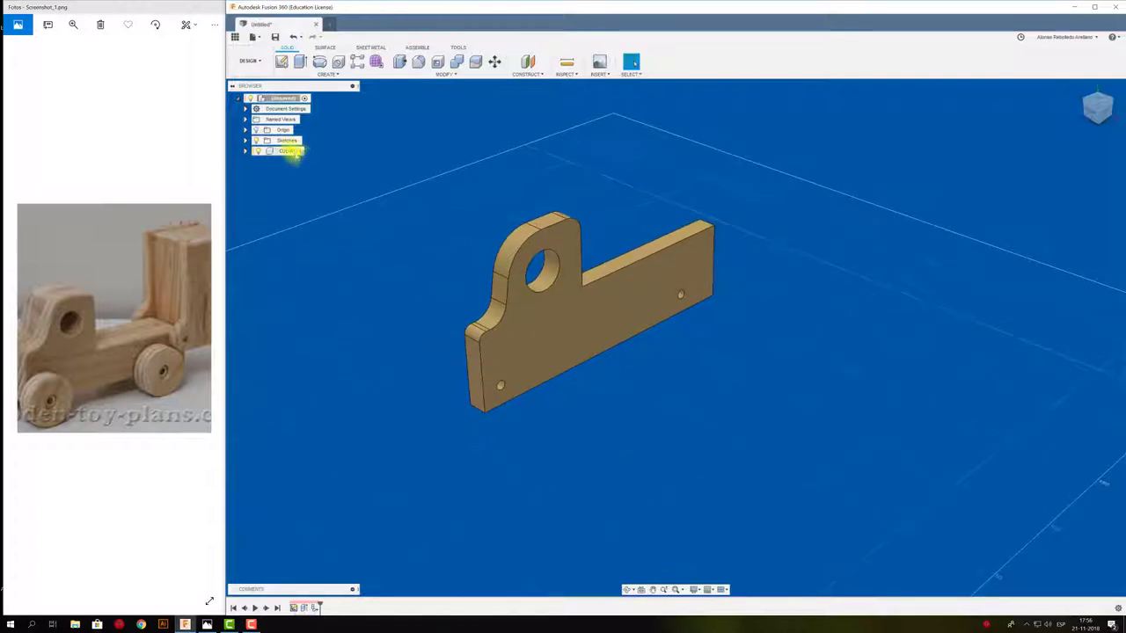
right_click(290, 151)
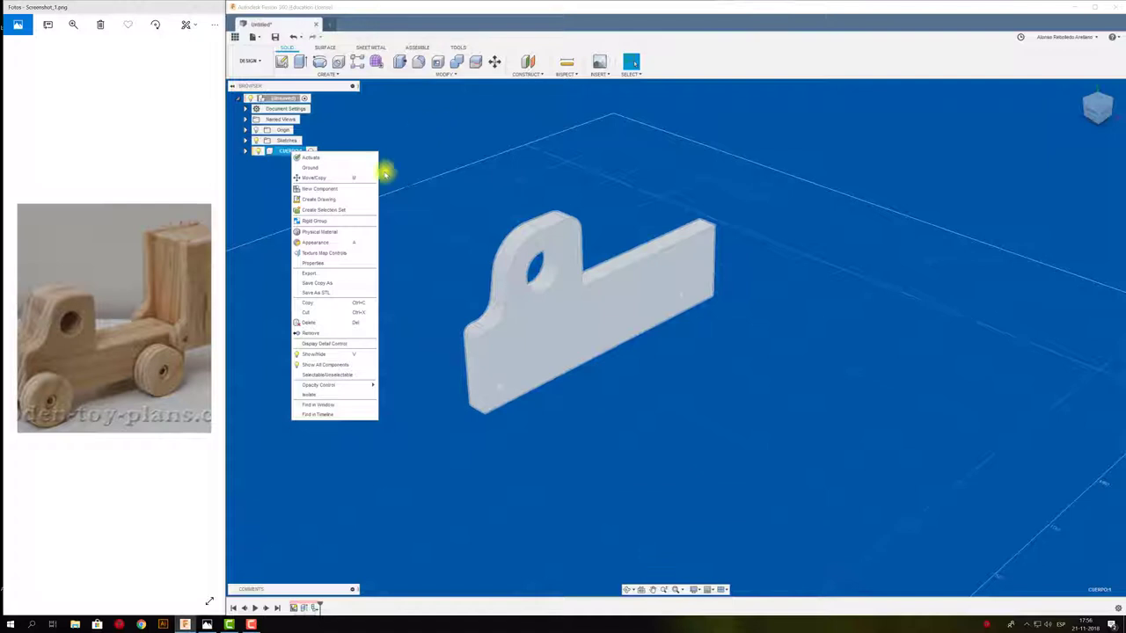
Drag the Pine, Radiata wood material from the library's Wood category onto the CUERPO1 body.
click(324, 232)
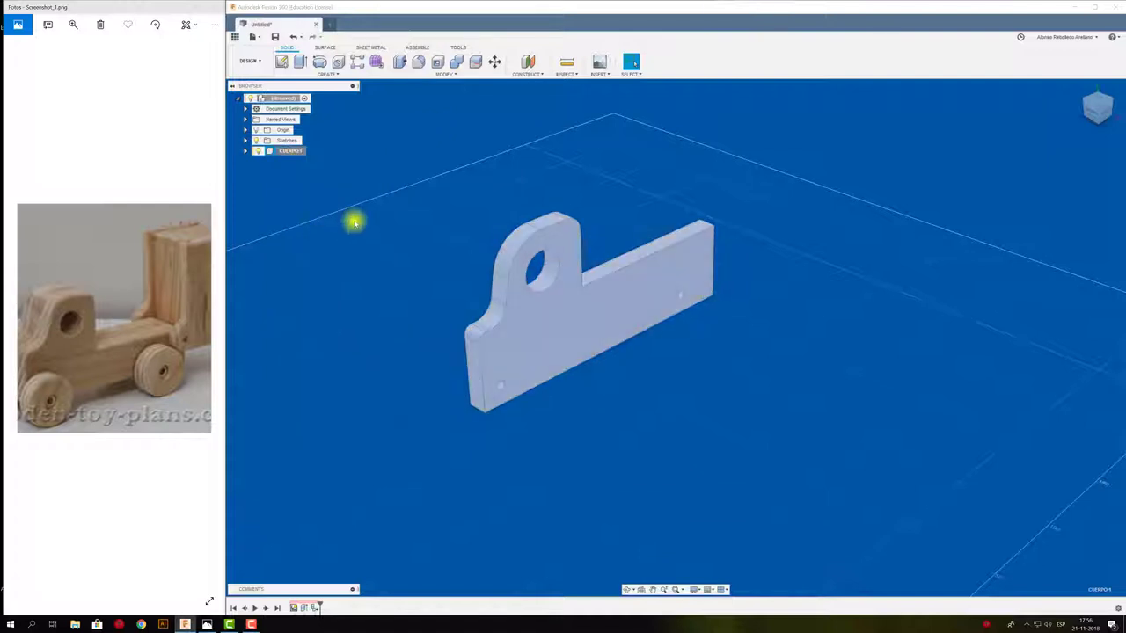
drag(1045, 116, 886, 115)
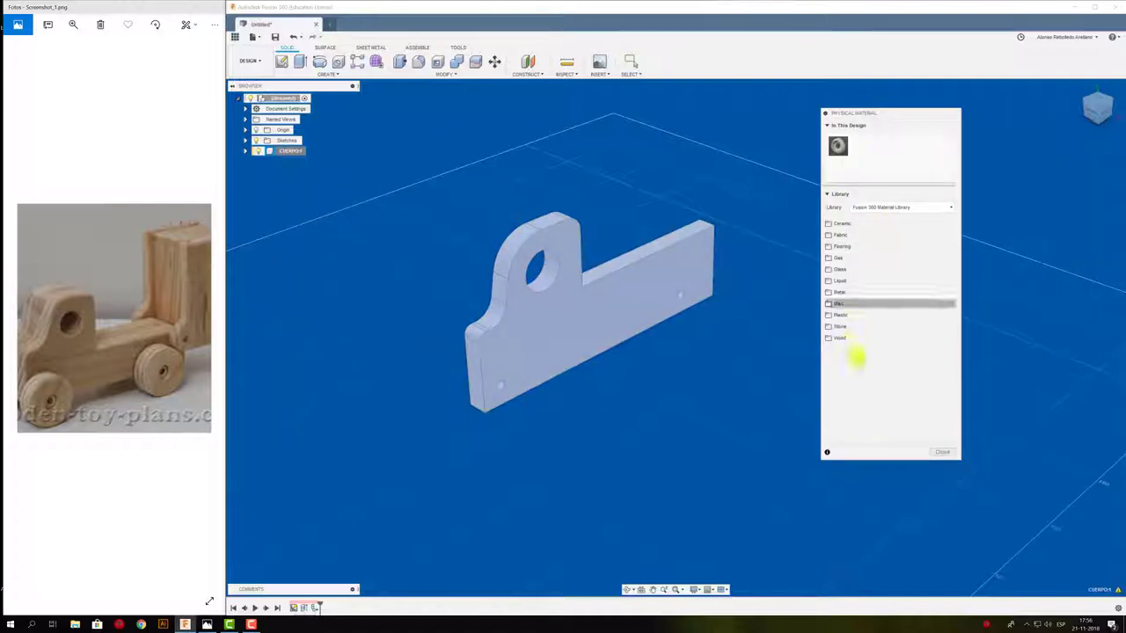
click(840, 339)
scroll(866, 387, down, 3)
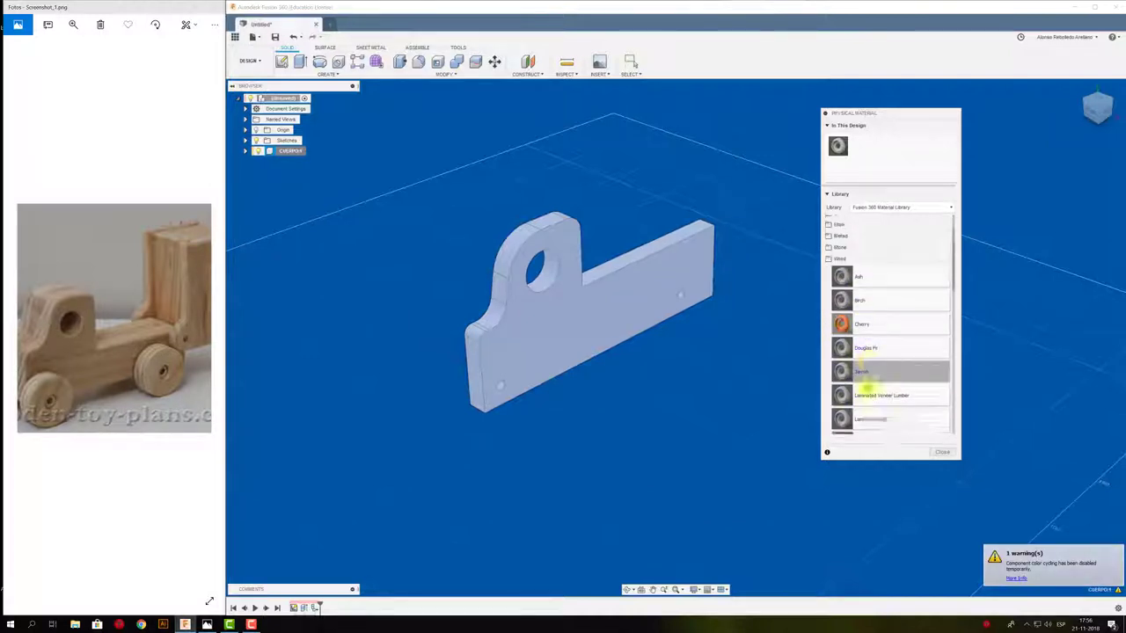
scroll(867, 389, down, 3)
scroll(867, 392, down, 2)
scroll(871, 400, down, 3)
scroll(862, 400, down, 2)
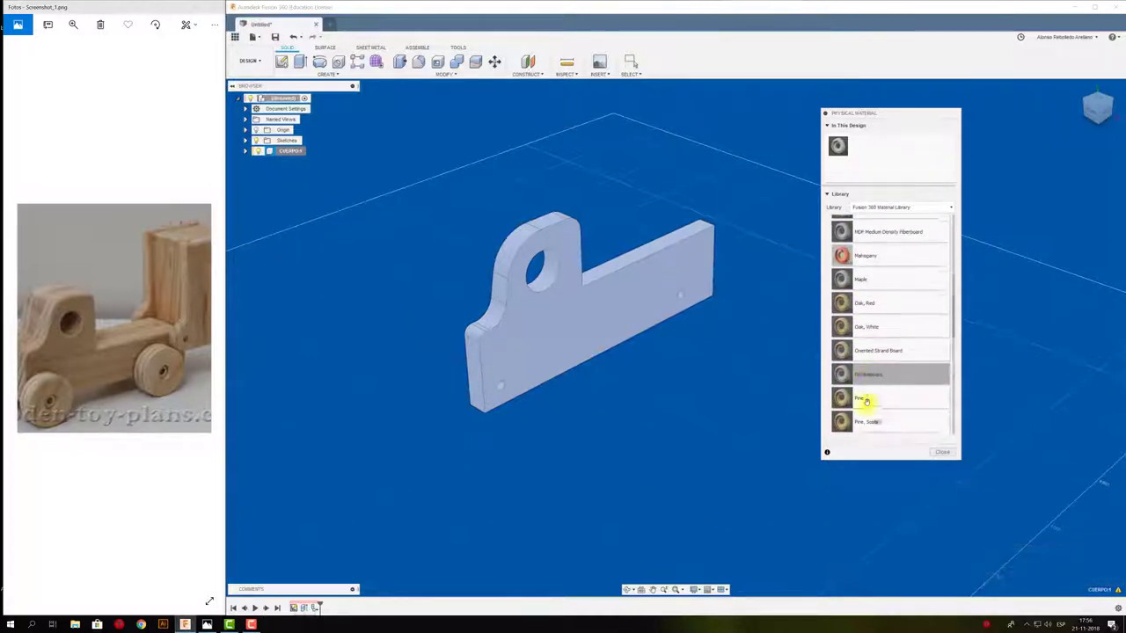
scroll(855, 396, down, 1)
drag(874, 156, 864, 151)
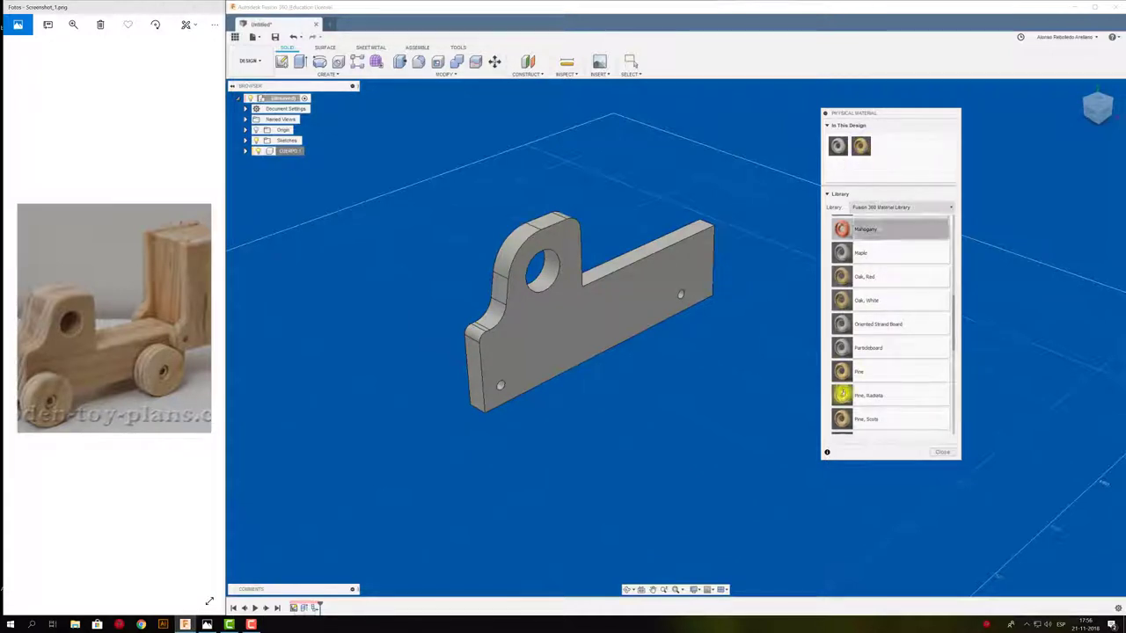
mouse_move(837, 157)
mouse_down()
mouse_move(567, 333)
mouse_move(382, 138)
mouse_move(290, 151)
mouse_up()
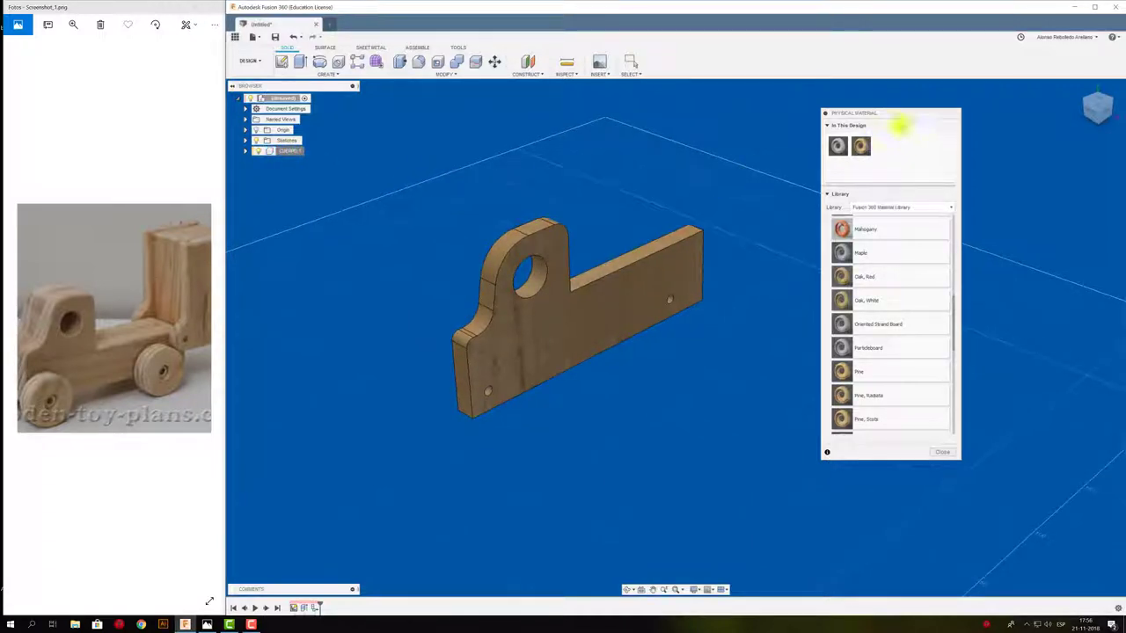
Select CUERPO1, collapse the material library, and bring up the body's options menu.
drag(888, 114, 909, 113)
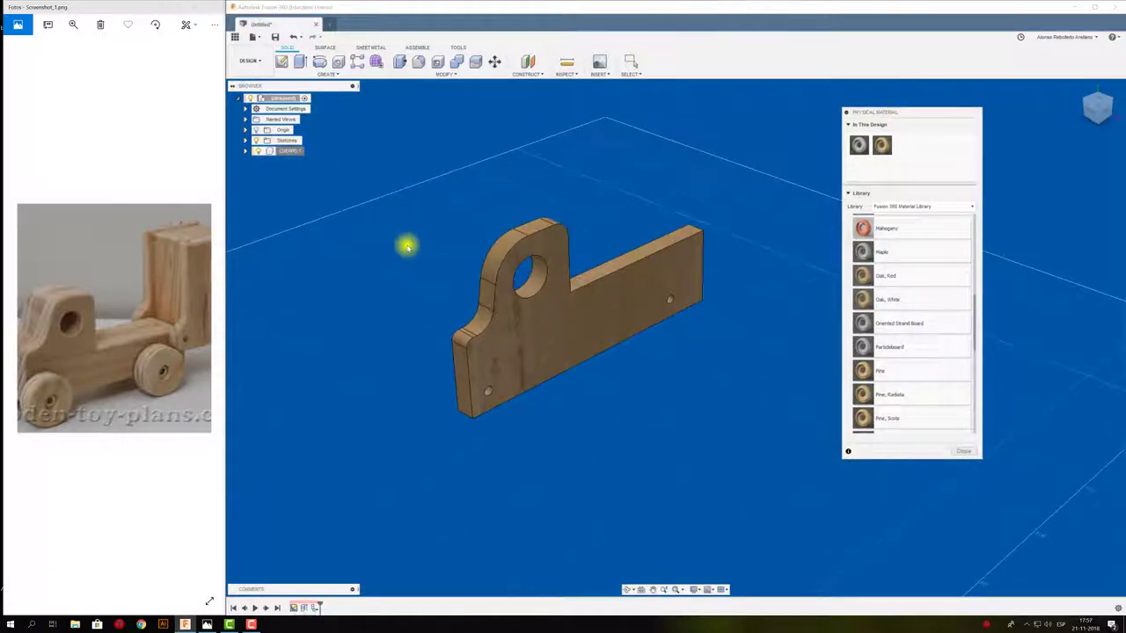
click(291, 153)
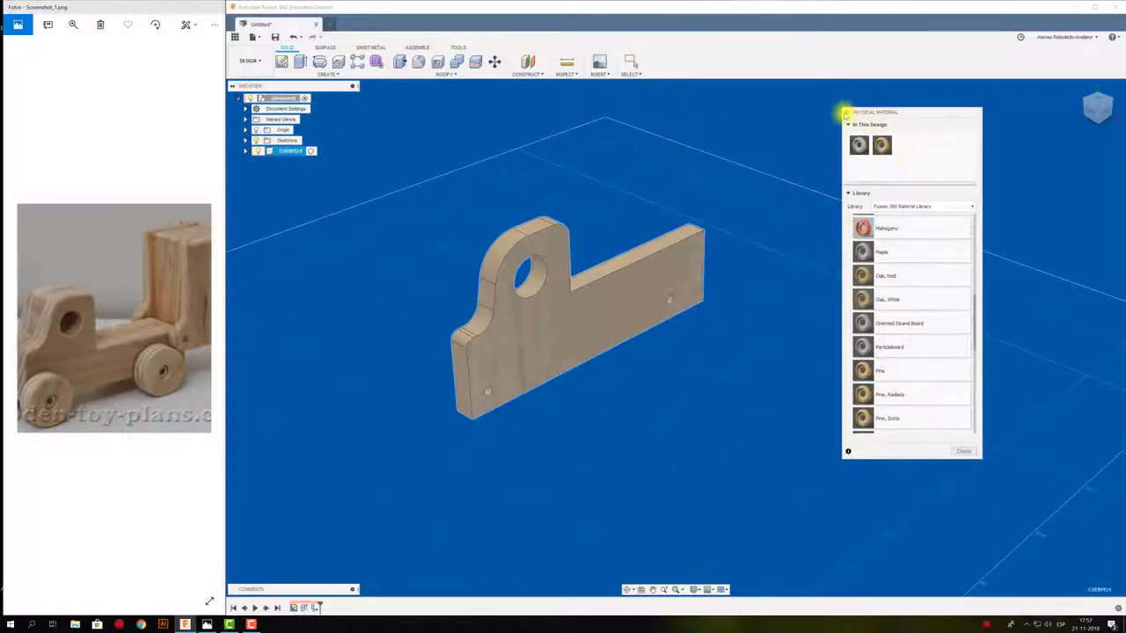
click(845, 113)
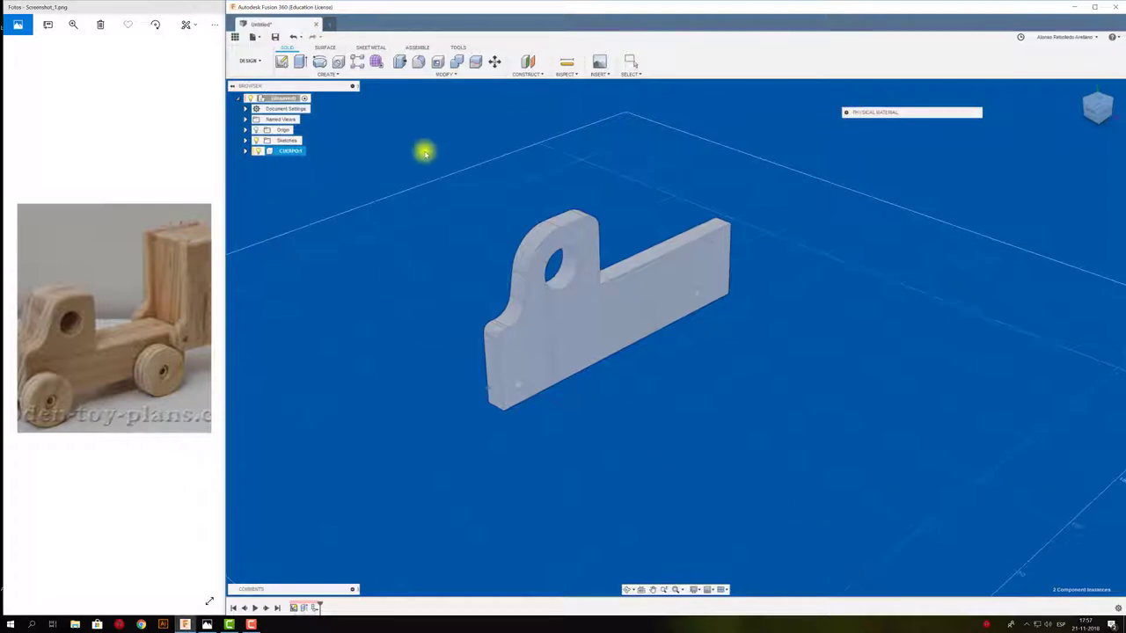
right_click(291, 151)
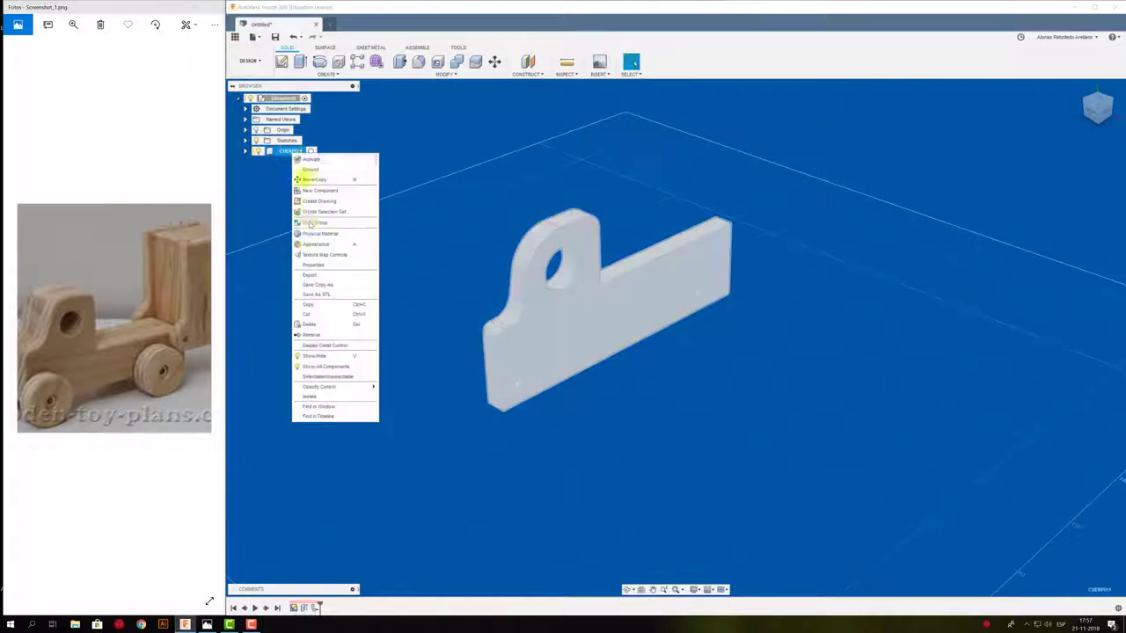
click(317, 265)
drag(1006, 137, 825, 121)
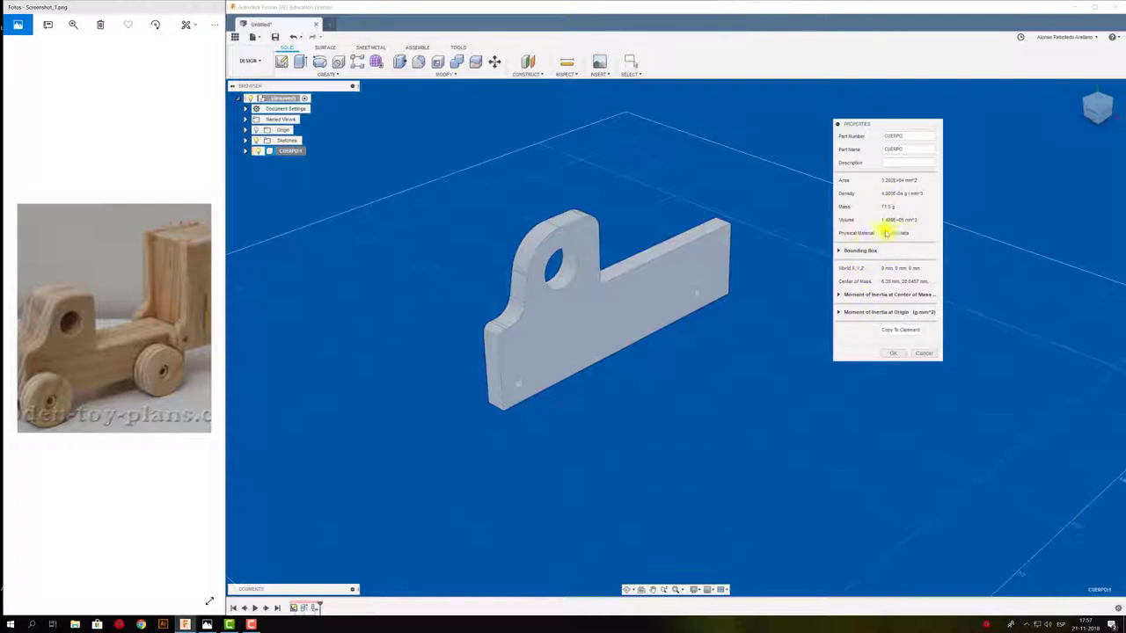
click(924, 354)
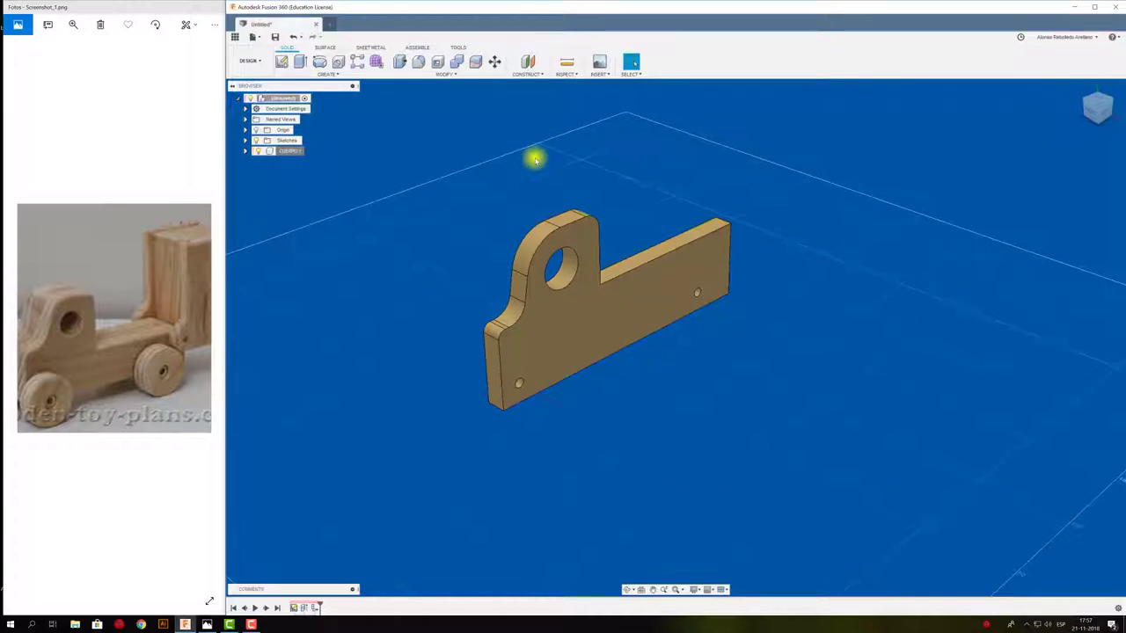
click(568, 75)
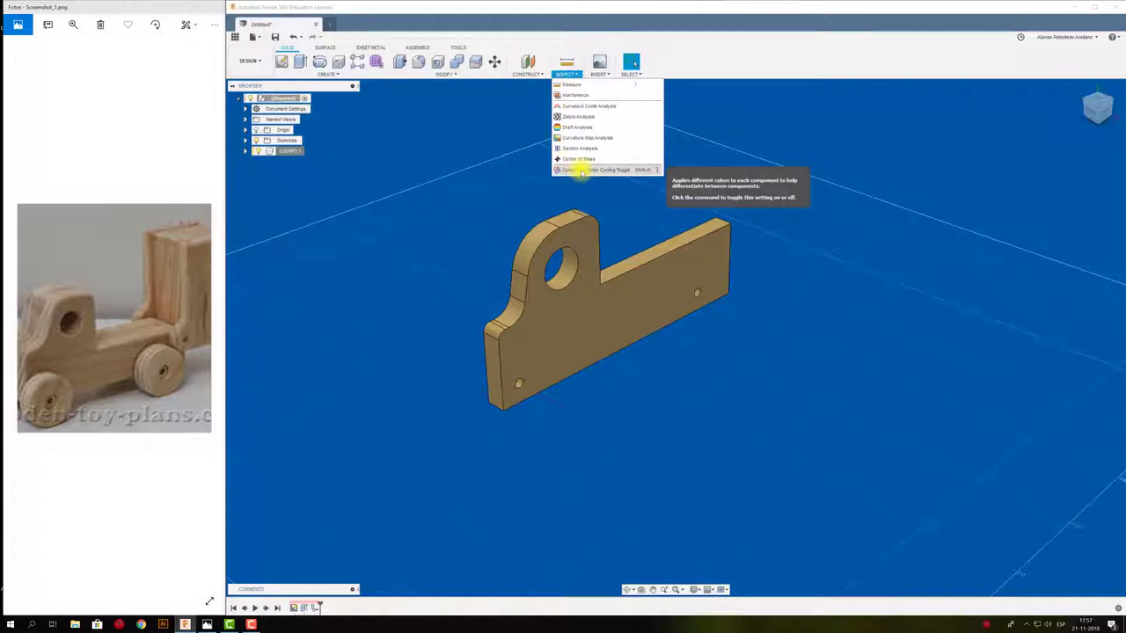
click(582, 172)
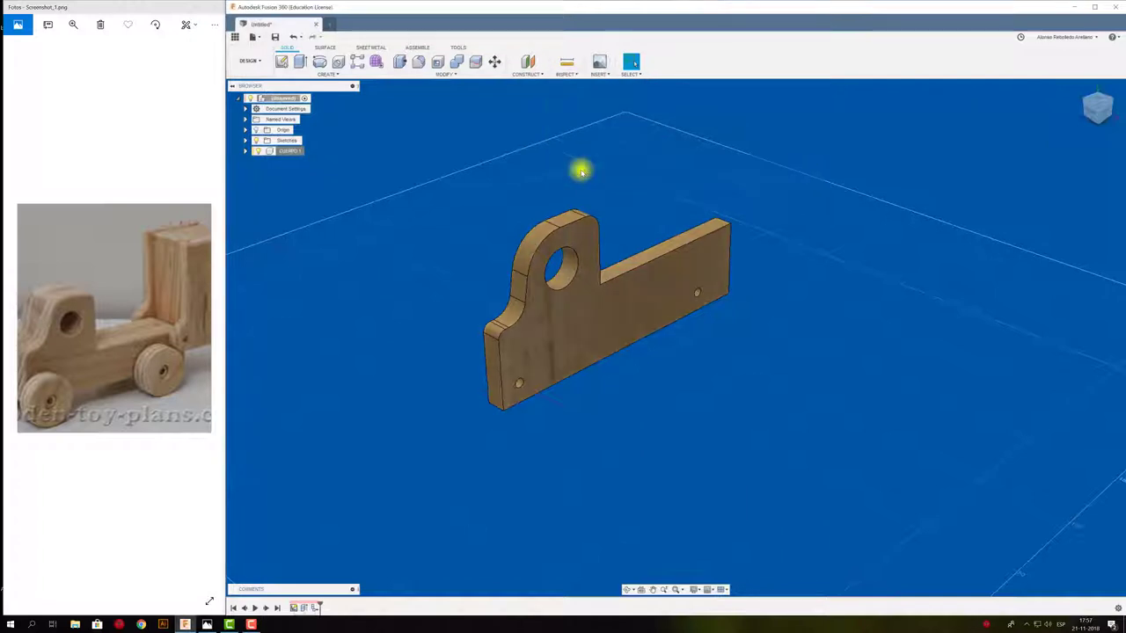
click(567, 75)
click(585, 170)
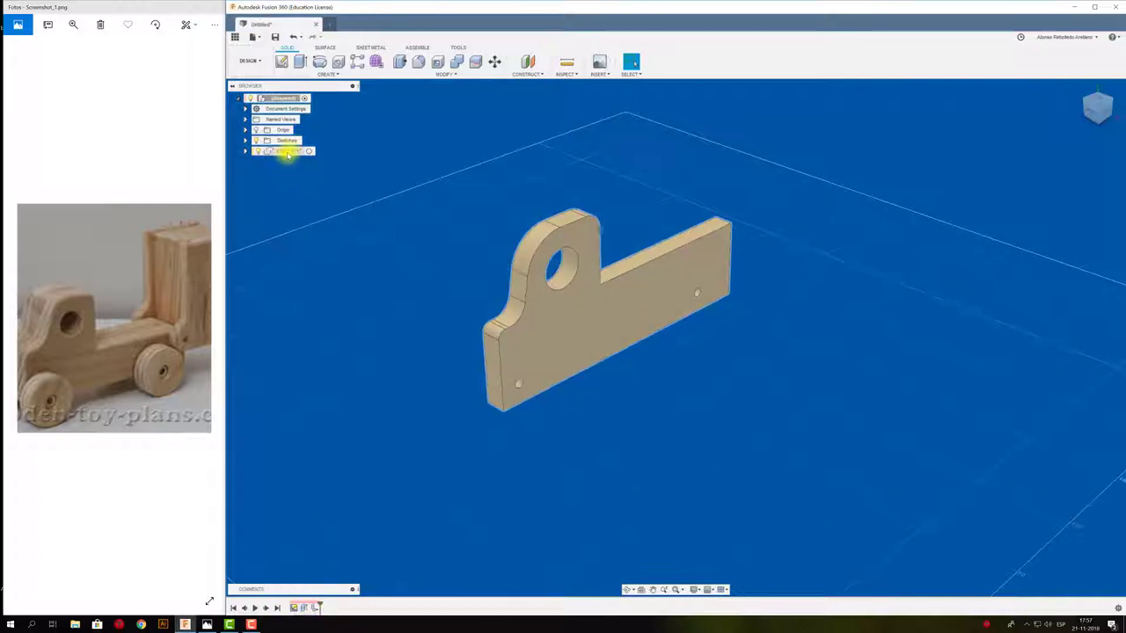
shift+middle_drag(423, 243, 388, 262)
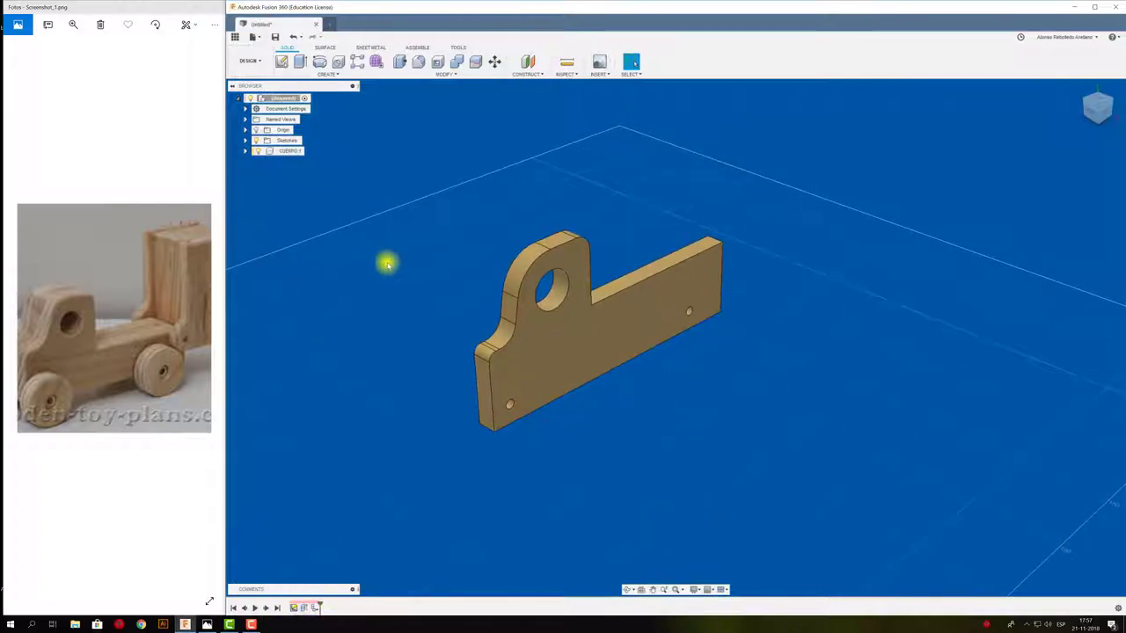
scroll(141, 317, down, 1)
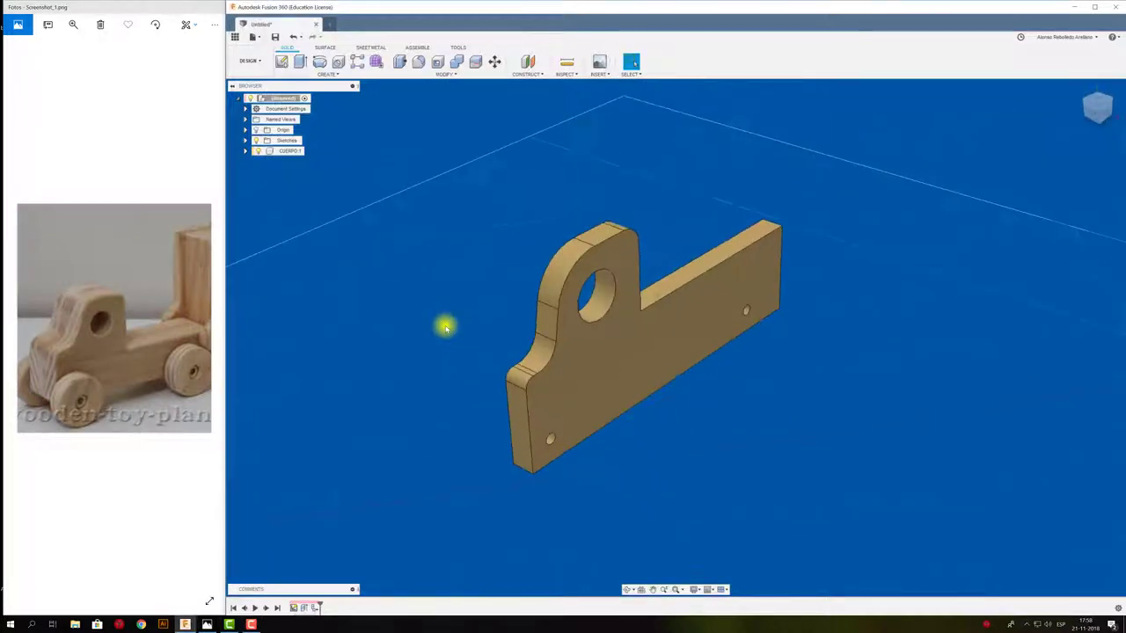
click(291, 151)
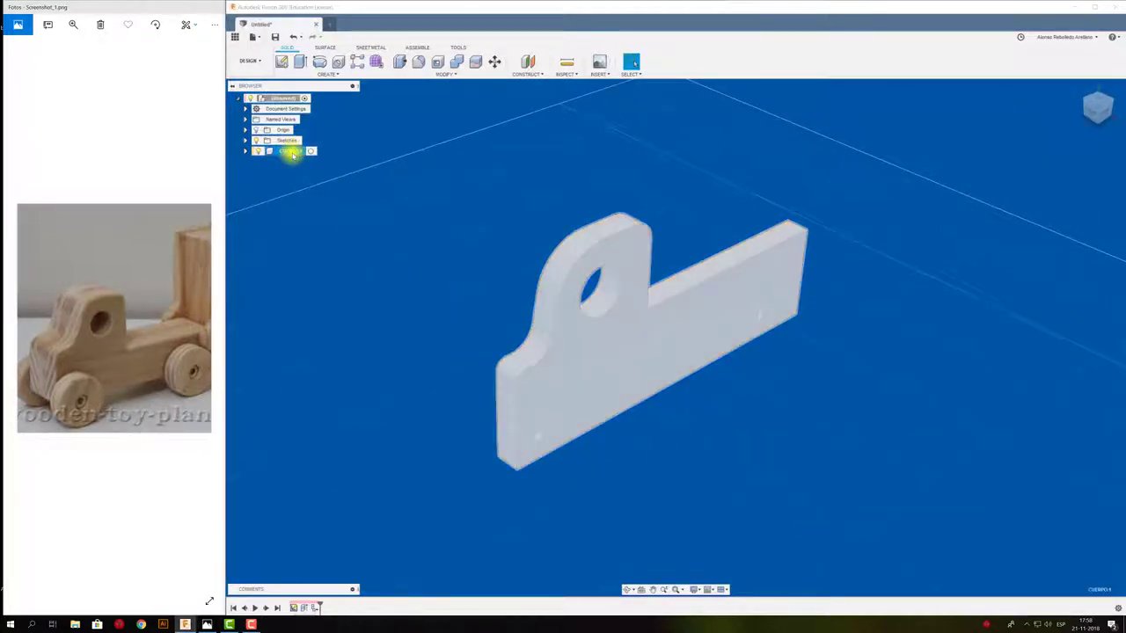
click(437, 296)
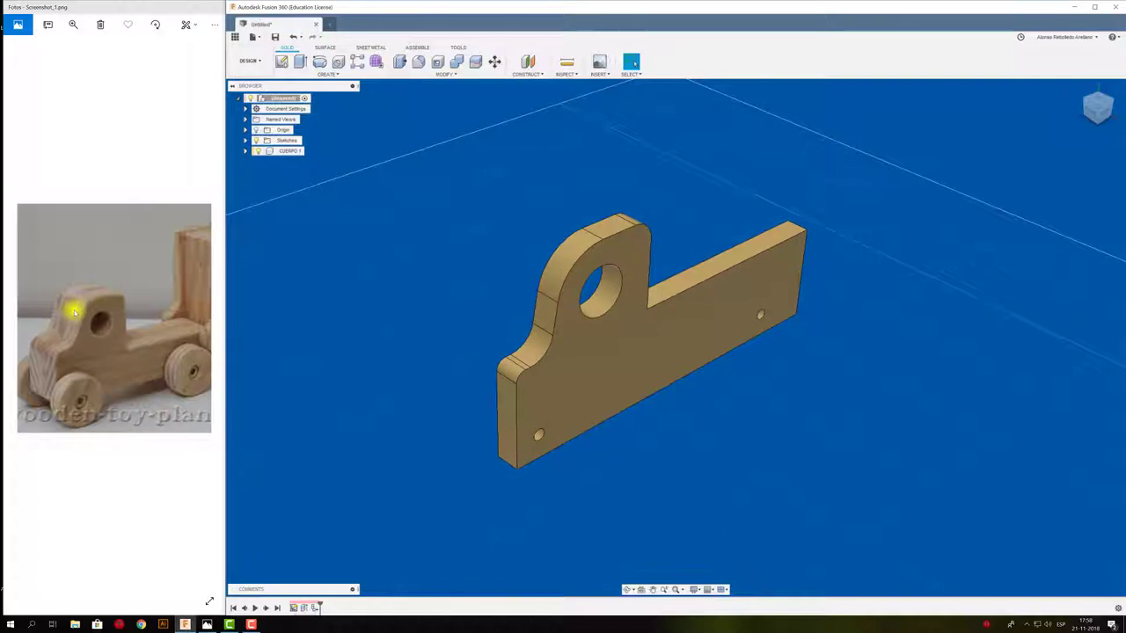
scroll(50, 319, up, 3)
scroll(88, 259, up, 2)
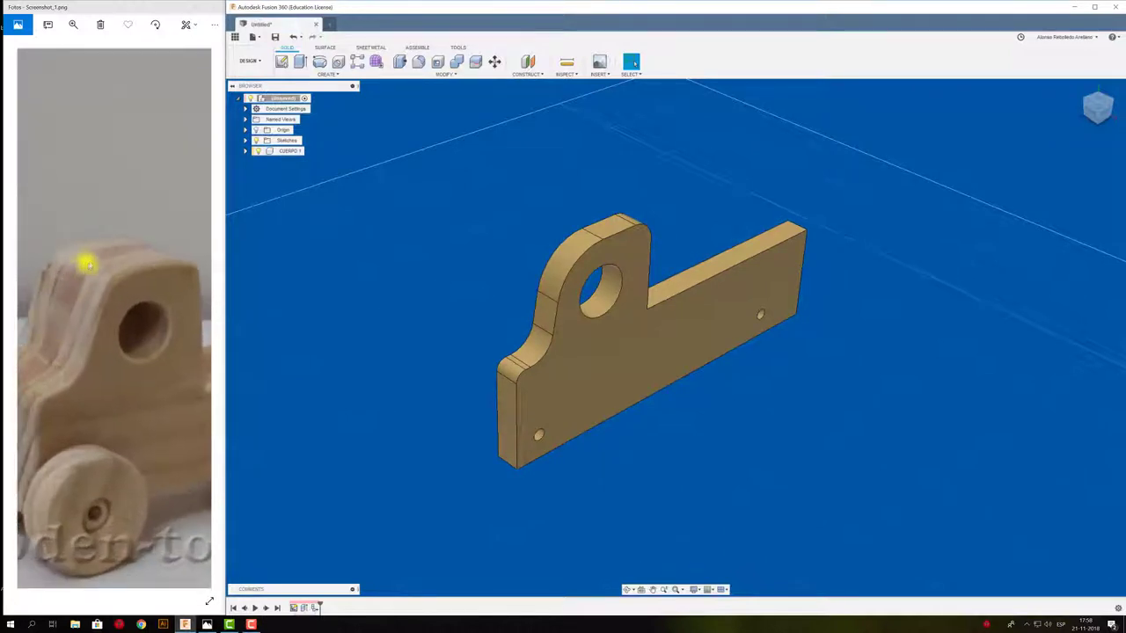
scroll(65, 329, down, 2)
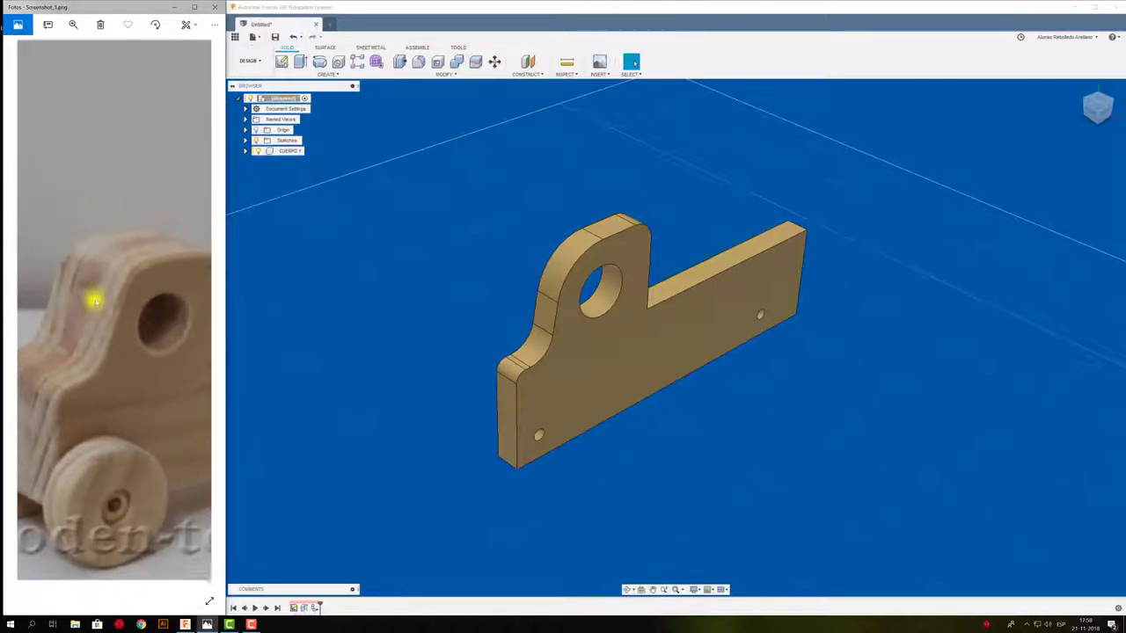
scroll(94, 299, down, 2)
scroll(85, 304, down, 2)
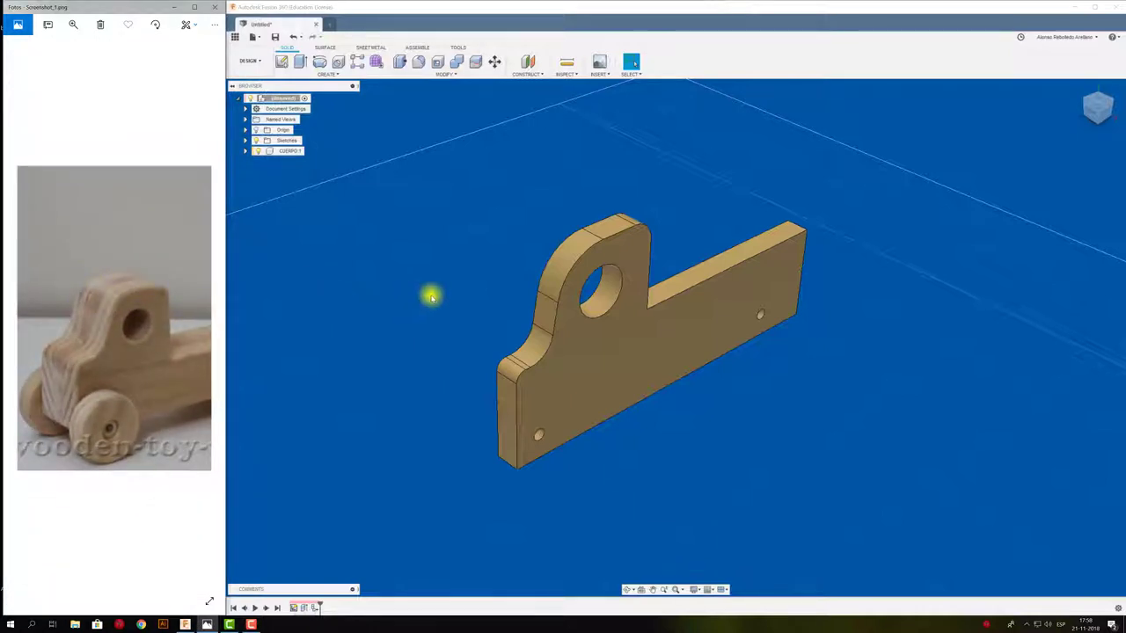
click(314, 182)
Copy and paste CUERPO1 as a second body, CUERPO2, placed beside the original.
click(290, 150)
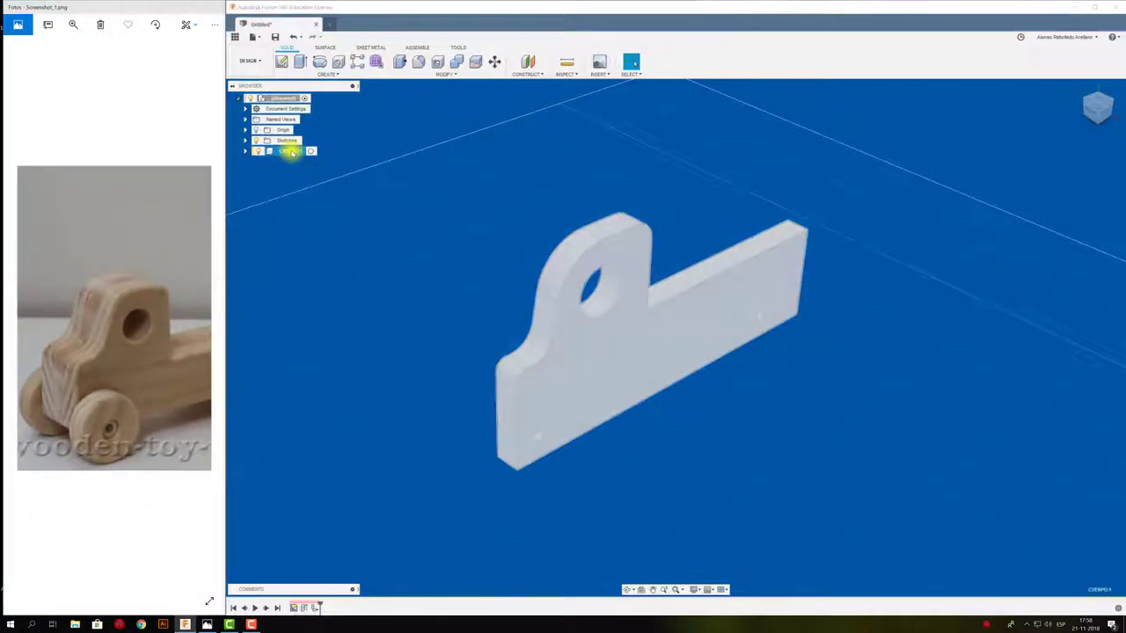
key(ctrl+c)
key(ctrl+v)
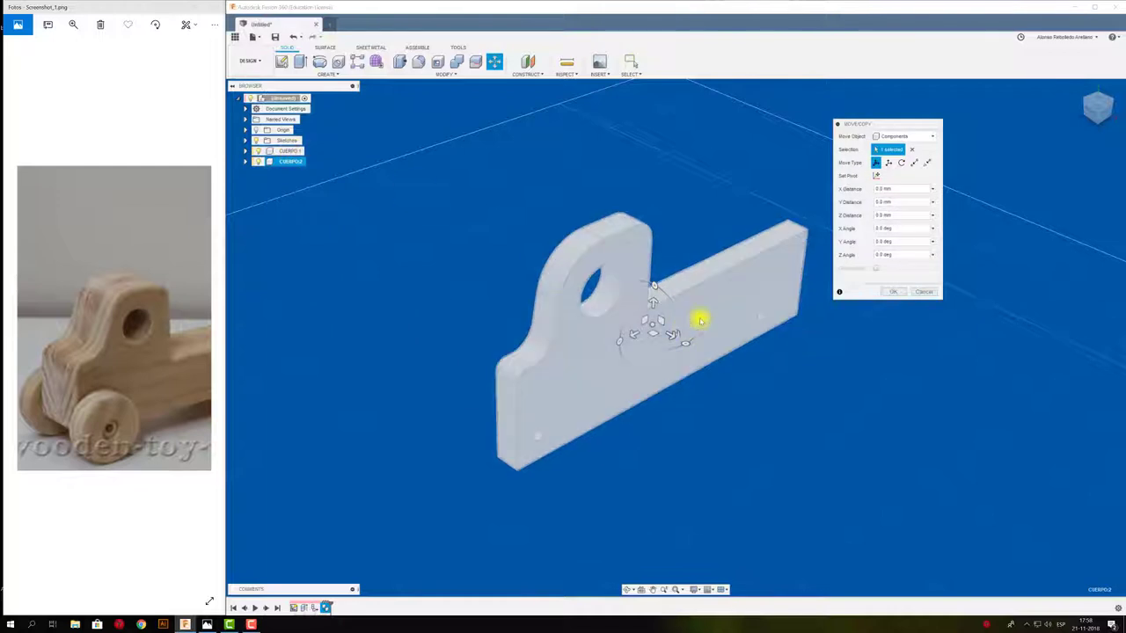
drag(673, 329, 645, 319)
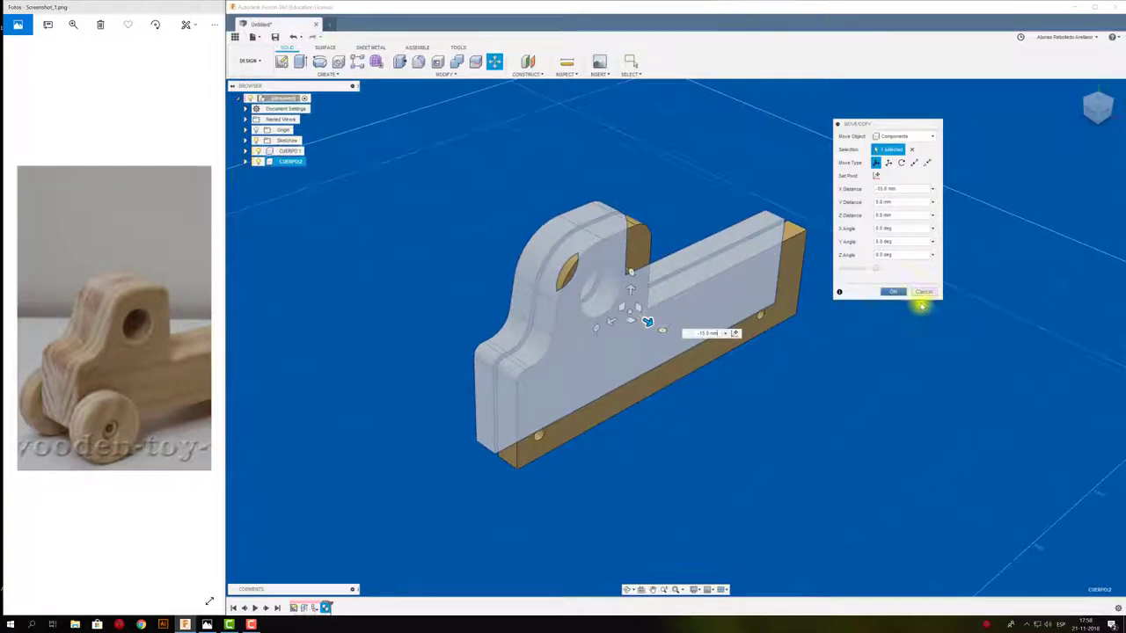
click(896, 293)
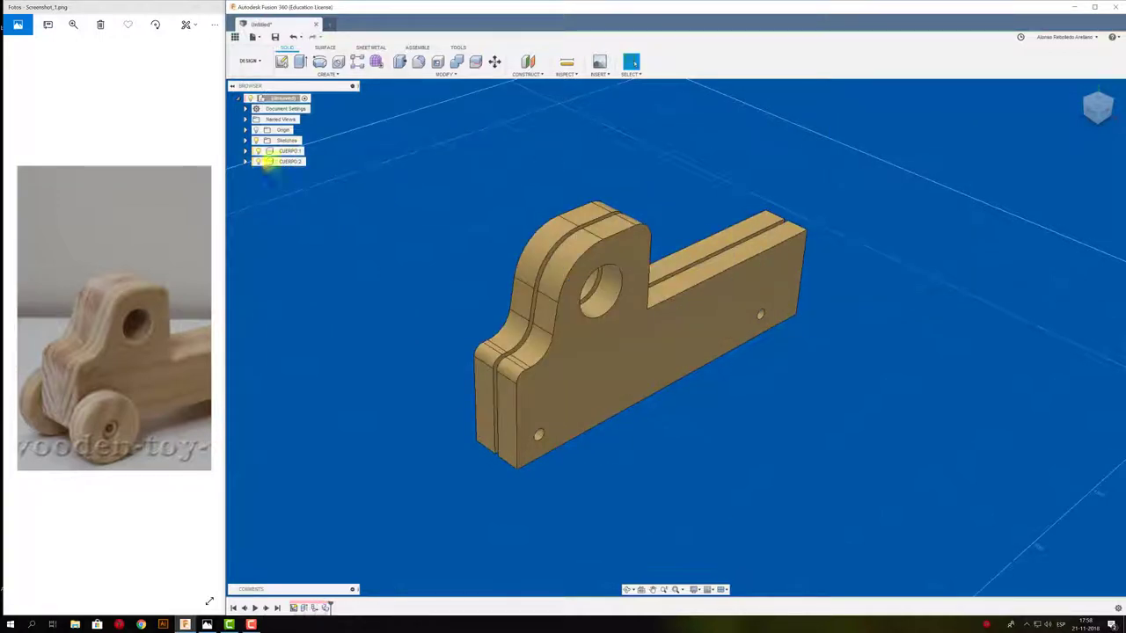
Delete the extra CUERPO:2 body from the browser.
click(291, 162)
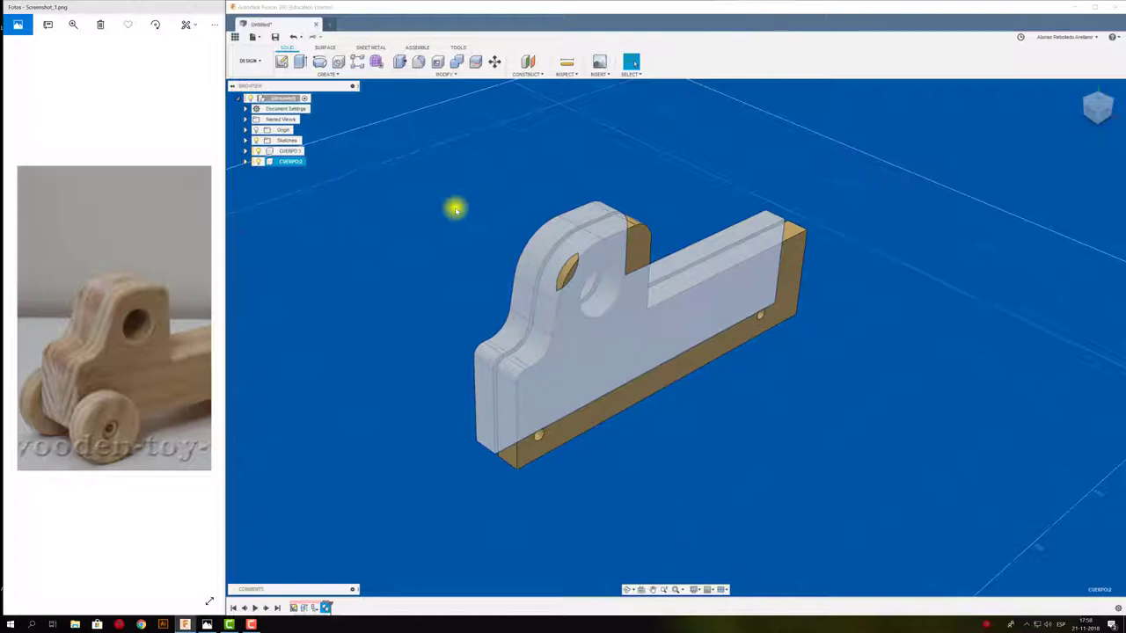
right_click(292, 163)
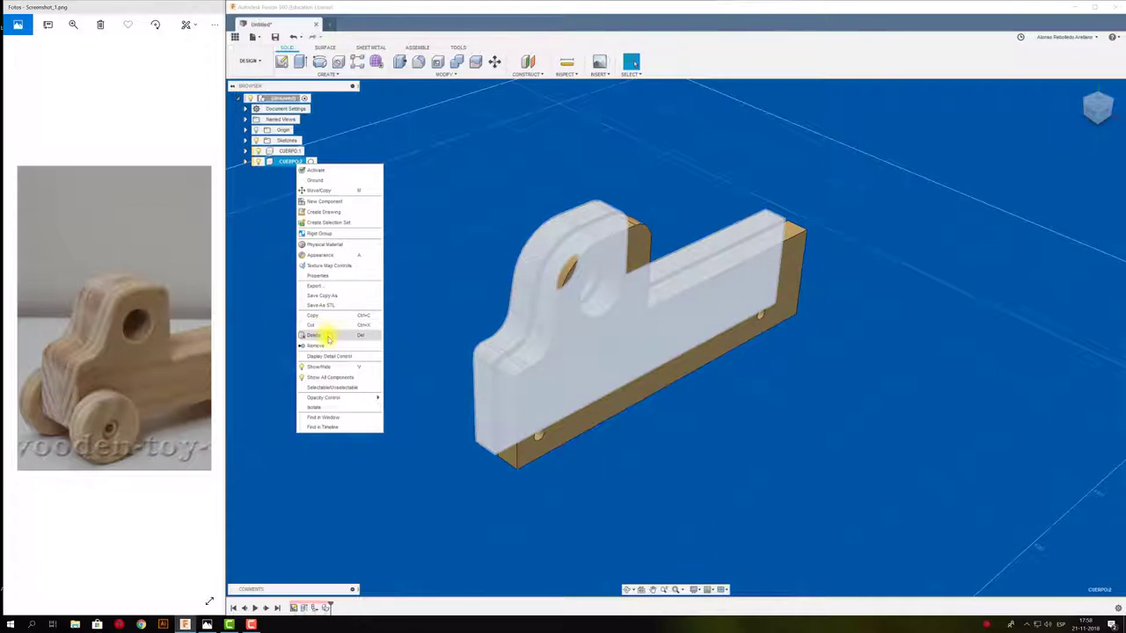
click(324, 334)
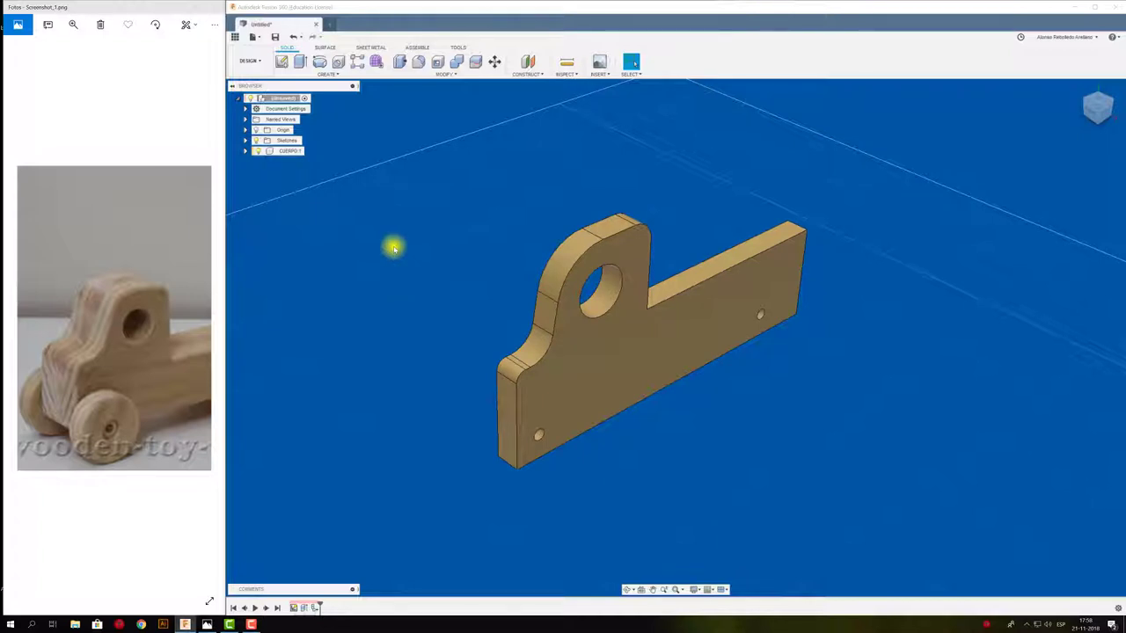
Mirror the CUERPO:1 component across its back face to create CUERPO(Mirror):1.
click(333, 74)
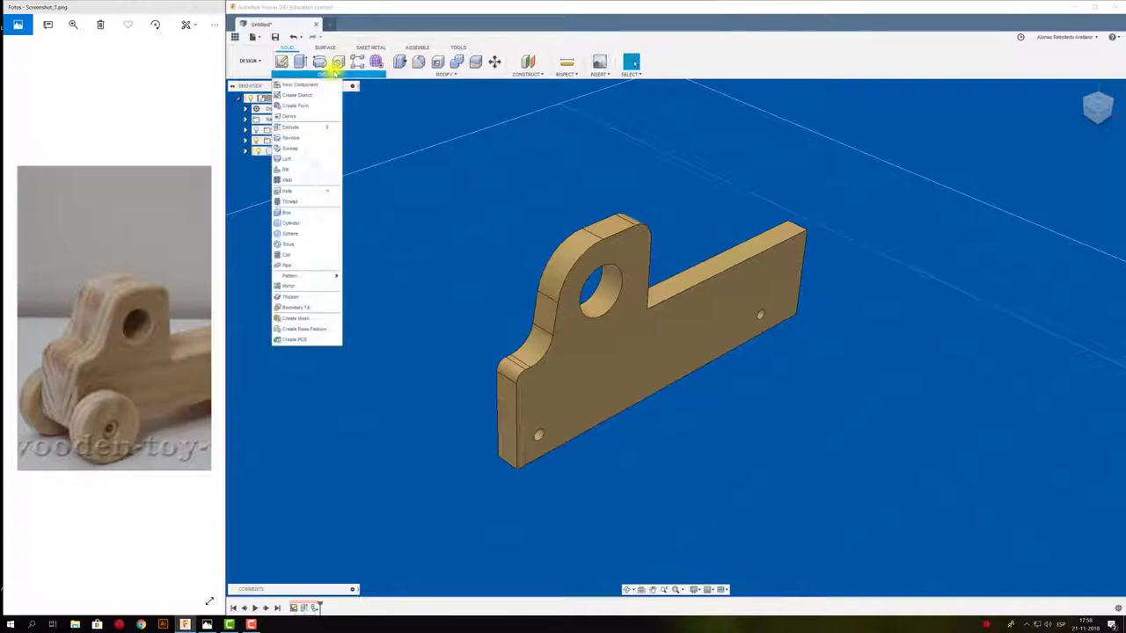
click(310, 285)
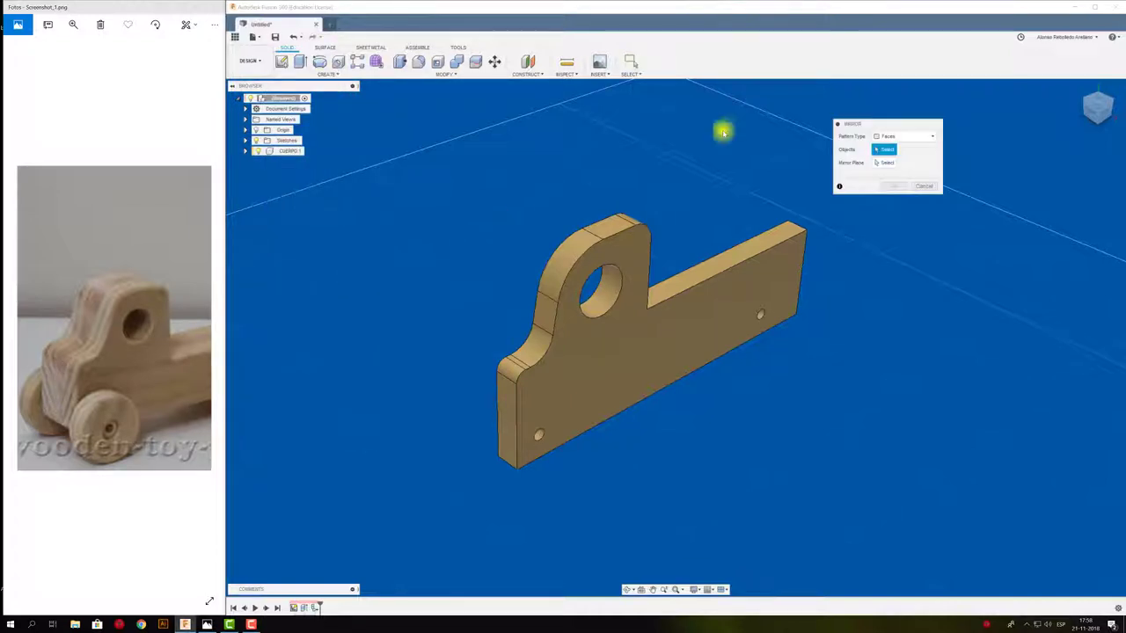
click(915, 136)
click(895, 181)
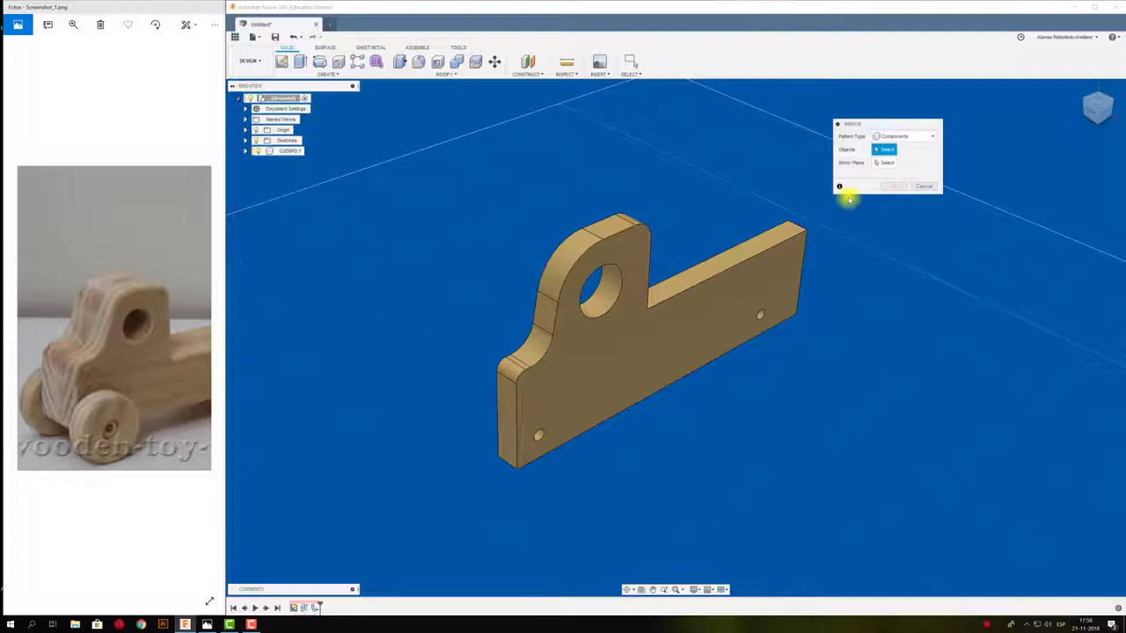
click(627, 357)
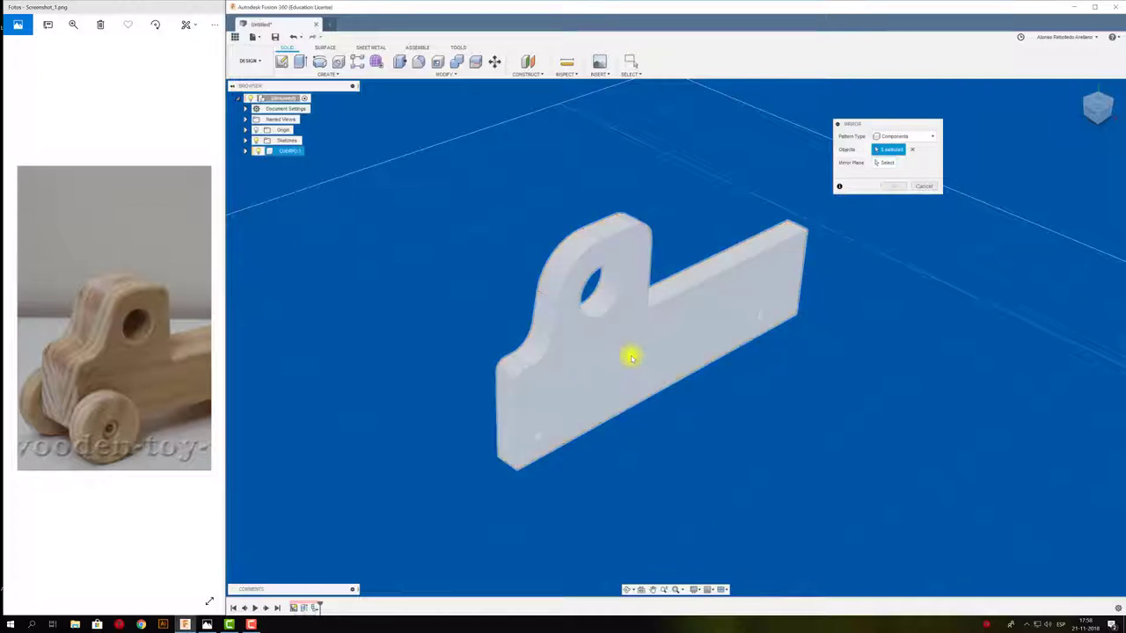
click(887, 165)
mouse_move(452, 296)
shift+middle_down()
mouse_move(469, 329)
mouse_move(621, 316)
mouse_move(645, 294)
shift+middle_up()
click(645, 293)
click(894, 185)
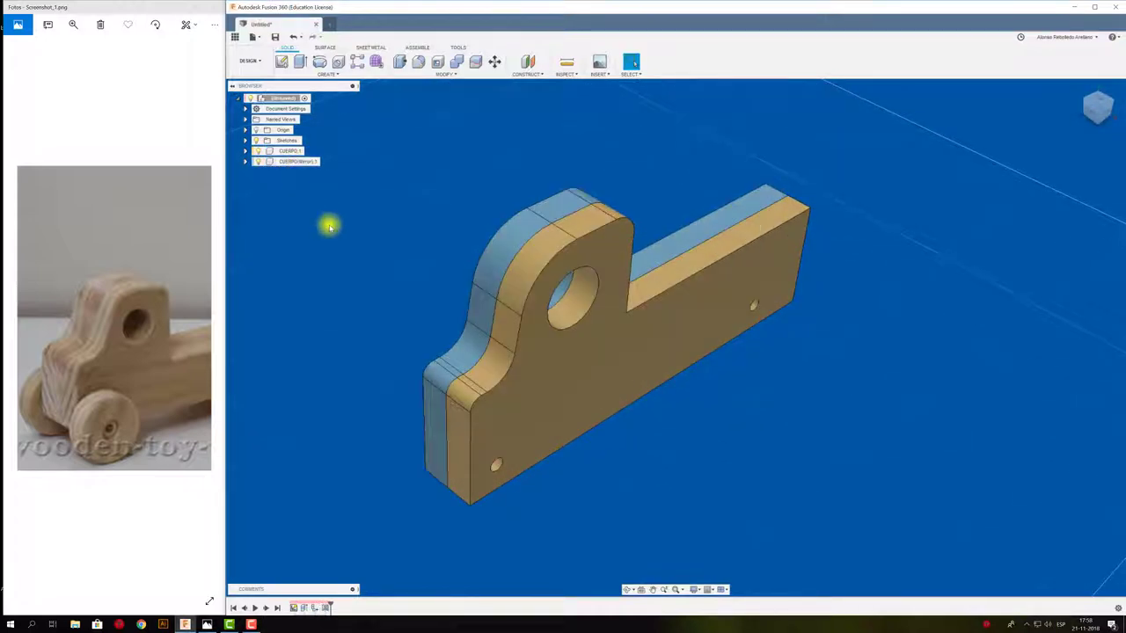
Turn off Display Component Colors to show the wood, then select the mirrored component.
click(565, 75)
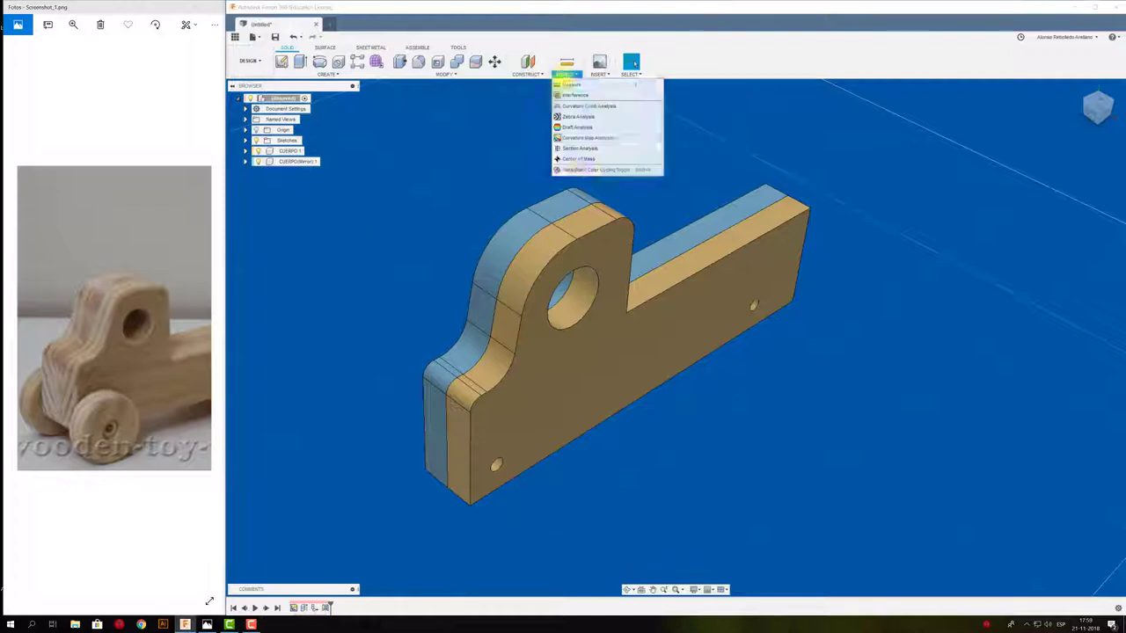
click(572, 161)
shift+middle_drag(453, 172, 540, 220)
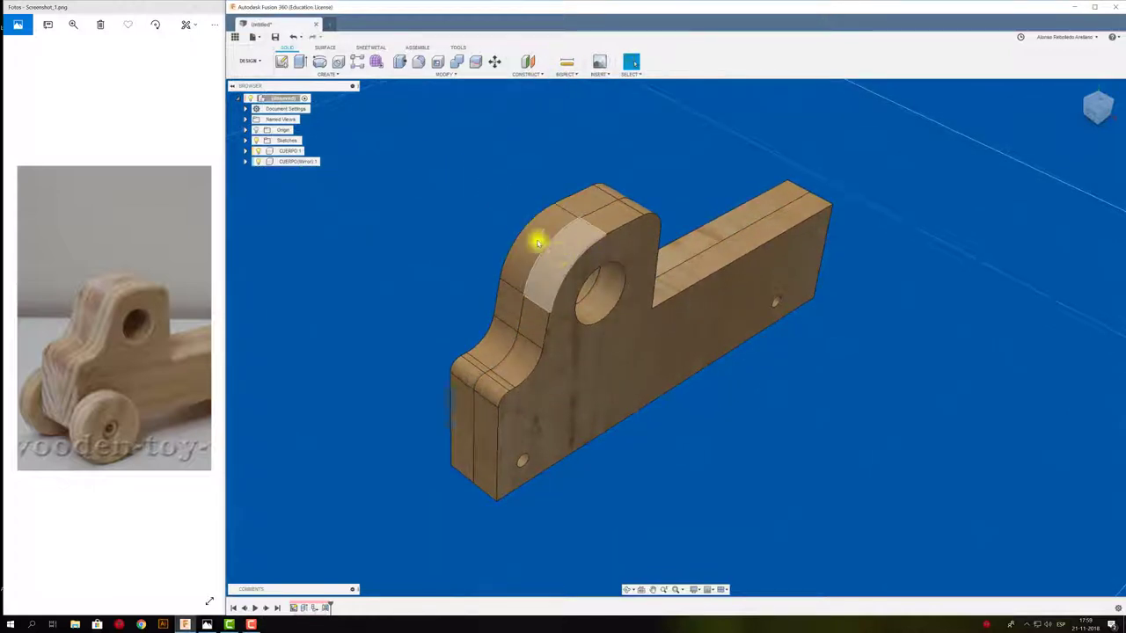
click(293, 163)
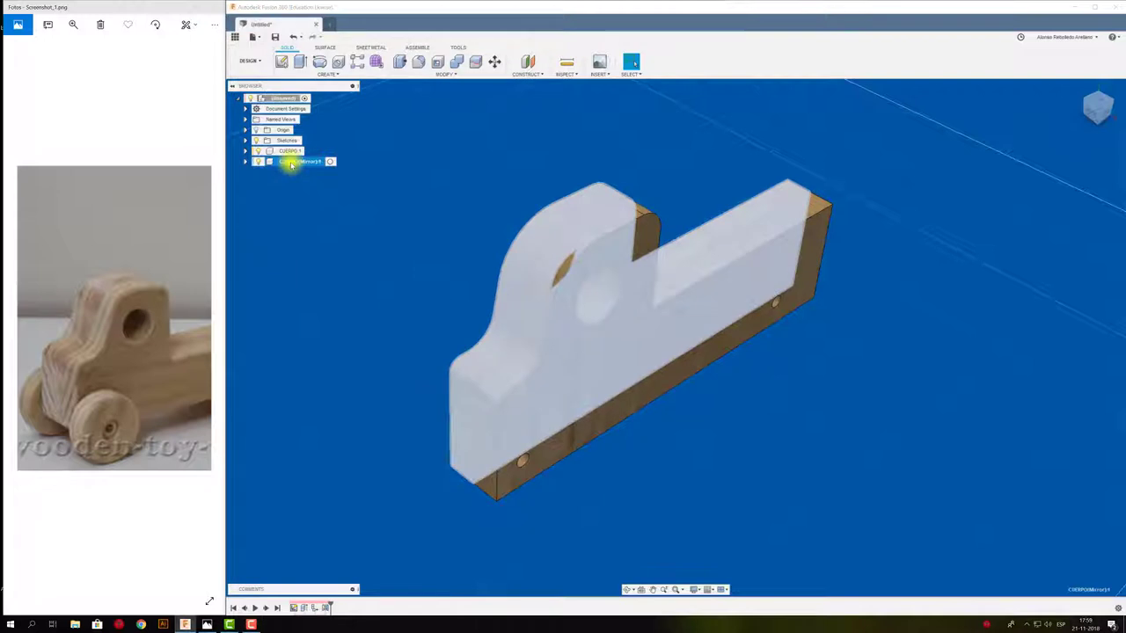
Drag the Wood (Oak) physical material onto the CUERPO(Mirror):1 half.
right_click(293, 163)
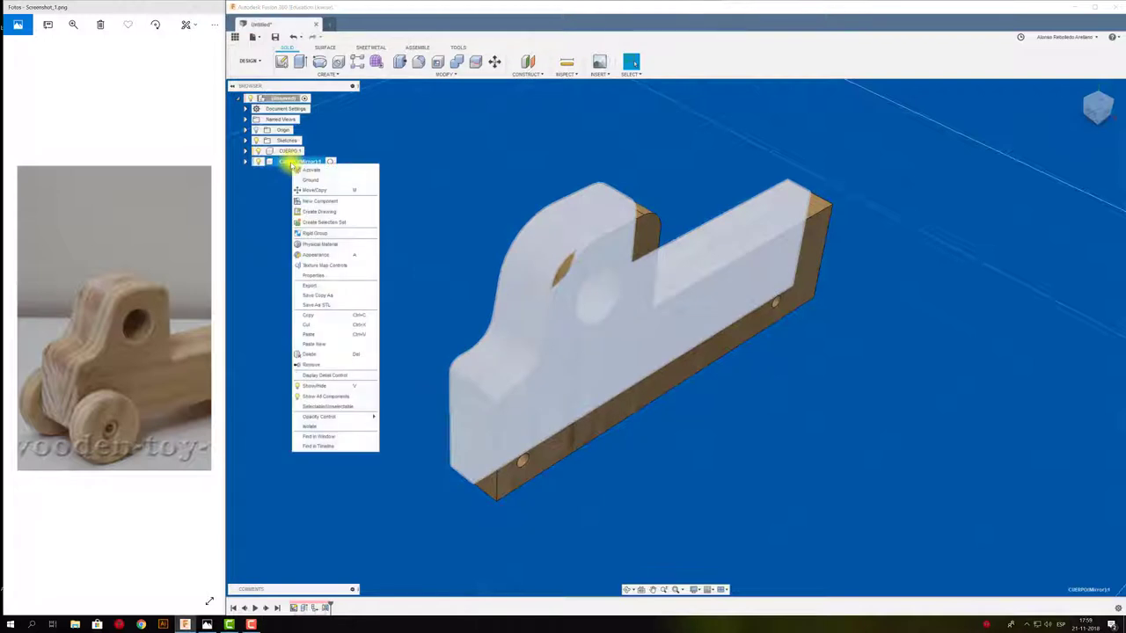
click(335, 244)
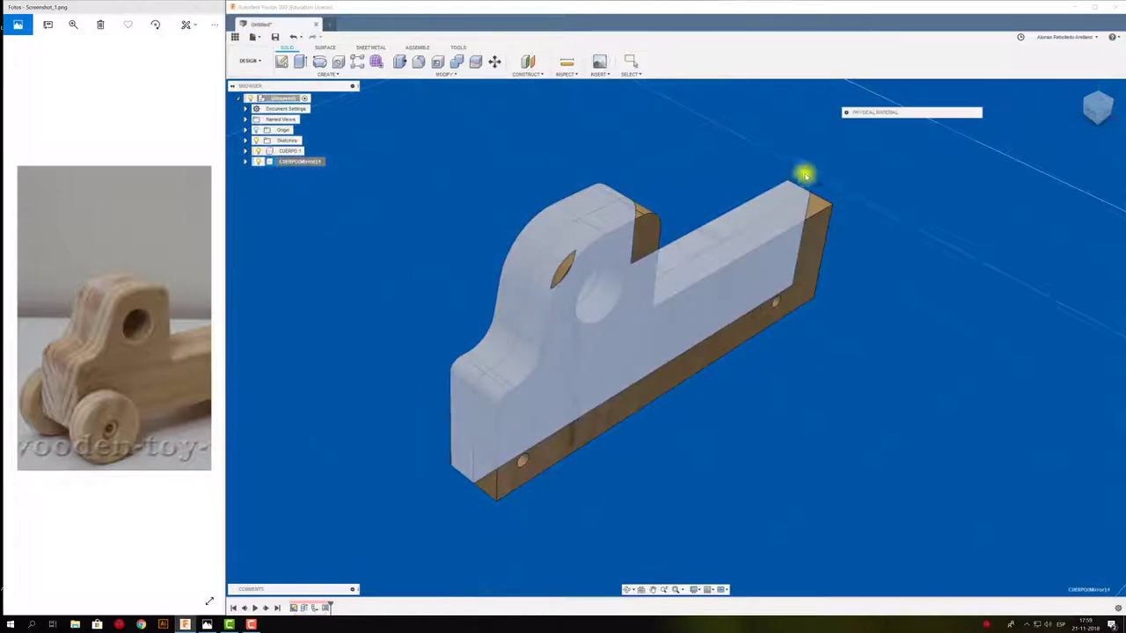
scroll(910, 354, down, 3)
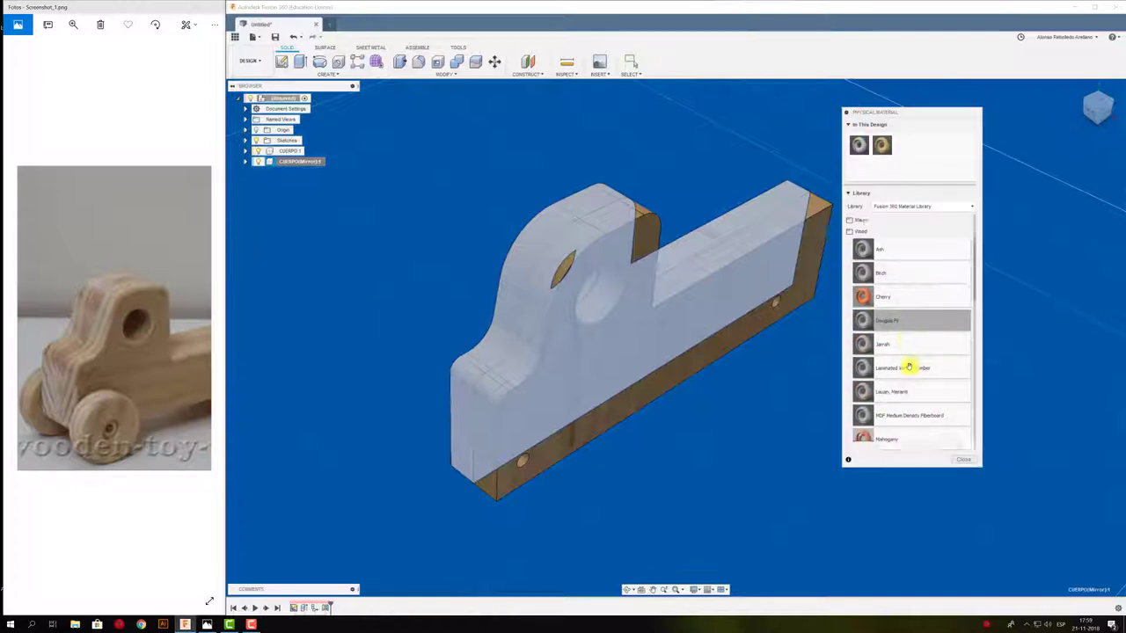
scroll(909, 370, down, 2)
scroll(907, 367, down, 2)
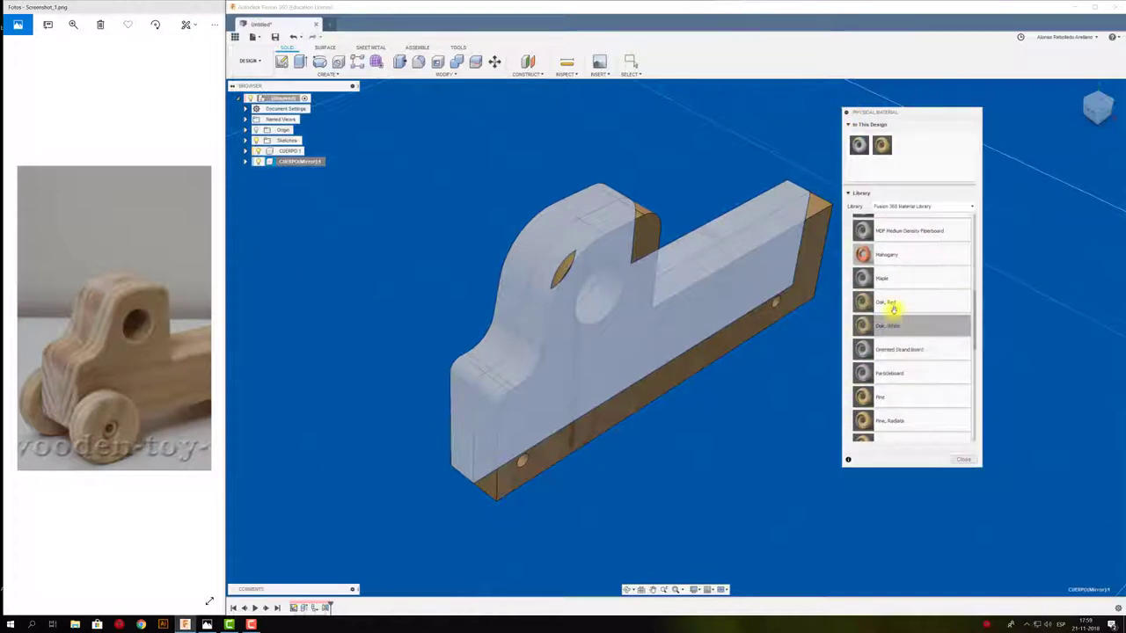
drag(890, 301, 882, 331)
scroll(882, 369, down, 2)
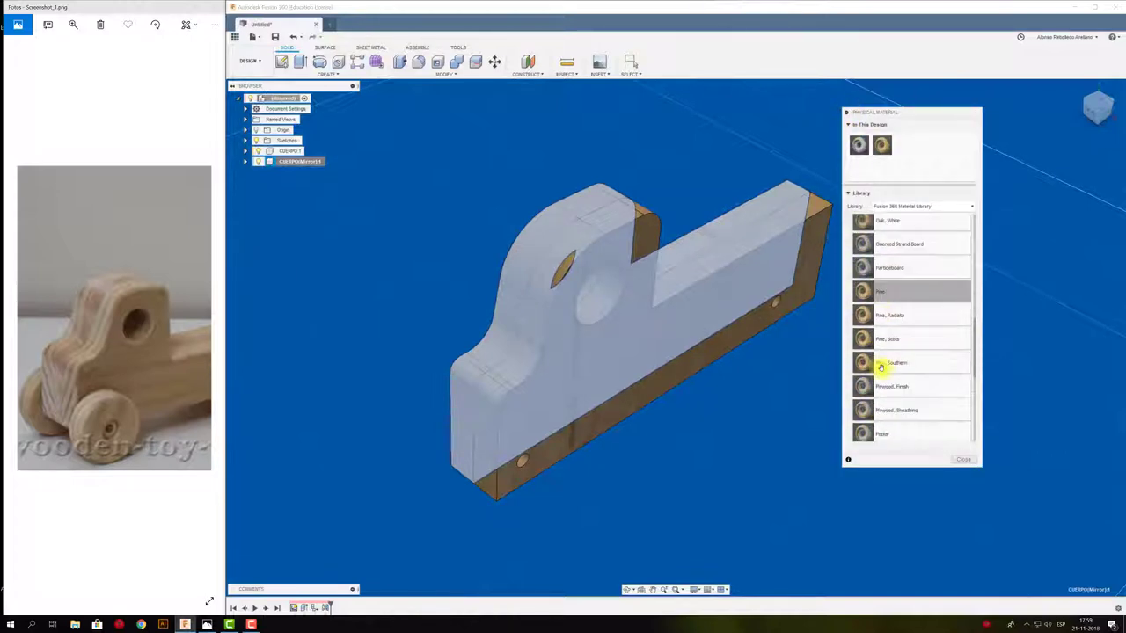
scroll(882, 369, down, 2)
scroll(881, 368, down, 1)
scroll(881, 368, down, 1)
scroll(882, 369, down, 1)
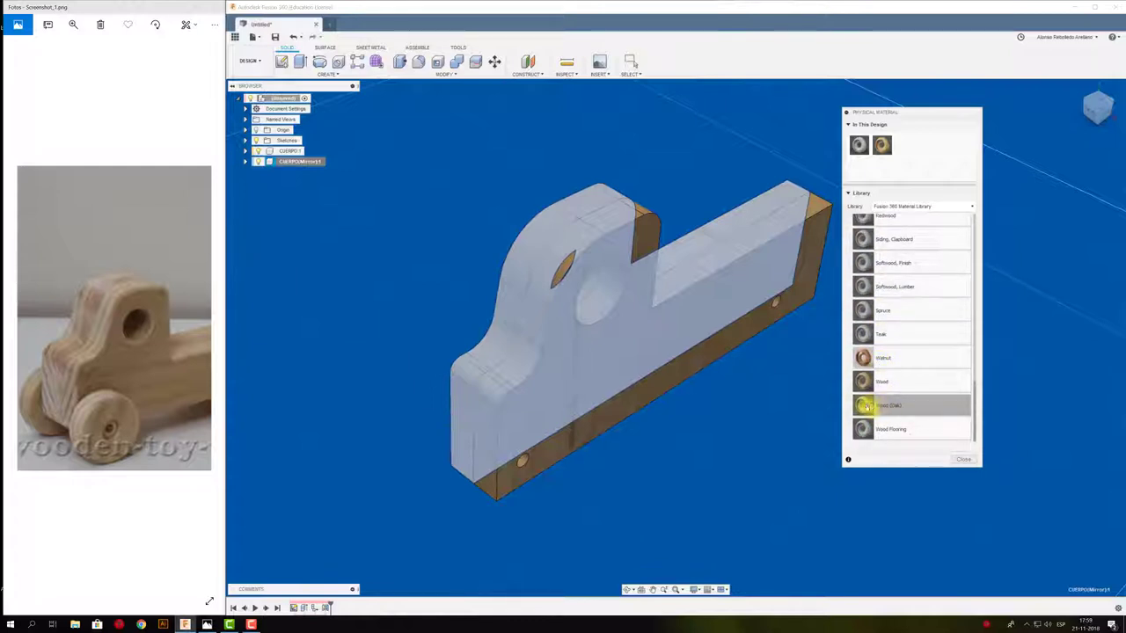
mouse_move(864, 405)
mouse_down()
mouse_move(570, 172)
mouse_move(486, 171)
mouse_up()
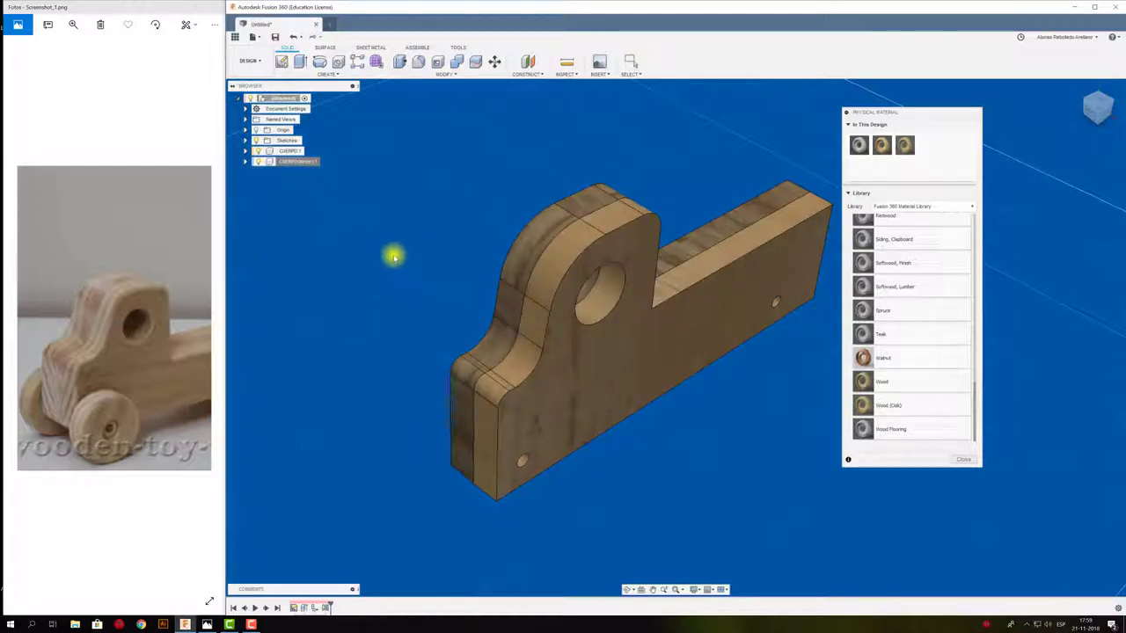
Collapse the material library and select both CUERPO(Mirror):1 and CUERPO:1.
shift+middle_drag(435, 236, 364, 200)
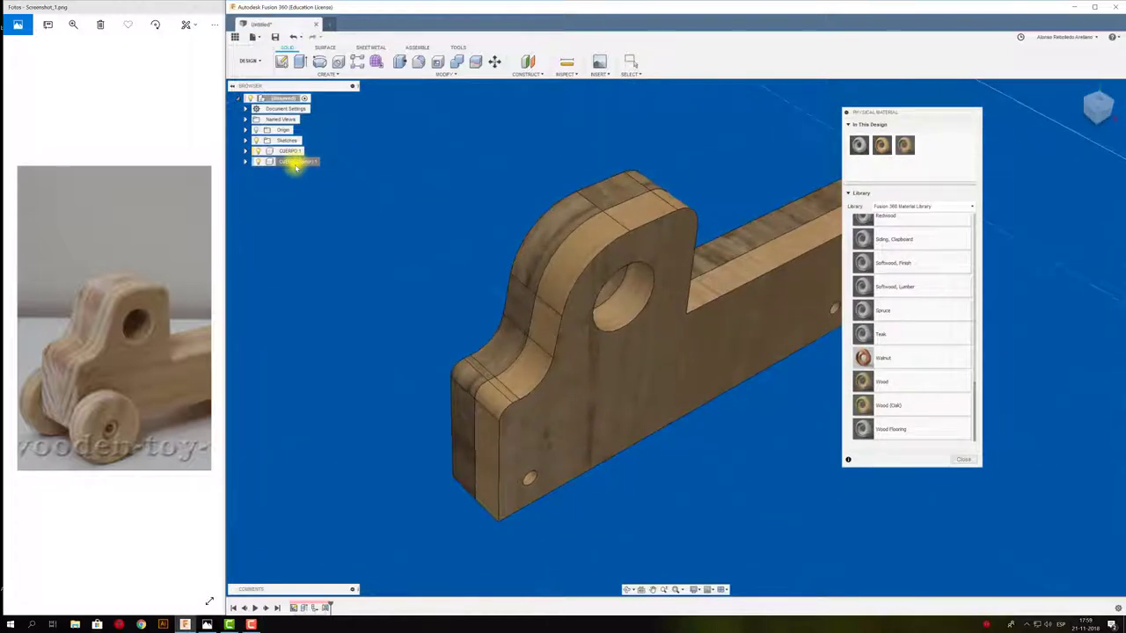
click(296, 161)
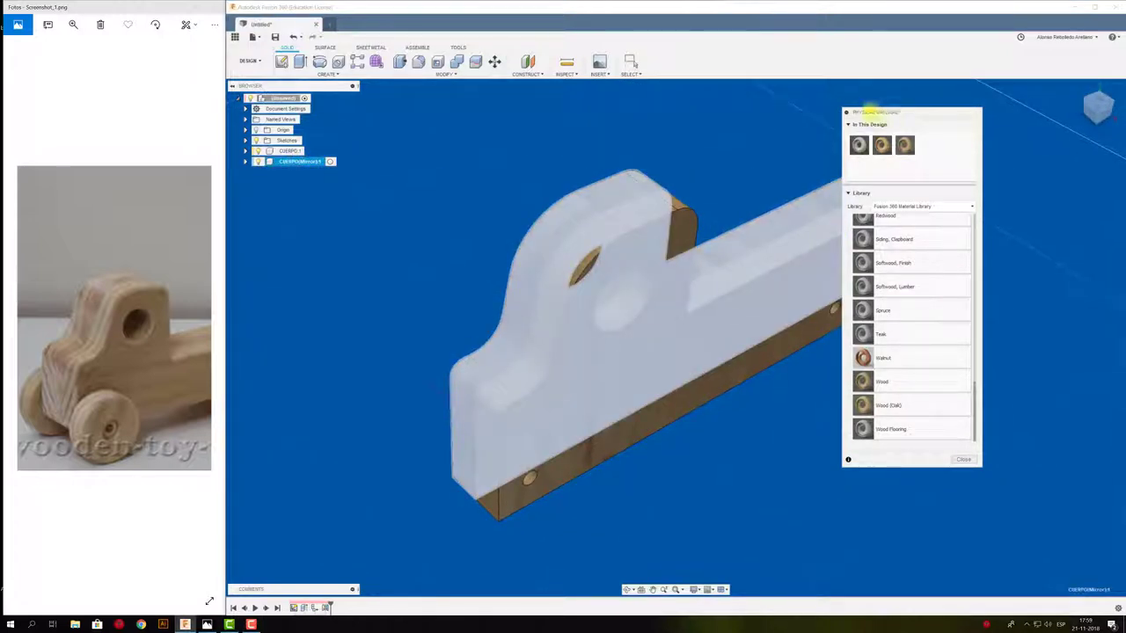
click(850, 112)
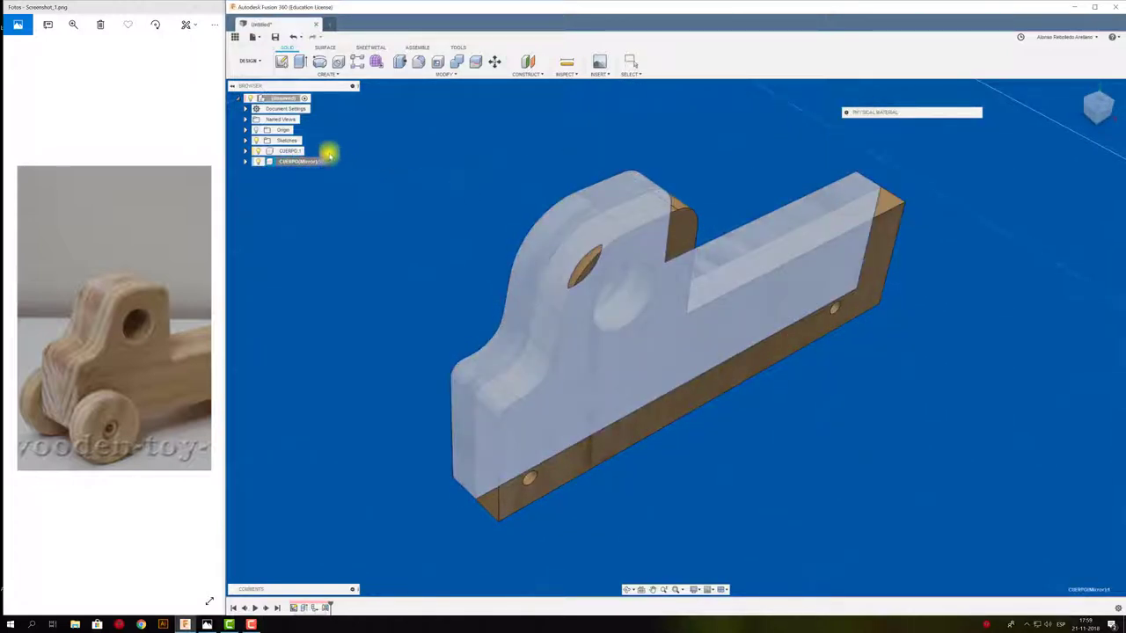
click(299, 161)
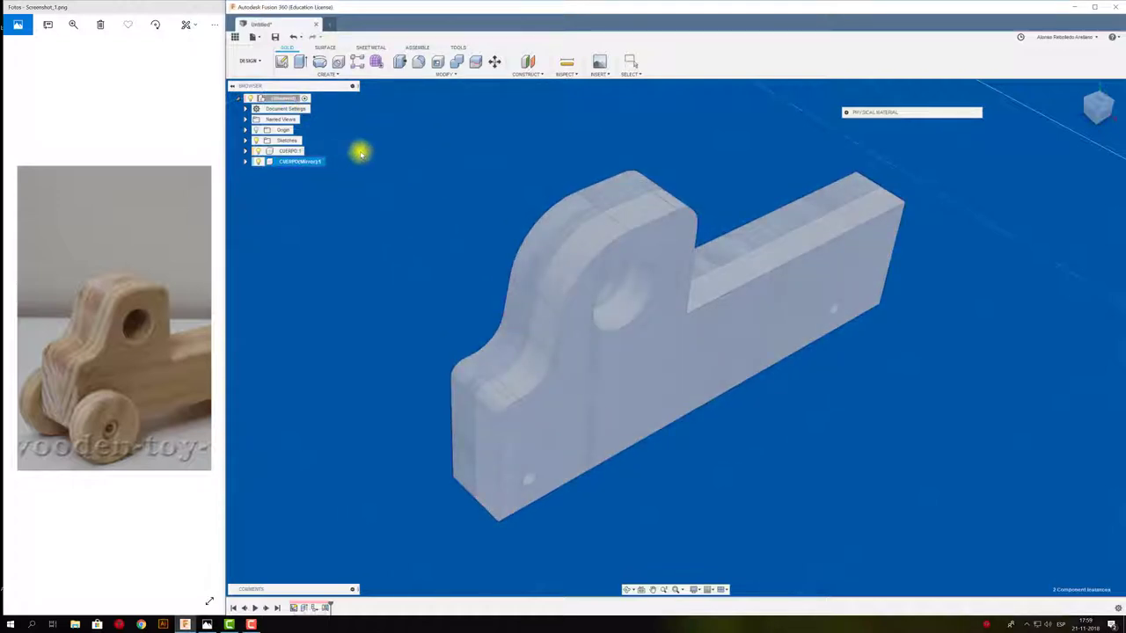
ctrl+click(290, 151)
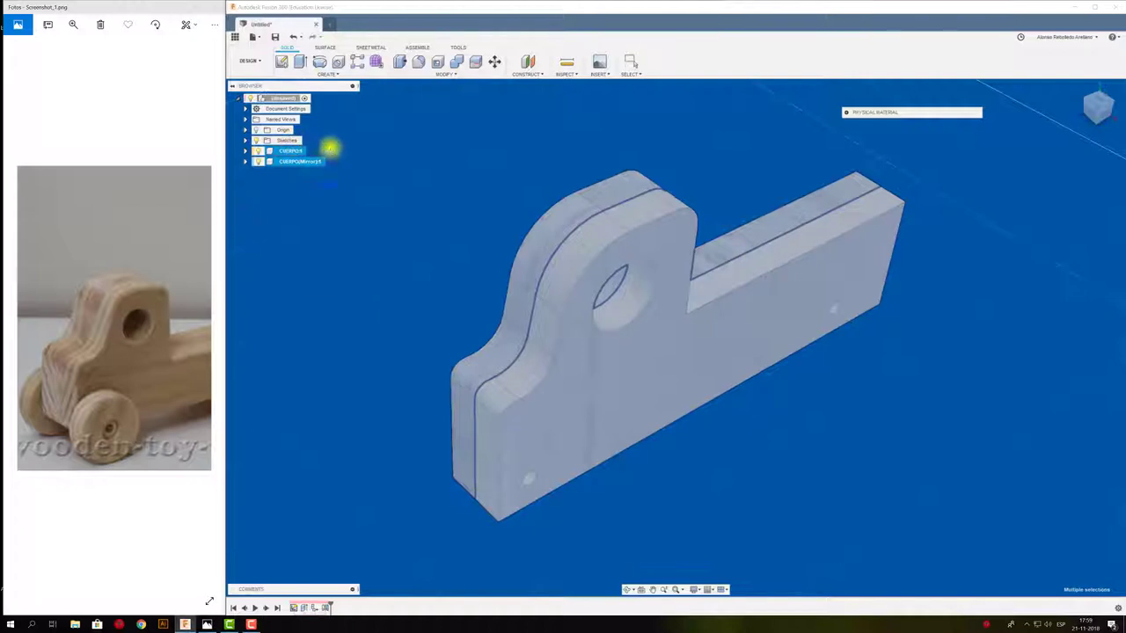
drag(898, 113, 904, 109)
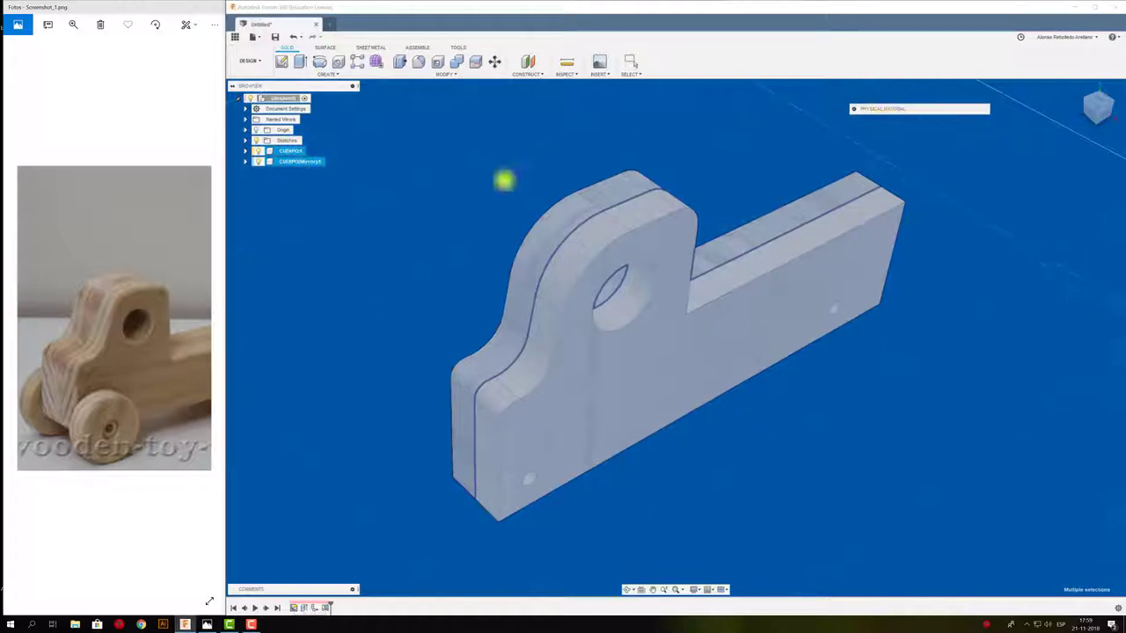
Check CUERPO(Mirror):1's Properties to confirm its Wood (Oak) material, then deselect it.
right_click(292, 161)
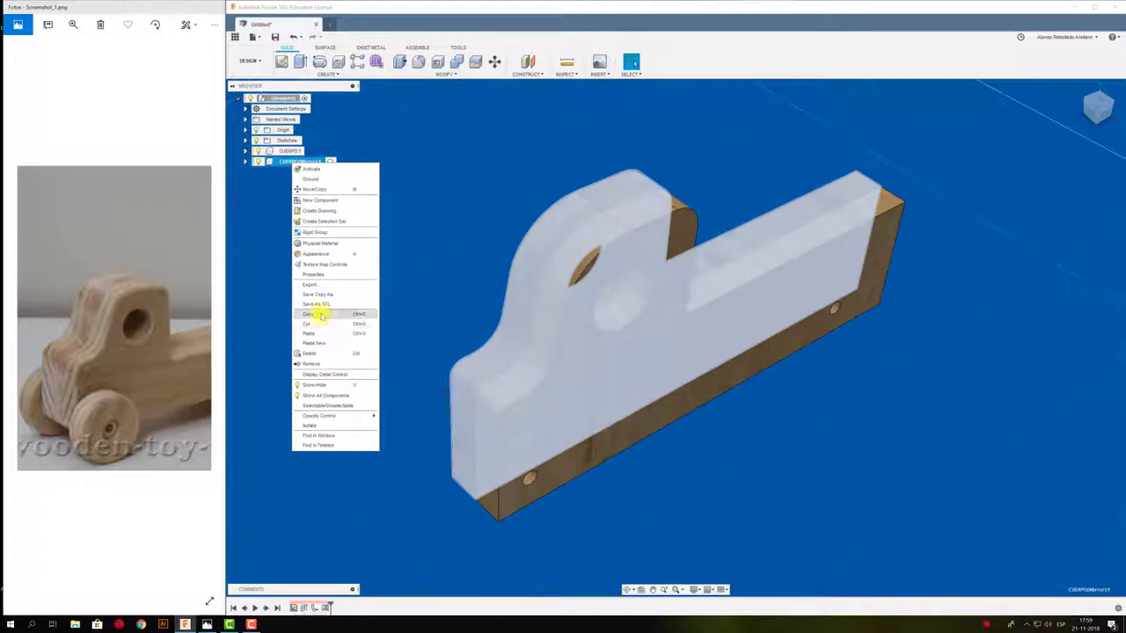
click(323, 276)
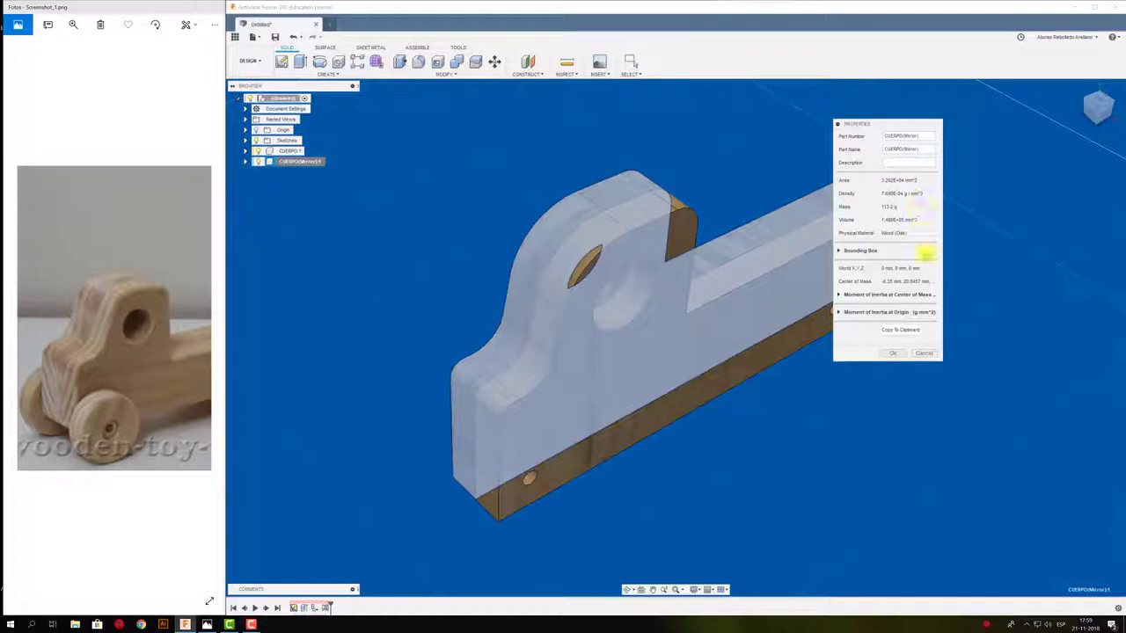
click(925, 354)
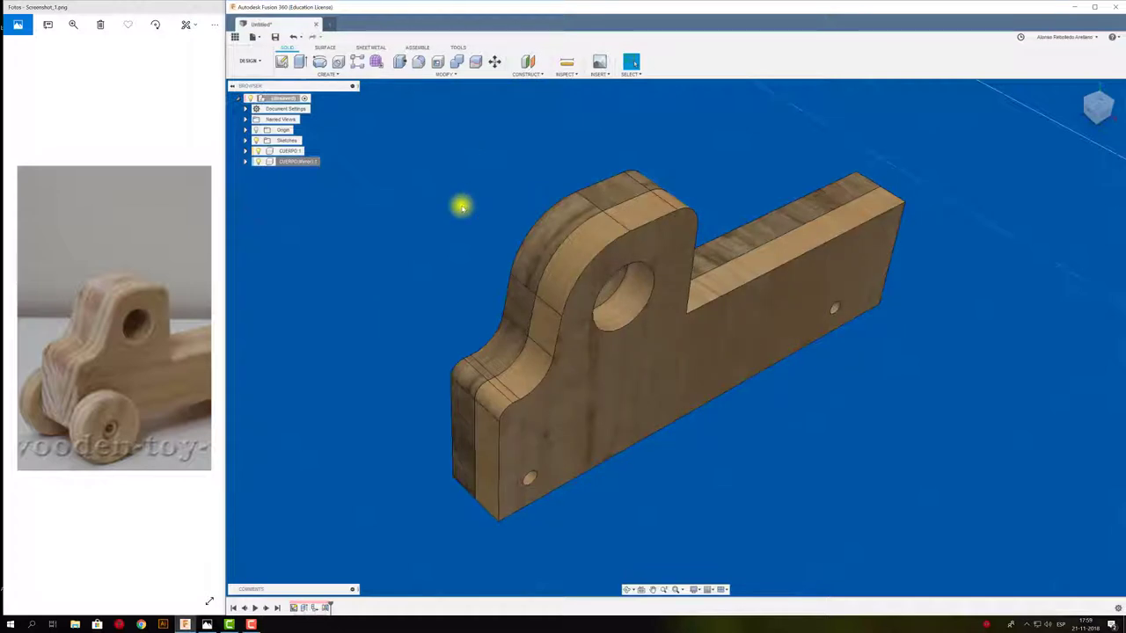
click(301, 161)
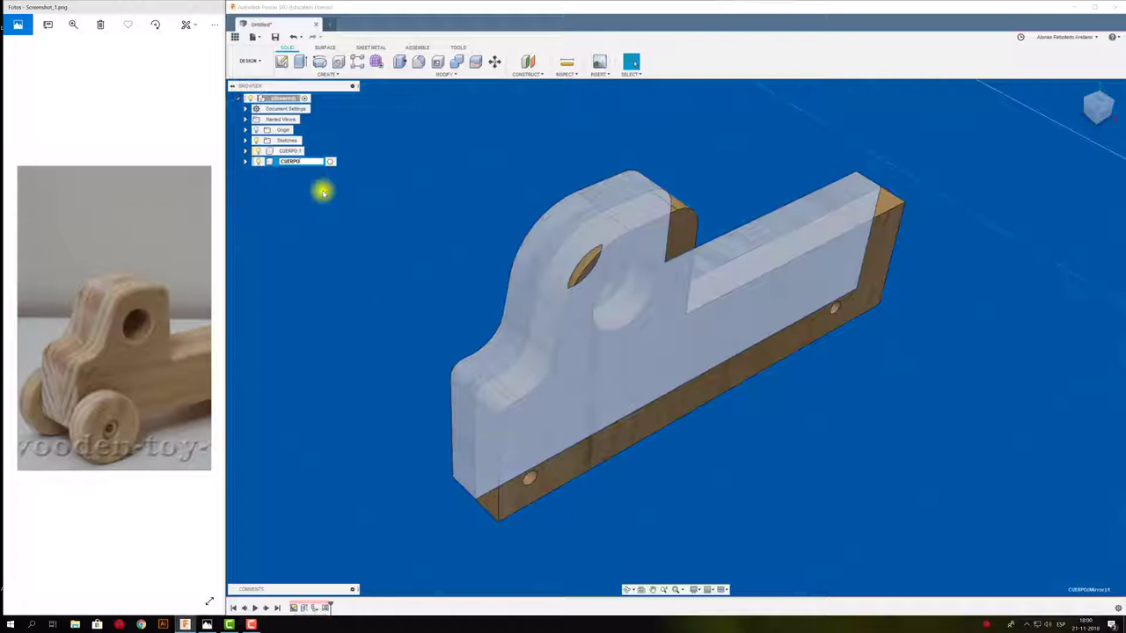
text(2:1)
click(322, 192)
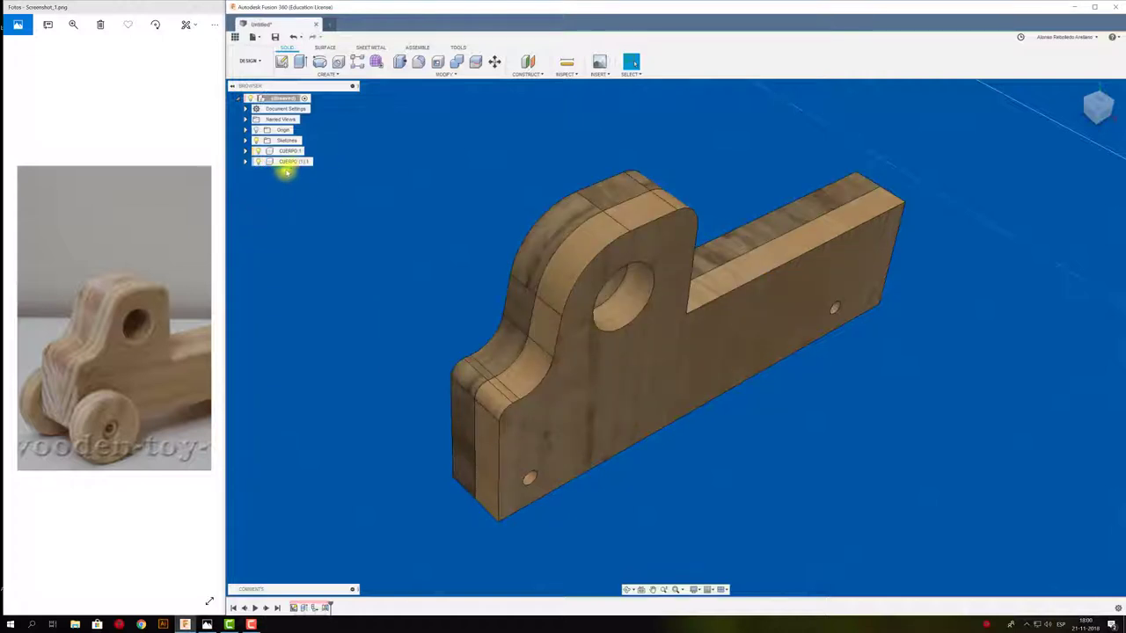
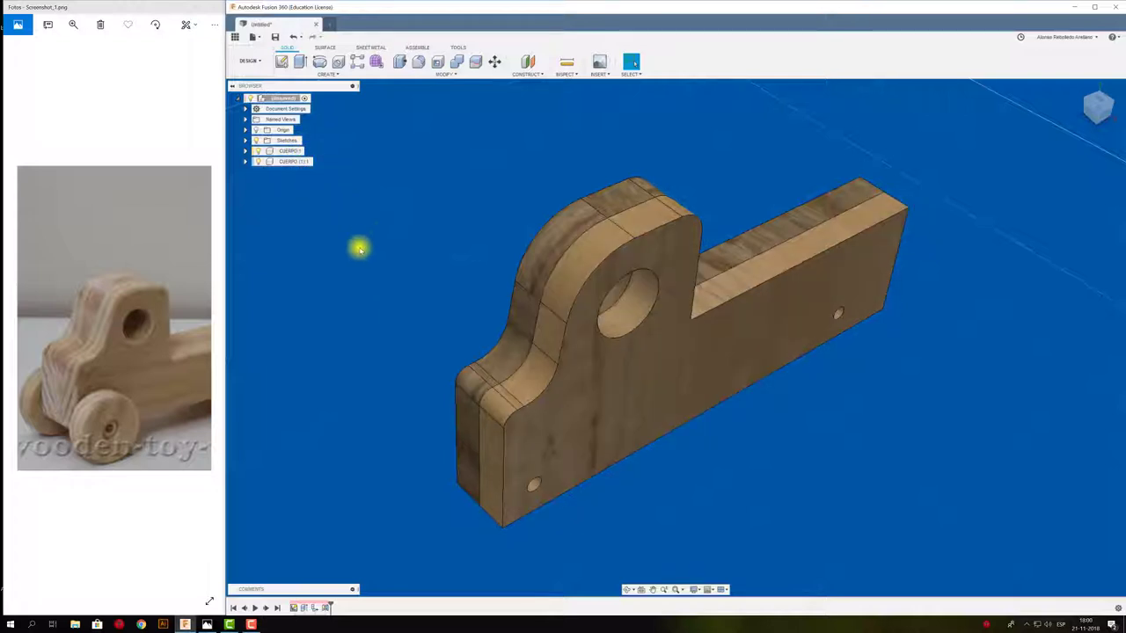
Move the CUERPO 1 body −65 mm along X with Move/Copy (M).
click(293, 151)
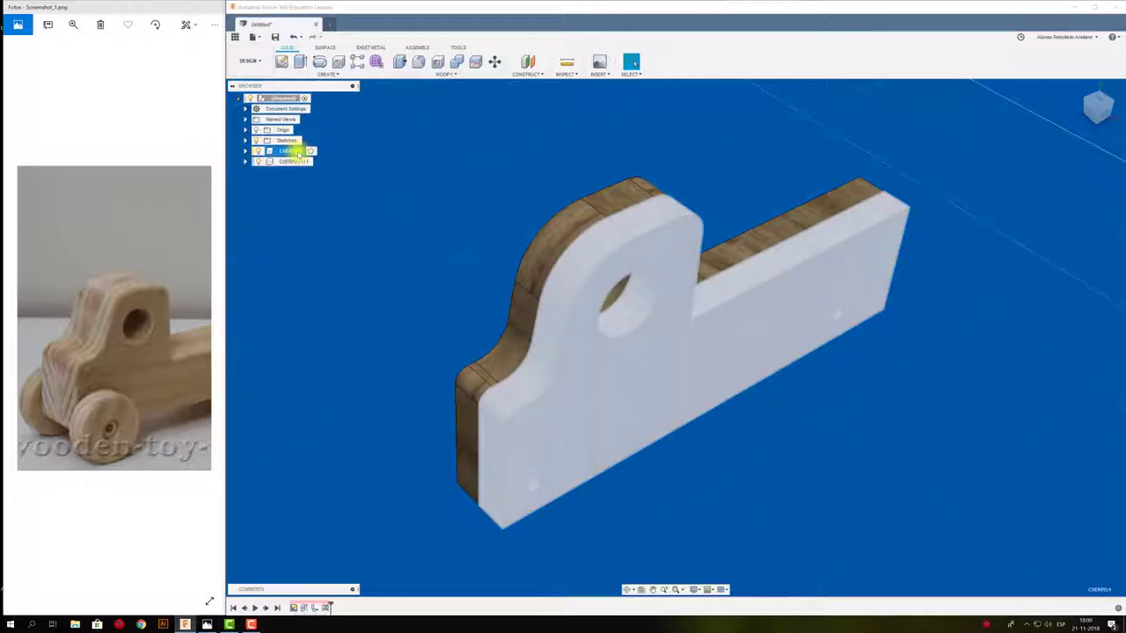
key(m)
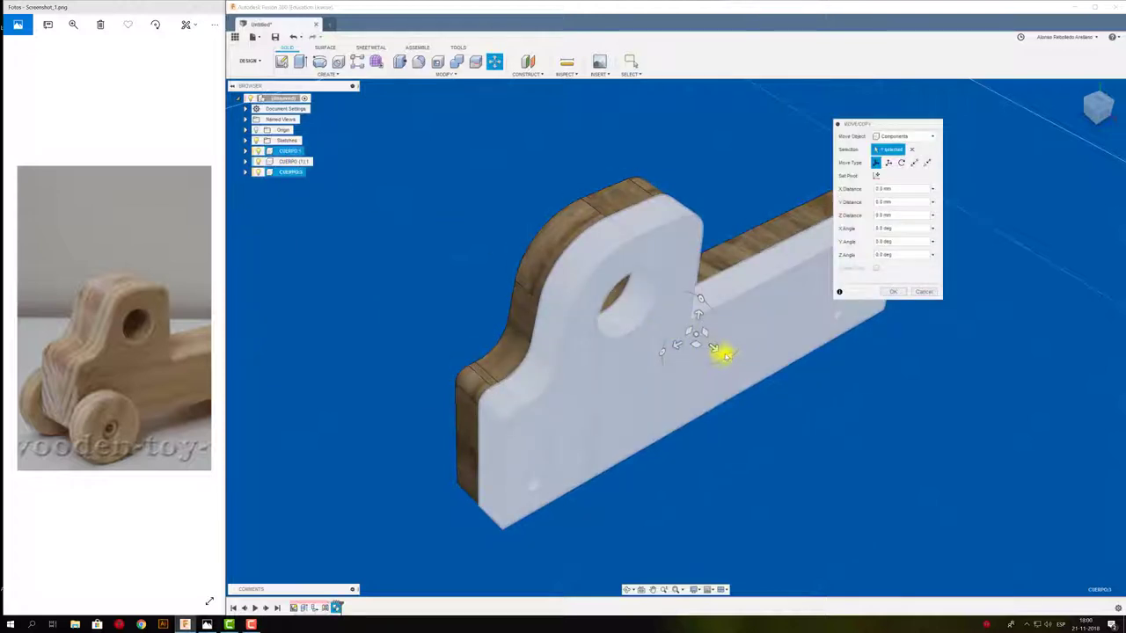
drag(720, 352, 595, 256)
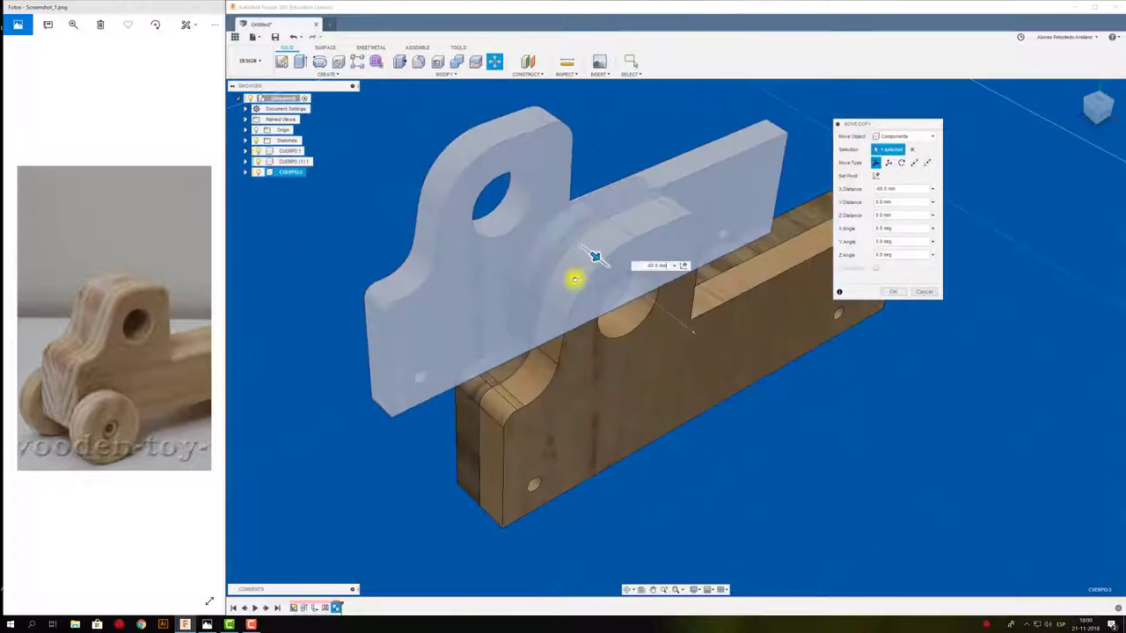
click(894, 292)
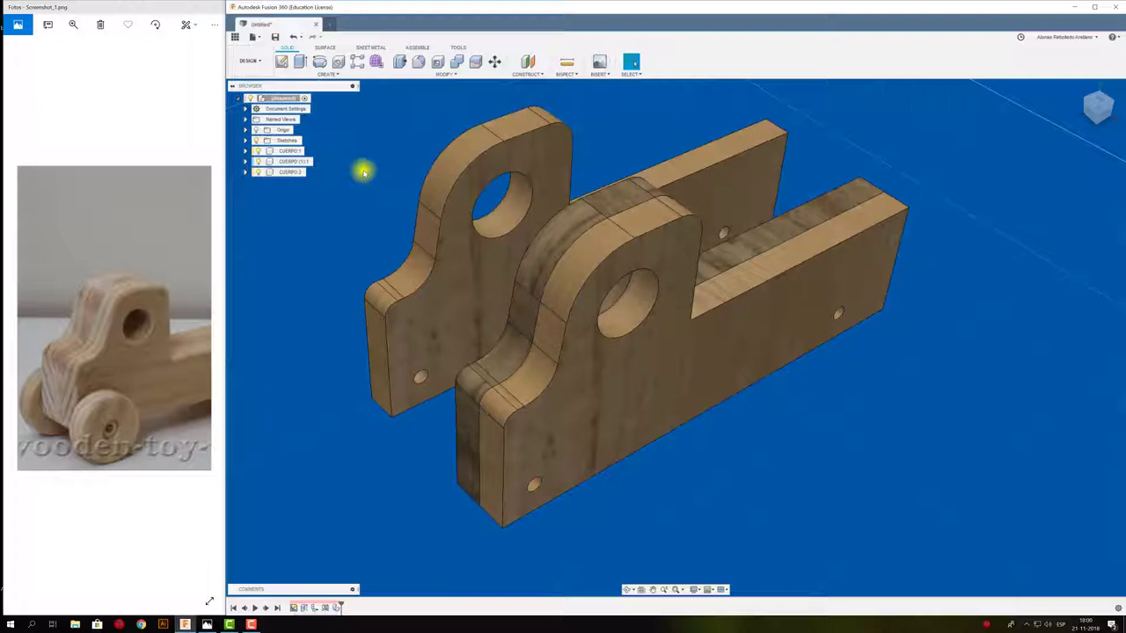
Joint the moved layer's hole to the matching hole on the other layer, then drag to test it.
key(j)
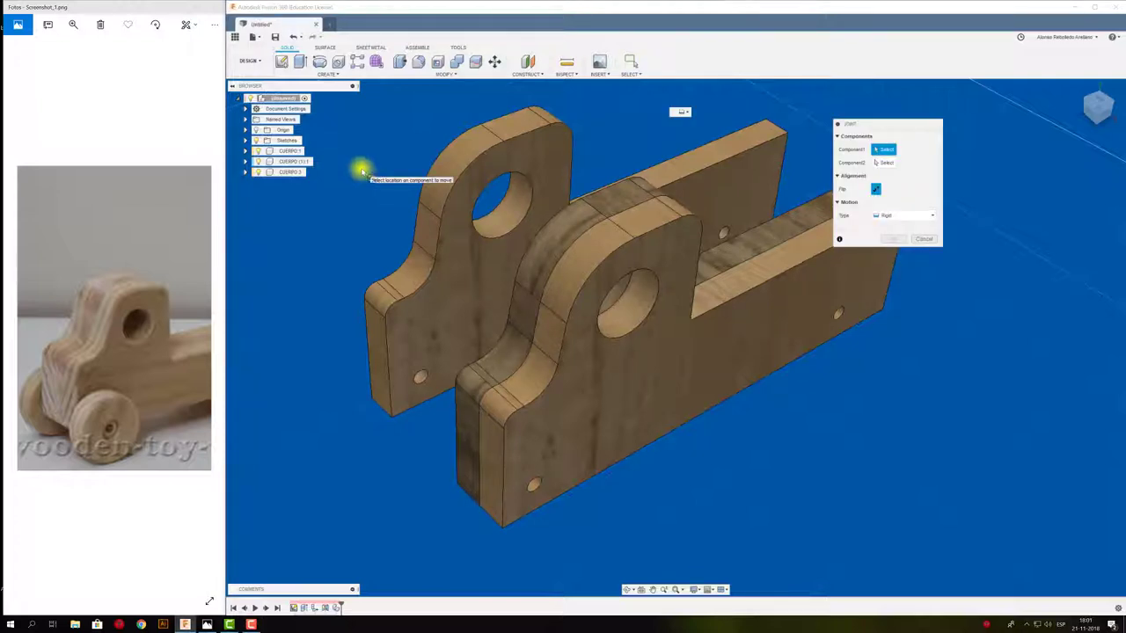
click(531, 182)
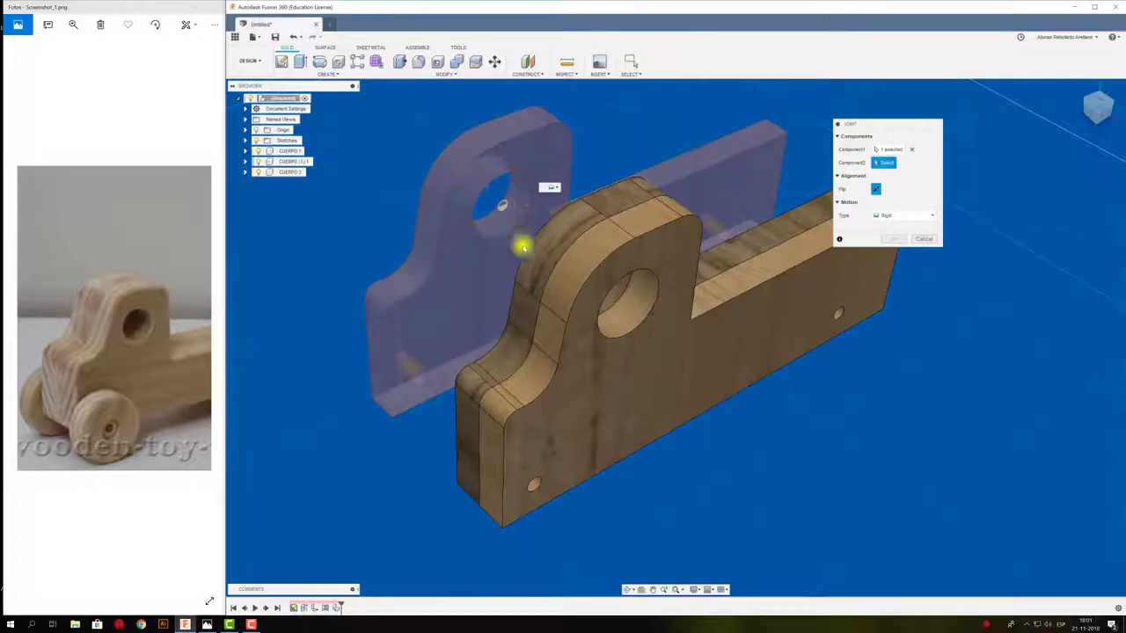
mouse_move(523, 247)
shift+middle_down()
mouse_move(678, 311)
mouse_move(751, 297)
shift+middle_up()
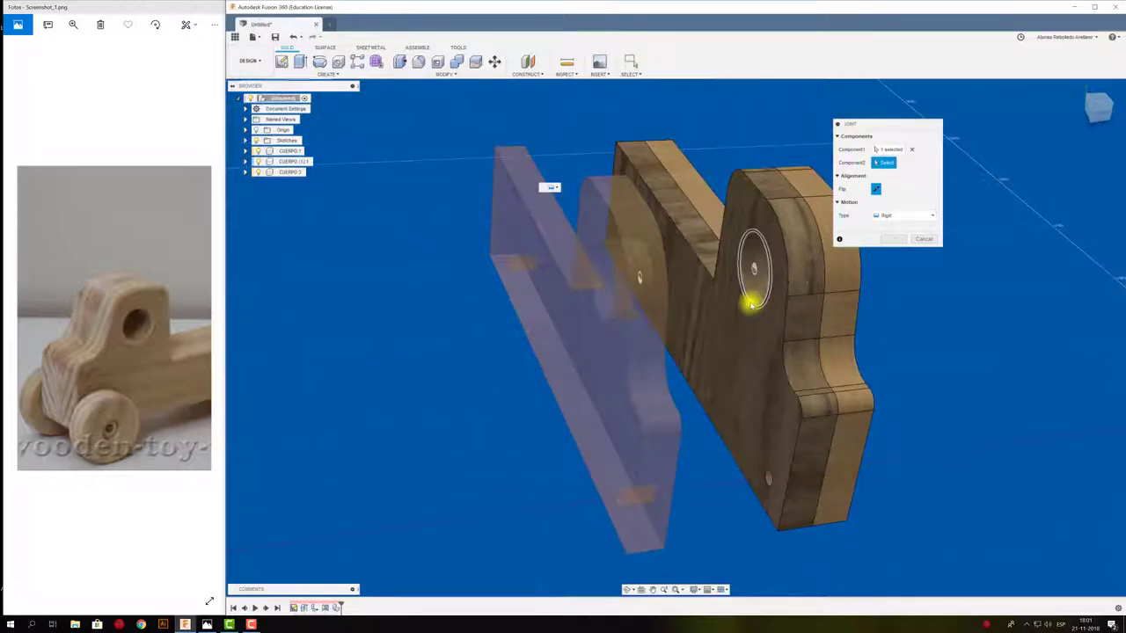
click(751, 303)
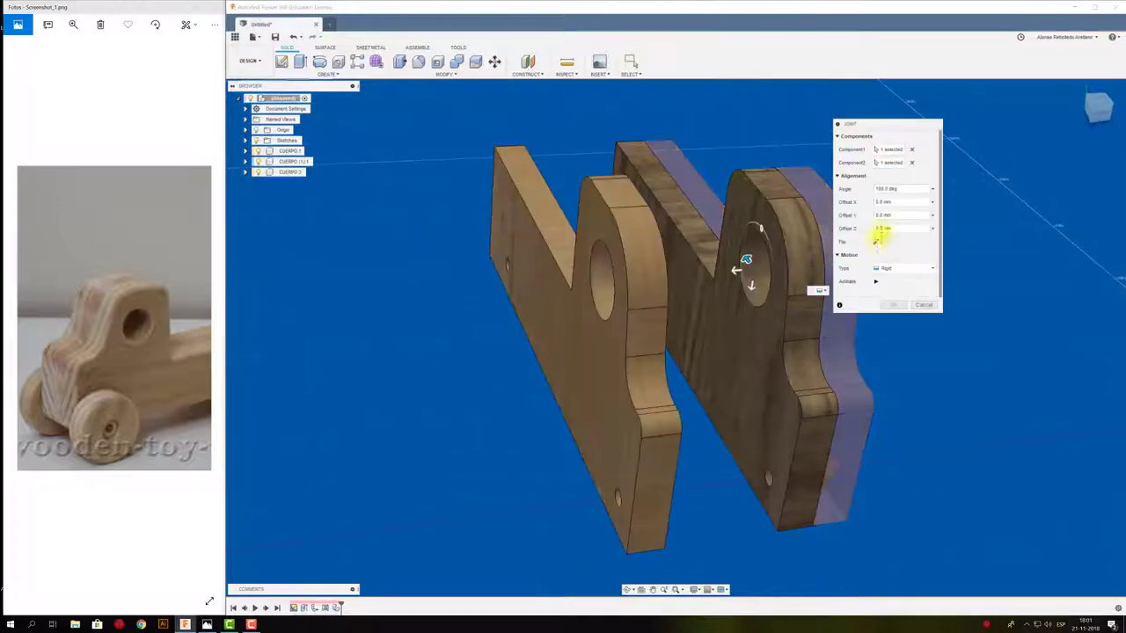
click(893, 305)
shift+middle_drag(515, 258, 458, 230)
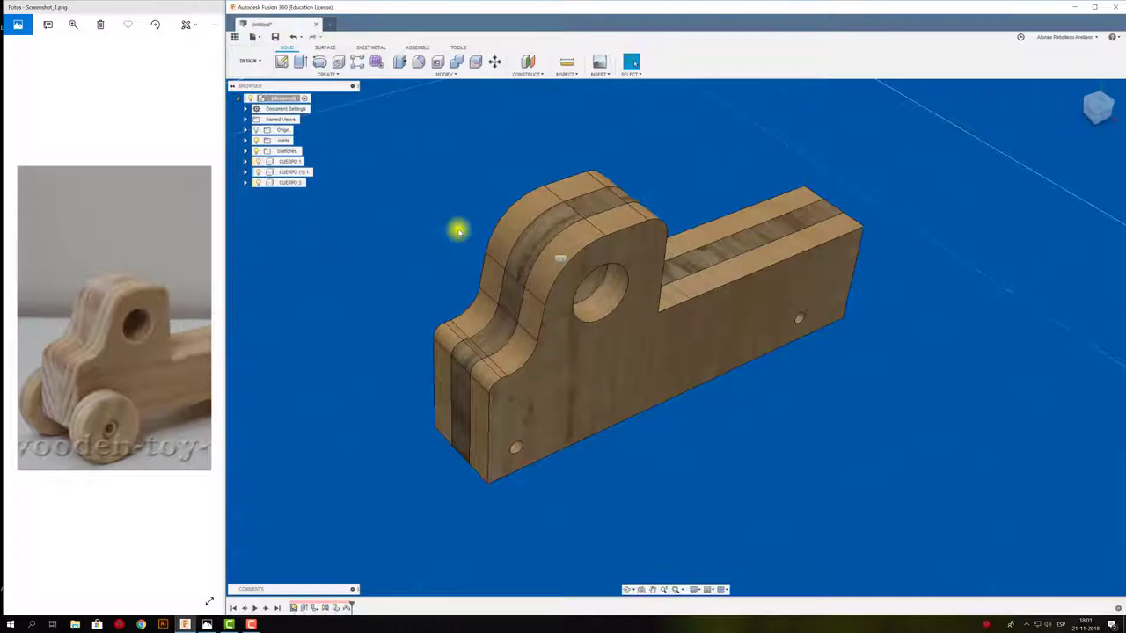
shift+middle_drag(458, 230, 608, 389)
mouse_move(608, 389)
mouse_down()
mouse_move(847, 317)
mouse_move(784, 259)
mouse_move(701, 295)
mouse_up()
Restore the layer's joined position and drag the front layer to check whether it's fixed.
click(682, 60)
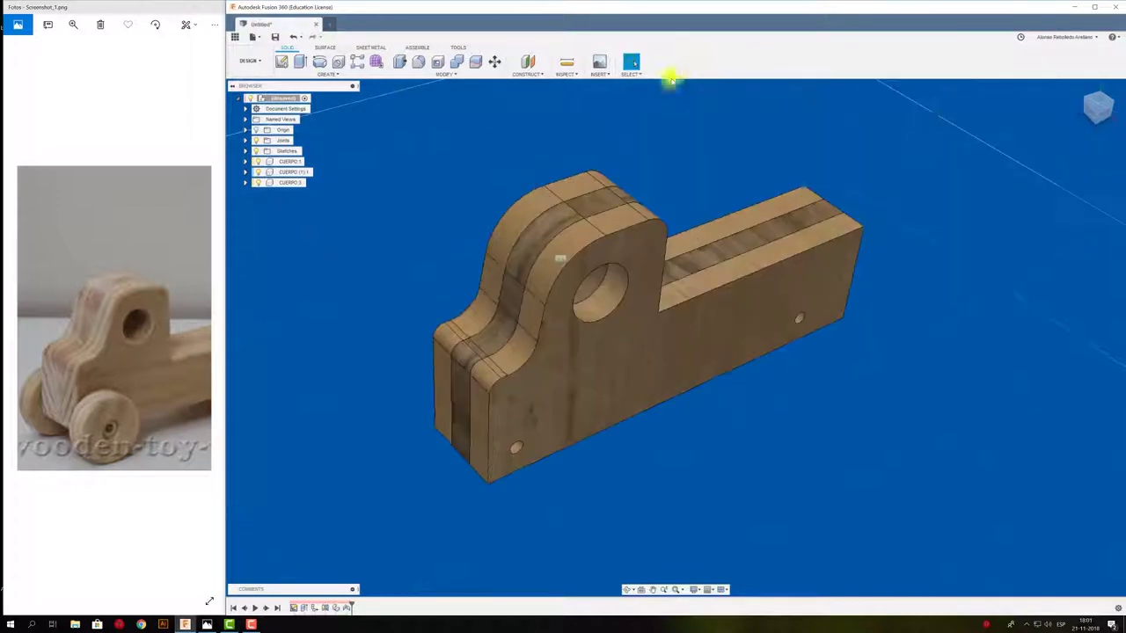
right_click(289, 165)
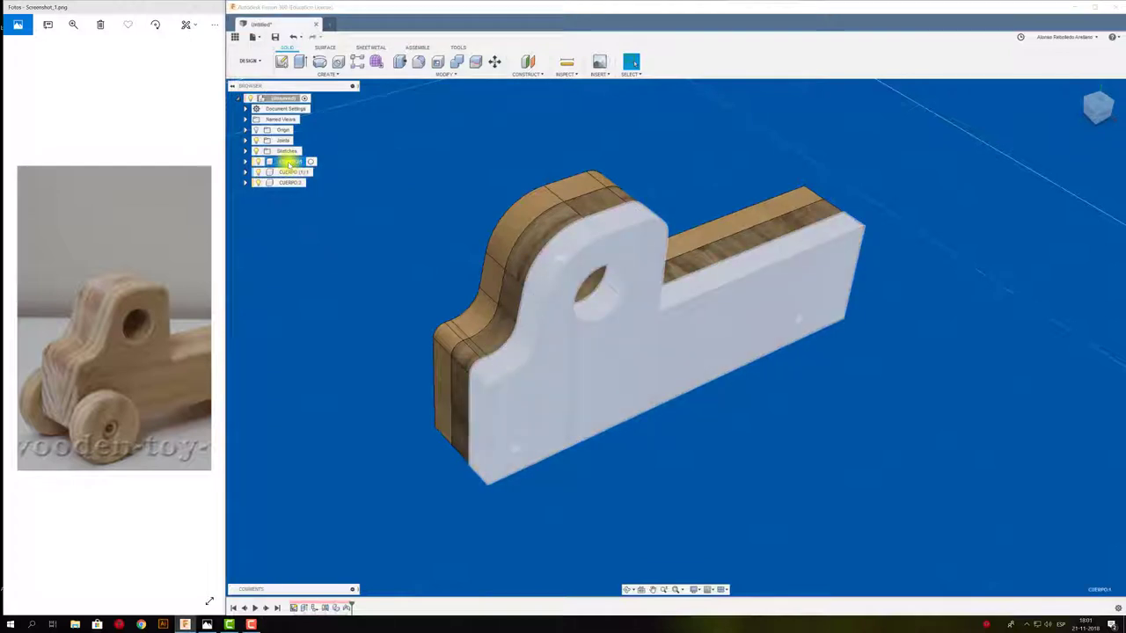
click(302, 181)
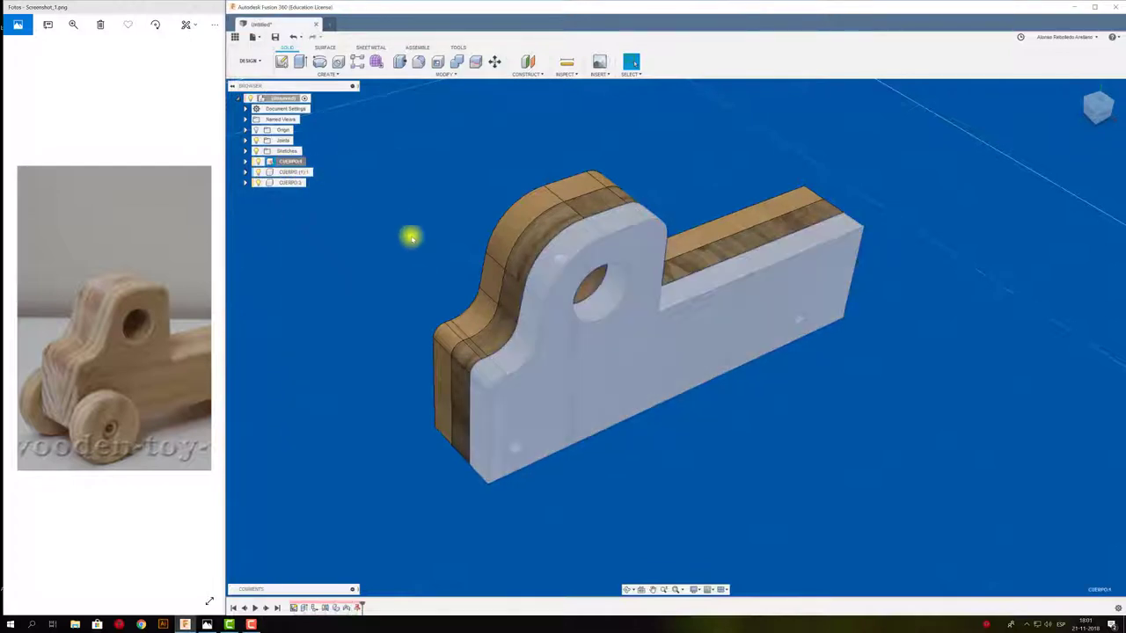
mouse_move(539, 300)
mouse_down()
mouse_move(671, 178)
mouse_move(570, 370)
mouse_move(470, 290)
mouse_up()
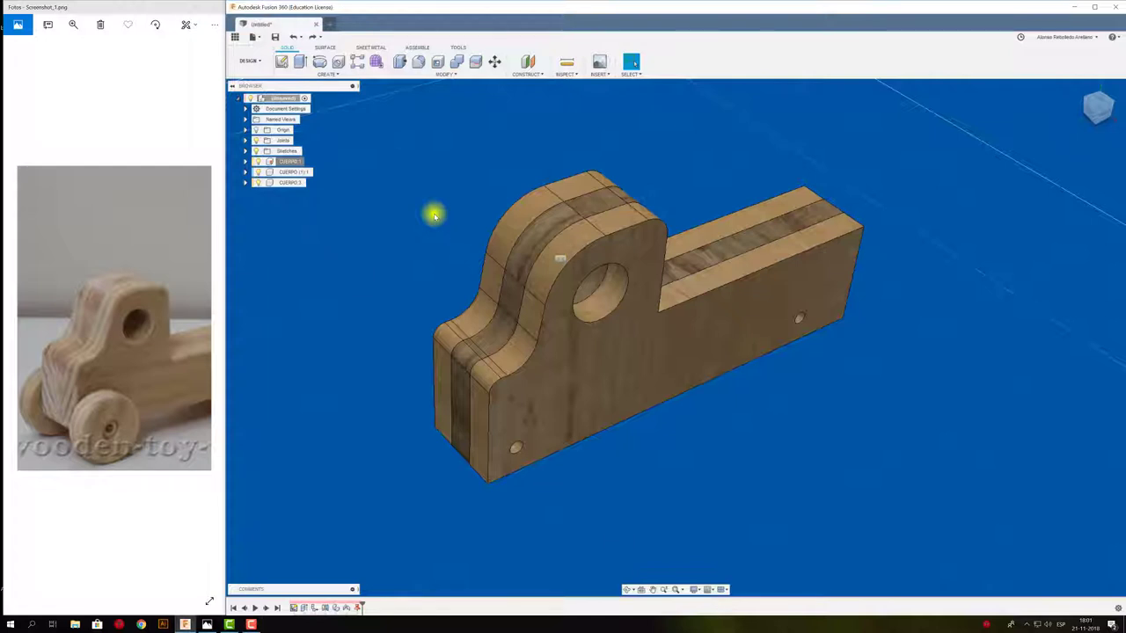
Lock CUERPO (1) 1 to CUERPO 1 with a Rigid as-built joint.
key(shift+j)
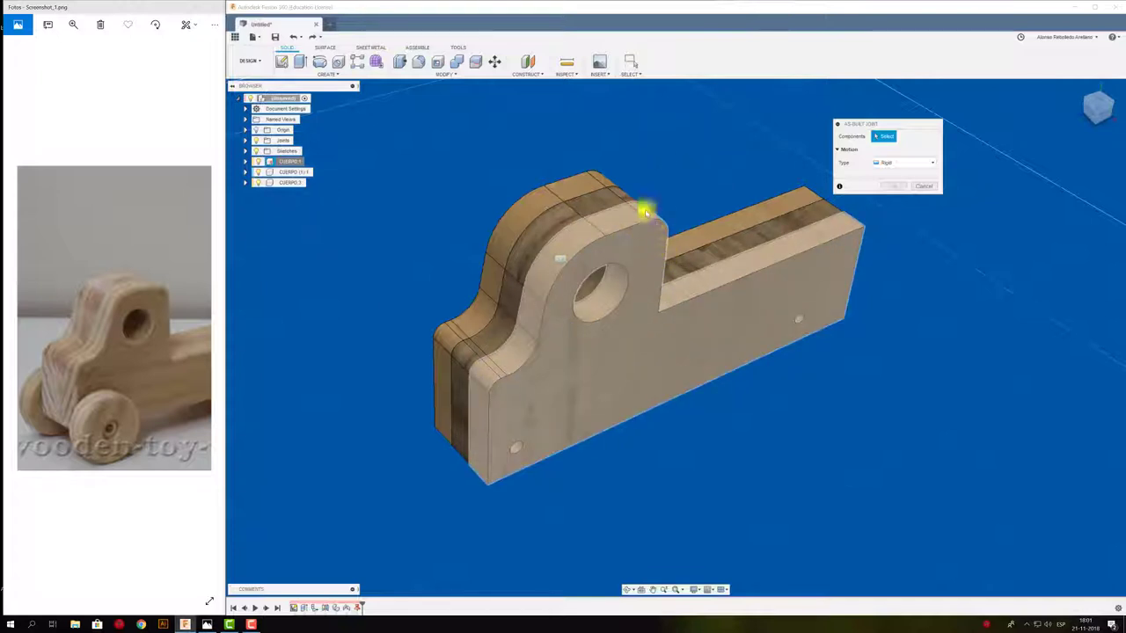
click(594, 206)
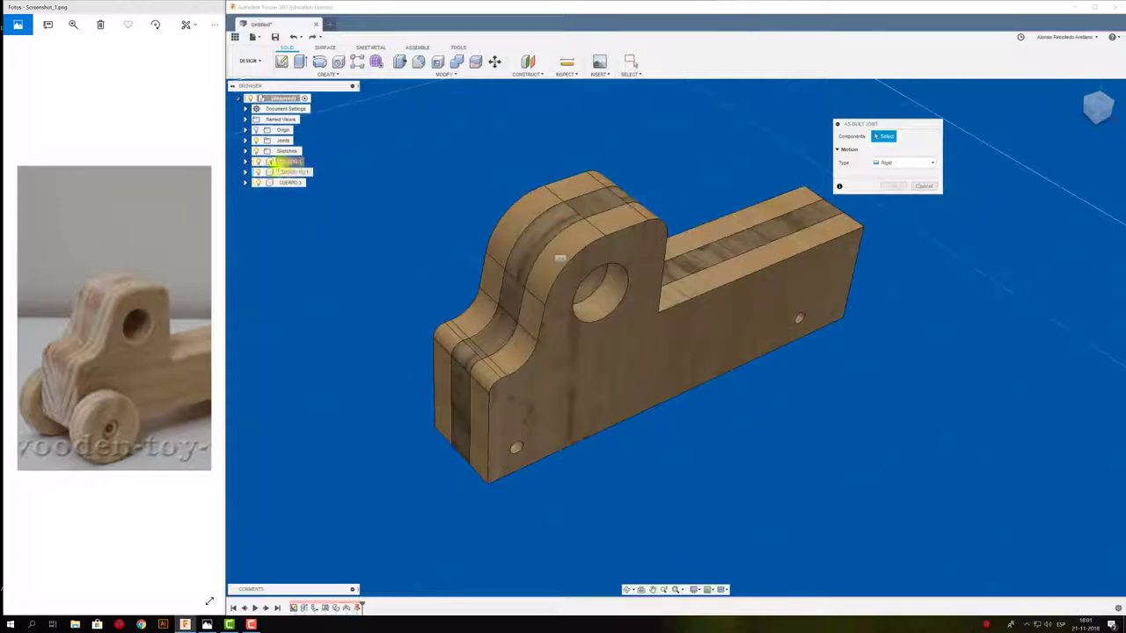
click(290, 172)
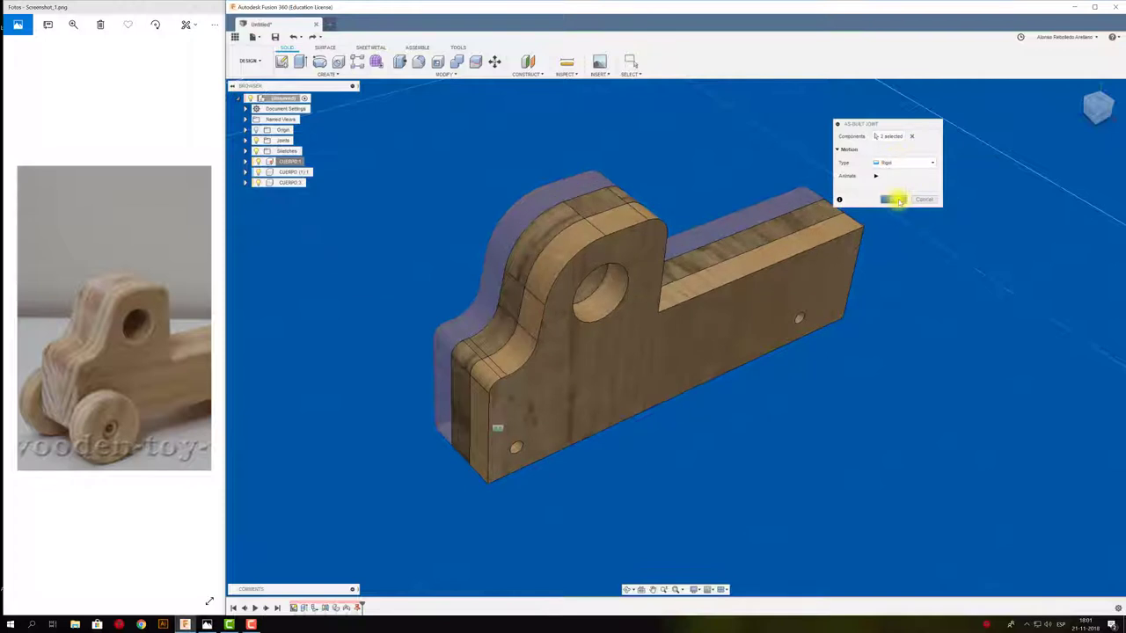
click(893, 185)
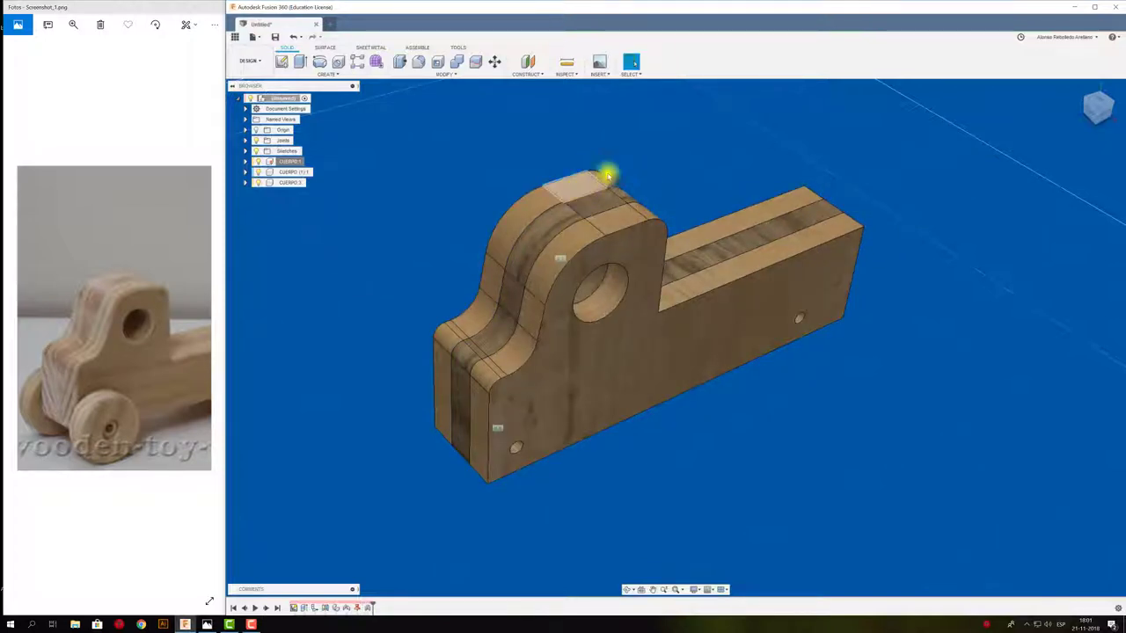
scroll(506, 207, down, 2)
mouse_move(490, 186)
middle_down()
mouse_move(447, 201)
mouse_move(450, 186)
middle_up()
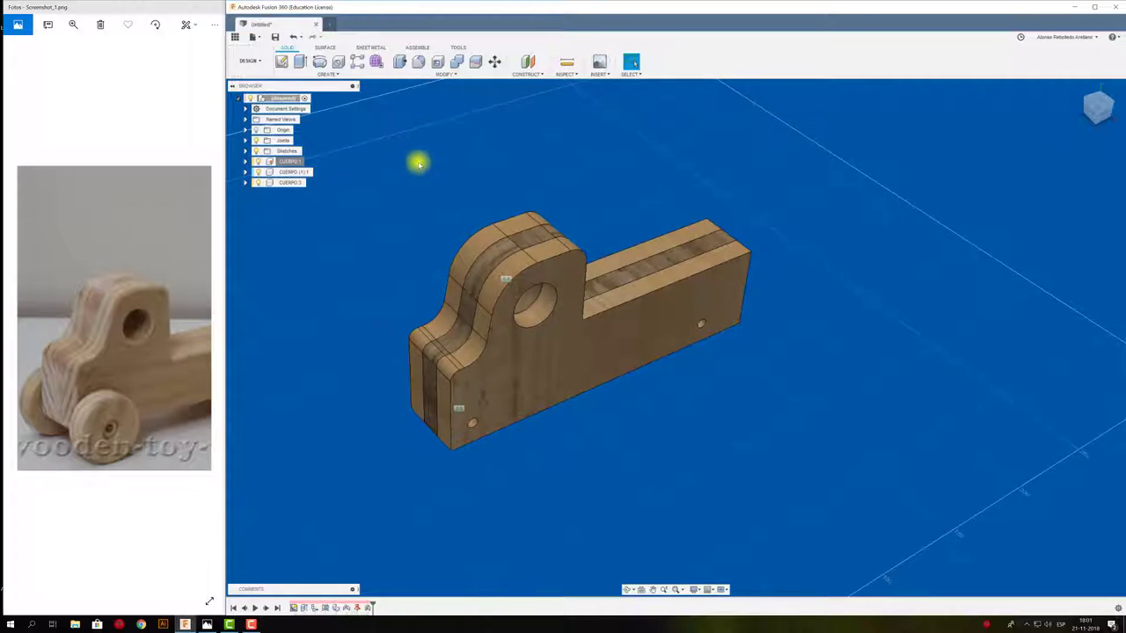
Save the design as TOLVA MARK 1 in JUGUETES, then inspect the toy's reference photo.
click(275, 37)
text(TOLVAMARK 1)
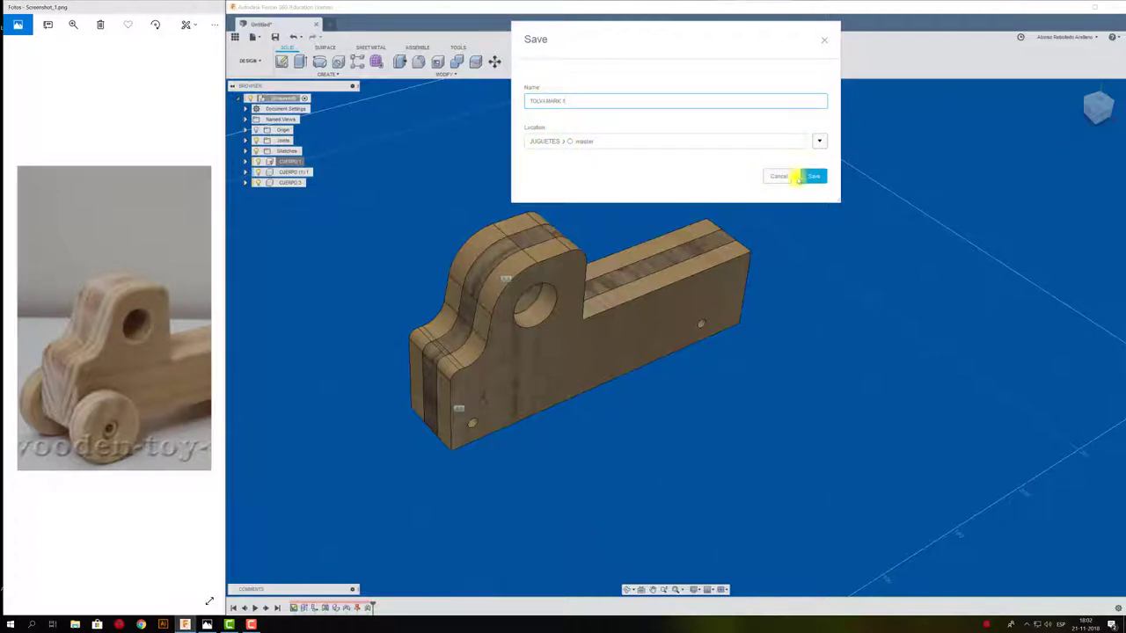
click(817, 178)
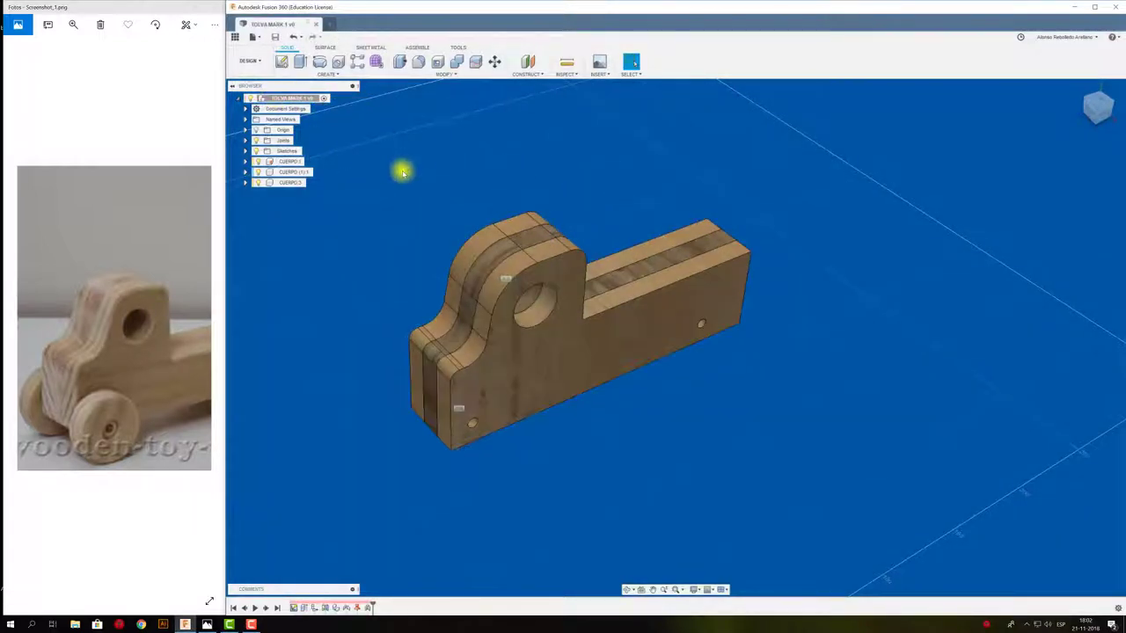
click(150, 255)
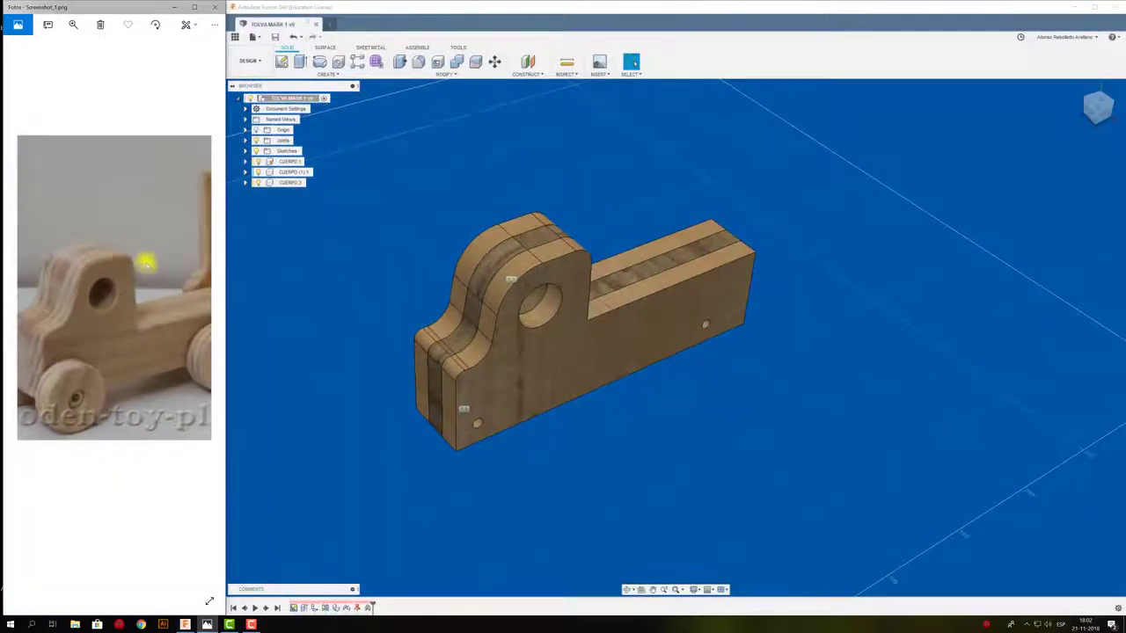
mouse_move(557, 454)
shift+middle_down()
mouse_move(603, 407)
mouse_move(94, 395)
shift+middle_up()
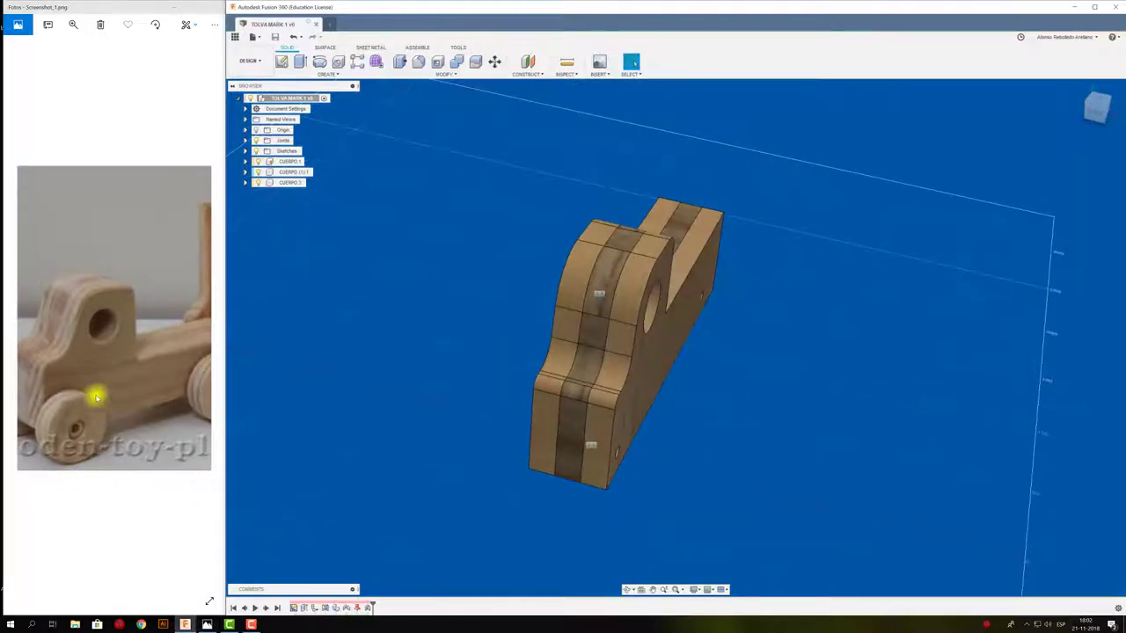
mouse_move(93, 395)
mouse_down()
mouse_move(73, 346)
mouse_move(149, 370)
mouse_up()
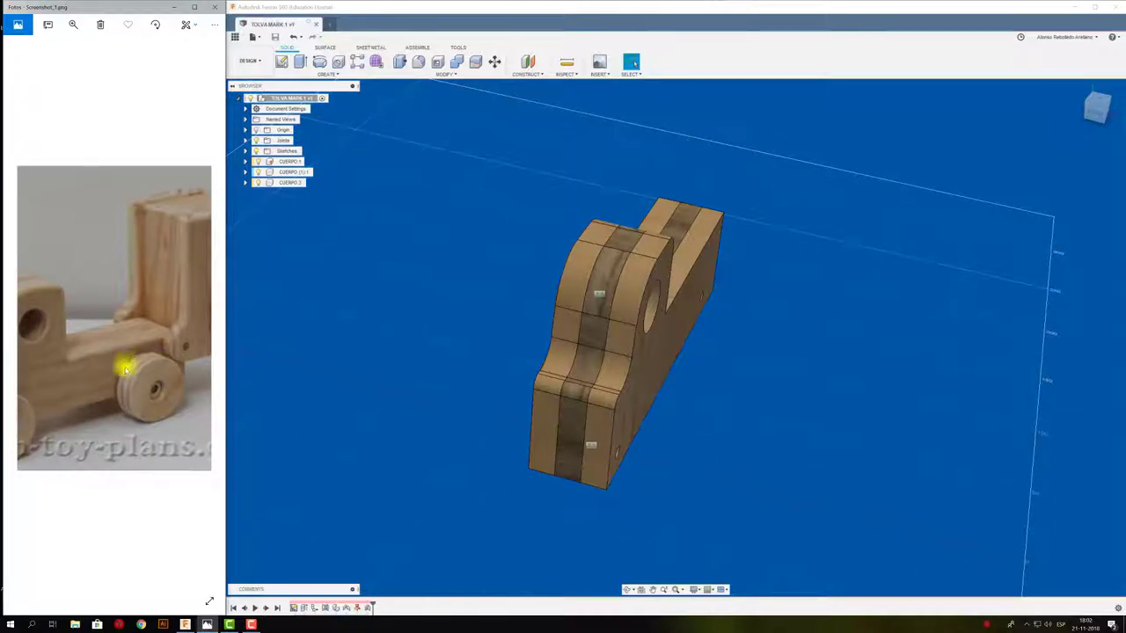
mouse_move(643, 448)
shift+middle_down()
mouse_move(610, 448)
mouse_move(598, 408)
mouse_move(553, 448)
mouse_move(463, 437)
mouse_move(525, 253)
mouse_move(536, 158)
shift+middle_up()
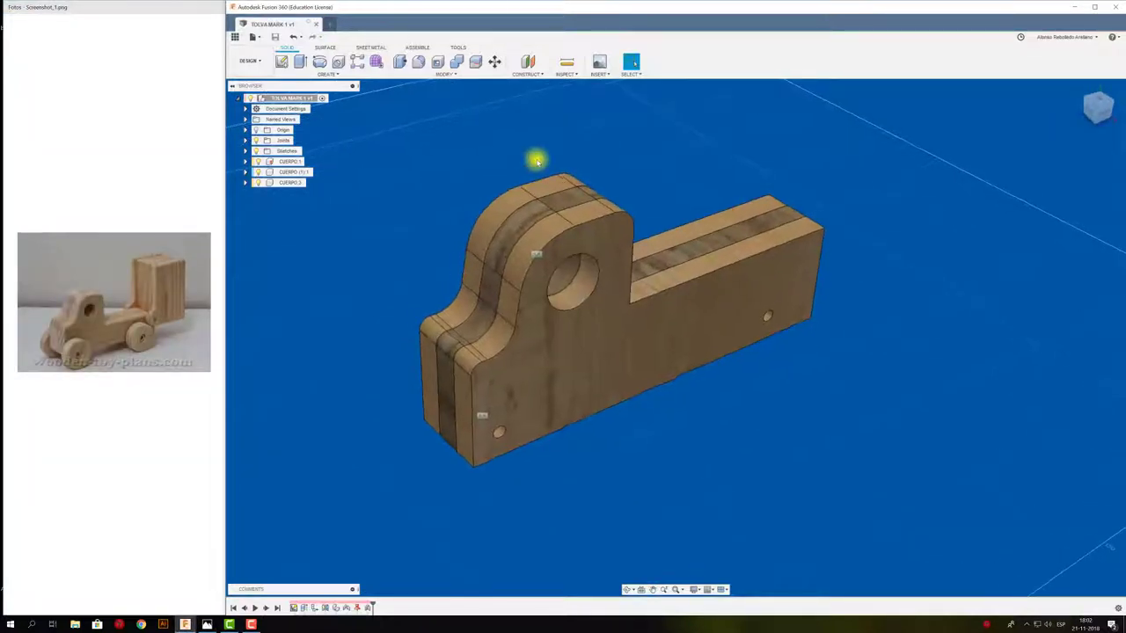
Open the McMaster-Carr parts catalog and browse to washers under fasteners.
click(567, 74)
click(528, 74)
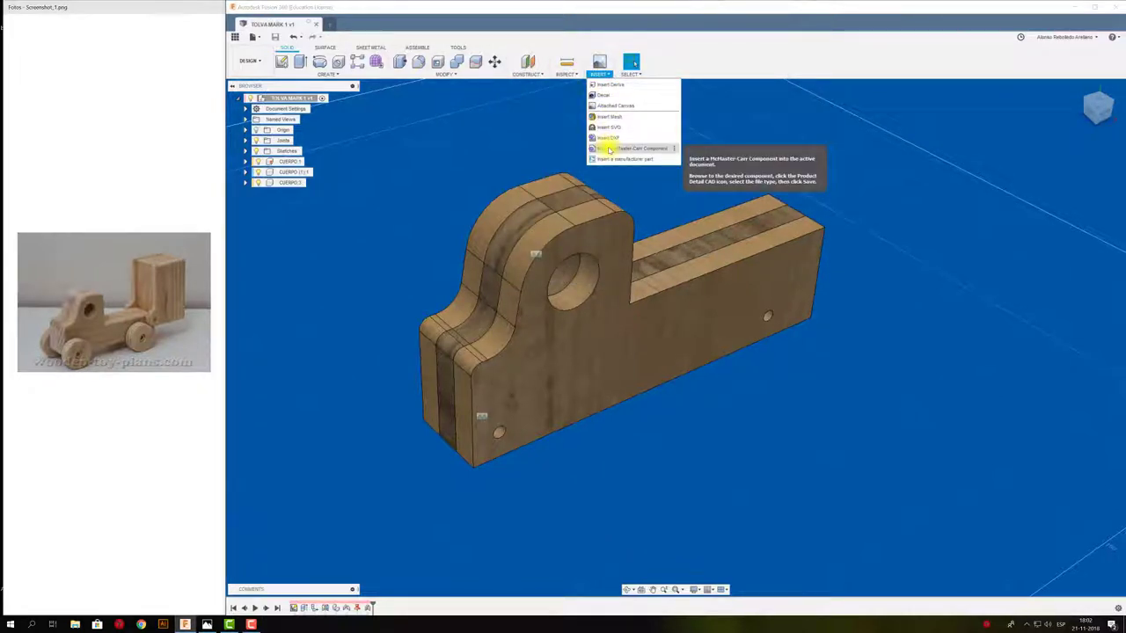
click(605, 146)
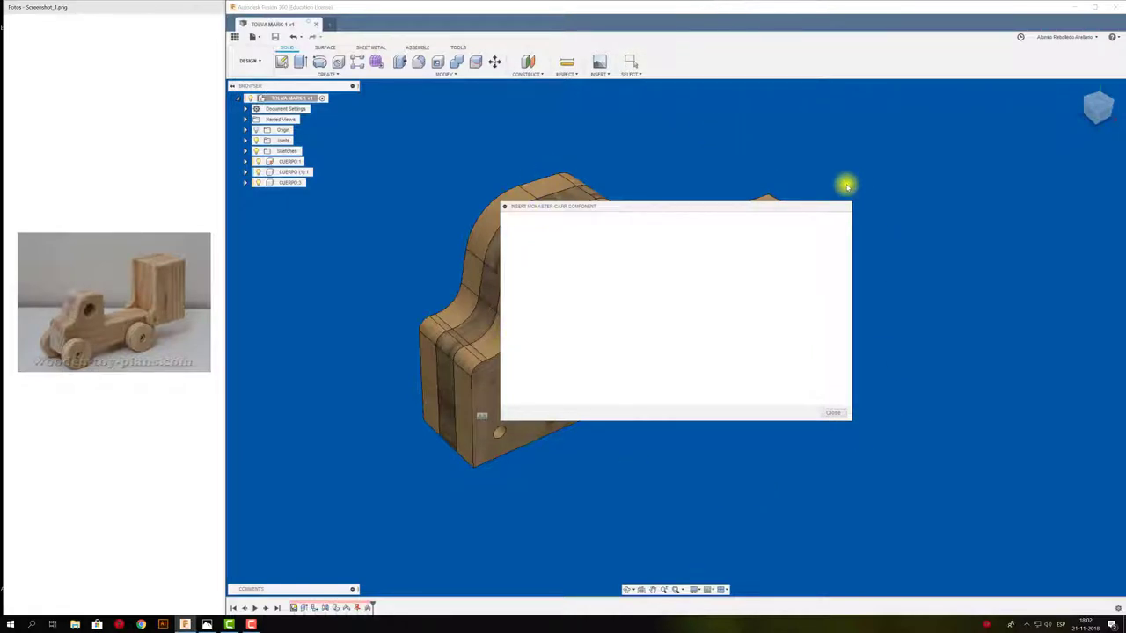
click(836, 413)
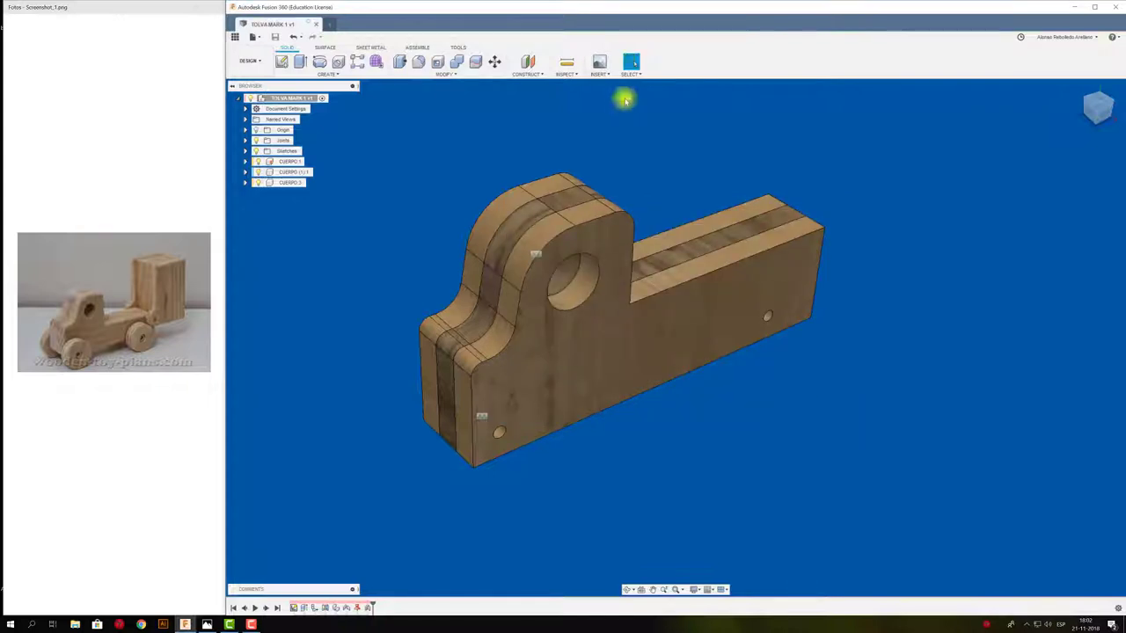
click(599, 70)
click(622, 150)
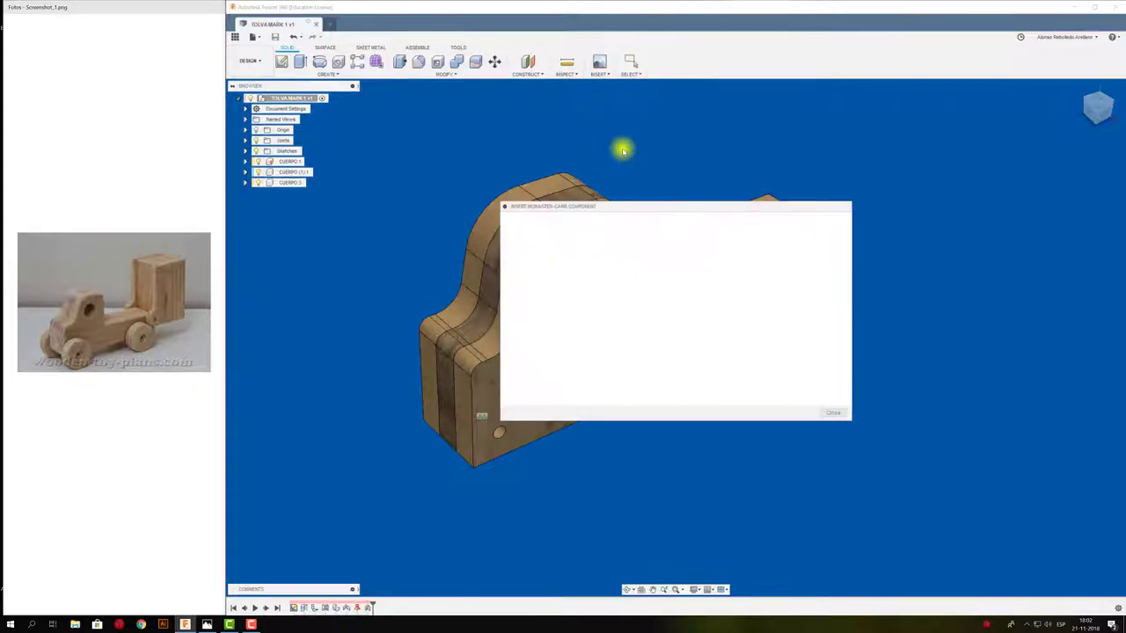
drag(644, 209, 564, 129)
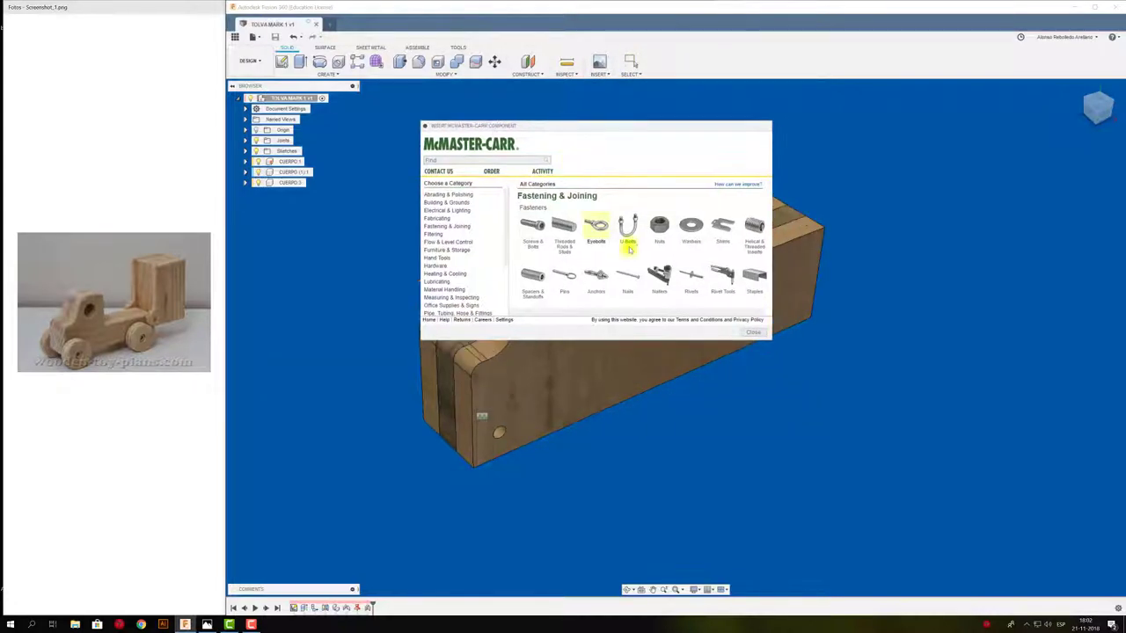
click(683, 223)
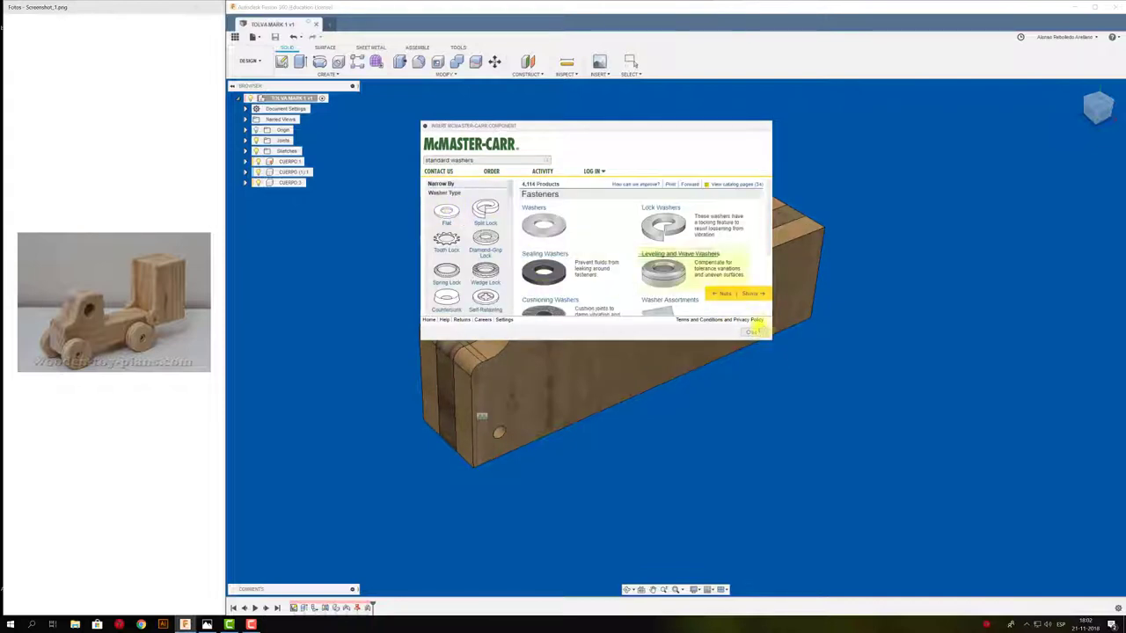
Enlarge the catalog window and filter for Flat, Metric washers fitting M6 screws.
drag(772, 341, 893, 503)
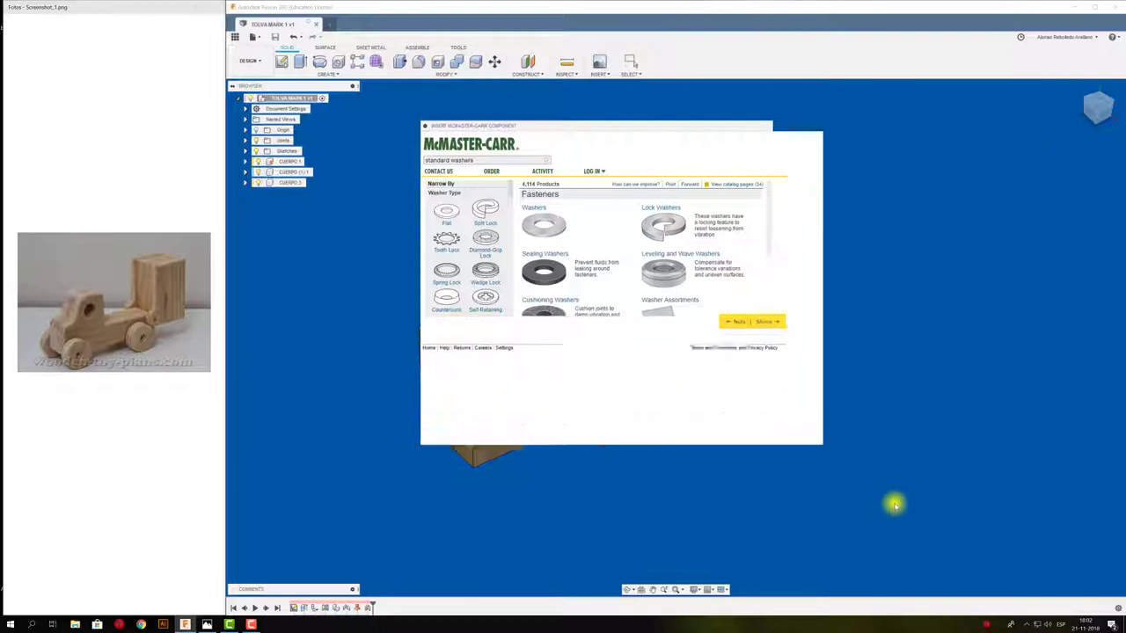
click(448, 209)
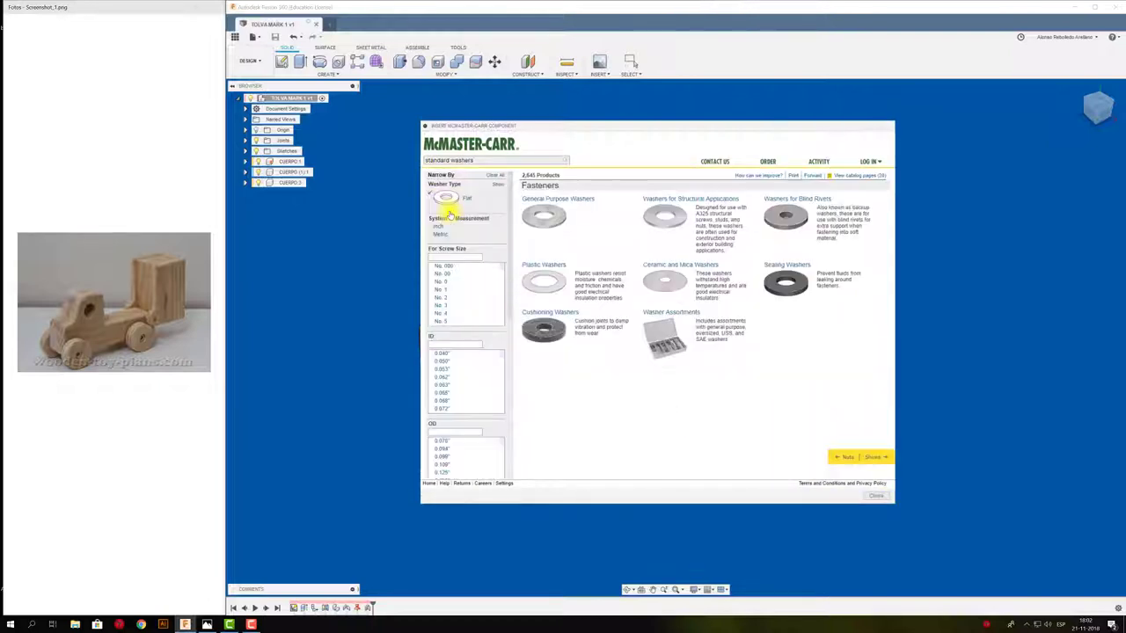
click(439, 234)
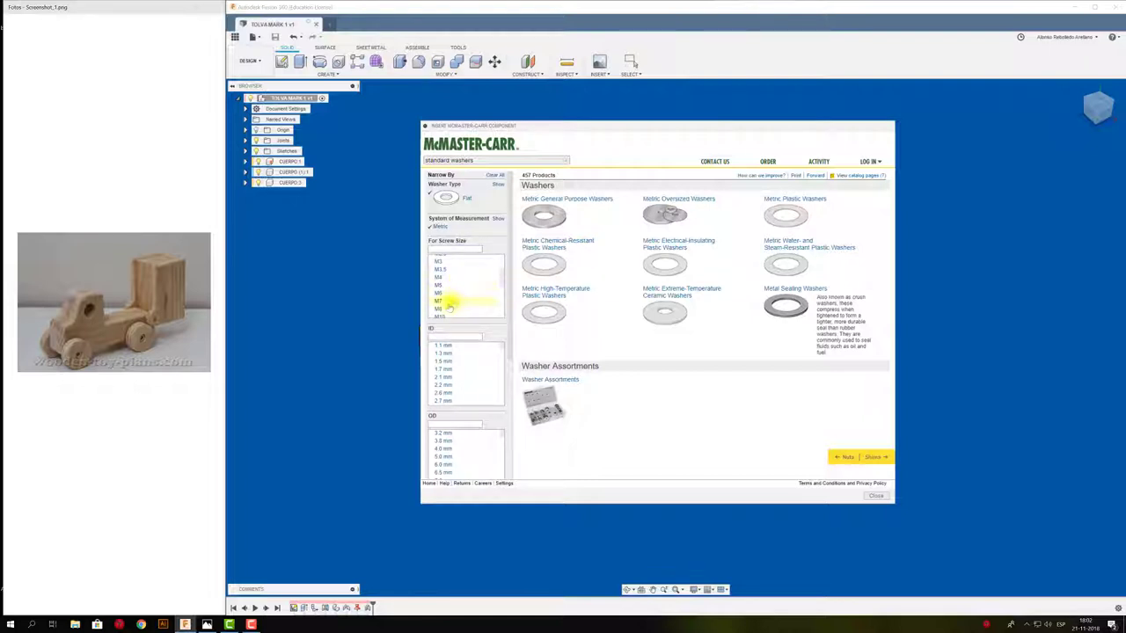
click(438, 297)
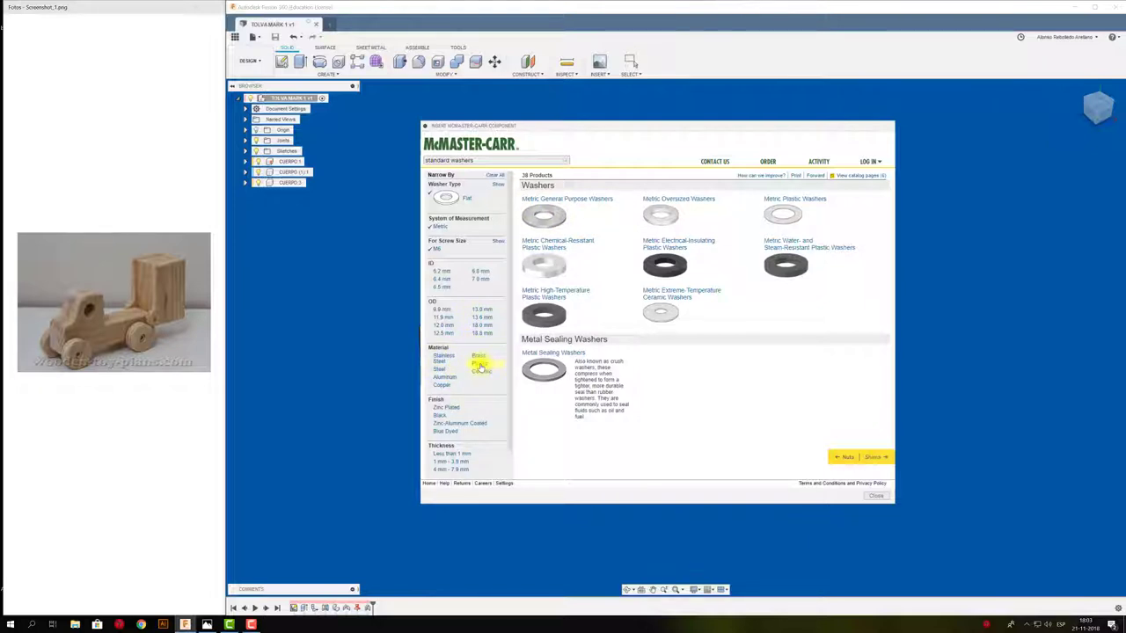
Filter to Plastic, choose the Off-White nylon M6 washer (6.4 mm ID, 12 mm OD) and browse its product page.
click(479, 364)
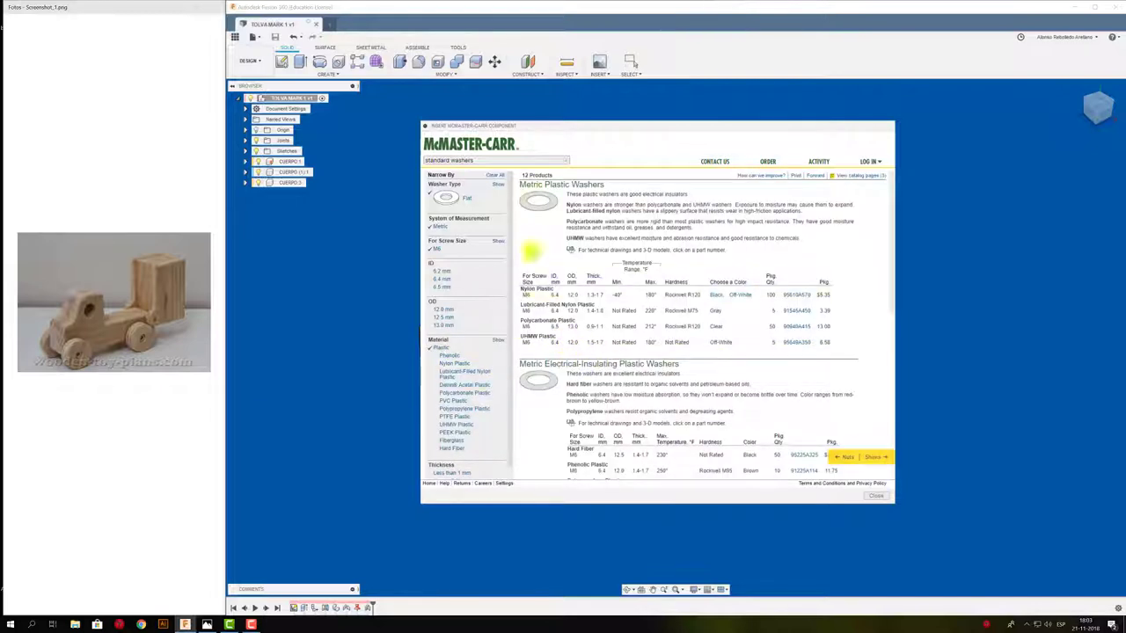
click(534, 203)
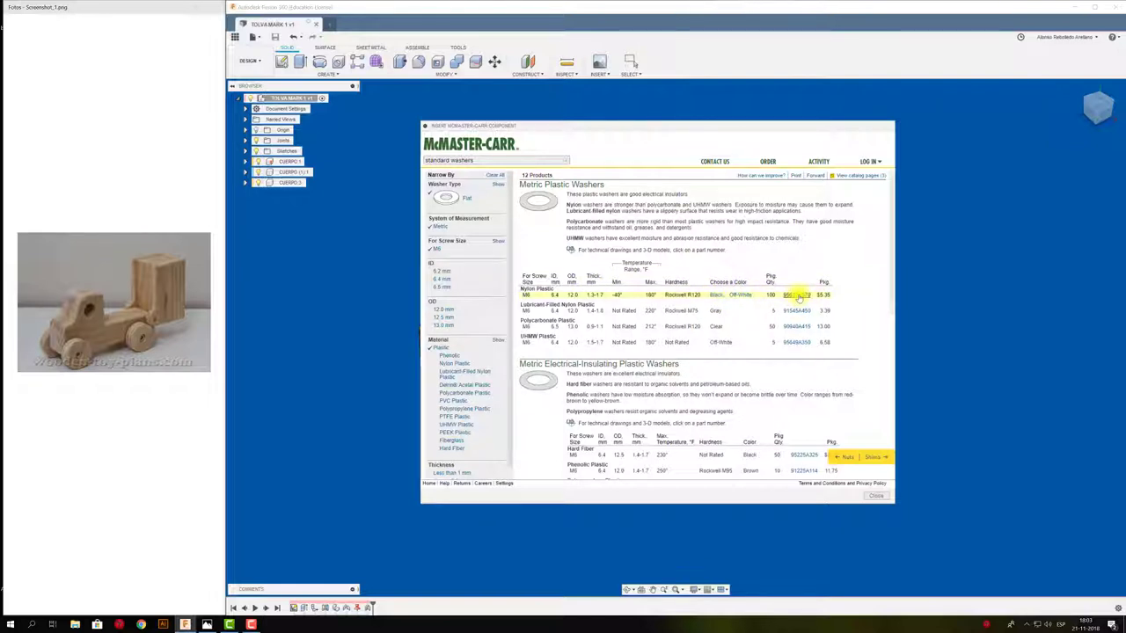
click(799, 296)
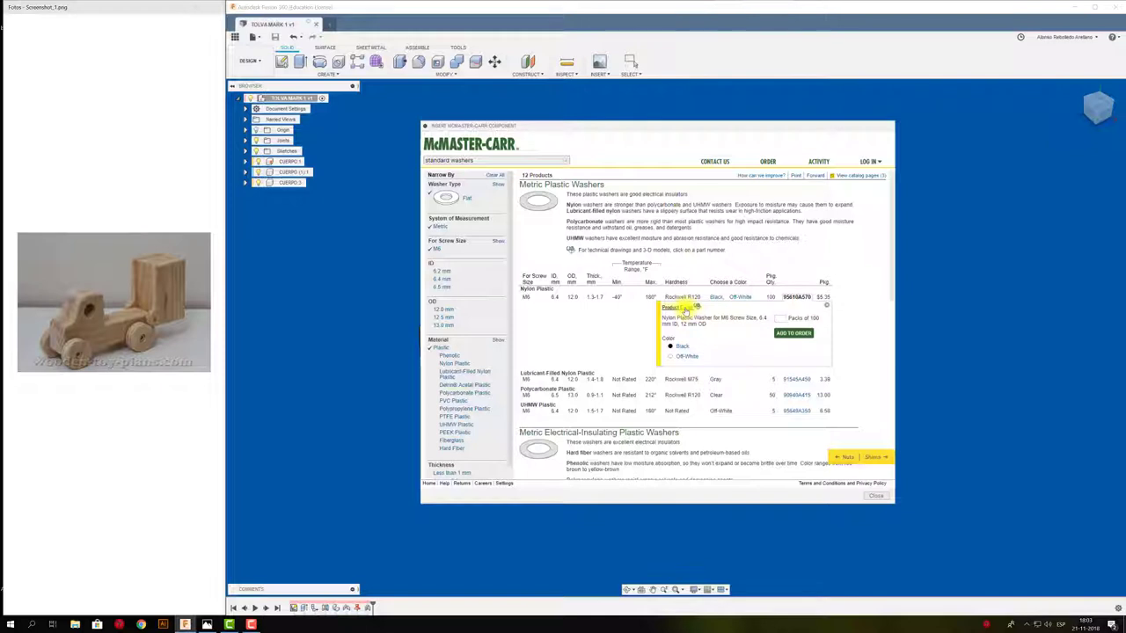
click(674, 356)
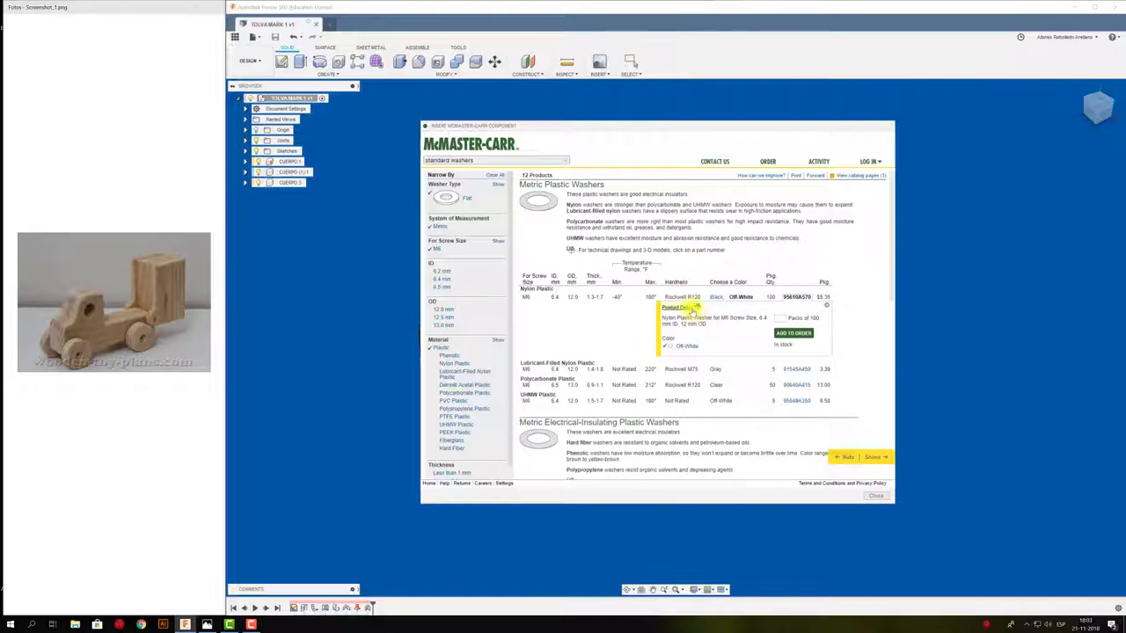
click(688, 308)
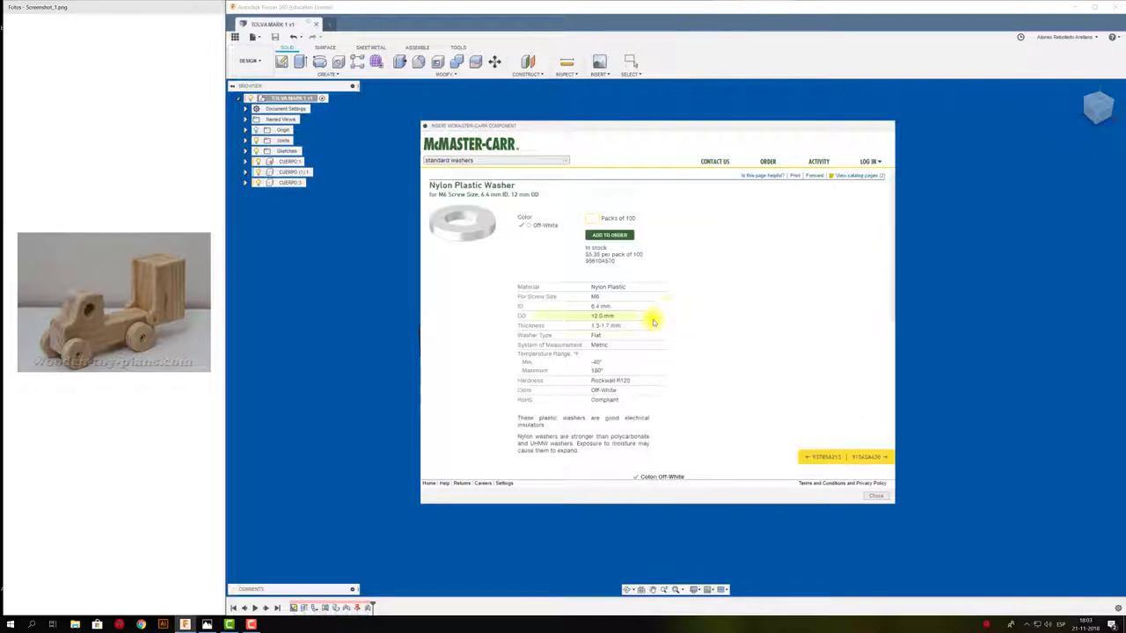
scroll(594, 319, down, 1)
scroll(594, 319, down, 3)
scroll(593, 321, down, 3)
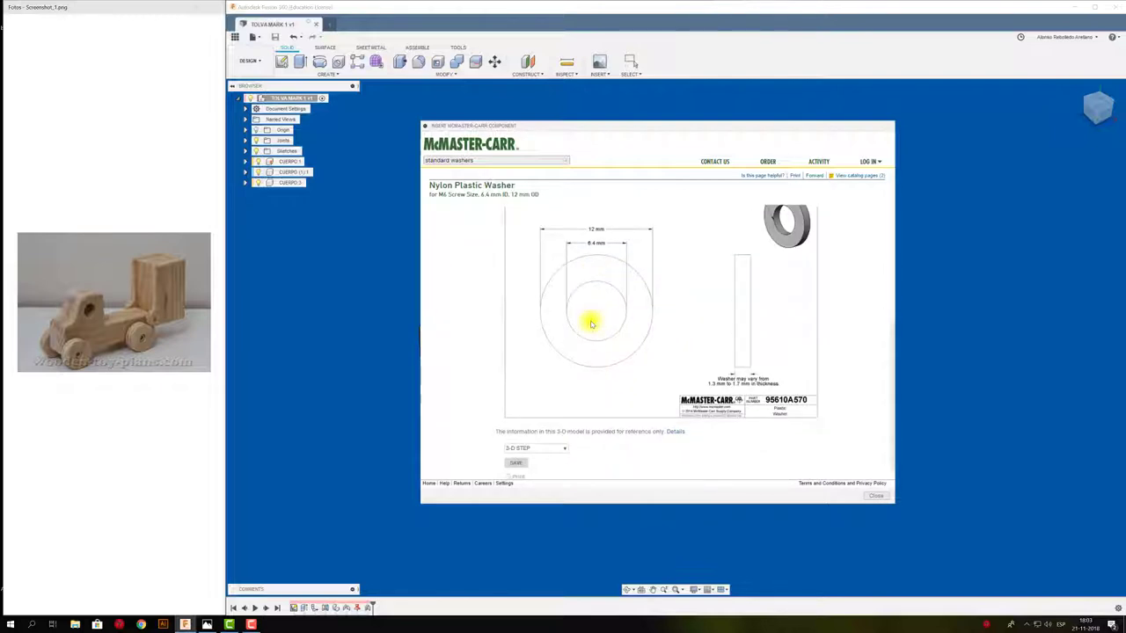
scroll(591, 325, up, 1)
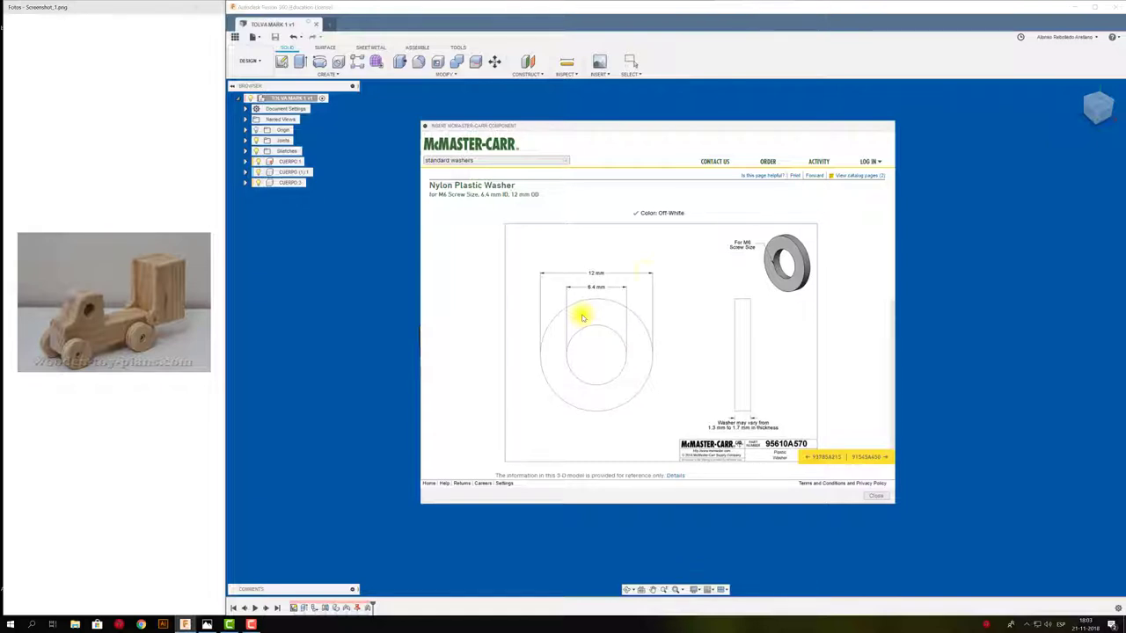
scroll(666, 293, down, 2)
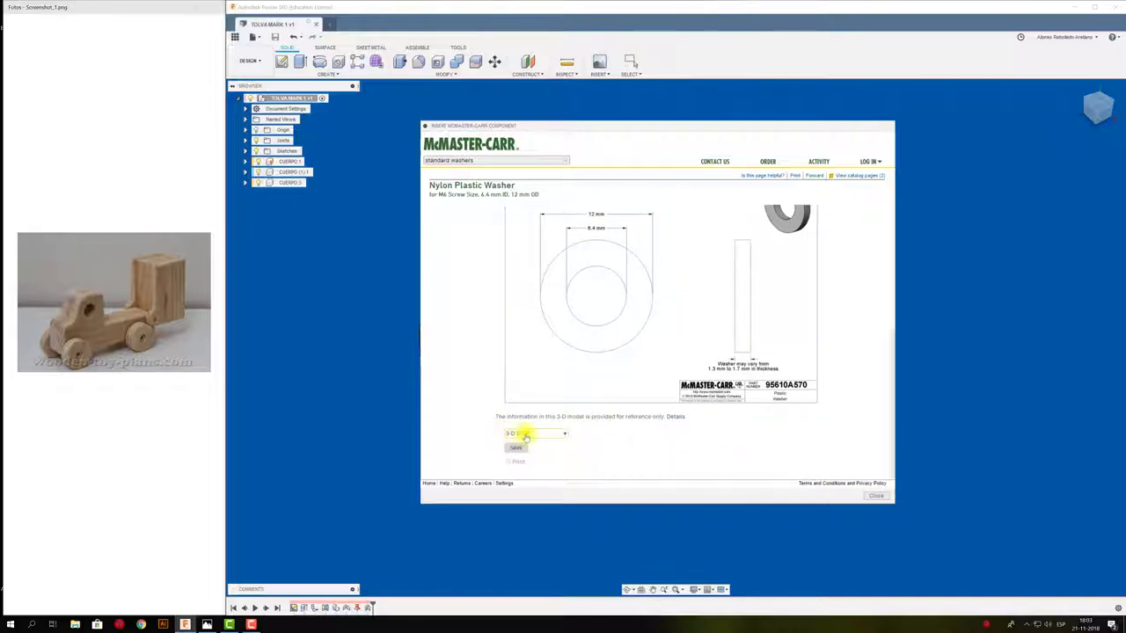
Insert the washer's 3D model and rotate it 90° about Y to stand upright.
click(517, 448)
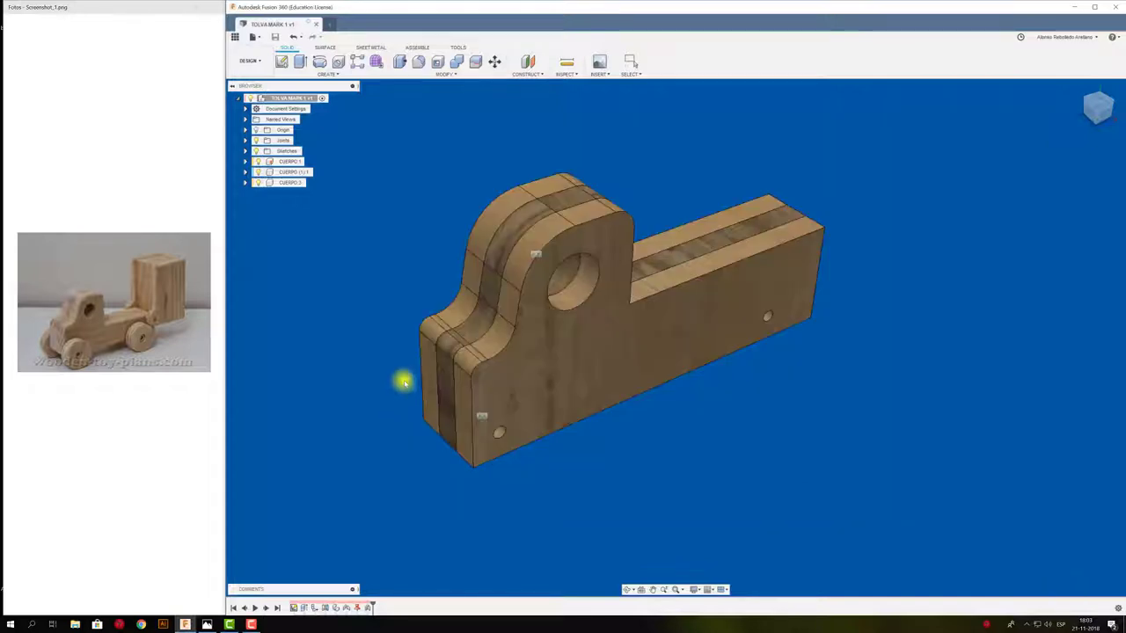
scroll(475, 347, up, 3)
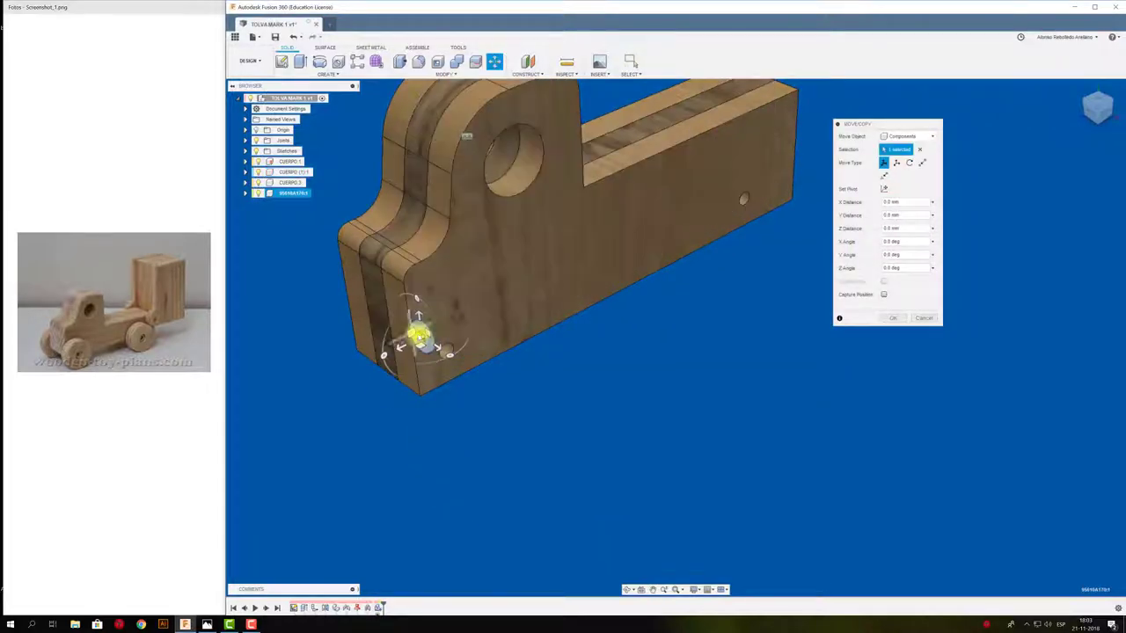
mouse_move(418, 332)
mouse_down()
mouse_move(502, 395)
mouse_move(556, 366)
mouse_up()
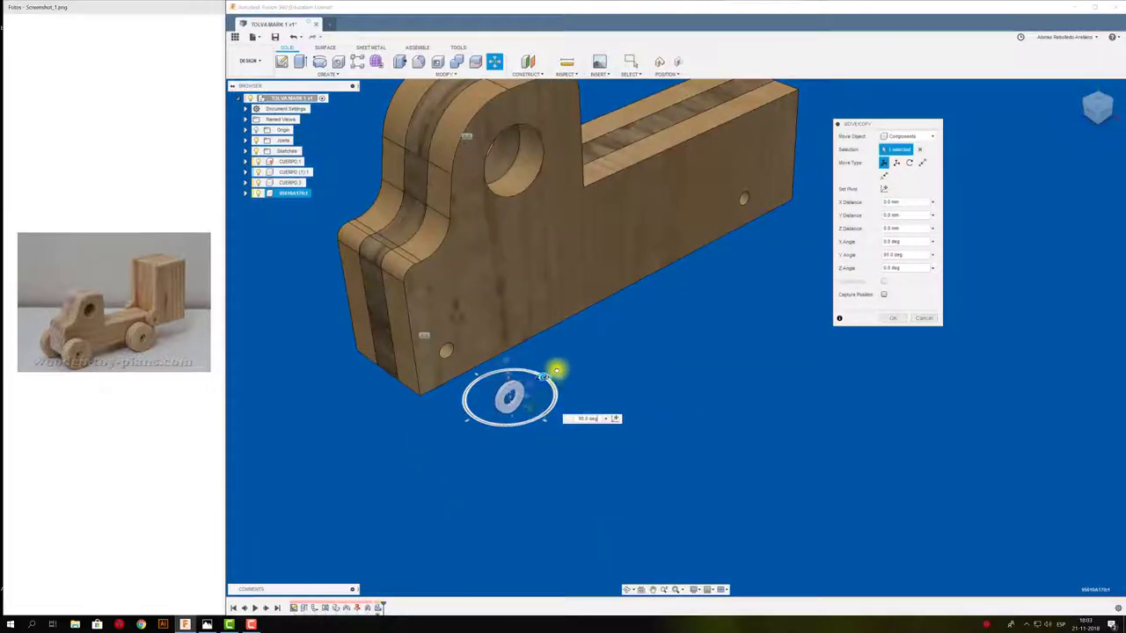
click(893, 317)
Joint the washer into the lower front hole of the wooden part.
scroll(542, 384, up, 3)
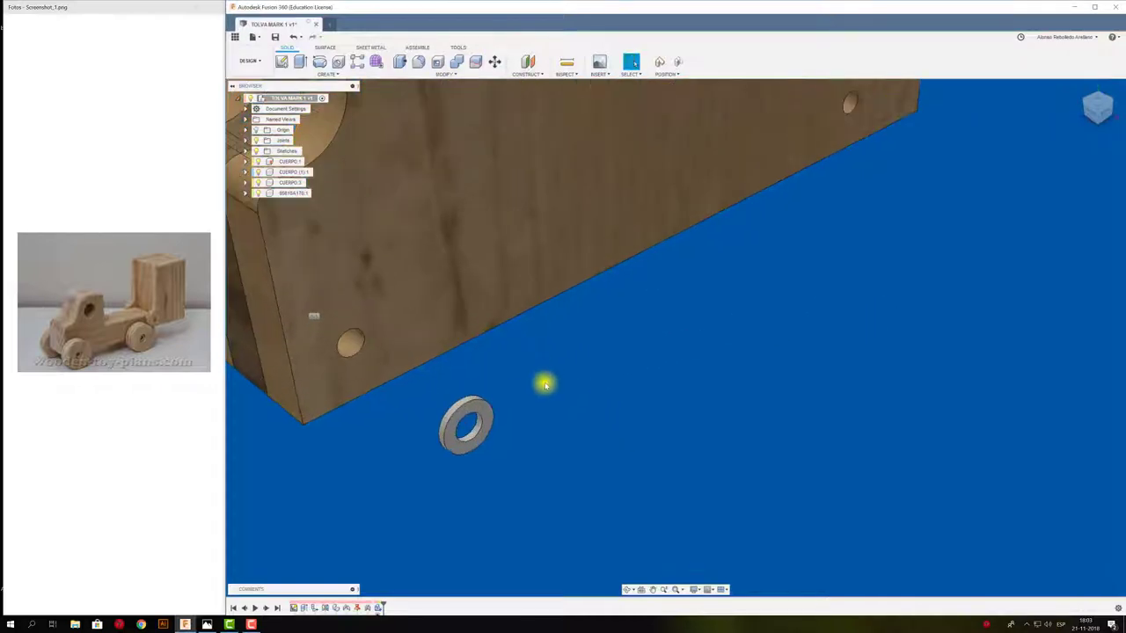
middle_drag(543, 384, 658, 382)
key(j)
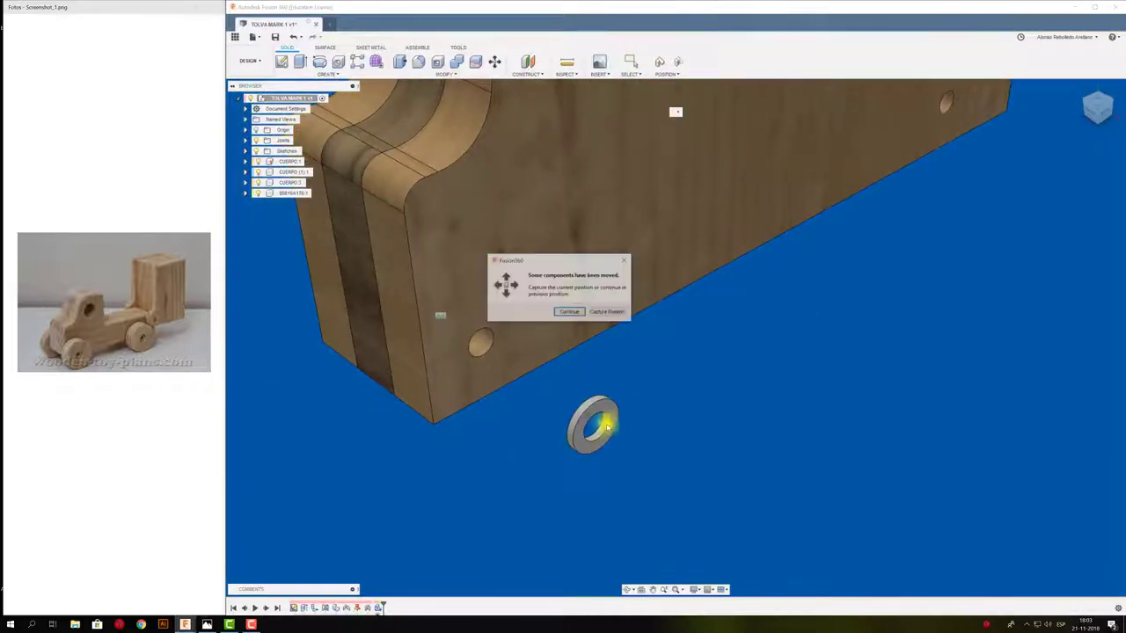
click(620, 314)
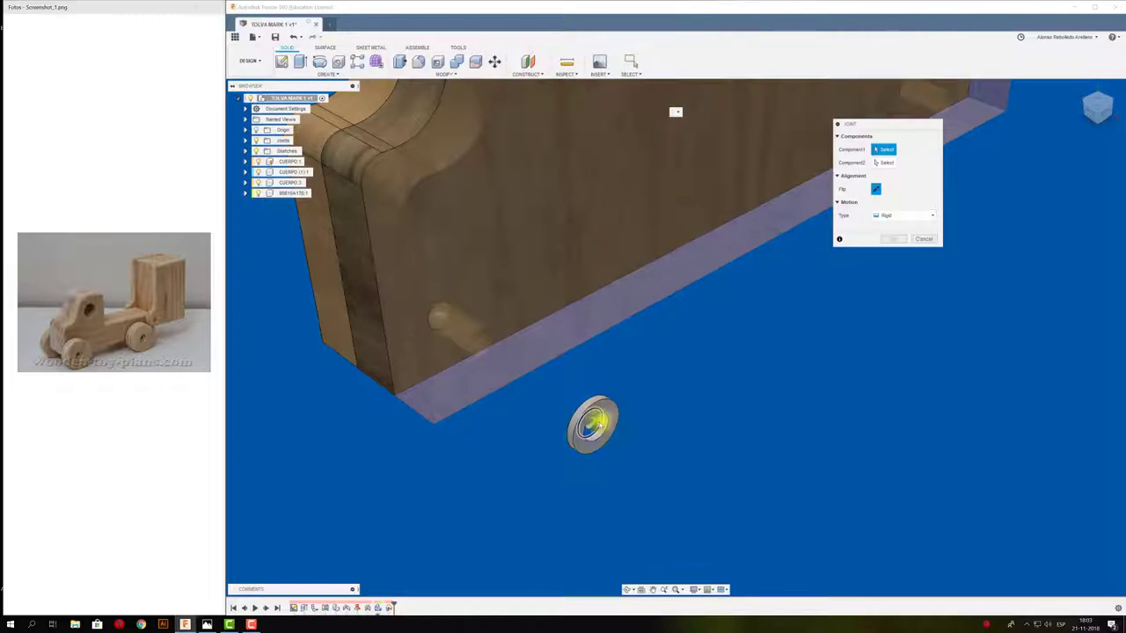
click(589, 423)
click(485, 348)
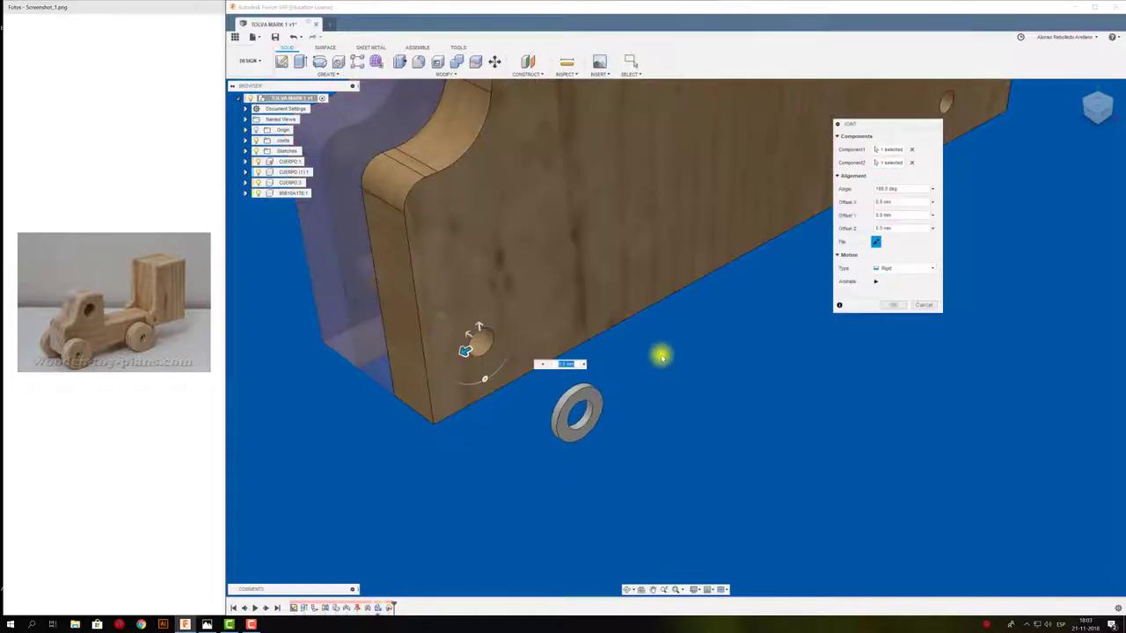
click(891, 304)
Rename the washer component to GOLILLA M6.
scroll(533, 402, up, 3)
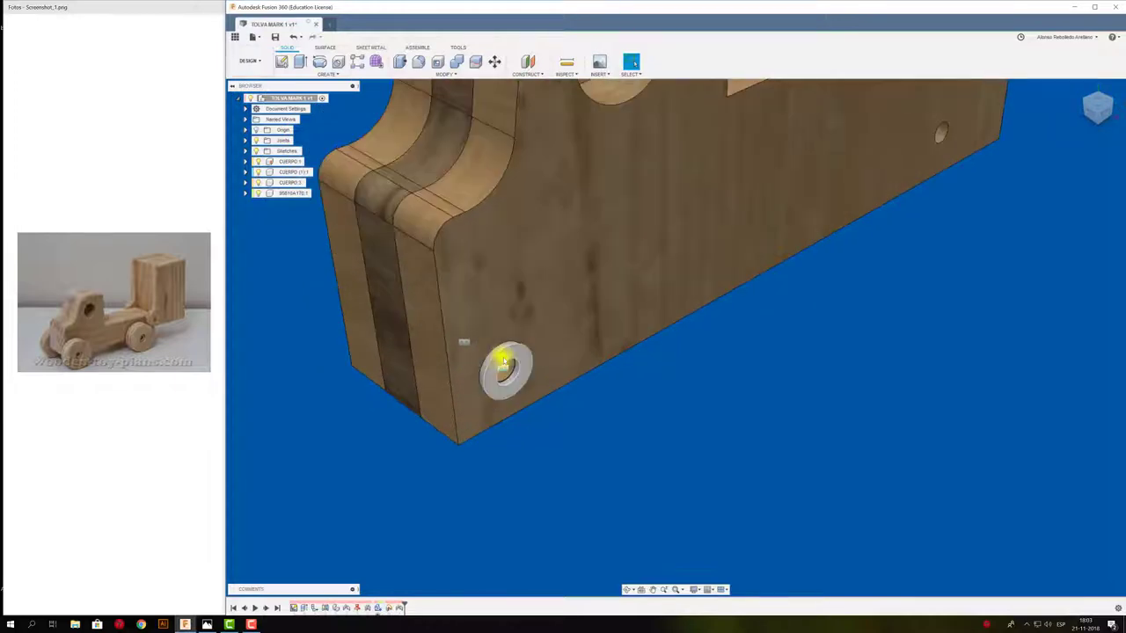
scroll(502, 360, up, 3)
scroll(541, 384, up, 3)
scroll(496, 335, up, 3)
scroll(497, 339, down, 2)
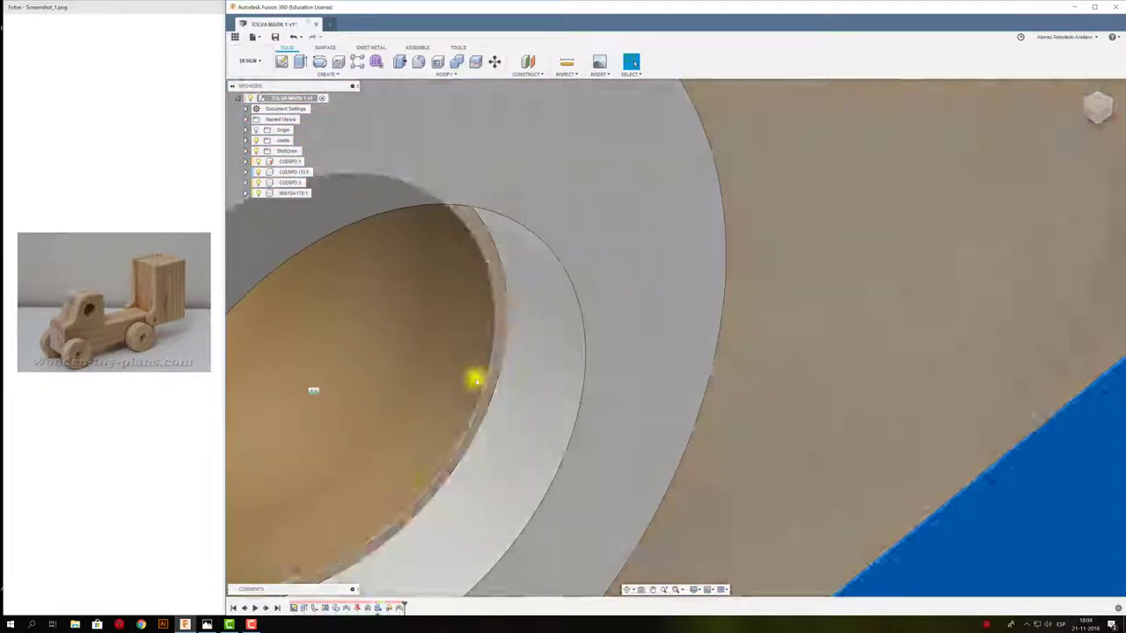
scroll(472, 378, down, 5)
scroll(432, 397, down, 3)
scroll(432, 387, down, 3)
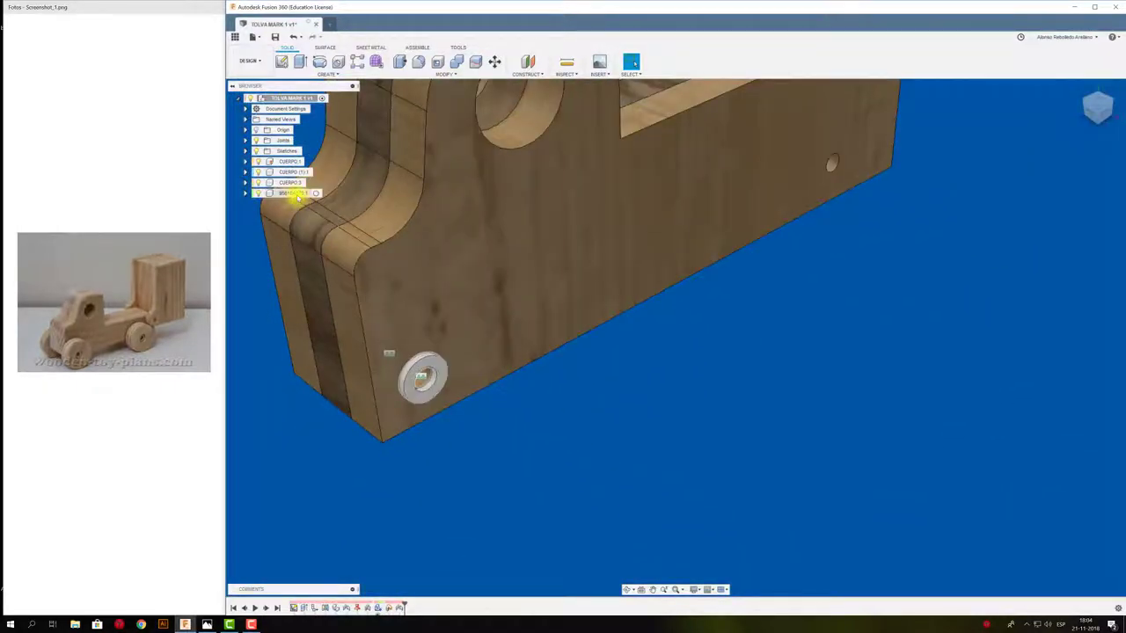
click(299, 193)
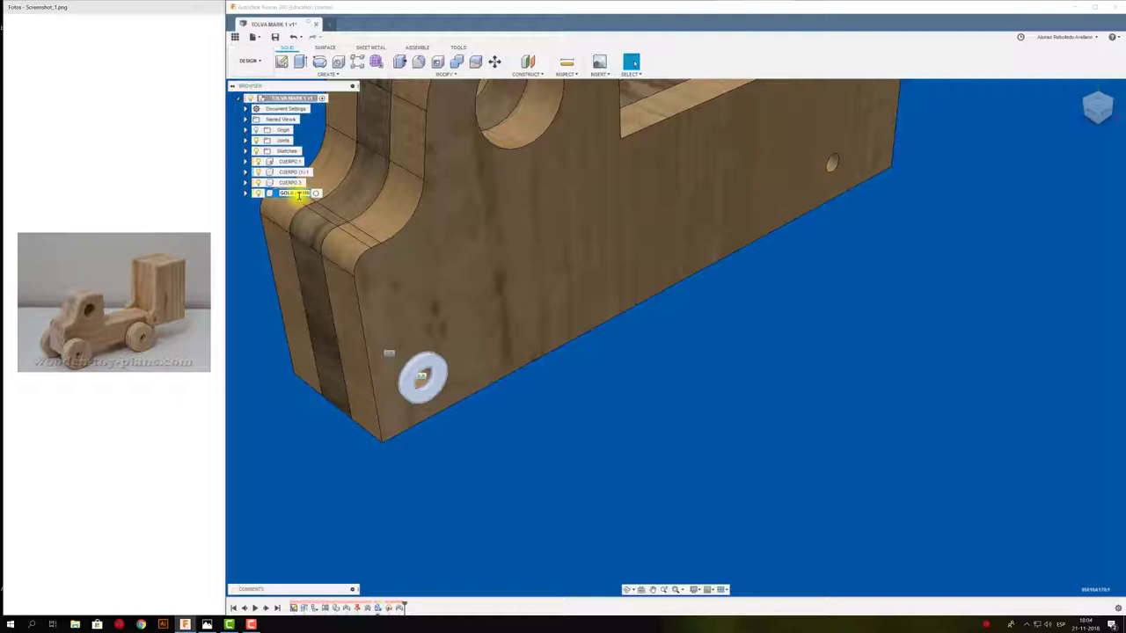
scroll(540, 414, down, 2)
click(530, 400)
scroll(527, 397, down, 3)
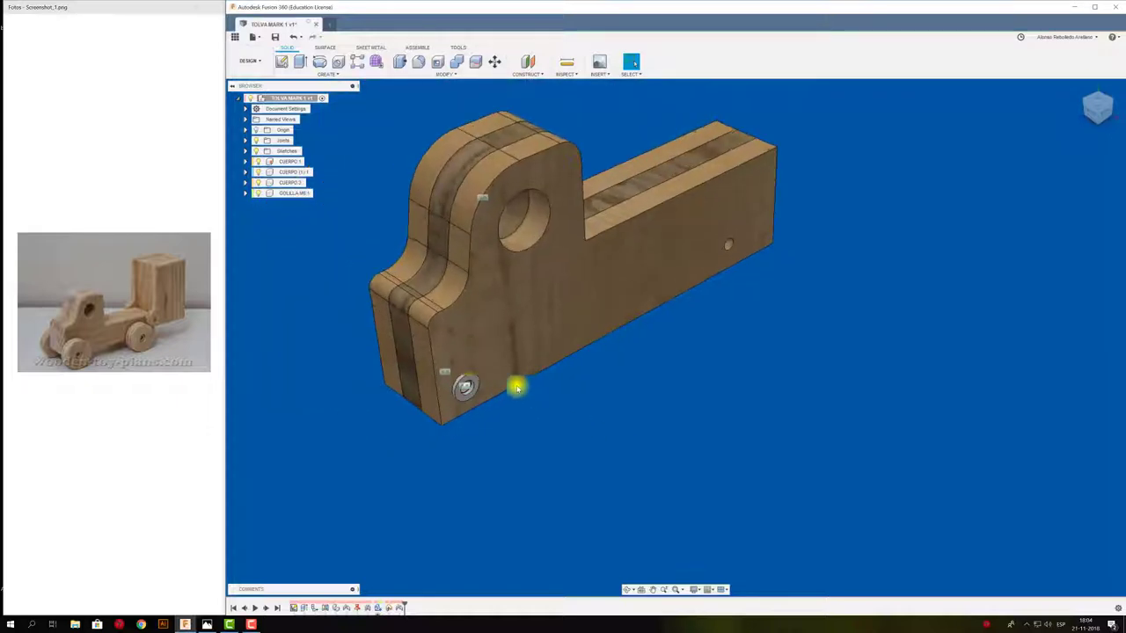
Copy and paste GOLILLA M6 to create a second washer.
click(296, 193)
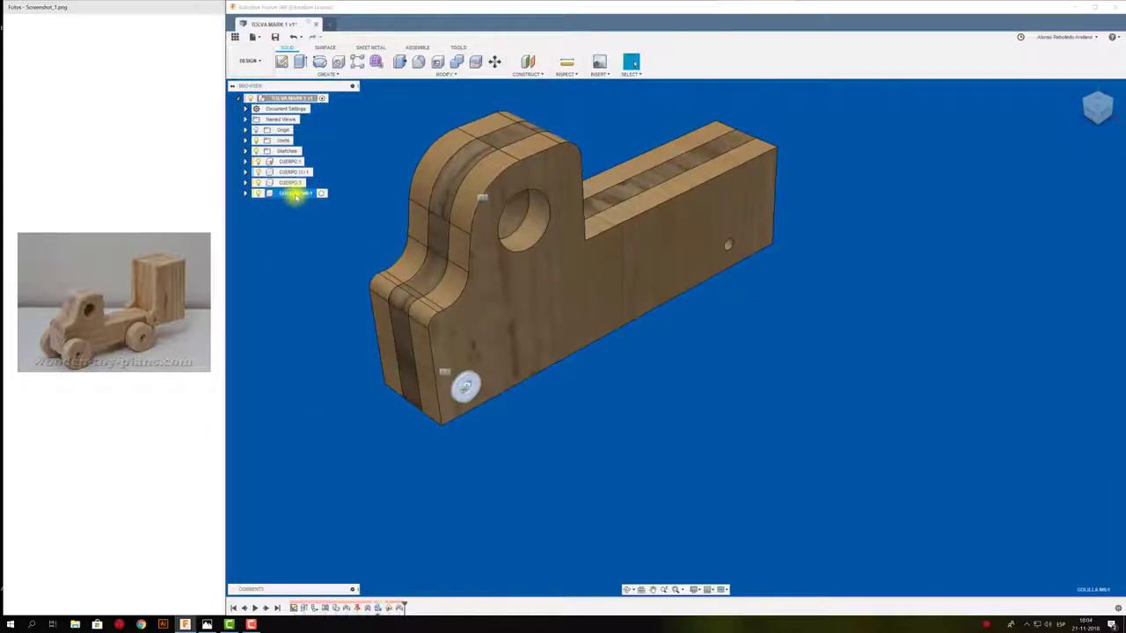
key(ctrl+c)
key(ctrl+v)
Move the pasted washer 150 mm along X.
mouse_move(490, 372)
mouse_down()
mouse_move(769, 243)
mouse_move(806, 273)
mouse_up()
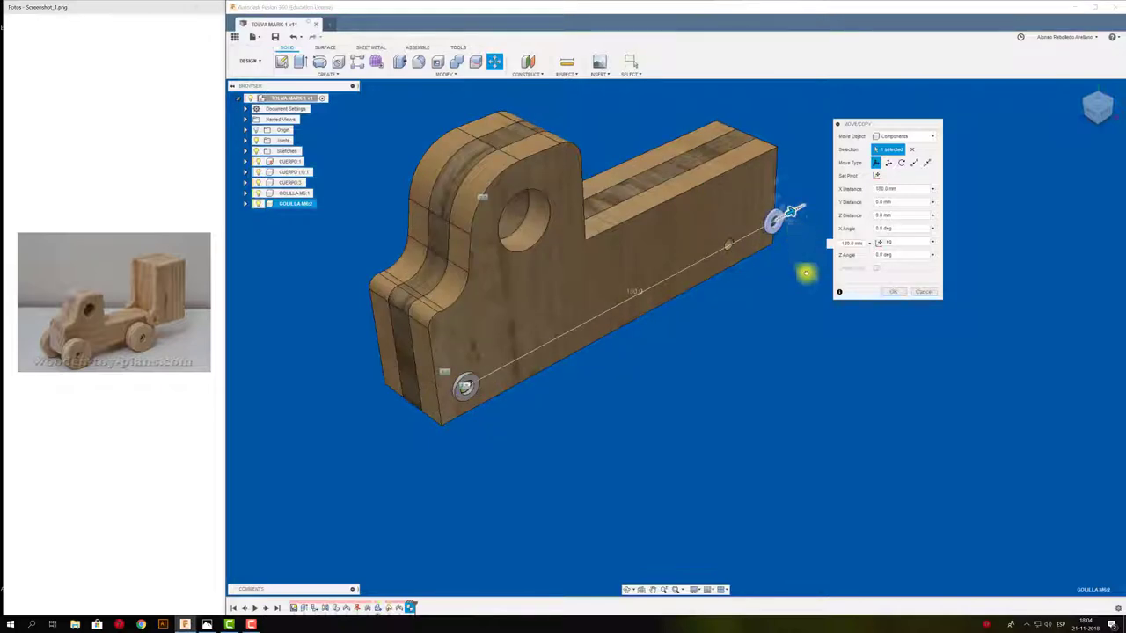
click(893, 291)
scroll(779, 196, up, 2)
scroll(799, 219, up, 2)
scroll(804, 237, up, 2)
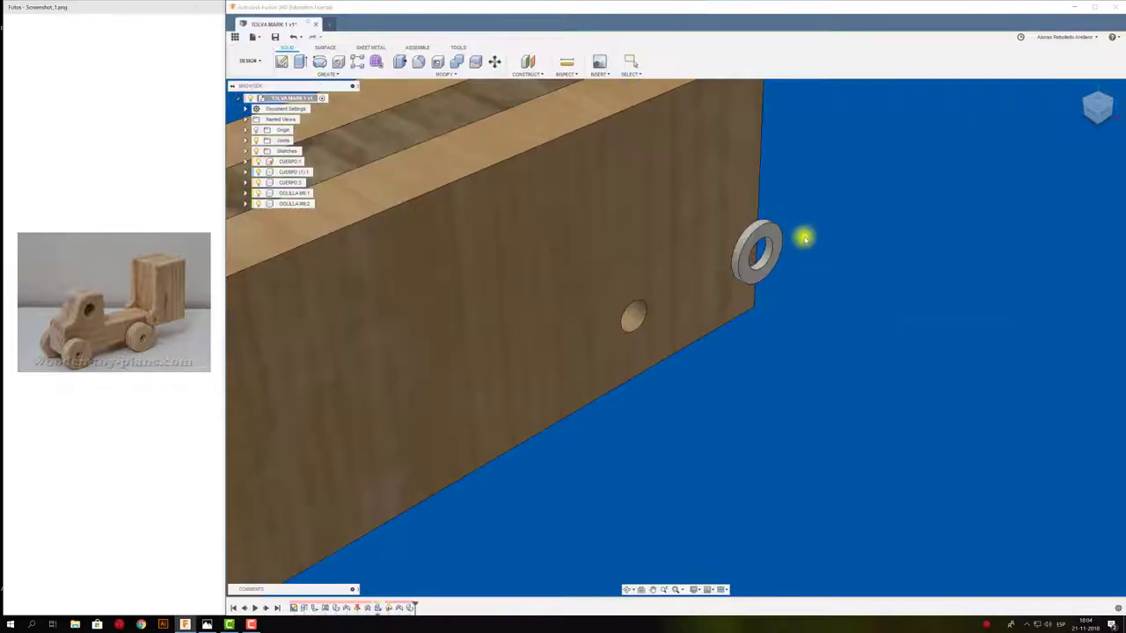
Joint the second washer GOLILLA M6:2 into the rear hole.
key(j)
click(756, 249)
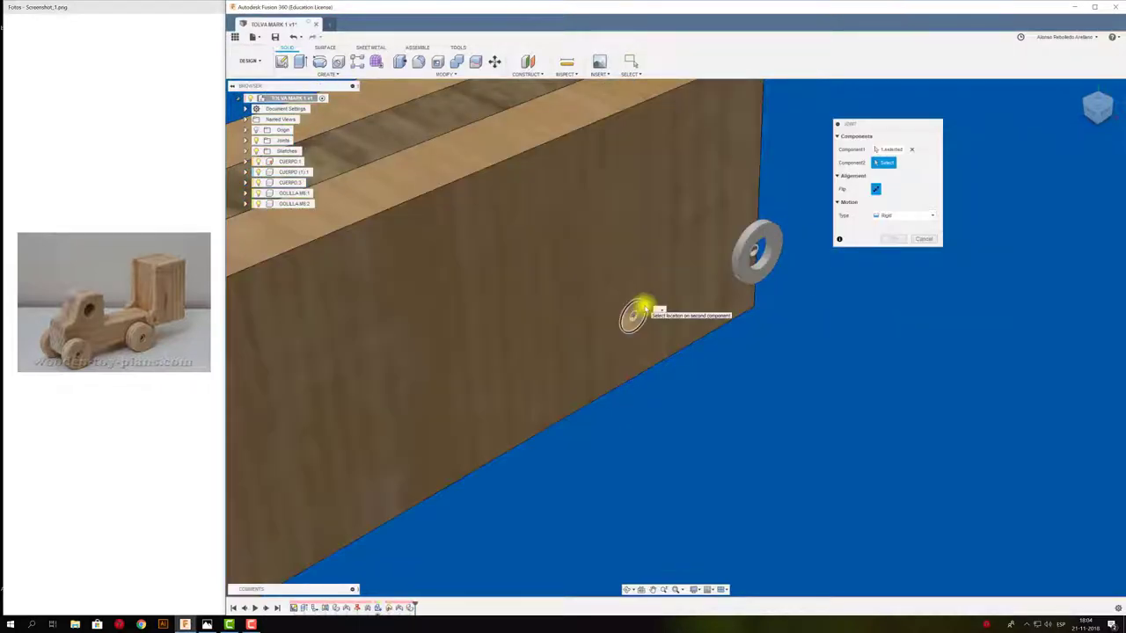
click(634, 317)
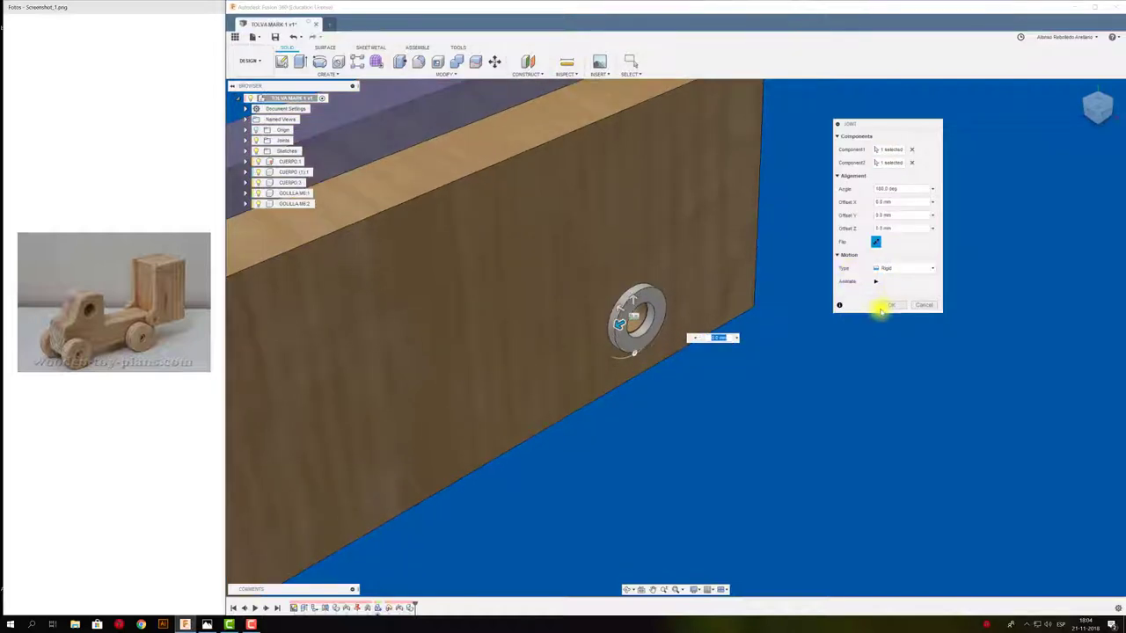
click(890, 305)
scroll(818, 334, down, 3)
scroll(792, 365, down, 3)
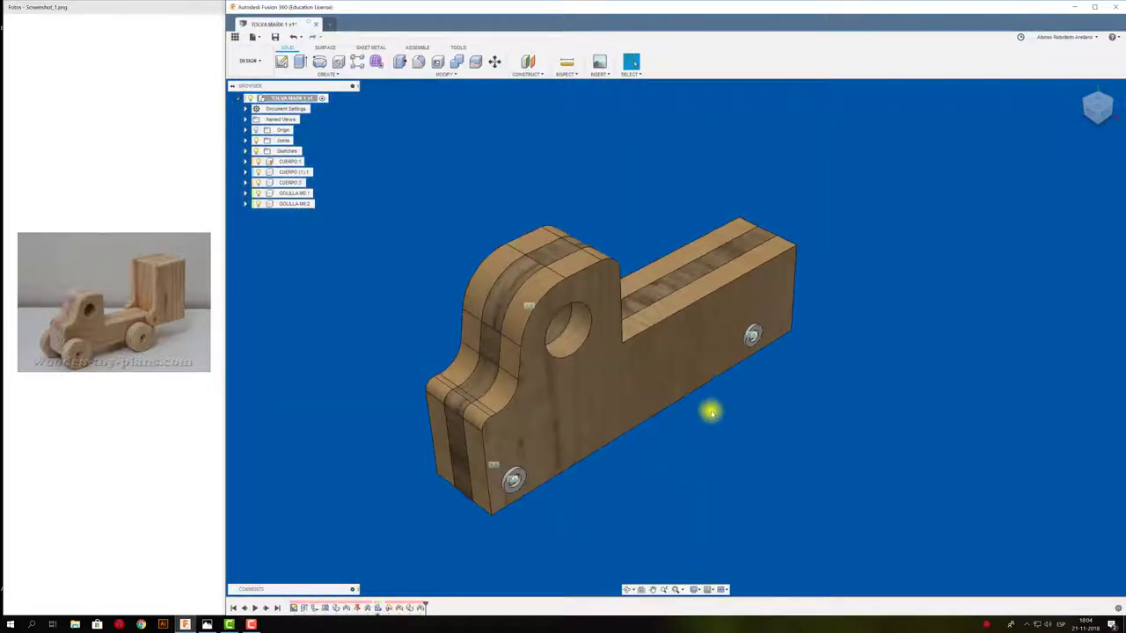
click(301, 203)
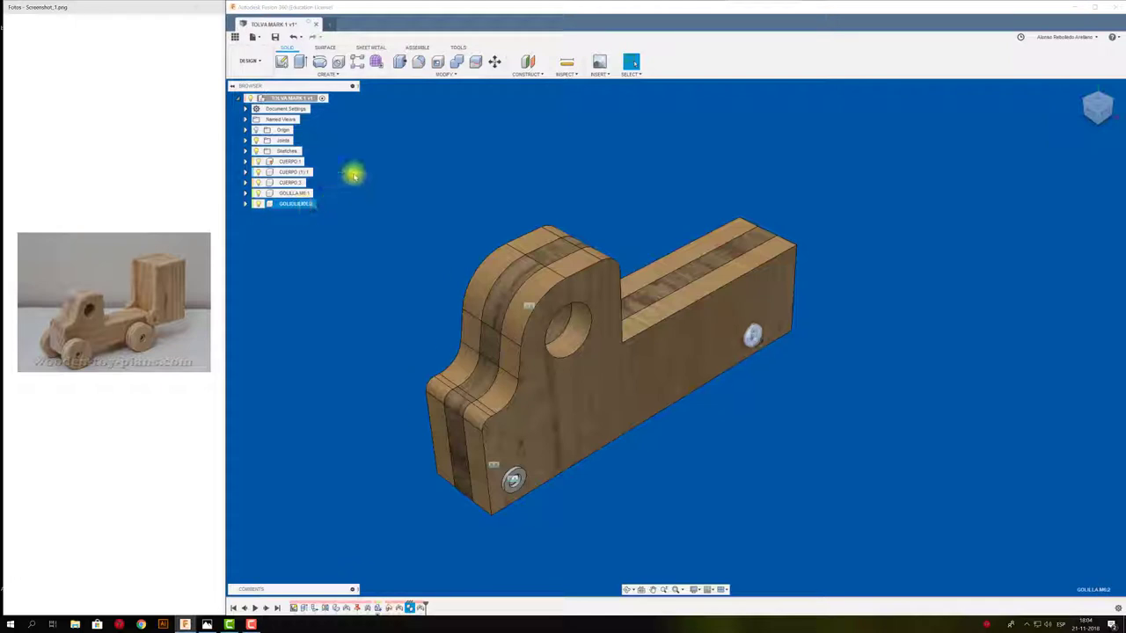
Copy both washers and move the pasted copies −120 mm along Z.
ctrl+click(295, 193)
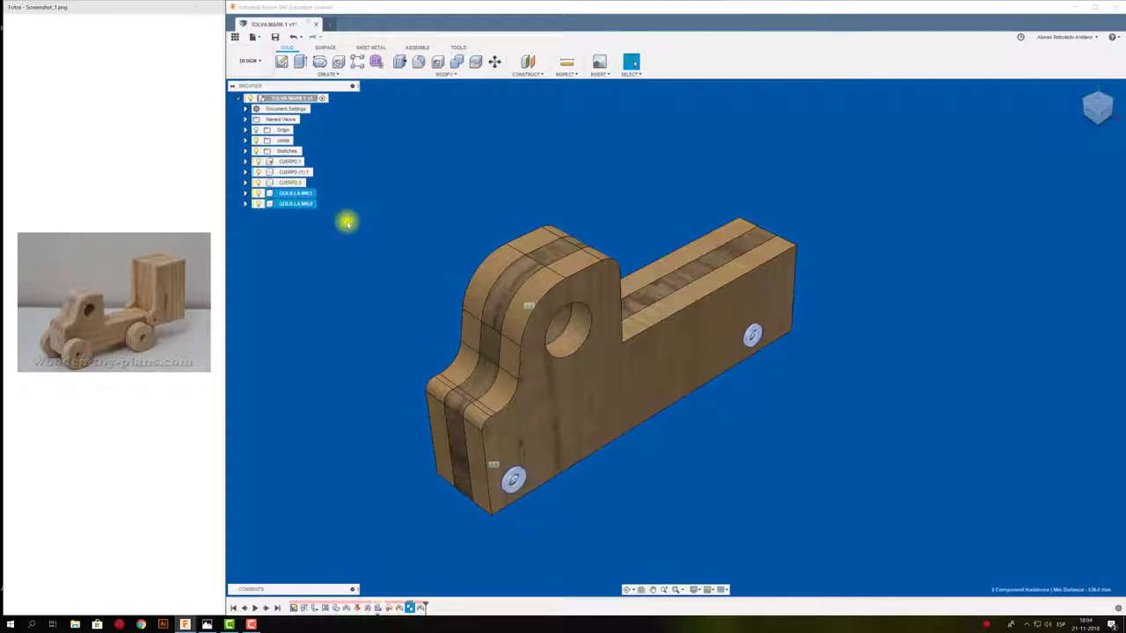
key(ctrl+c)
key(ctrl+v)
drag(774, 346, 604, 251)
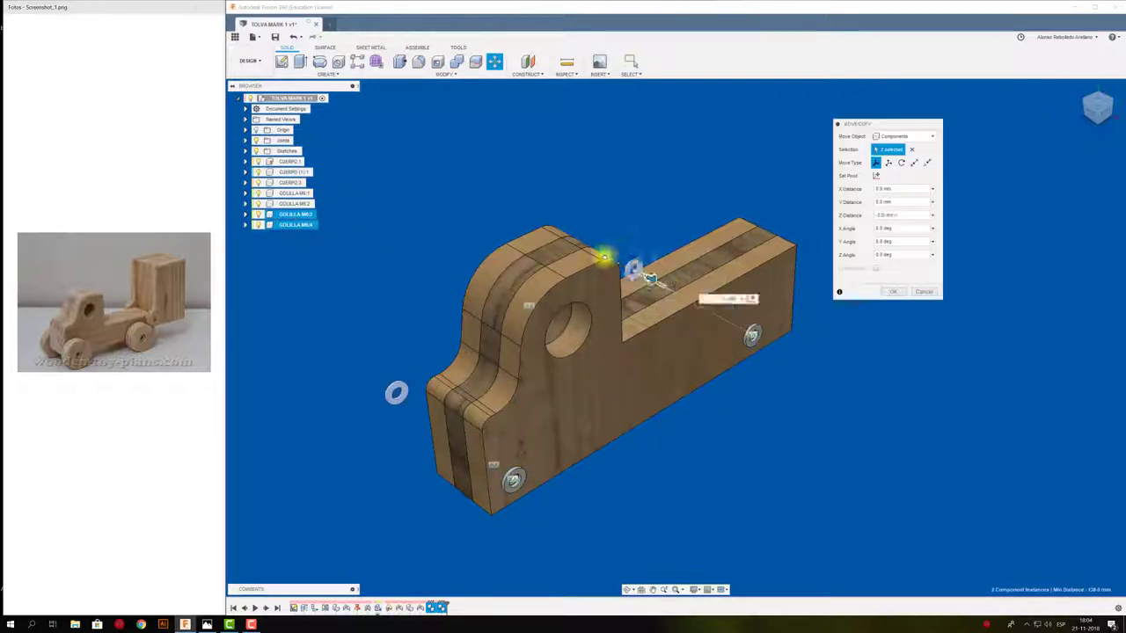
click(895, 291)
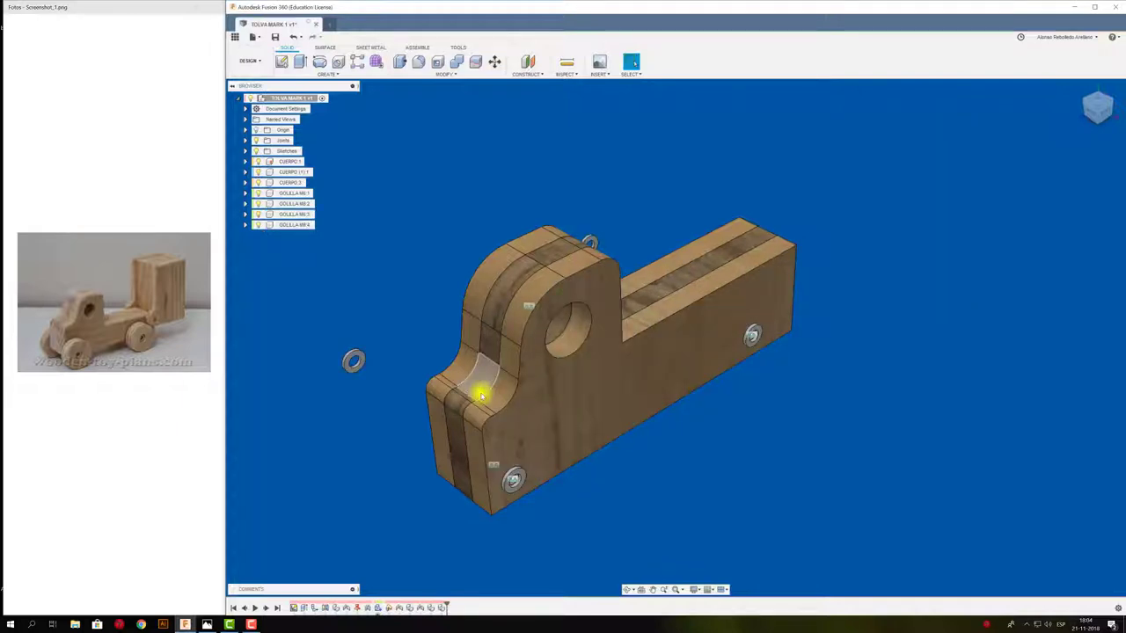
Joint the first washer copy into a hole on the body's opposite face.
key(j)
click(369, 382)
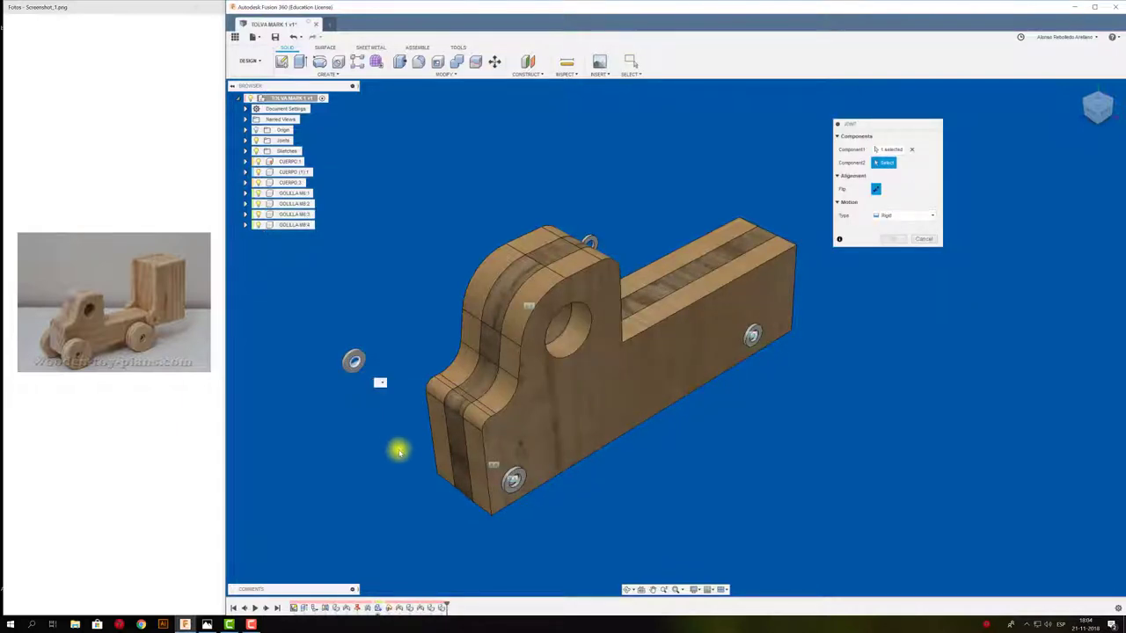
mouse_move(397, 449)
shift+middle_down()
mouse_move(446, 466)
mouse_move(701, 442)
mouse_move(794, 415)
mouse_move(822, 422)
shift+middle_up()
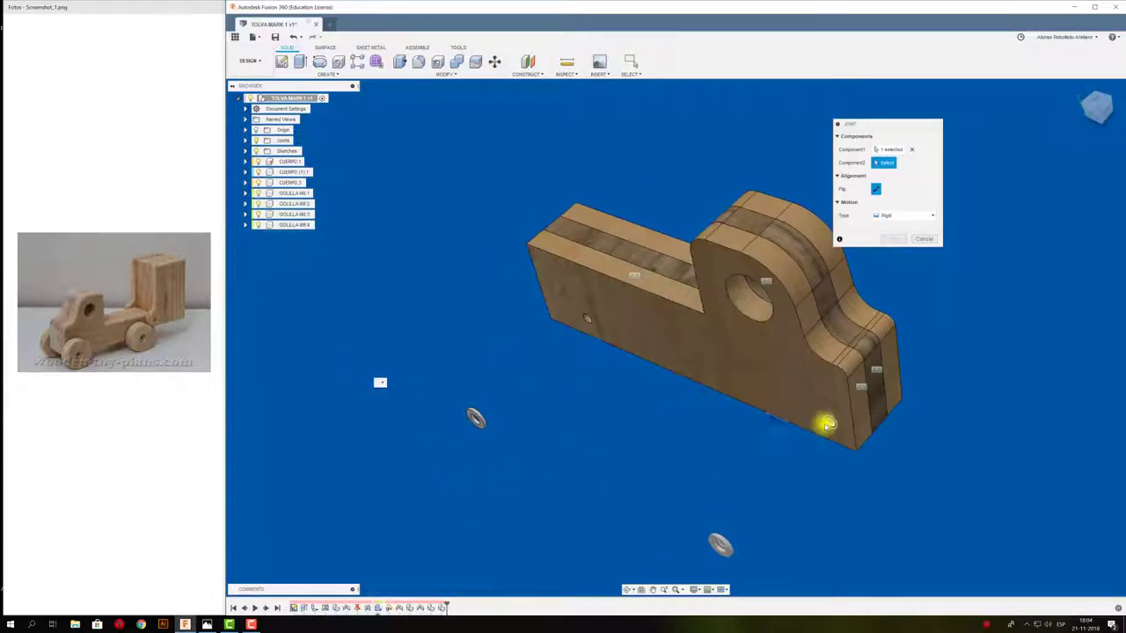
click(808, 426)
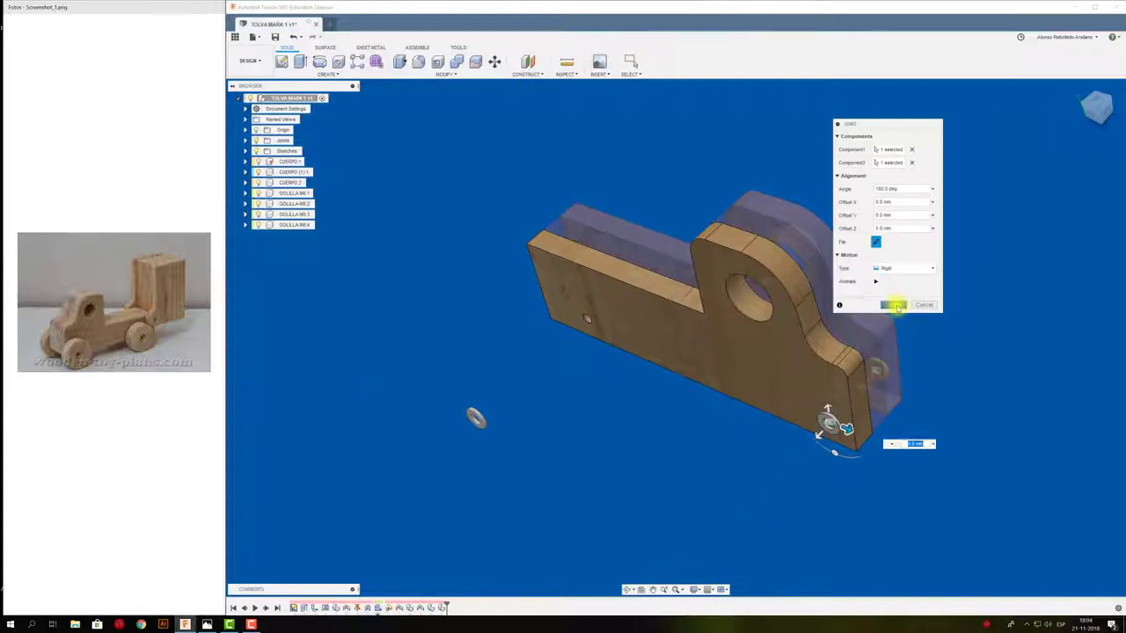
scroll(475, 422, up, 3)
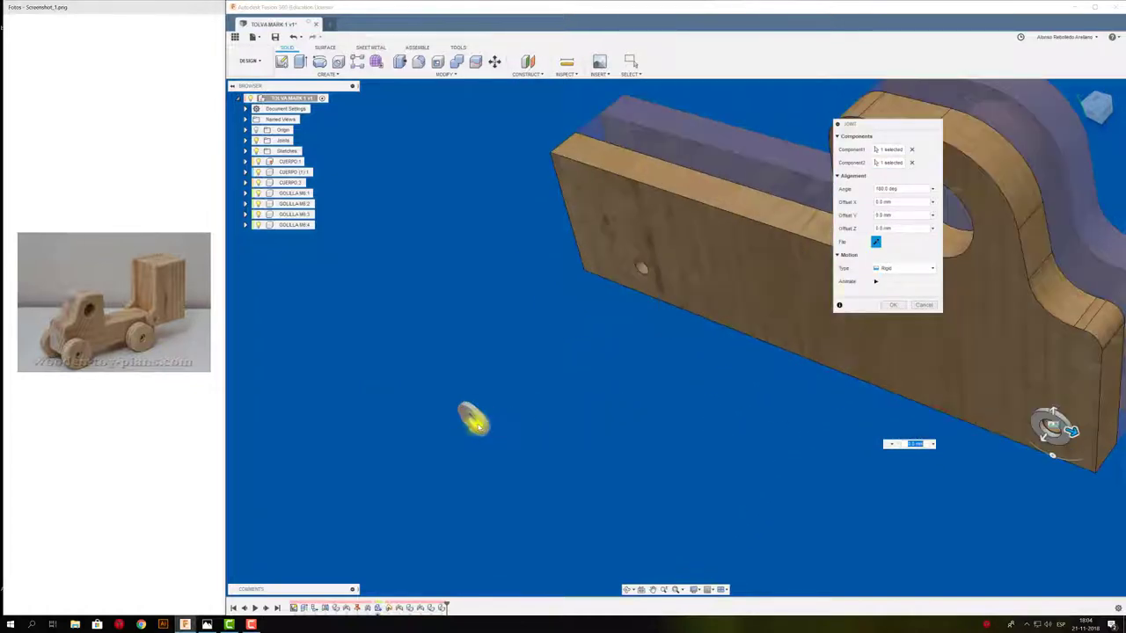
mouse_move(467, 407)
shift+middle_down()
mouse_move(501, 329)
mouse_move(684, 171)
shift+middle_up()
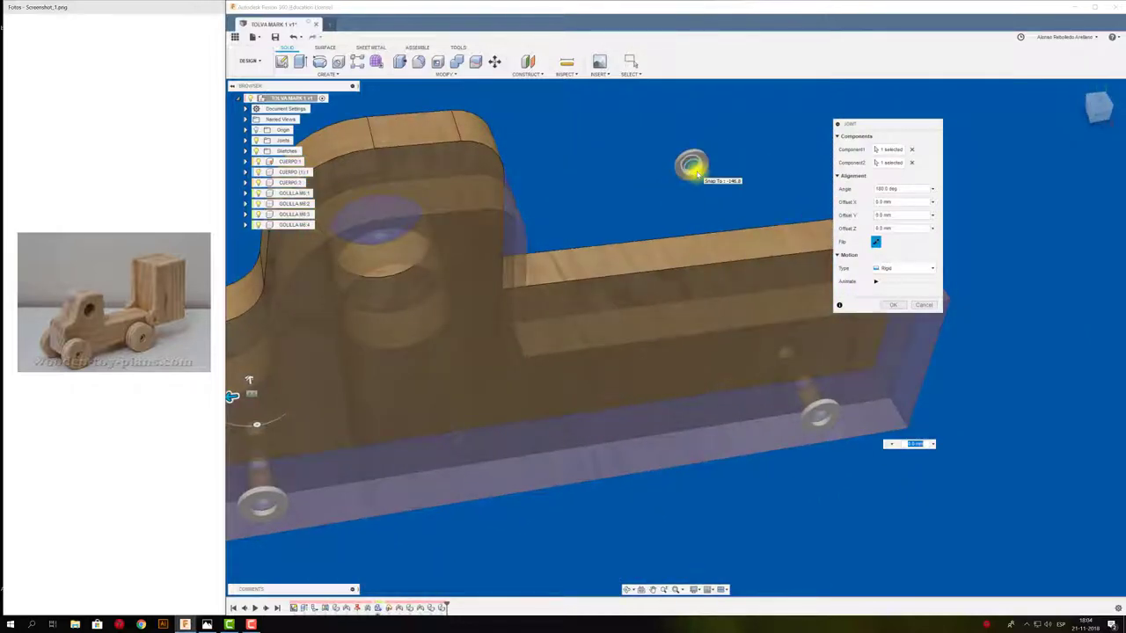
click(893, 305)
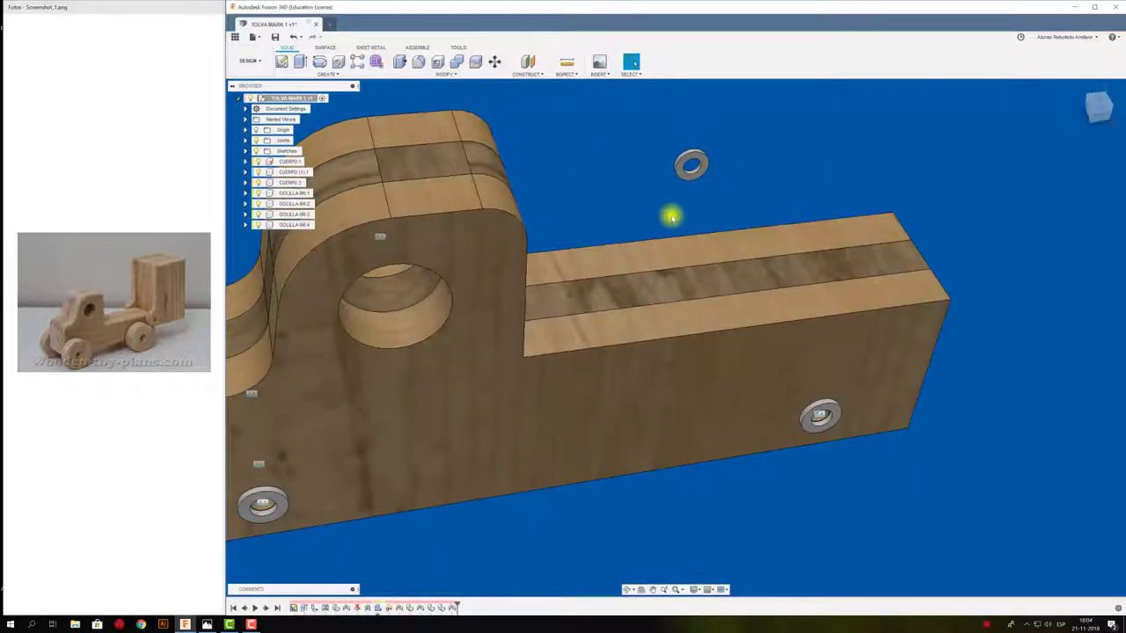
Joint the second washer copy into the other opposite-side hole and orbit to check.
key(j)
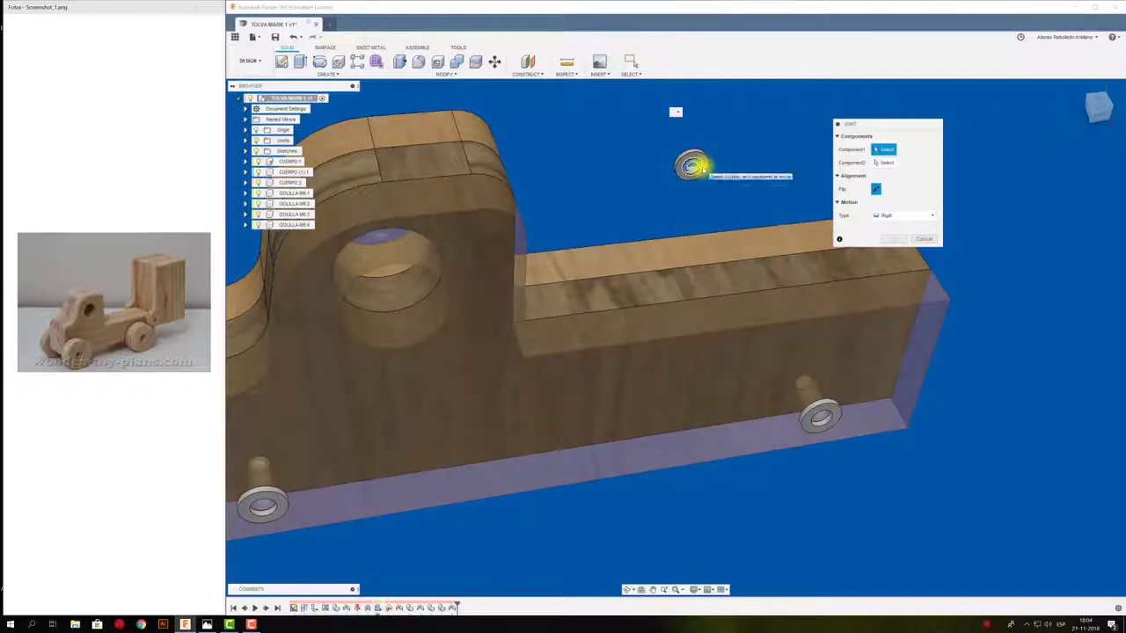
click(702, 166)
mouse_move(706, 197)
shift+middle_down()
mouse_move(510, 302)
mouse_move(513, 492)
shift+middle_up()
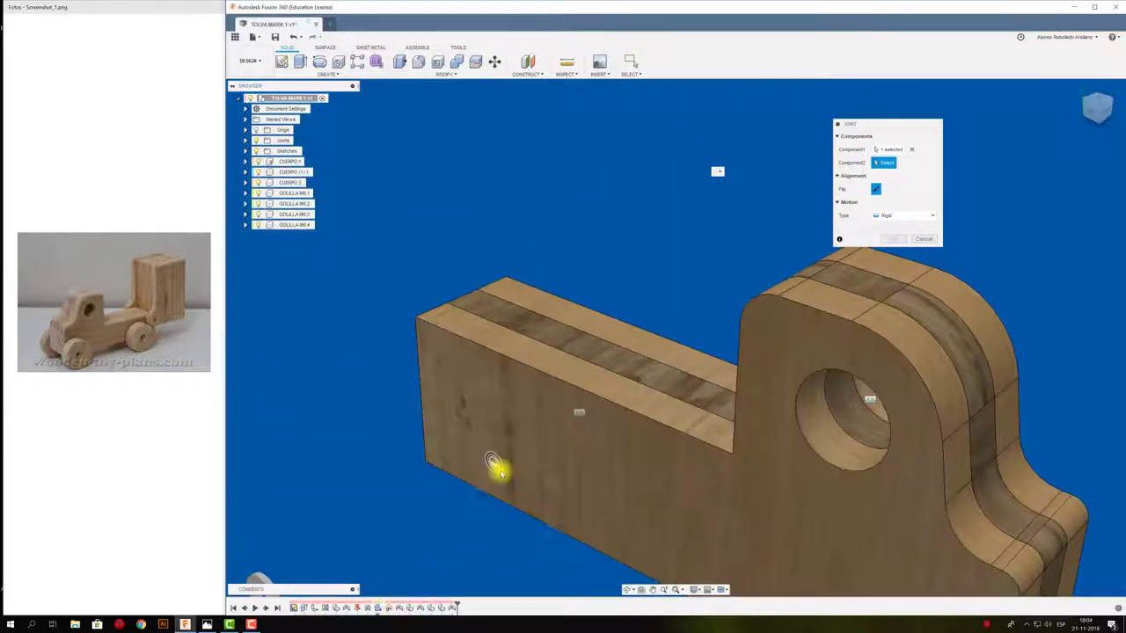
click(495, 469)
click(888, 305)
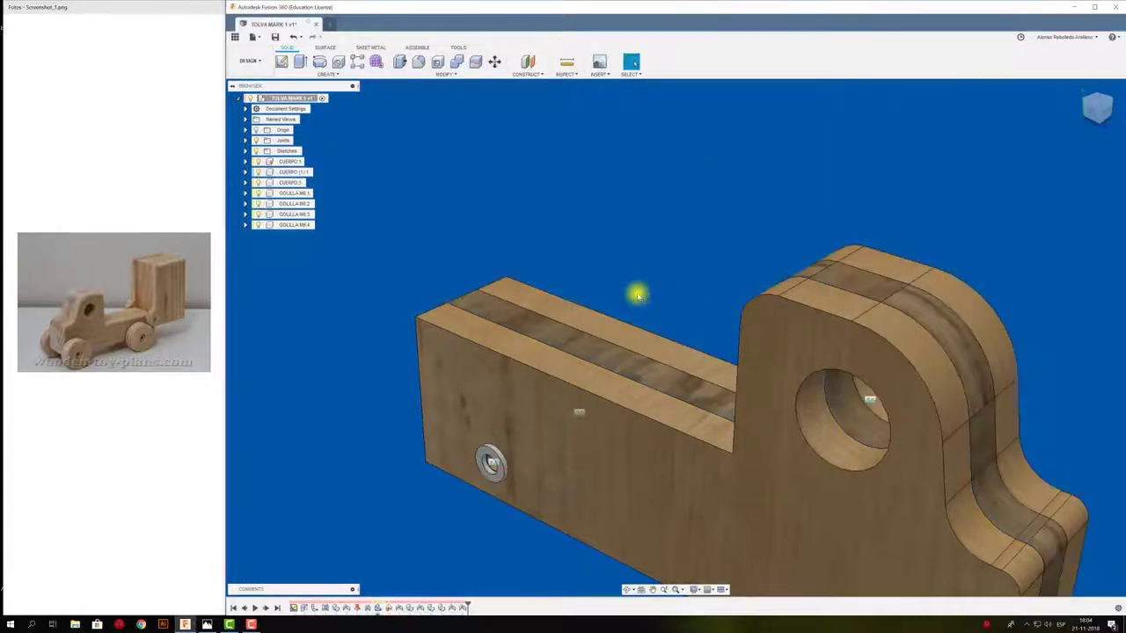
mouse_move(638, 295)
shift+middle_down()
mouse_move(568, 261)
mouse_move(367, 269)
shift+middle_up()
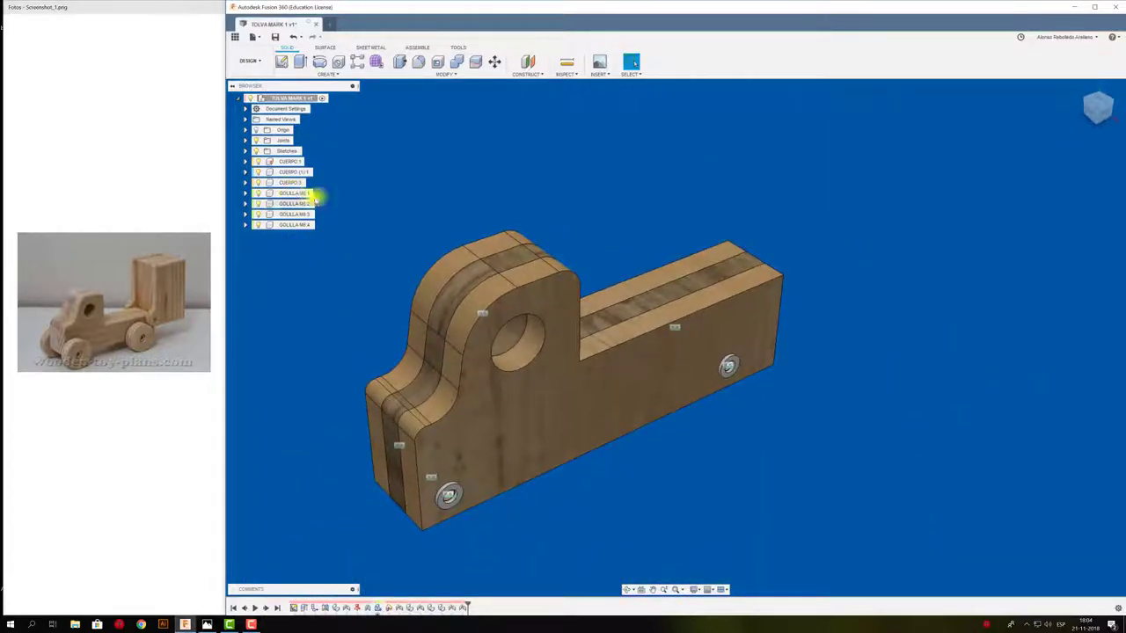
shift+middle_drag(390, 219, 405, 209)
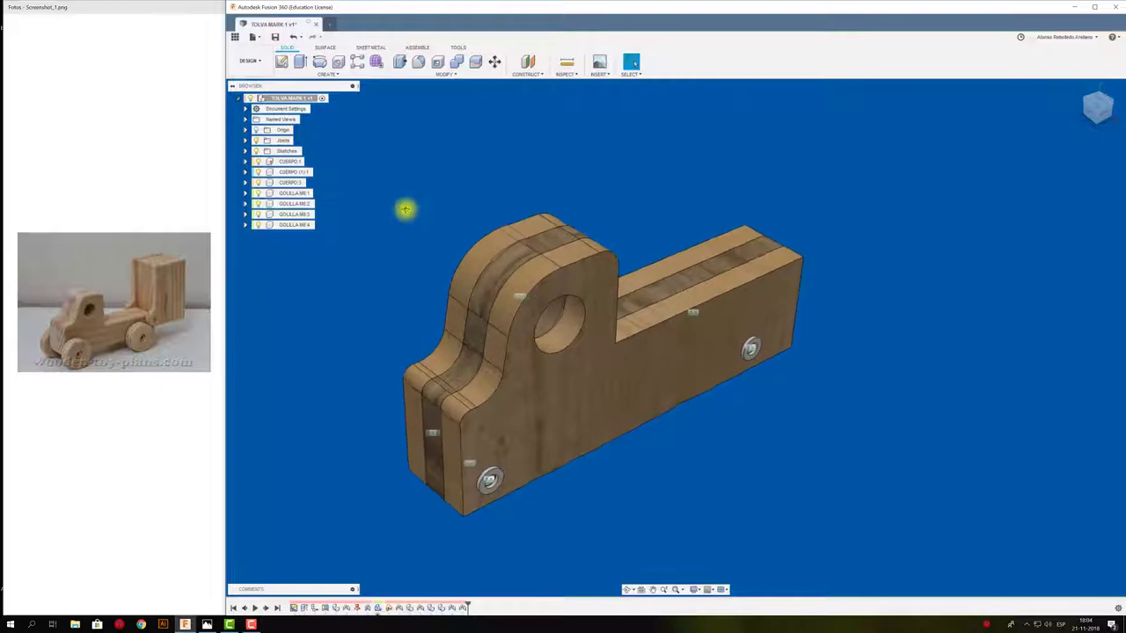
Add a new component named RUEDA to the truck assembly.
right_click(309, 98)
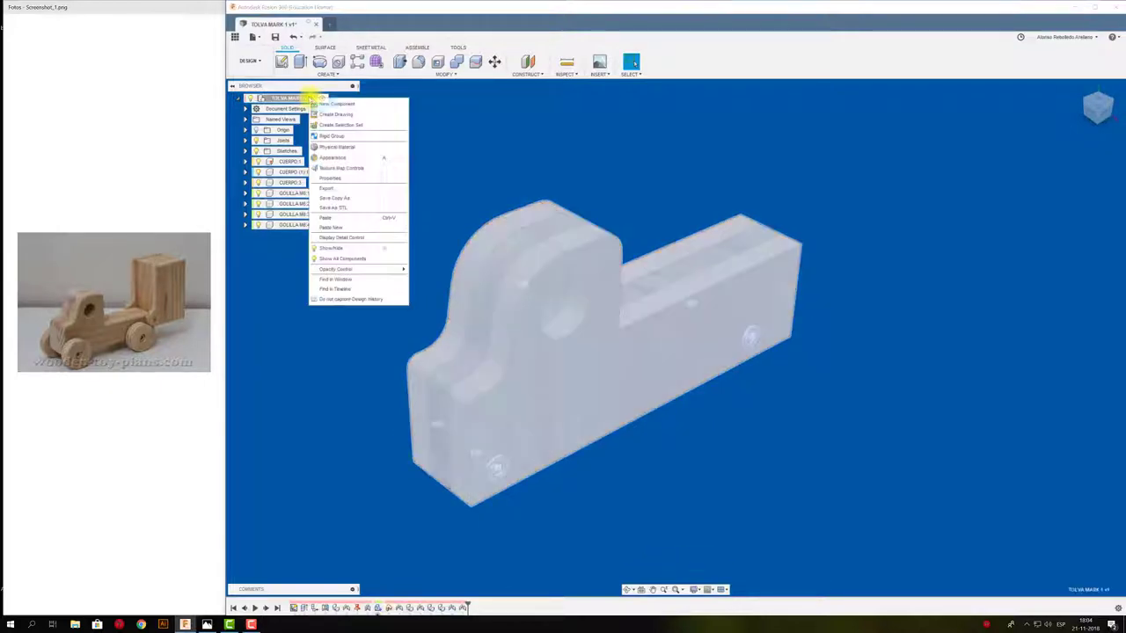
click(340, 104)
text(RUEDA)
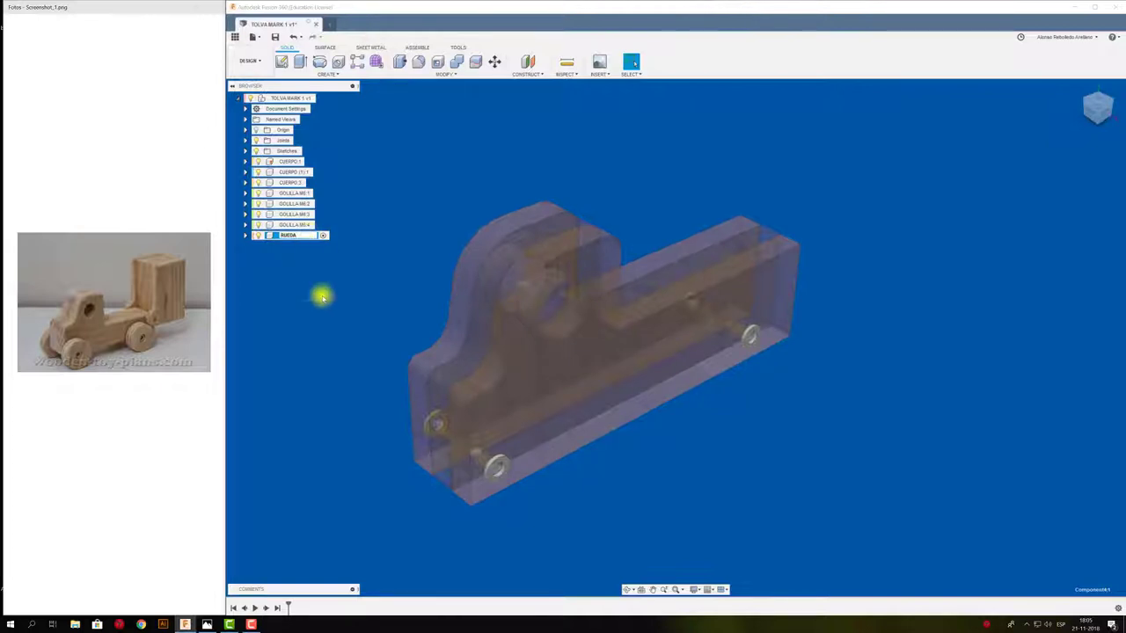
key(Return)
On the washer's body face, sketch a 10 mm circle at the hole and a large wheel circle.
click(281, 63)
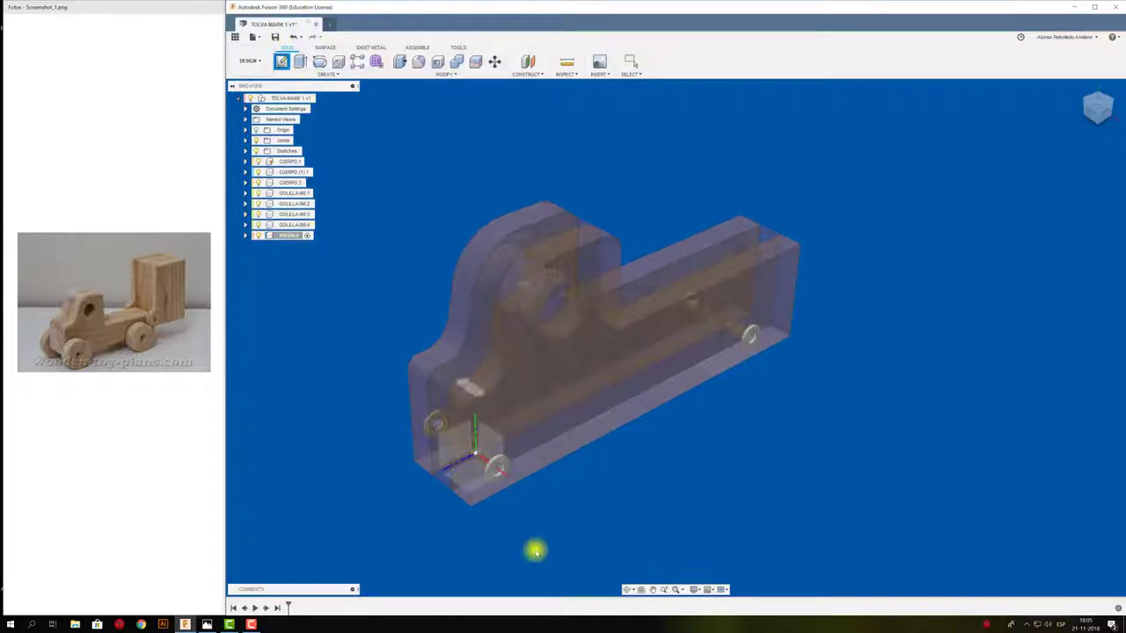
scroll(535, 548, up, 5)
scroll(508, 352, up, 3)
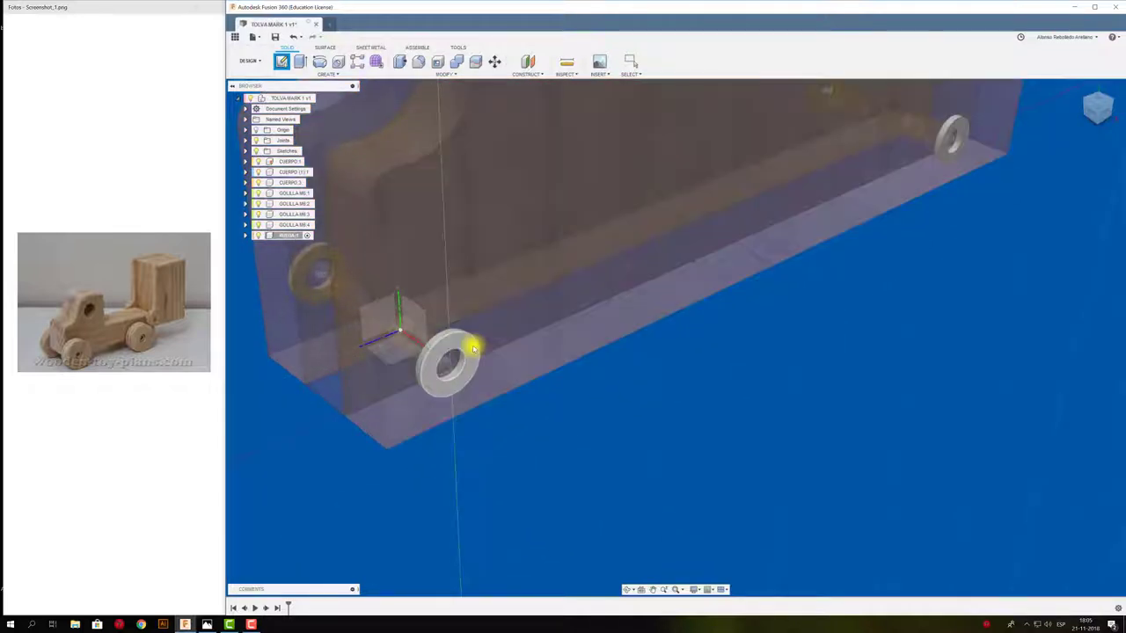
click(472, 350)
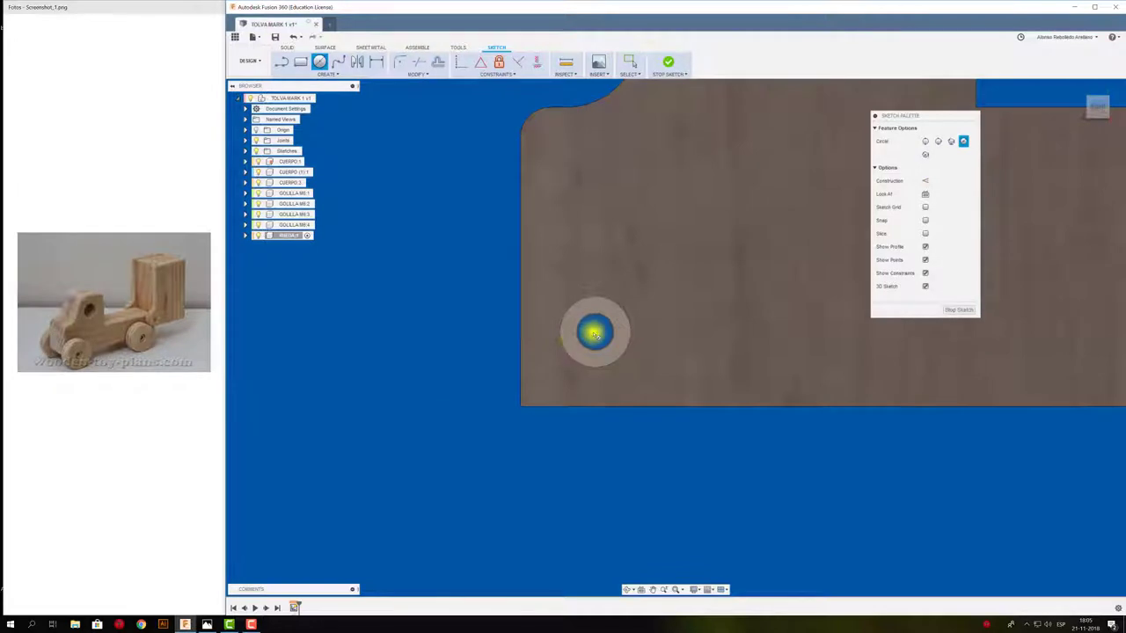
click(594, 332)
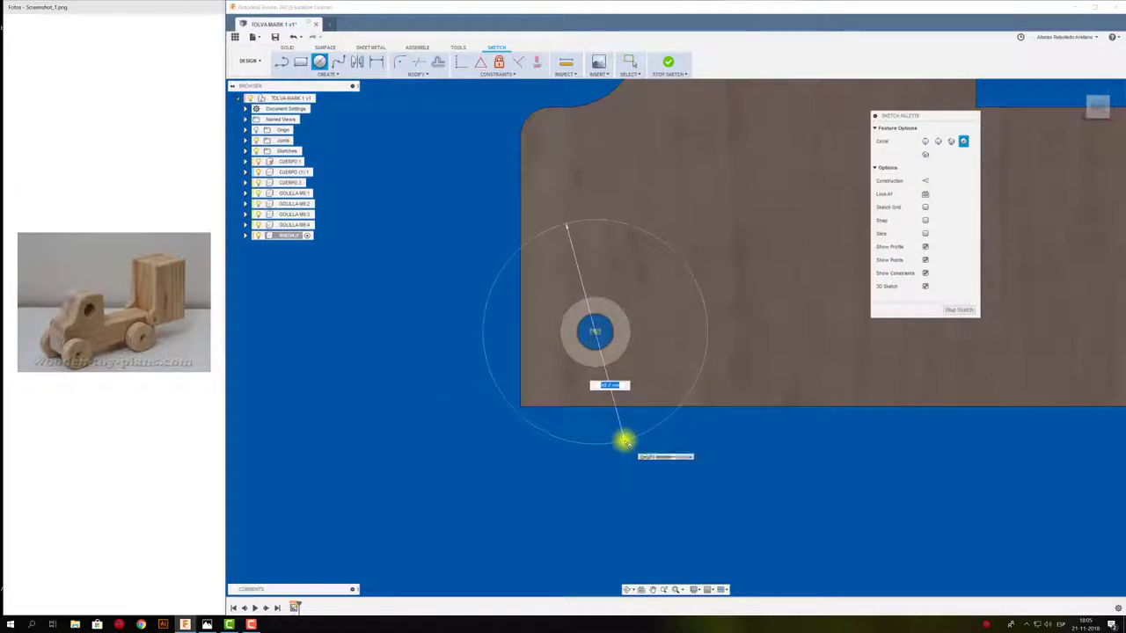
text(10)
key(Return)
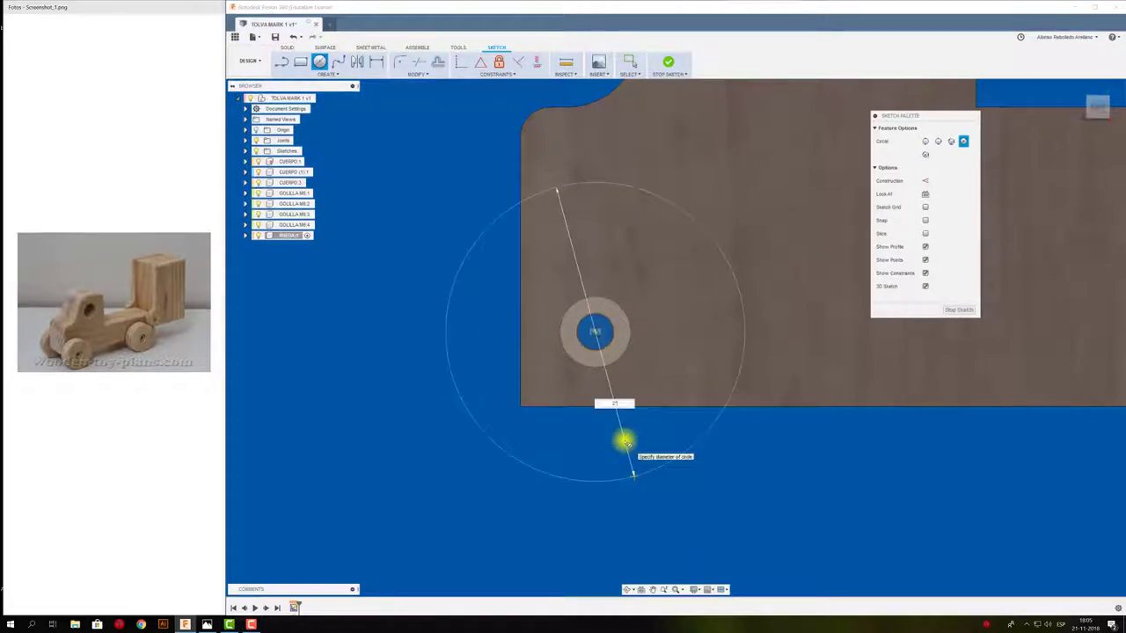
click(625, 441)
key(Escape)
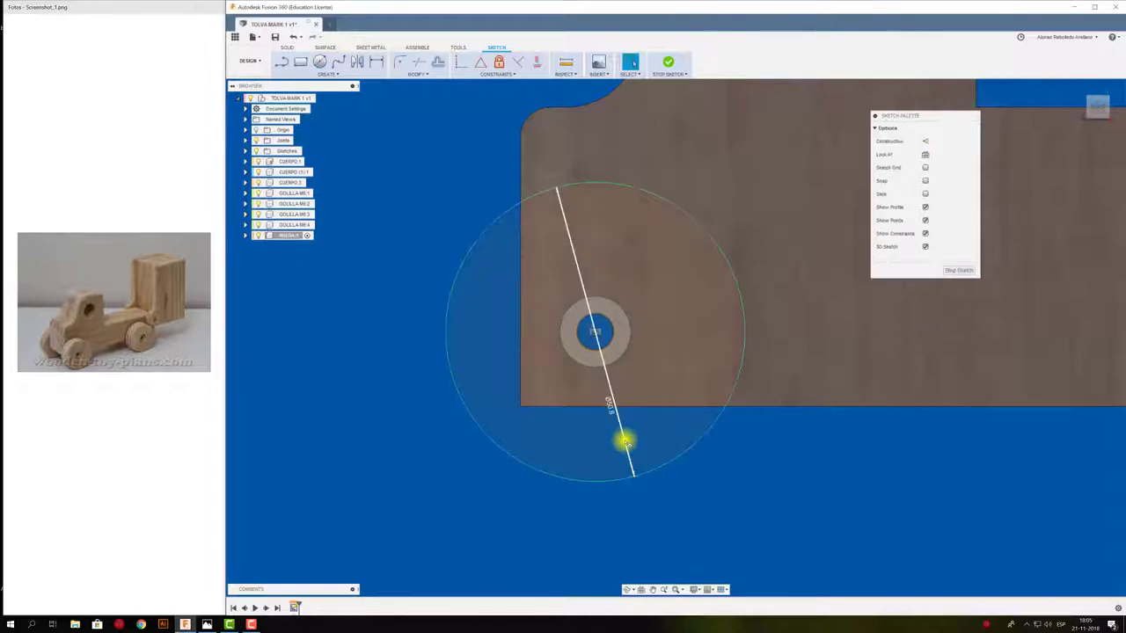
scroll(625, 442, down, 3)
Select the wheel disc profile and the profile near the hole for extrusion.
key(e)
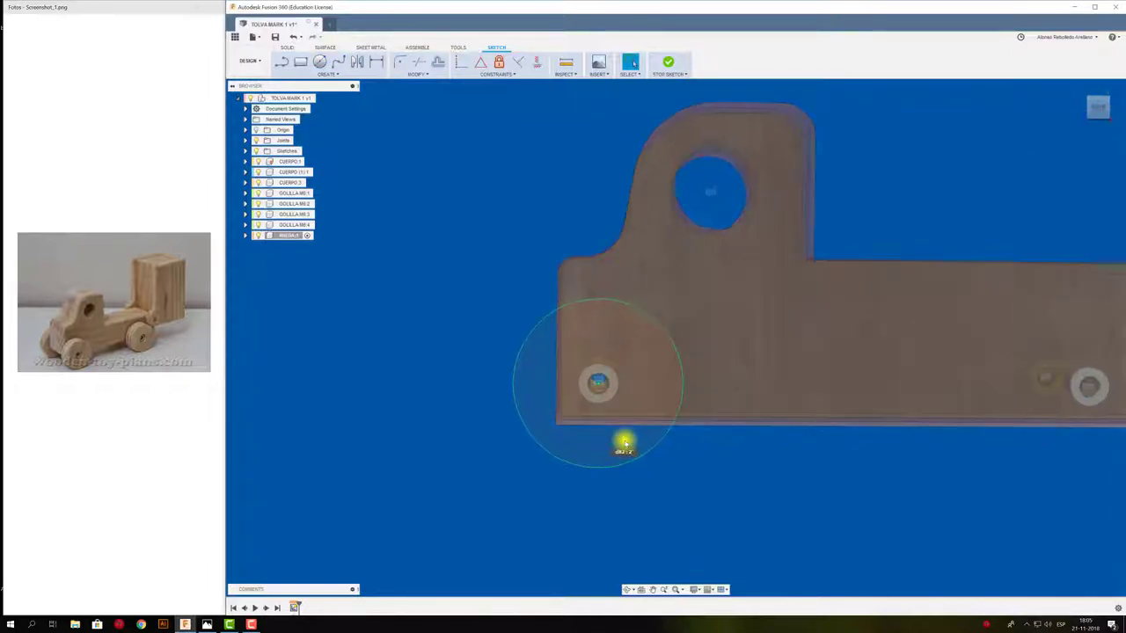
click(466, 377)
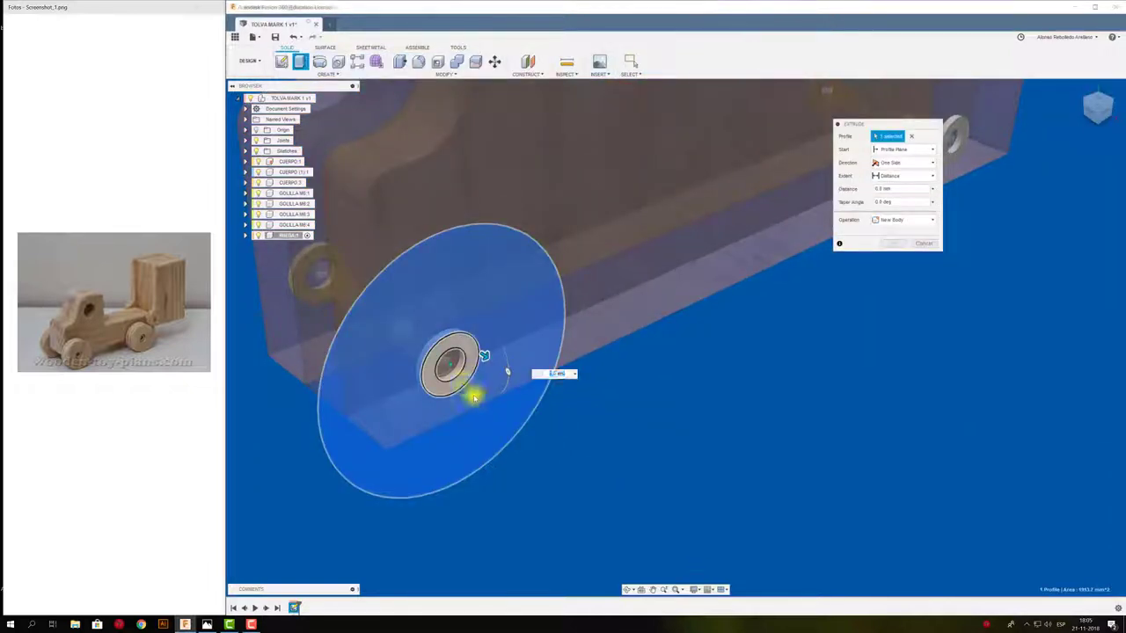
scroll(492, 420, up, 3)
scroll(465, 367, up, 3)
click(444, 351)
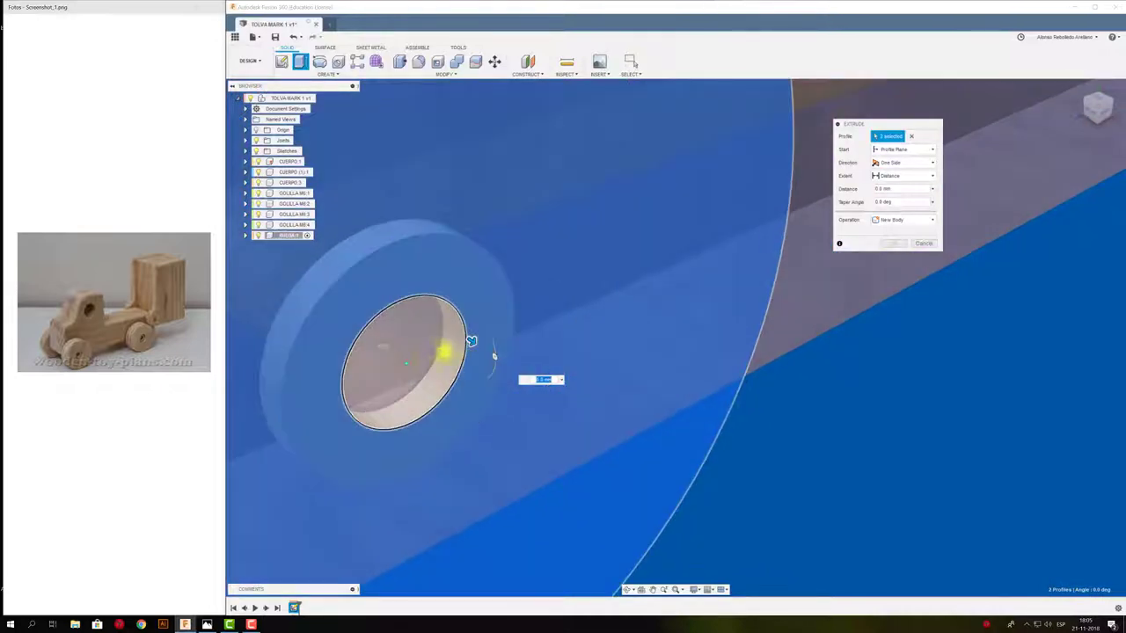
scroll(503, 377, down, 2)
scroll(499, 391, down, 2)
scroll(500, 397, down, 1)
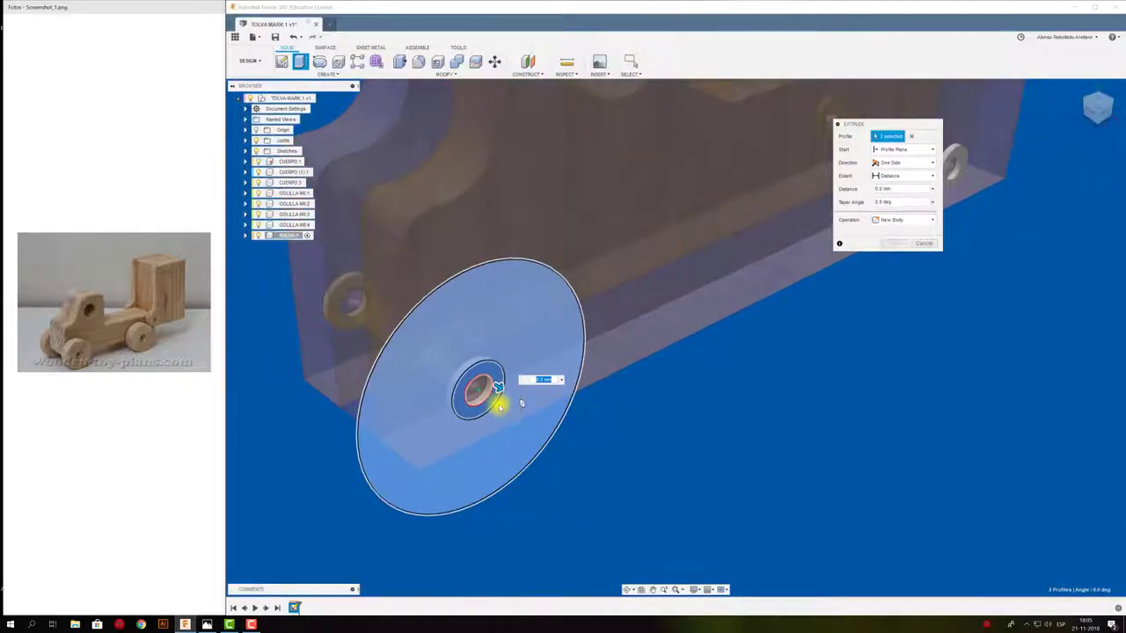
scroll(499, 379, up, 2)
Extrude the selected wheel profiles 0.5 in as a new body.
text(10)
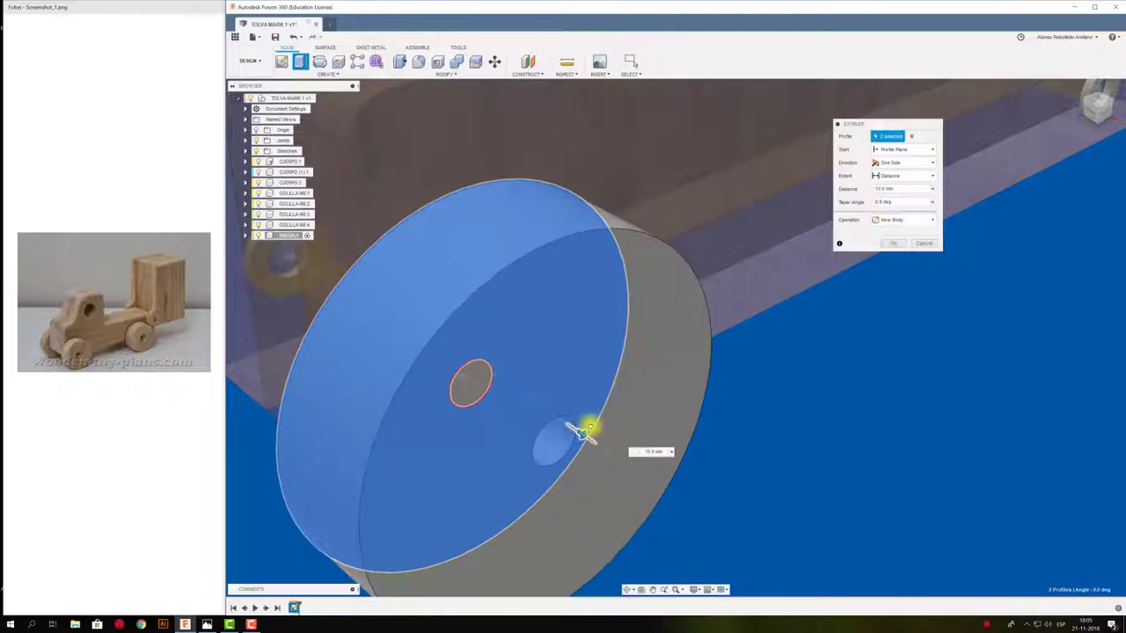
scroll(586, 432, down, 1)
scroll(588, 438, down, 1)
shift+middle_drag(588, 440, 398, 438)
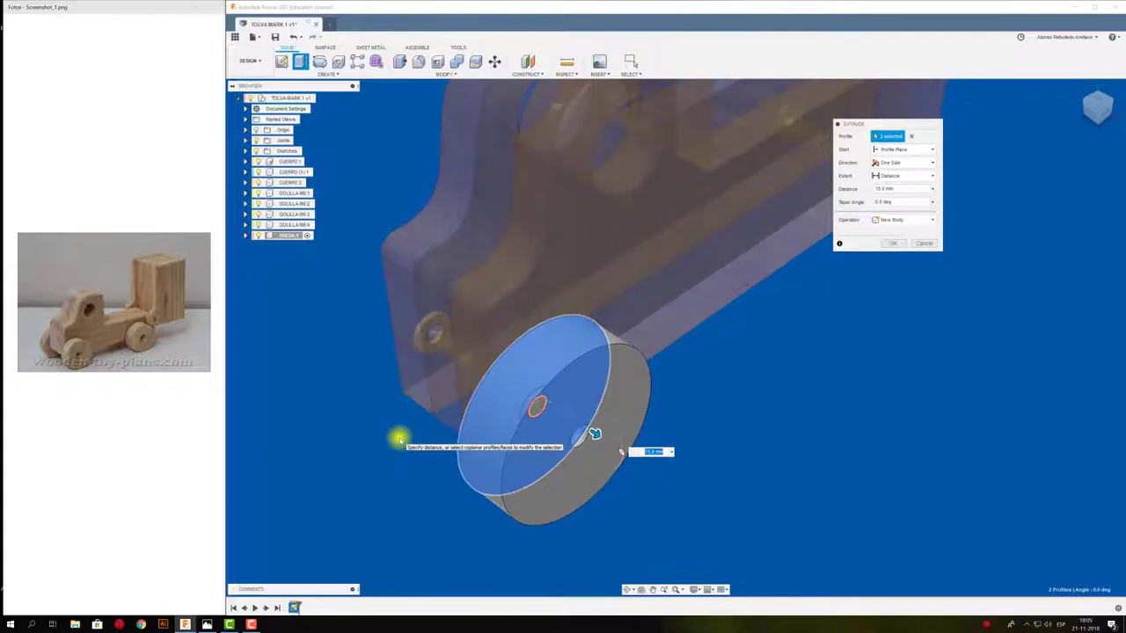
text(8.5 )
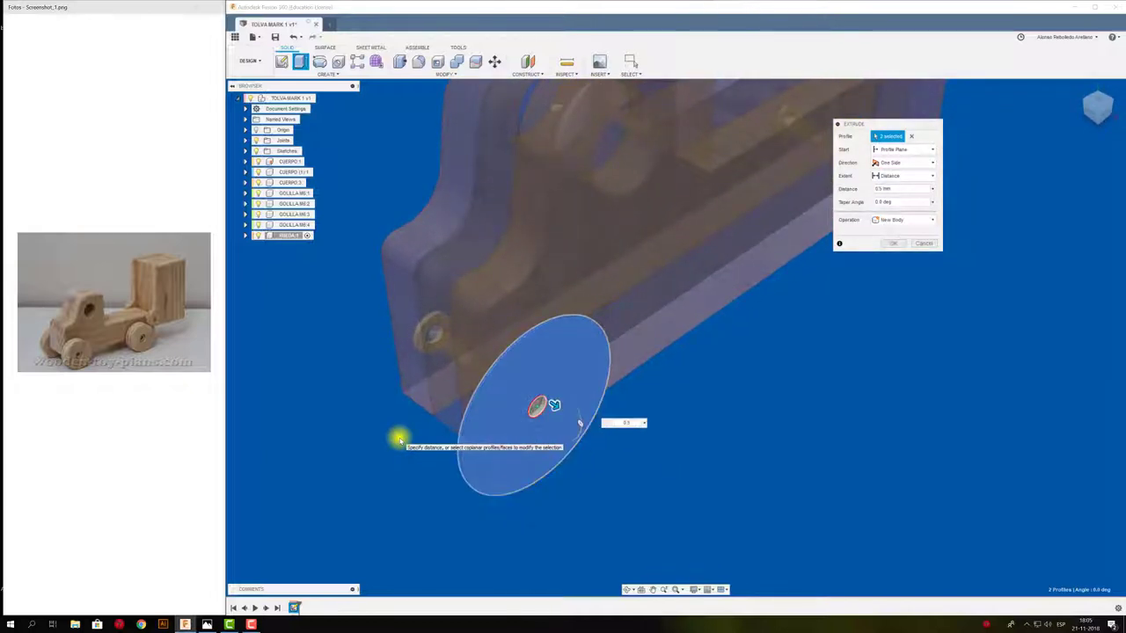
text(in)
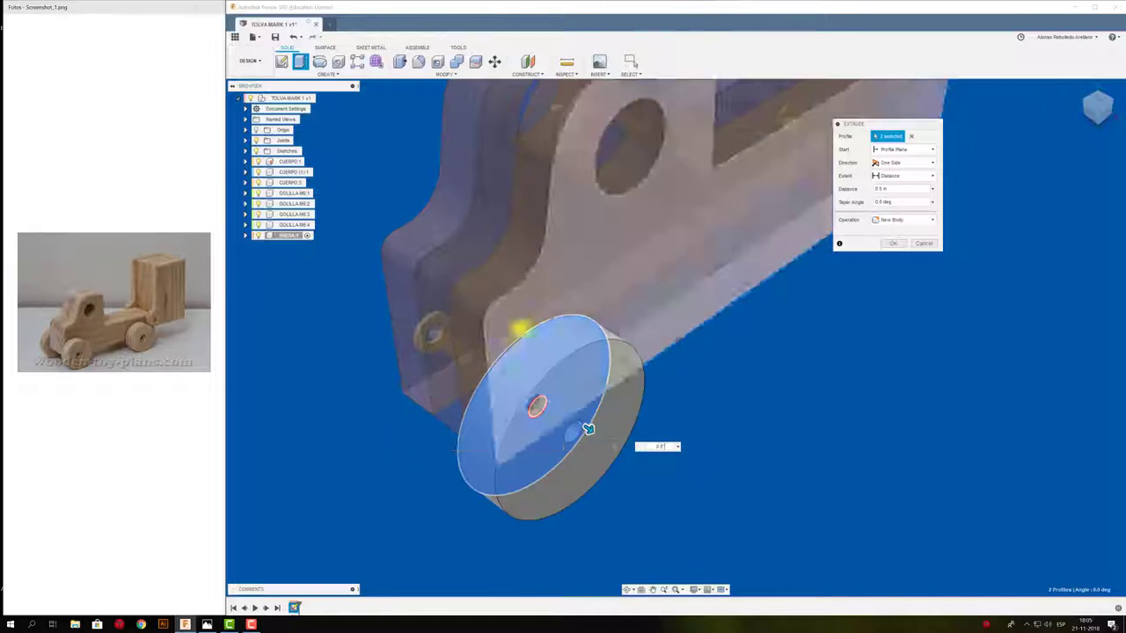
key(Return)
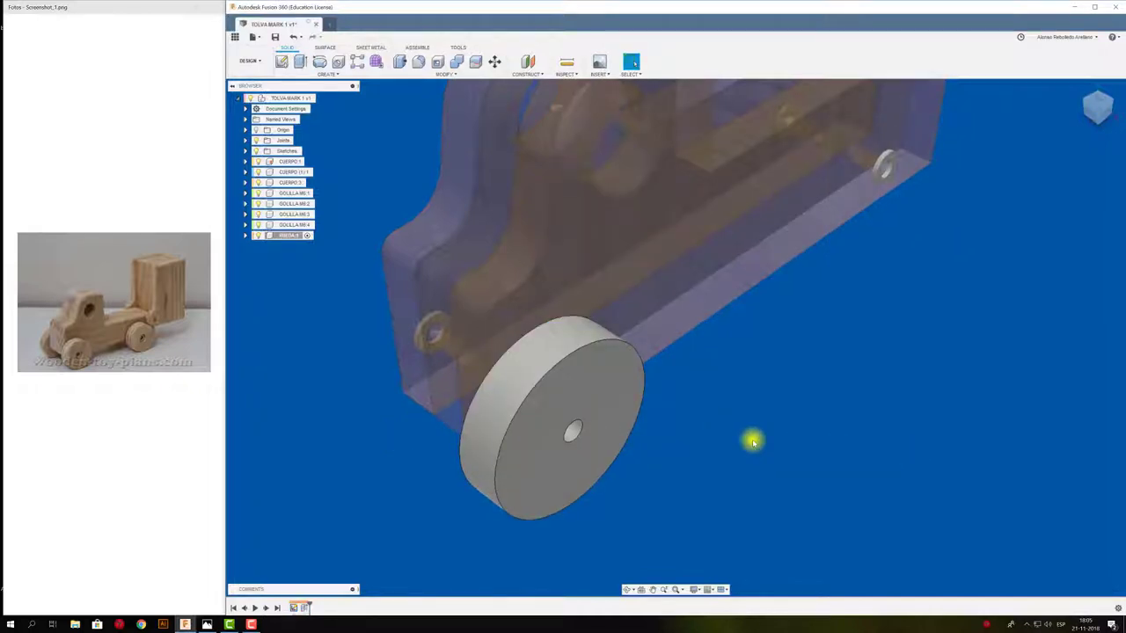
mouse_move(752, 442)
shift+middle_down()
mouse_move(681, 420)
mouse_move(459, 409)
mouse_move(435, 392)
mouse_move(442, 322)
mouse_move(301, 239)
shift+middle_up()
Apply the Pine material from the Wood library to the RUEDA wheel.
right_click(300, 239)
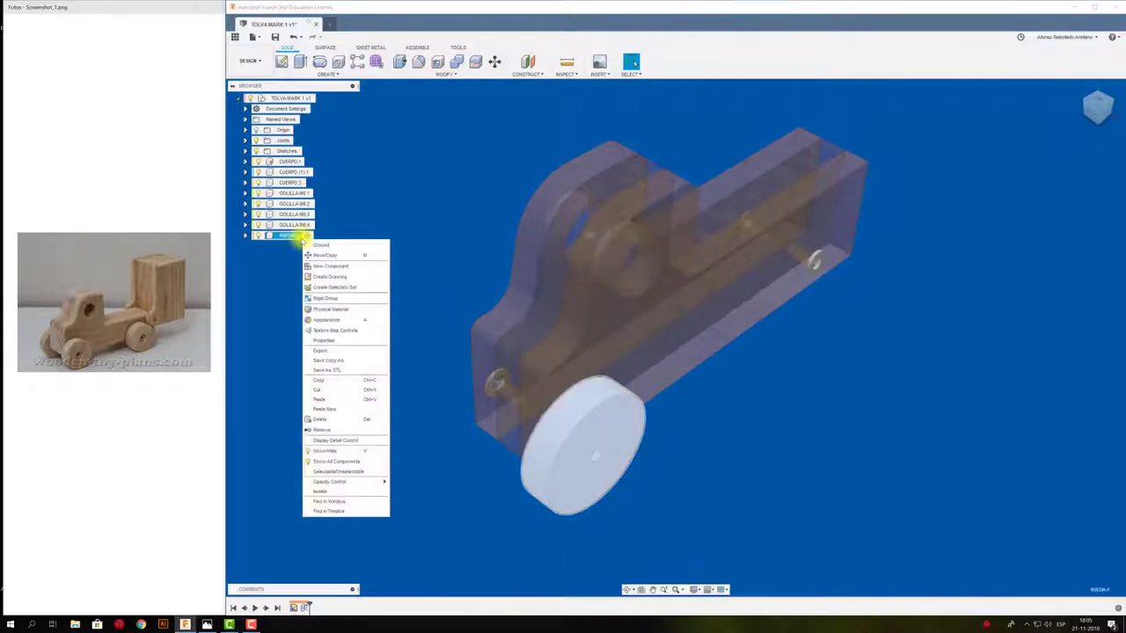
click(330, 309)
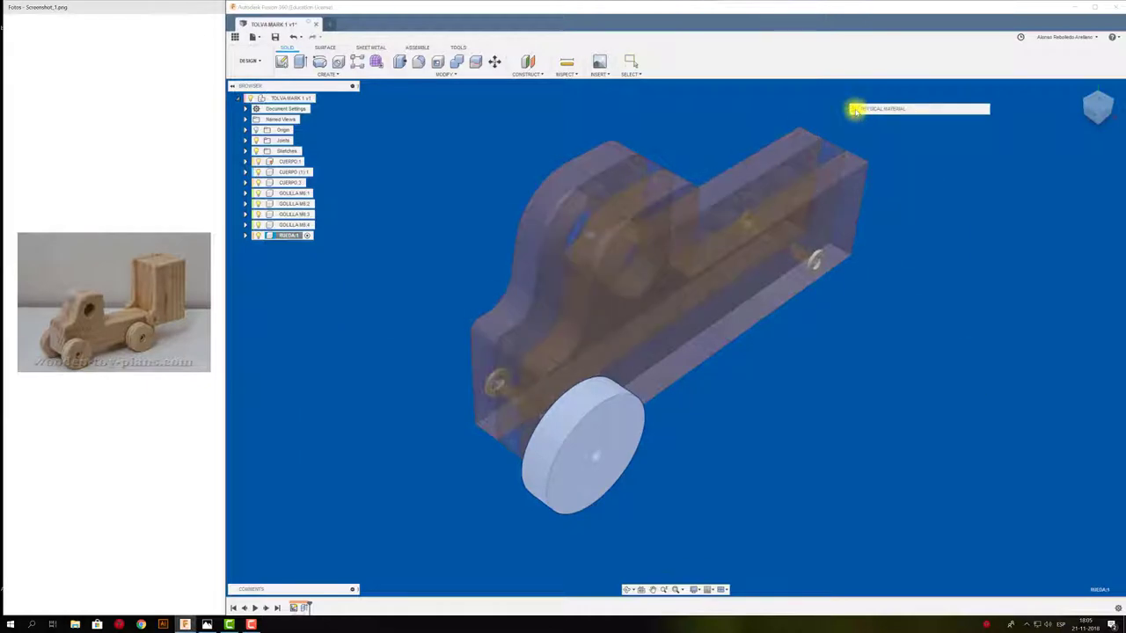
scroll(899, 405, down, 3)
scroll(902, 420, down, 3)
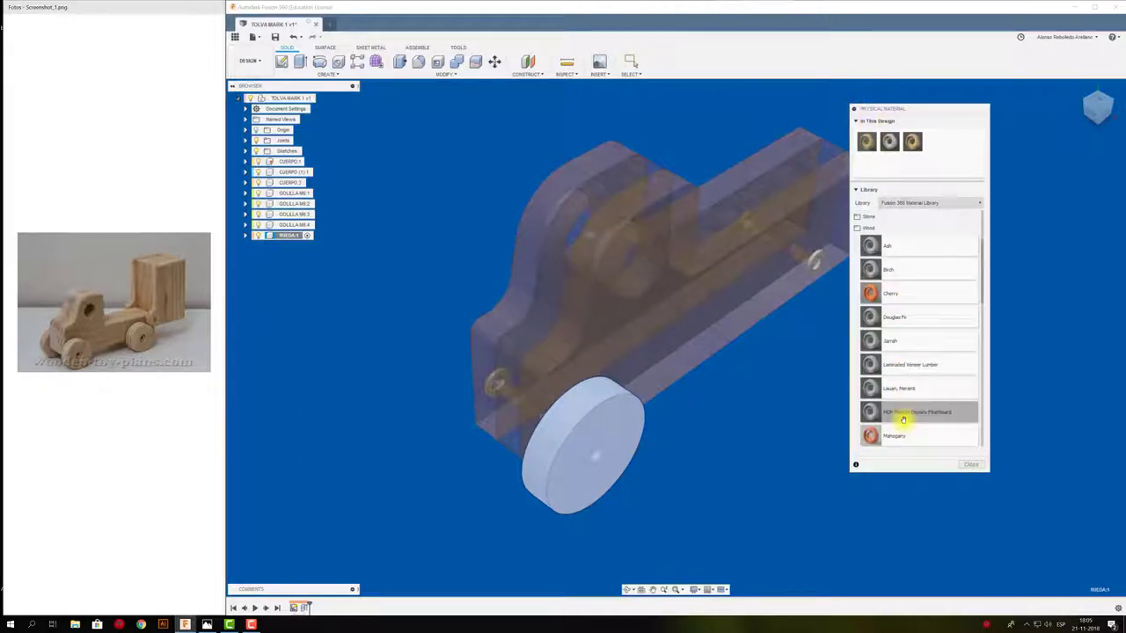
scroll(903, 421, down, 2)
scroll(906, 413, down, 2)
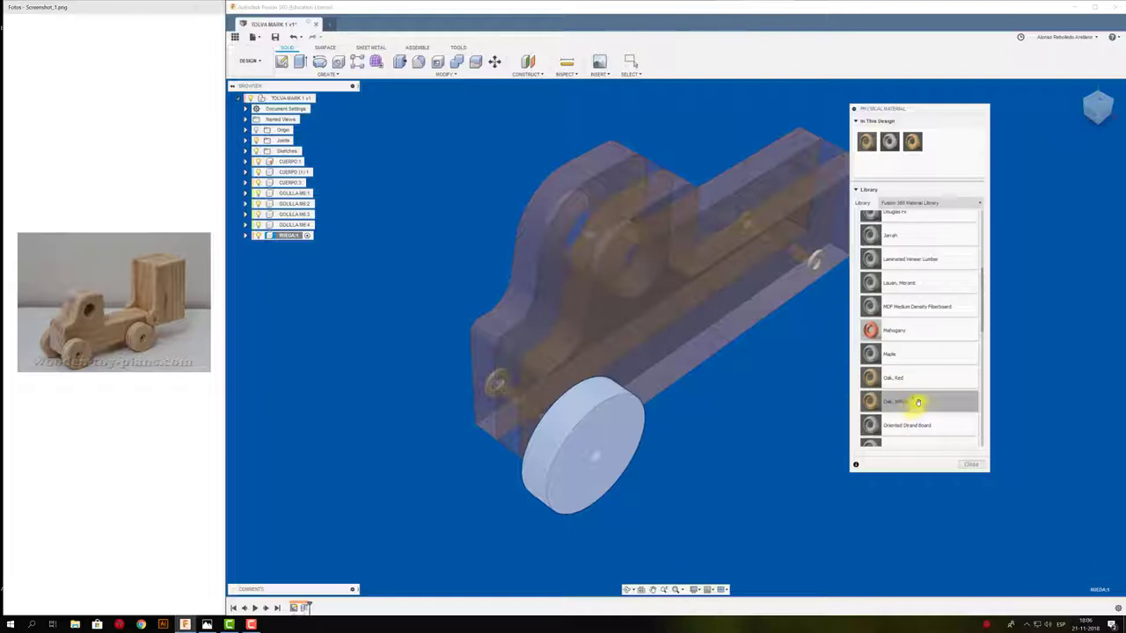
scroll(918, 402, down, 3)
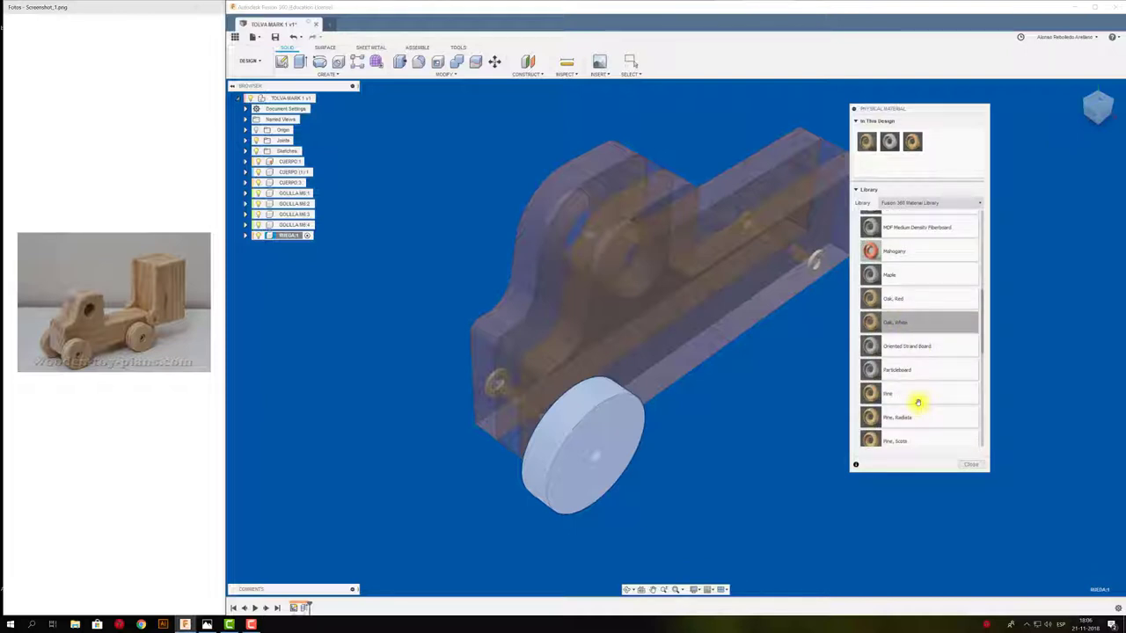
scroll(917, 401, down, 1)
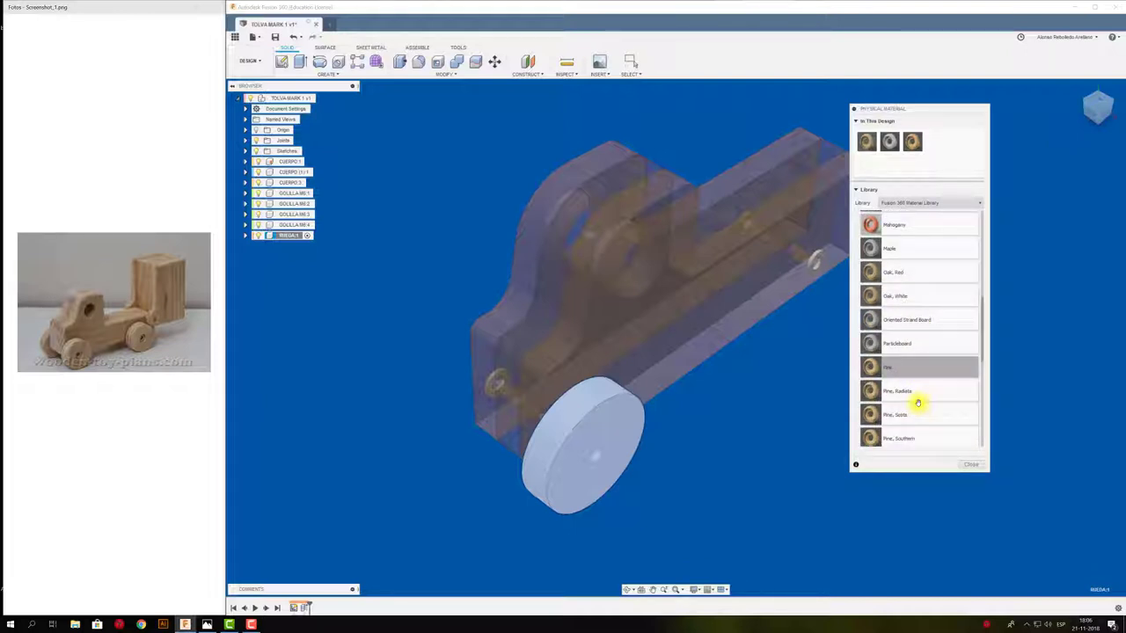
scroll(918, 402, down, 2)
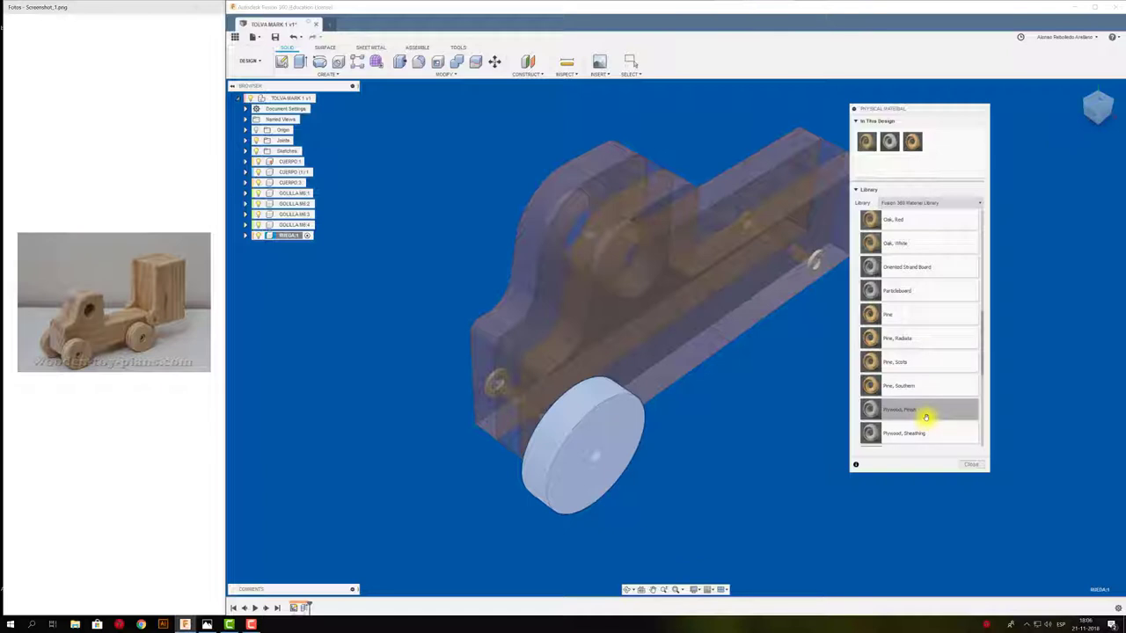
scroll(925, 417, down, 1)
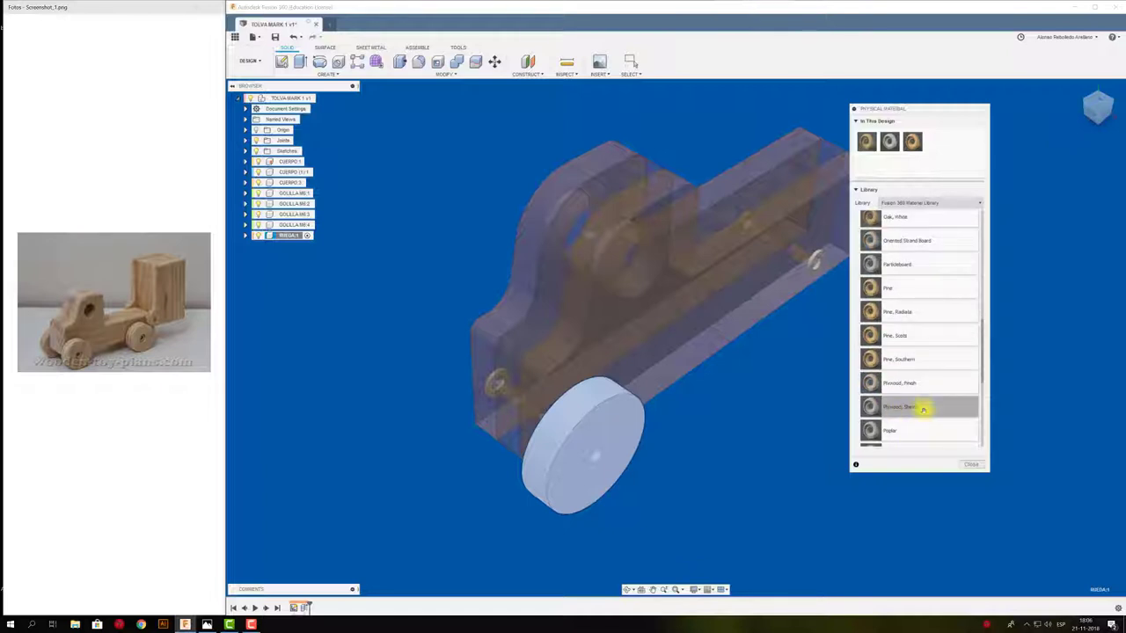
scroll(918, 409, down, 1)
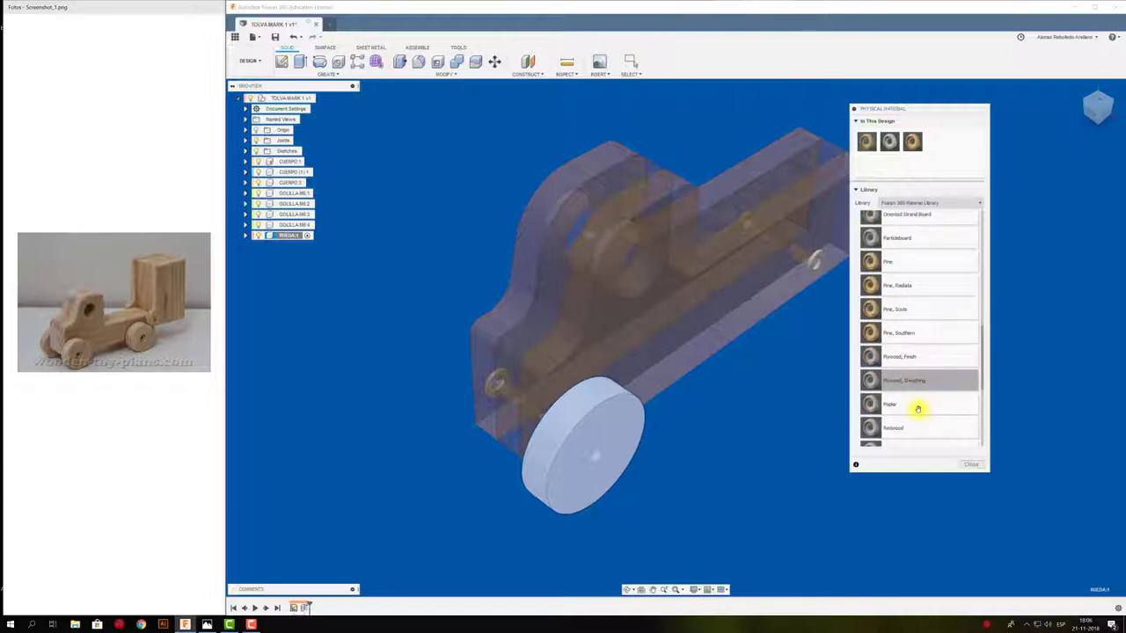
scroll(909, 401, down, 3)
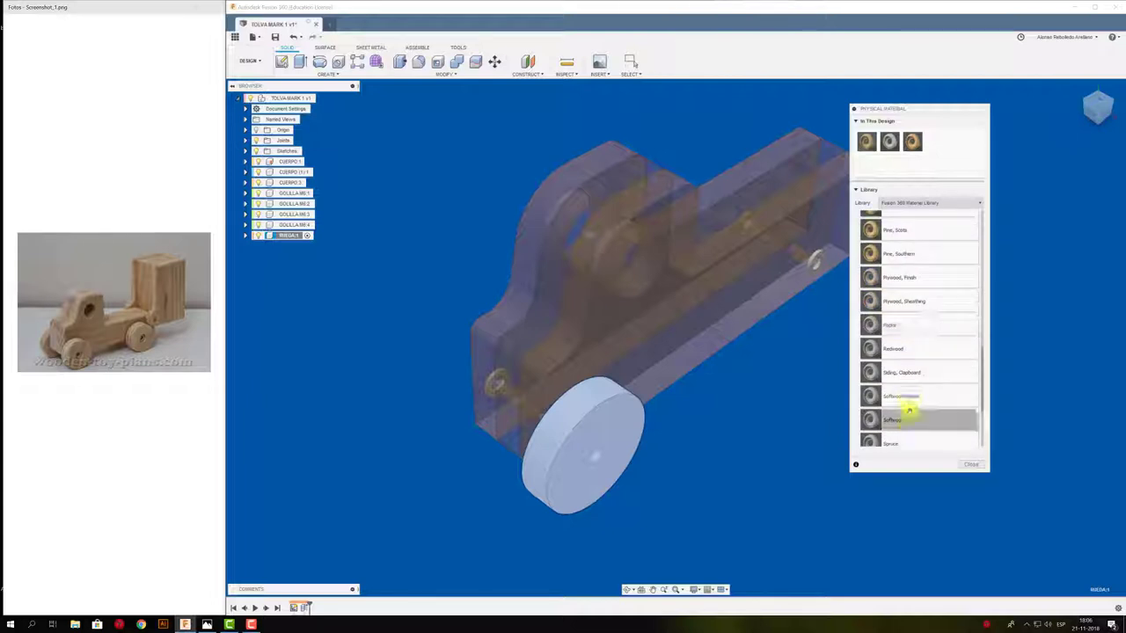
scroll(909, 411, down, 2)
scroll(910, 412, down, 1)
scroll(910, 411, down, 2)
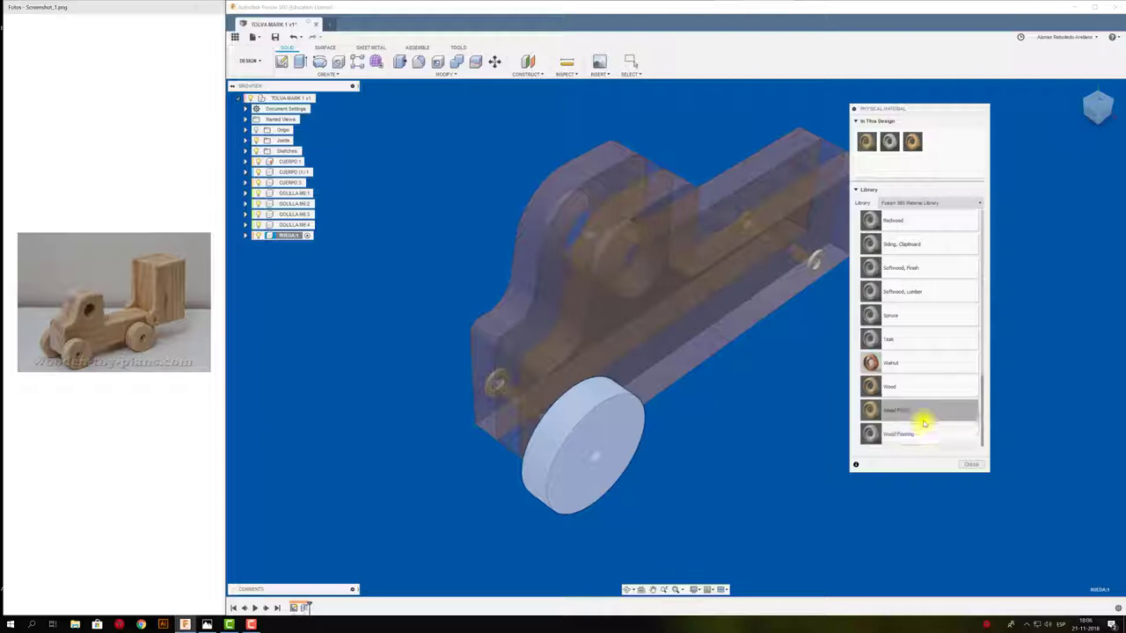
scroll(923, 423, up, 3)
scroll(928, 339, up, 4)
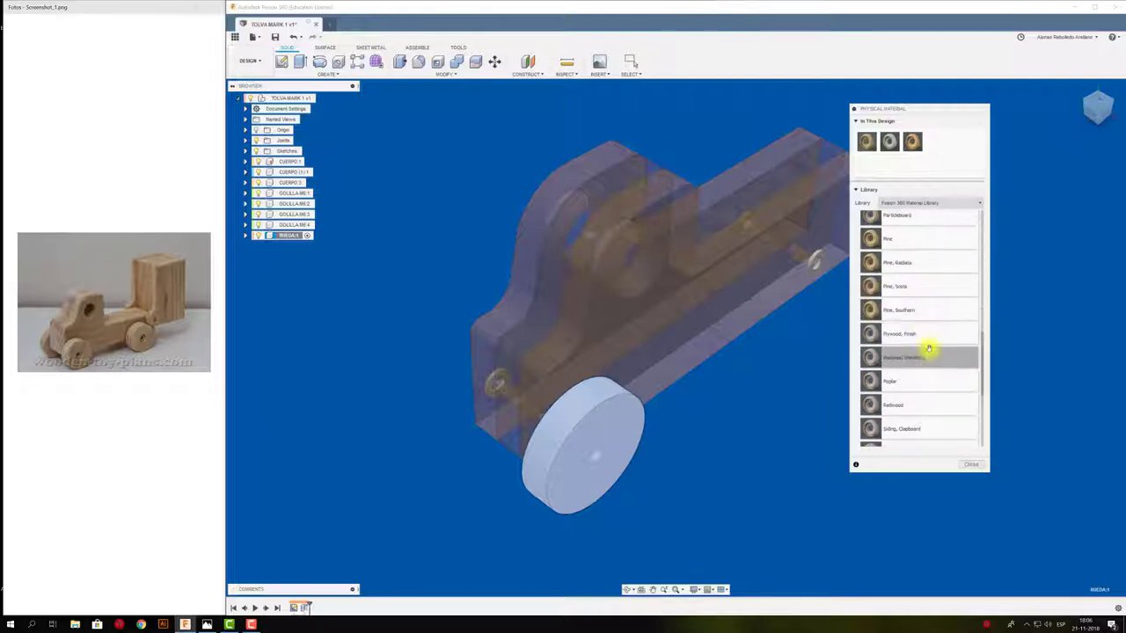
scroll(928, 354, up, 1)
scroll(930, 355, up, 1)
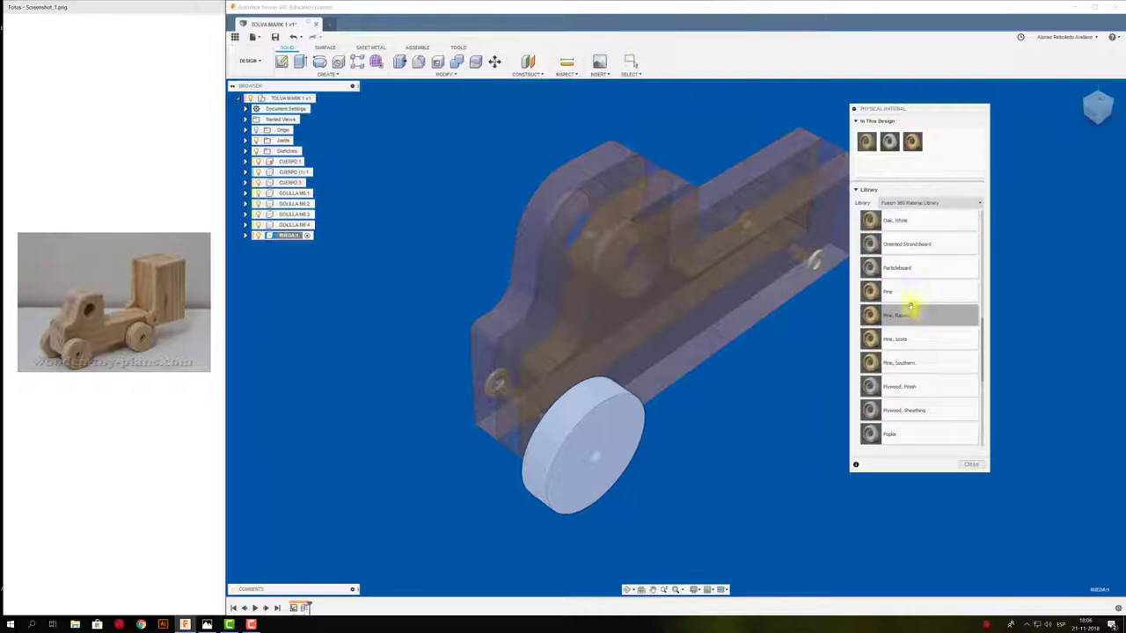
scroll(873, 304, up, 2)
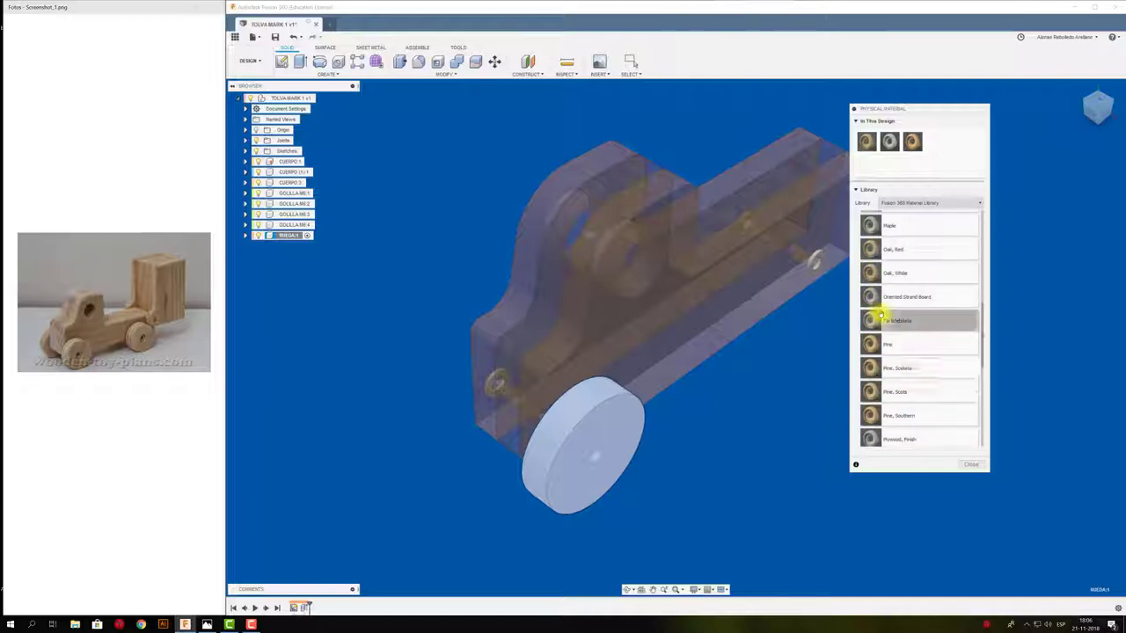
mouse_move(869, 346)
mouse_down()
mouse_move(815, 412)
mouse_move(628, 447)
mouse_up()
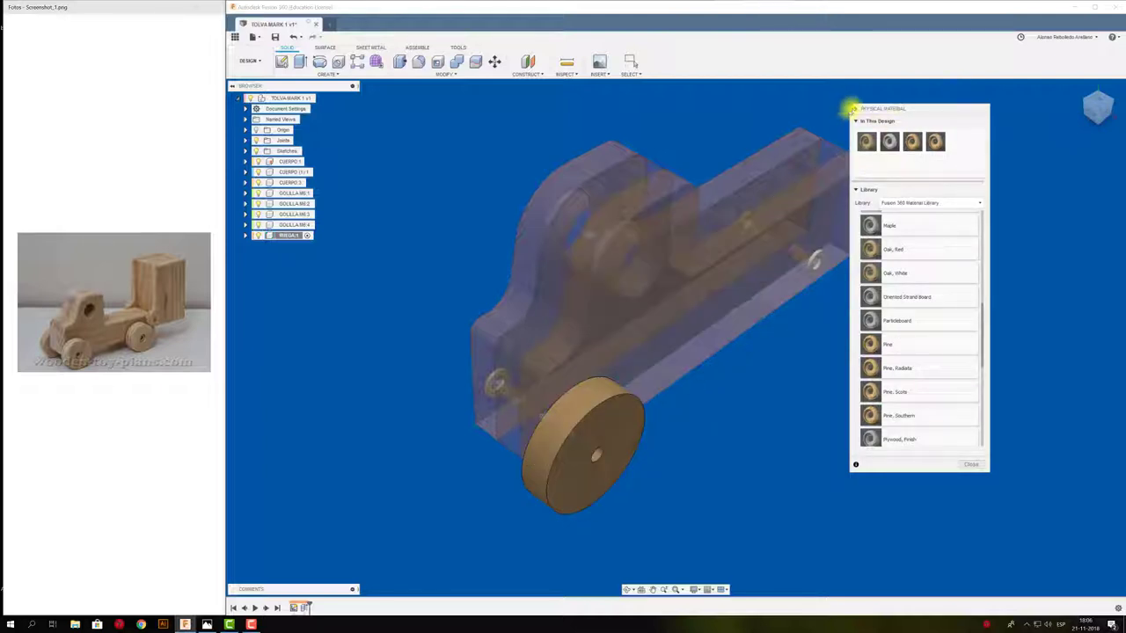
click(853, 109)
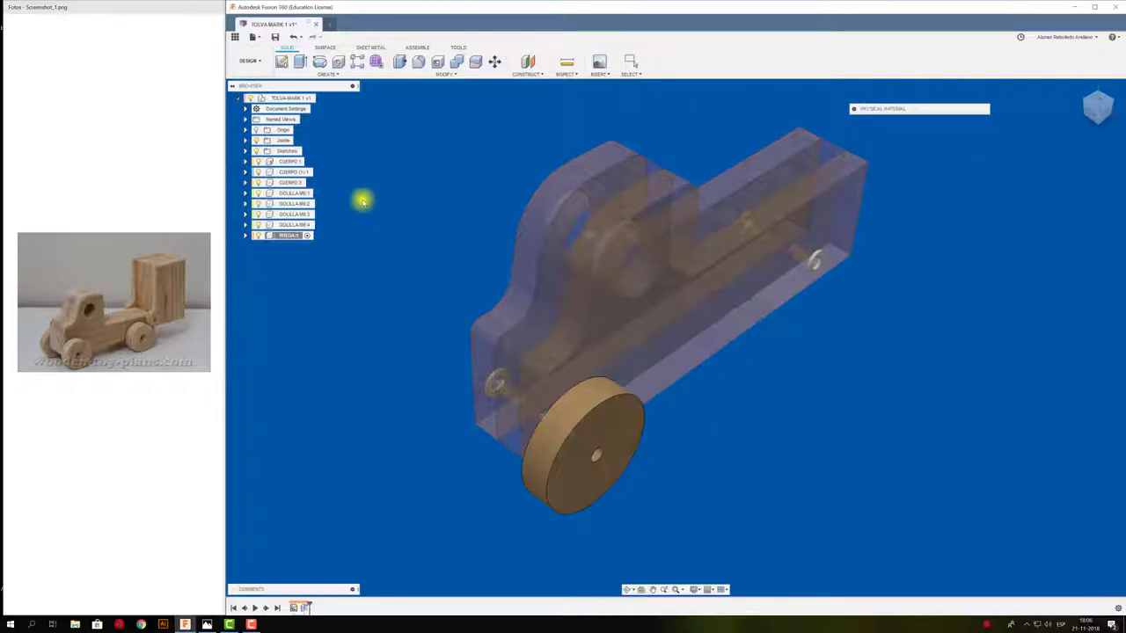
Activate the root truck assembly and inspect it from several sides.
click(317, 96)
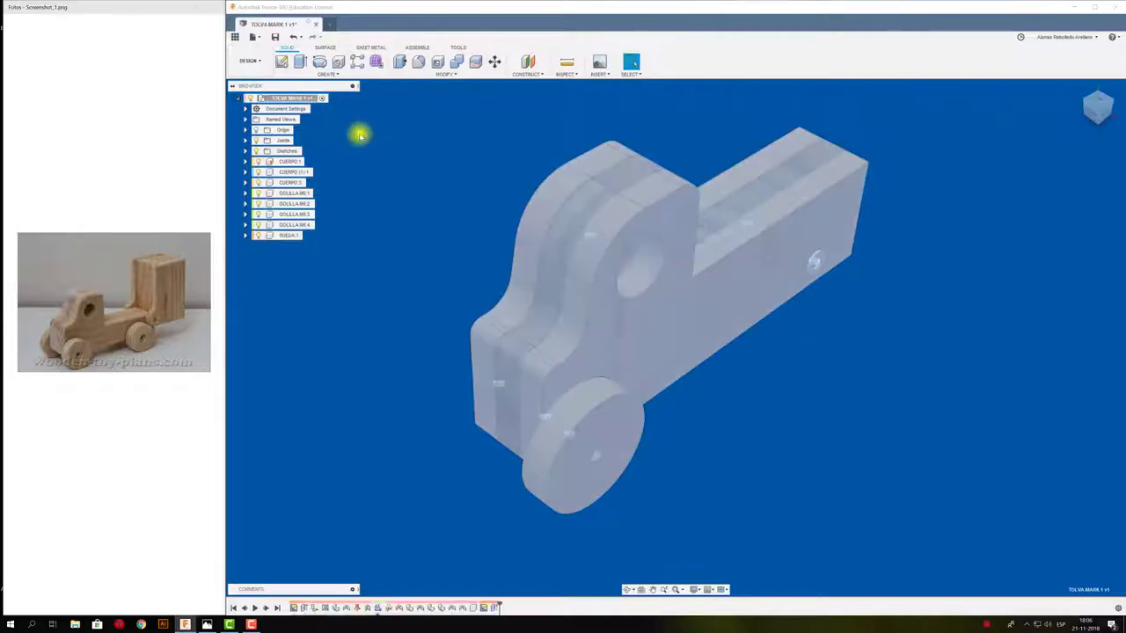
mouse_move(485, 417)
shift+middle_down()
mouse_move(528, 452)
mouse_move(558, 440)
mouse_move(199, 362)
shift+middle_up()
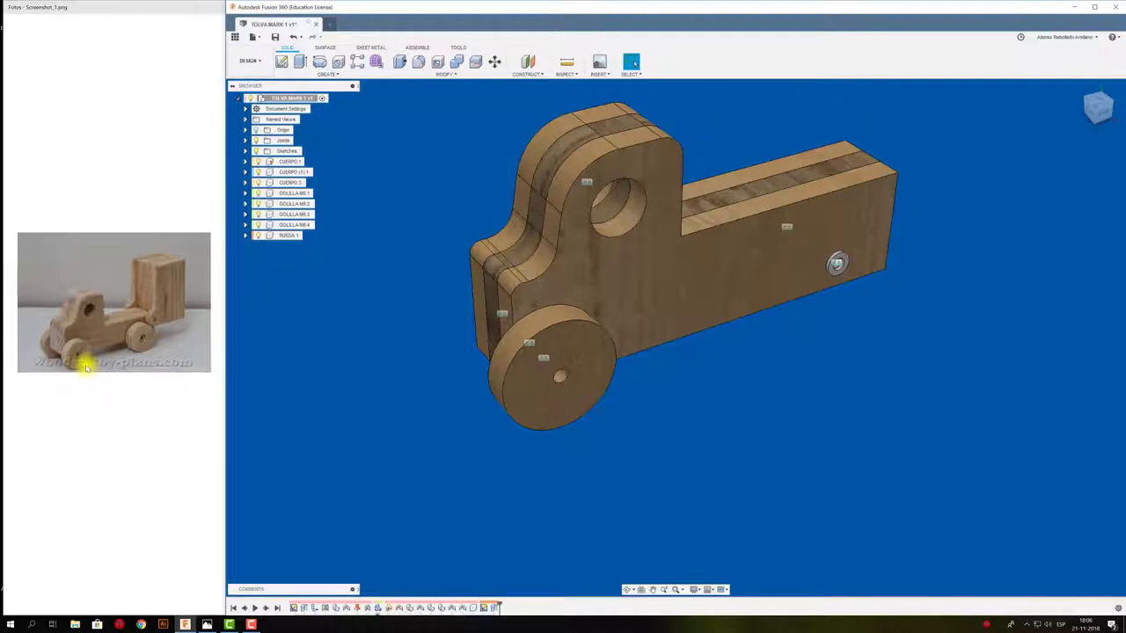
scroll(87, 368, up, 3)
scroll(100, 359, up, 2)
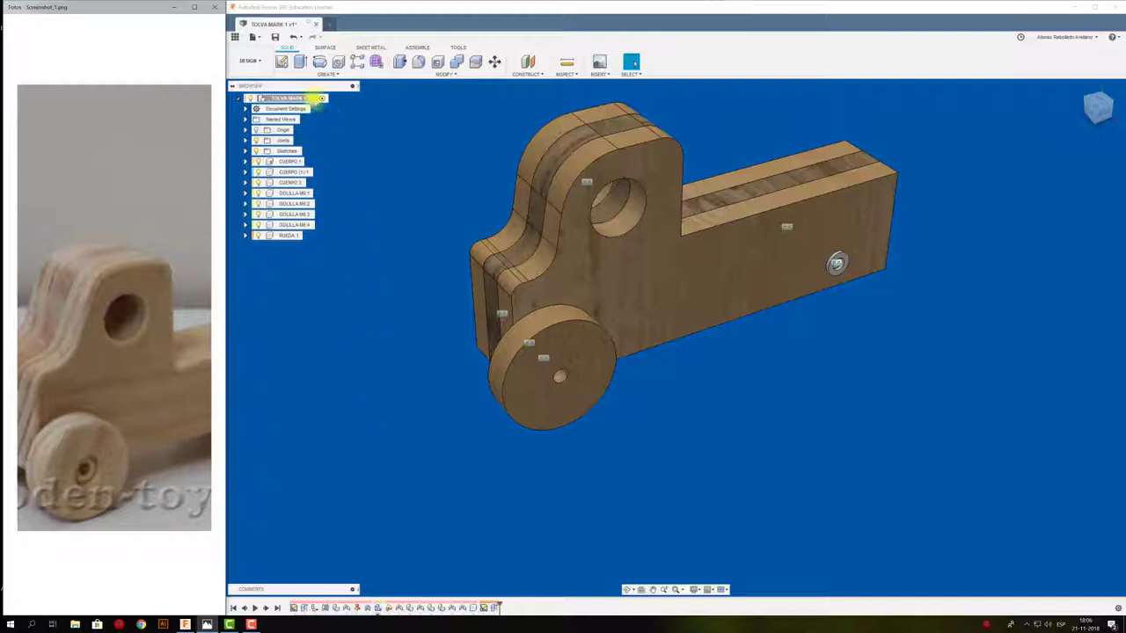
Sketch a small circle at the centre of the wheel's outer face.
click(281, 60)
click(597, 368)
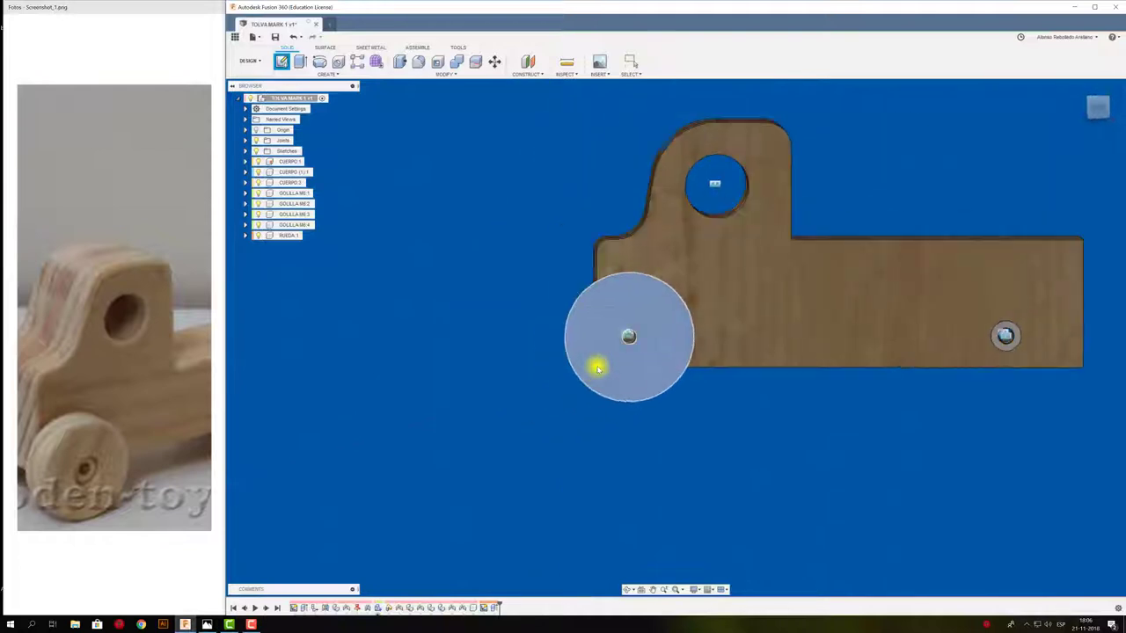
key(c)
click(637, 331)
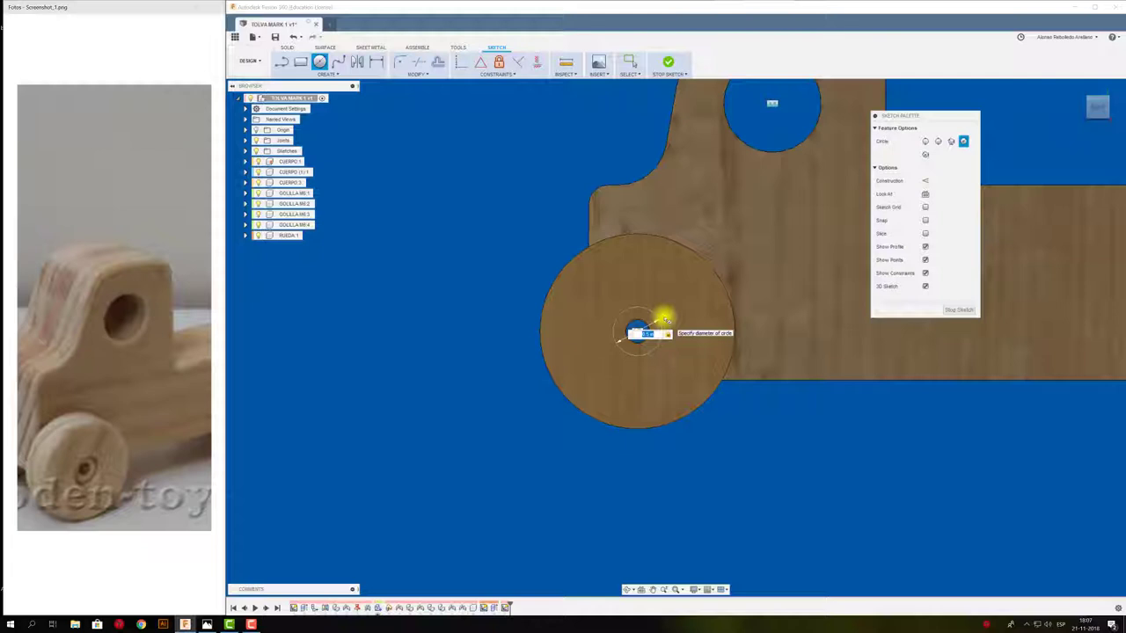
click(666, 319)
key(Escape)
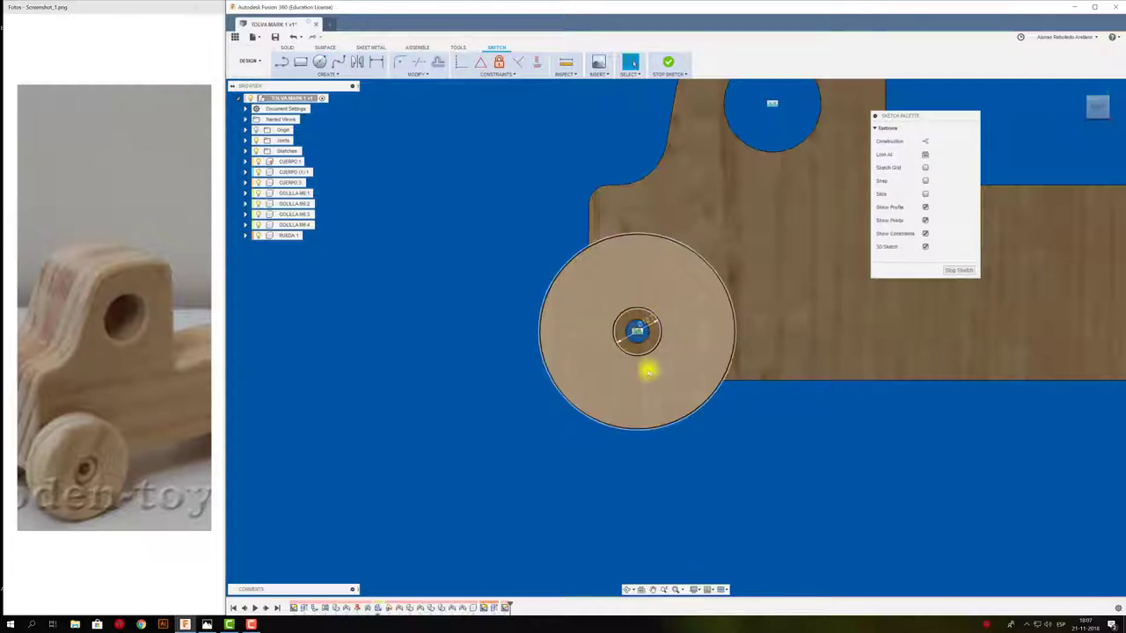
Extrude-cut the small centre circle -5 mm into the wheel's outer face.
key(e)
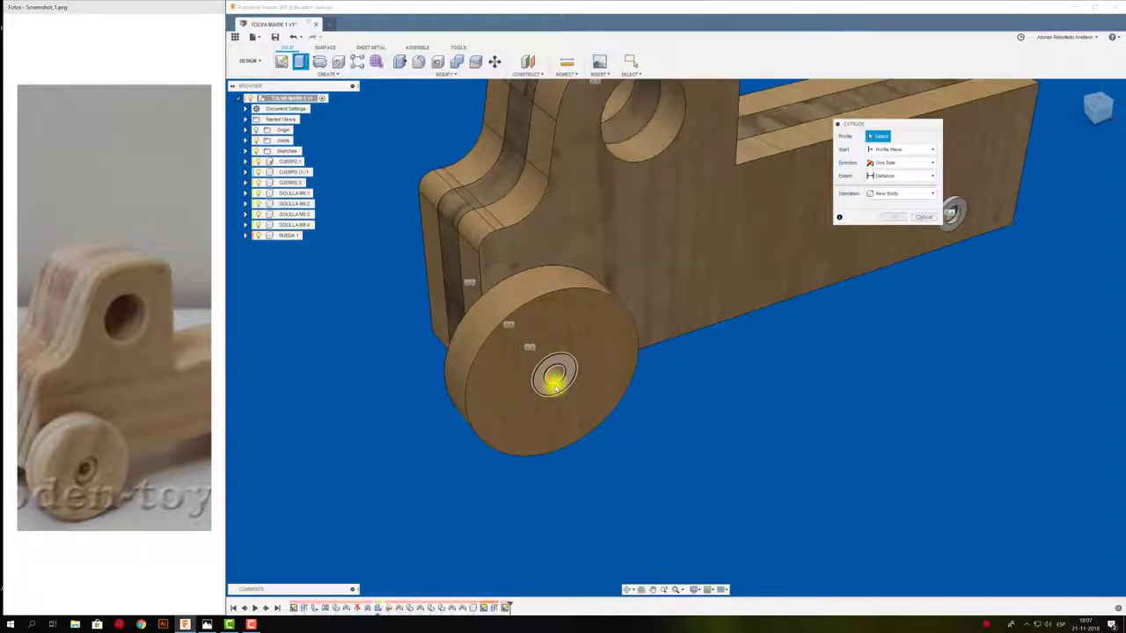
click(559, 377)
text(-5)
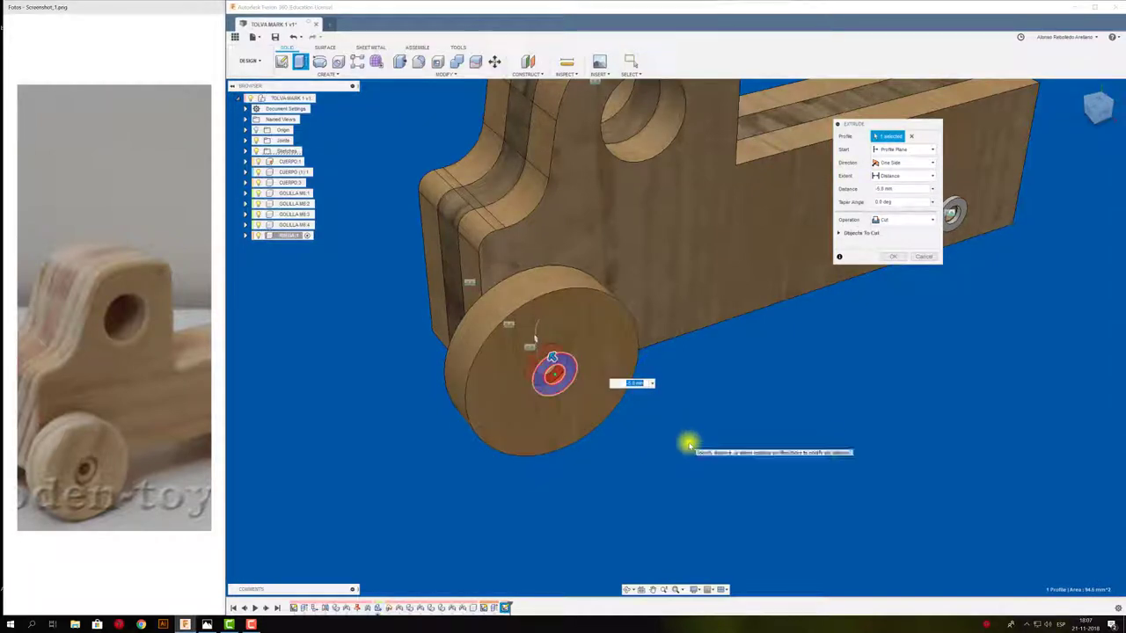
shift+middle_drag(686, 445, 922, 320)
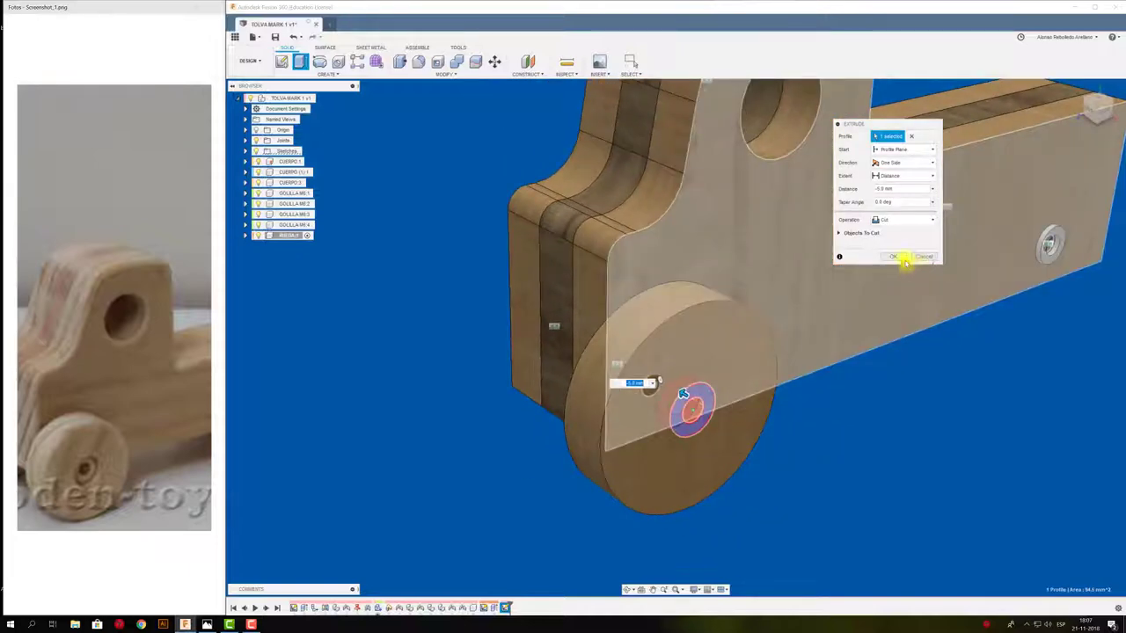
click(891, 257)
shift+middle_drag(851, 444, 460, 397)
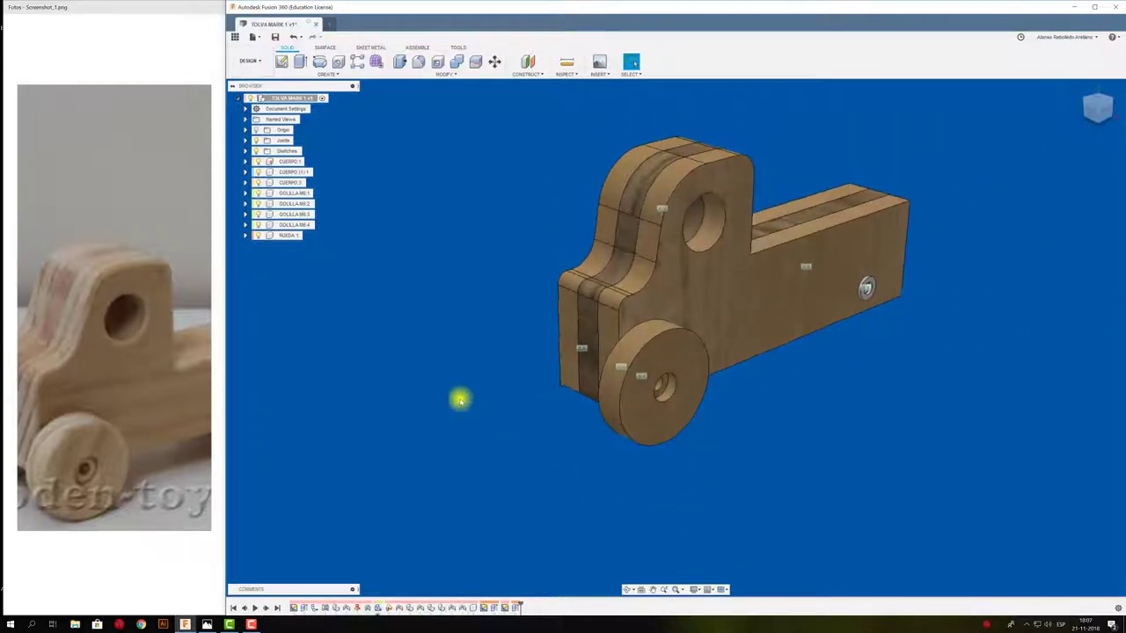
Move the wheel clear of the body and pick its hub as the first joint point.
drag(659, 443, 829, 478)
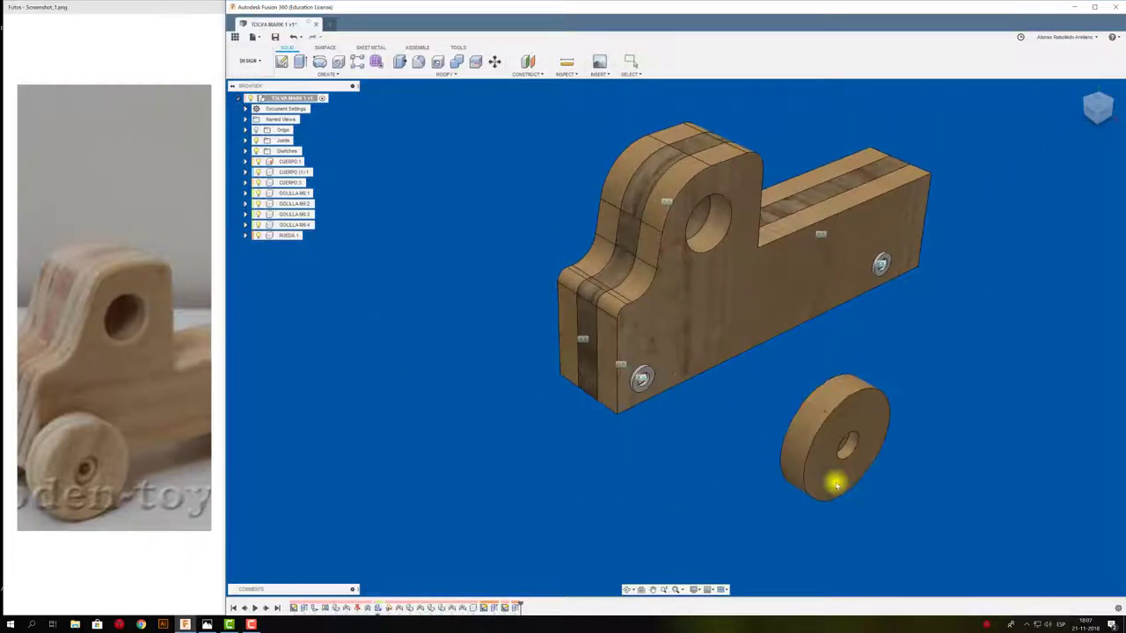
shift+middle_drag(830, 478, 780, 494)
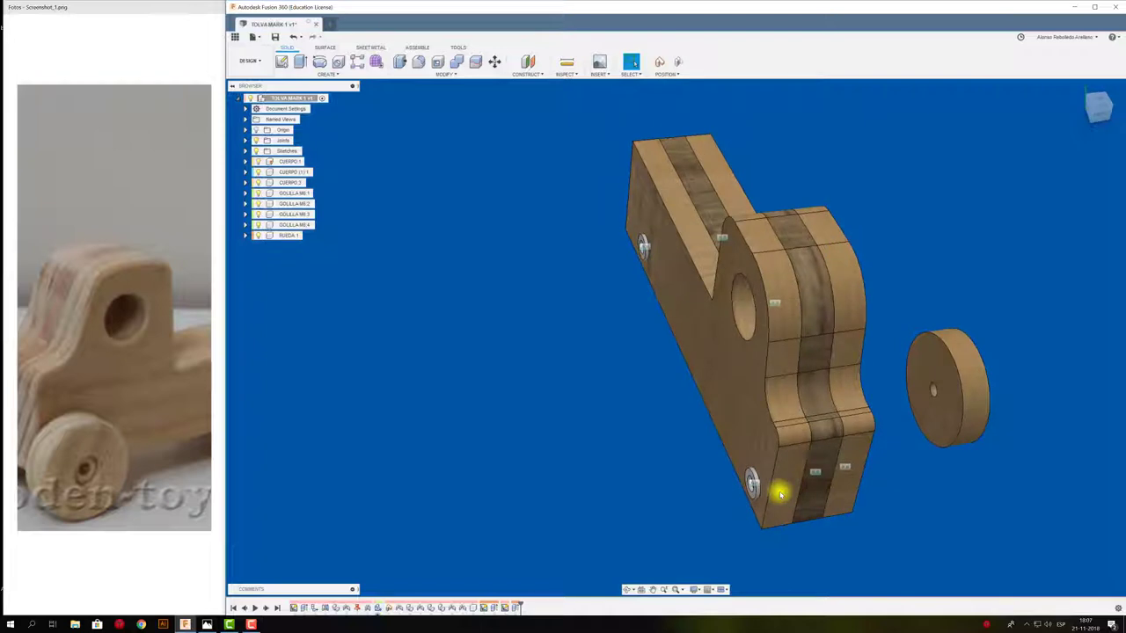
key(j)
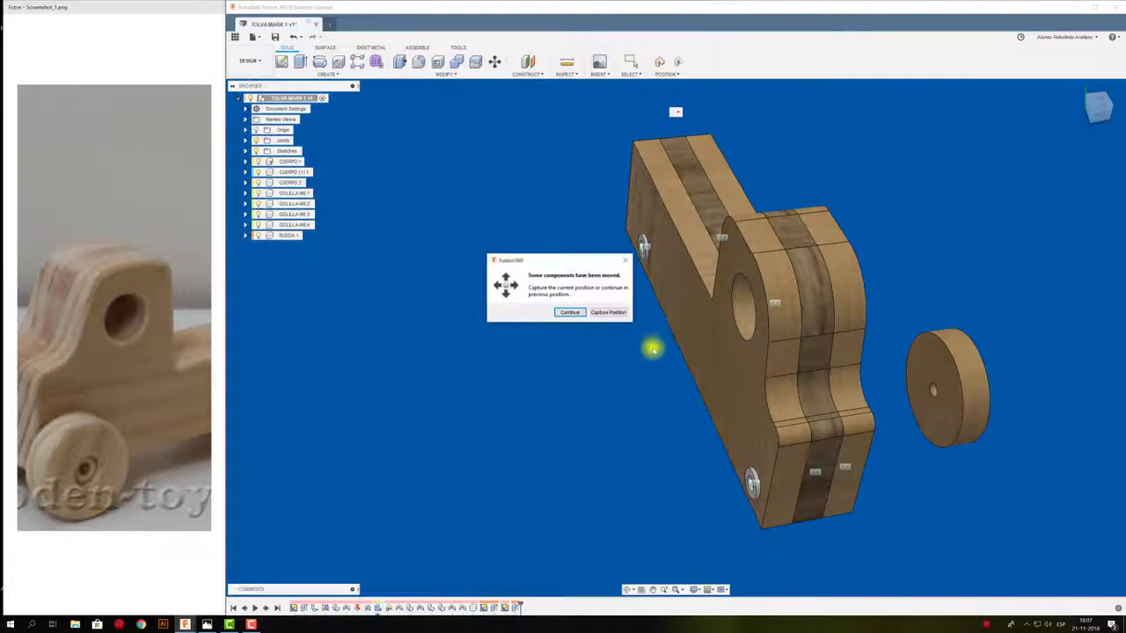
click(621, 315)
click(936, 387)
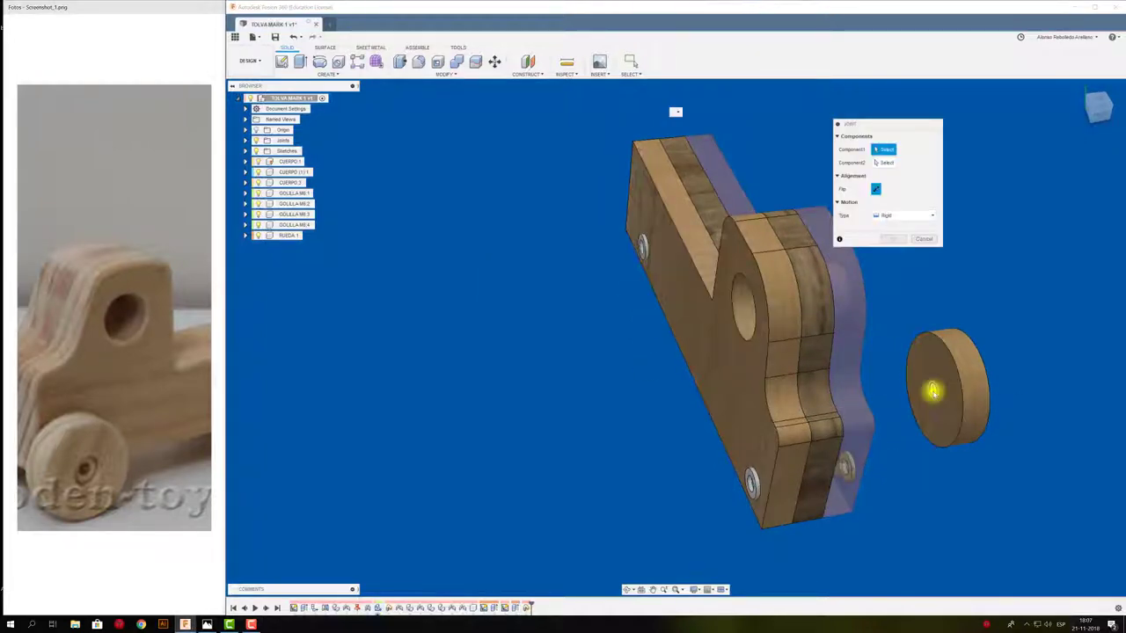
Attach the wheel at the front axle hole with Revolute motion.
mouse_move(779, 440)
shift+middle_down()
mouse_move(769, 465)
mouse_move(684, 419)
mouse_move(680, 436)
shift+middle_up()
scroll(679, 435, up, 3)
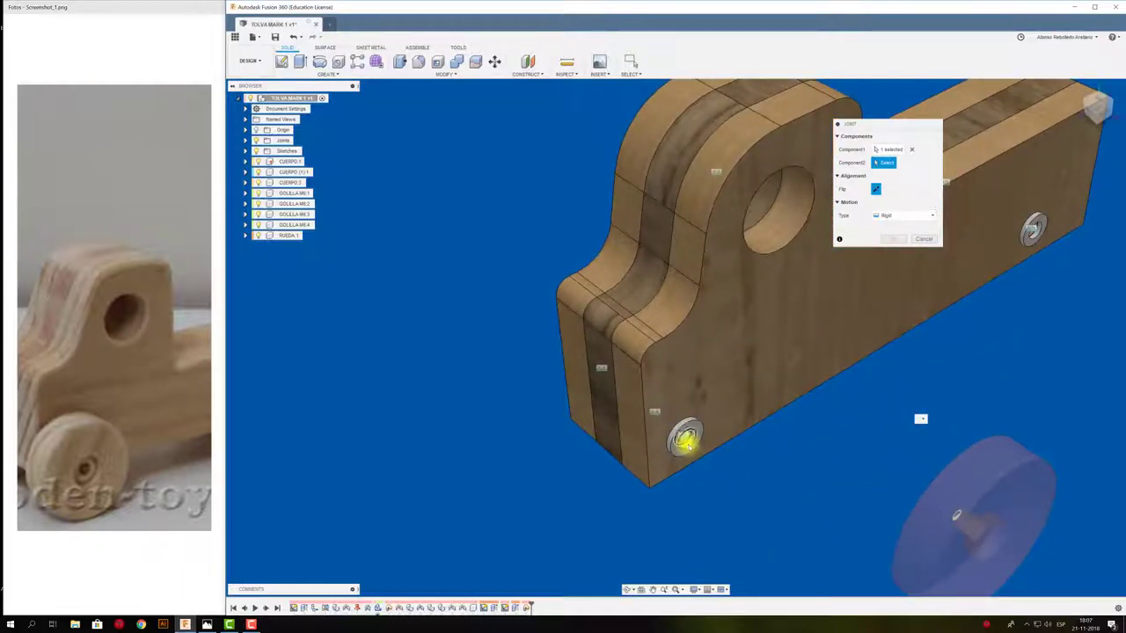
click(686, 440)
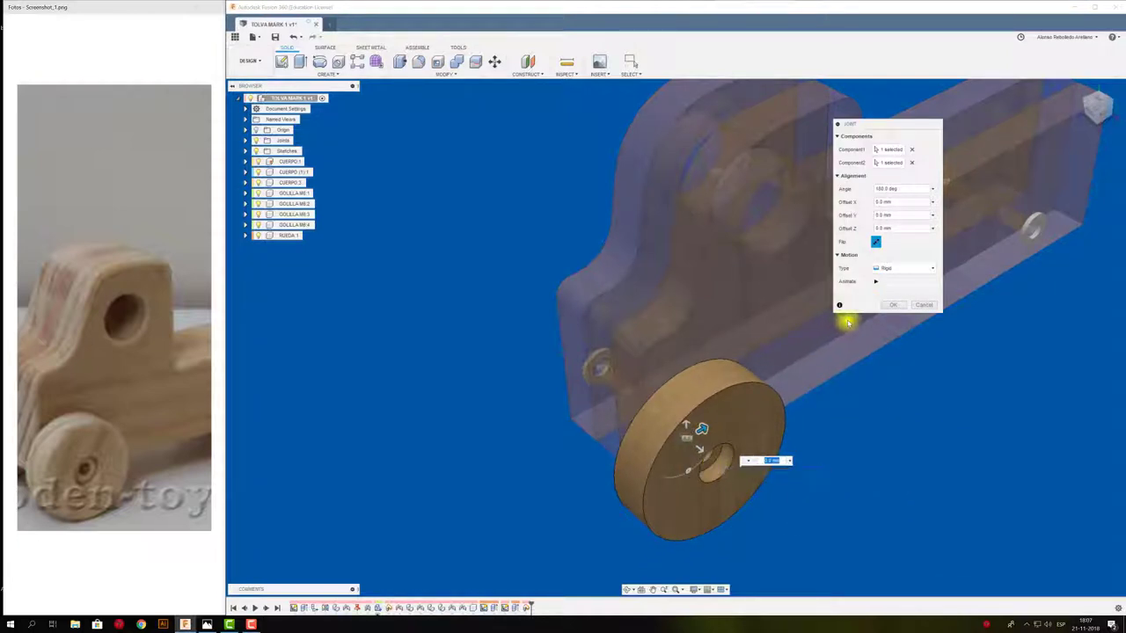
click(906, 271)
click(890, 290)
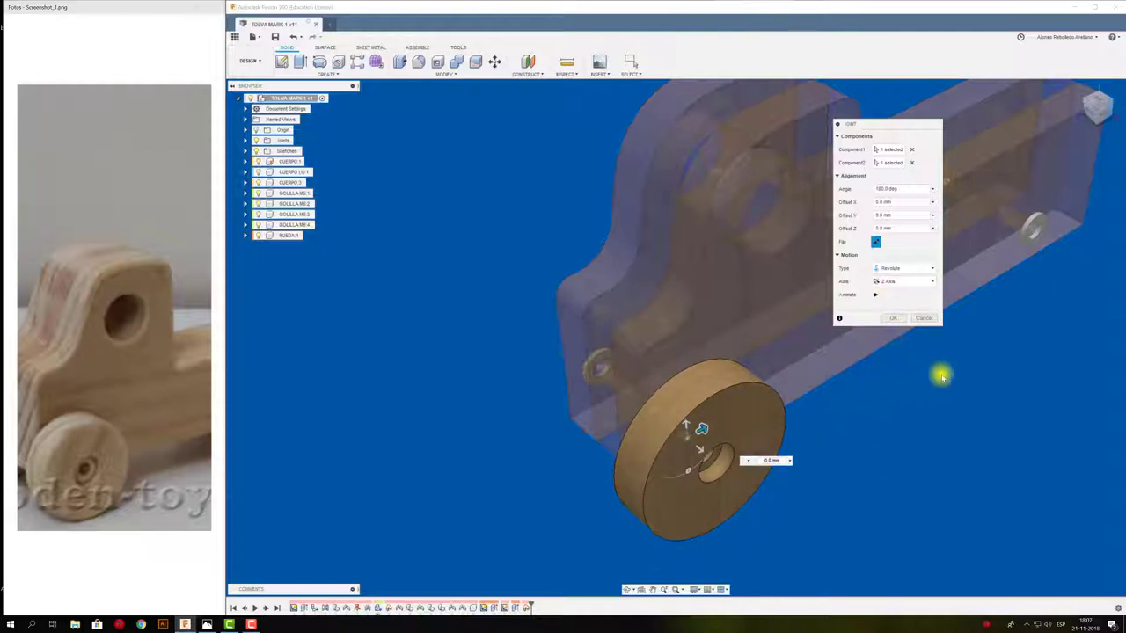
click(891, 319)
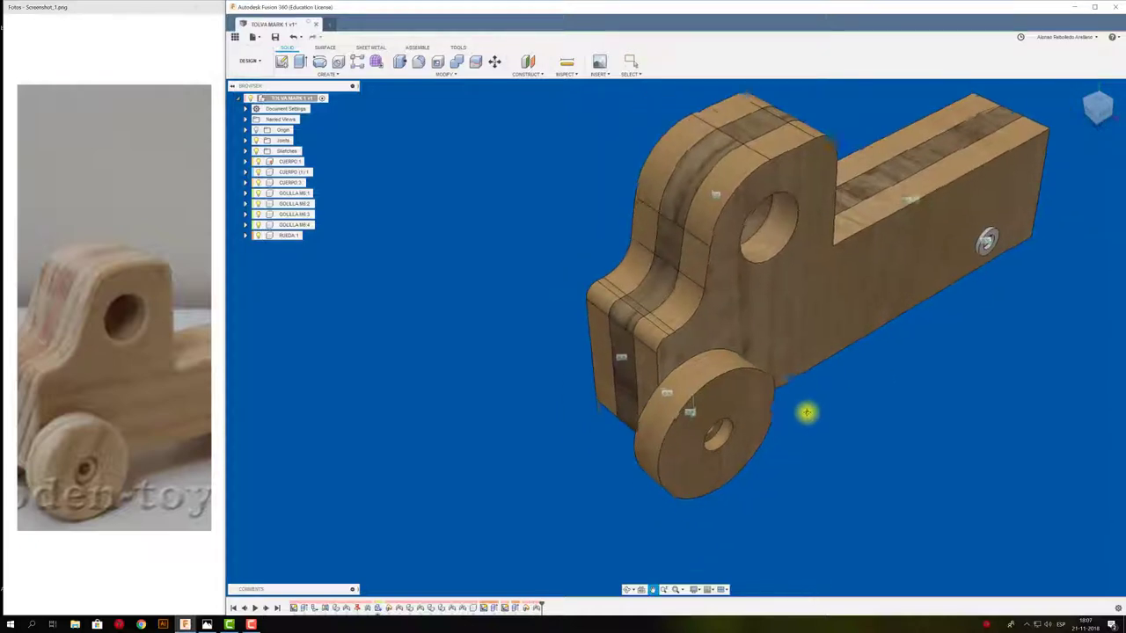
Copy the front wheel as RUEDA:2 and slide it back to the rear axle.
mouse_move(762, 402)
shift+middle_down()
mouse_move(822, 438)
mouse_move(364, 344)
mouse_move(329, 294)
shift+middle_up()
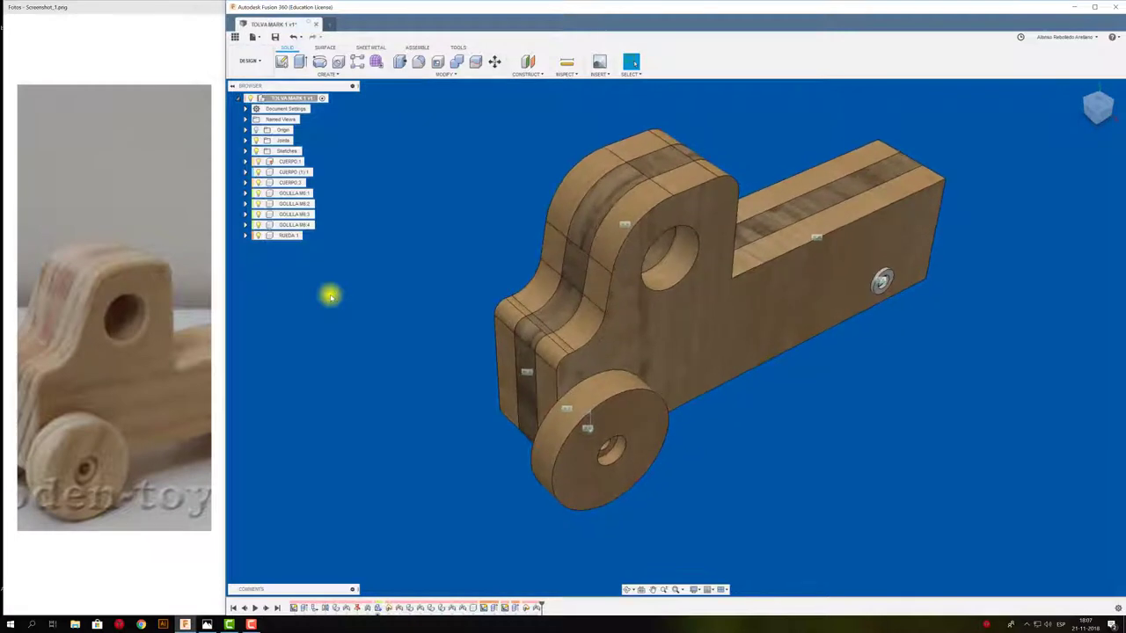
click(287, 237)
key(ctrl+c)
key(ctrl+v)
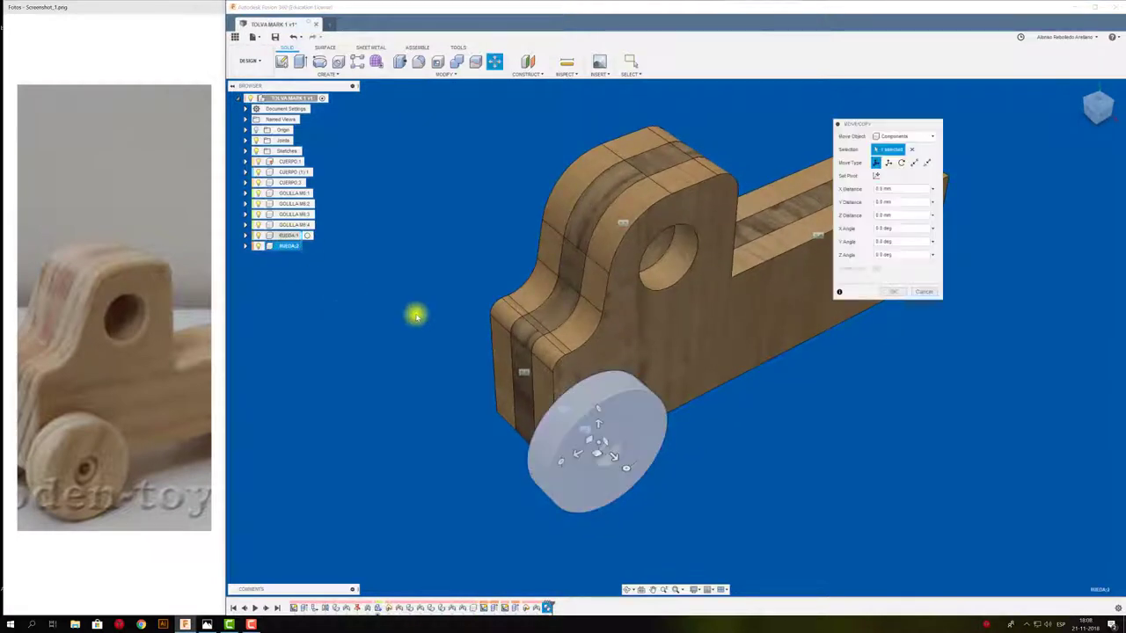
mouse_move(581, 452)
mouse_down()
mouse_move(887, 346)
mouse_move(995, 287)
mouse_up()
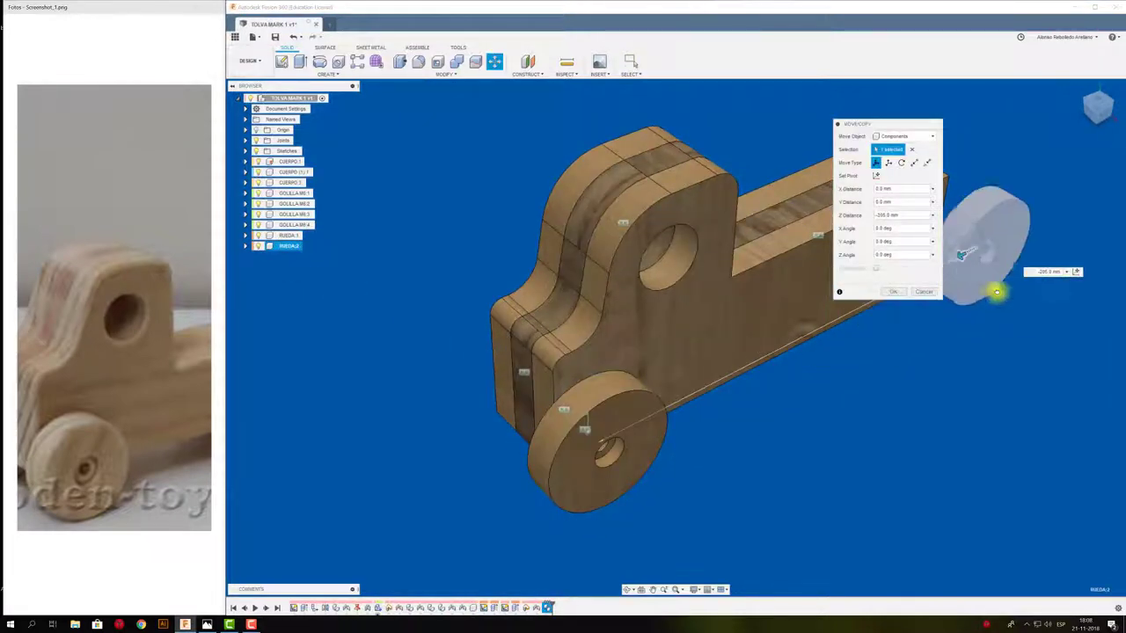
click(893, 291)
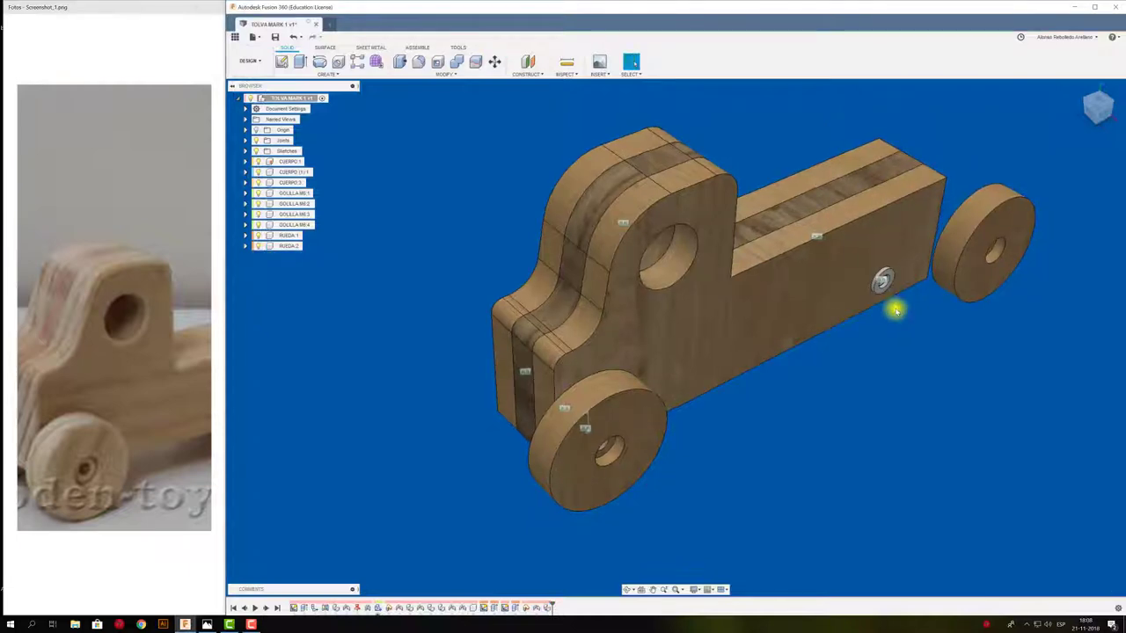
Join RUEDA:2's hub to the rear axle hole on the body.
key(j)
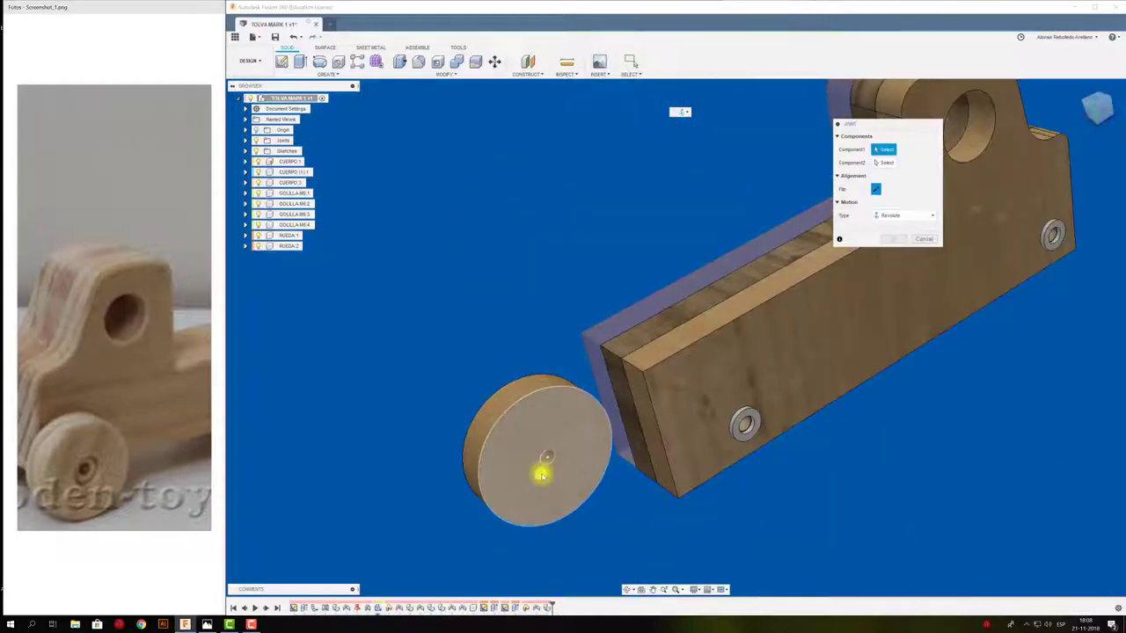
click(545, 457)
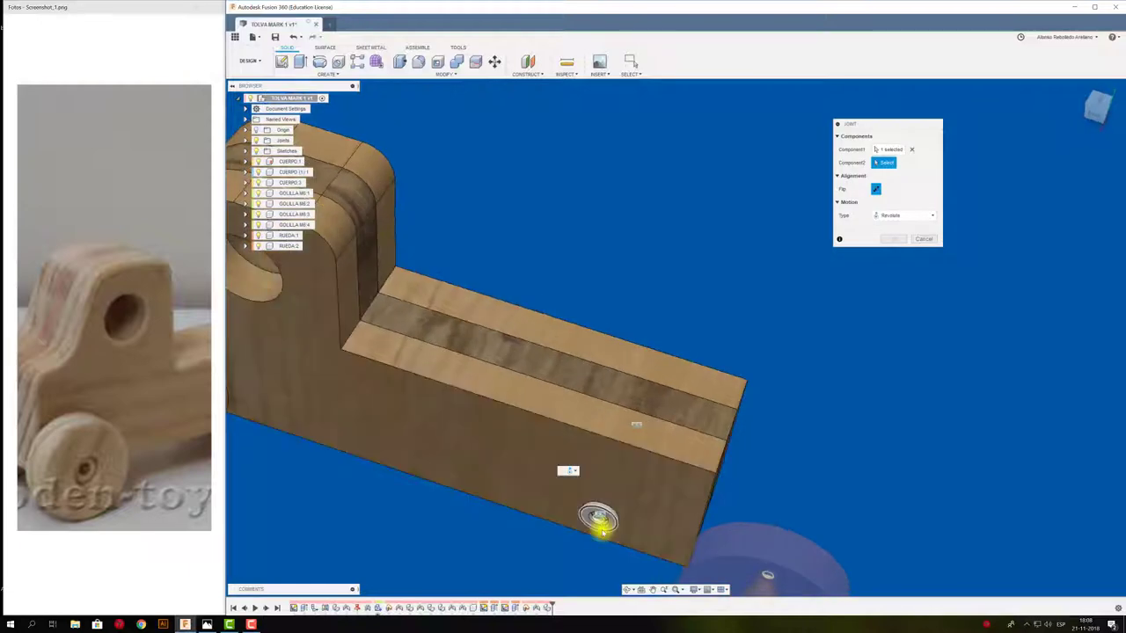
click(598, 519)
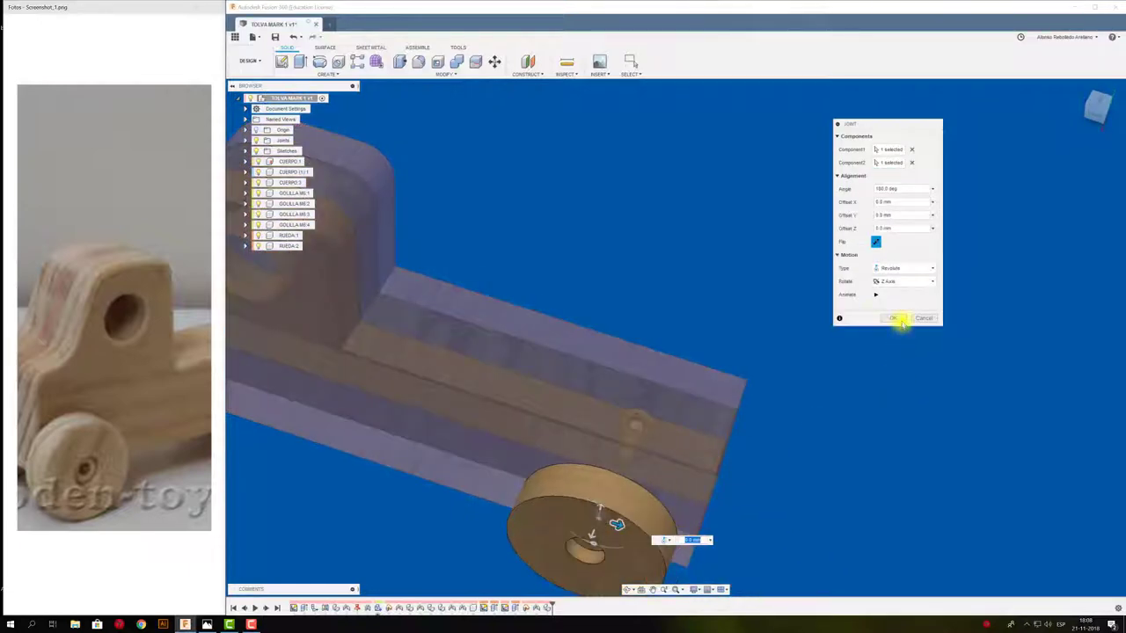
click(895, 319)
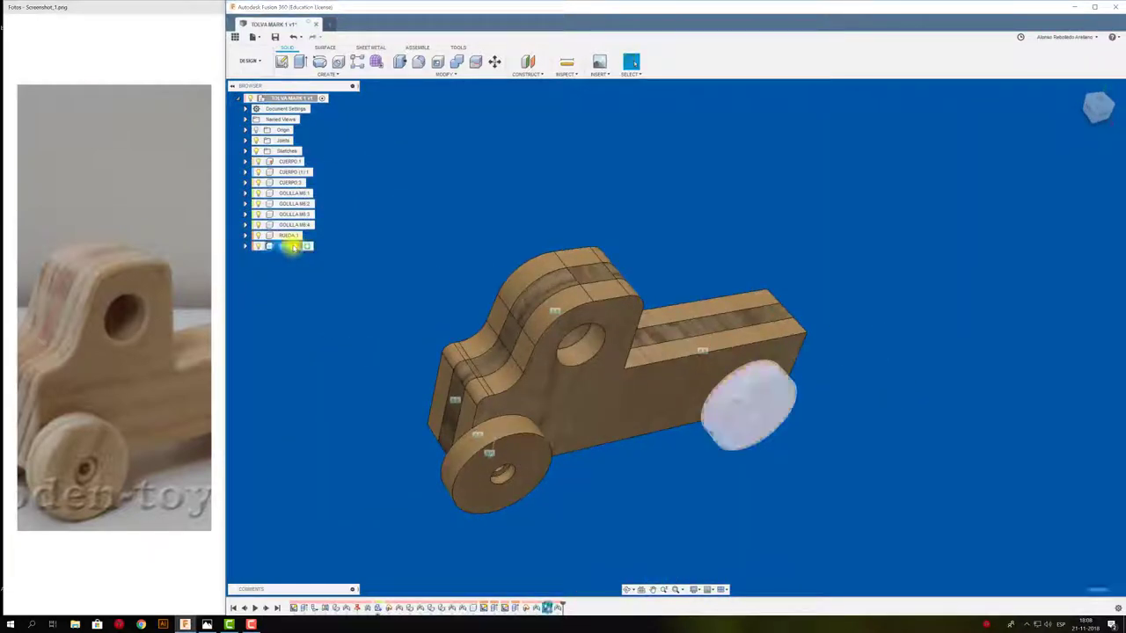
click(290, 244)
Copy both wheels and rotate the pasted pair 180° about Y toward the far side.
ctrl+click(290, 236)
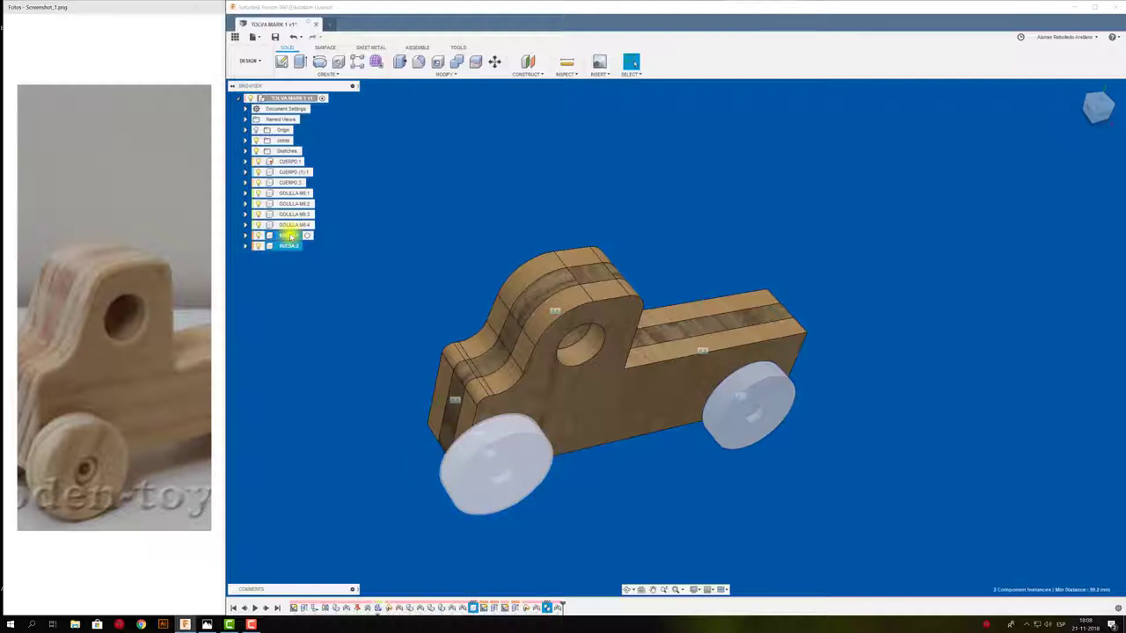
key(ctrl+c)
key(ctrl+v)
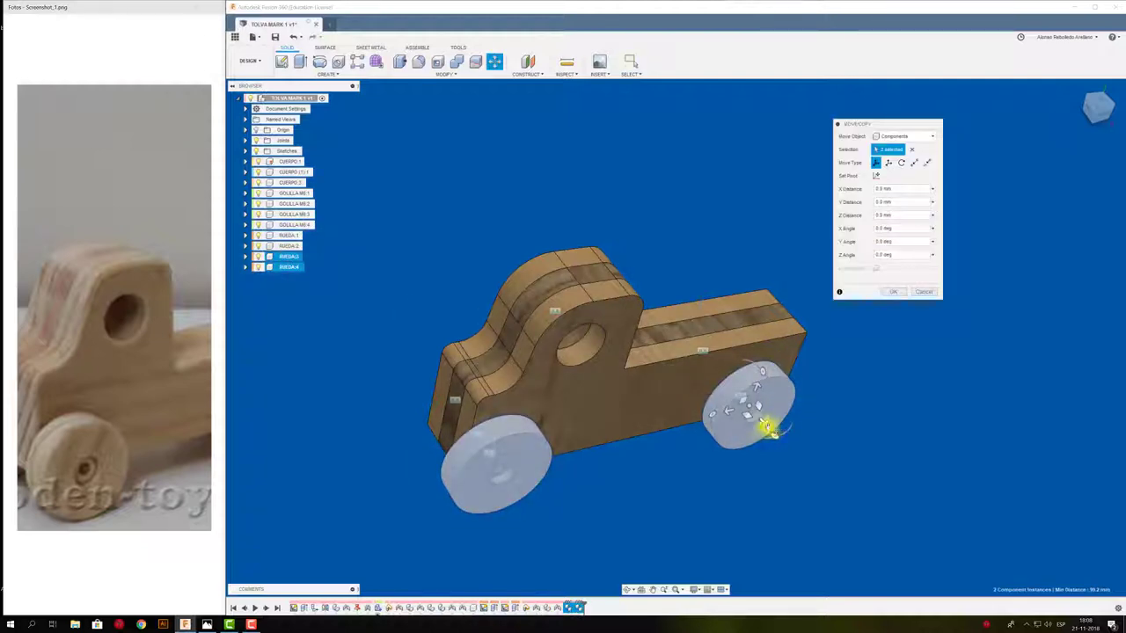
drag(766, 428, 616, 251)
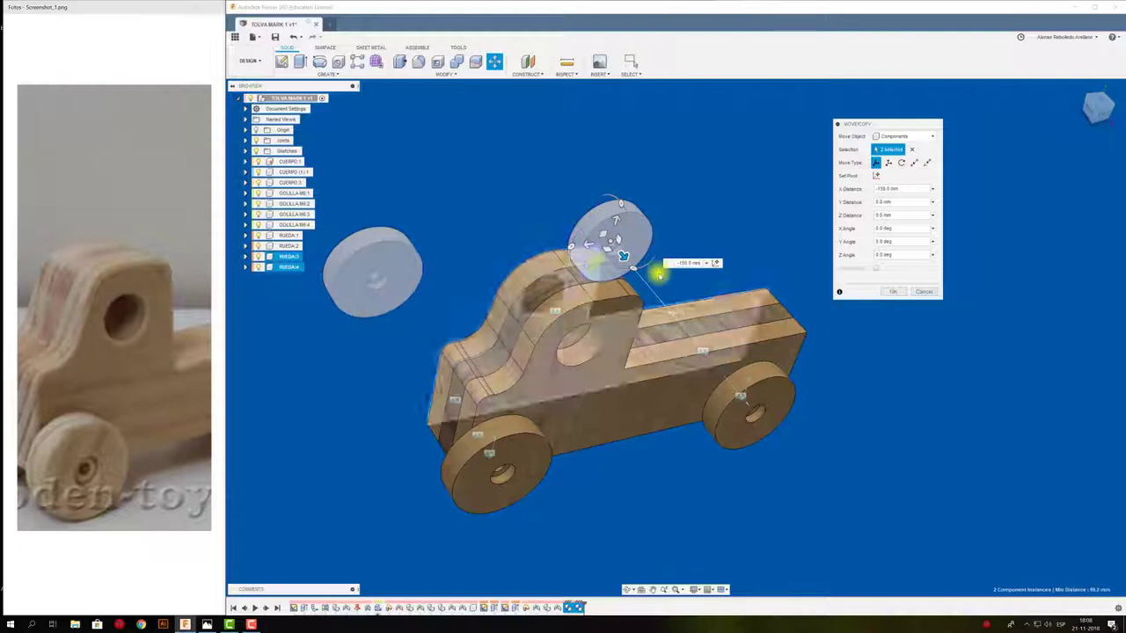
mouse_move(649, 251)
mouse_down()
mouse_move(659, 168)
mouse_move(603, 139)
mouse_move(526, 161)
mouse_move(547, 155)
mouse_up()
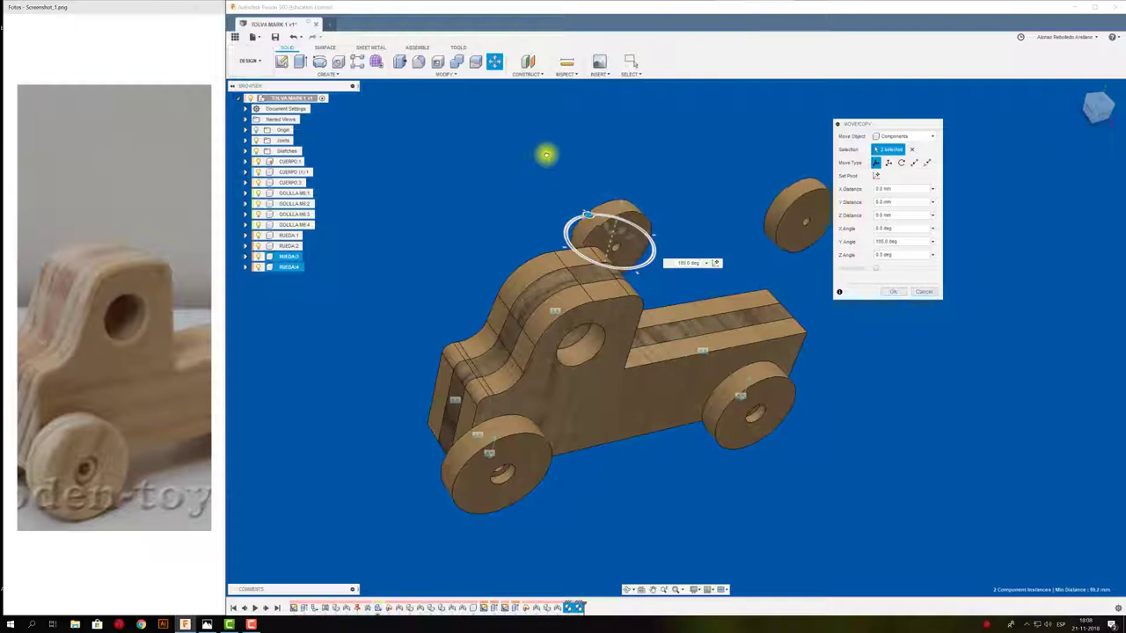
click(893, 291)
Join the first loose wheel copy to its far-side axle hole.
key(j)
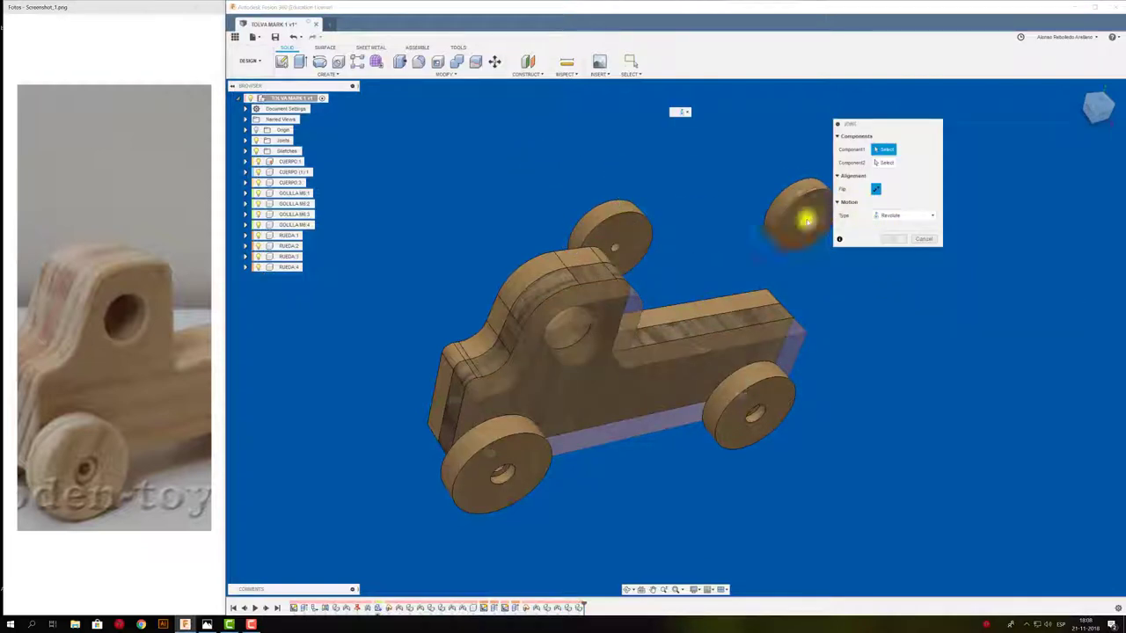
click(806, 224)
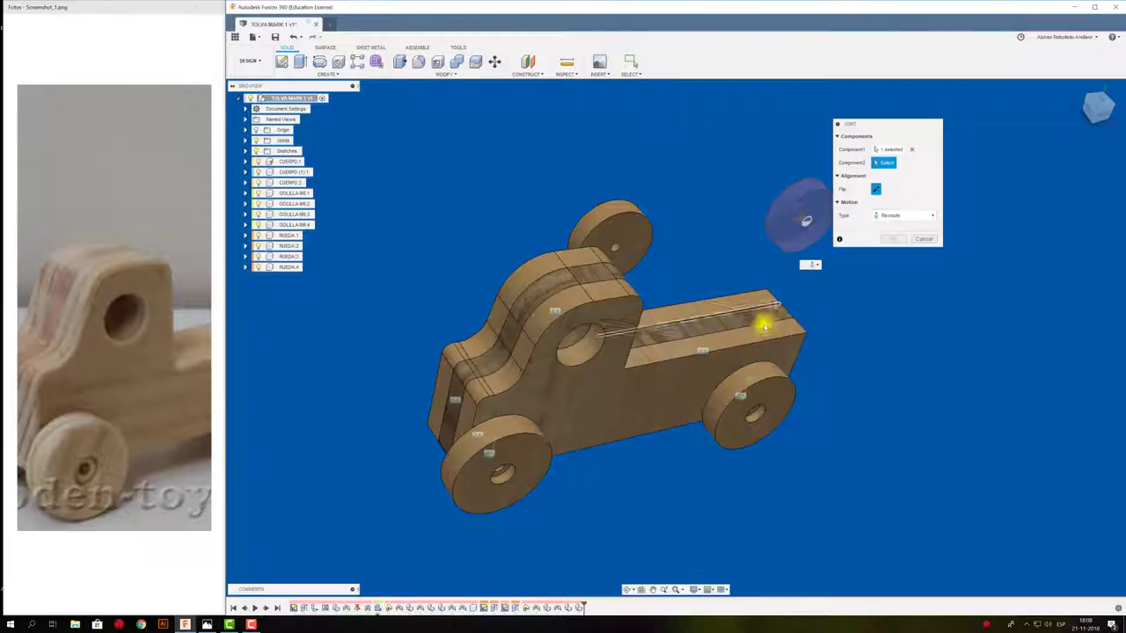
mouse_move(762, 322)
shift+middle_down()
mouse_move(744, 324)
mouse_move(824, 332)
shift+middle_up()
click(825, 332)
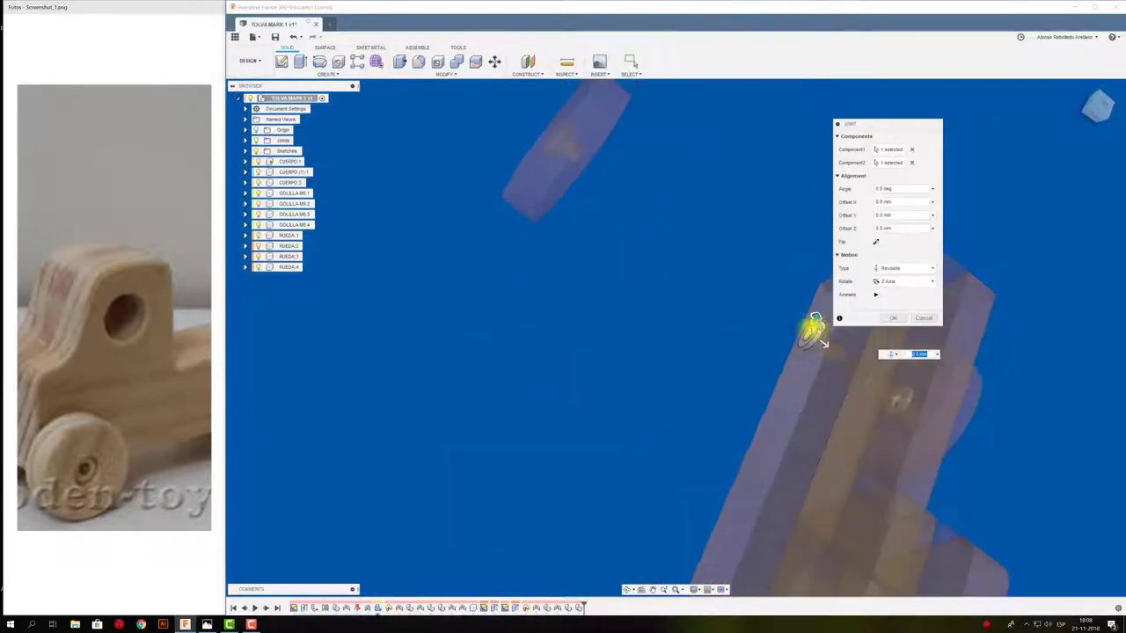
click(891, 317)
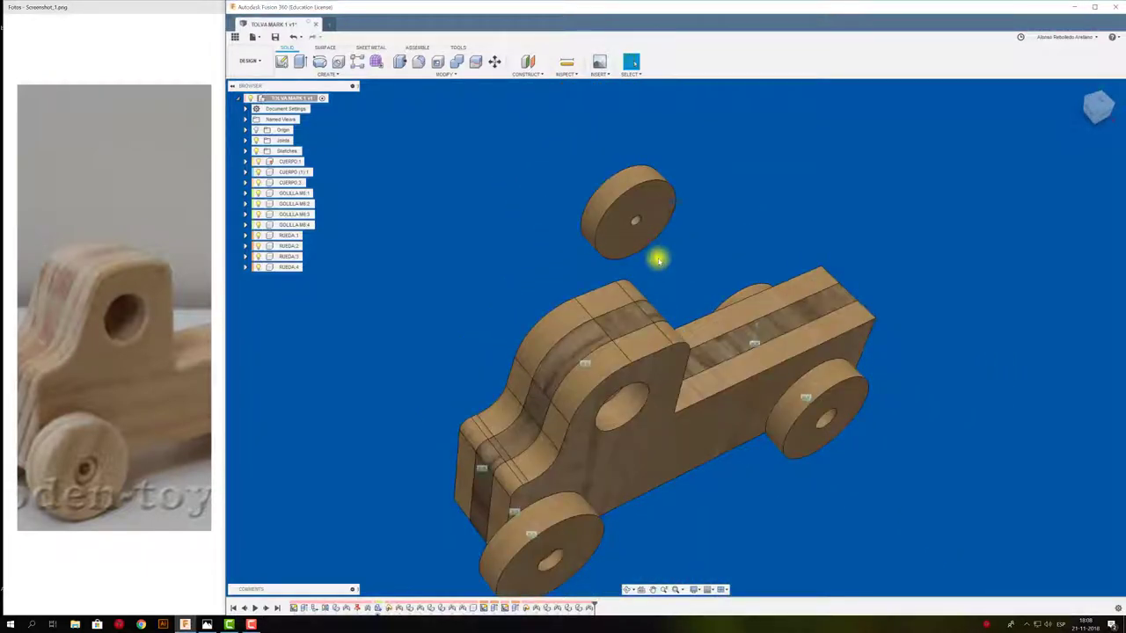
Join the remaining wheel copy to the matching far-side axle hole.
key(j)
click(633, 225)
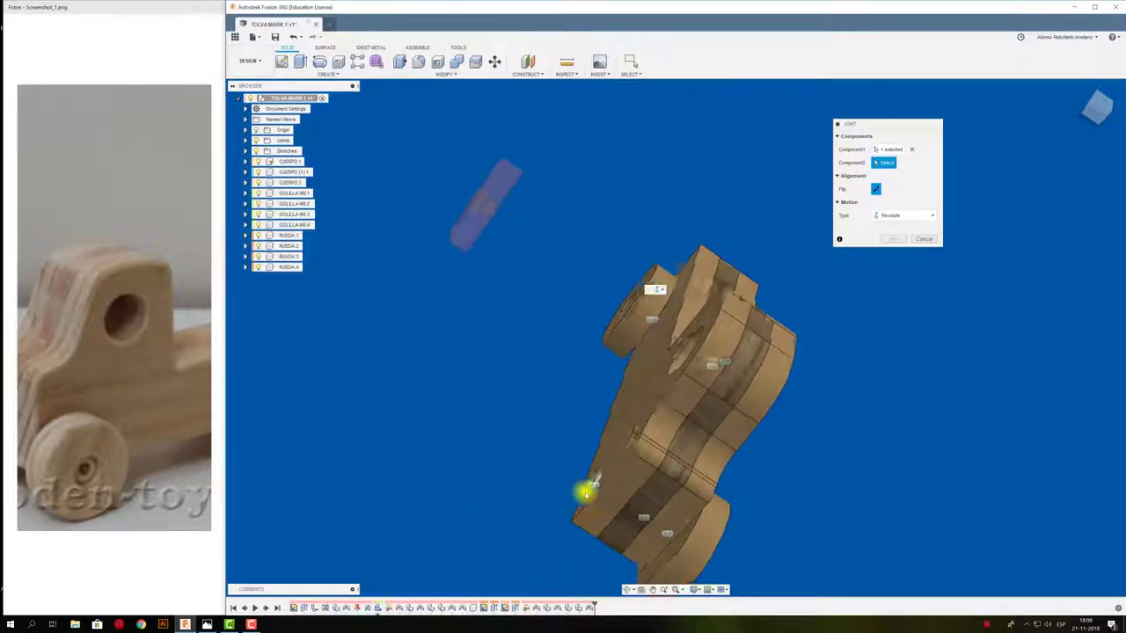
shift+middle_drag(628, 302, 704, 515)
scroll(754, 515, up, 5)
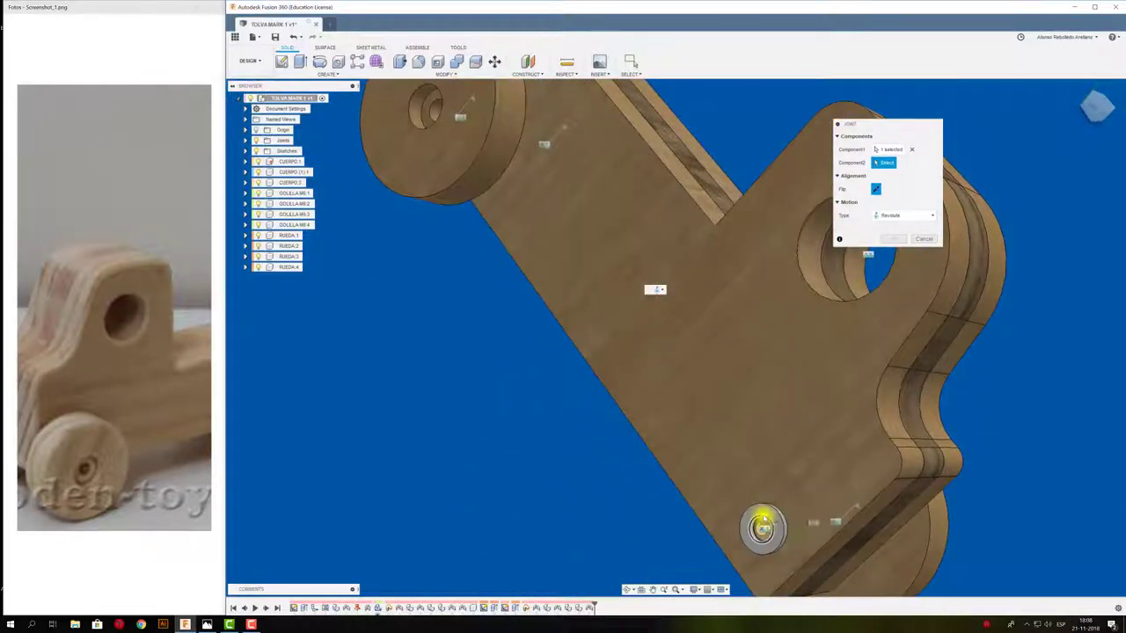
scroll(763, 522, down, 4)
click(729, 502)
click(892, 316)
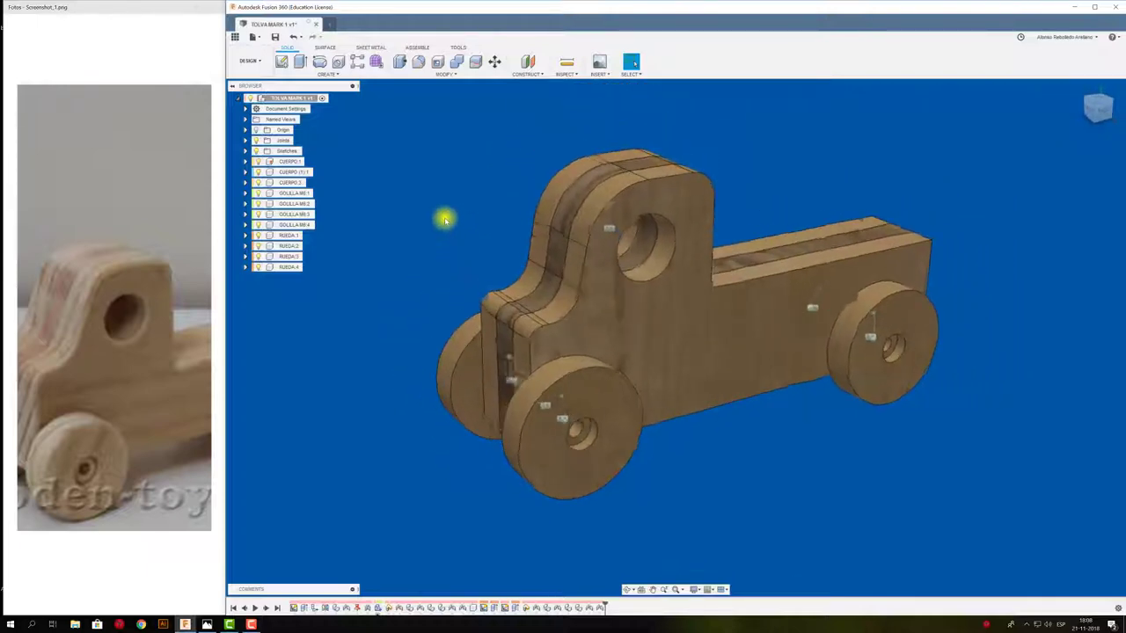
click(559, 73)
mouse_move(599, 74)
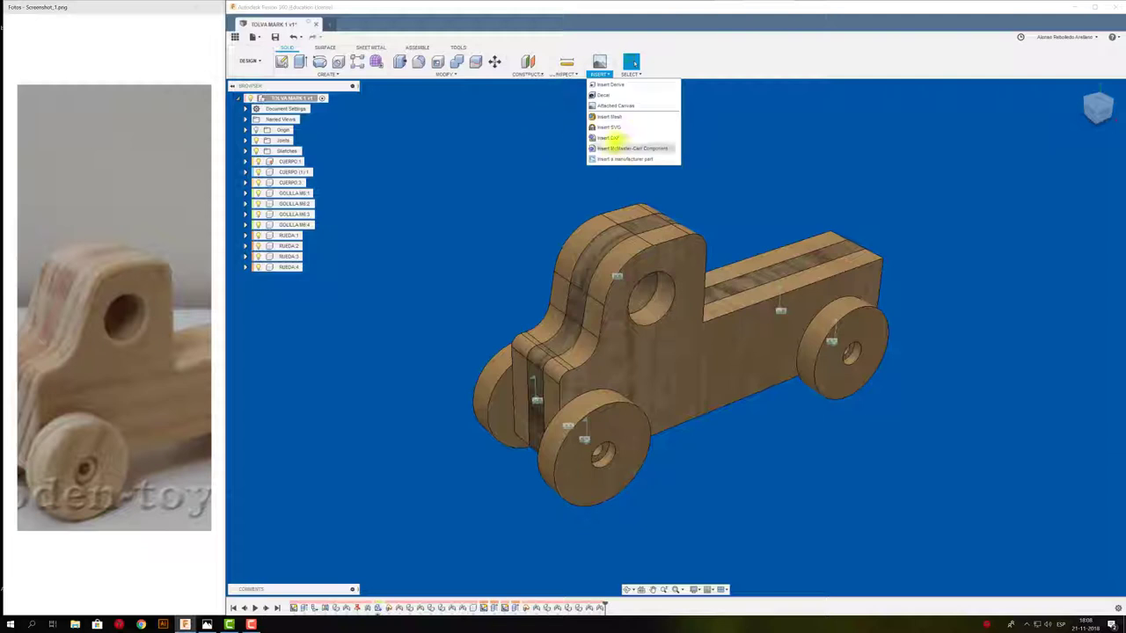
mouse_move(674, 150)
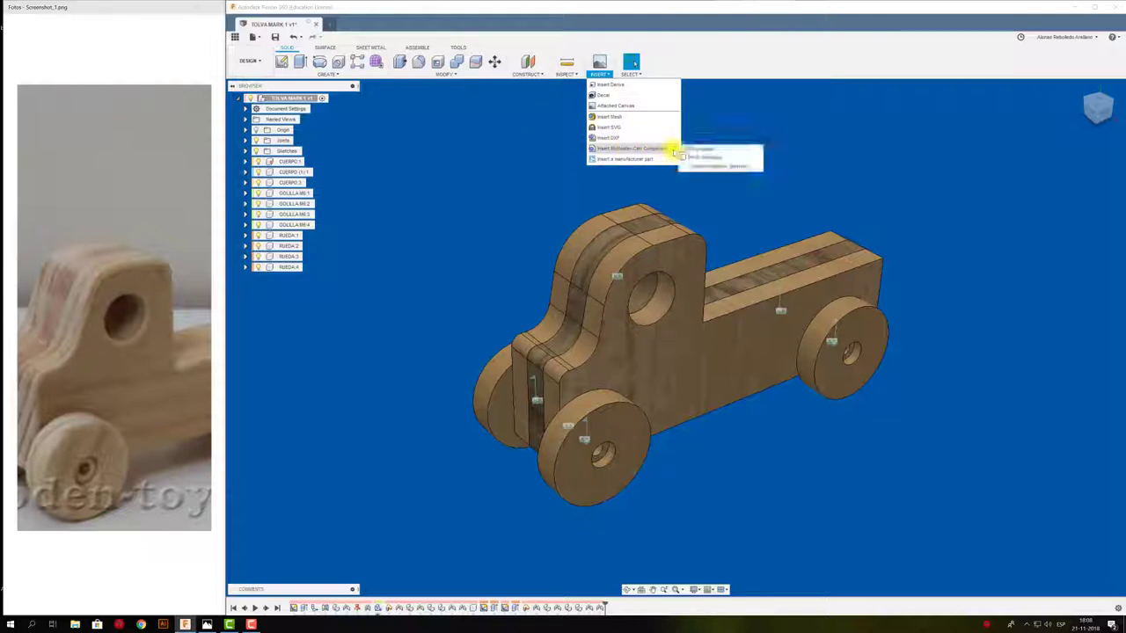
In the McMaster-Carr catalogue, filter hex nuts to metric M6 thread size.
click(691, 149)
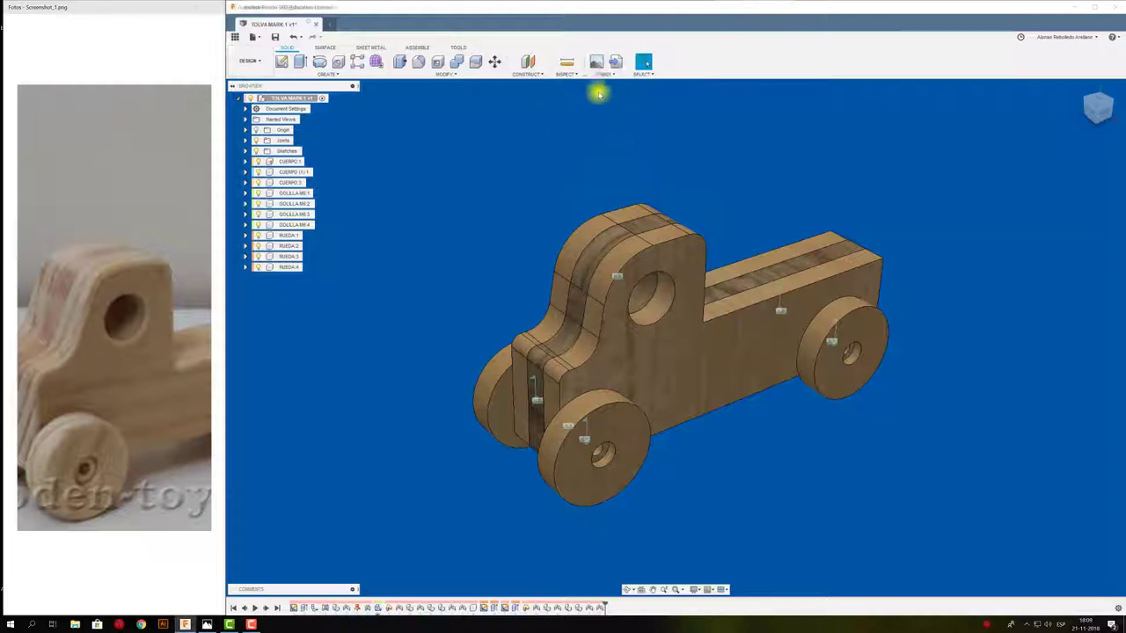
click(615, 61)
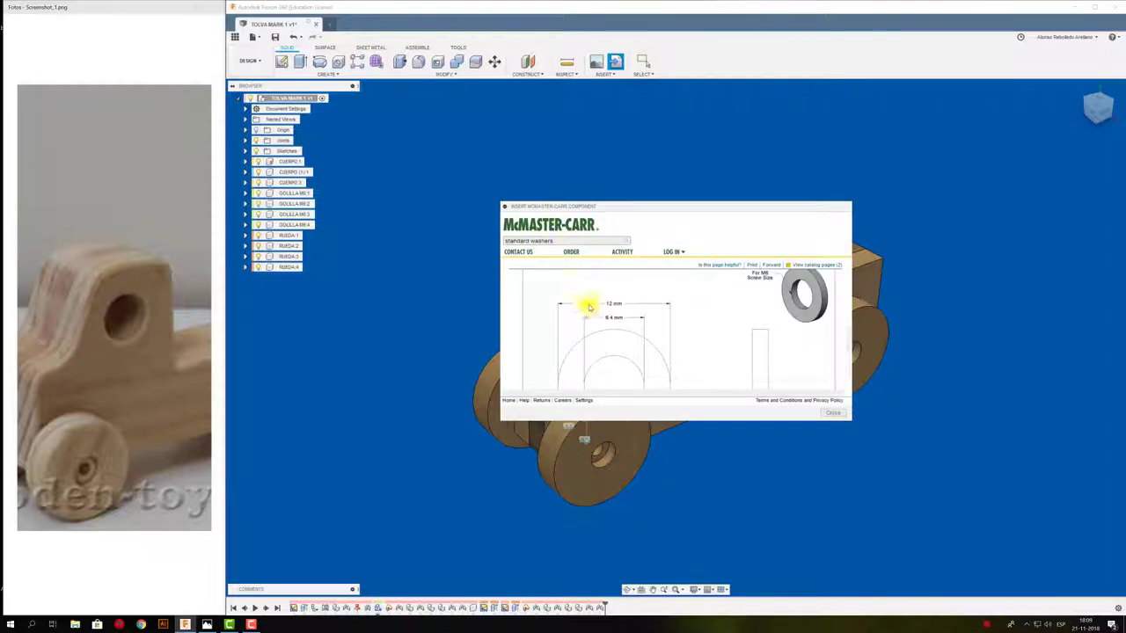
click(739, 306)
text(nuts)
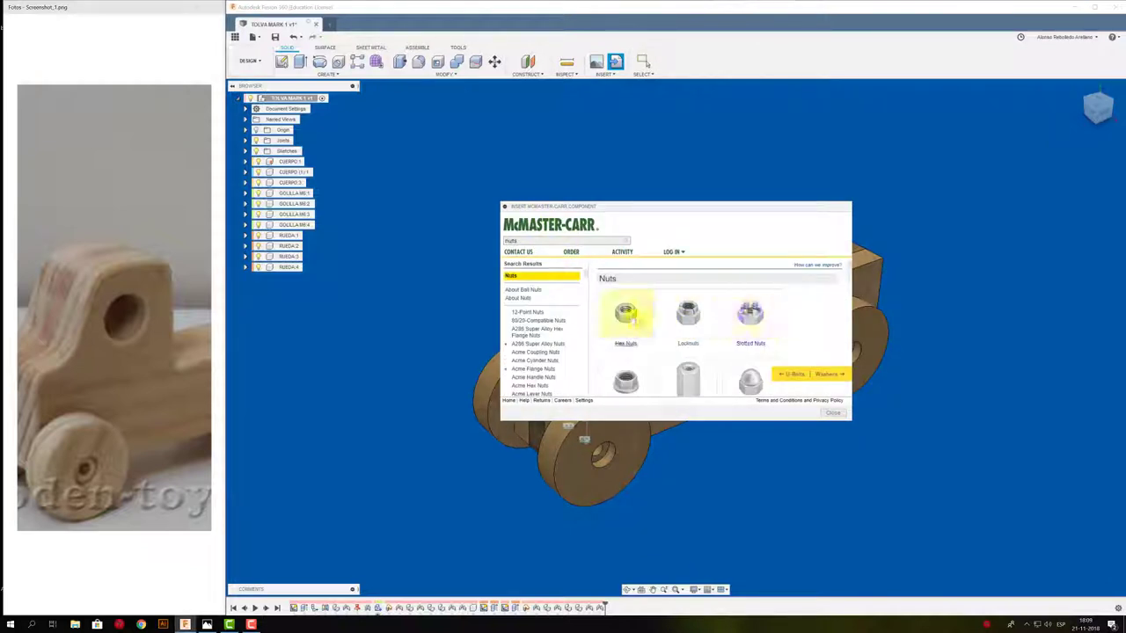
click(625, 314)
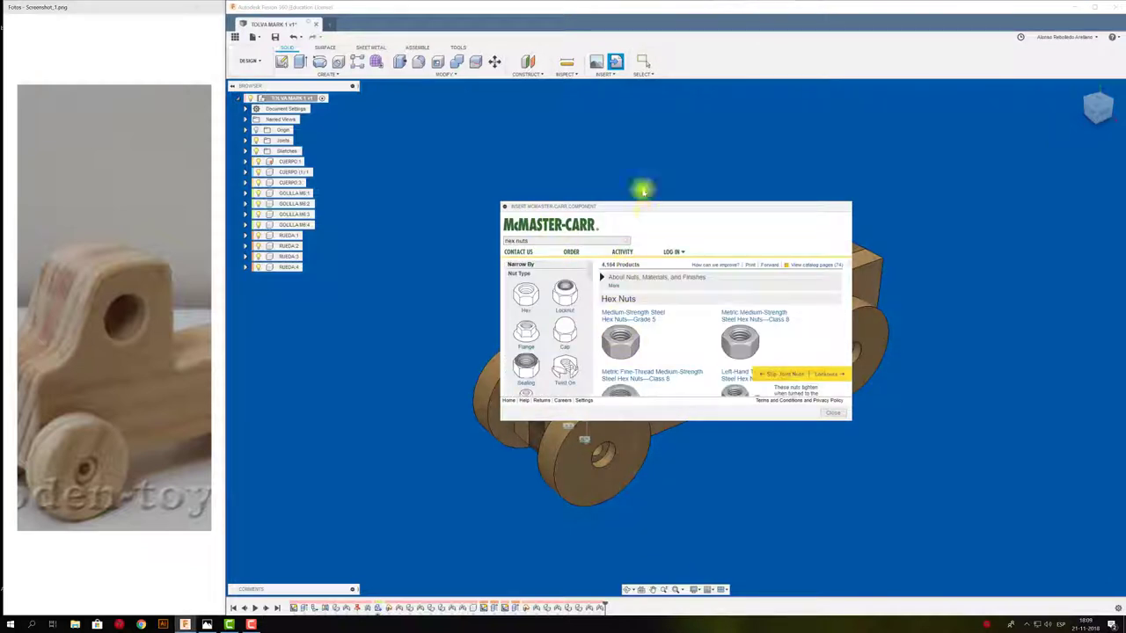
drag(642, 206, 623, 136)
click(507, 236)
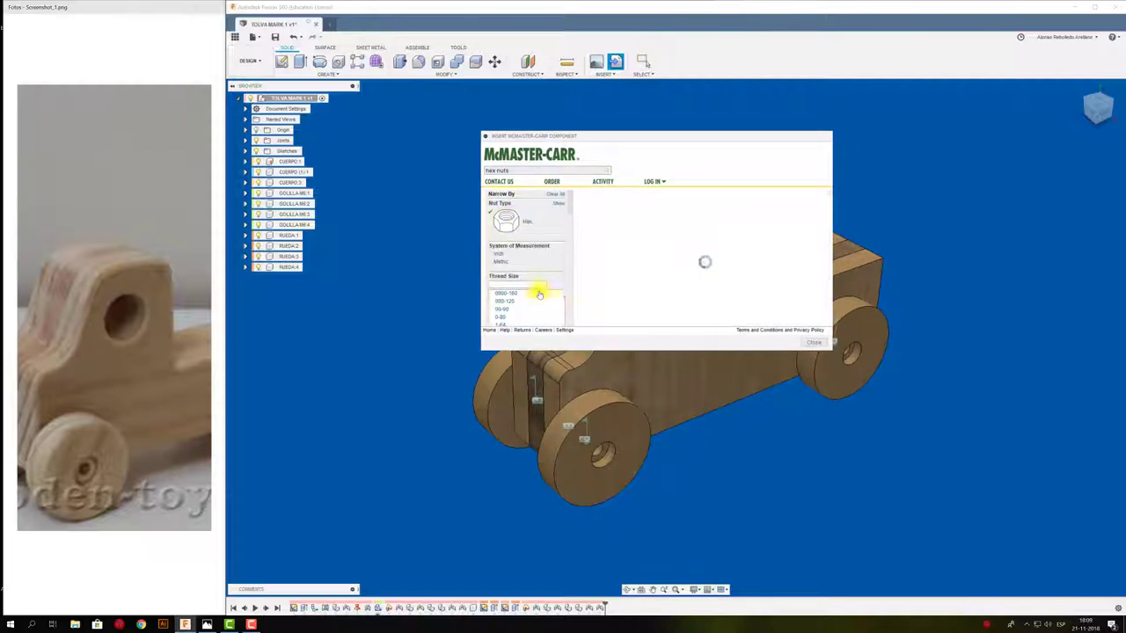
click(501, 262)
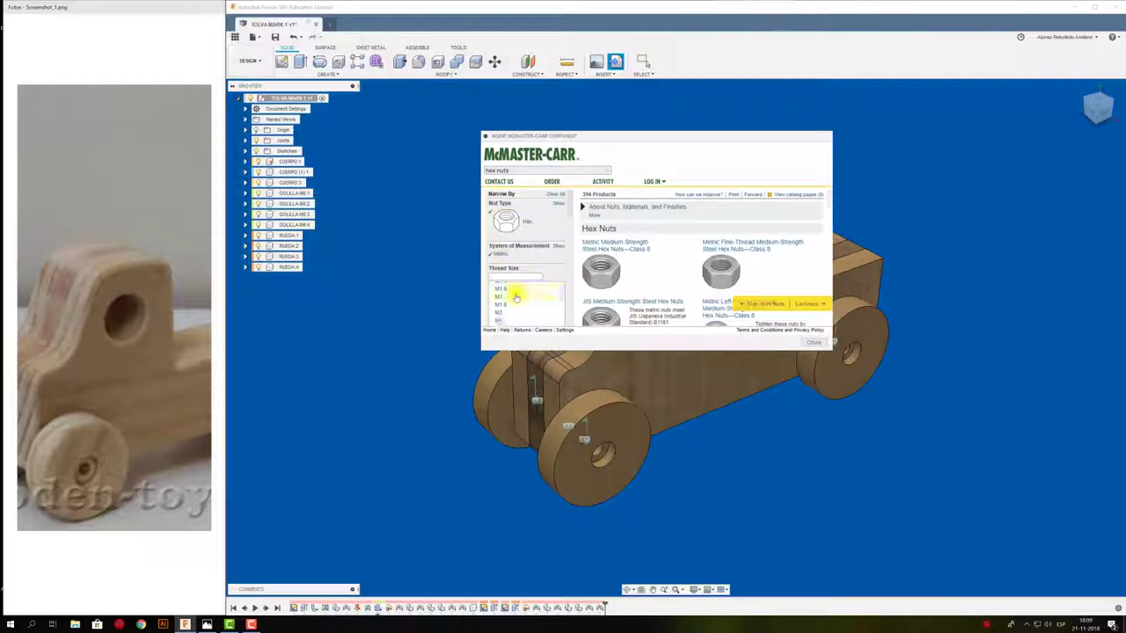
click(506, 287)
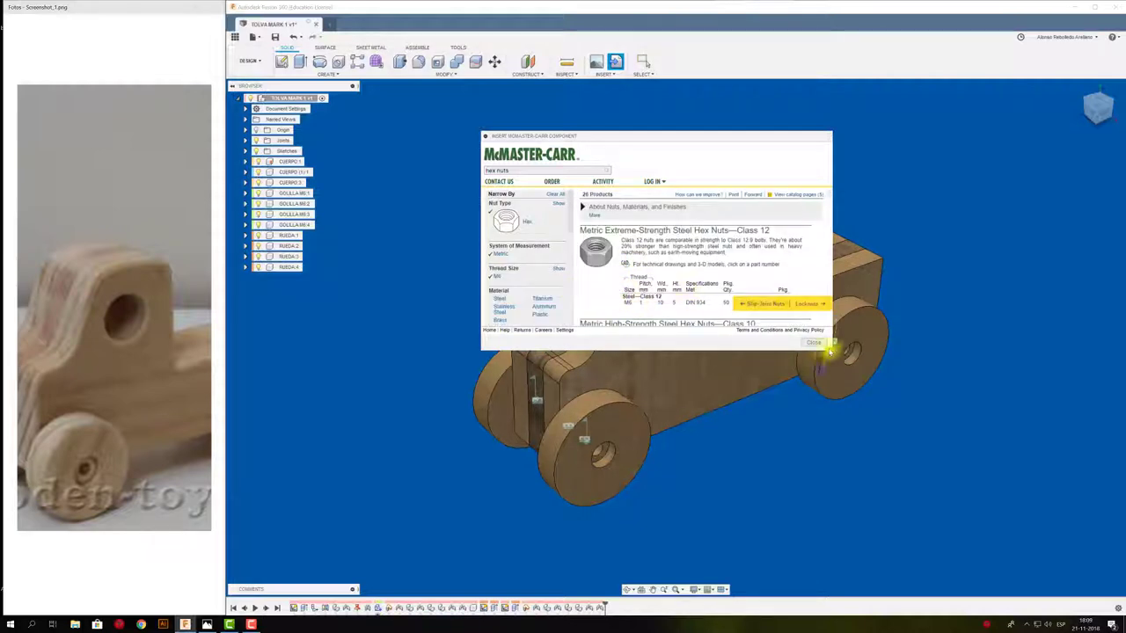
Insert the Extreme-Strength Steel Hex Nut M6 x 1 mm as a 3-D STEP component.
drag(831, 351, 1010, 455)
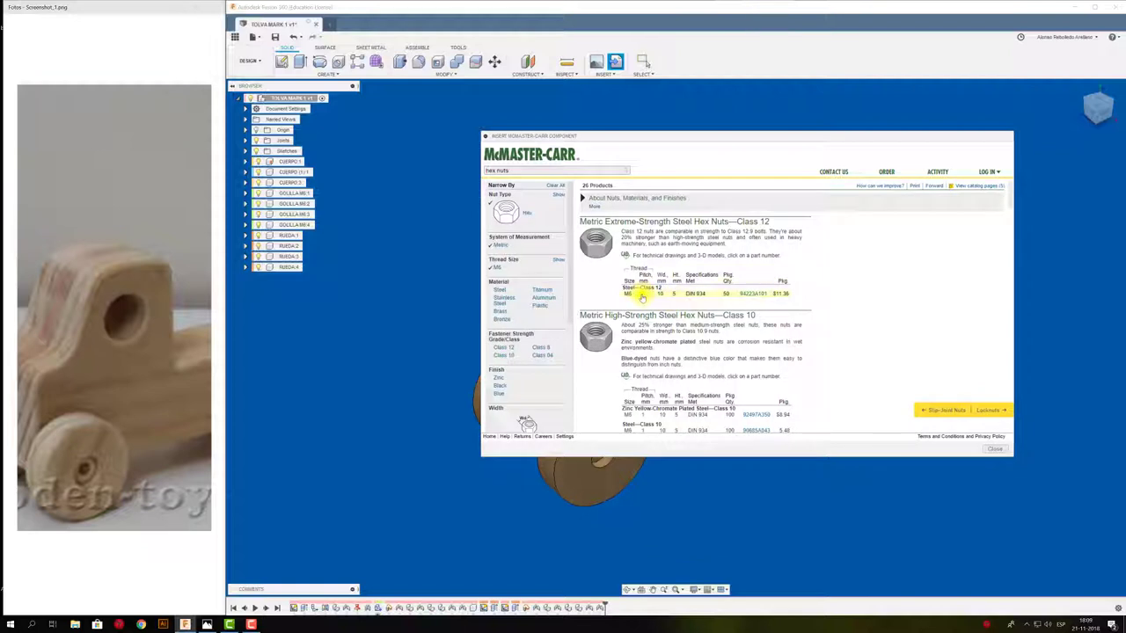
click(757, 295)
click(661, 305)
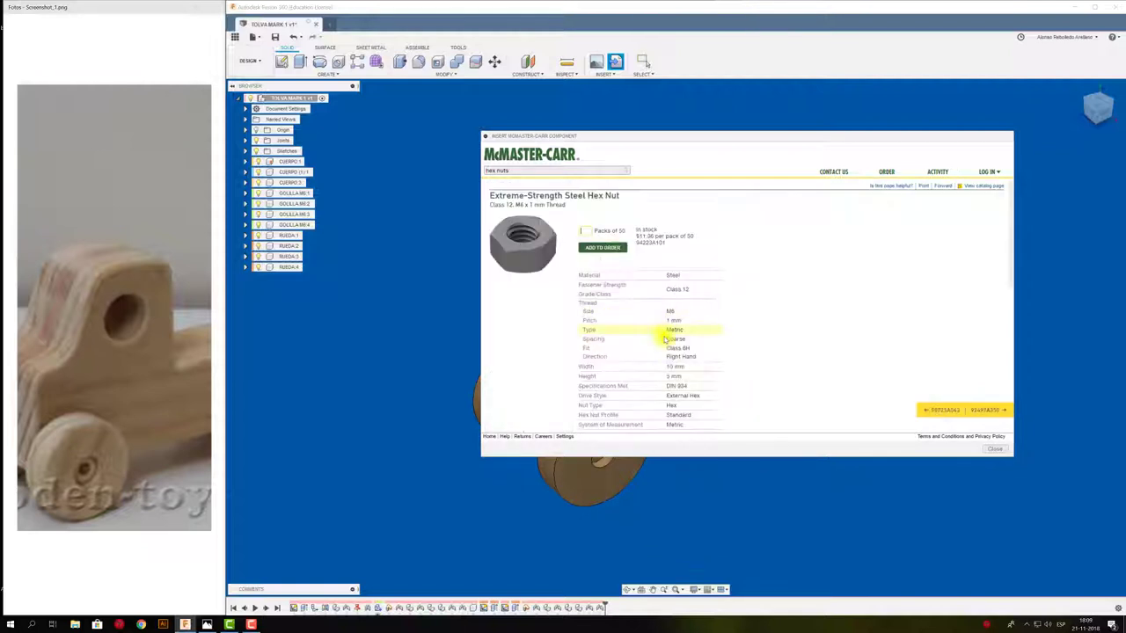
scroll(607, 308, down, 3)
scroll(621, 352, down, 3)
scroll(621, 351, down, 1)
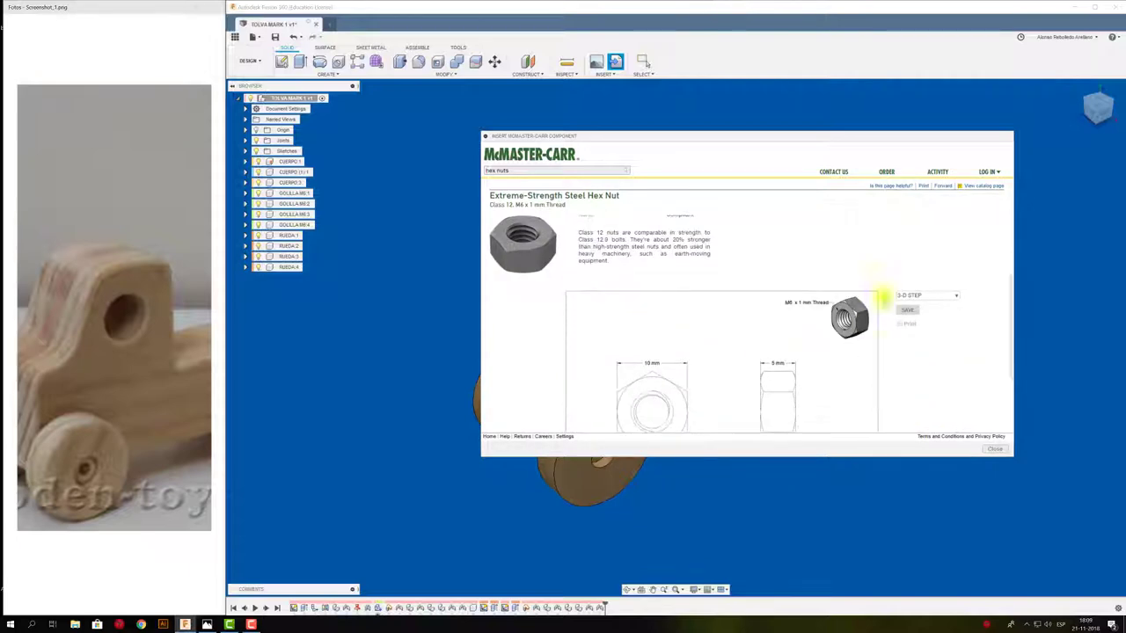
click(907, 311)
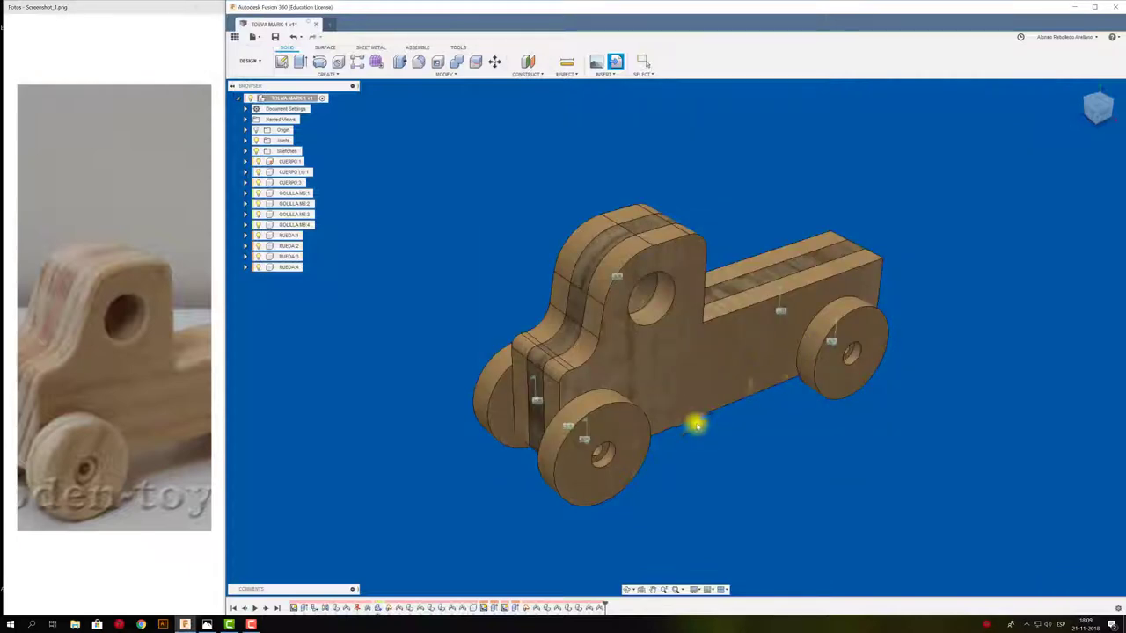
Drag the M6 hex nut off the front wheel, rotate it 180°, and confirm.
mouse_move(720, 420)
shift+middle_down()
mouse_move(678, 287)
mouse_move(510, 359)
shift+middle_up()
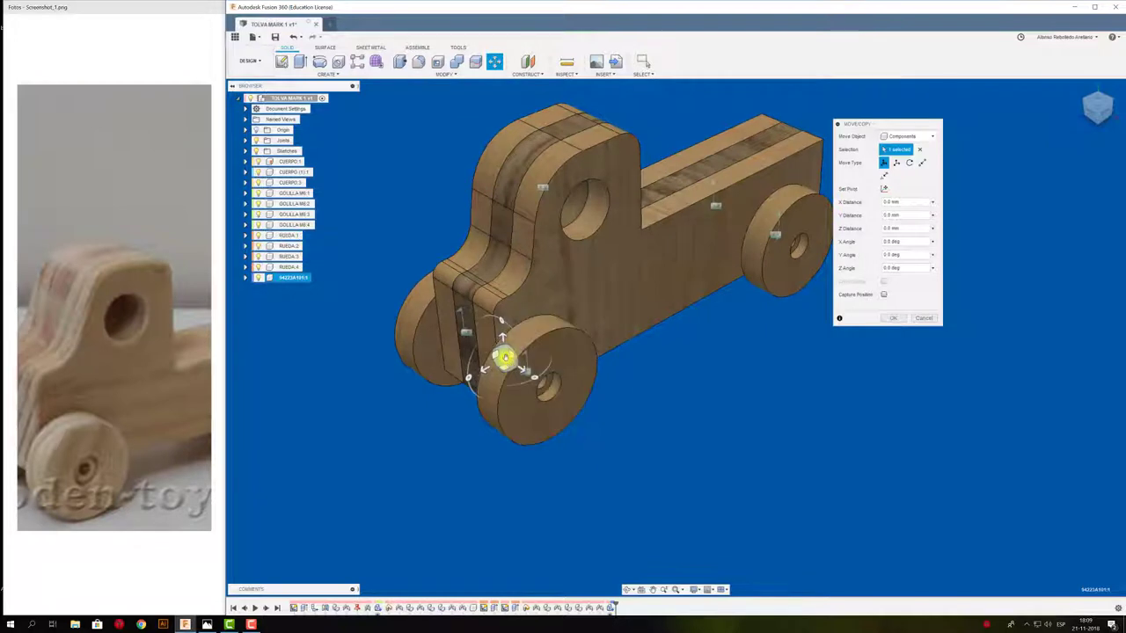
mouse_move(507, 359)
mouse_down()
mouse_move(652, 410)
mouse_move(704, 351)
mouse_up()
scroll(652, 410, up, 3)
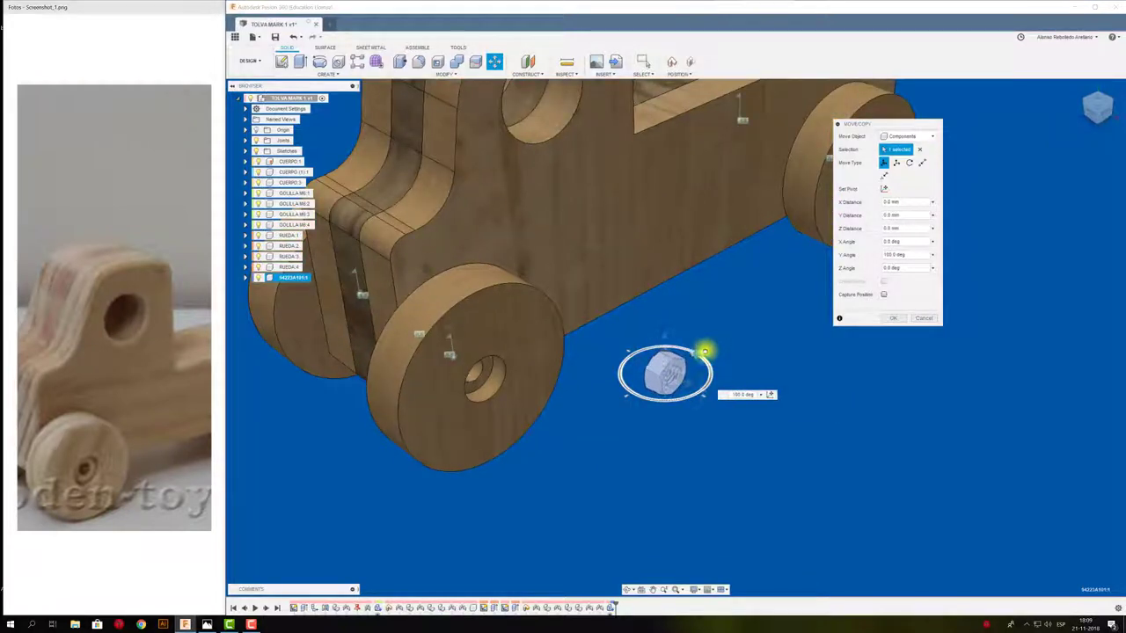
click(902, 324)
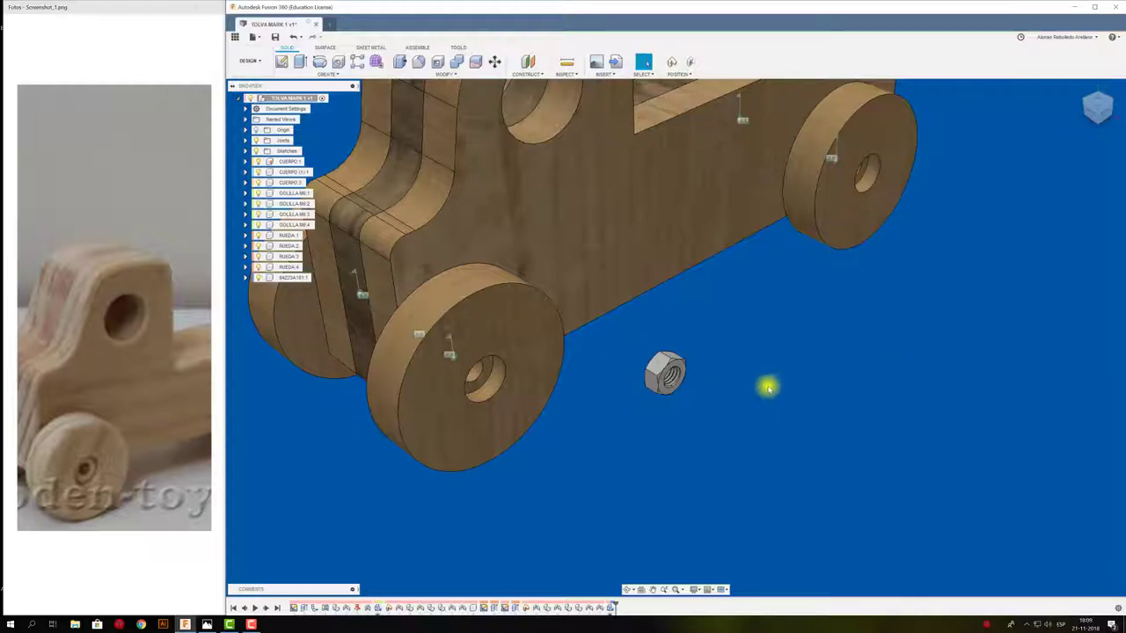
In a flat side view, set the nut clear of the wheel hub and continue without capturing position.
click(1107, 95)
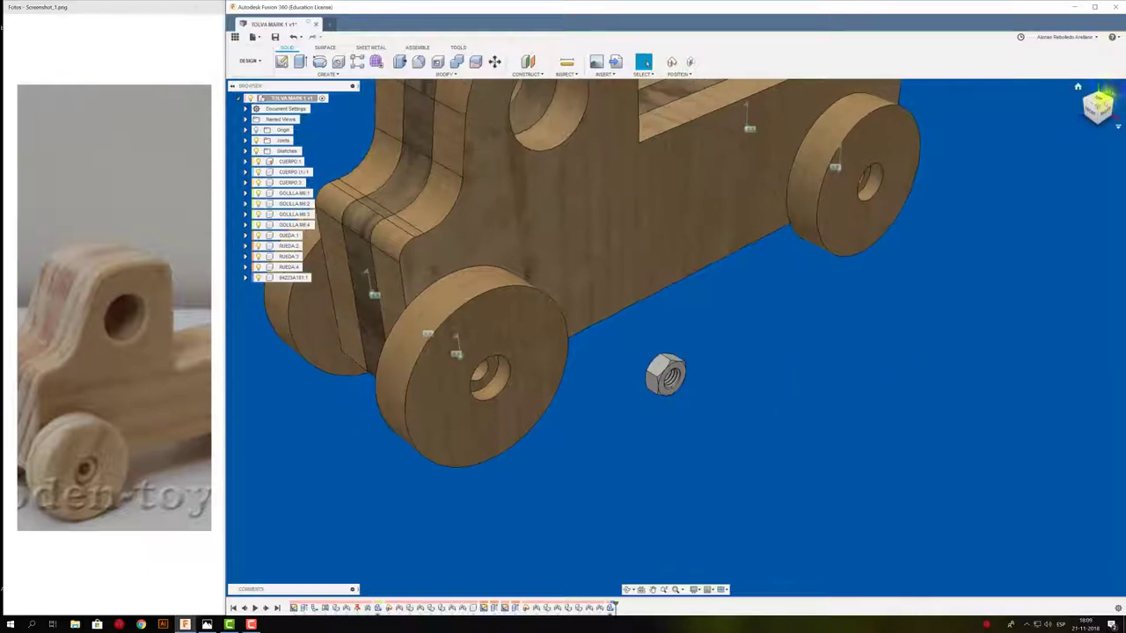
click(1107, 107)
scroll(502, 334, up, 3)
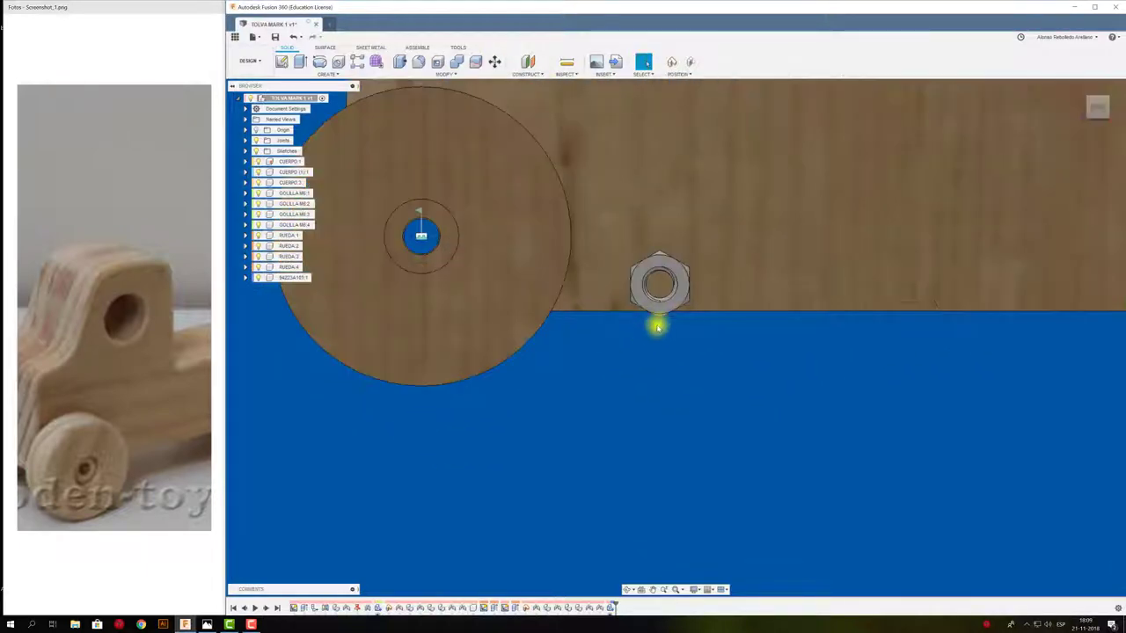
mouse_move(660, 304)
mouse_down()
mouse_move(420, 252)
mouse_move(596, 402)
mouse_up()
mouse_move(595, 402)
shift+middle_down()
mouse_move(626, 432)
mouse_move(618, 485)
mouse_move(693, 469)
mouse_move(655, 381)
shift+middle_up()
scroll(664, 404, up, 3)
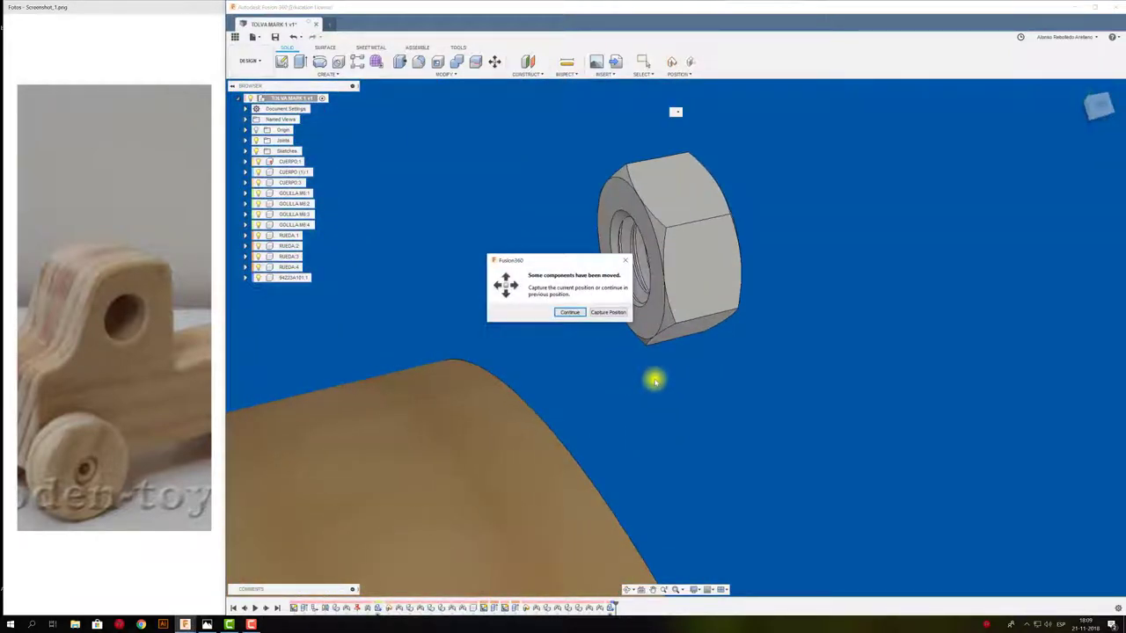
click(616, 313)
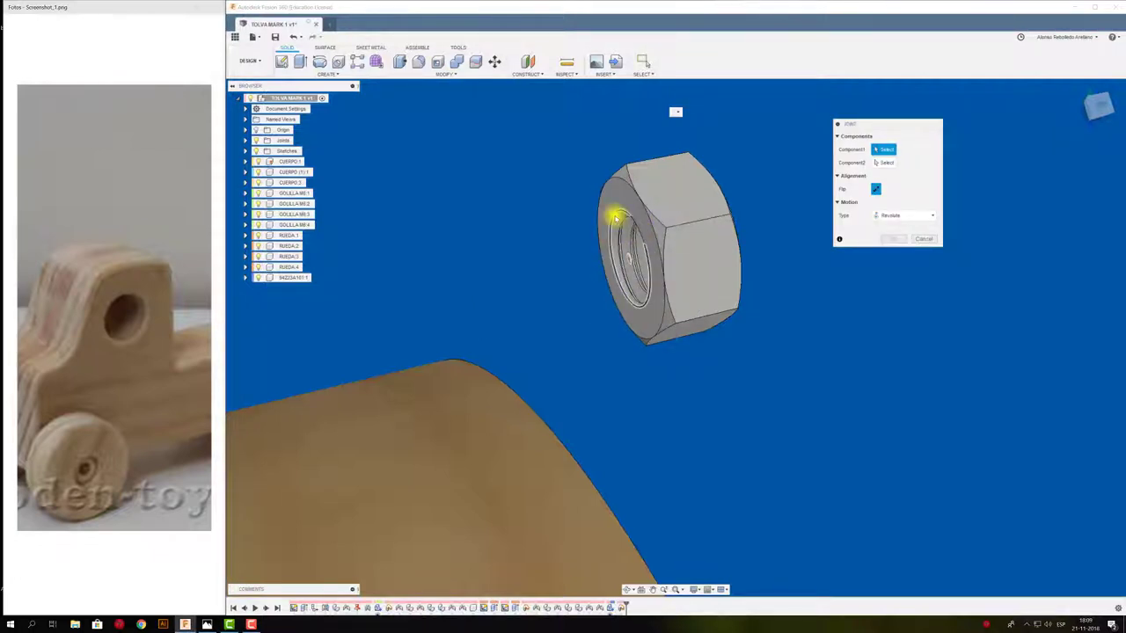
Rigidly join the nut's inner edge to the front wheel's centre hole.
click(616, 218)
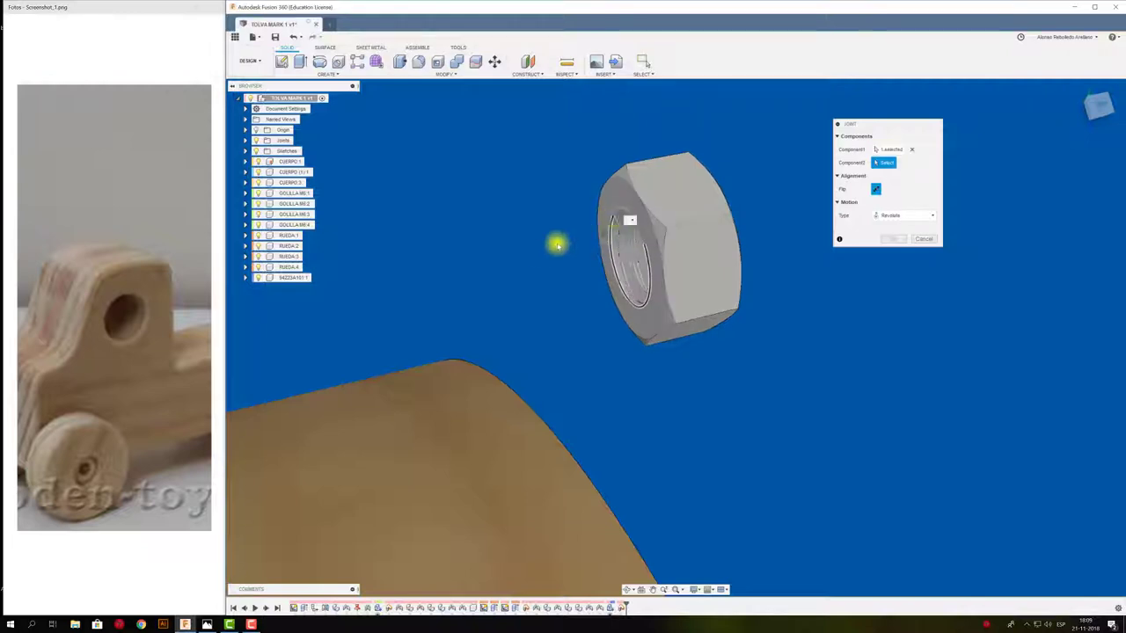
mouse_move(556, 244)
shift+middle_down()
mouse_move(475, 288)
mouse_move(465, 206)
shift+middle_up()
click(488, 221)
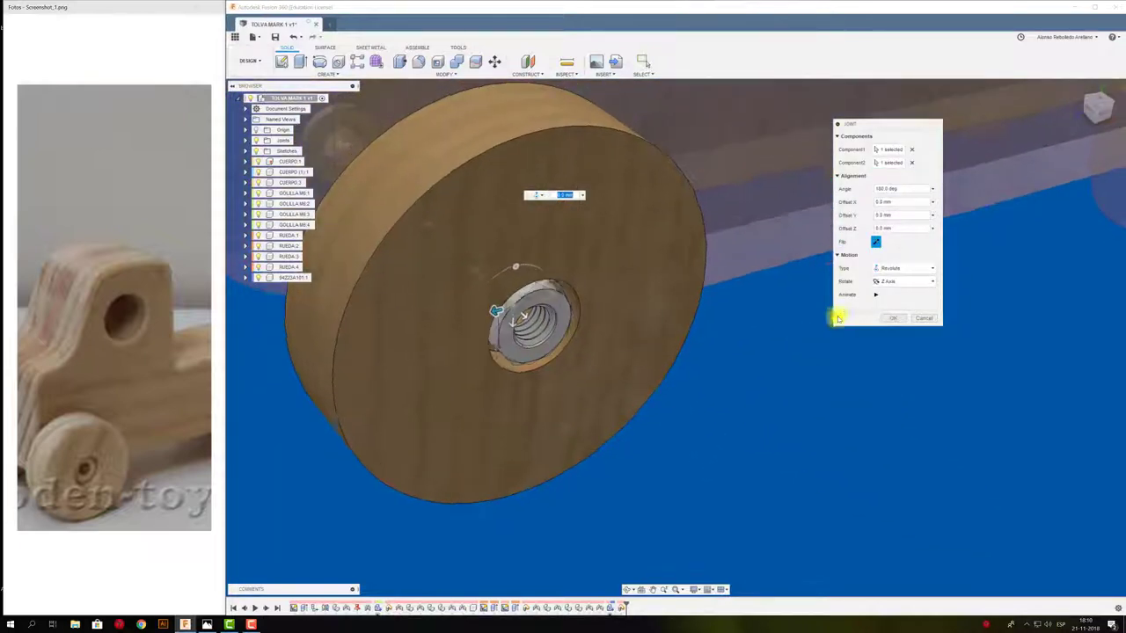
click(915, 268)
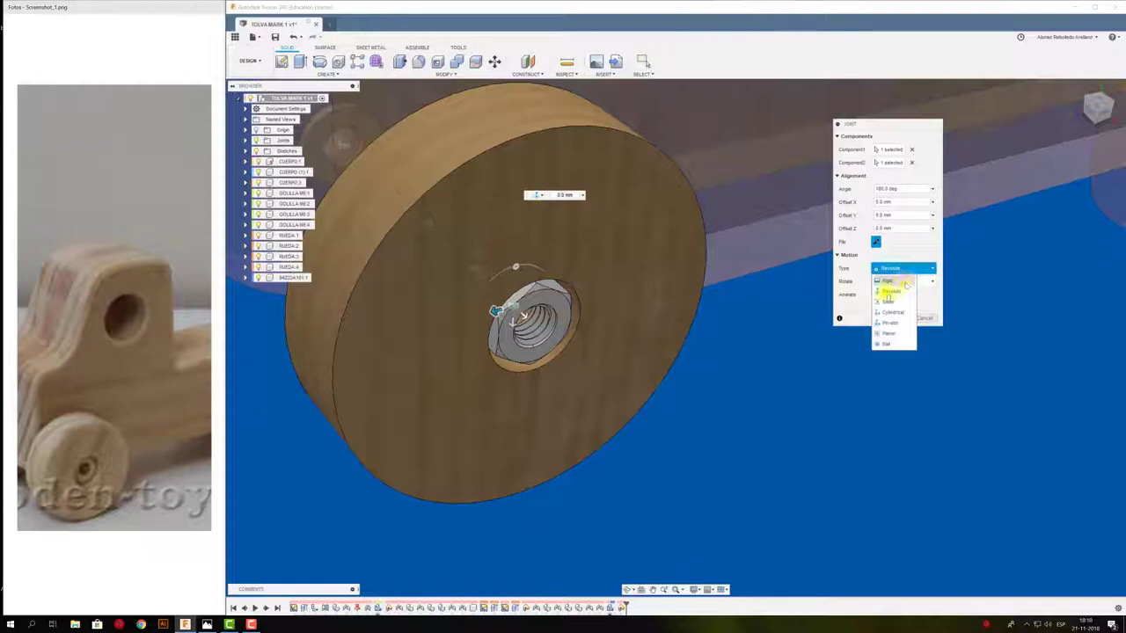
click(906, 284)
click(892, 304)
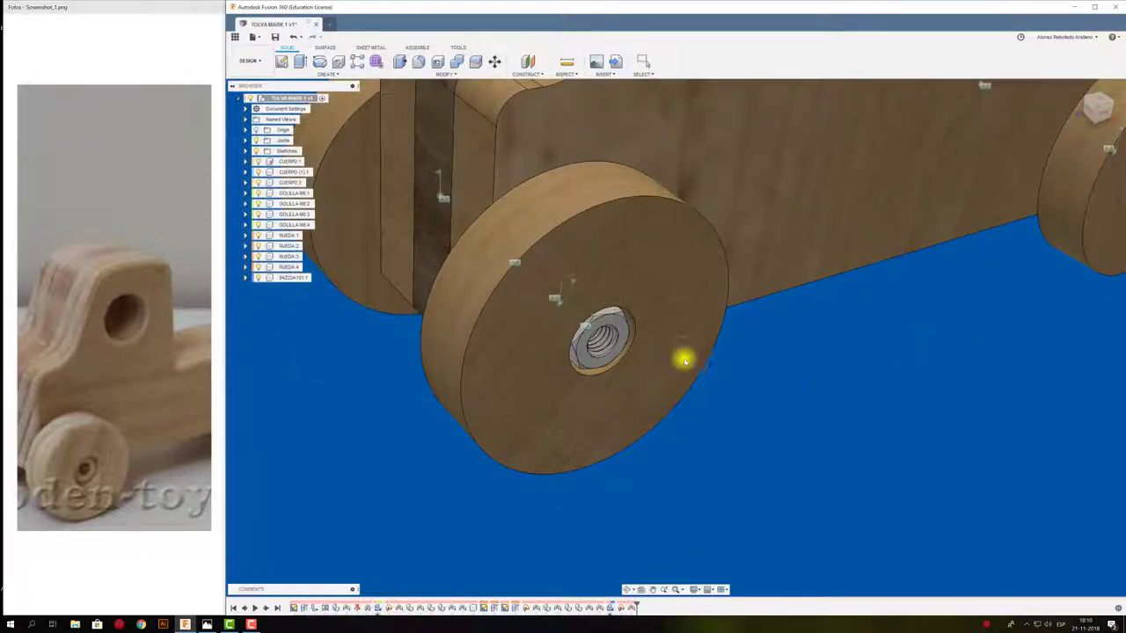
Select the nut component in the Browser and start renaming it to TK M6x1.
click(692, 64)
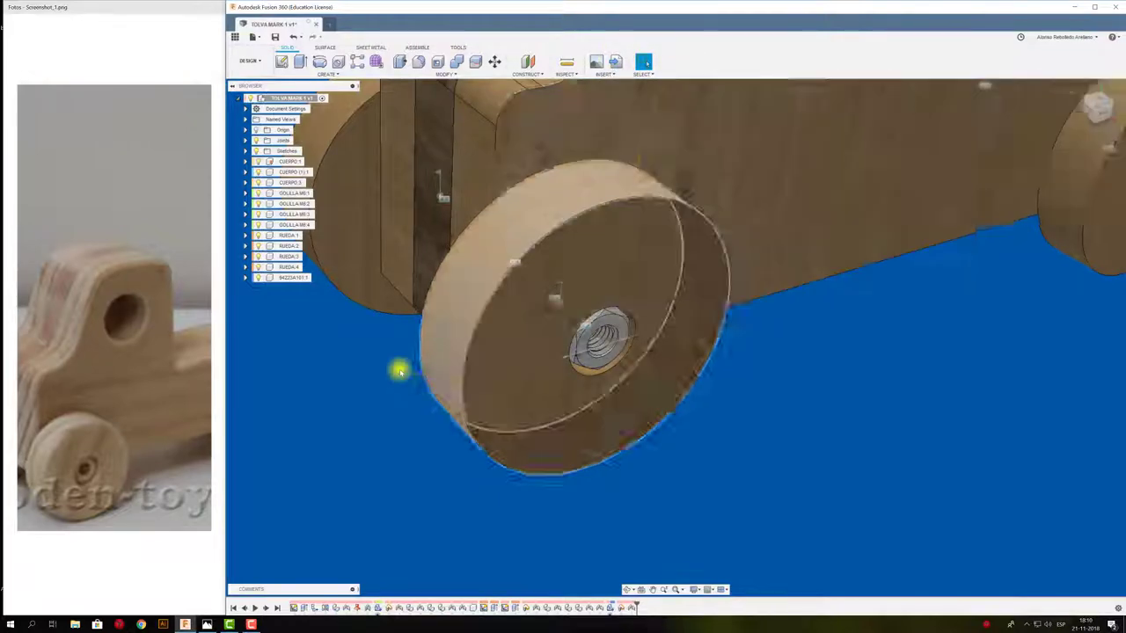
click(303, 278)
double_click(303, 278)
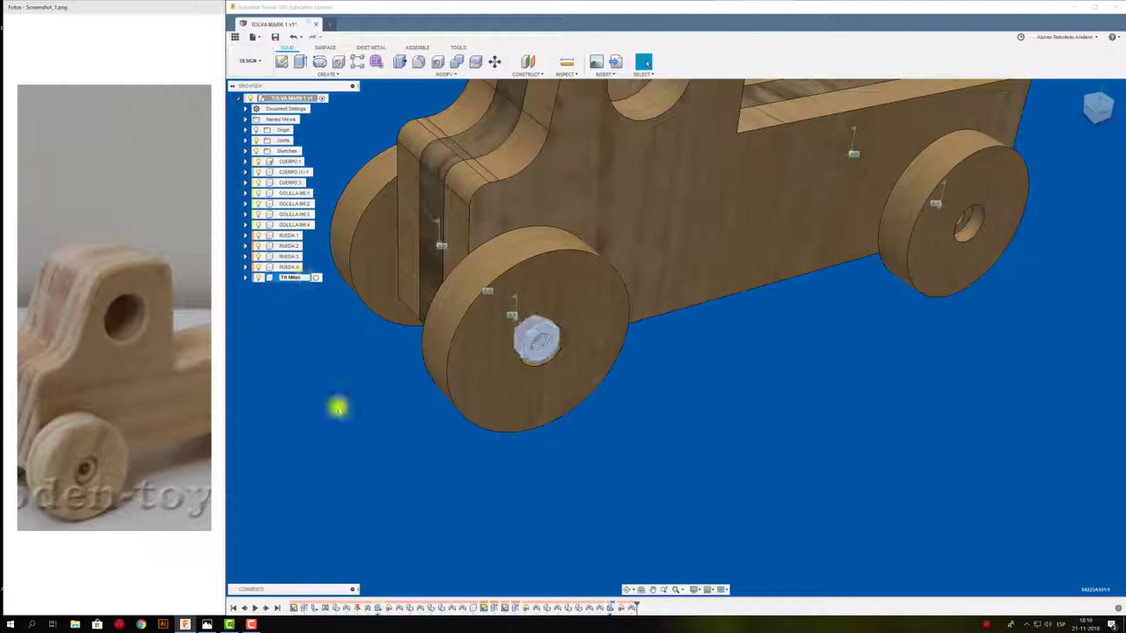
Finish the rename, then paste a copy of TK M6x1 moved 185 mm to the rear wheel.
click(336, 405)
click(291, 277)
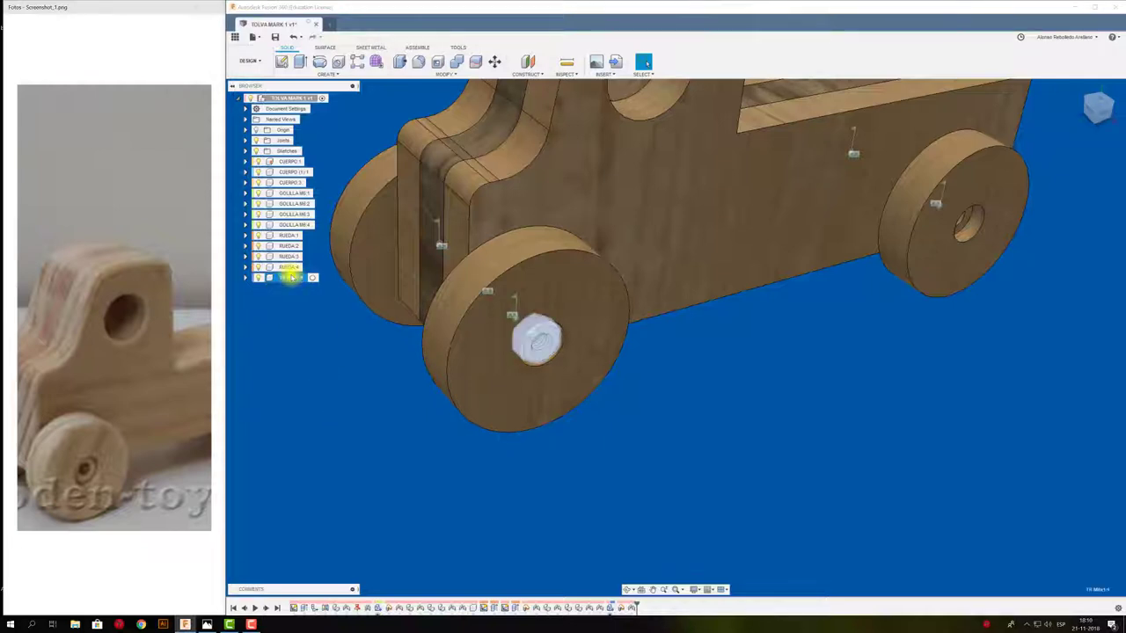
key(m)
middle_drag(615, 389, 425, 413)
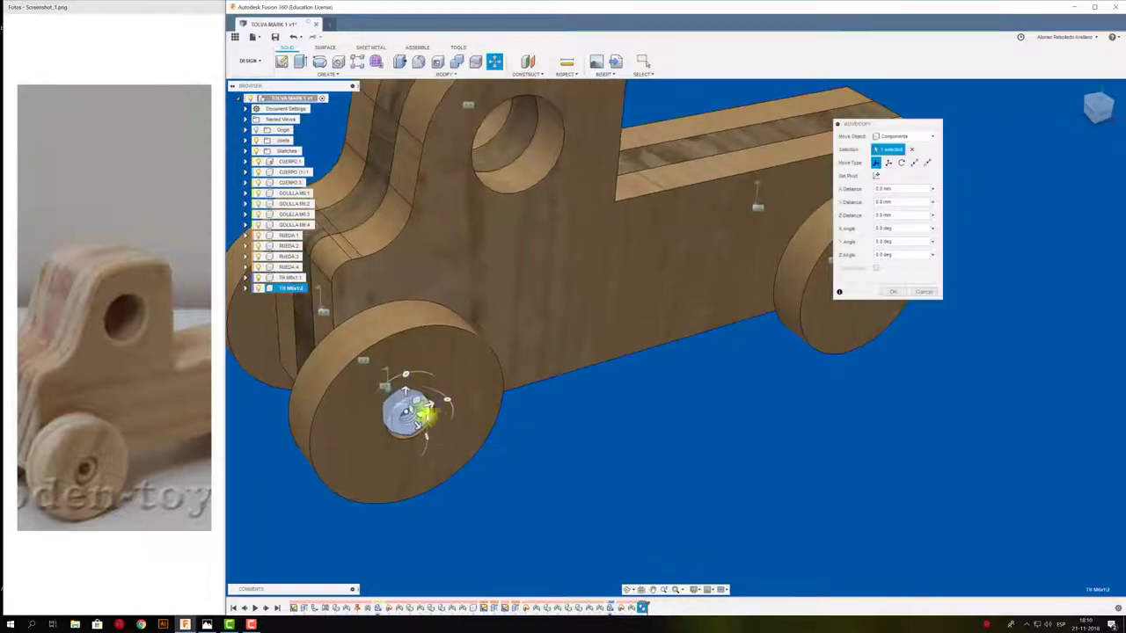
drag(431, 407, 970, 314)
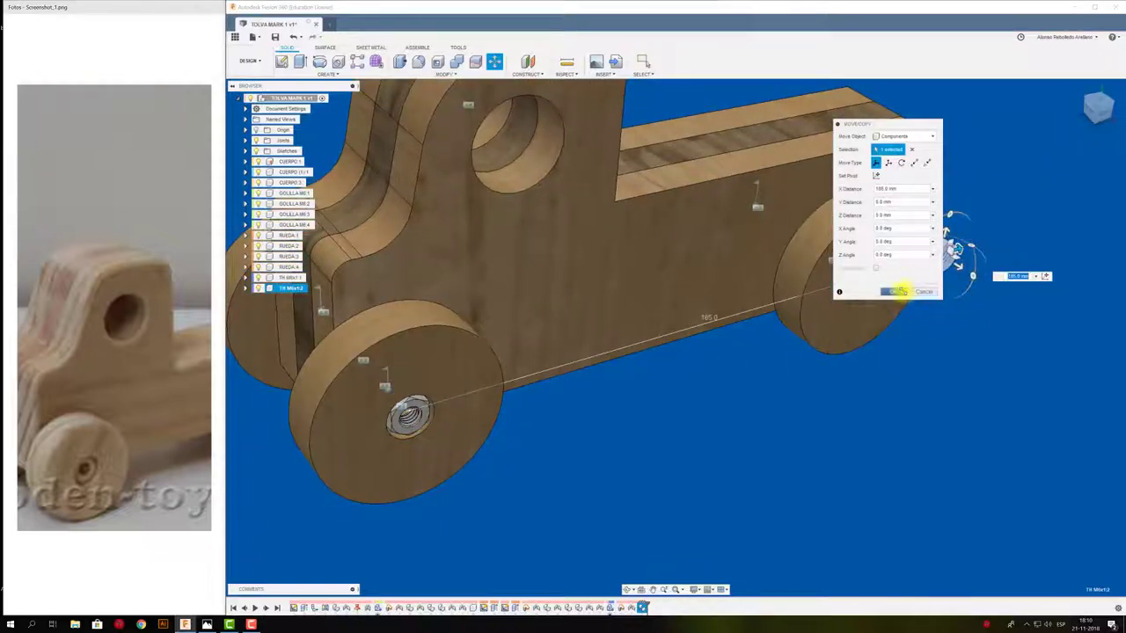
click(893, 291)
mouse_move(950, 319)
shift+middle_down()
mouse_move(771, 340)
mouse_move(631, 317)
mouse_move(532, 447)
mouse_move(447, 460)
shift+middle_up()
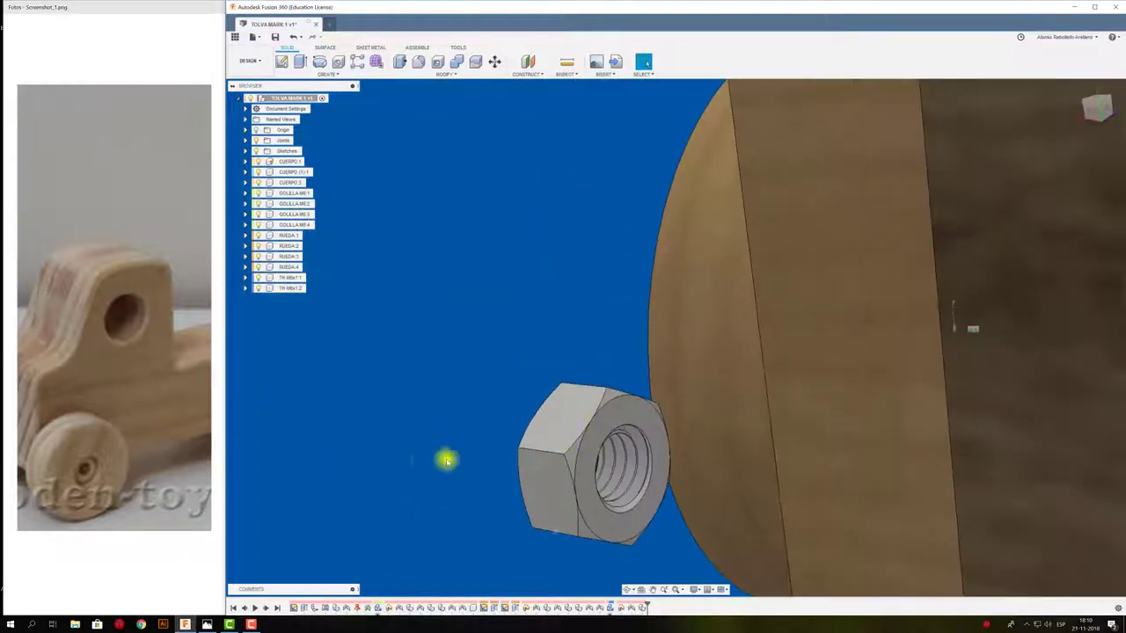
Join the copied nut rigidly into the rear wheel's centre hole.
key(j)
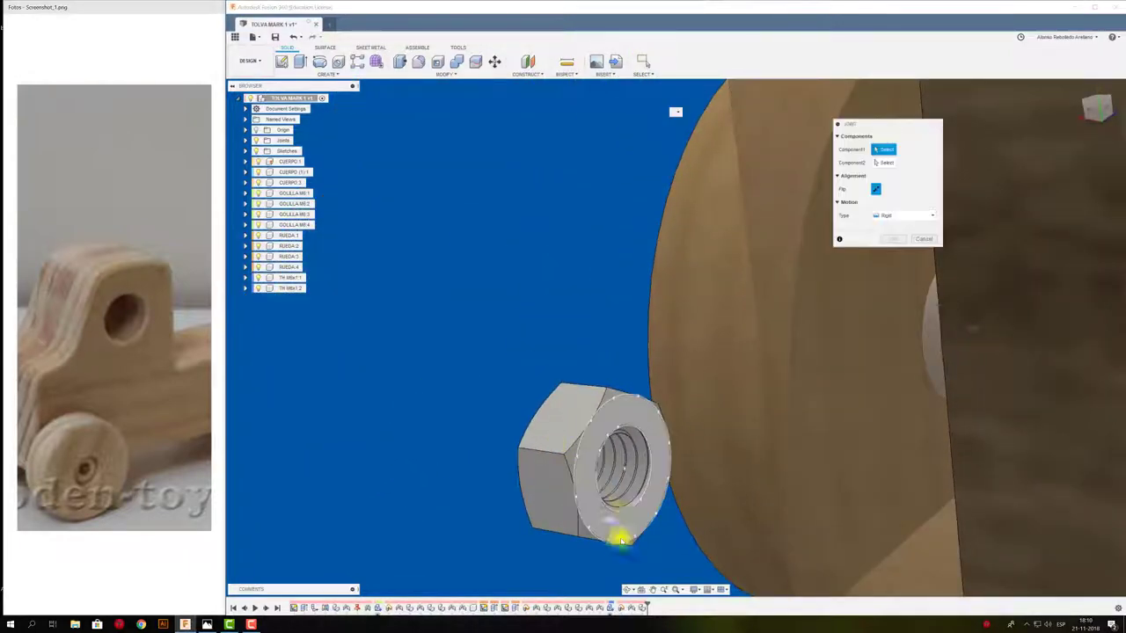
click(625, 514)
shift+middle_drag(627, 508, 525, 422)
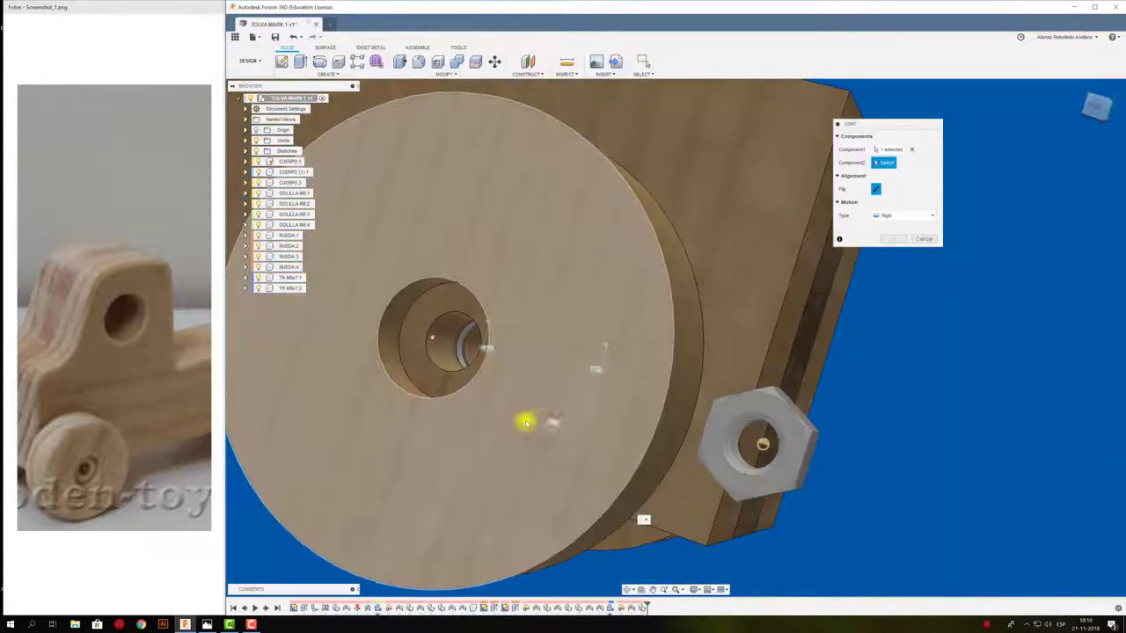
click(444, 374)
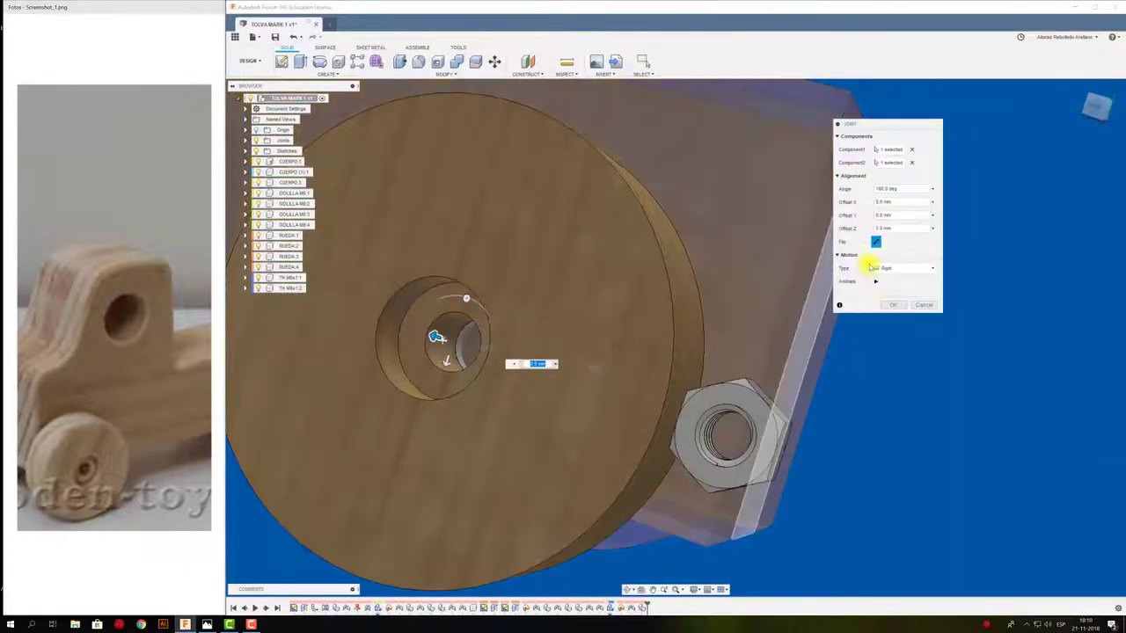
click(891, 304)
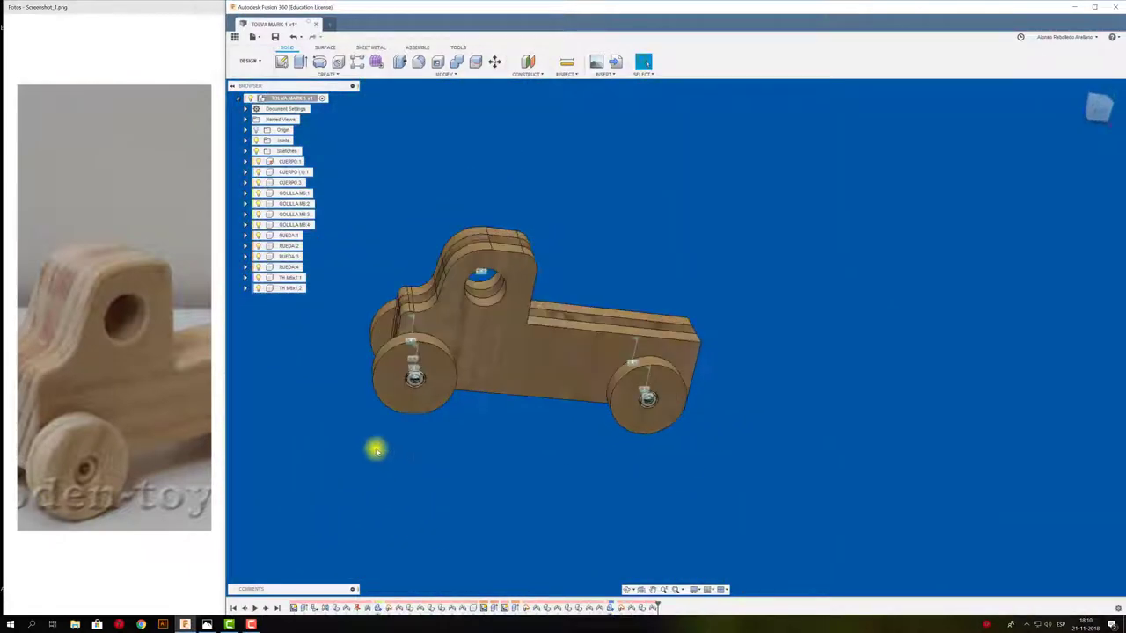
Paste copies of TK M6x1:1 and :2 shifted -130 mm in Z to the truck's far side.
click(292, 288)
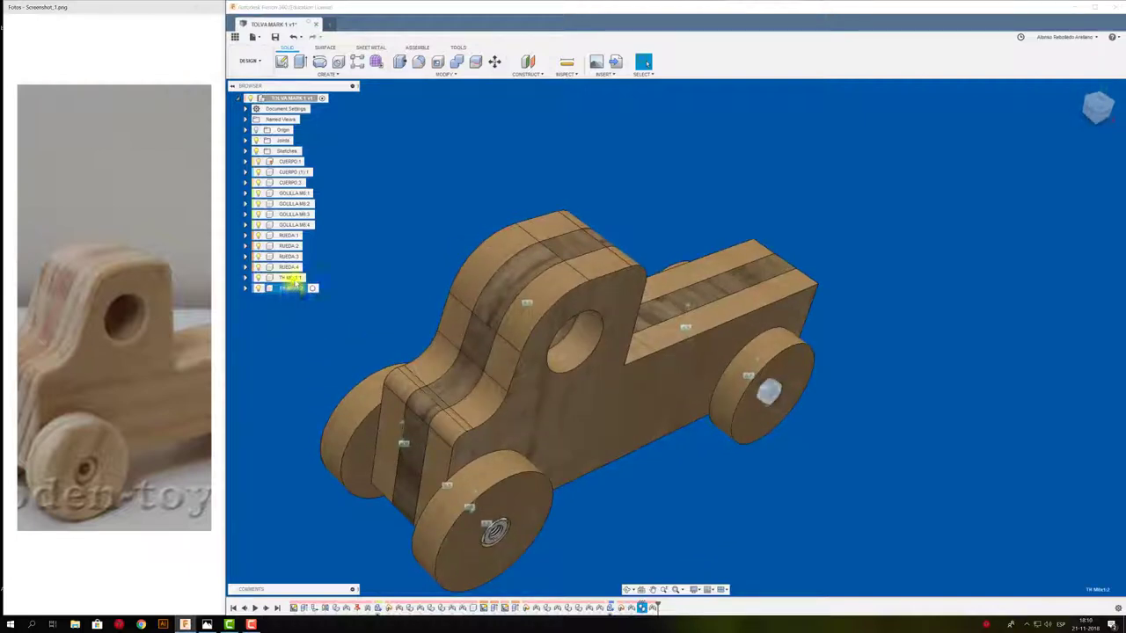
ctrl+click(293, 278)
key(ctrl+v)
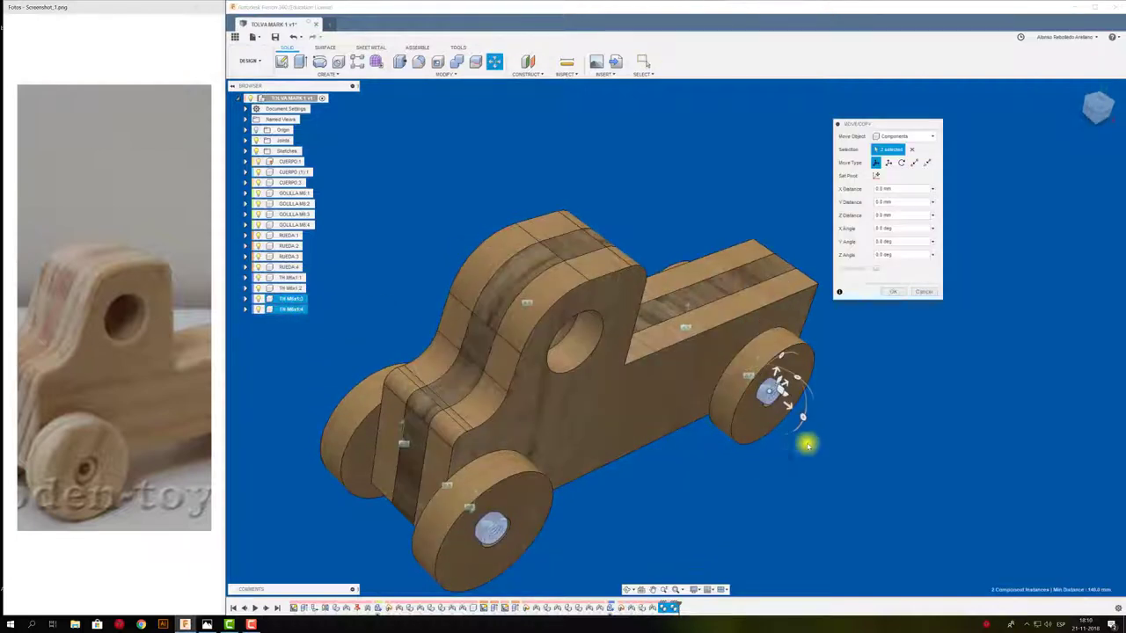
drag(795, 414, 548, 293)
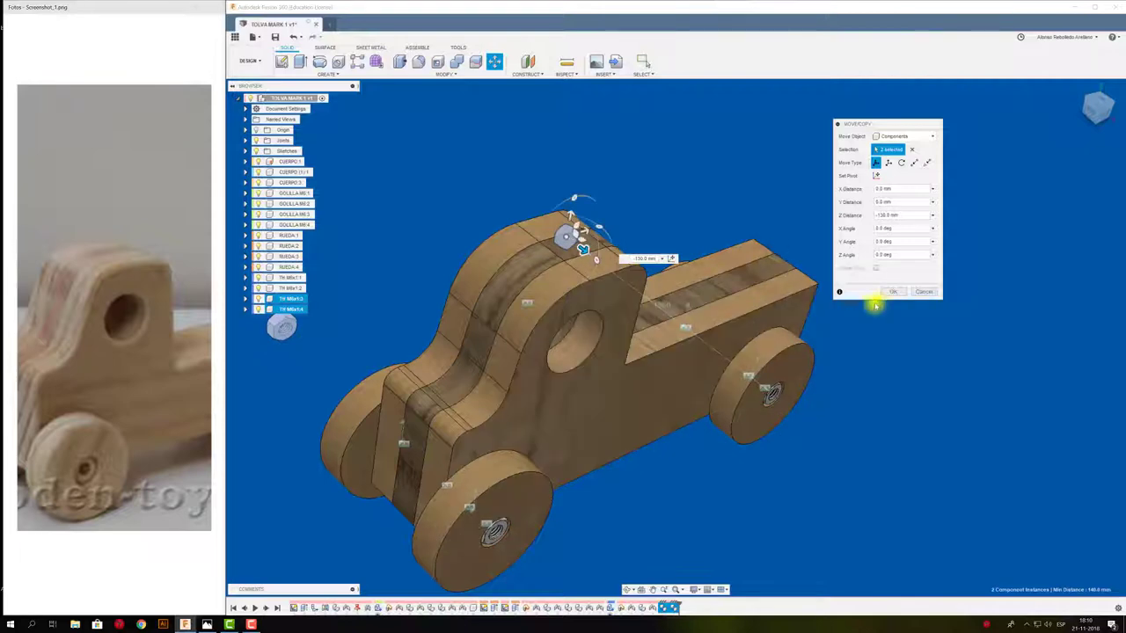
click(891, 293)
scroll(376, 359, down, 2)
scroll(372, 352, down, 1)
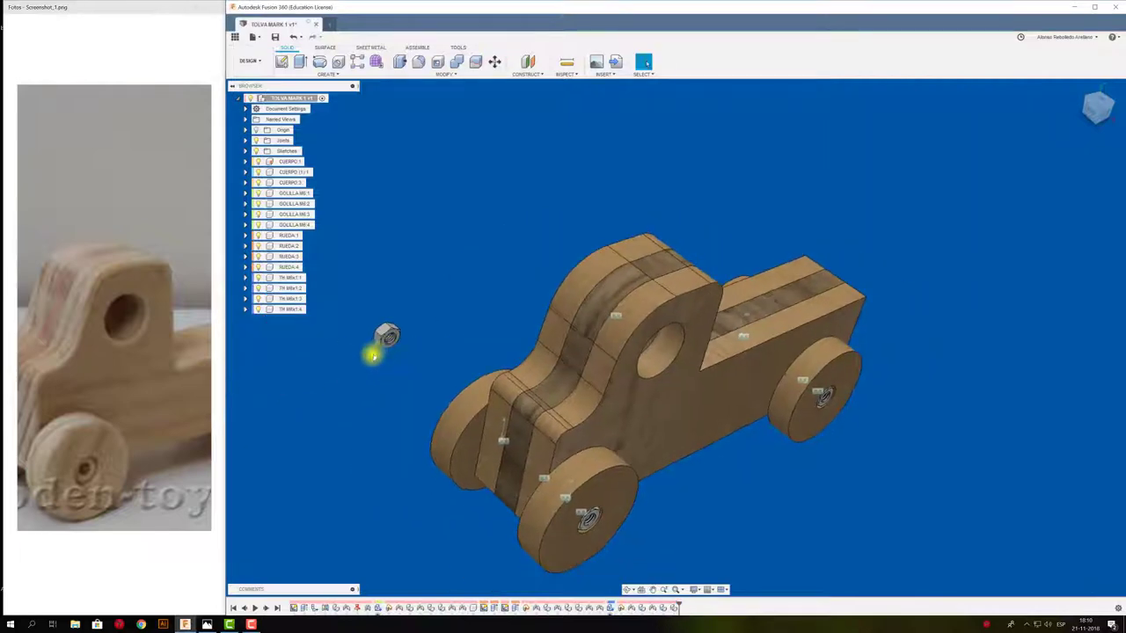
scroll(373, 356, up, 5)
shift+middle_drag(373, 356, 386, 404)
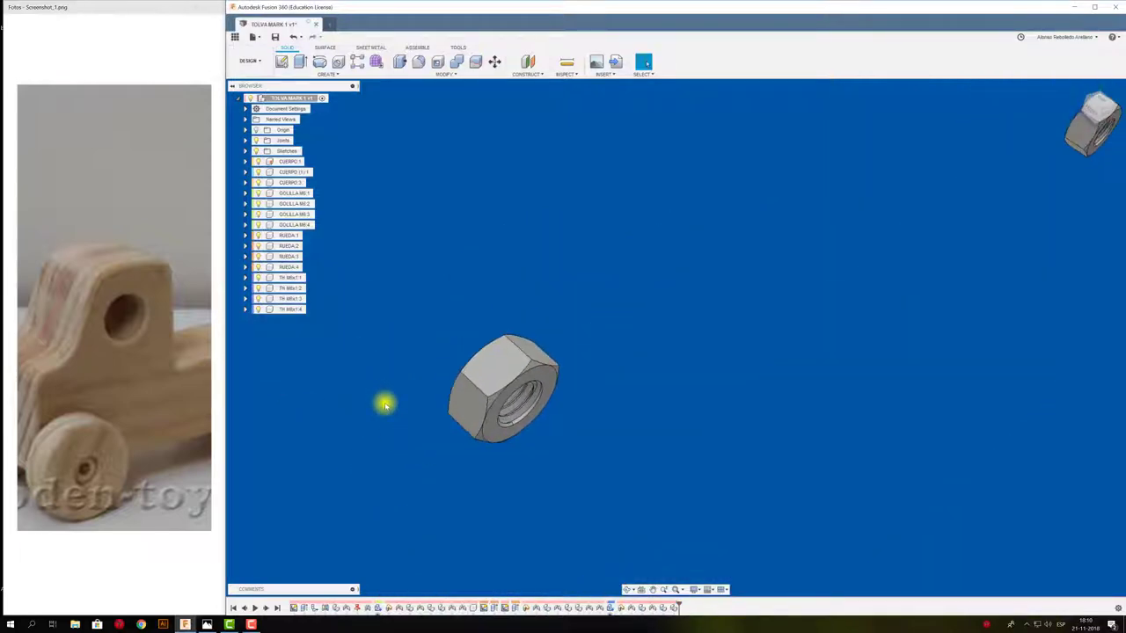
Begin joining a new nut to a far-side wheel, cancelling two unsuccessful attempts.
key(j)
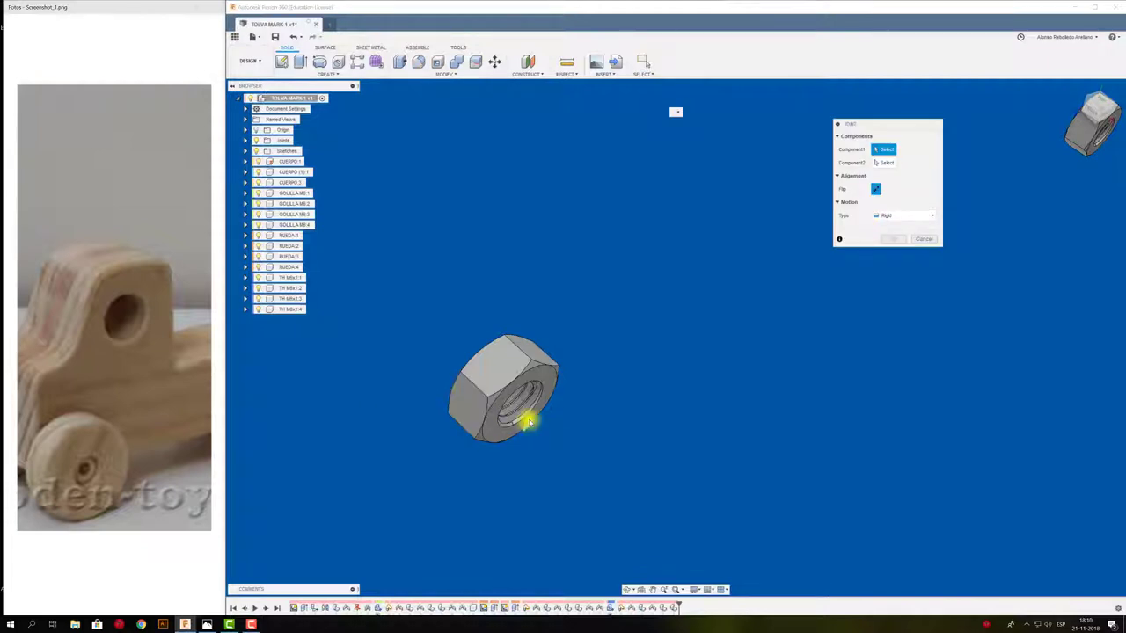
click(526, 416)
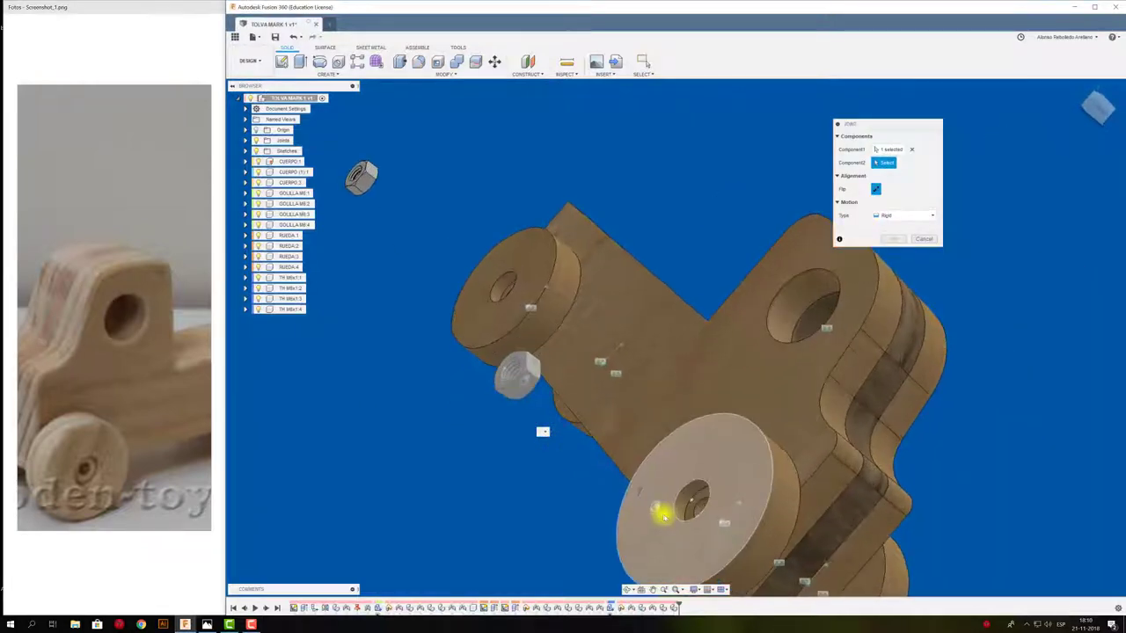
click(729, 495)
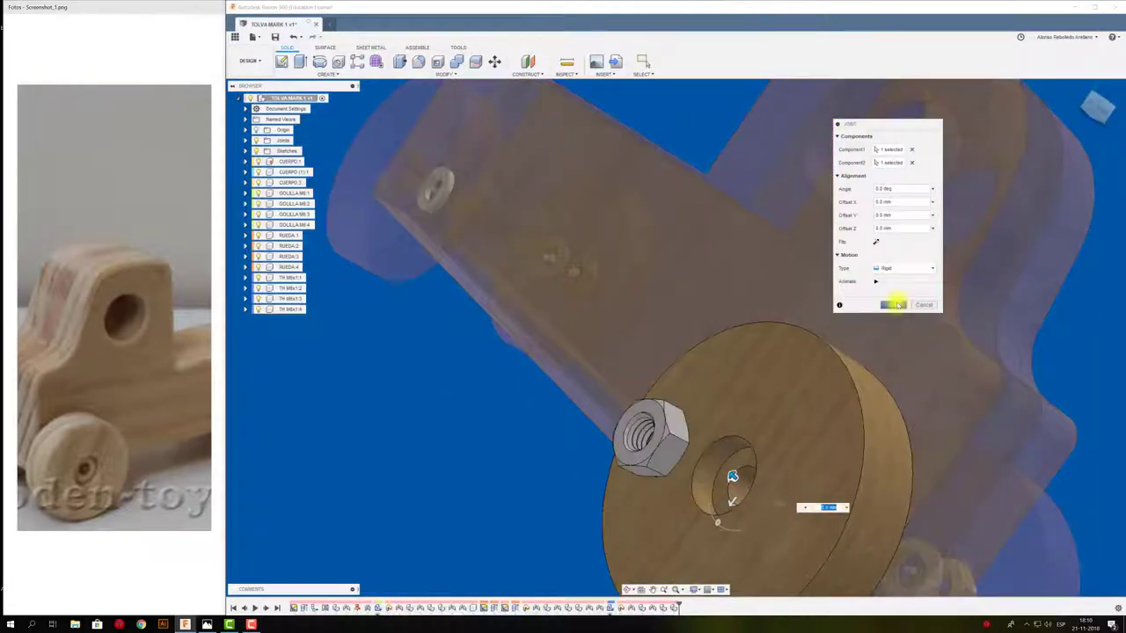
click(893, 305)
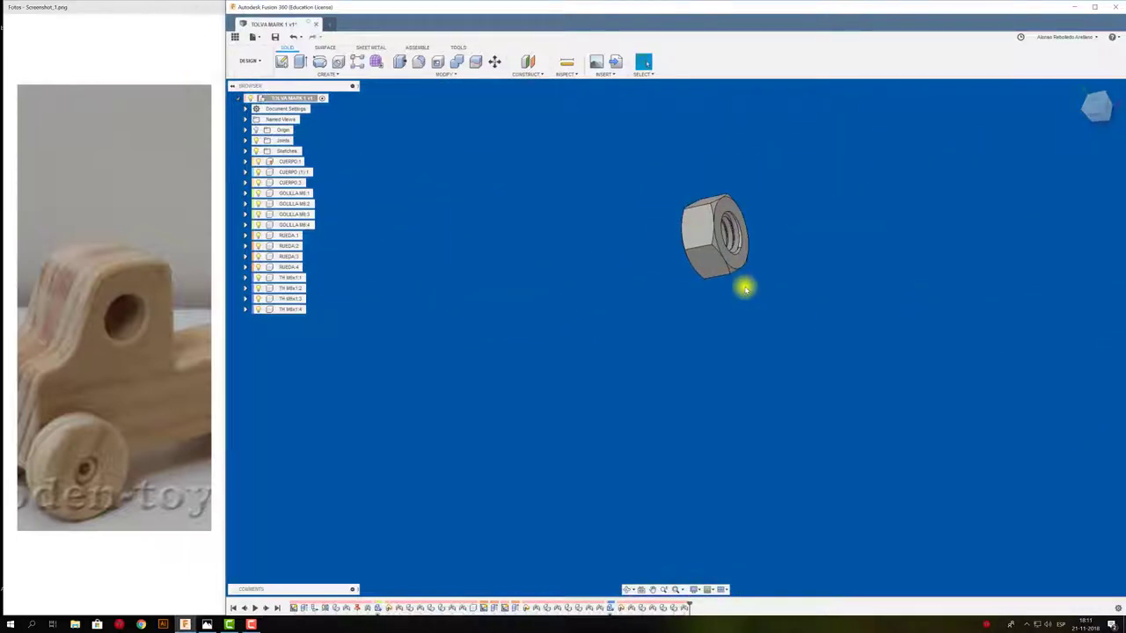
key(j)
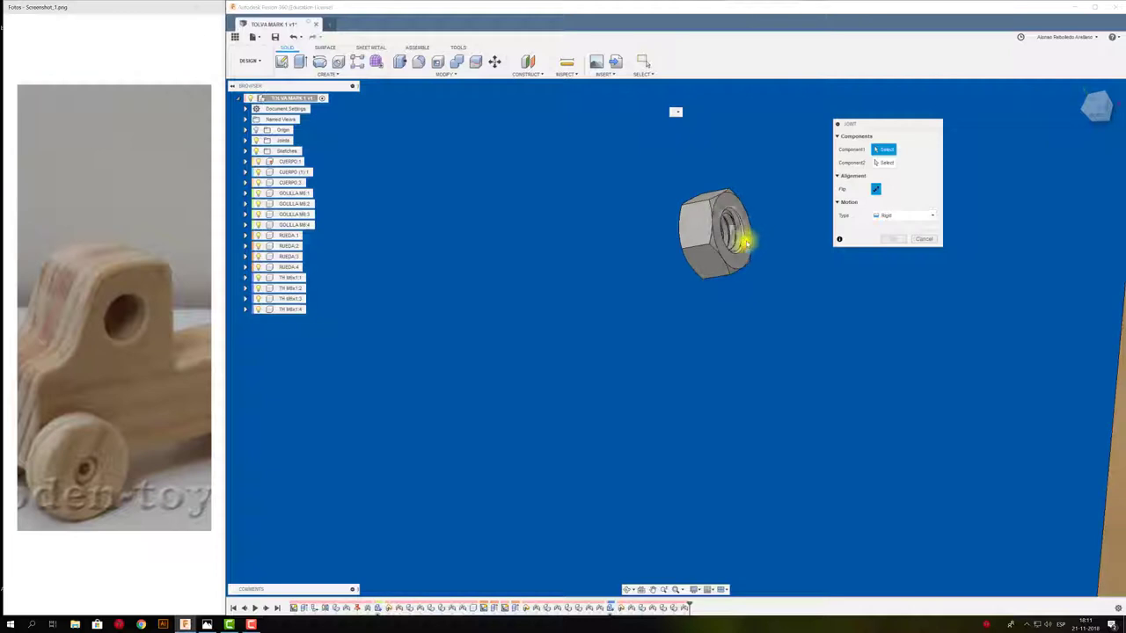
click(745, 243)
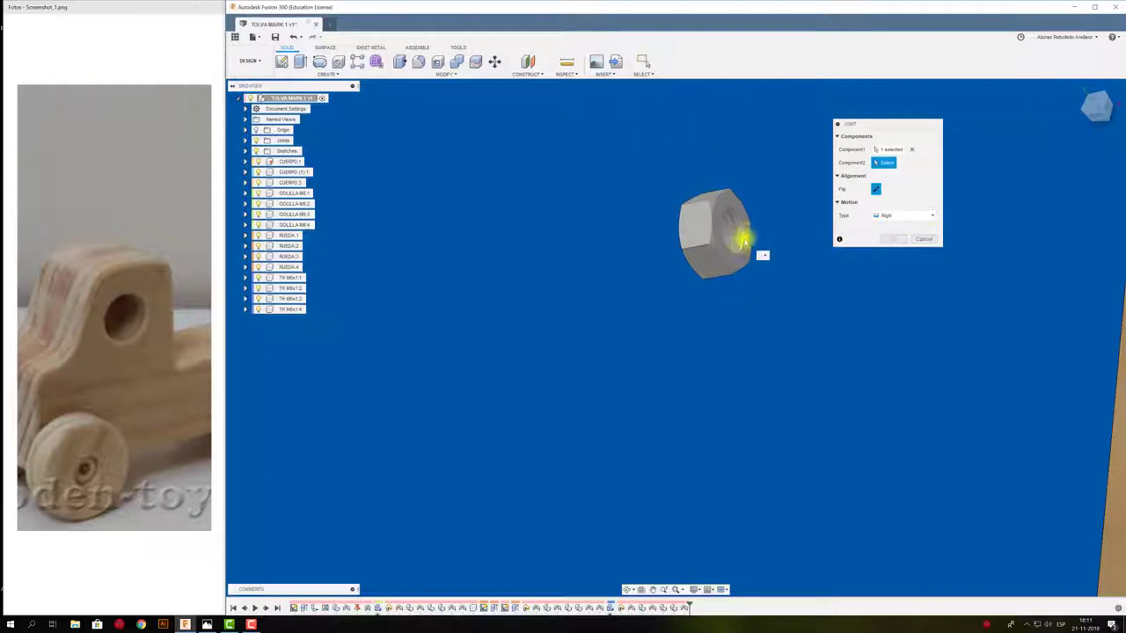
click(923, 238)
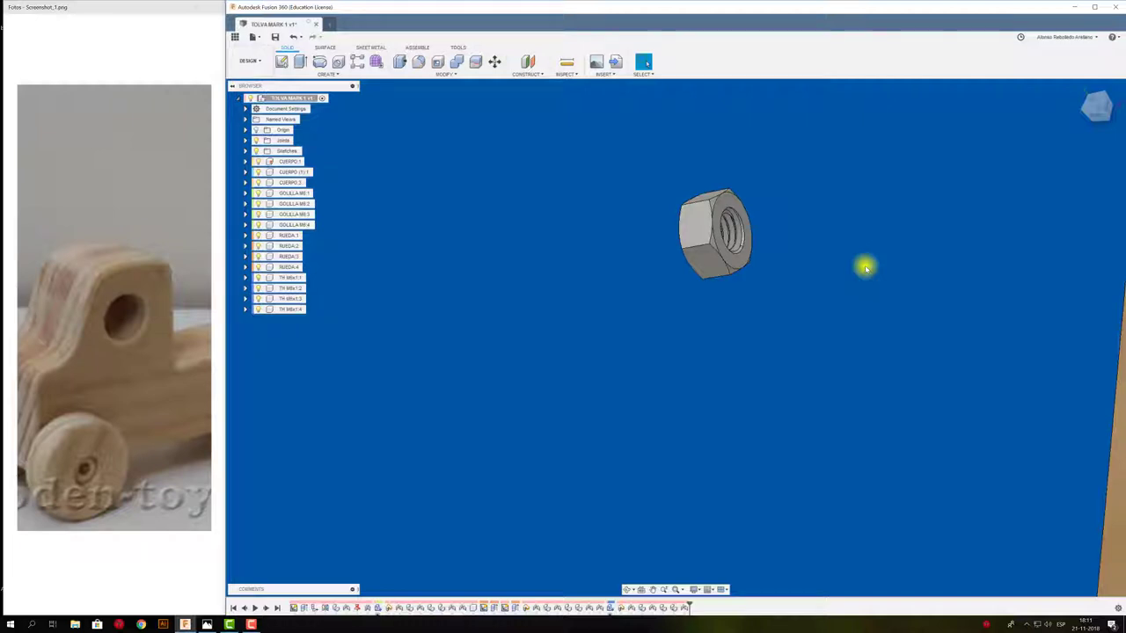
Rigidly seat the nut's bore in the far-side wheel's axle hole.
key(j)
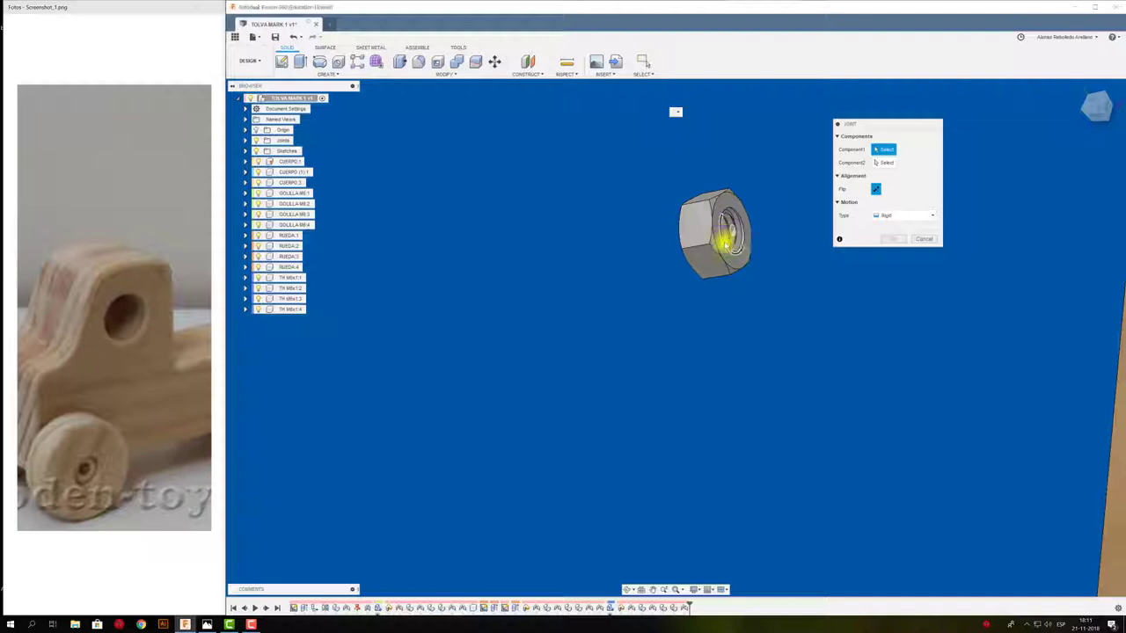
click(723, 238)
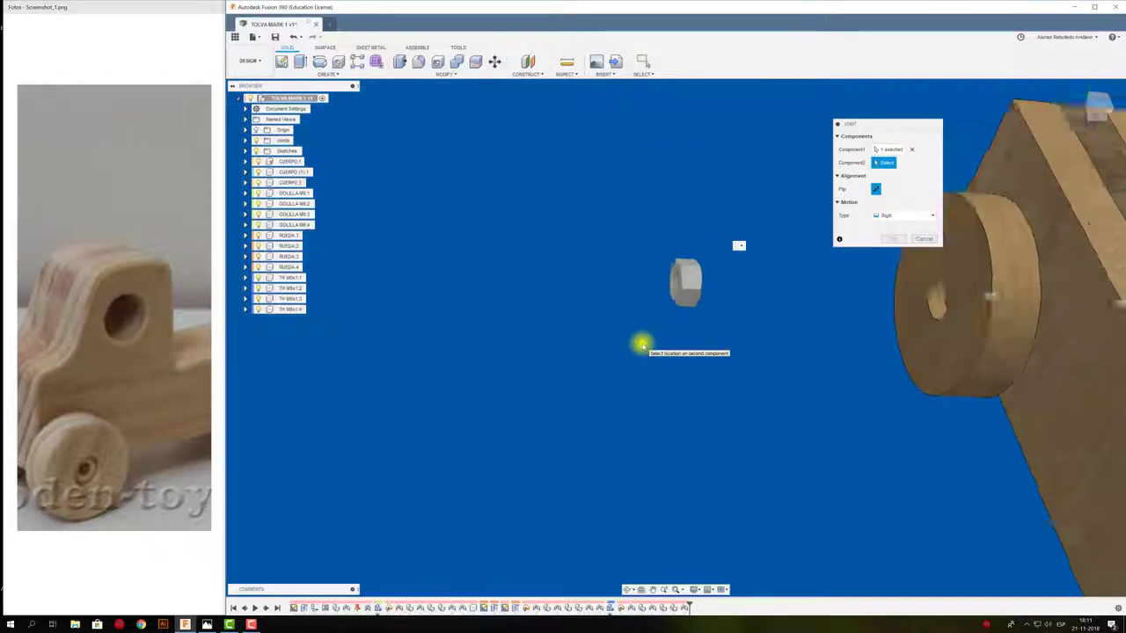
click(961, 368)
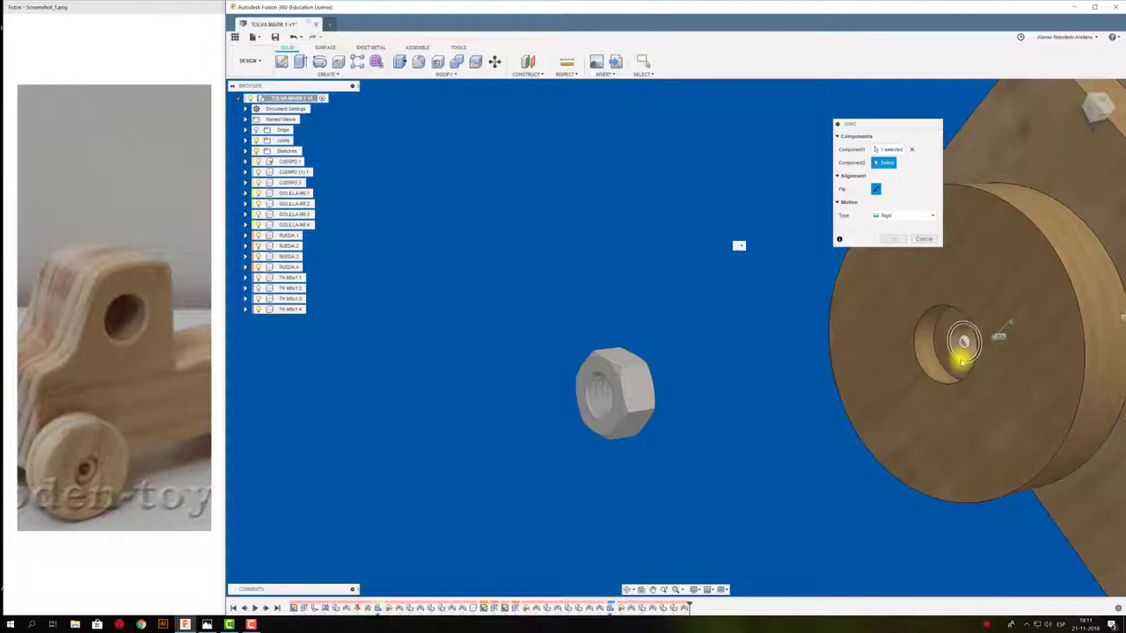
click(900, 304)
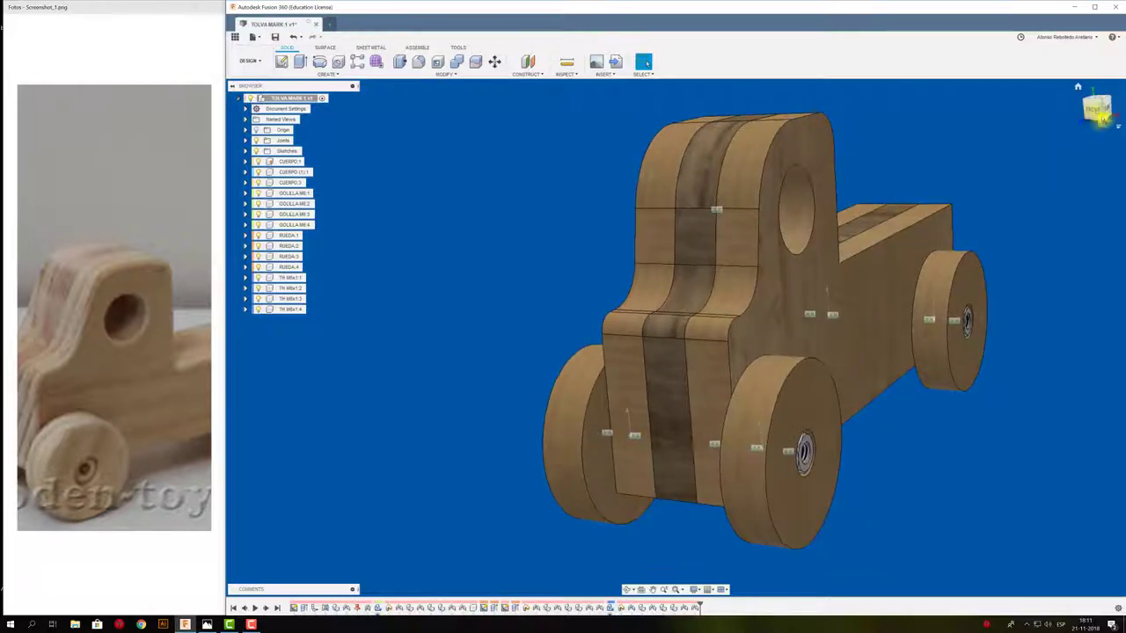
From the Front view, measure the distance between the opposite wheels' outer edges.
click(1097, 109)
scroll(852, 433, up, 3)
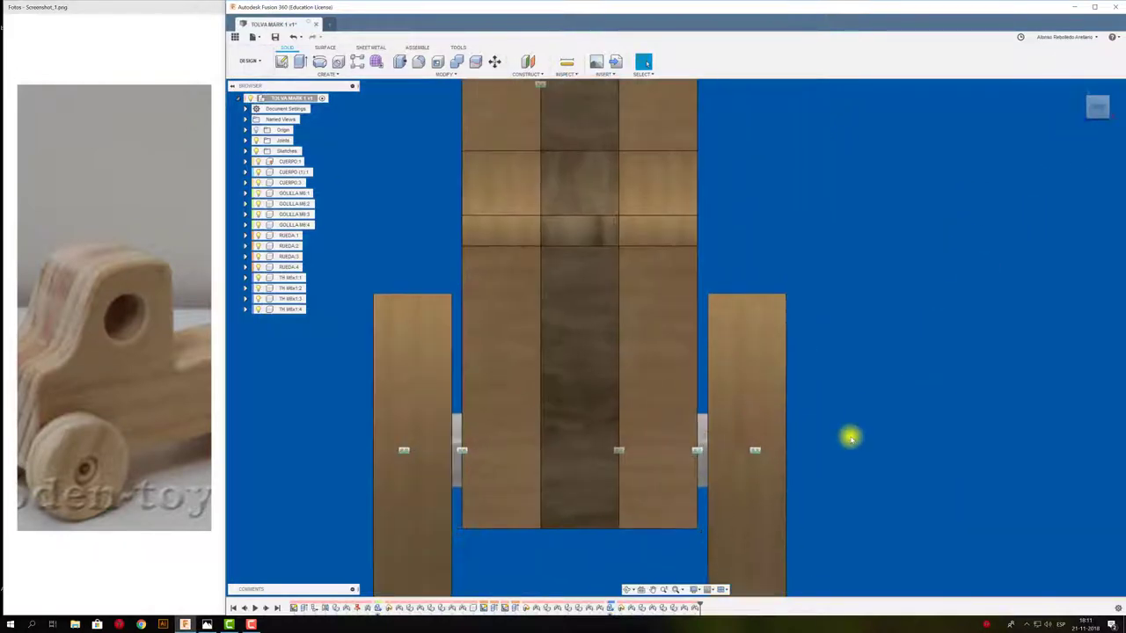
scroll(827, 475, up, 3)
scroll(748, 554, up, 1)
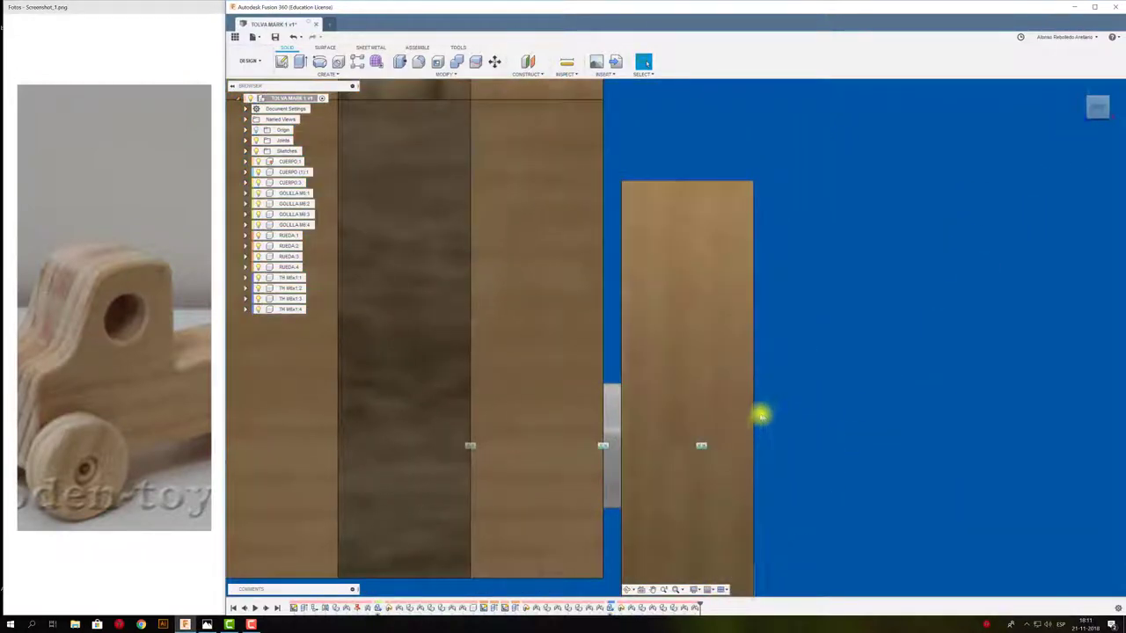
scroll(755, 444, down, 3)
scroll(807, 440, down, 2)
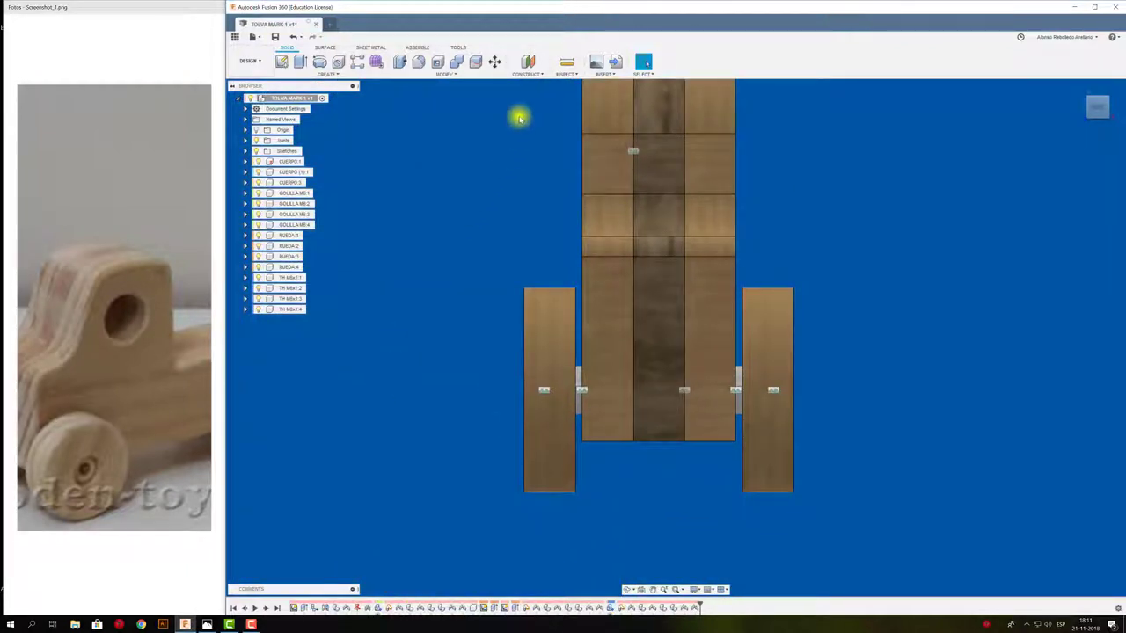
click(565, 67)
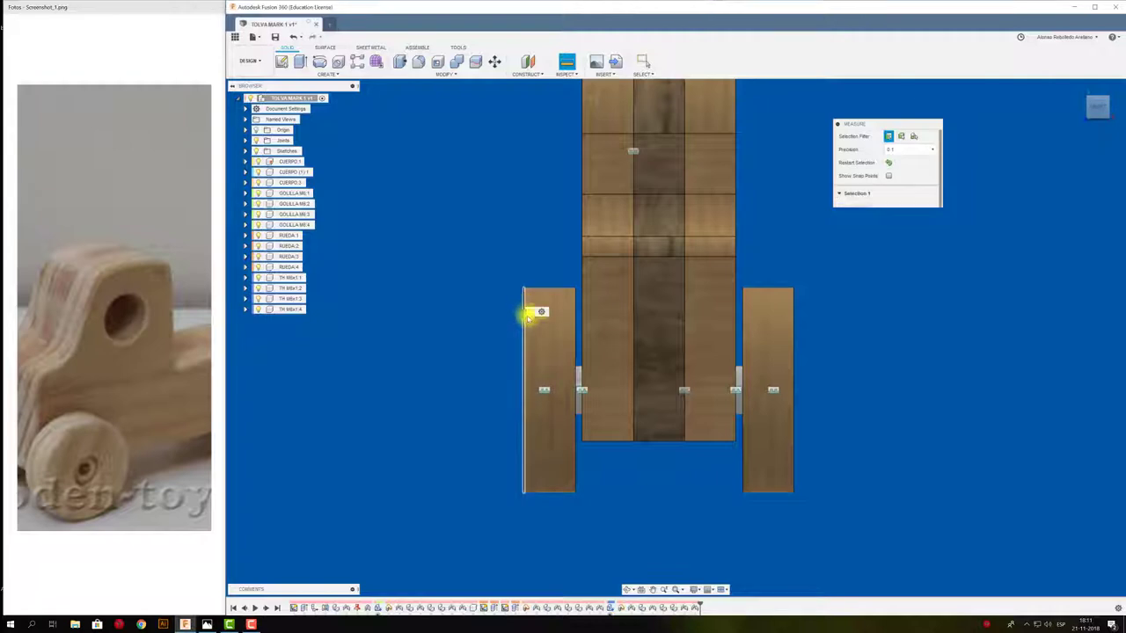
click(534, 312)
click(795, 315)
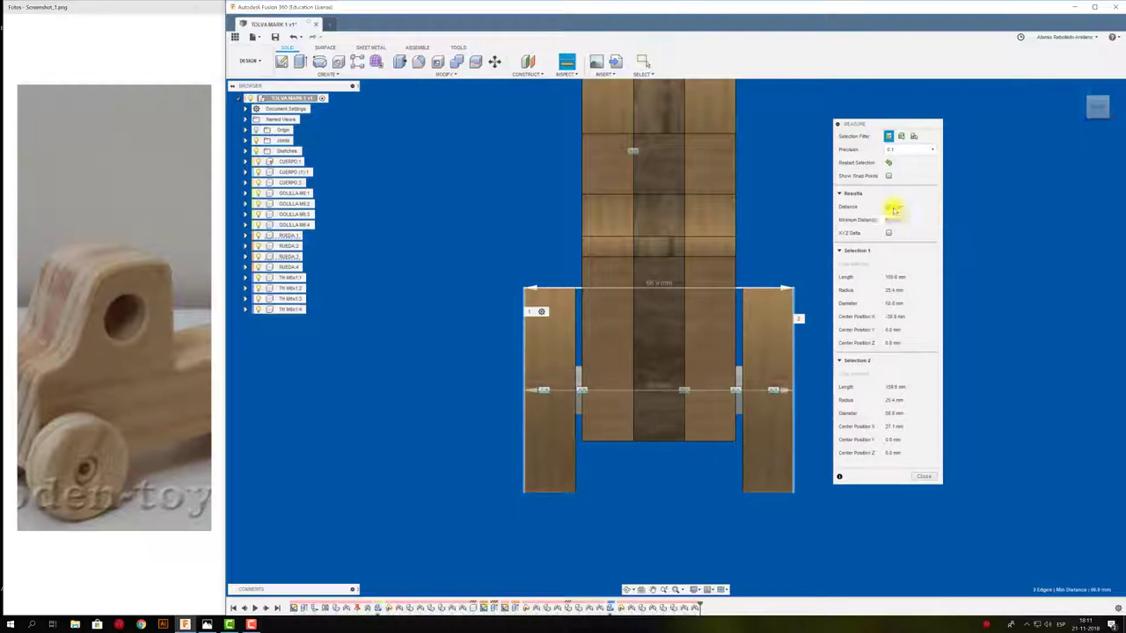
click(923, 476)
Orbit to a perspective view and select the top-level truck assembly in the Browser.
shift+middle_drag(915, 474, 431, 258)
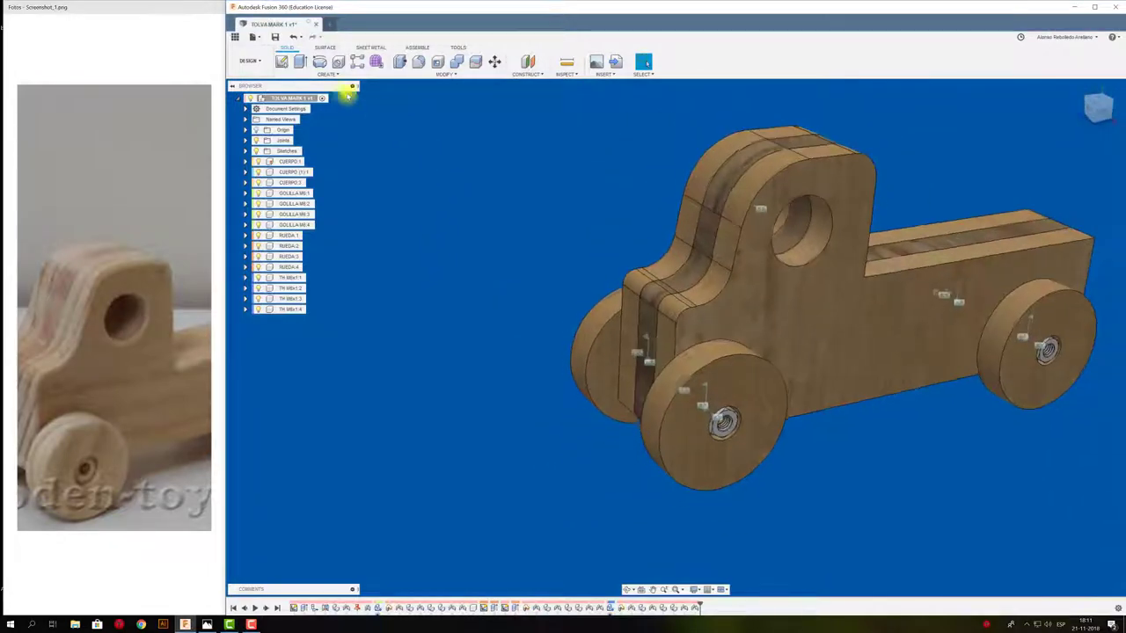
click(282, 61)
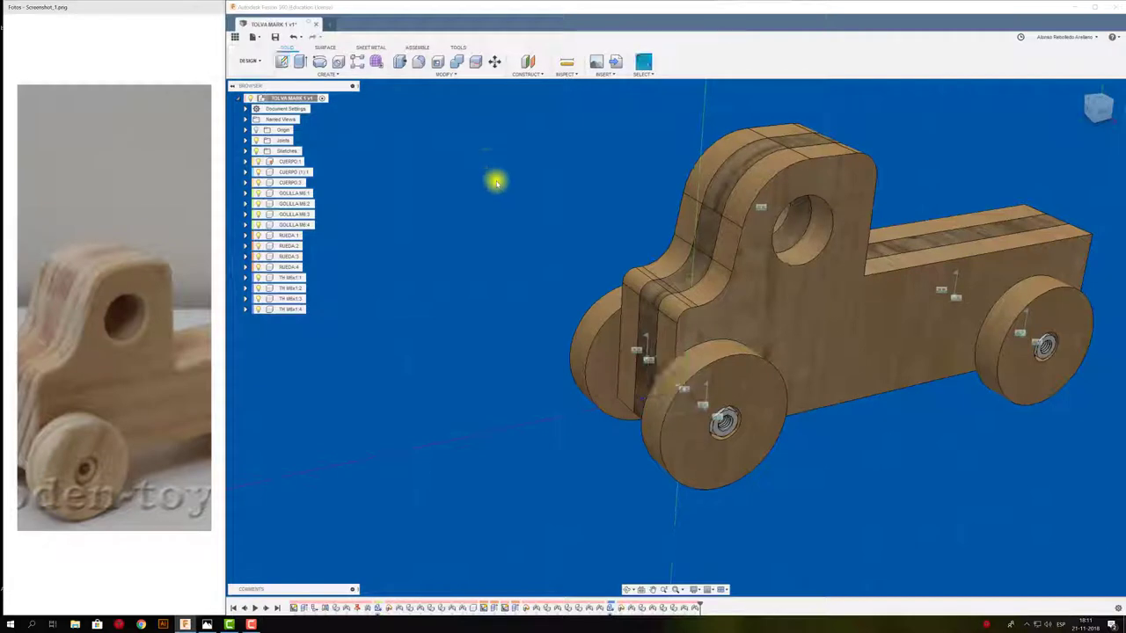
click(297, 98)
Create a new empty component inside the top-level truck assembly.
right_click(297, 97)
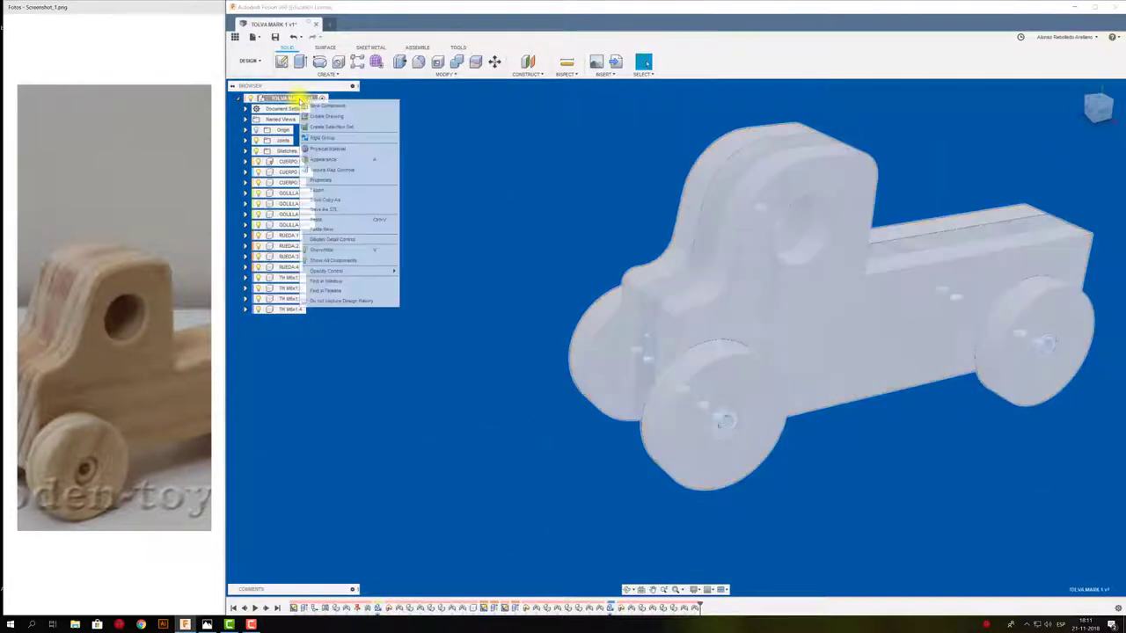
click(326, 107)
click(314, 321)
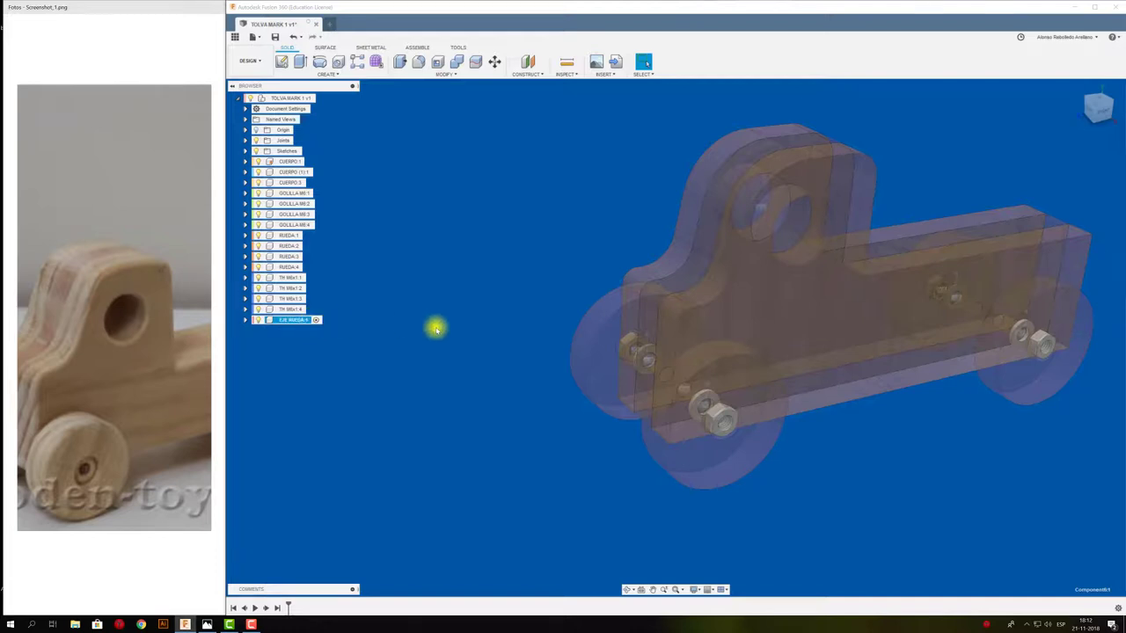
Sketch two centre-diameter circles in the axle hole on the front wheel's outer face.
click(282, 60)
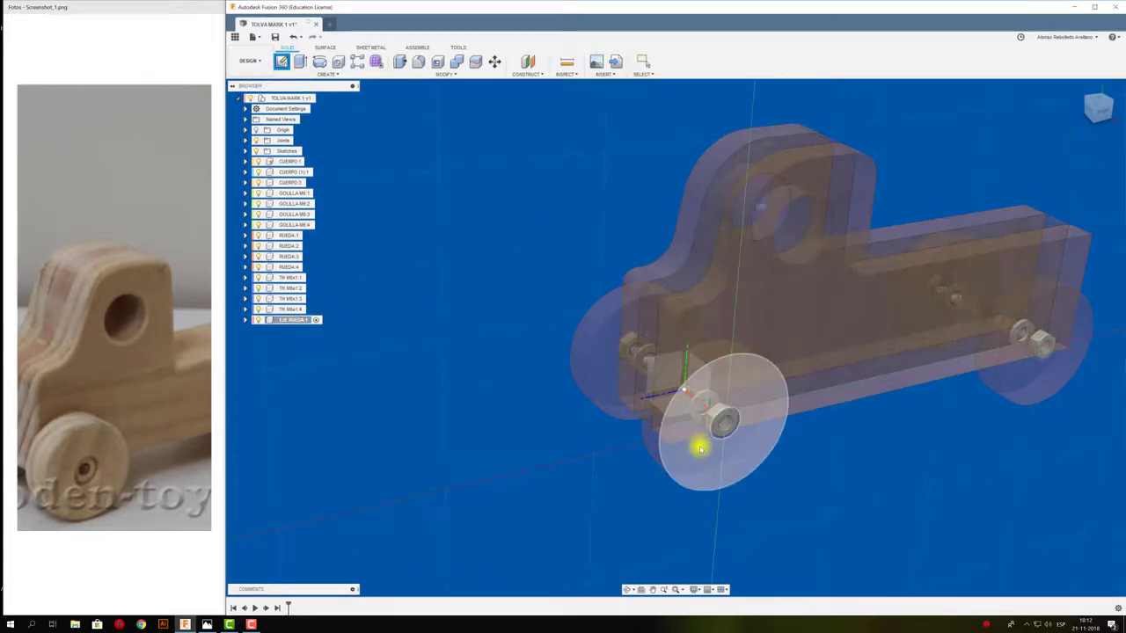
click(695, 446)
click(695, 446)
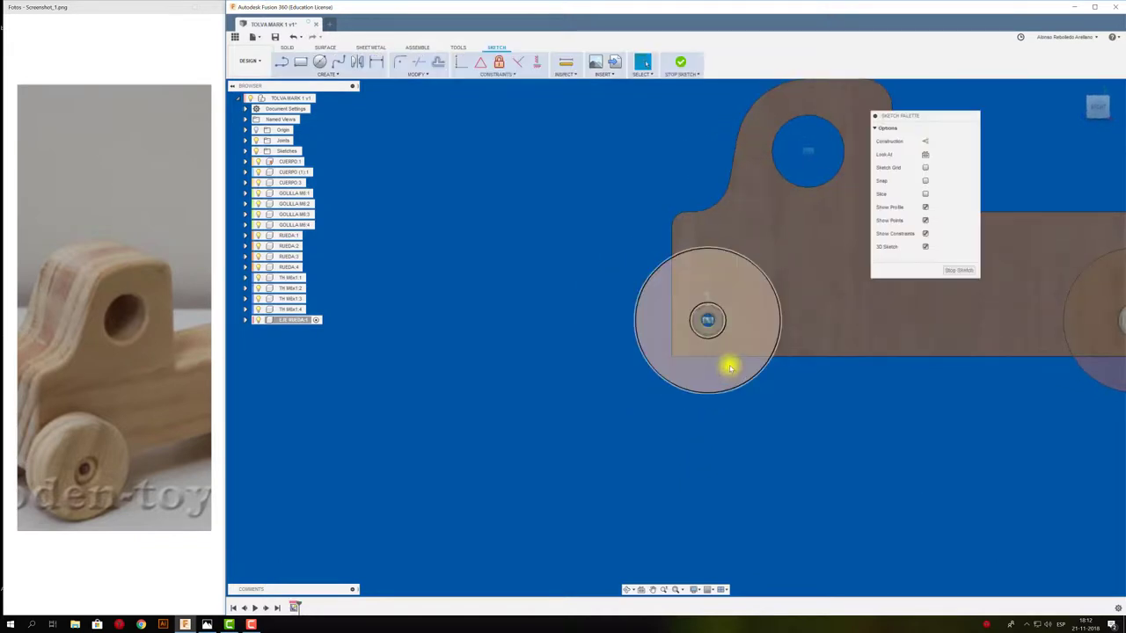
scroll(729, 456, up, 3)
scroll(729, 456, up, 4)
key(c)
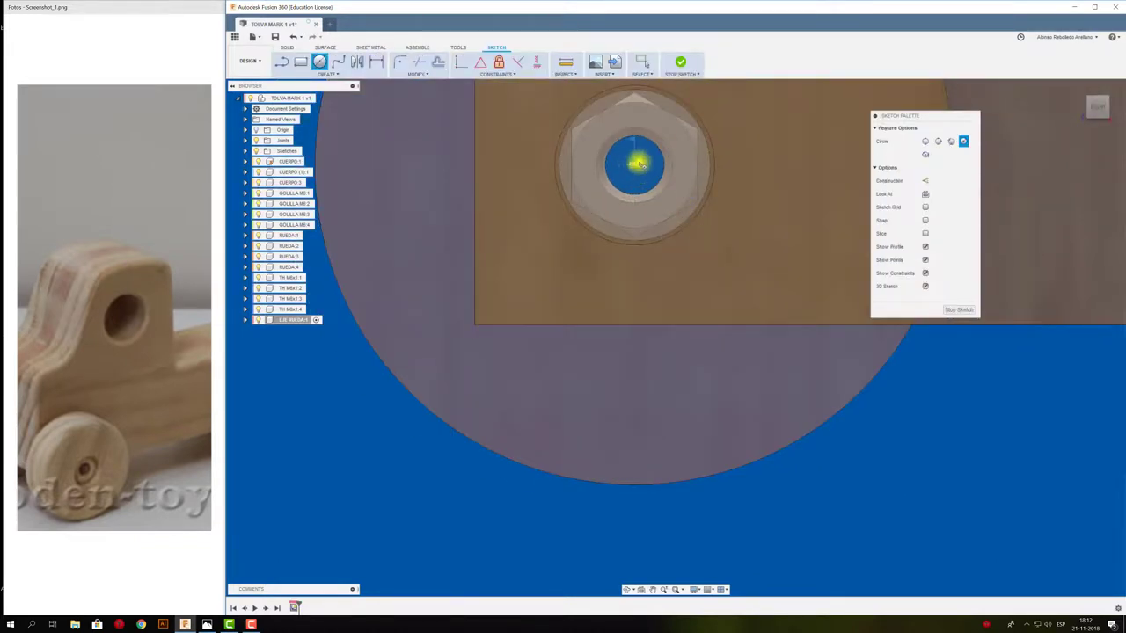
click(635, 165)
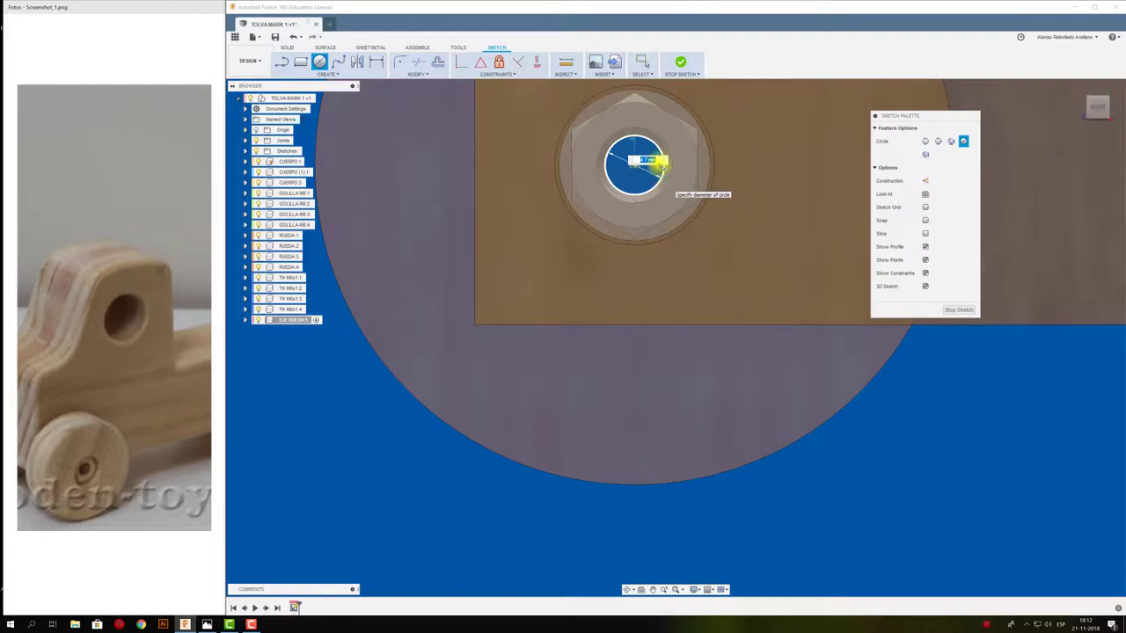
click(656, 167)
scroll(650, 197, down, 3)
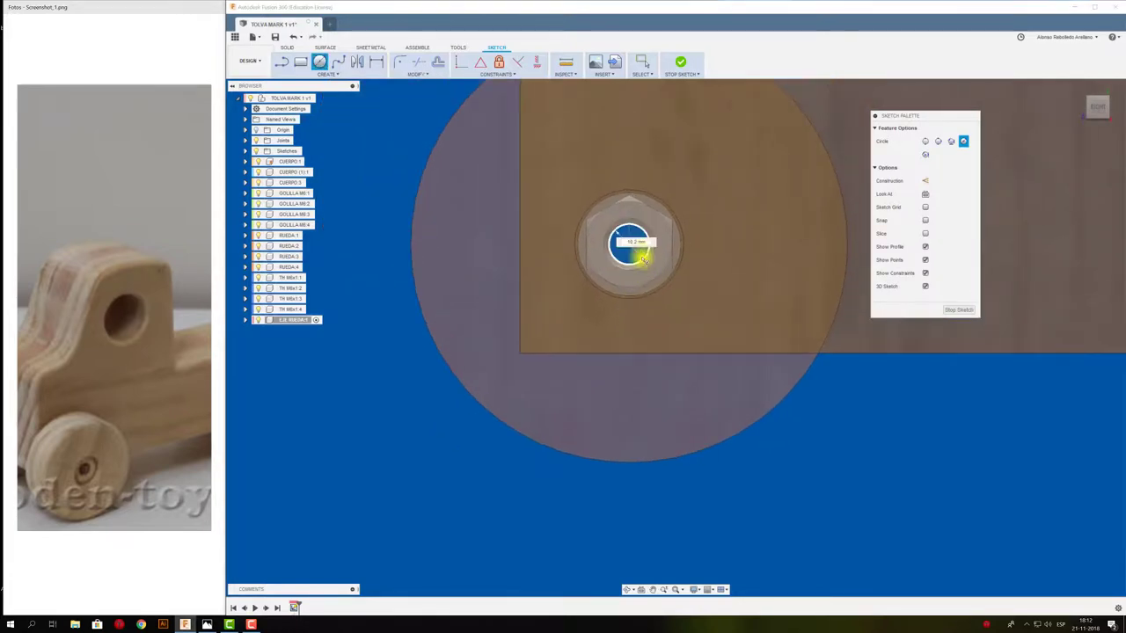
scroll(642, 246, up, 2)
click(622, 238)
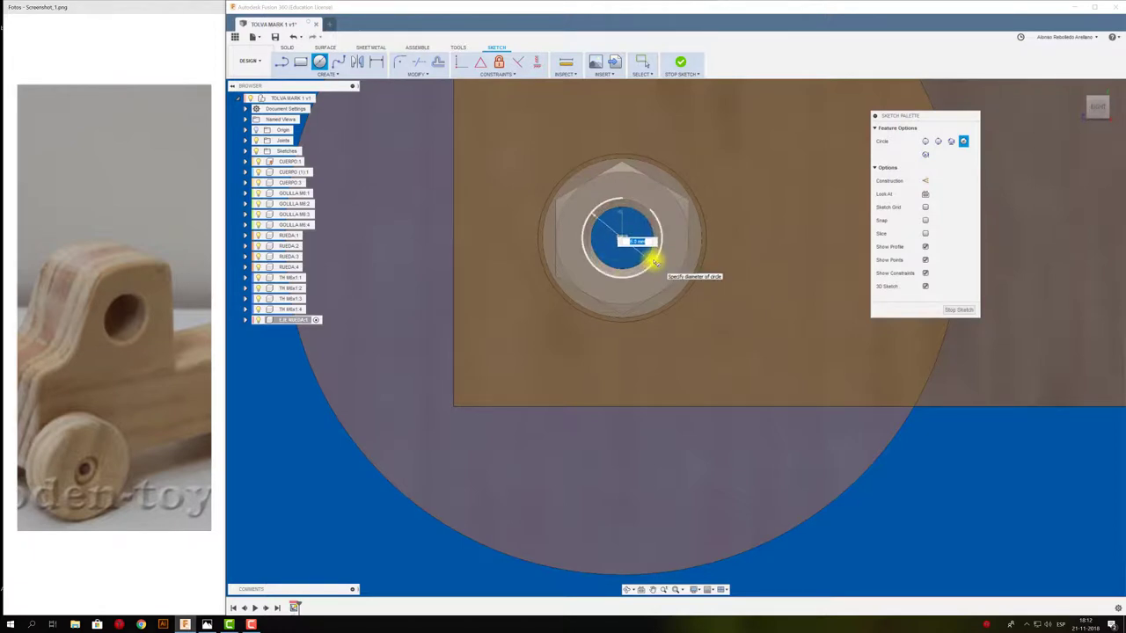
click(654, 261)
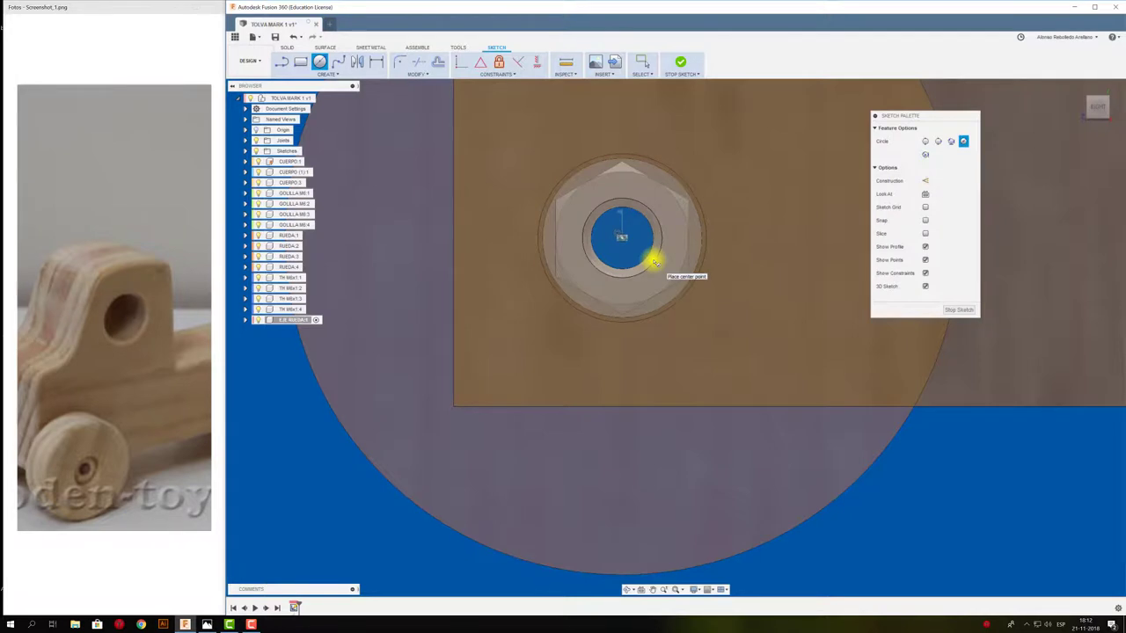
key(e)
scroll(701, 414, up, 5)
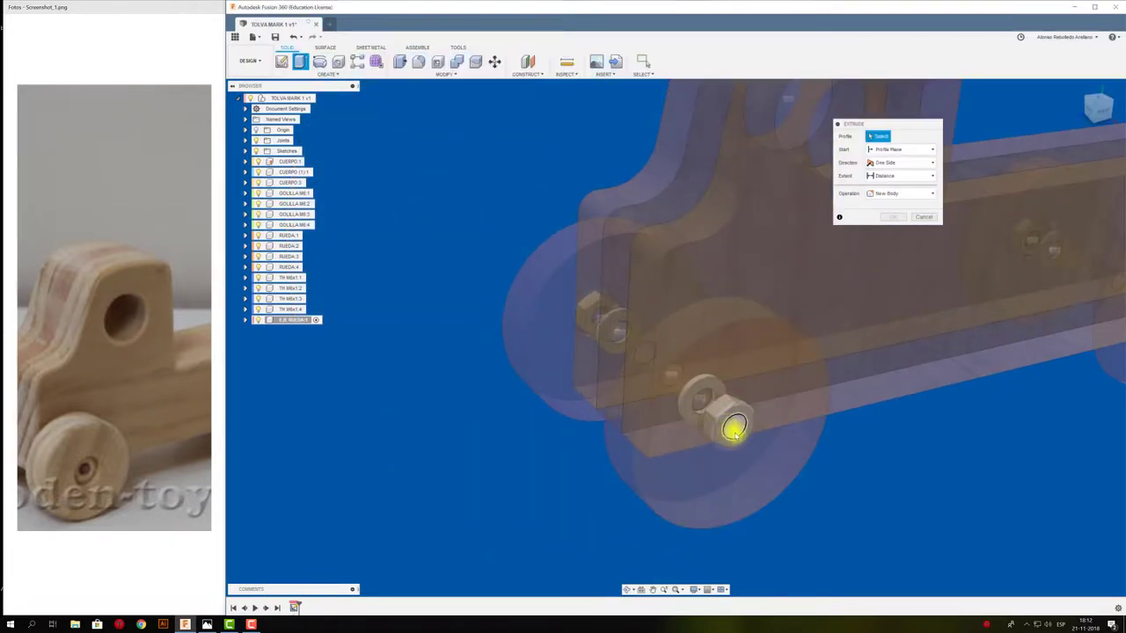
Extrude the nut-bore circle as an axle rod up to the opposite wheel's face, chaining off.
click(734, 429)
drag(734, 427, 486, 236)
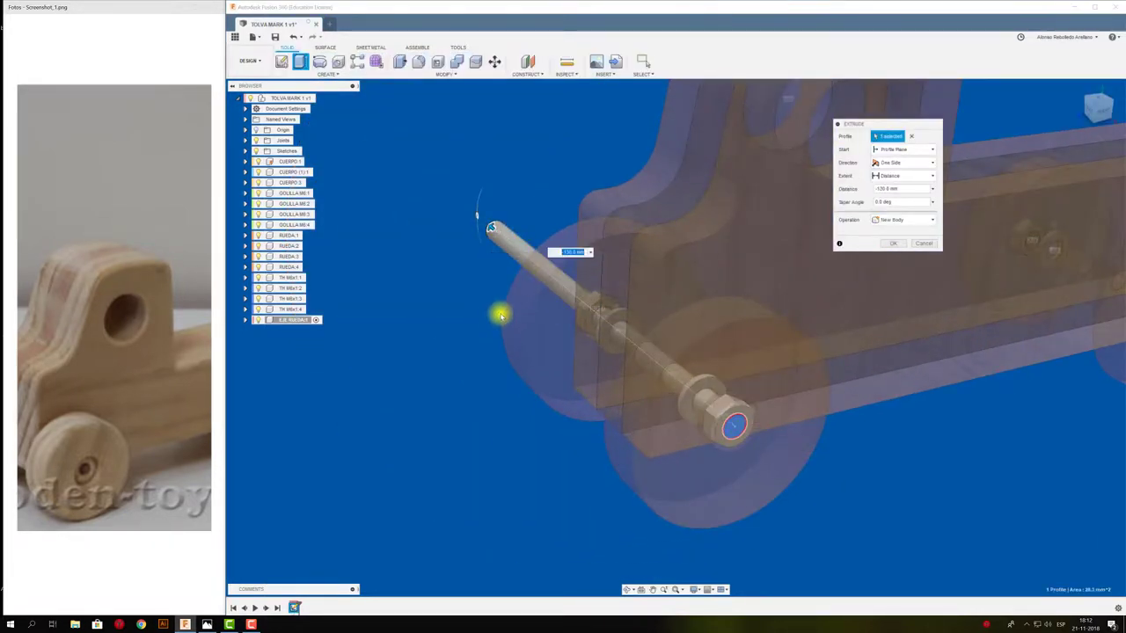
shift+middle_drag(501, 310, 540, 234)
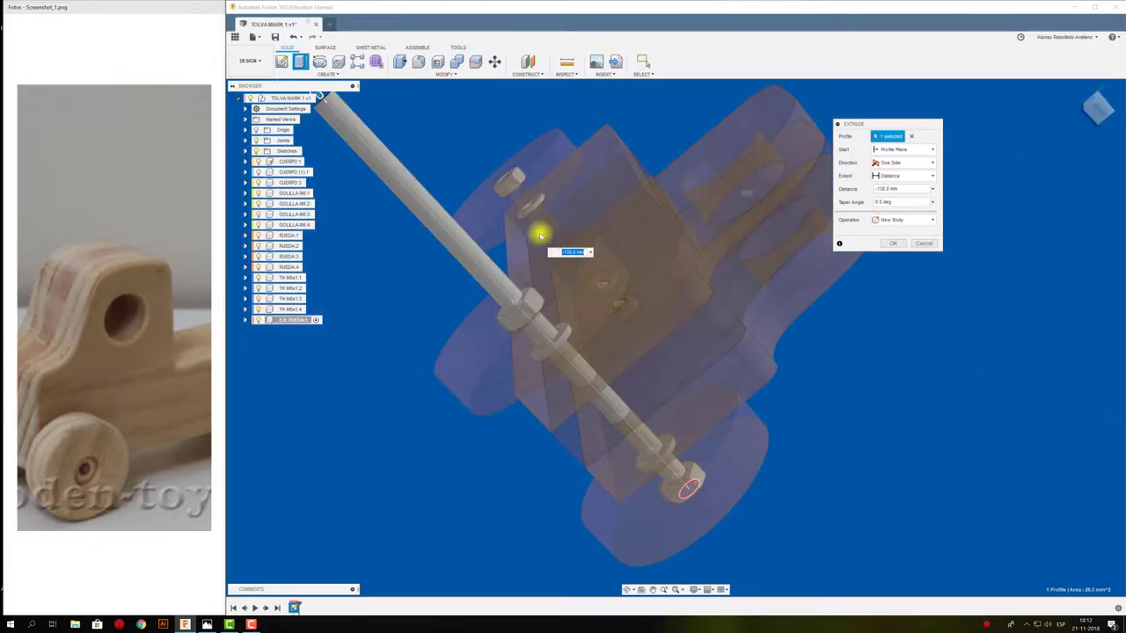
click(923, 179)
click(920, 200)
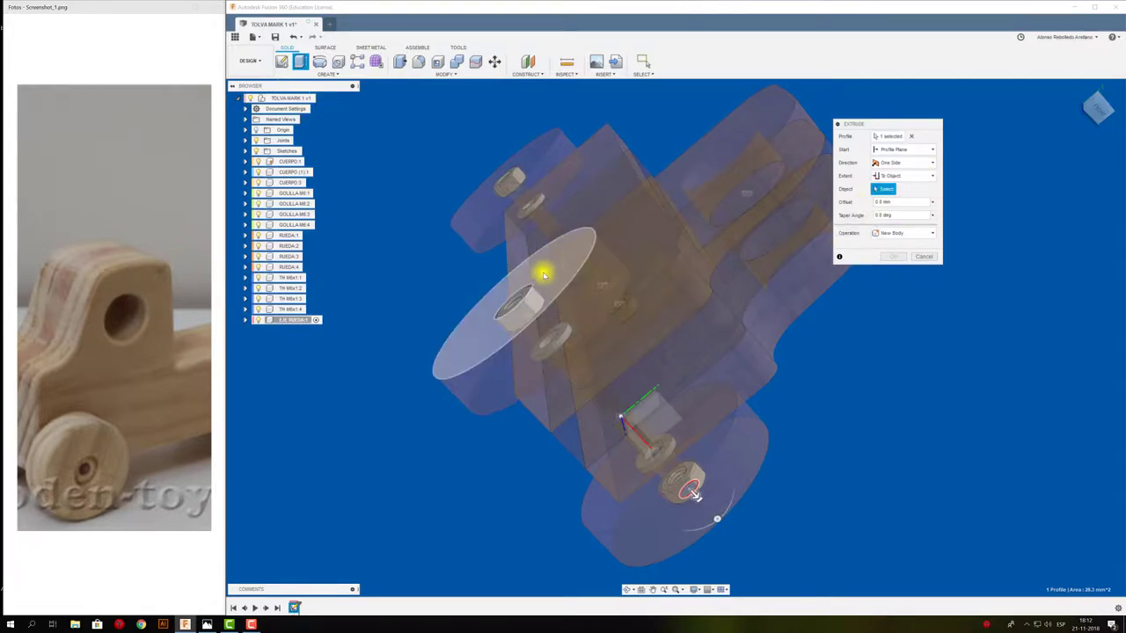
click(544, 272)
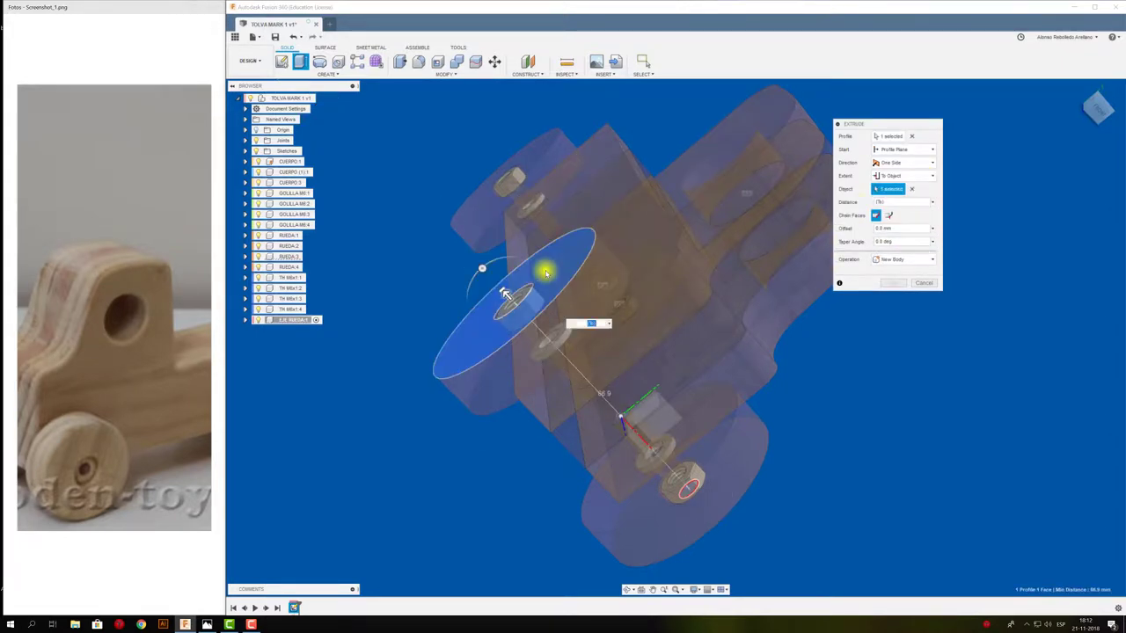
click(890, 218)
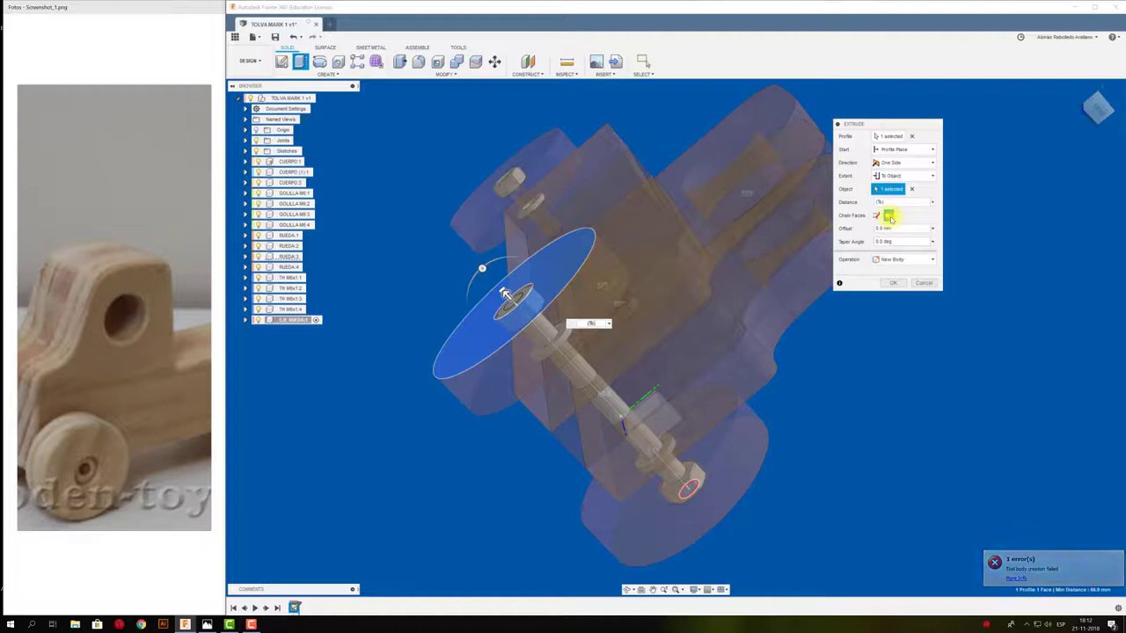
click(893, 283)
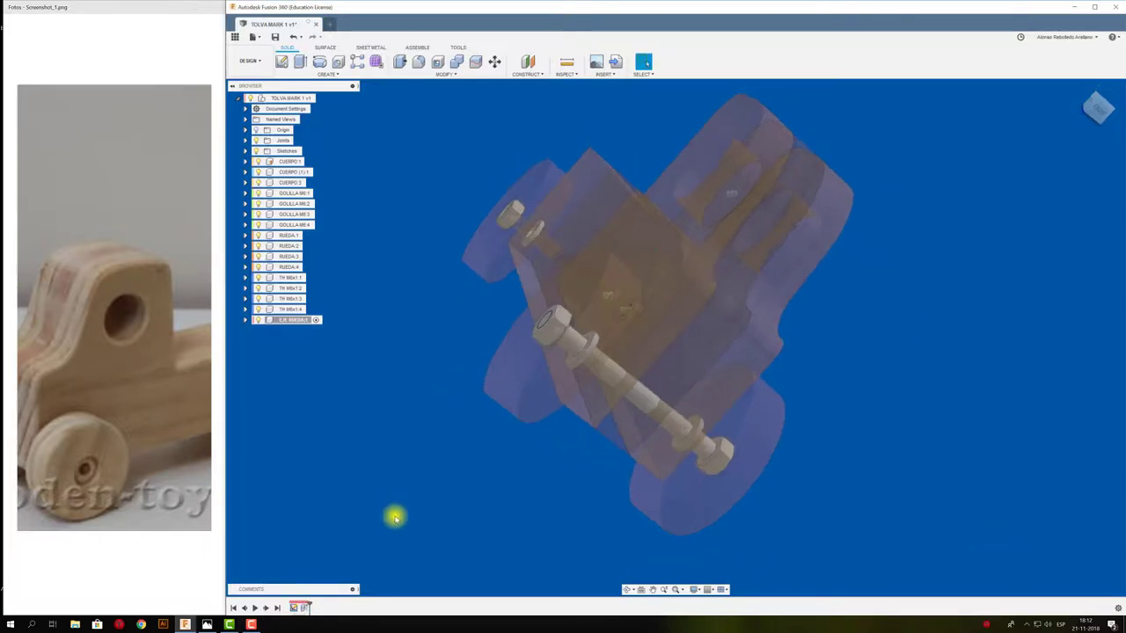
Orbit and zoom to inspect the new axle rod side-on.
shift+middle_drag(395, 518, 396, 397)
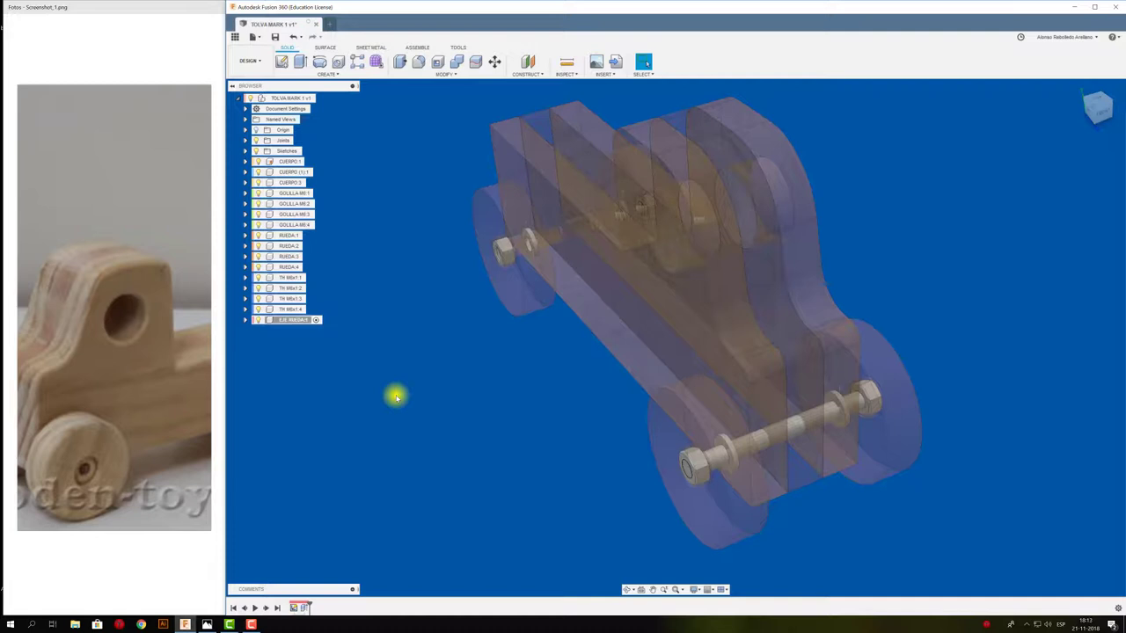
scroll(395, 397, up, 2)
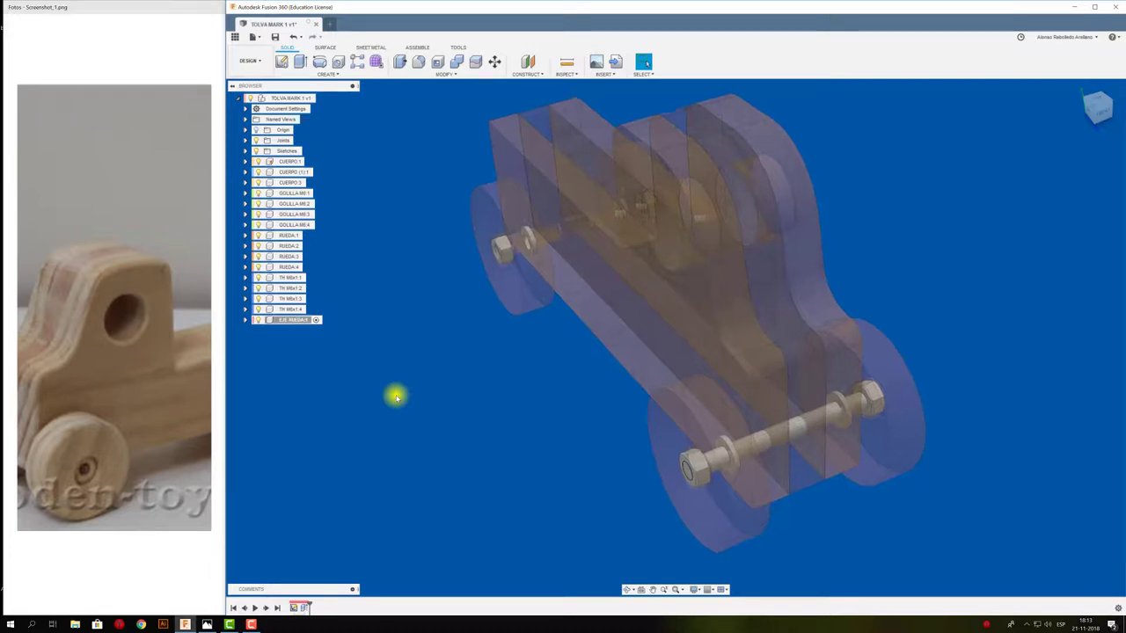
scroll(395, 397, up, 1)
scroll(394, 396, down, 2)
scroll(393, 395, down, 1)
scroll(392, 395, down, 1)
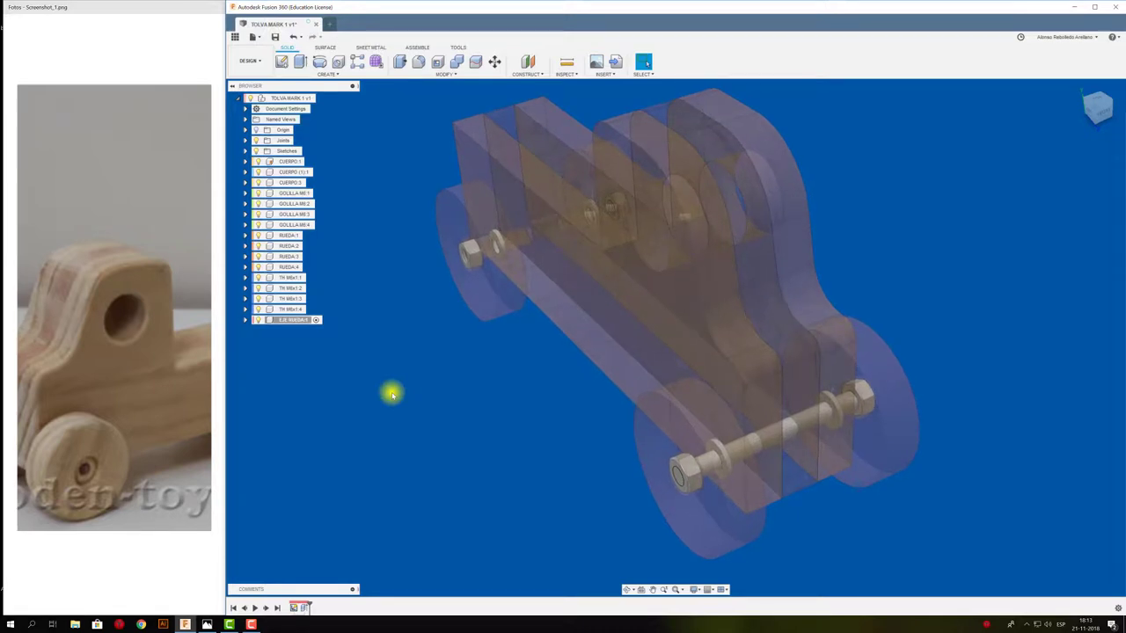
Open the axle's Physical Material panel and browse the Metal library down to Steel.
right_click(299, 321)
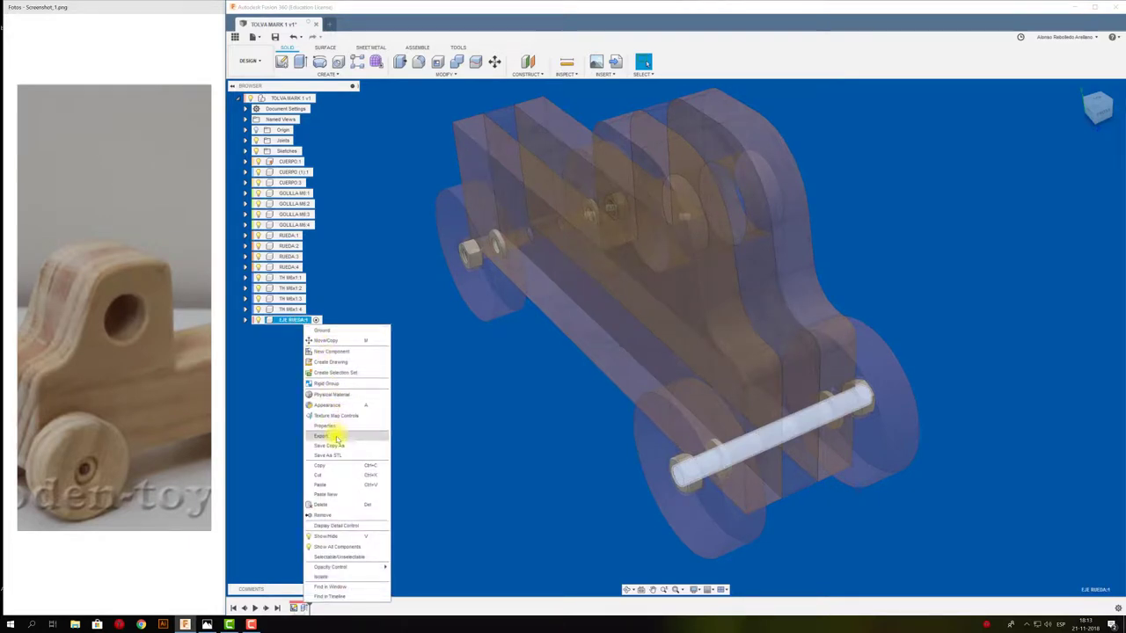
click(334, 396)
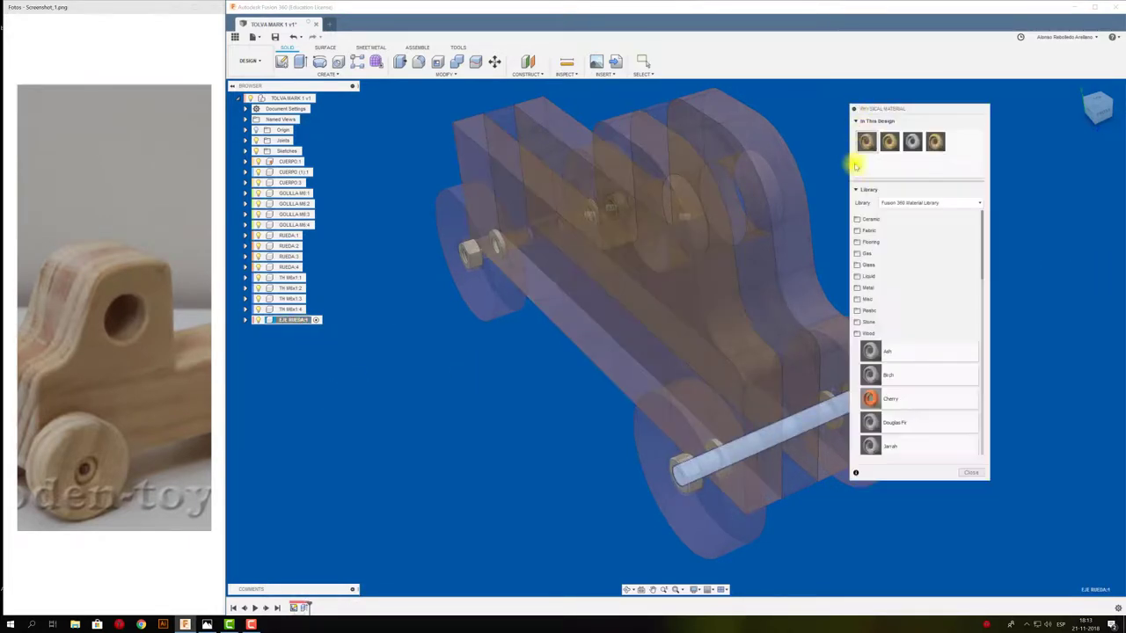
click(875, 288)
scroll(907, 378, down, 3)
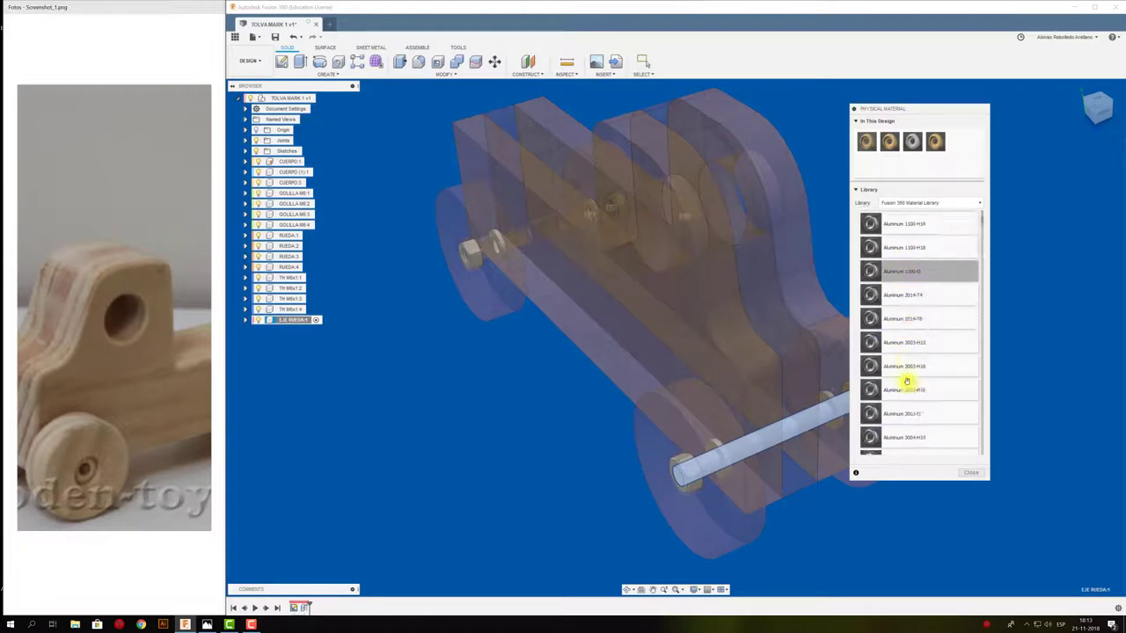
scroll(906, 380, down, 2)
scroll(906, 381, down, 2)
scroll(906, 382, down, 2)
scroll(906, 382, down, 3)
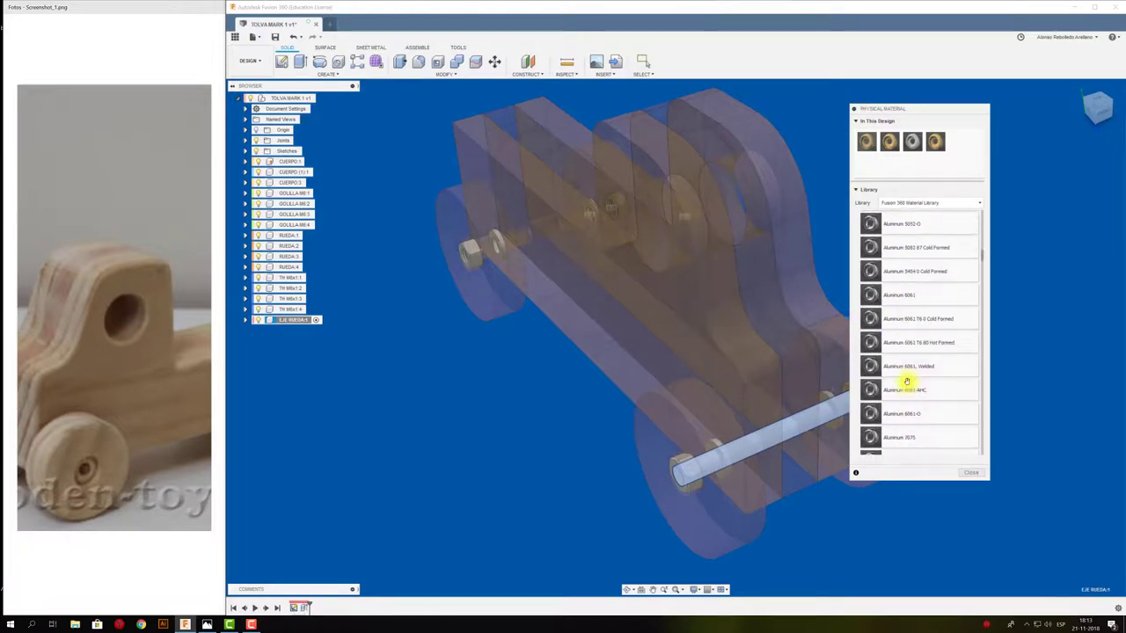
scroll(907, 384, down, 2)
scroll(920, 387, down, 1)
scroll(920, 387, down, 2)
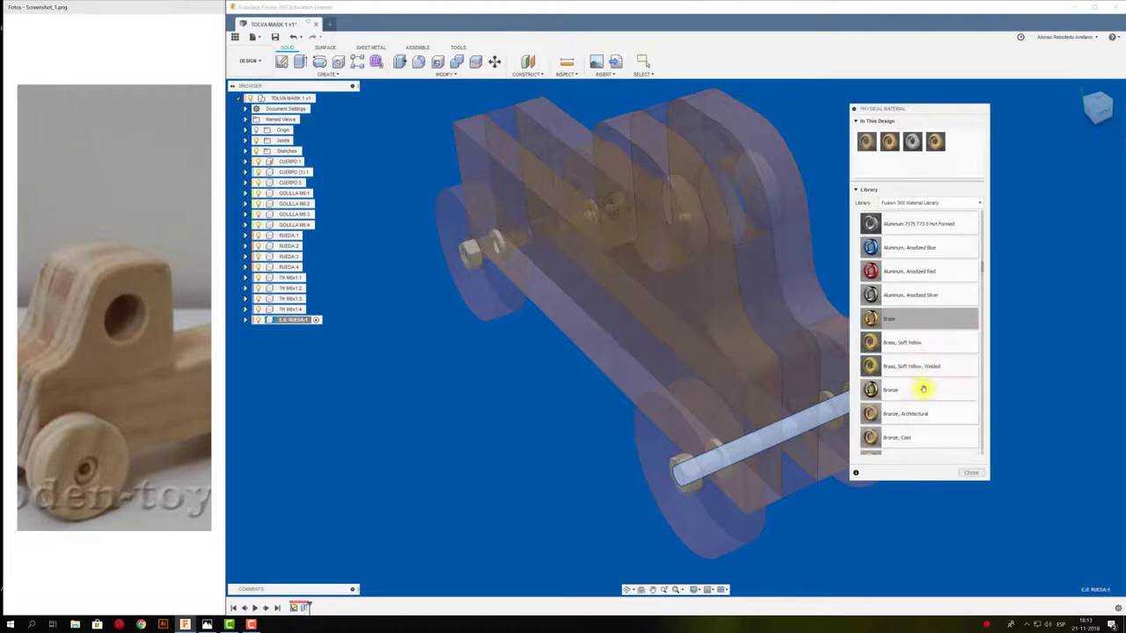
scroll(924, 391, down, 2)
scroll(925, 397, down, 1)
scroll(926, 400, down, 1)
scroll(927, 402, down, 1)
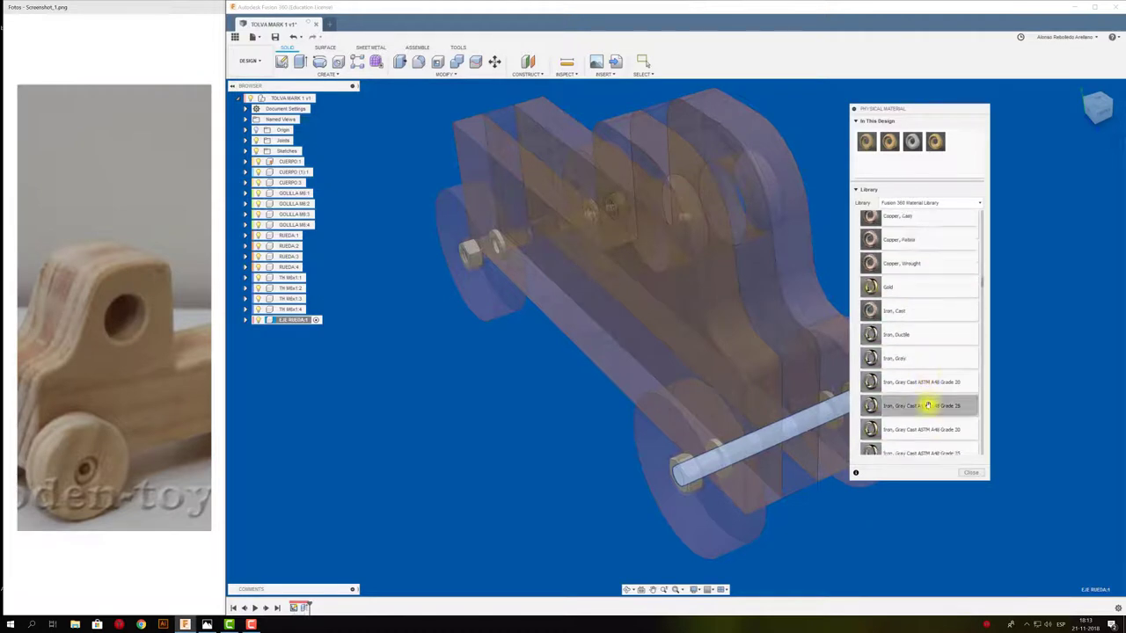
scroll(929, 403, down, 1)
scroll(929, 406, down, 1)
scroll(928, 406, down, 1)
scroll(928, 406, down, 1)
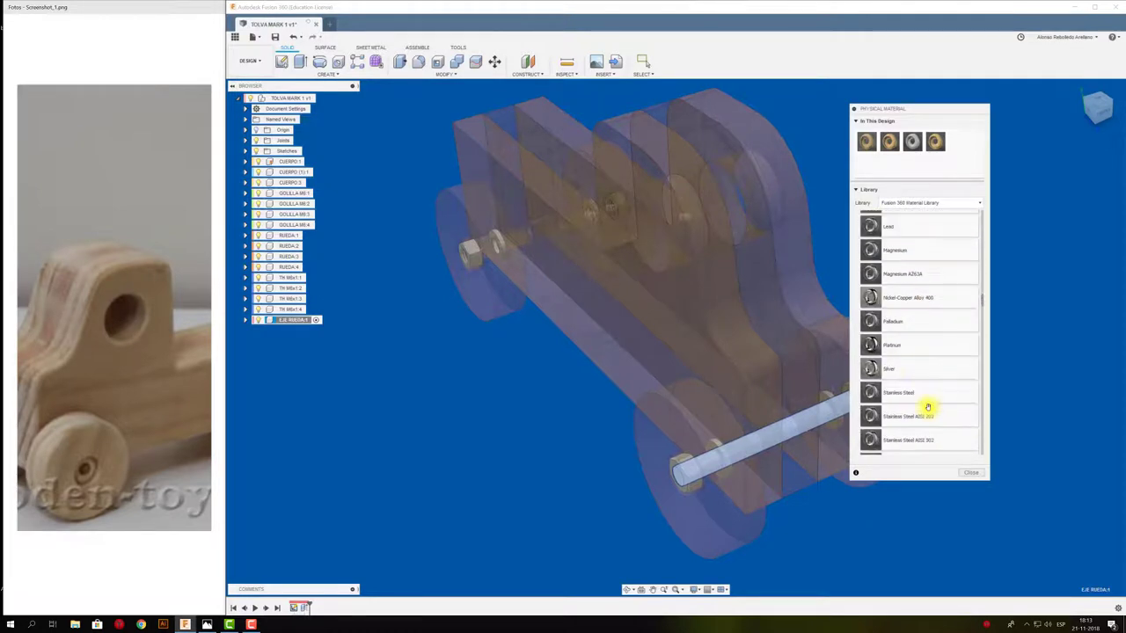
scroll(915, 400, down, 1)
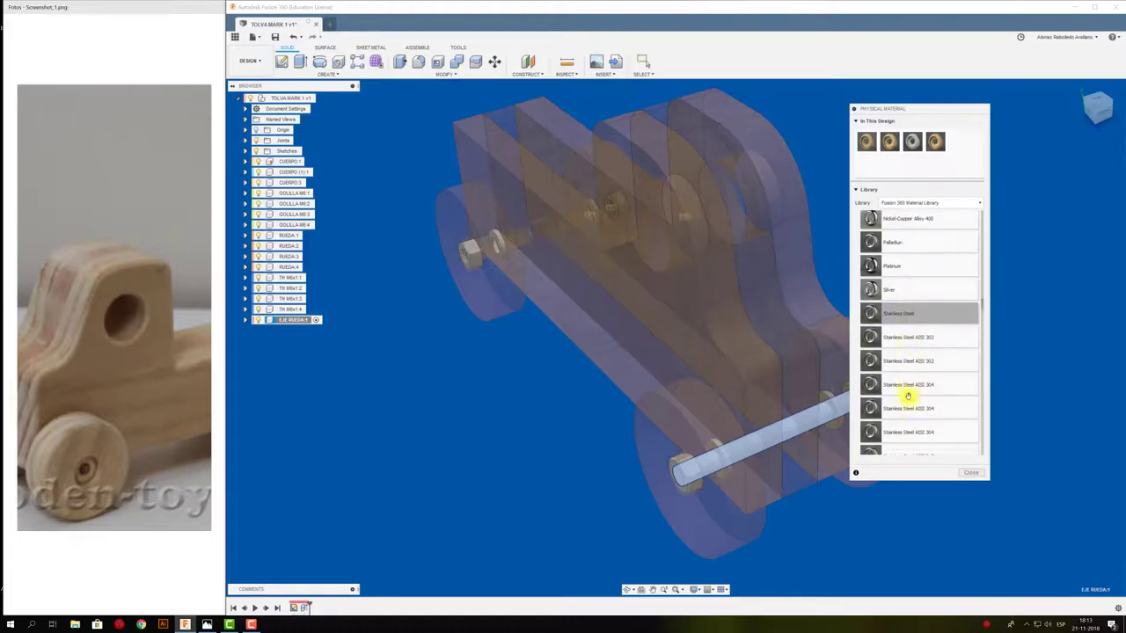
scroll(922, 405, down, 1)
scroll(920, 409, down, 2)
scroll(920, 409, down, 1)
scroll(921, 409, down, 1)
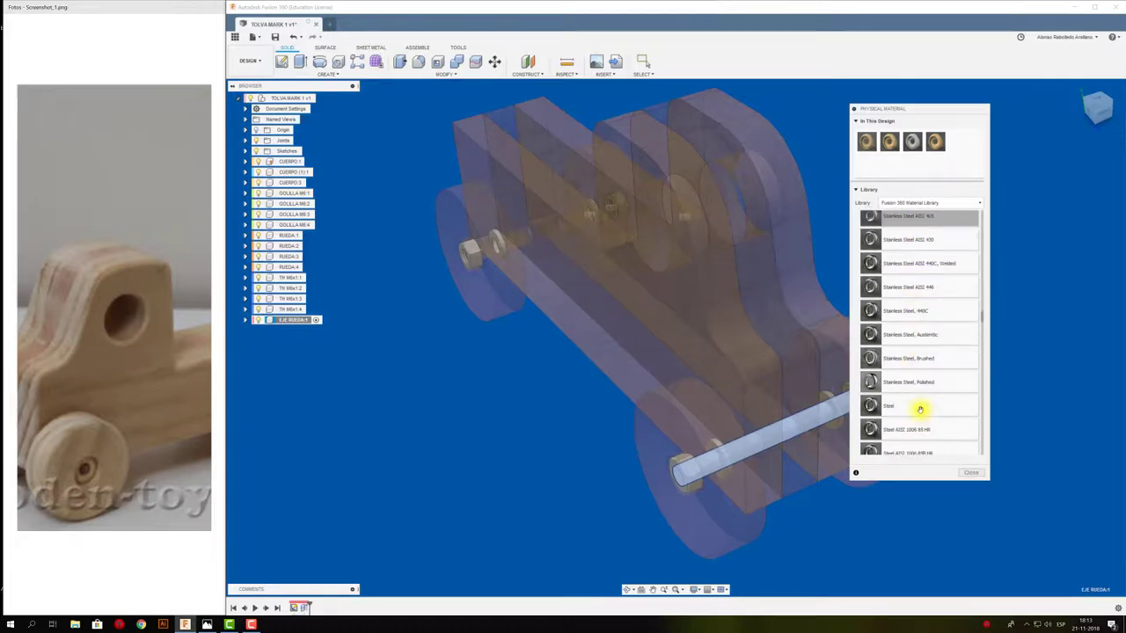
scroll(920, 407, down, 1)
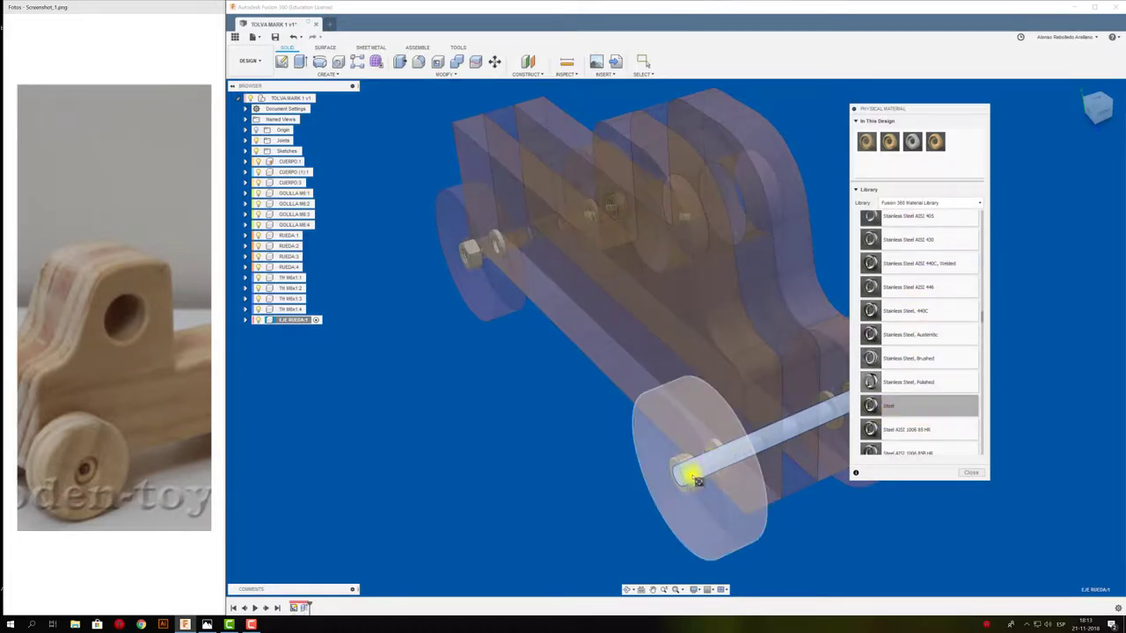
Apply Steel to the EJE RUEDA axle, close the panel, and reactivate the top-level assembly.
drag(871, 405, 684, 467)
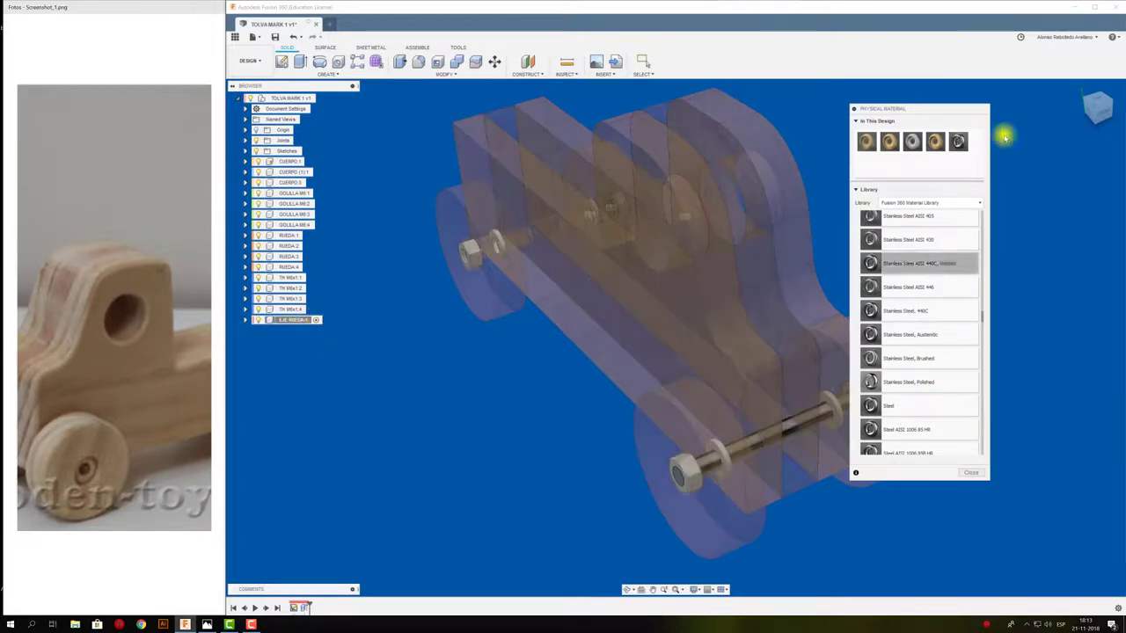
click(851, 109)
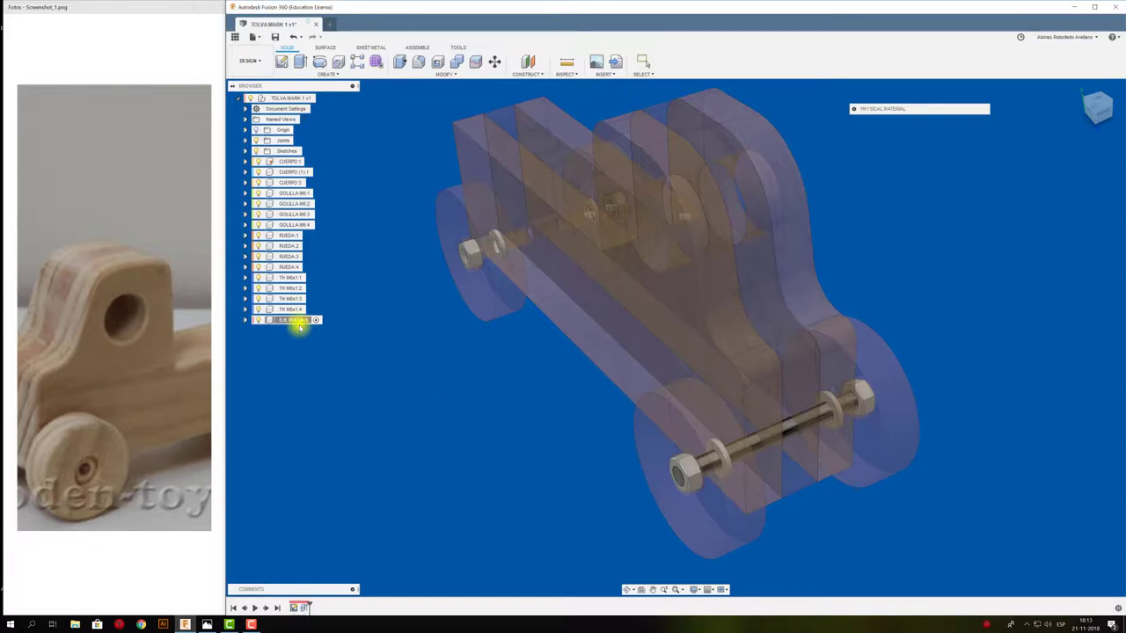
click(293, 322)
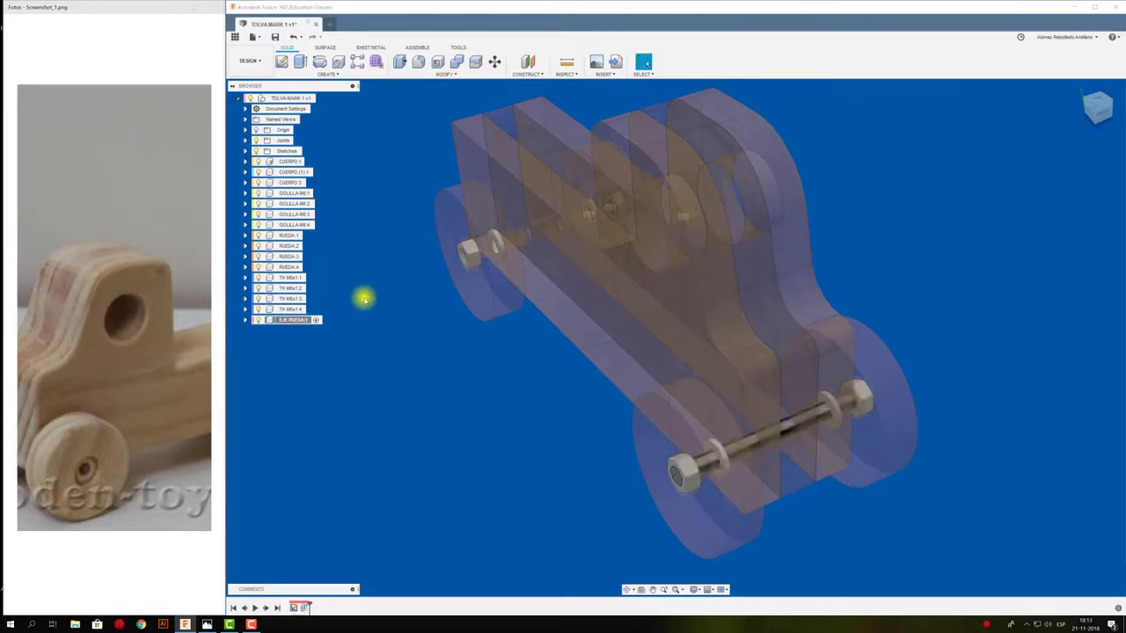
click(302, 97)
Isolate the EJE RUEDA axle and add a full-length ISO Metric M6x1 thread to its rod.
click(321, 98)
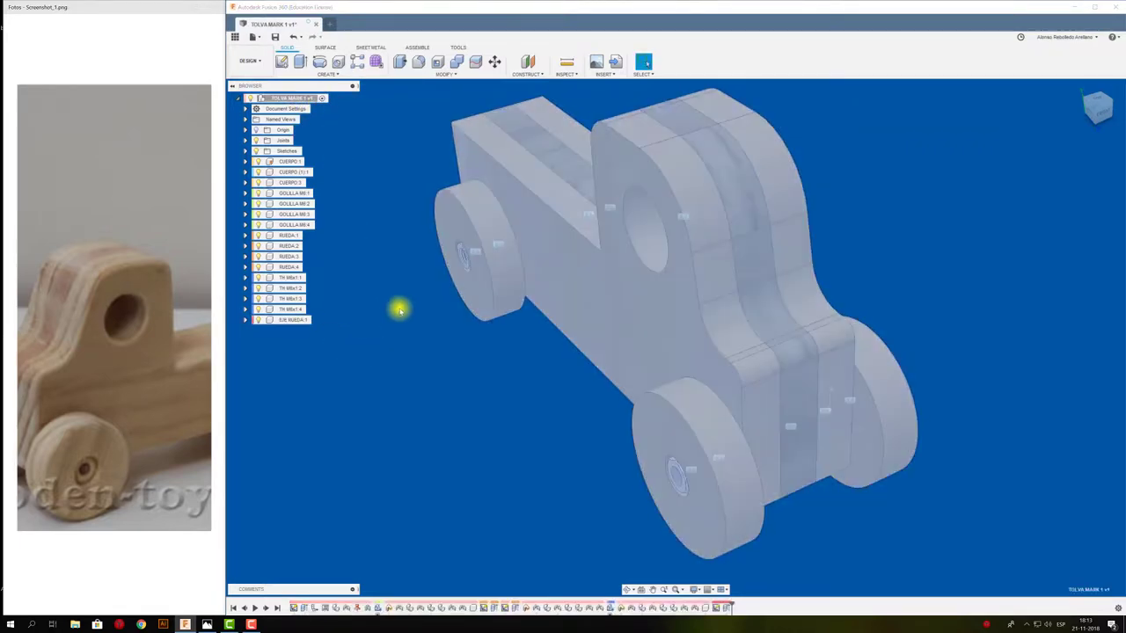
right_click(302, 320)
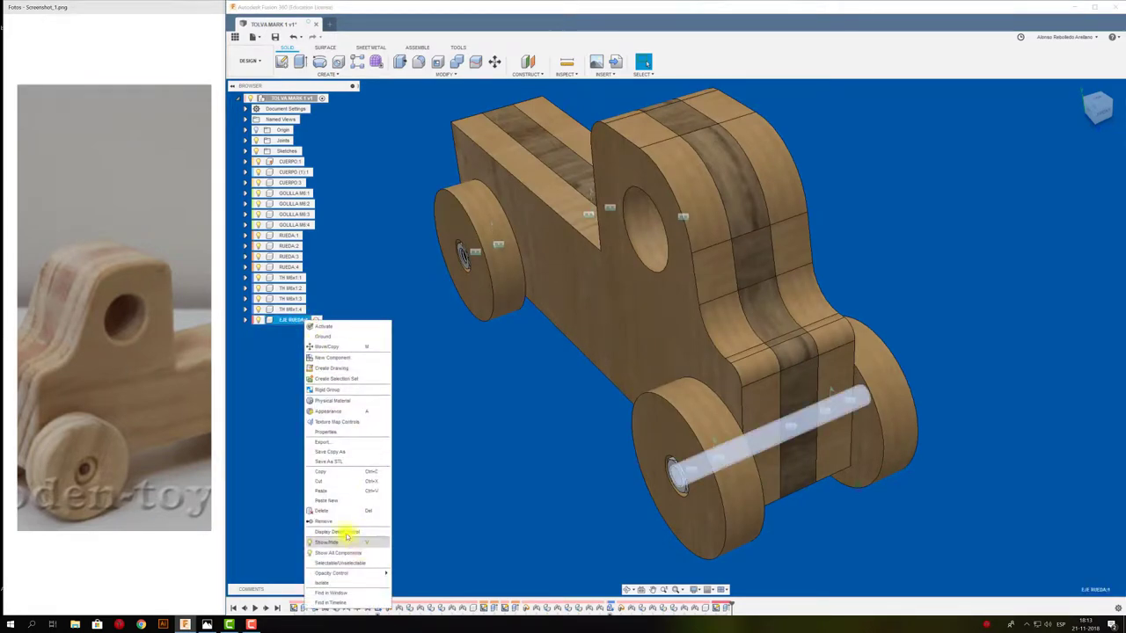
click(323, 584)
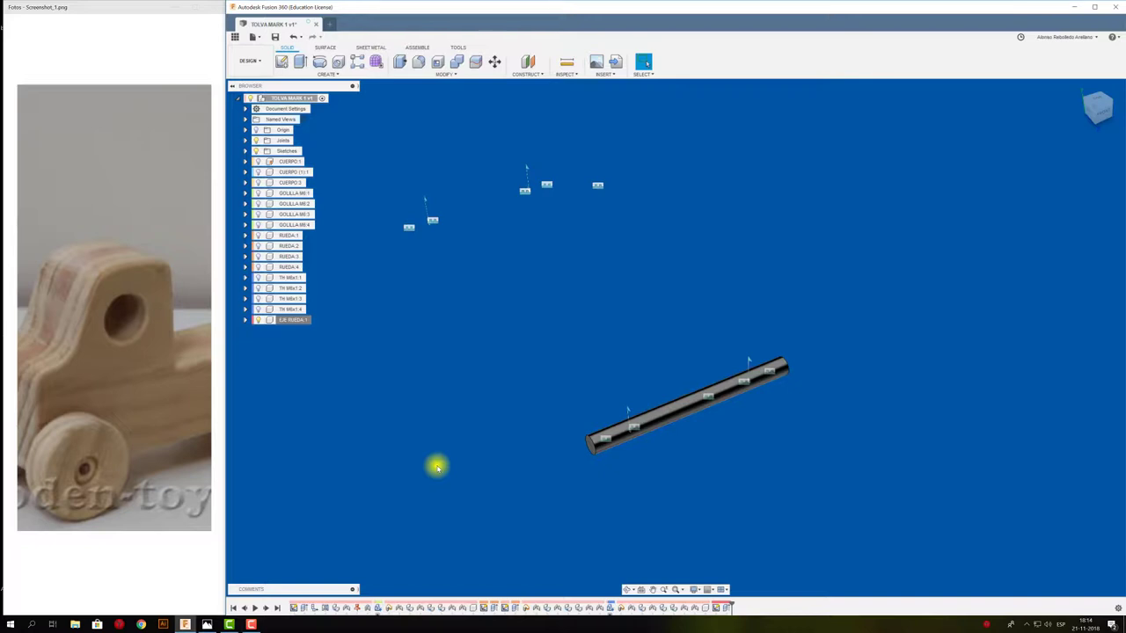
click(331, 75)
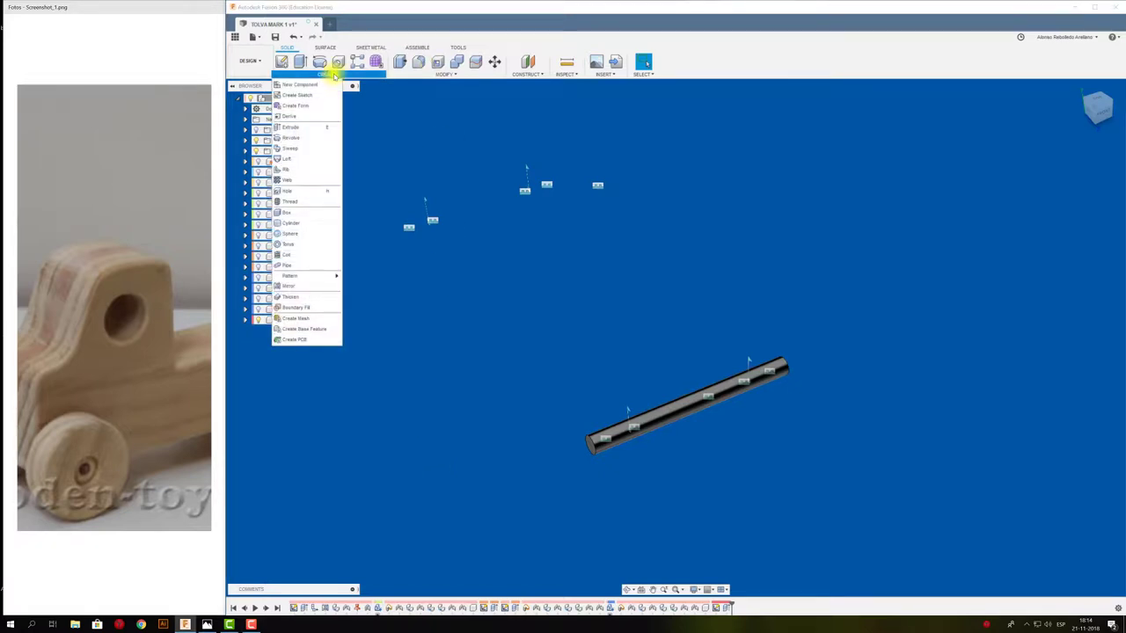
click(303, 201)
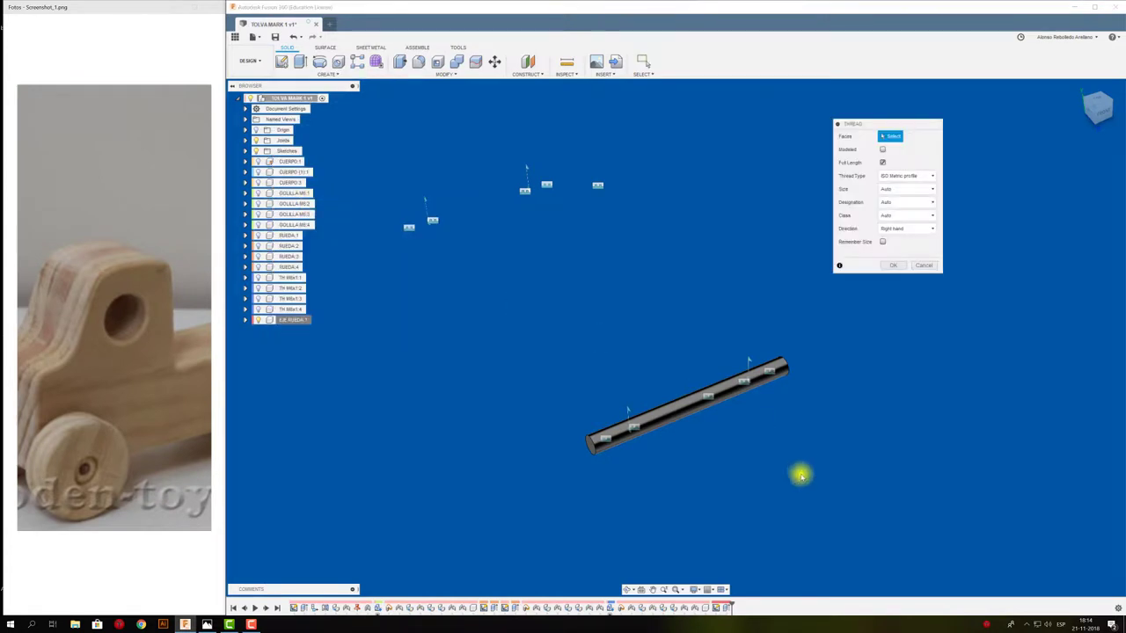
click(686, 412)
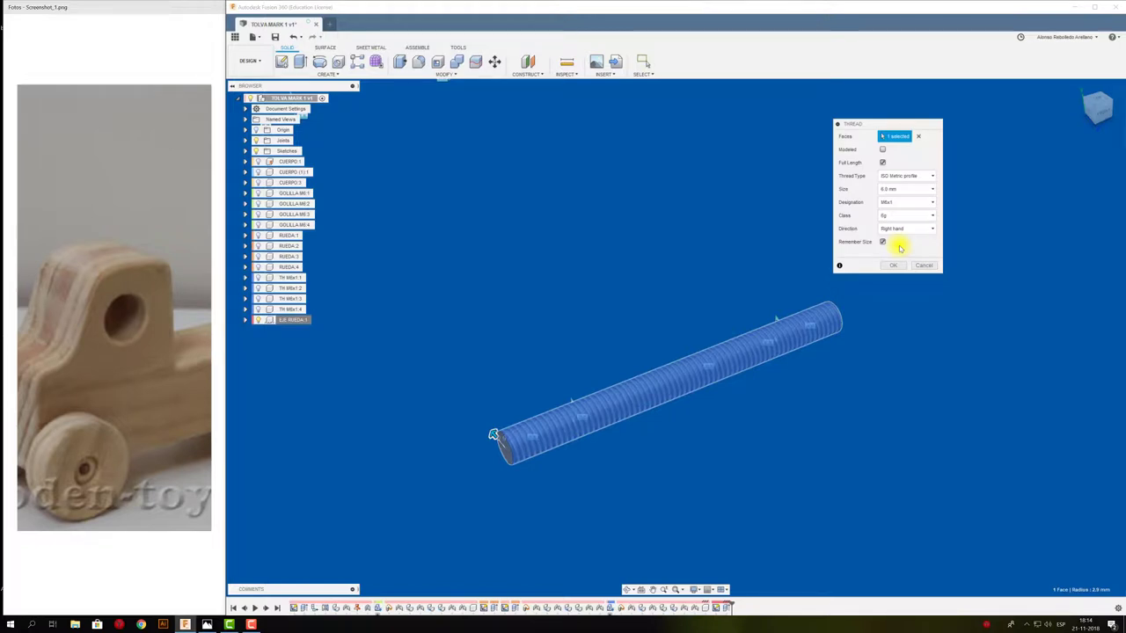
click(894, 264)
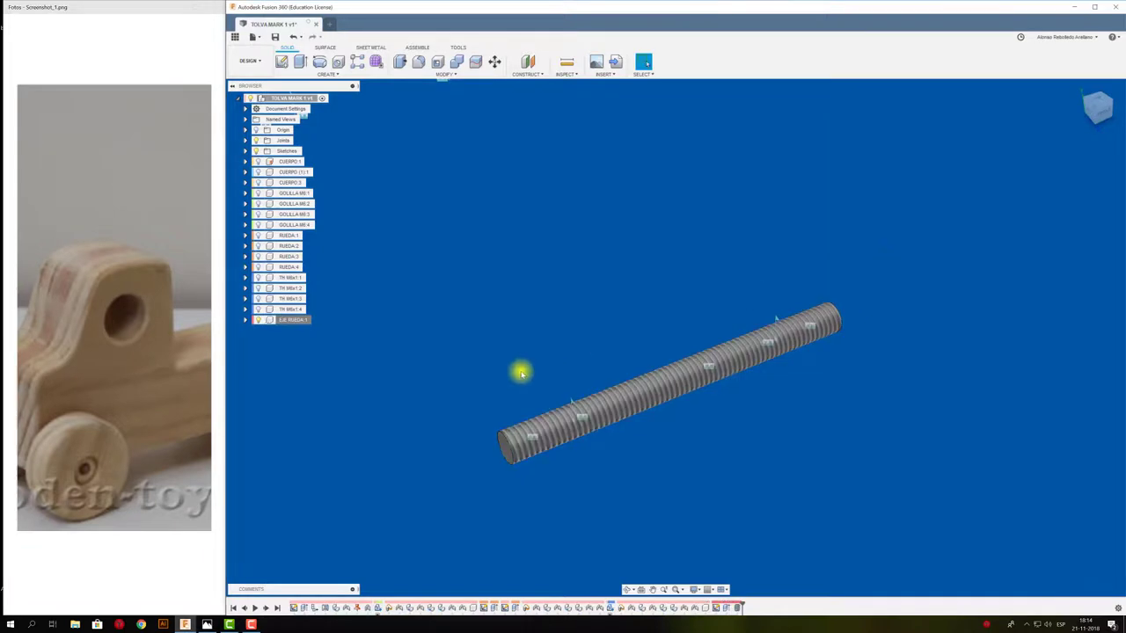
Unisolate the axle to show the complete wooden truck again.
middle_drag(484, 384, 497, 378)
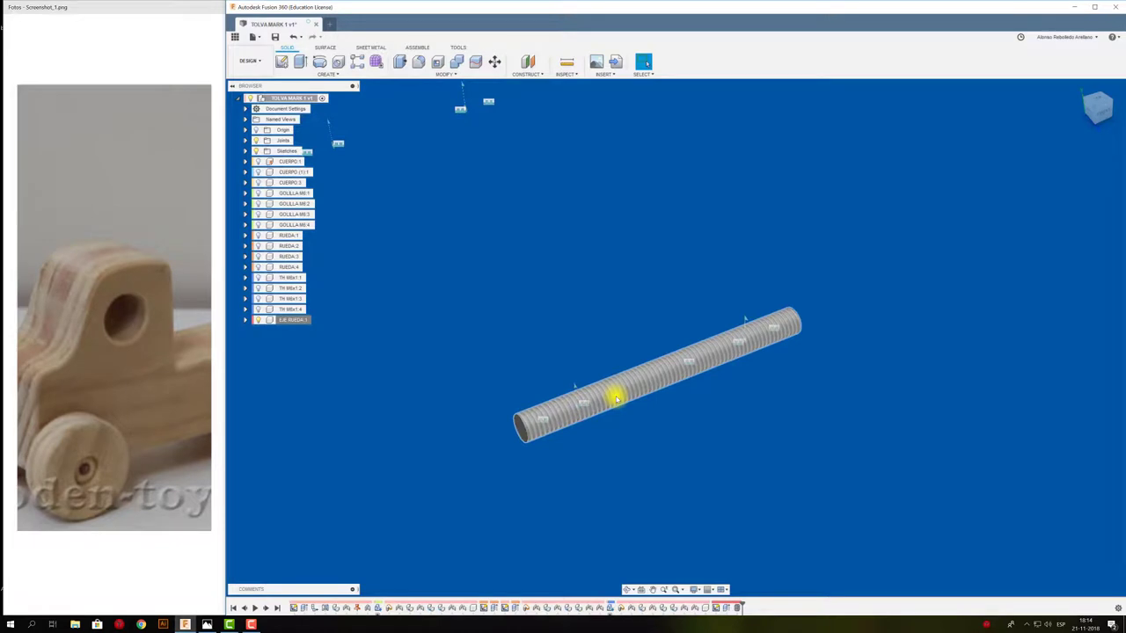
scroll(320, 349, up, 1)
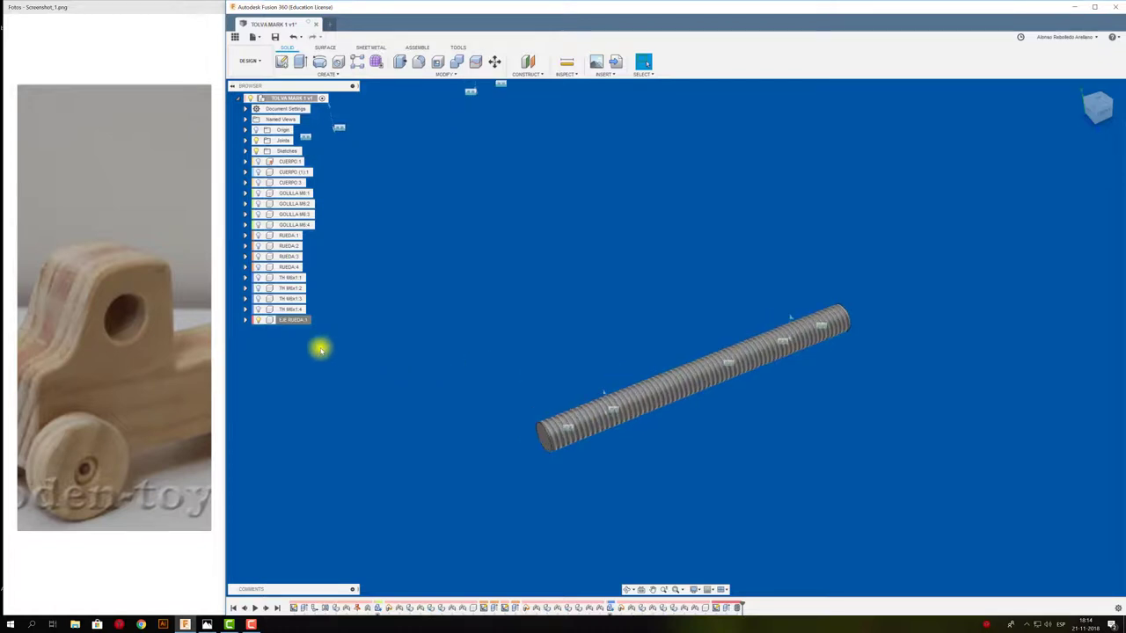
right_click(293, 322)
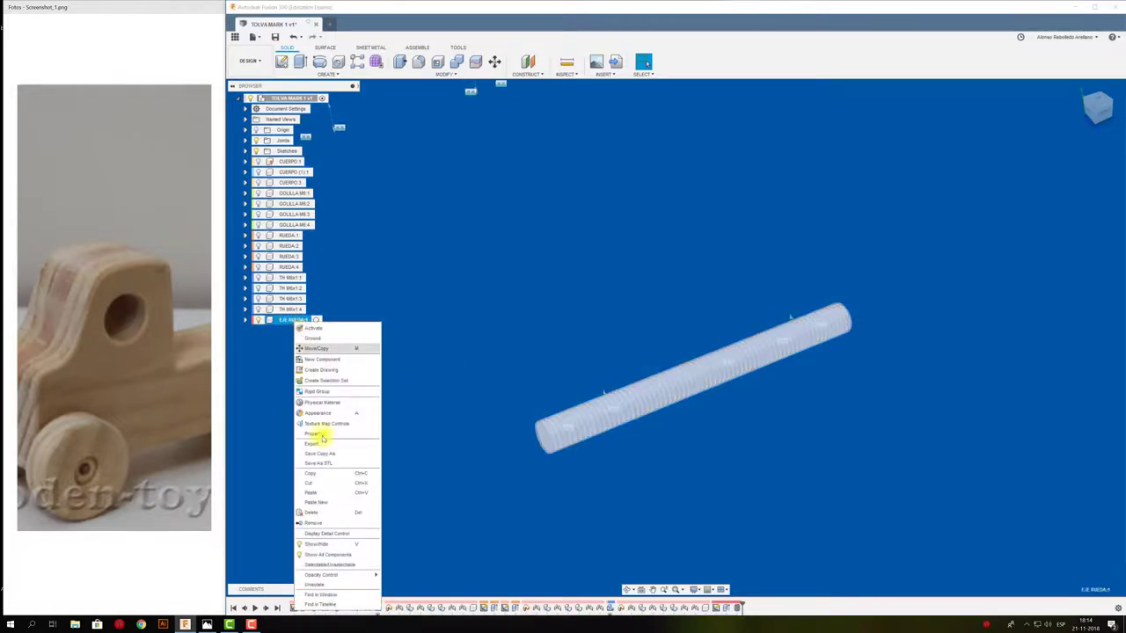
click(330, 585)
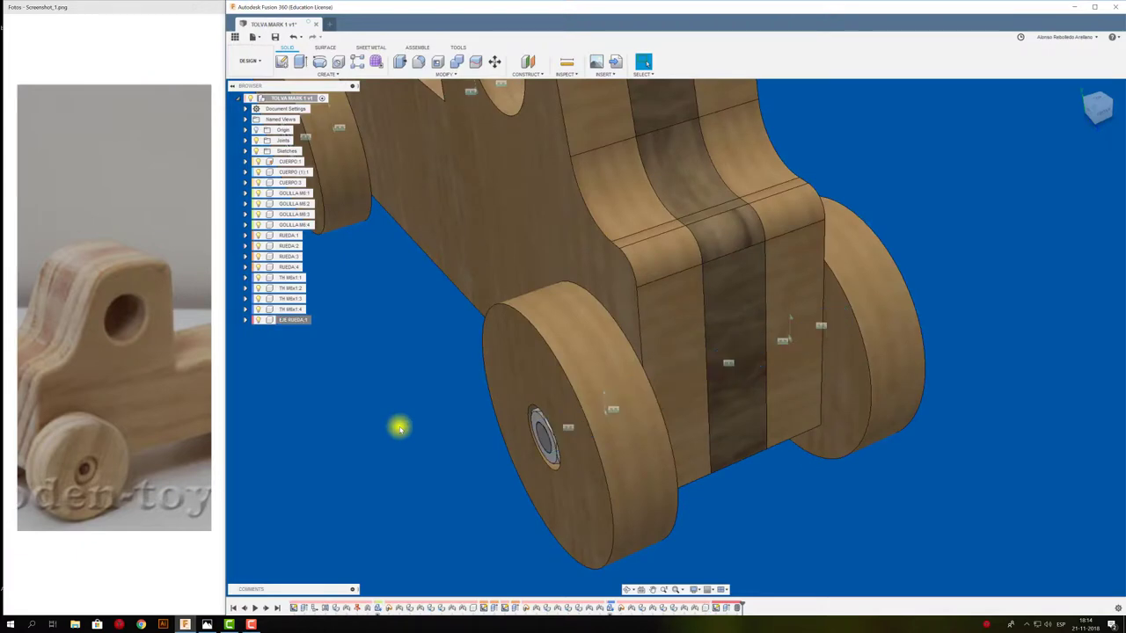
Zoom in and pull the threaded axle out of the wheel hub, then restore its original position.
scroll(399, 428, up, 1)
scroll(399, 410, up, 3)
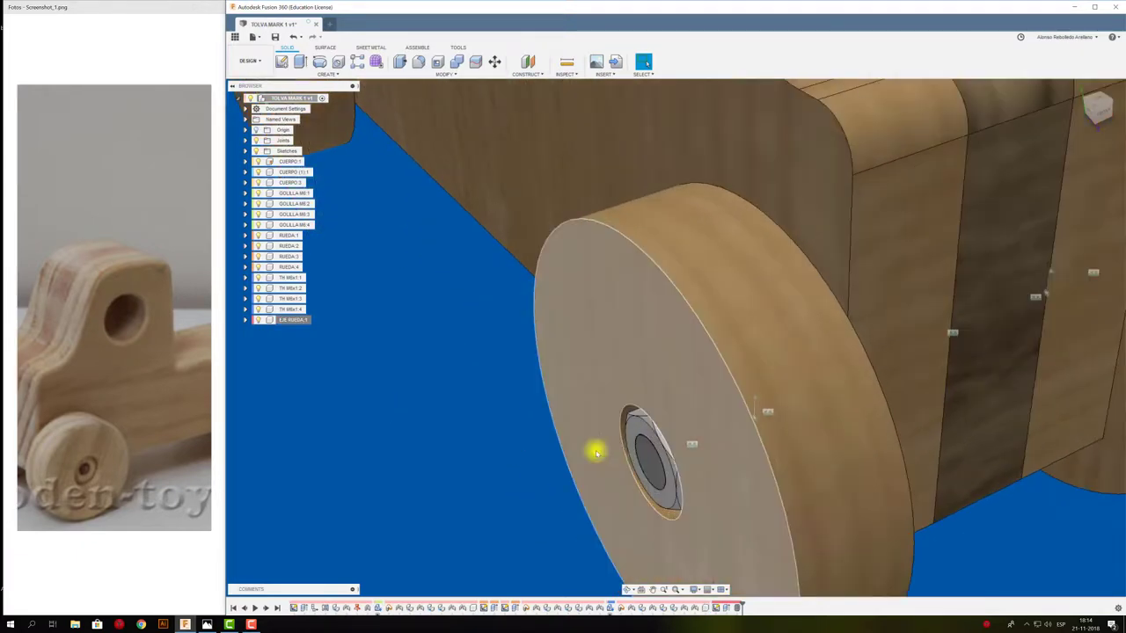
scroll(596, 452, up, 1)
drag(645, 456, 392, 460)
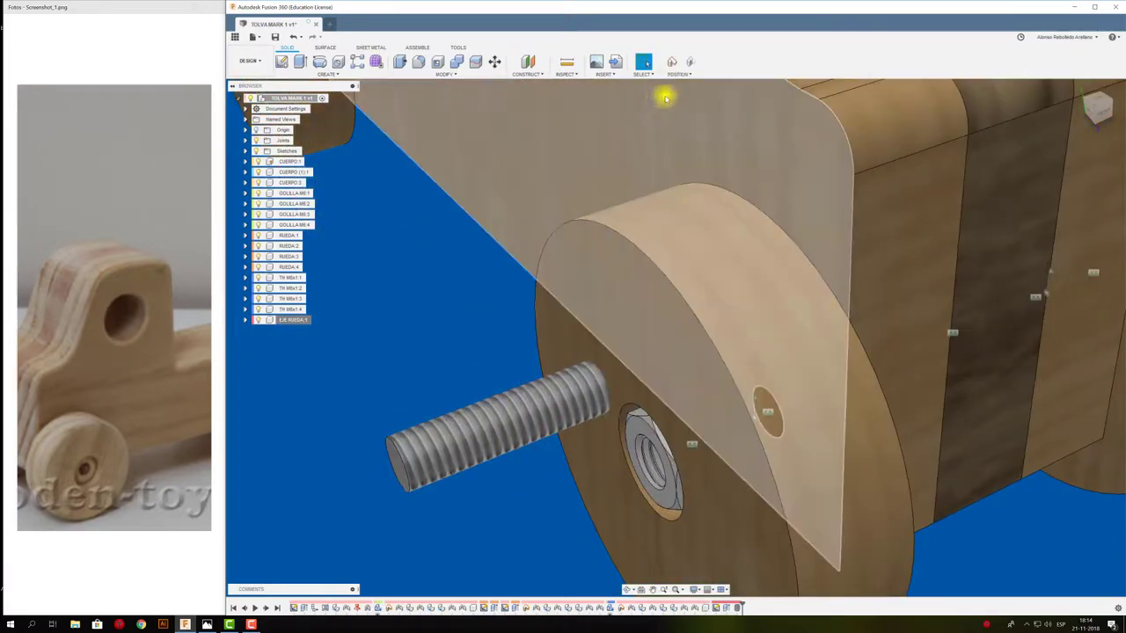
click(689, 62)
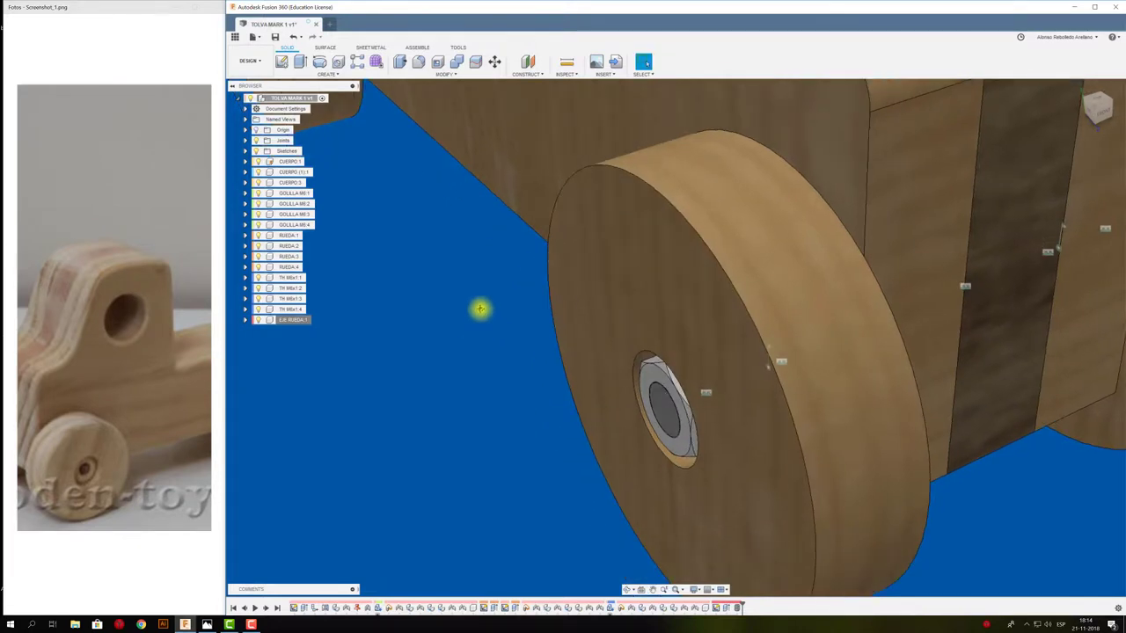
Lock the EJE RUEDA axle to the TK M6x1 bolt with a Rigid as-built joint.
key(shift+j)
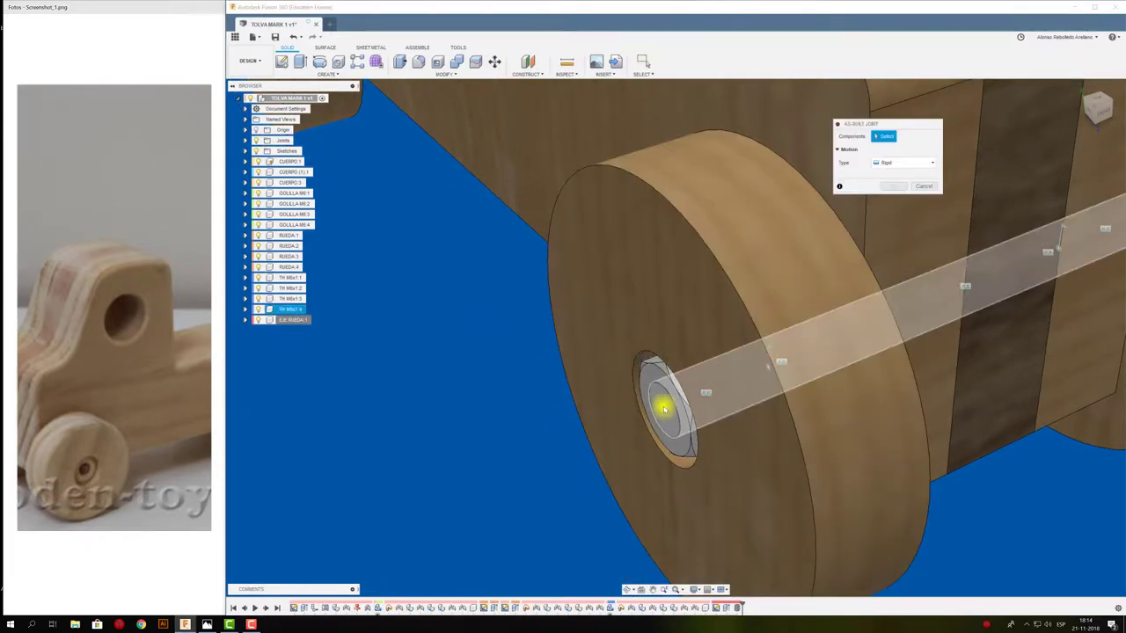
click(664, 407)
click(576, 389)
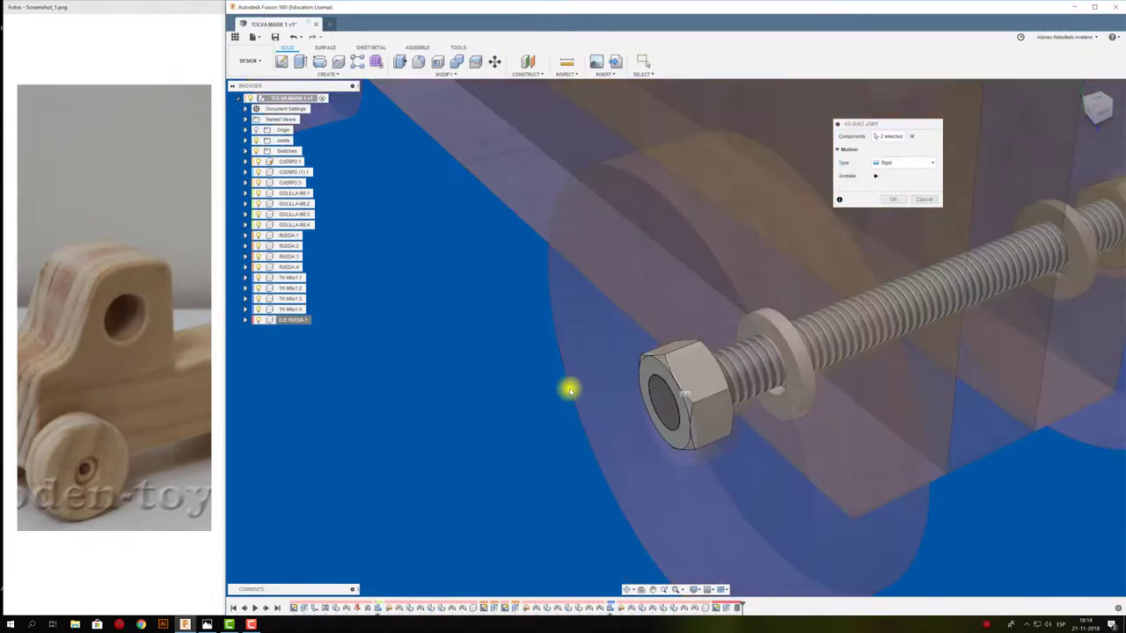
click(893, 199)
shift+middle_drag(434, 375, 463, 379)
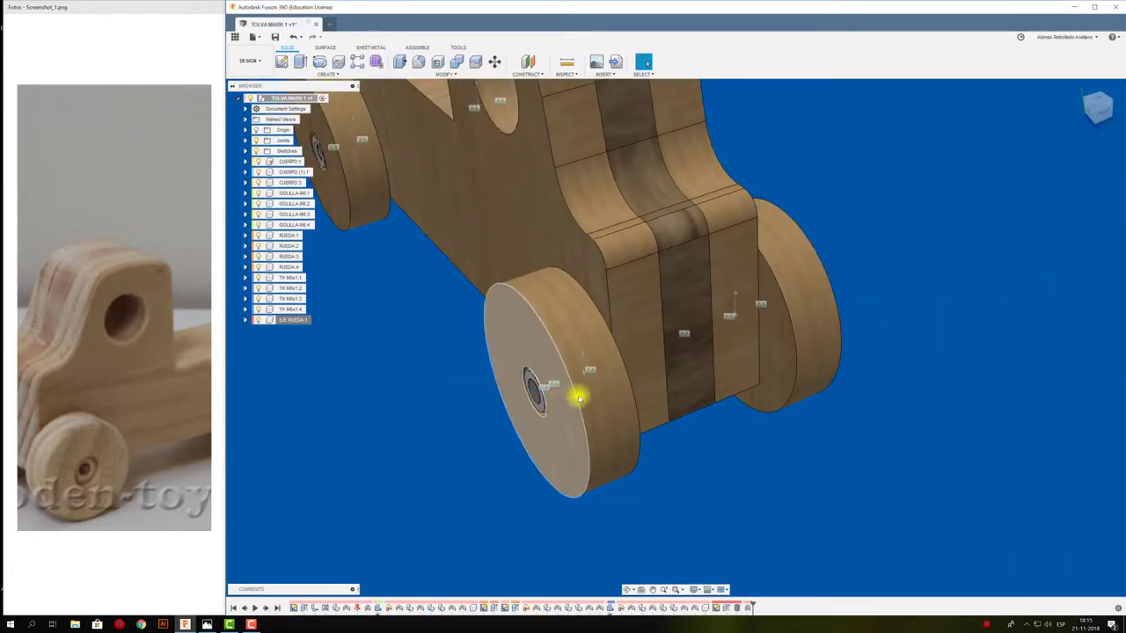
drag(575, 394, 604, 422)
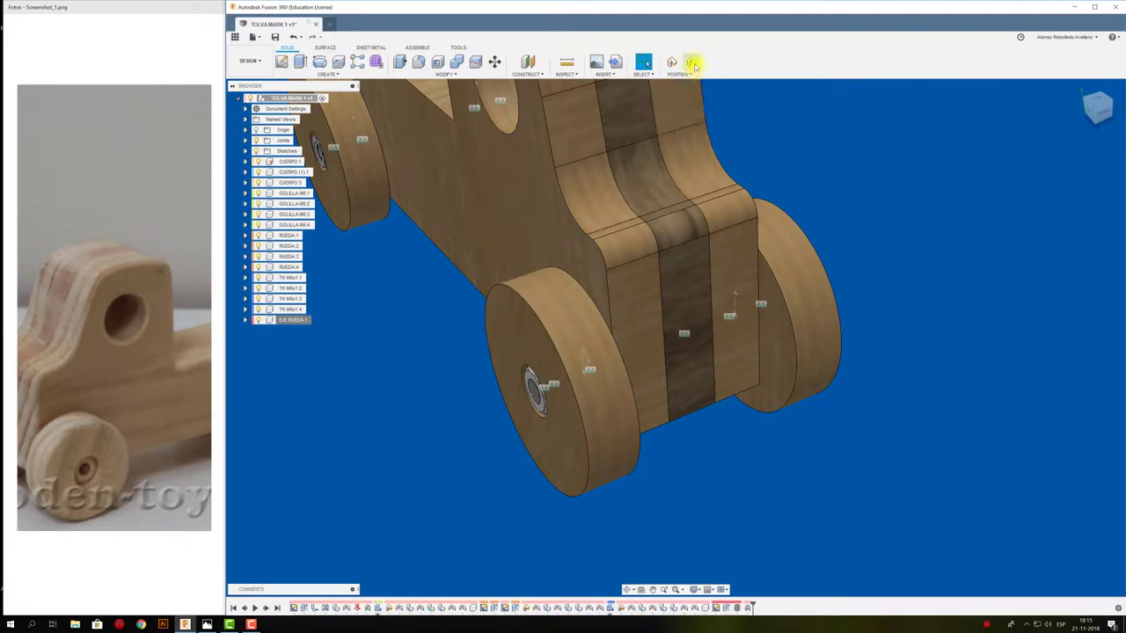
click(691, 63)
middle_drag(440, 314, 536, 362)
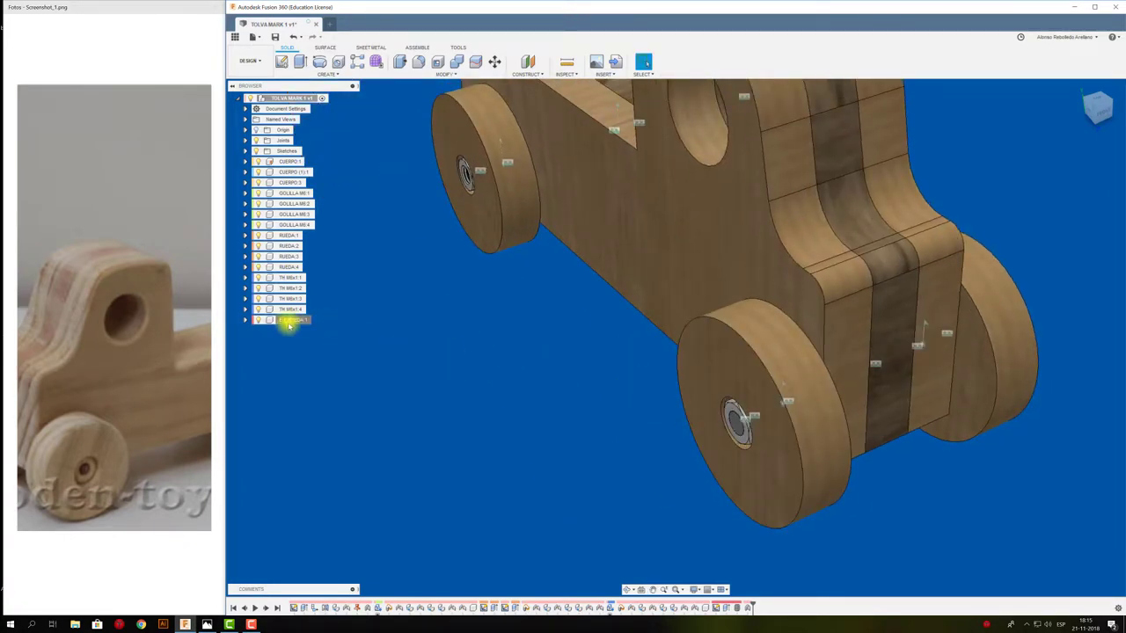
Paste a copy of the EJE RUEDA axle and move it -210 mm along Z.
click(292, 320)
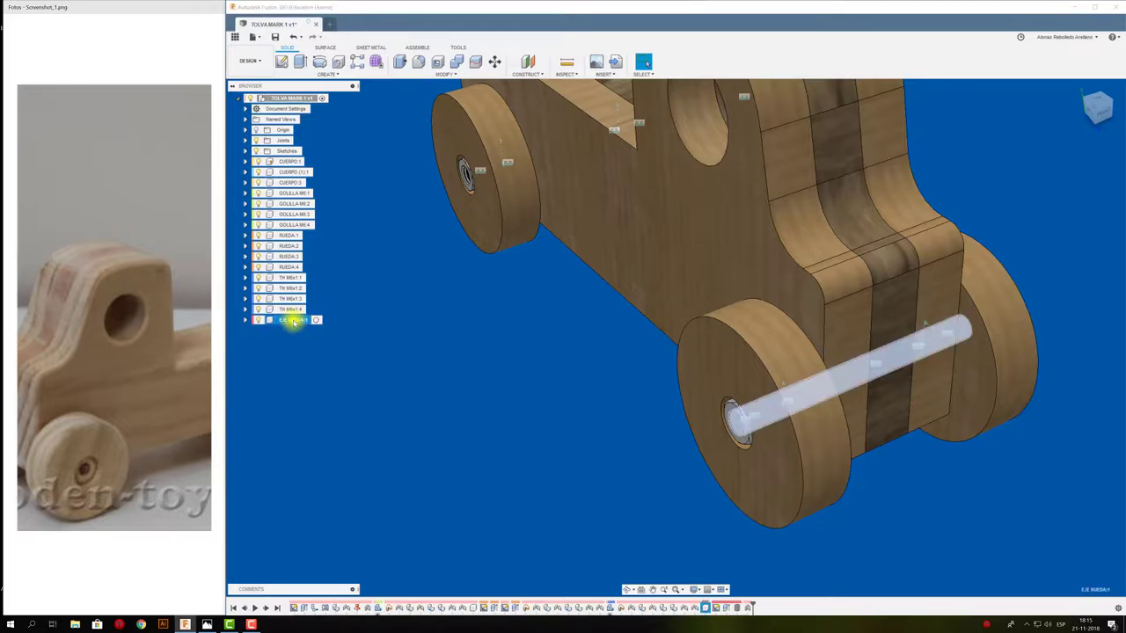
key(ctrl+v)
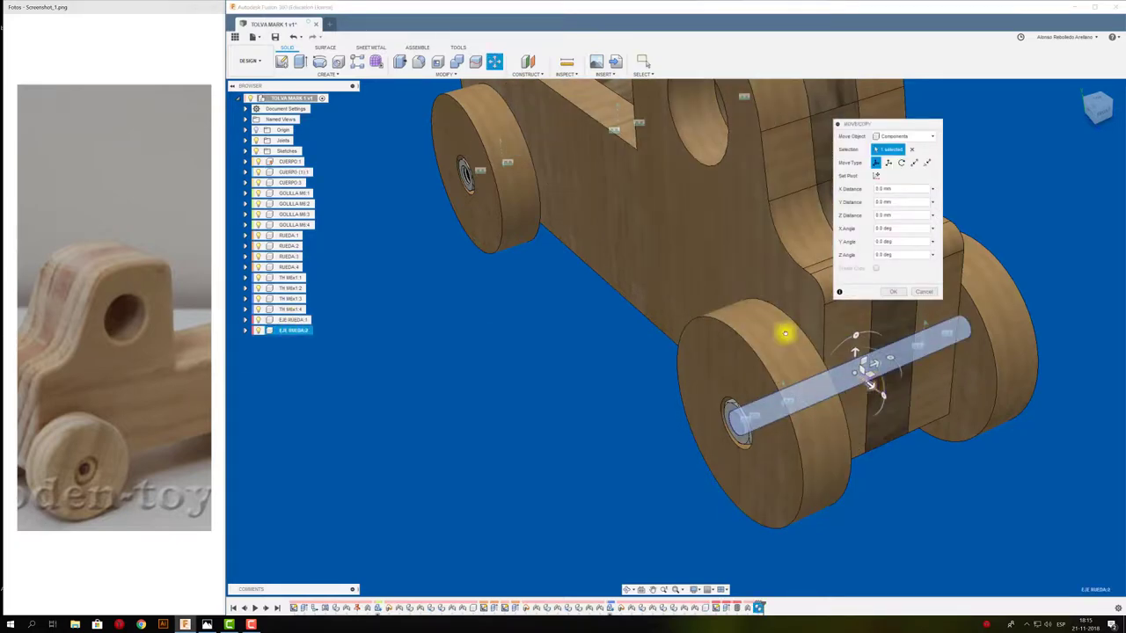
drag(880, 383, 489, 136)
click(891, 291)
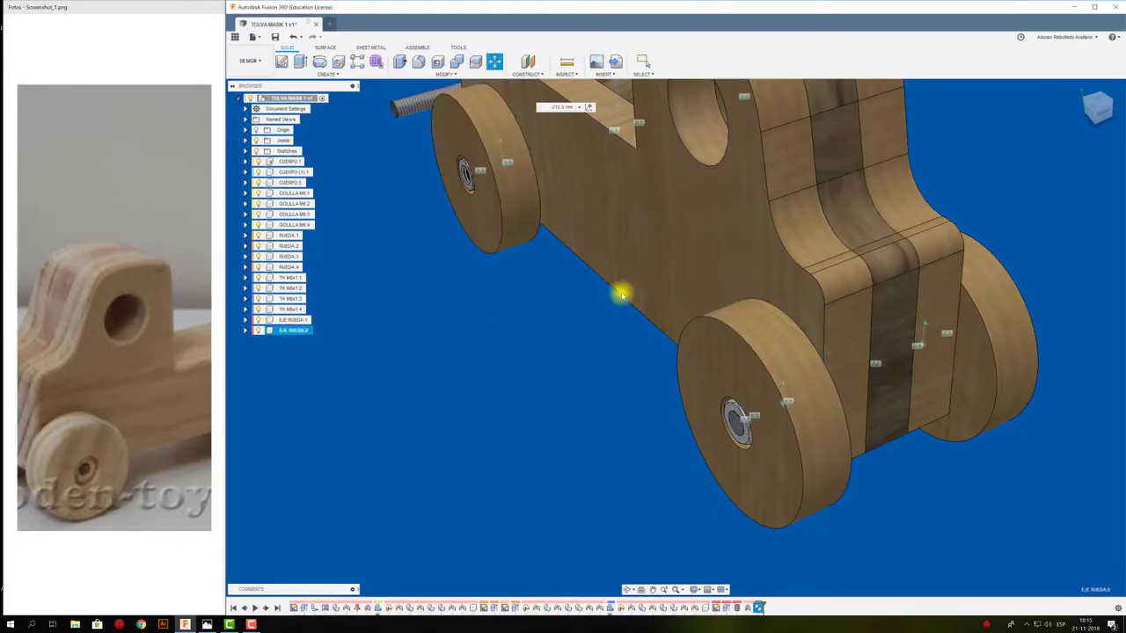
shift+middle_drag(616, 294, 497, 389)
Joint the copied axle's end into the far wheel hub.
key(j)
scroll(458, 166, up, 2)
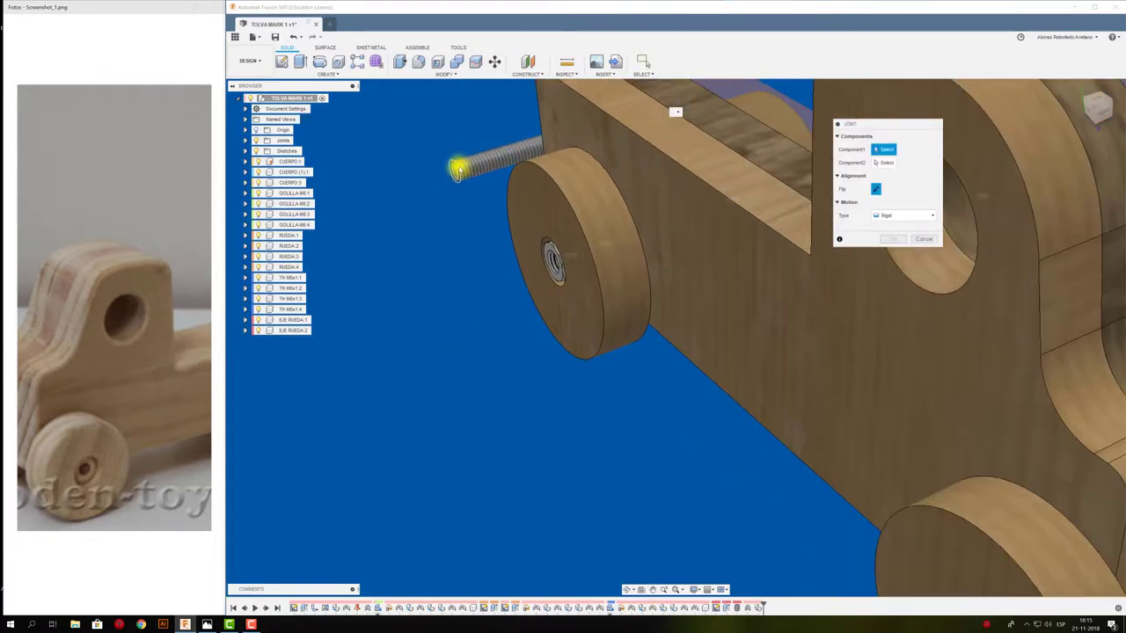
scroll(458, 176, up, 2)
click(457, 176)
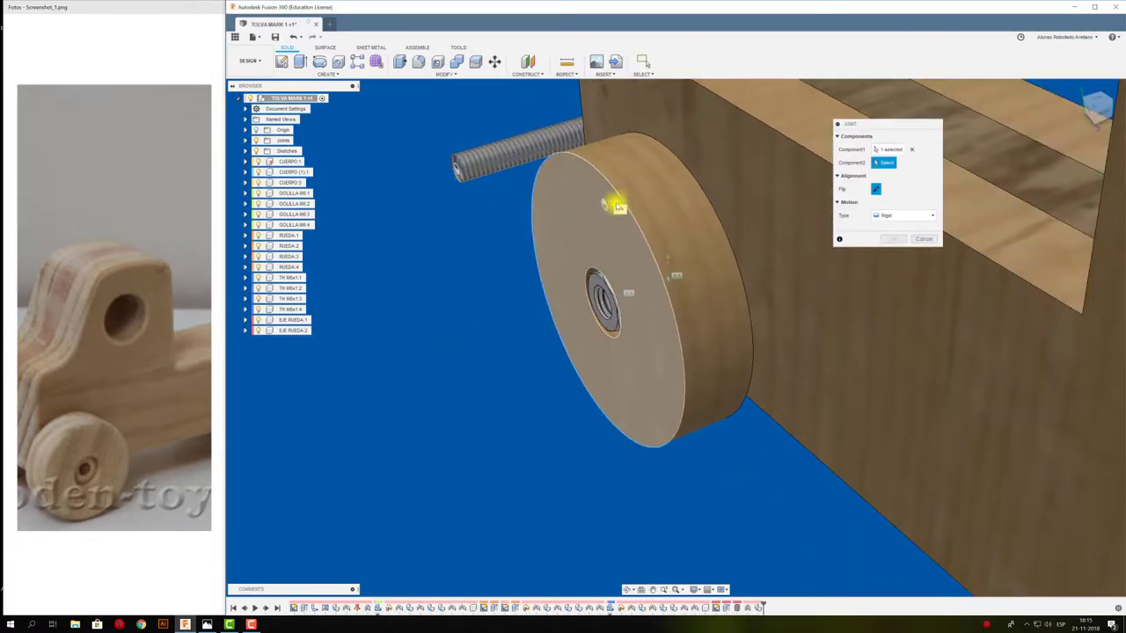
click(621, 201)
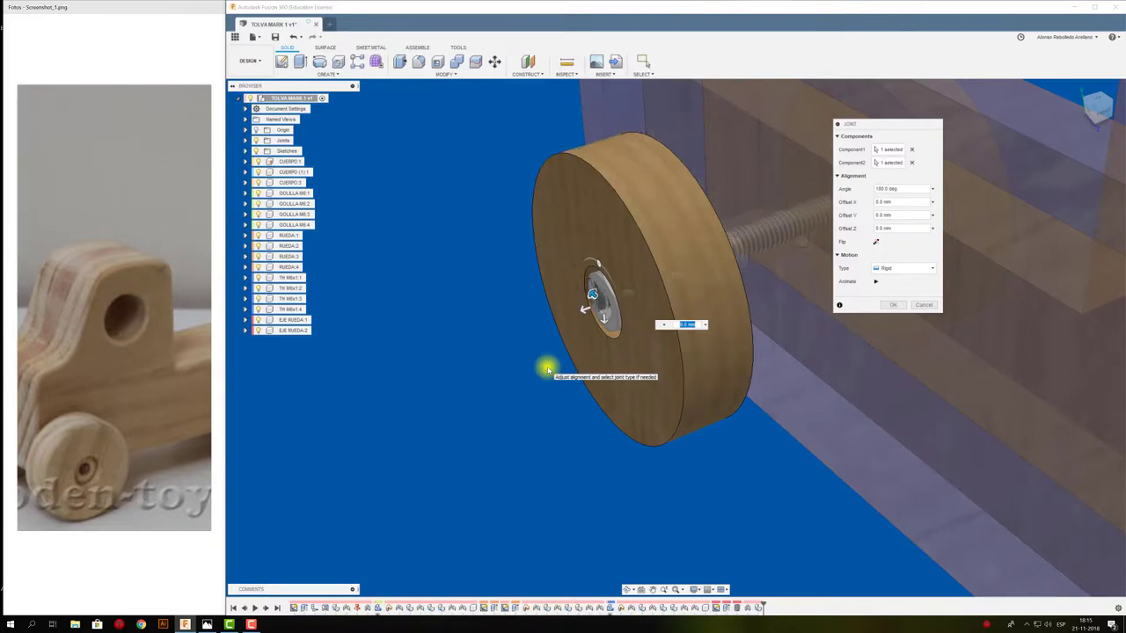
click(892, 305)
Compare the truck with the reference photo, orbiting to side and three-quarter views.
scroll(670, 378, down, 1)
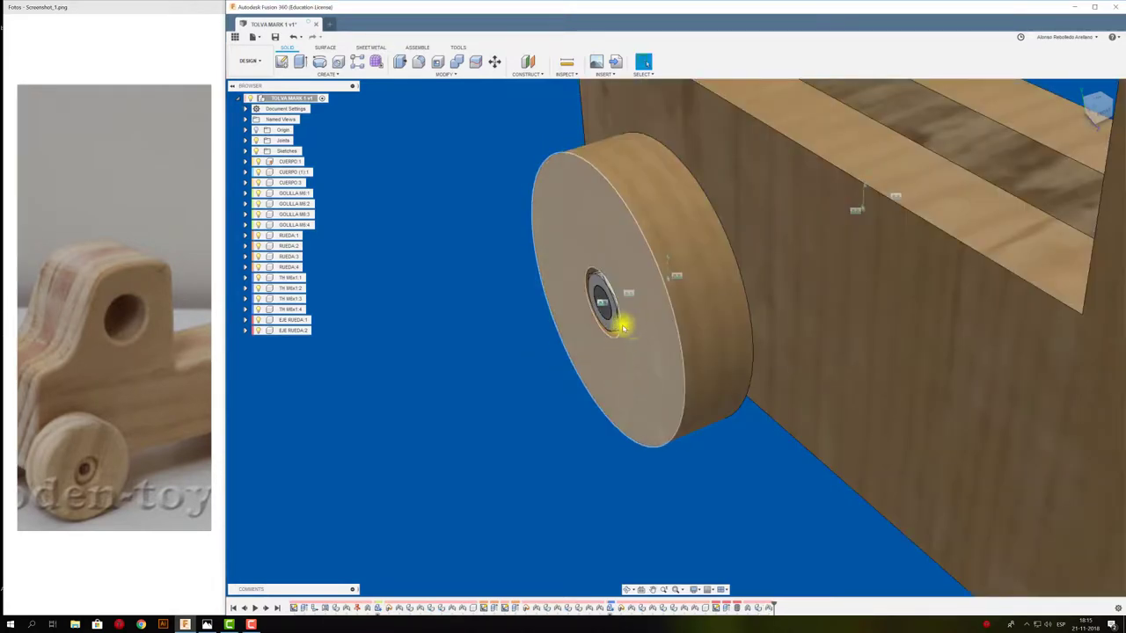
scroll(621, 322, down, 2)
scroll(505, 393, down, 2)
scroll(505, 392, down, 2)
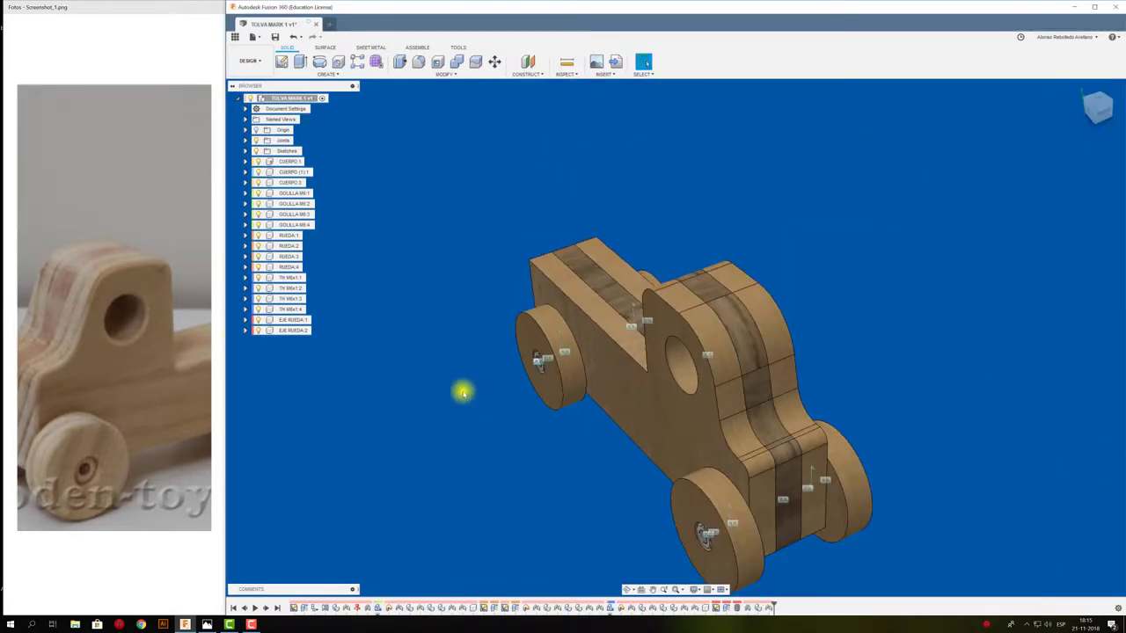
click(150, 309)
scroll(154, 313, down, 3)
scroll(156, 315, down, 2)
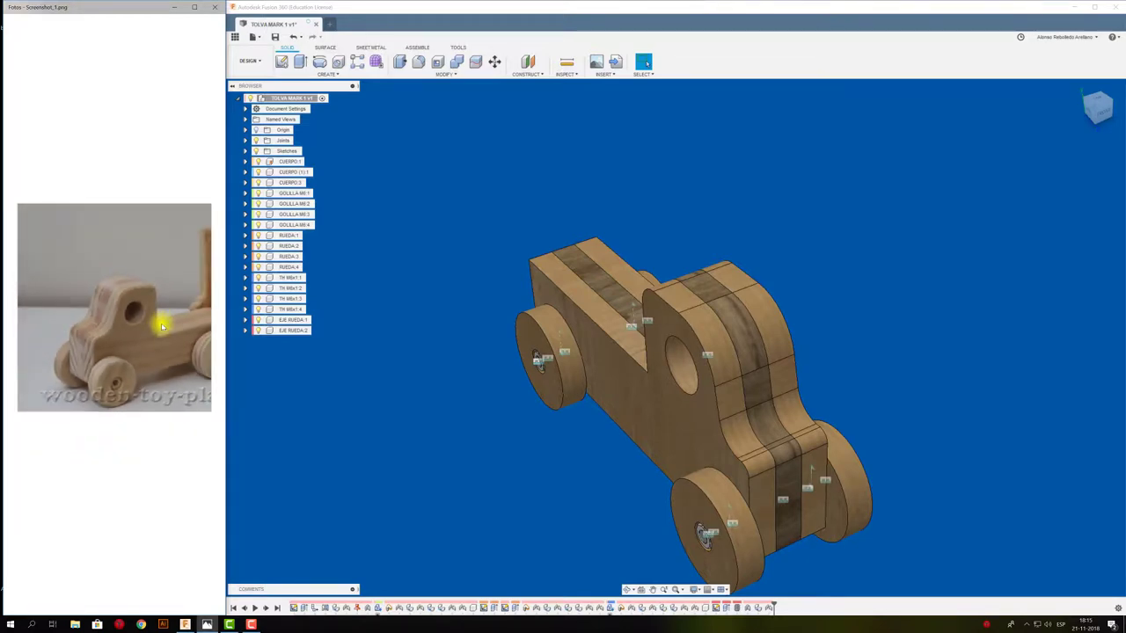
scroll(159, 319, down, 1)
scroll(131, 322, down, 1)
middle_drag(459, 439, 408, 403)
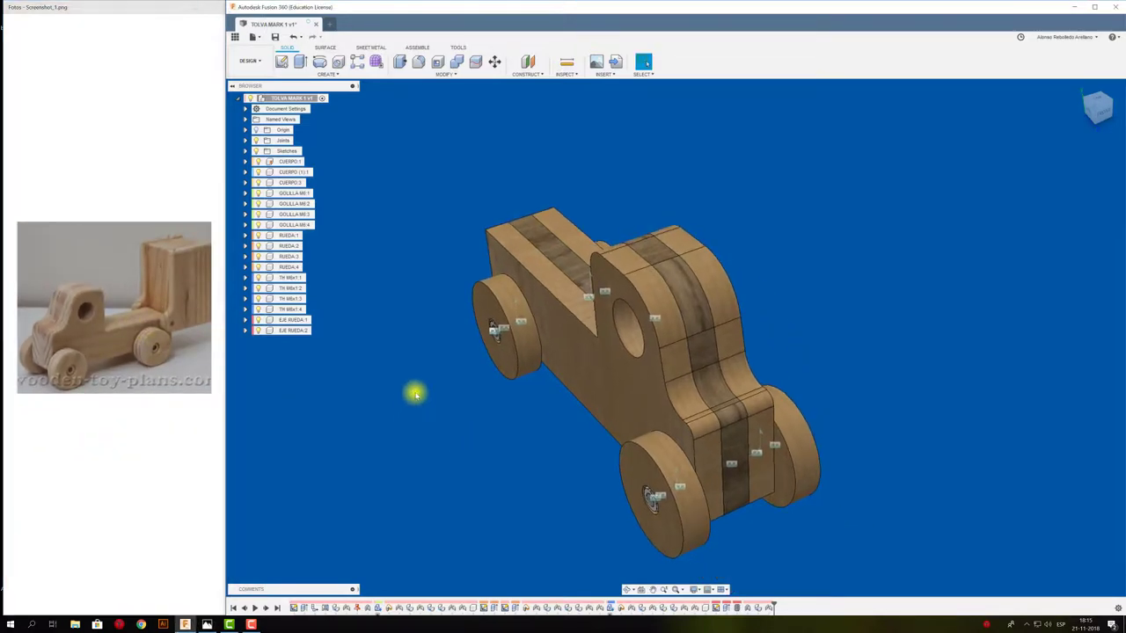
shift+middle_drag(904, 323, 874, 324)
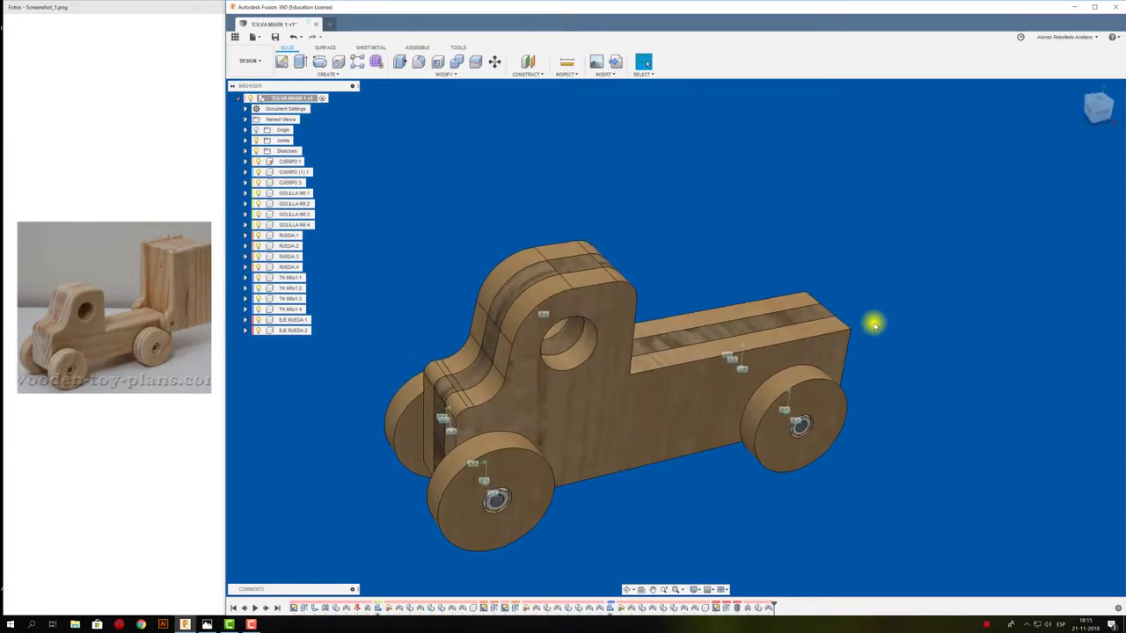
mouse_move(875, 324)
shift+middle_down()
mouse_move(754, 326)
mouse_move(747, 337)
shift+middle_up()
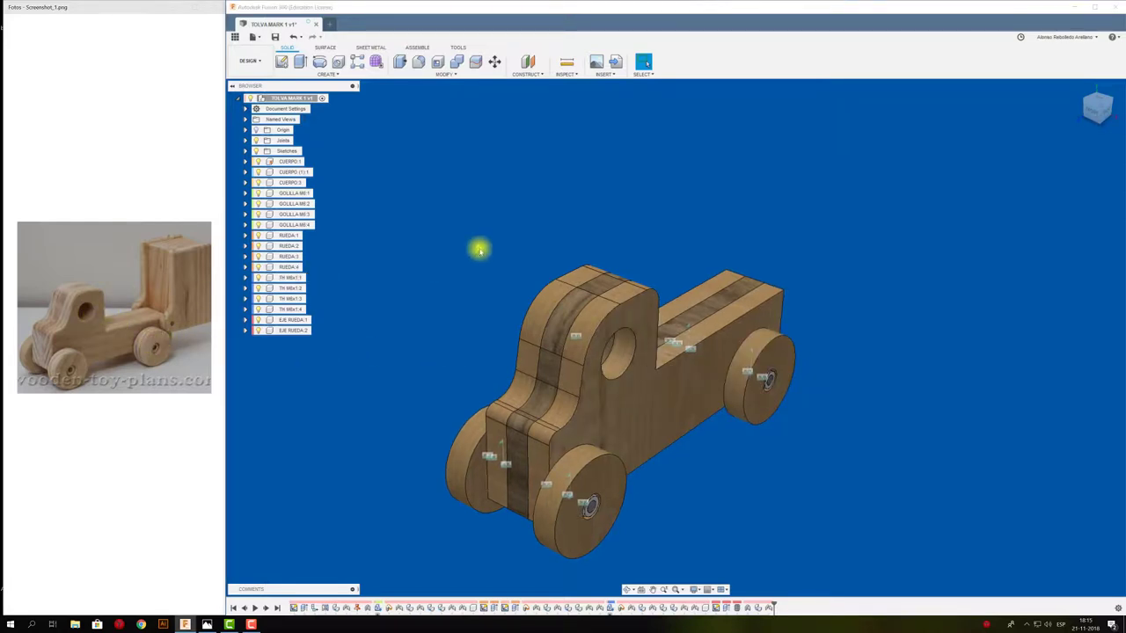
mouse_move(478, 249)
shift+middle_down()
mouse_move(442, 223)
mouse_move(427, 189)
mouse_move(432, 327)
shift+middle_up()
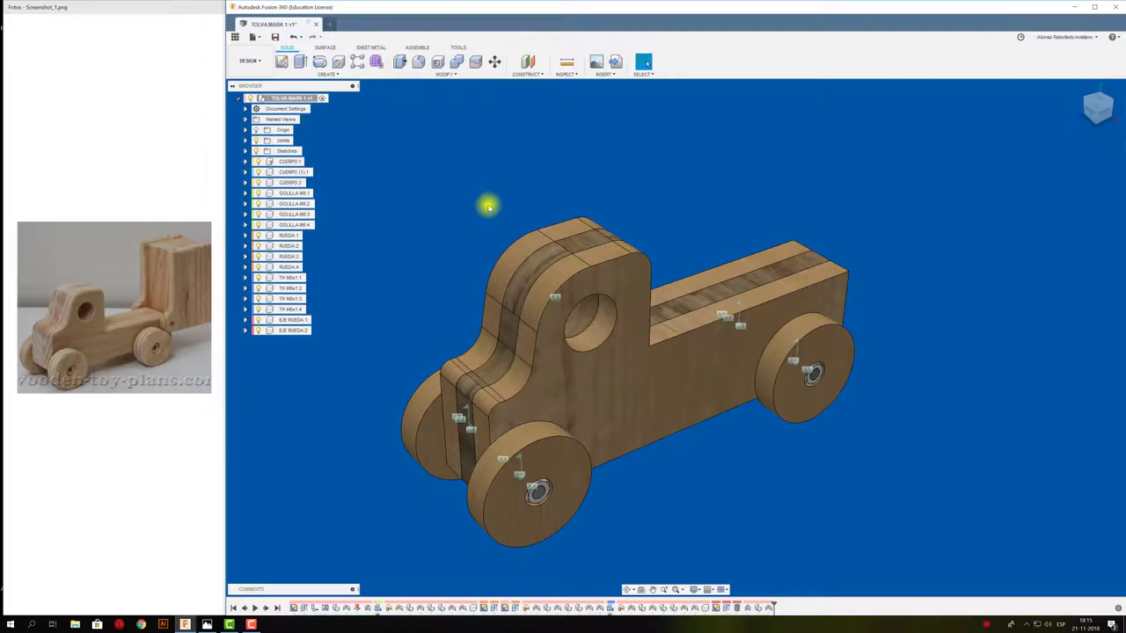
Open Properties for the root TOLVA MARK 1 v1 component and highlight its 543.3 g mass.
right_click(309, 99)
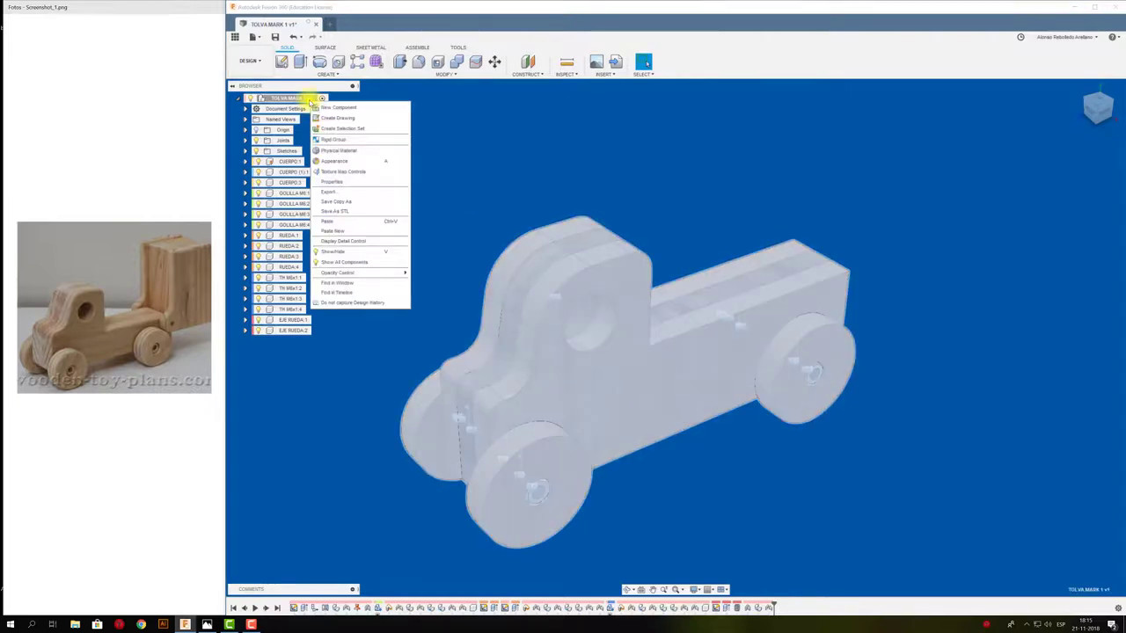
click(472, 211)
right_click(303, 97)
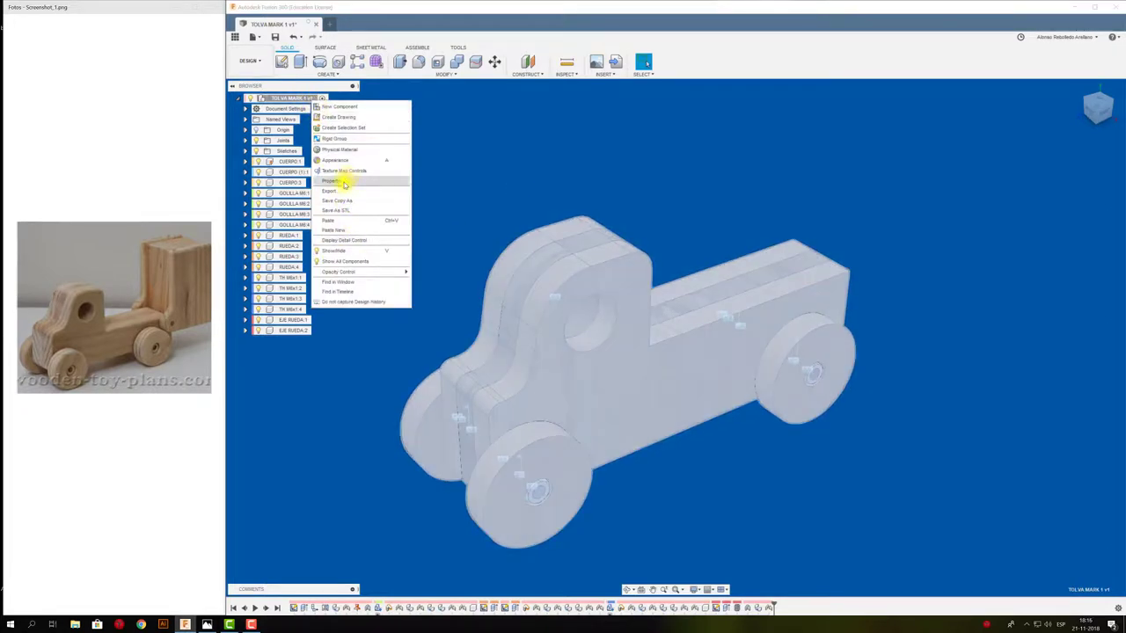
click(344, 182)
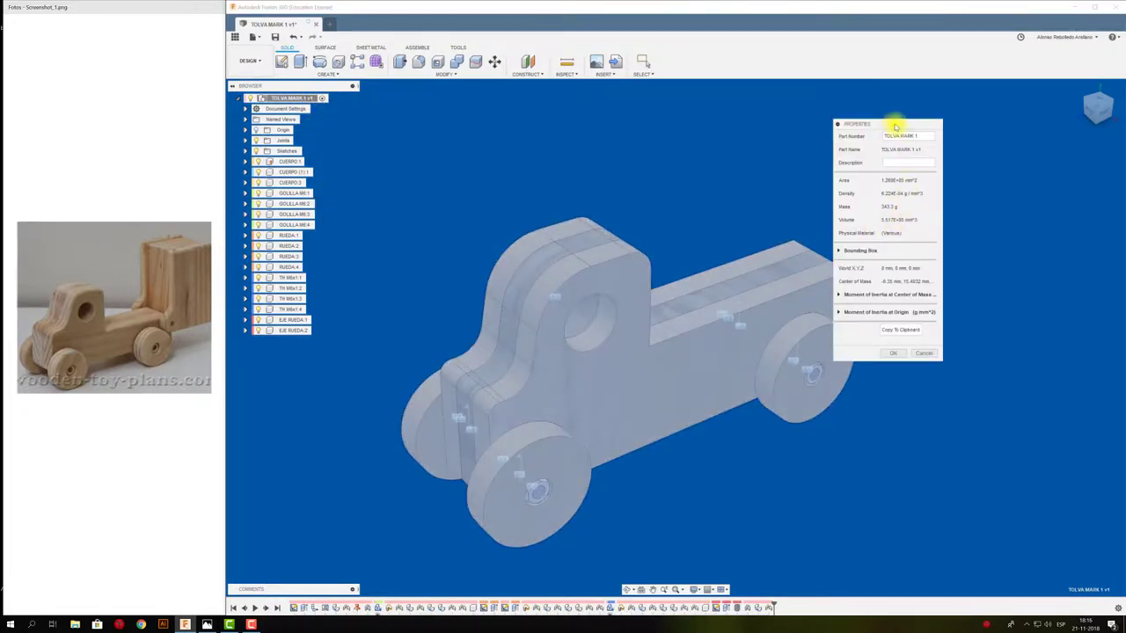
drag(895, 126, 842, 101)
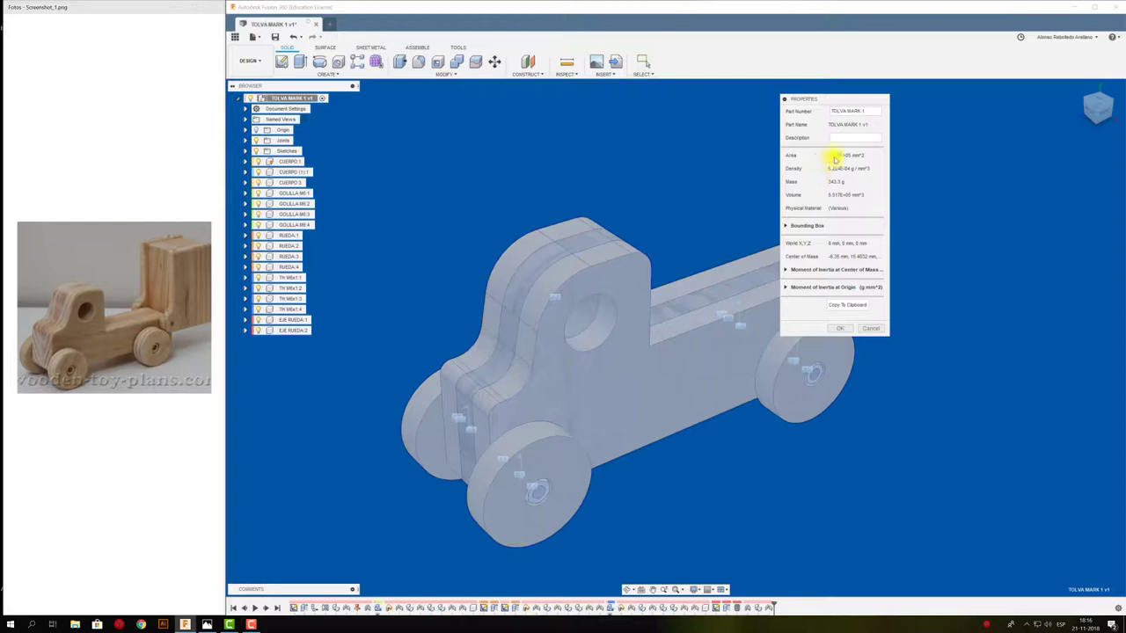
double_click(842, 183)
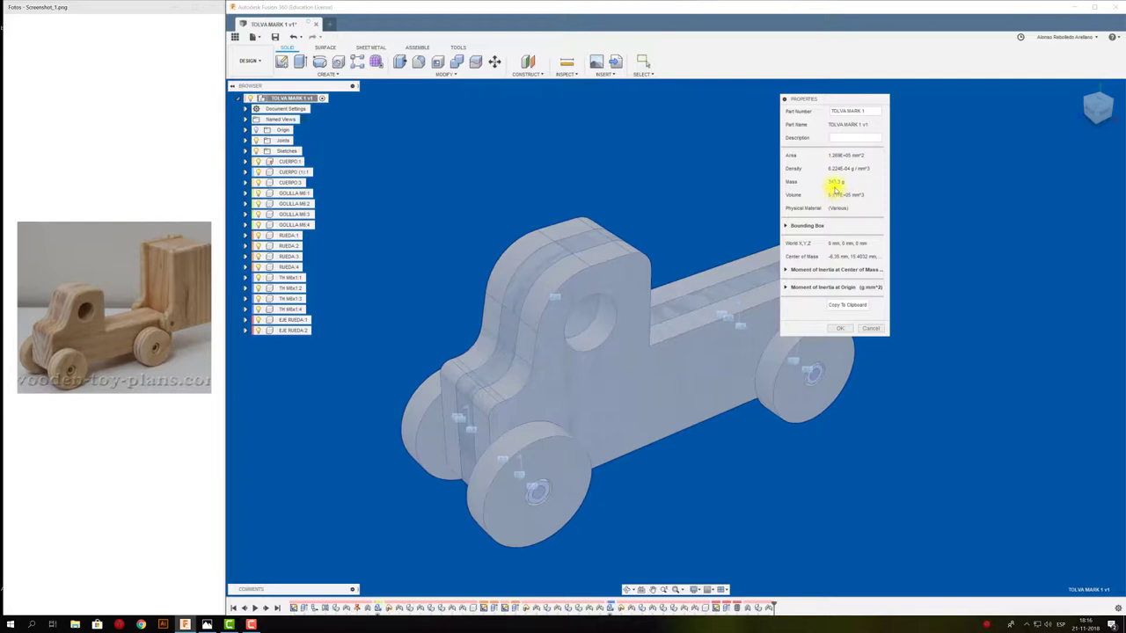
Close the Properties readout showing the 343.3 g mass and recentre the truck in view.
click(869, 328)
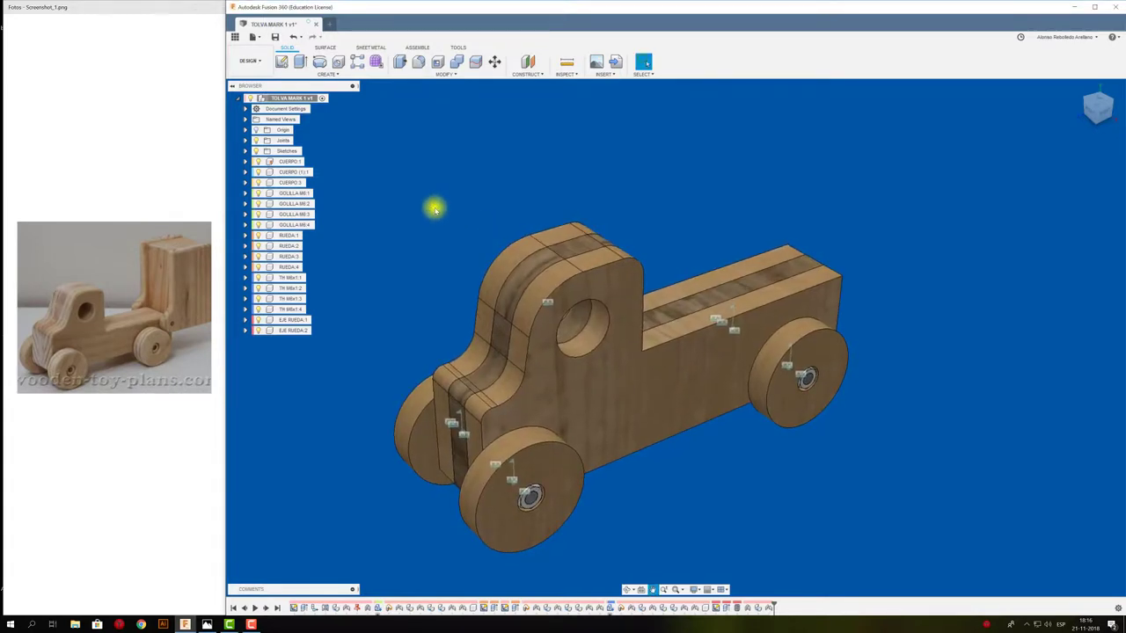
middle_drag(435, 208, 440, 192)
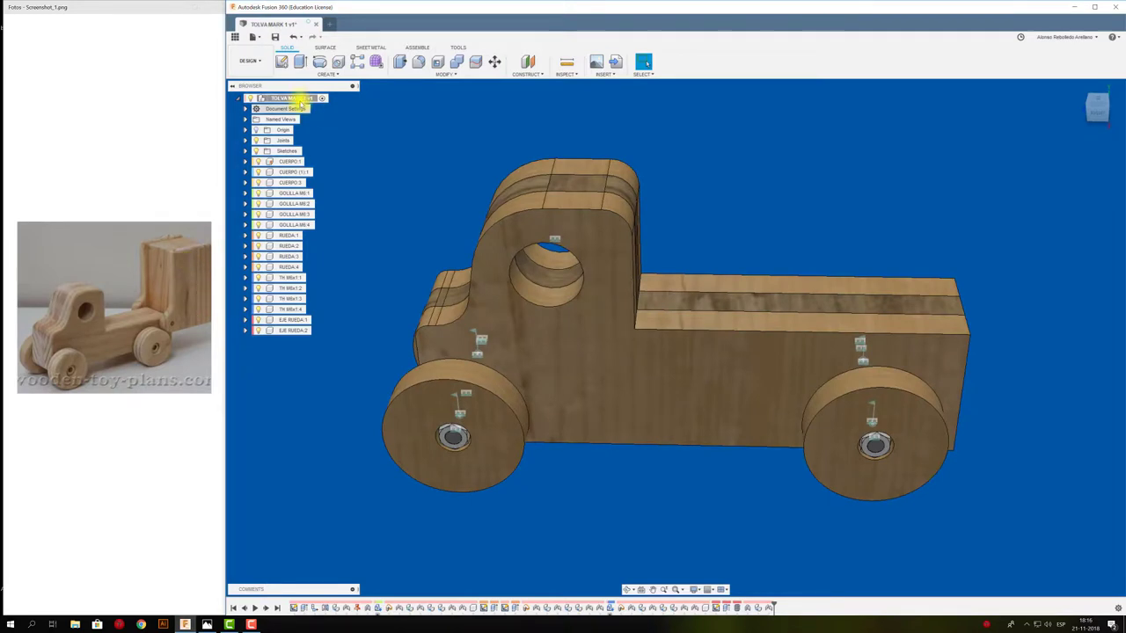
Add a new component named LATERAL_TOLVA:1 under the root and sketch on the truck's side face.
right_click(299, 98)
click(325, 112)
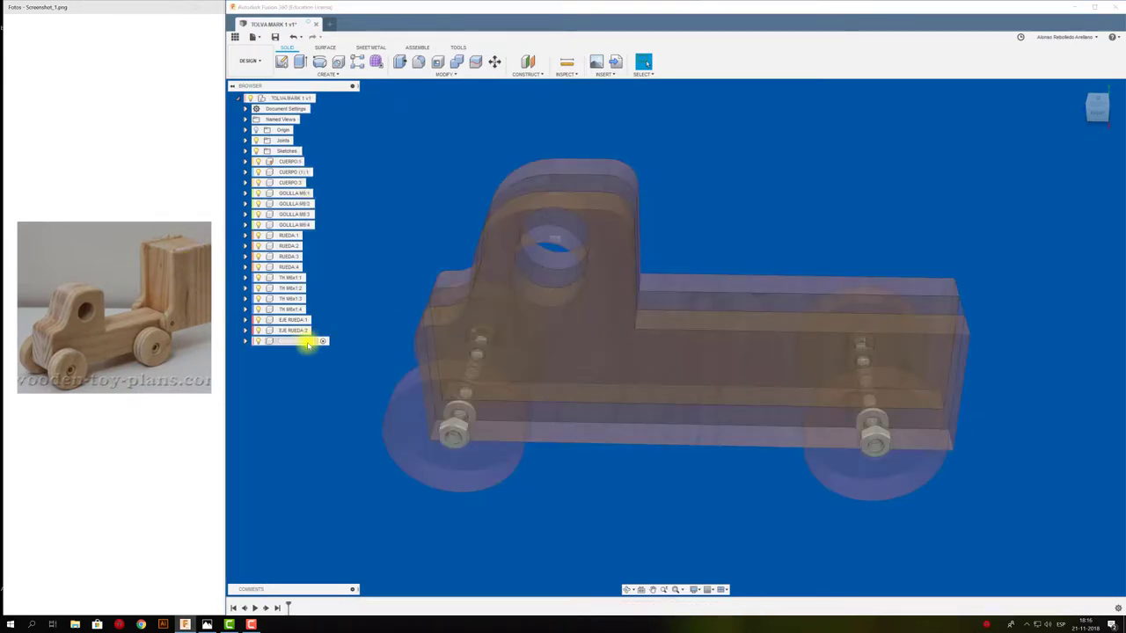
click(308, 343)
text(LATERAL T)
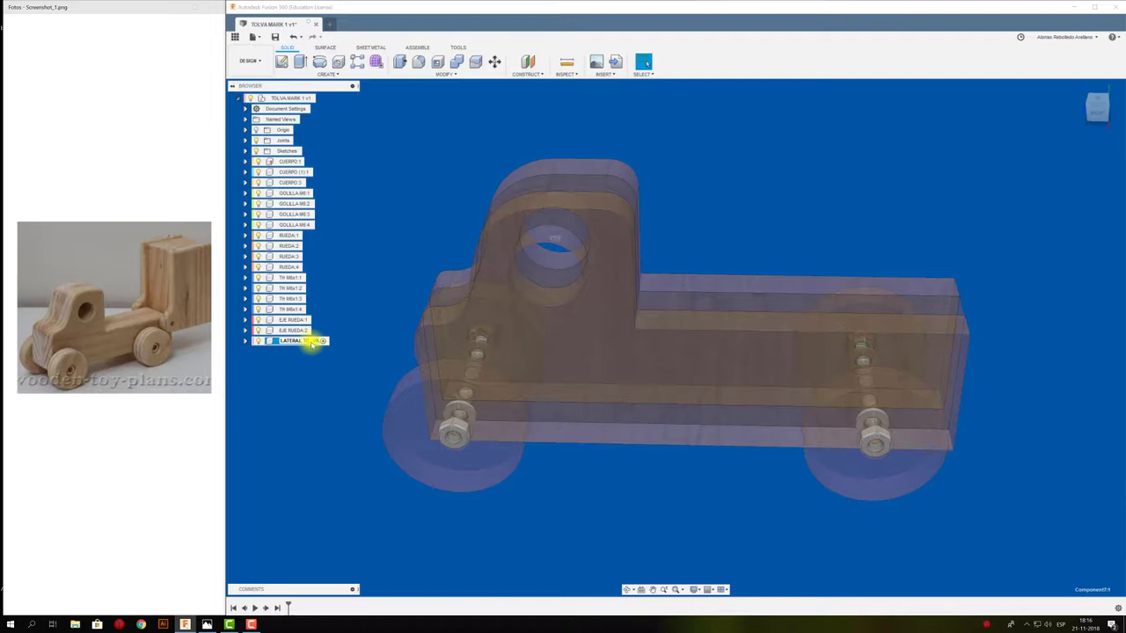
key(Return)
click(281, 62)
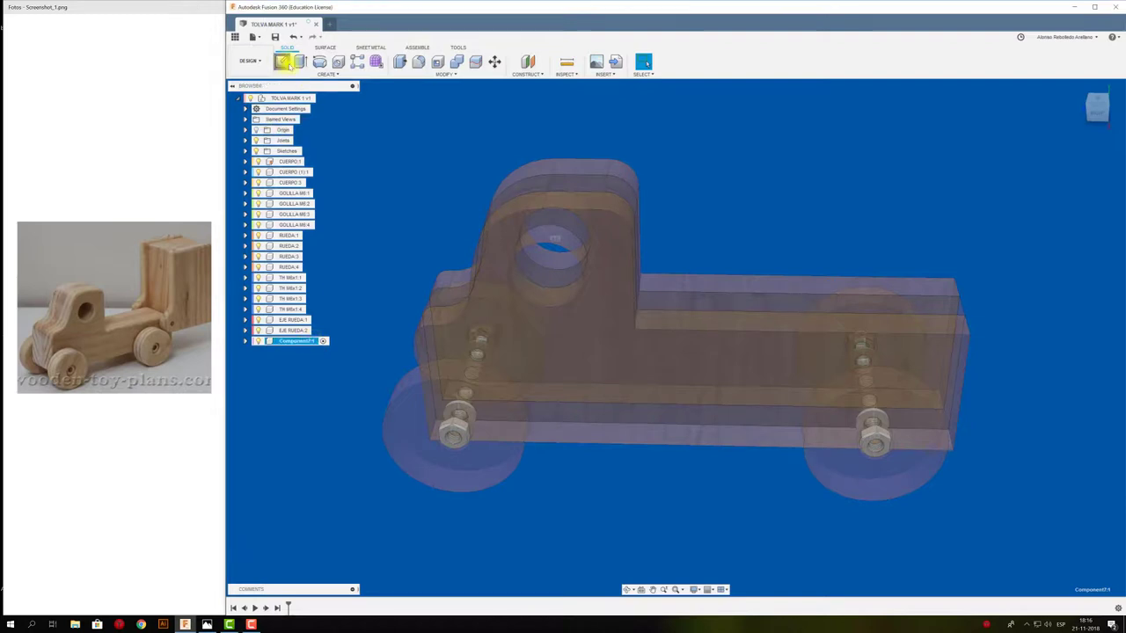
click(758, 356)
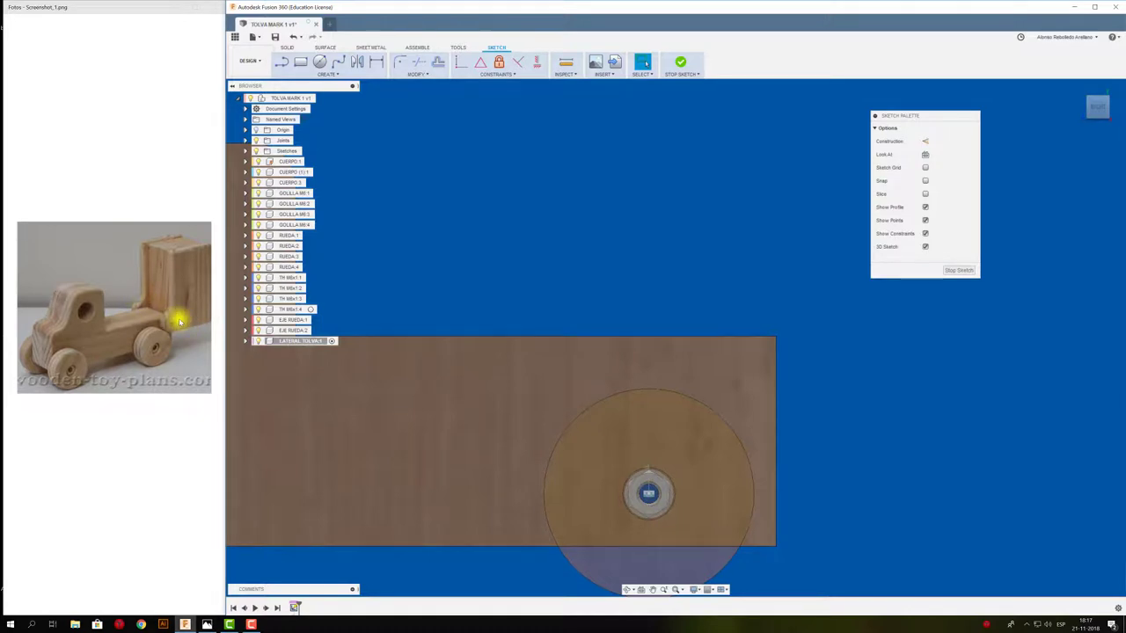
Draw a small centre-diameter circle near the bed's top-right corner.
click(320, 62)
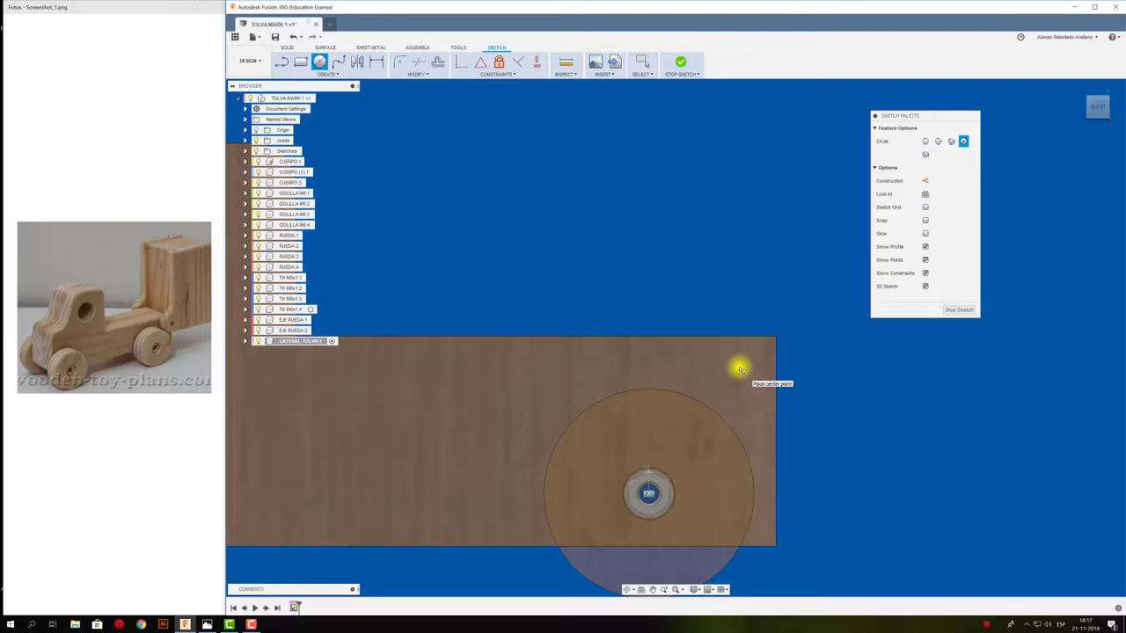
click(743, 365)
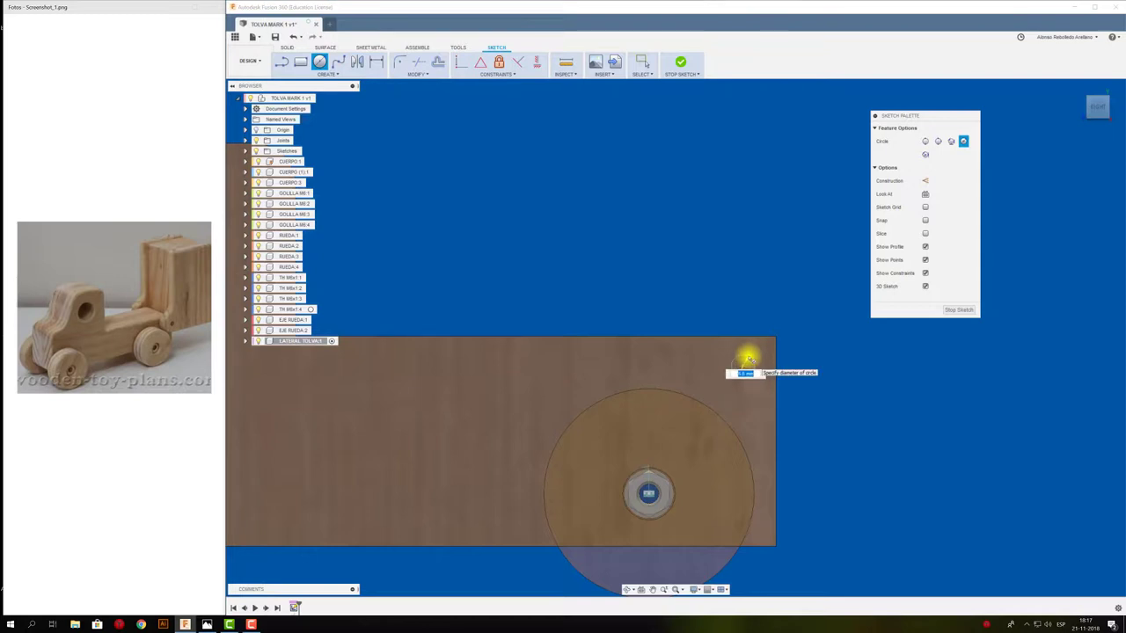
key(Escape)
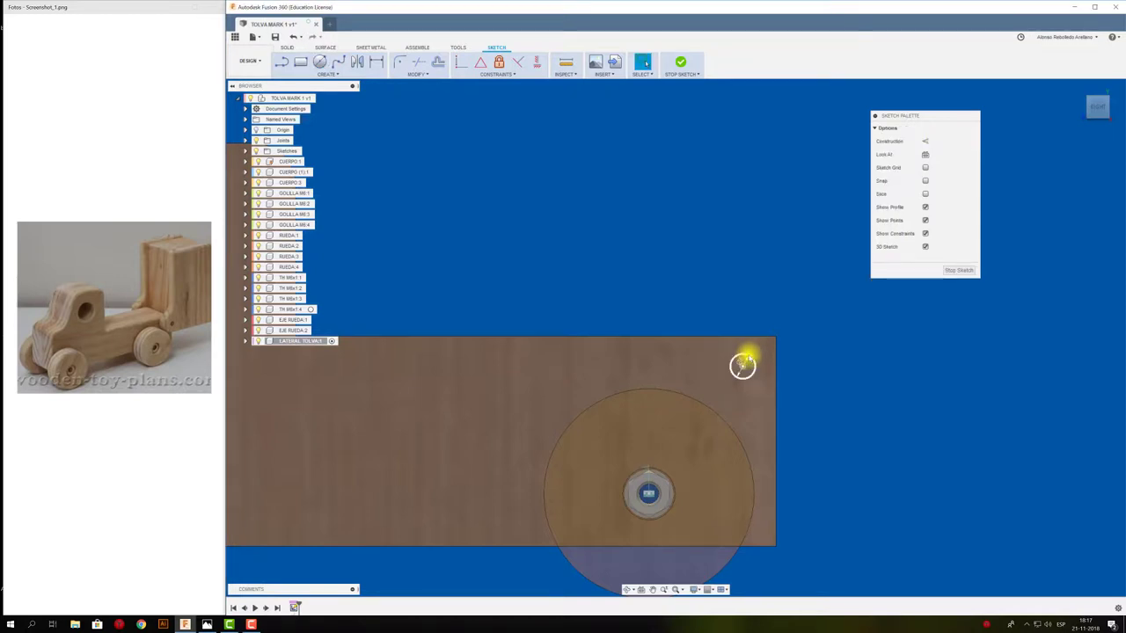
scroll(762, 338, up, 3)
click(759, 338)
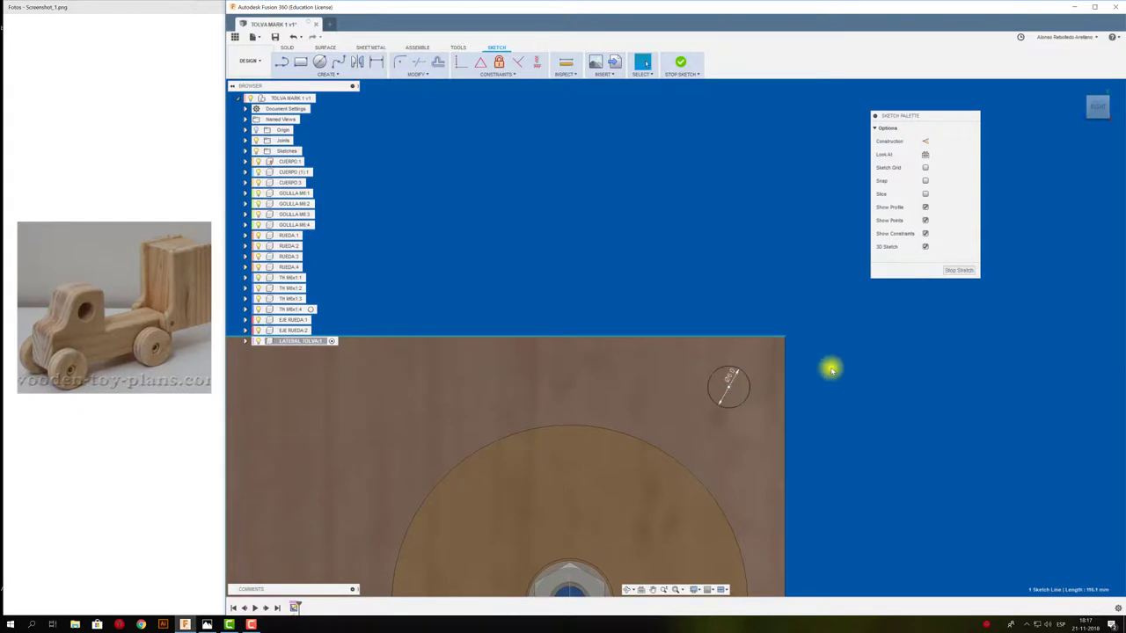
Dimension the circle from the bed's top edge and 8.0 from the right edge.
key(d)
click(746, 373)
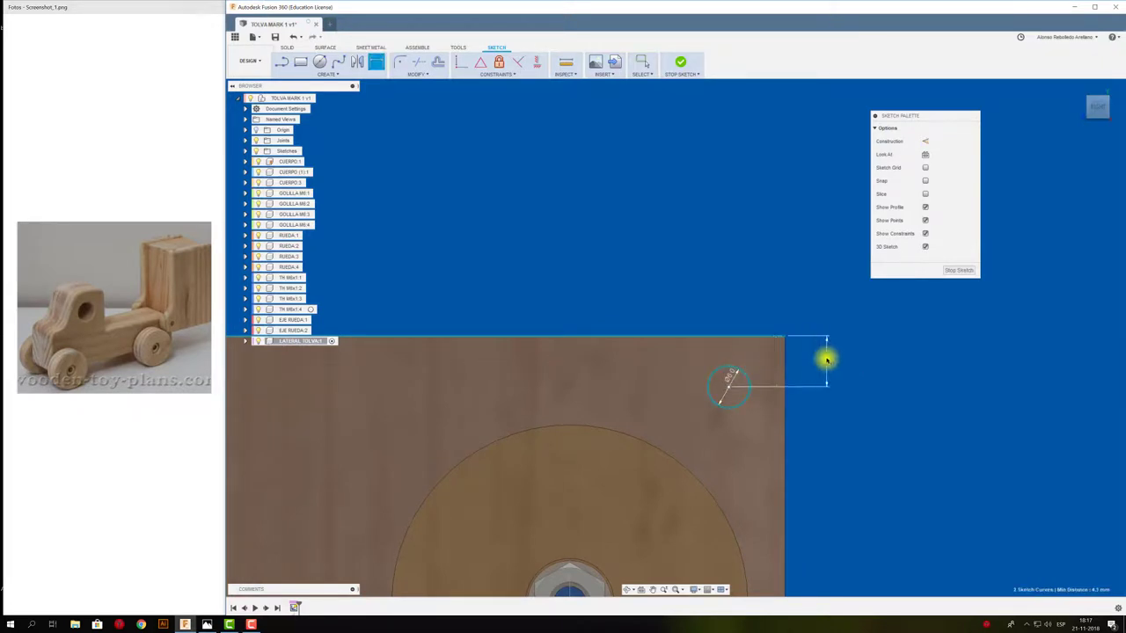
click(827, 359)
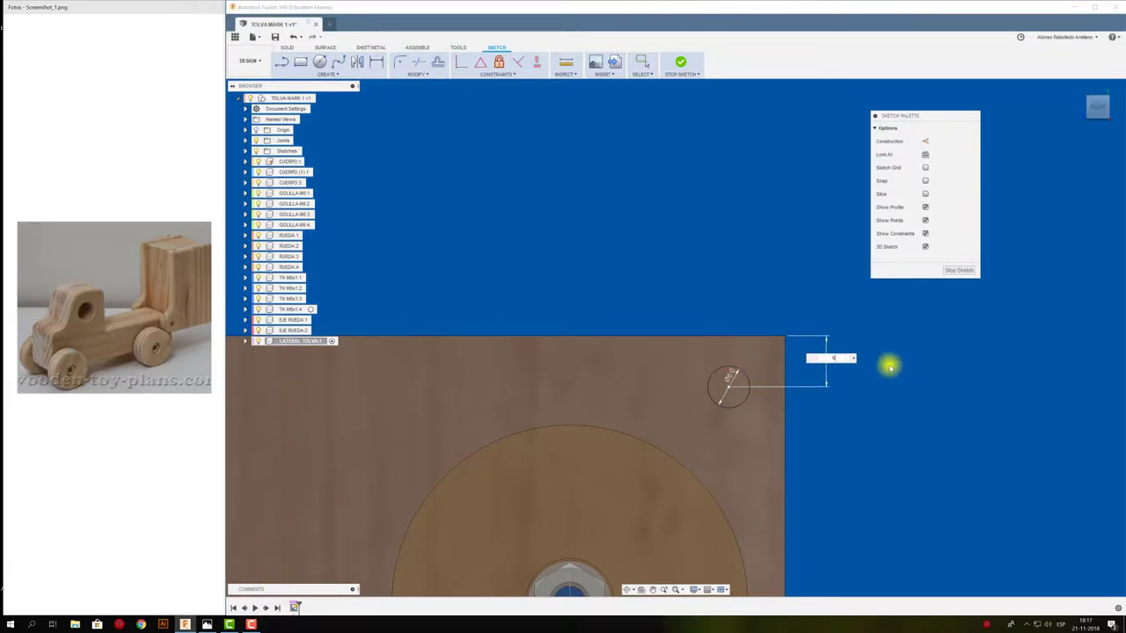
key(Return)
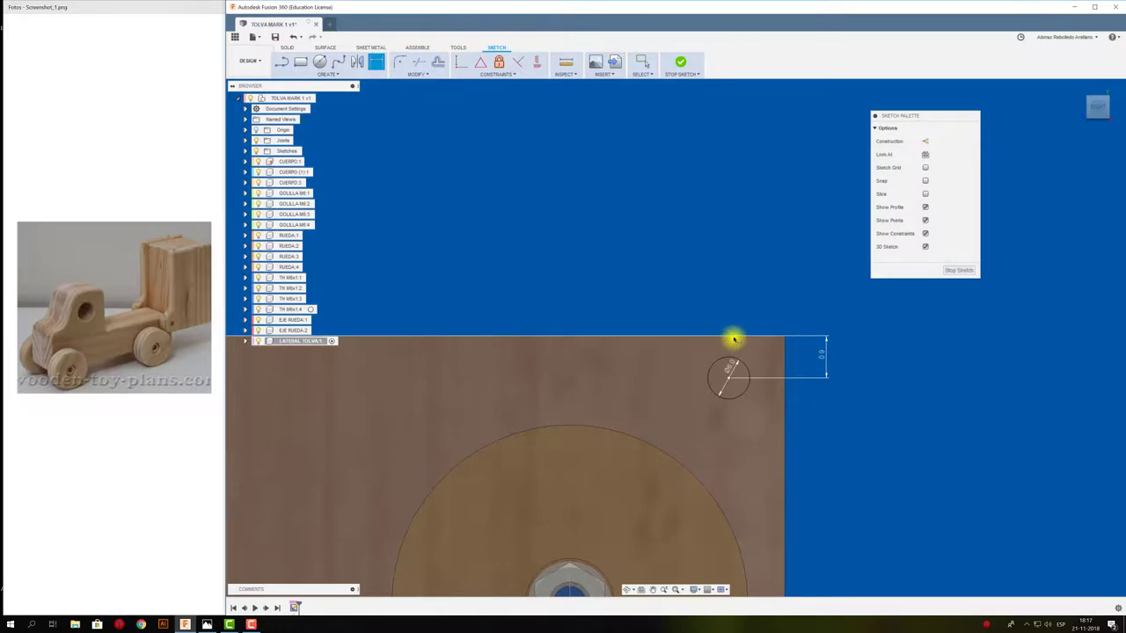
click(745, 388)
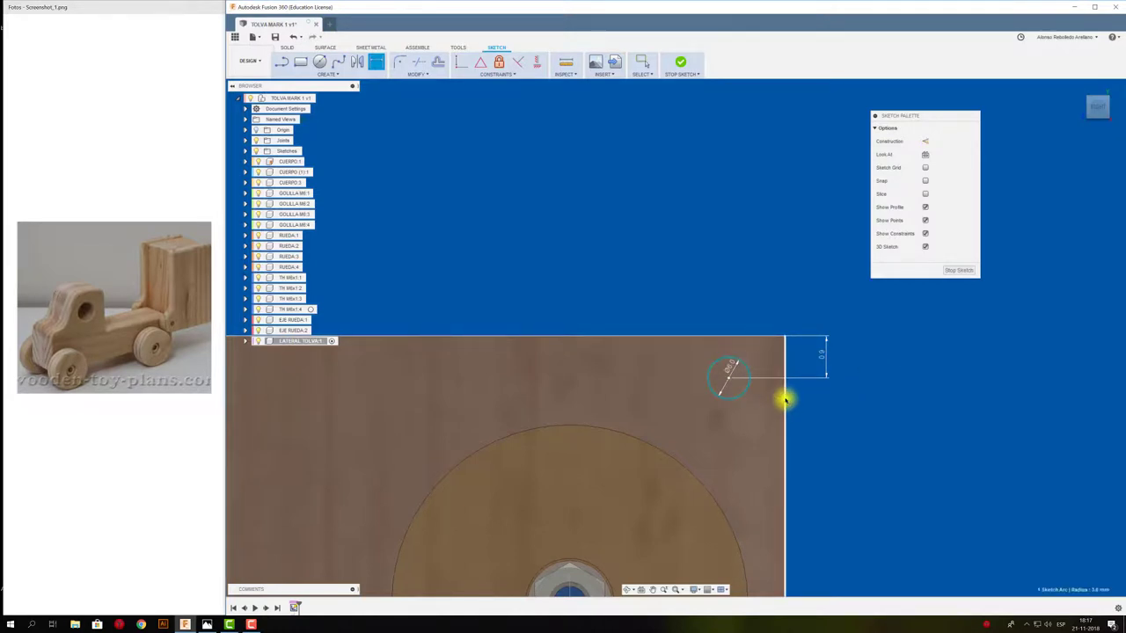
click(785, 400)
click(769, 423)
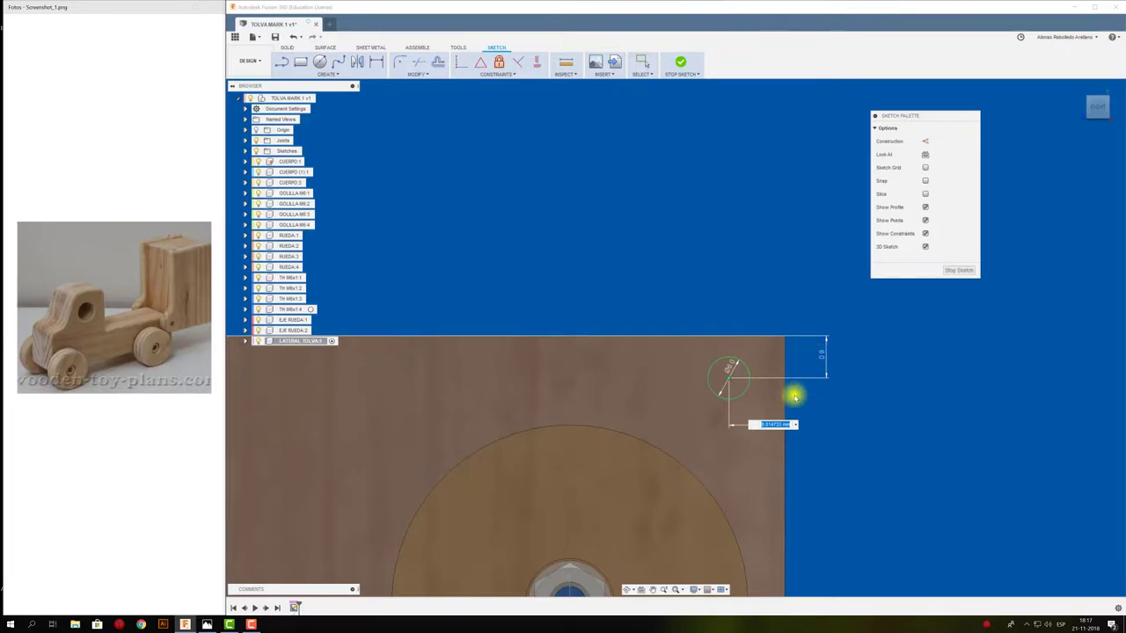
text(8)
key(Return)
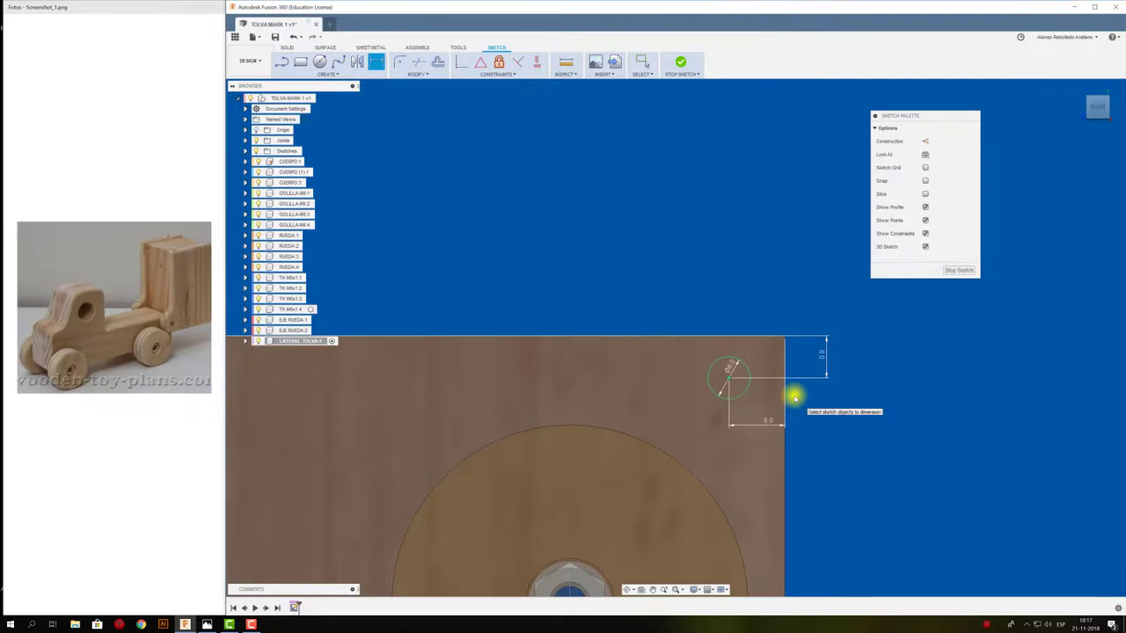
click(824, 357)
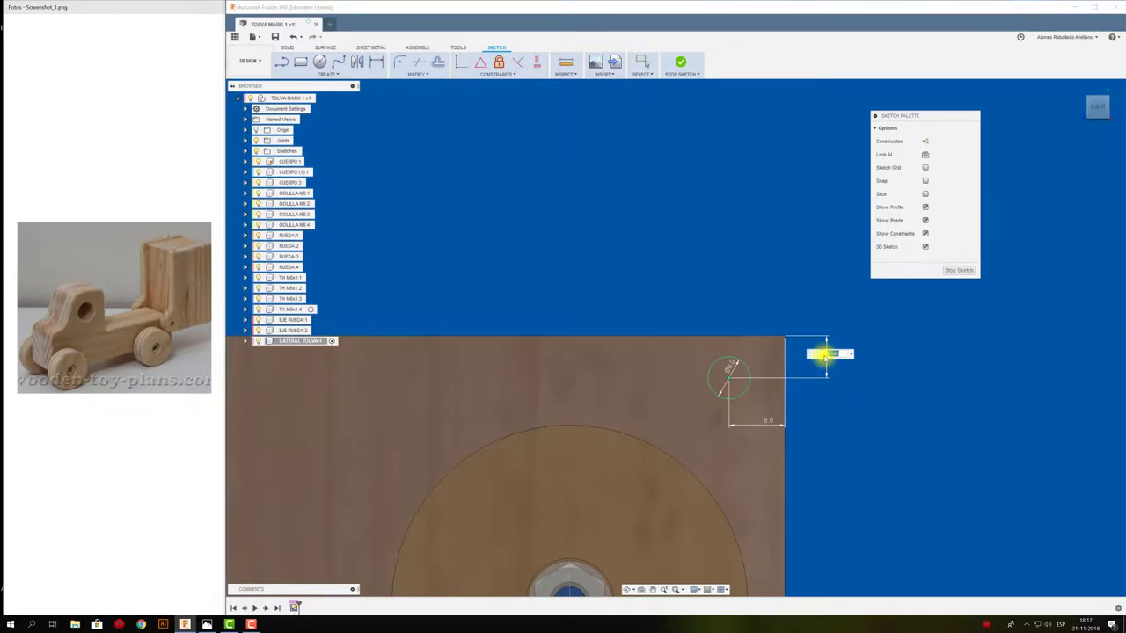
key(Return)
key(Escape)
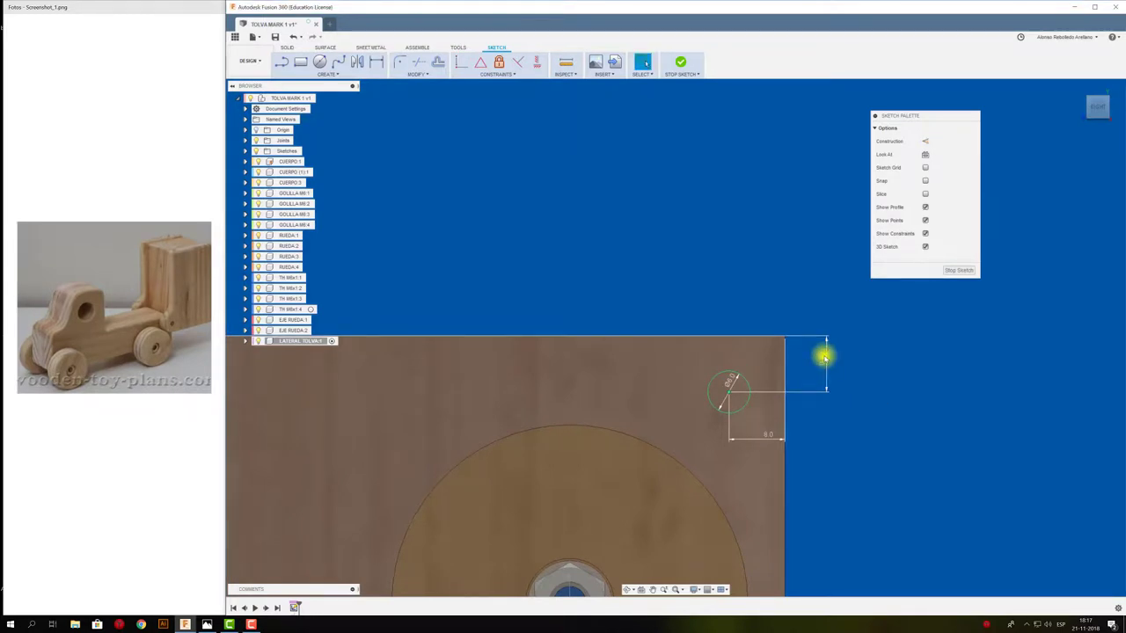
scroll(852, 376, down, 2)
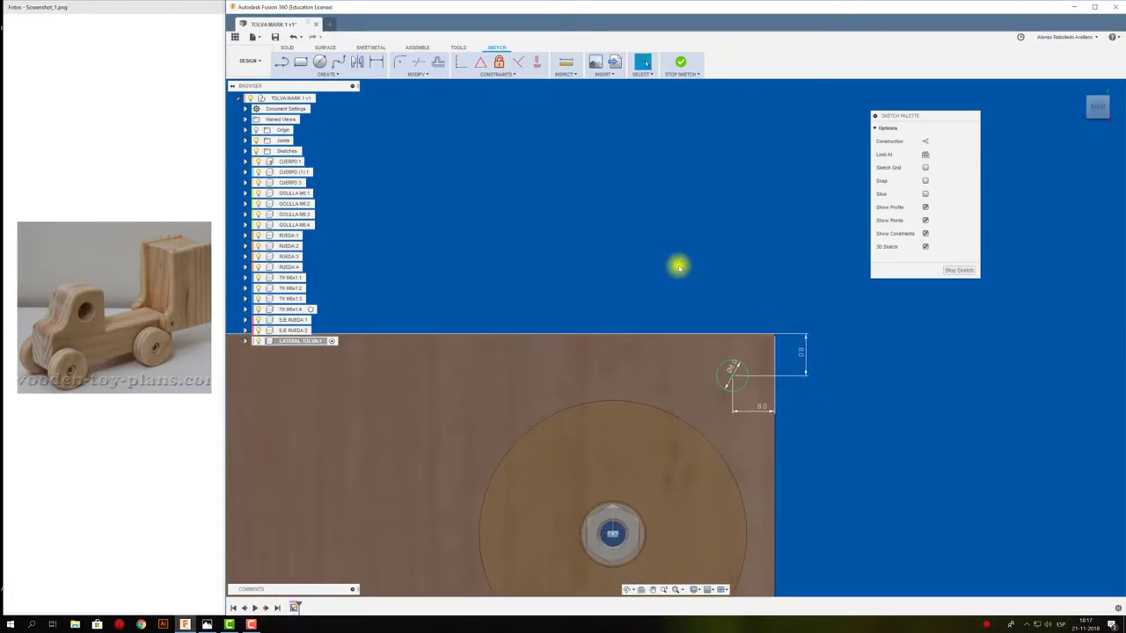
Draw a Ø22 circle concentric with the small circle at the bed's rear corner.
scroll(678, 267, down, 1)
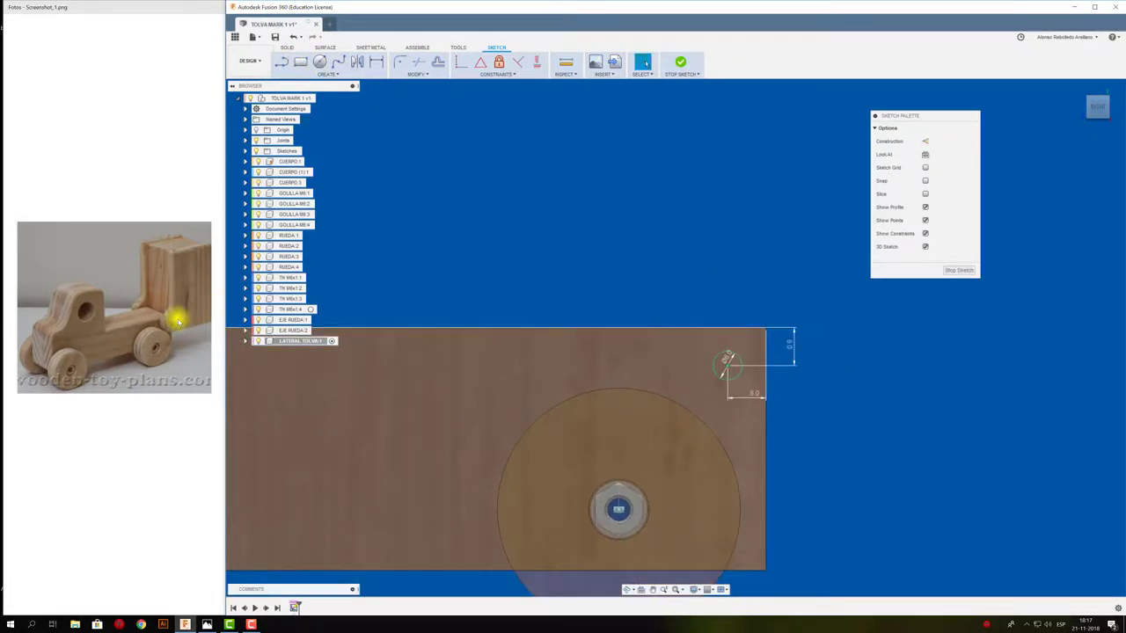
scroll(176, 323, up, 2)
scroll(166, 326, up, 2)
scroll(159, 343, up, 2)
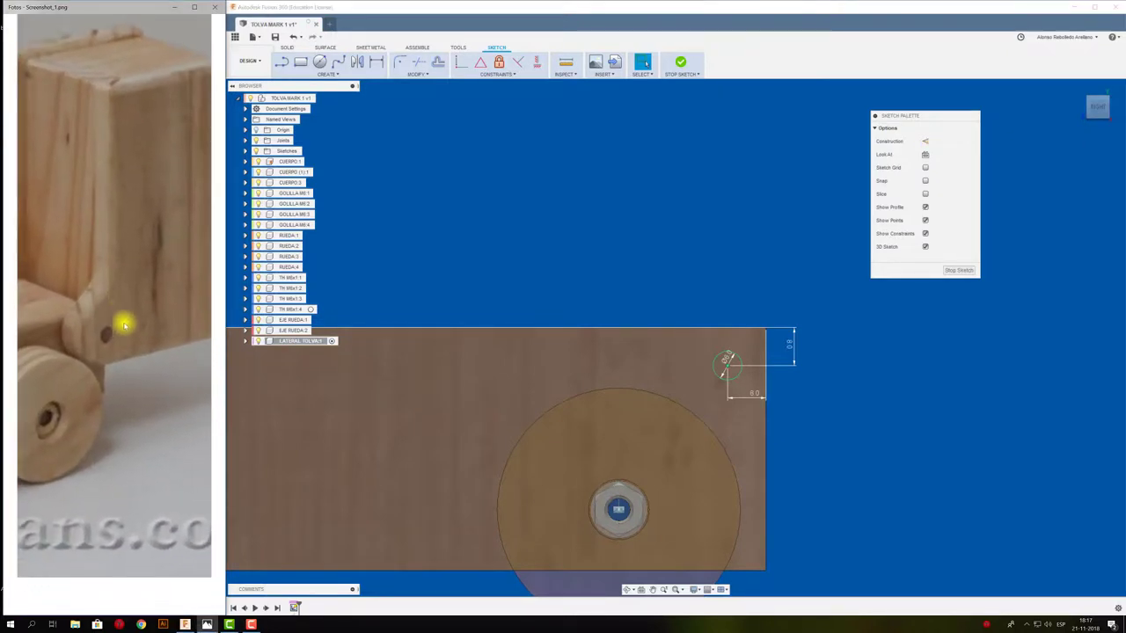
scroll(125, 326, down, 5)
click(319, 60)
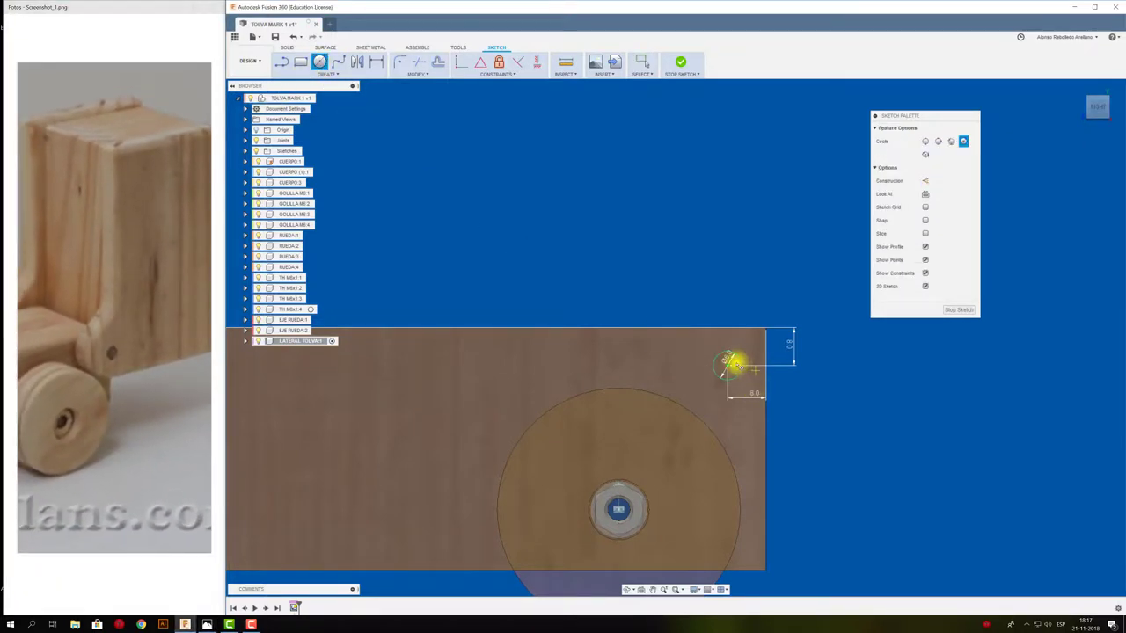
click(729, 368)
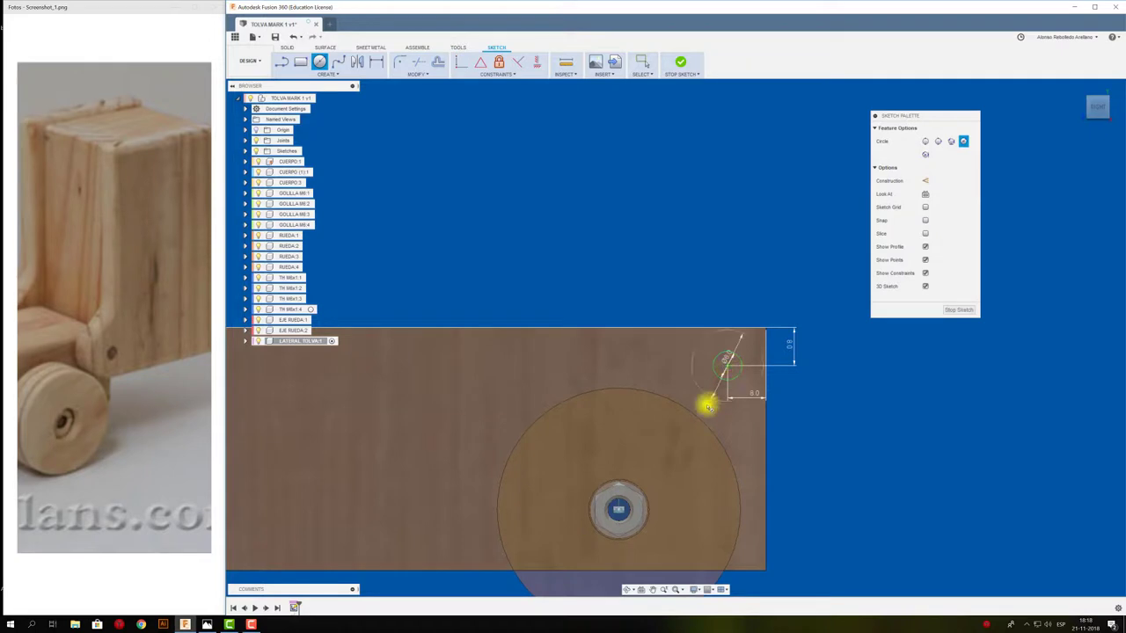
scroll(695, 412, up, 3)
scroll(695, 413, up, 2)
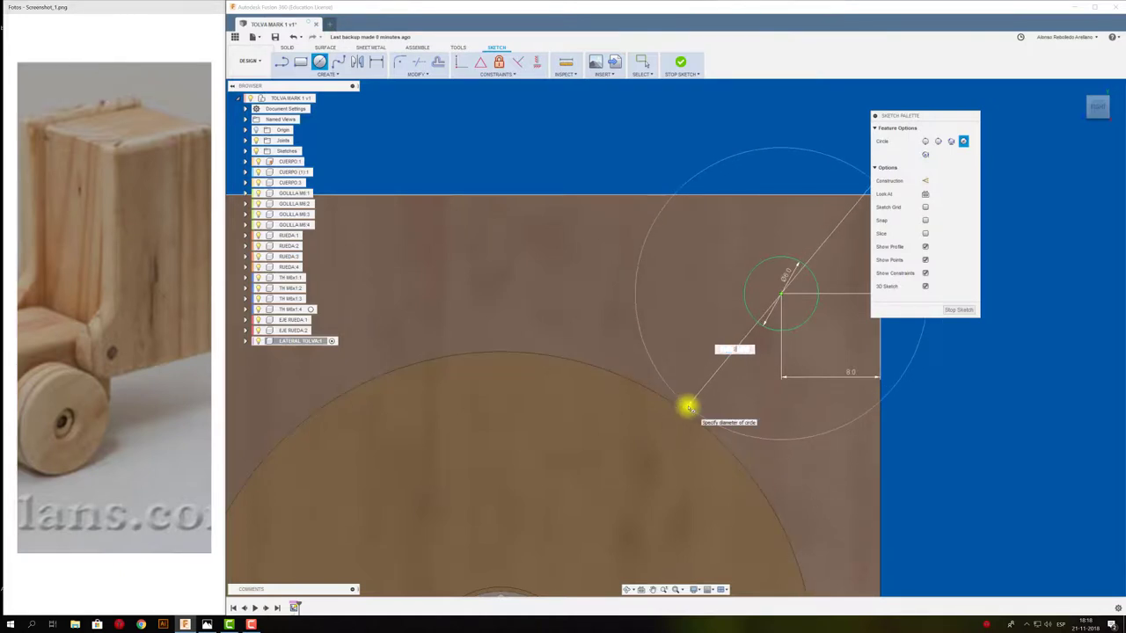
text(22)
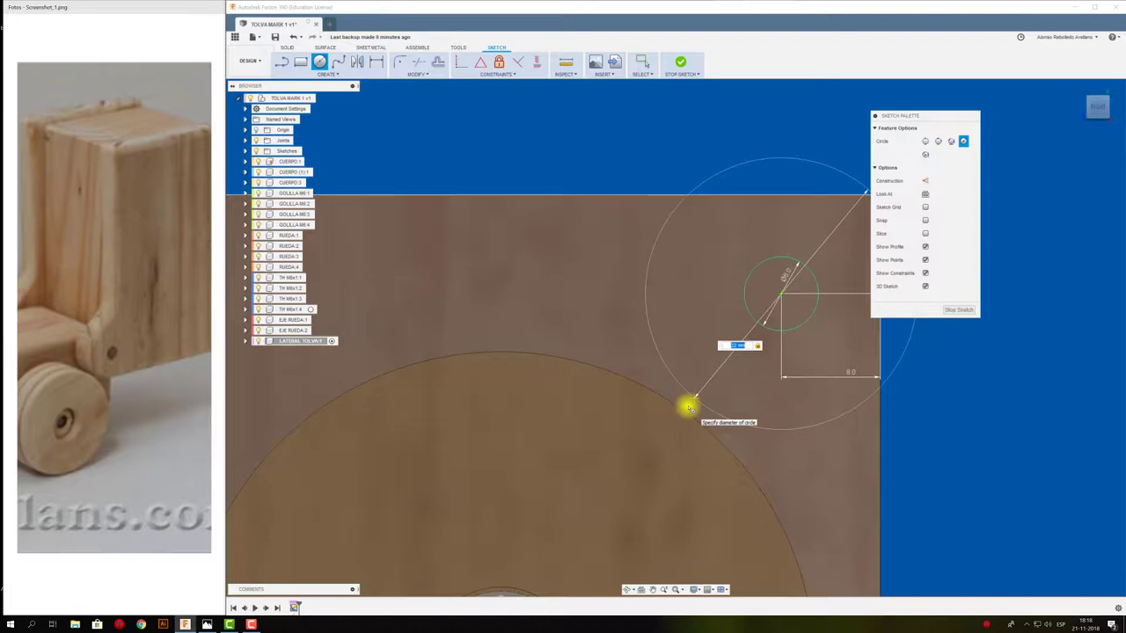
key(Return)
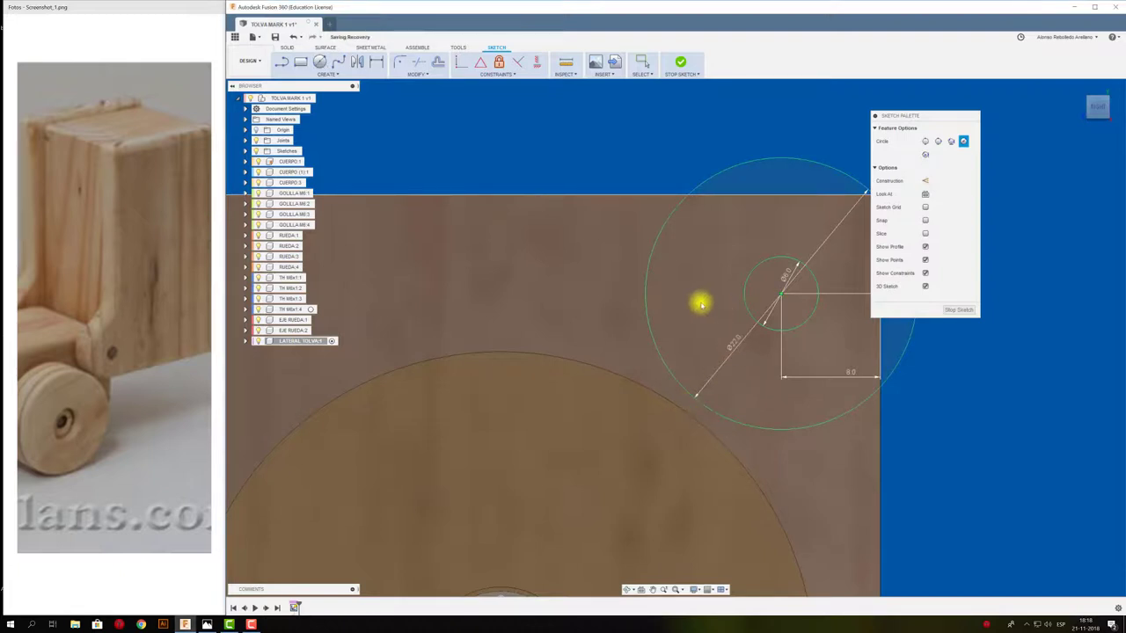
key(Escape)
scroll(698, 303, down, 3)
scroll(730, 297, down, 1)
scroll(794, 344, down, 1)
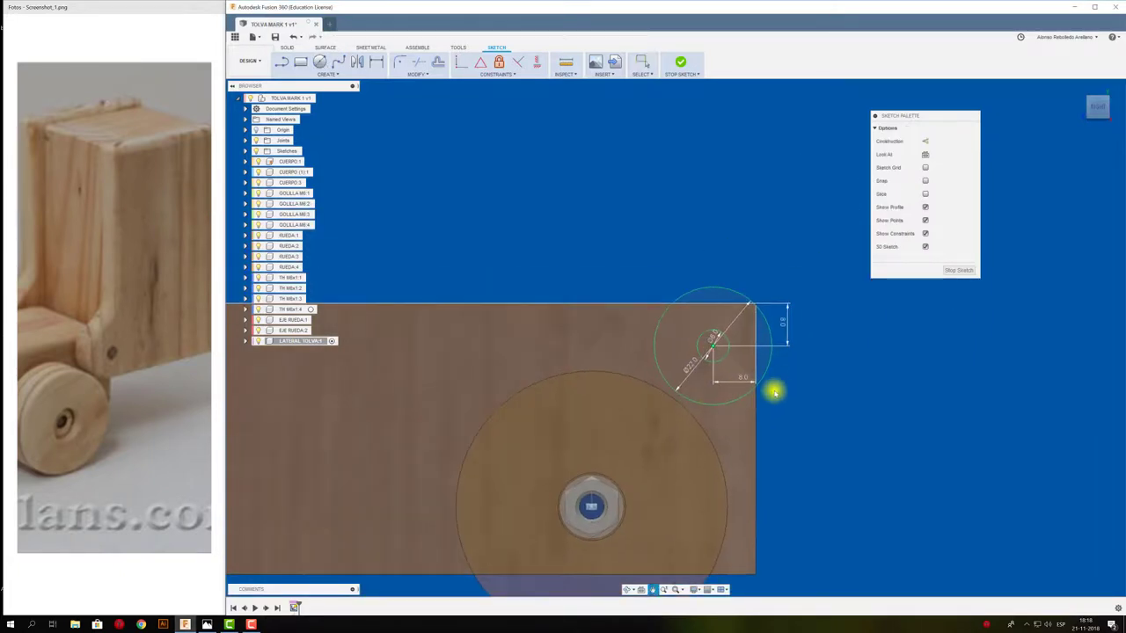
scroll(774, 390, down, 1)
scroll(789, 370, down, 1)
middle_drag(795, 298, 792, 320)
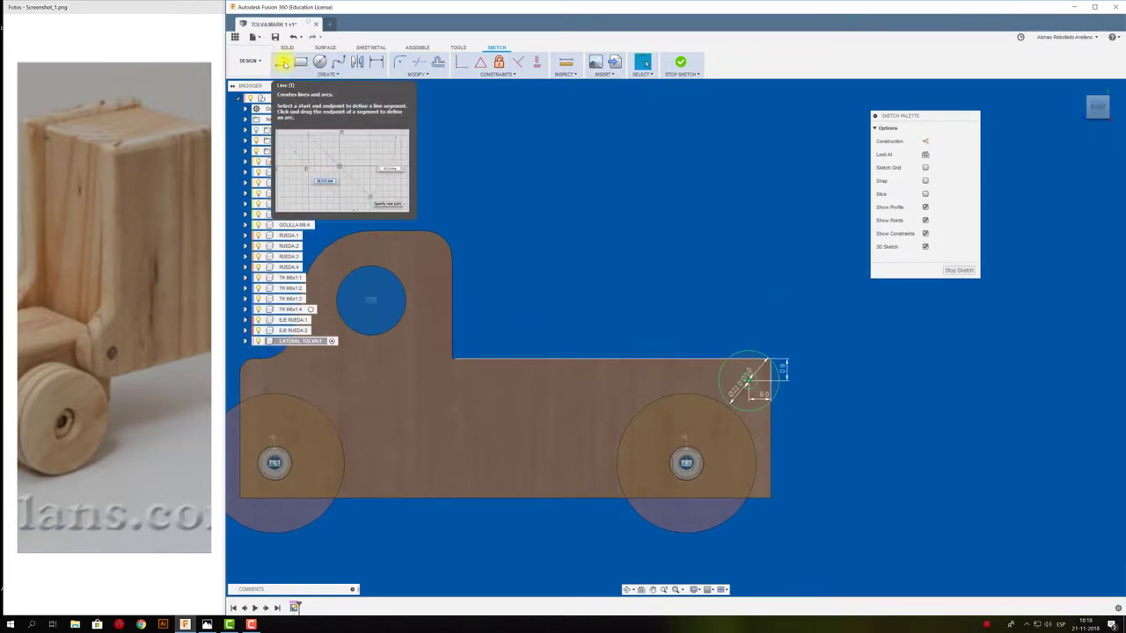
Abandon a rectangle at the bed corner and start a line at the corner circles' centre.
click(300, 62)
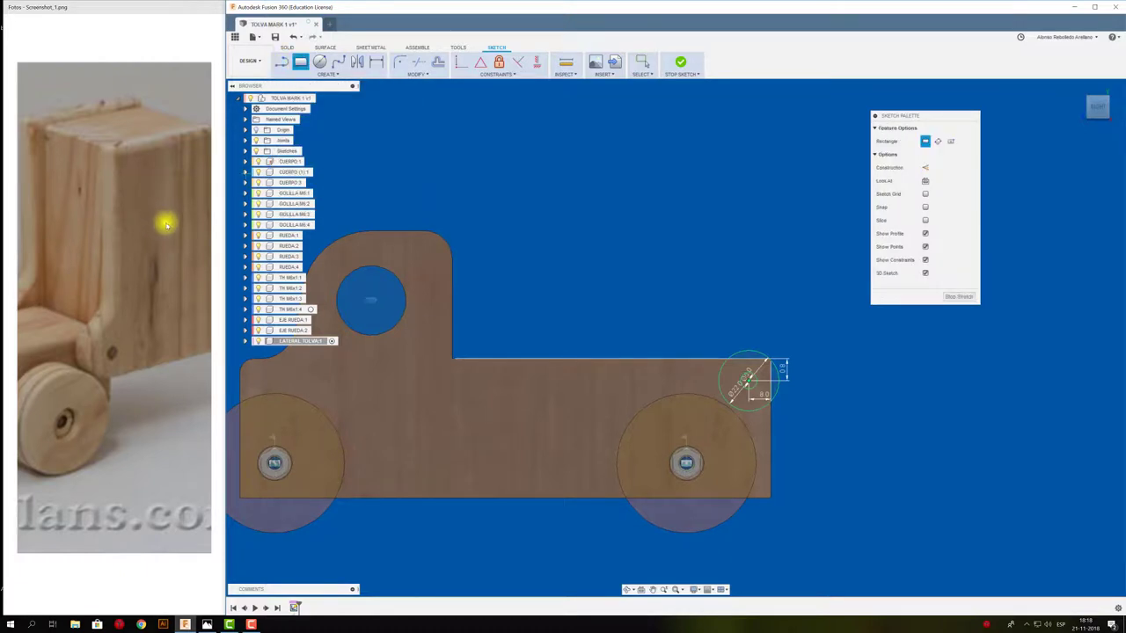
scroll(172, 238, down, 3)
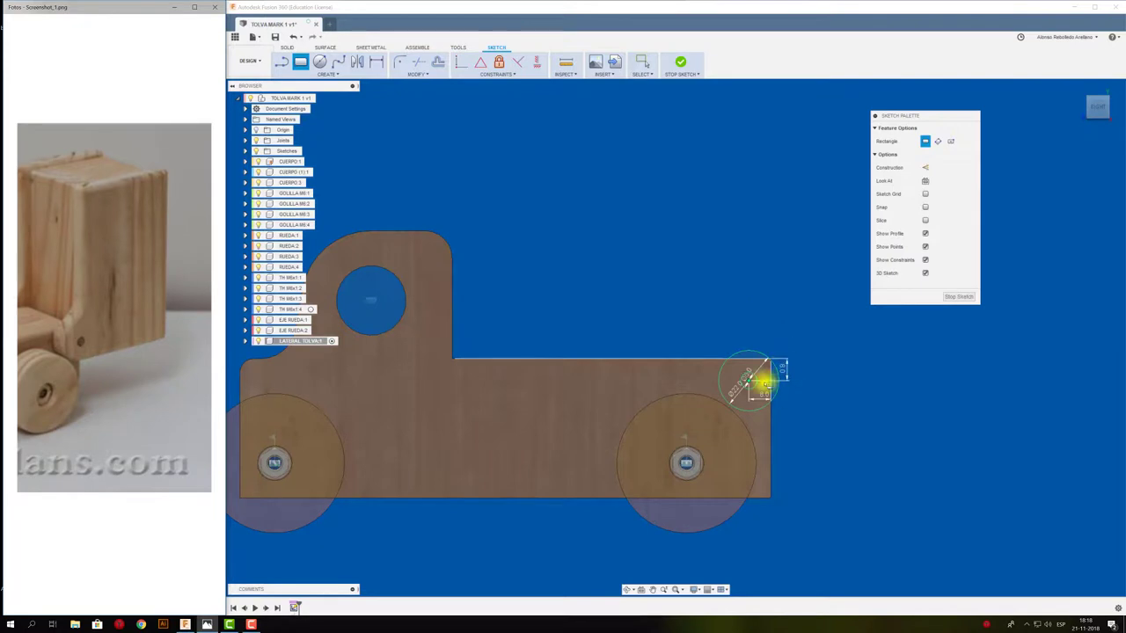
click(782, 379)
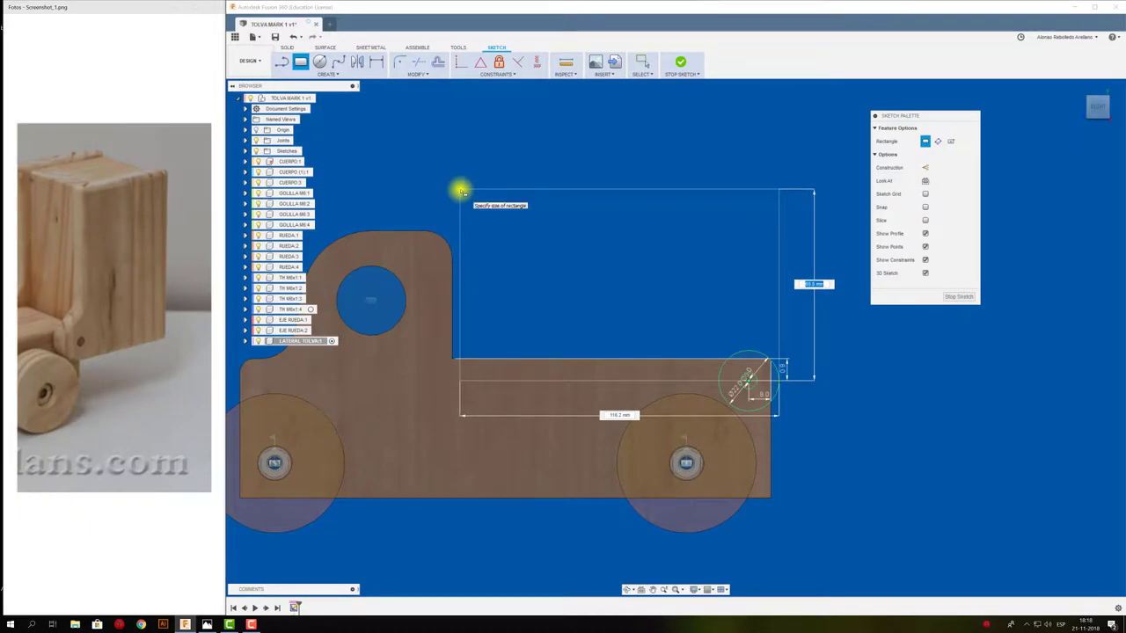
key(Escape)
scroll(779, 378, up, 2)
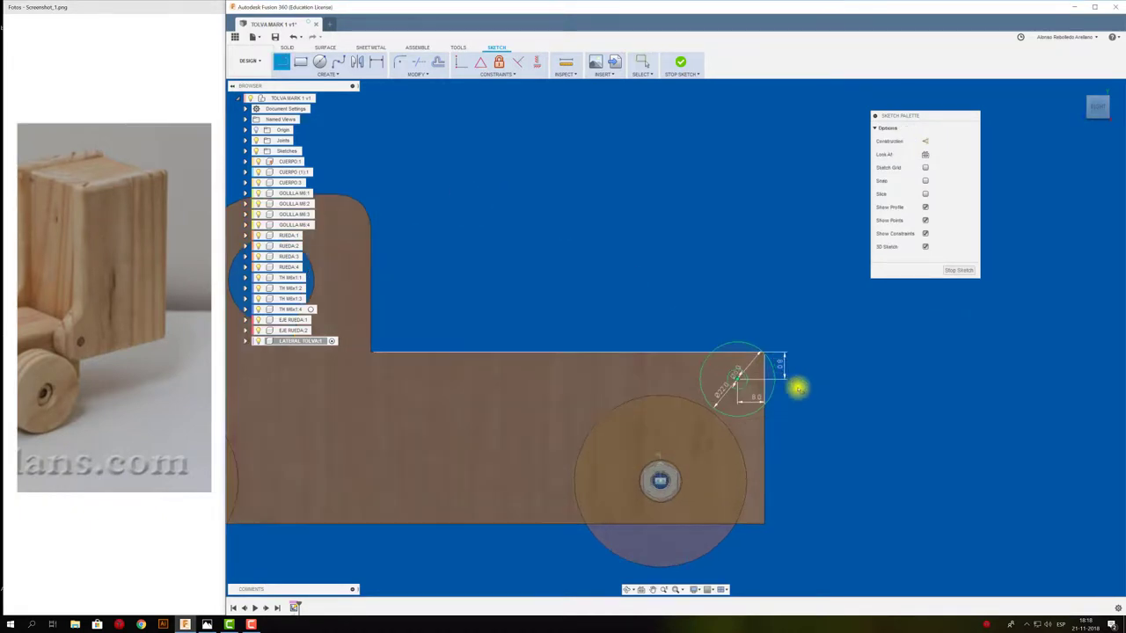
scroll(774, 376, up, 1)
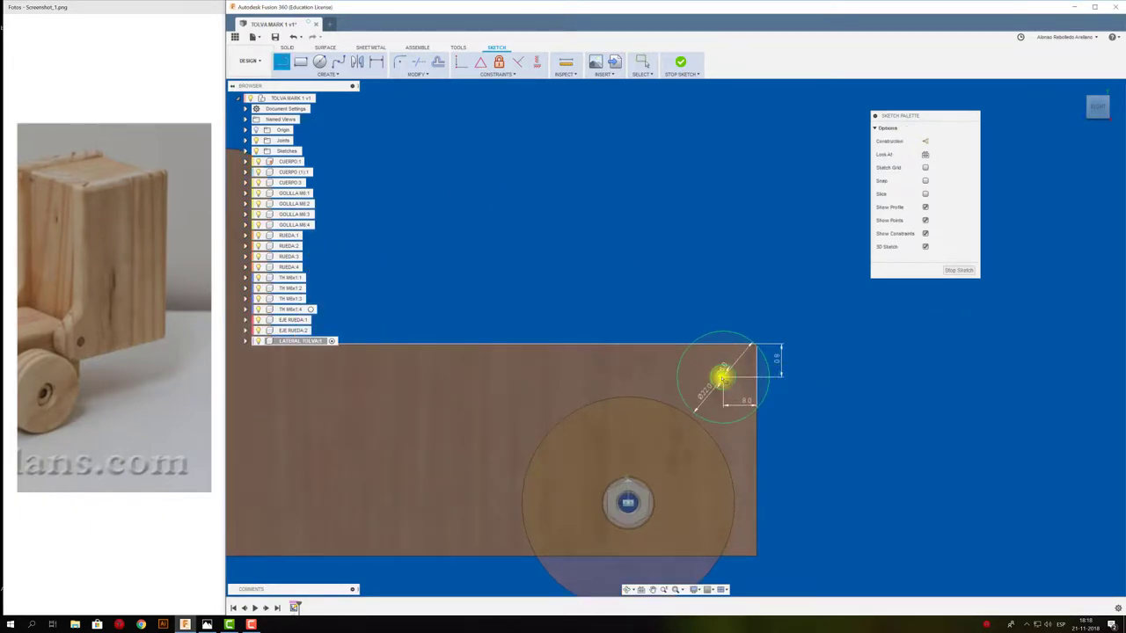
click(771, 378)
scroll(754, 296, down, 2)
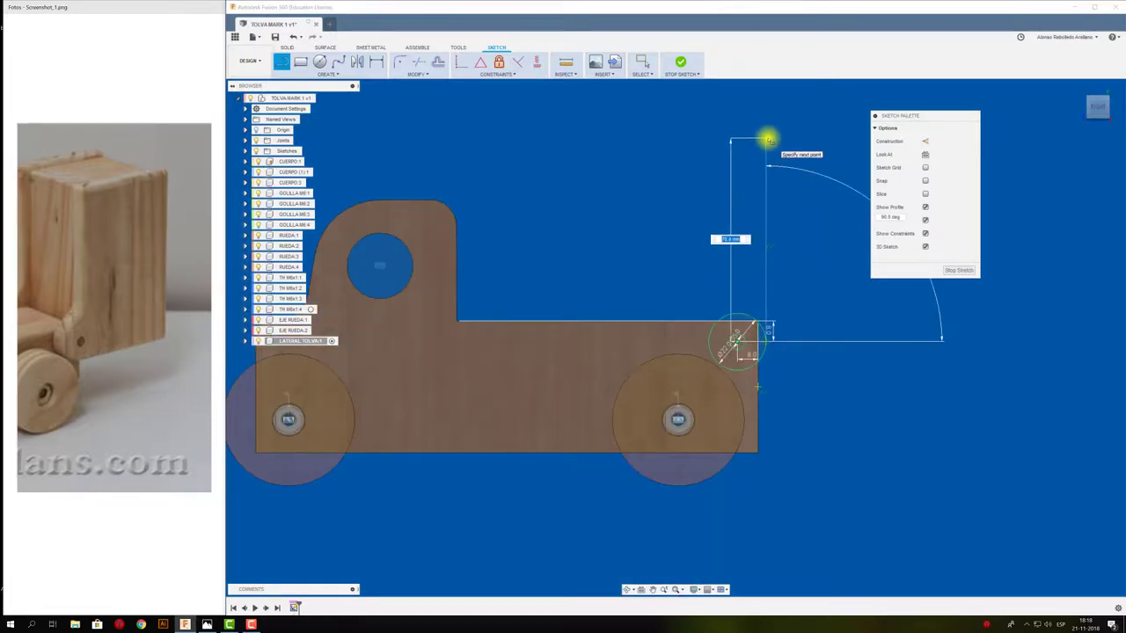
Finish the vertical line upward and dimension it 76.2 (3 in) long.
click(768, 139)
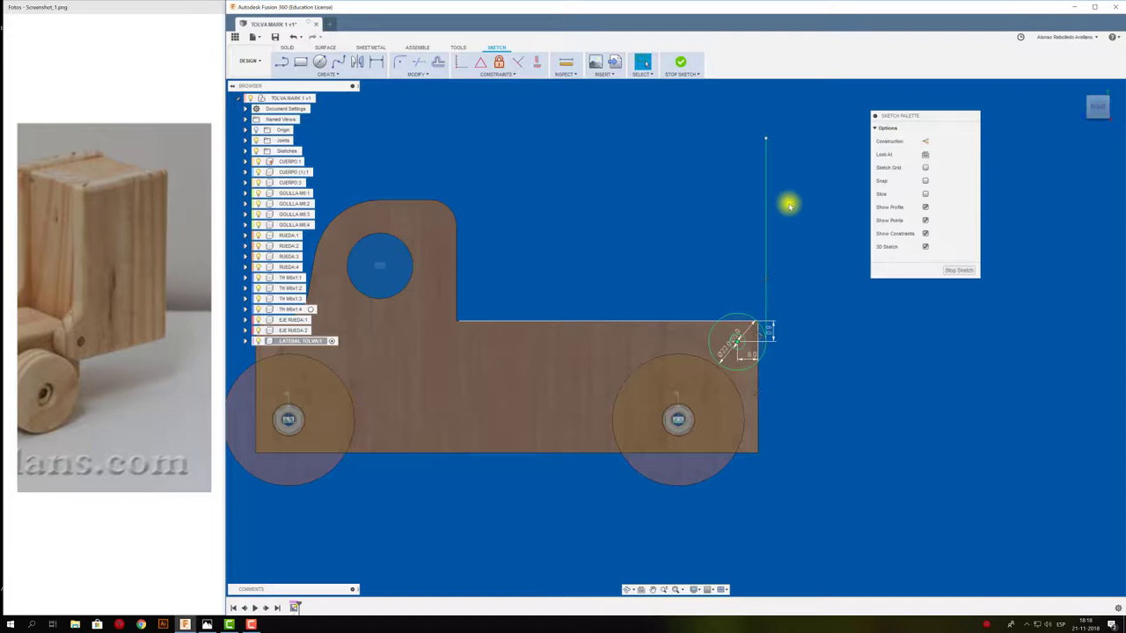
key(d)
click(766, 247)
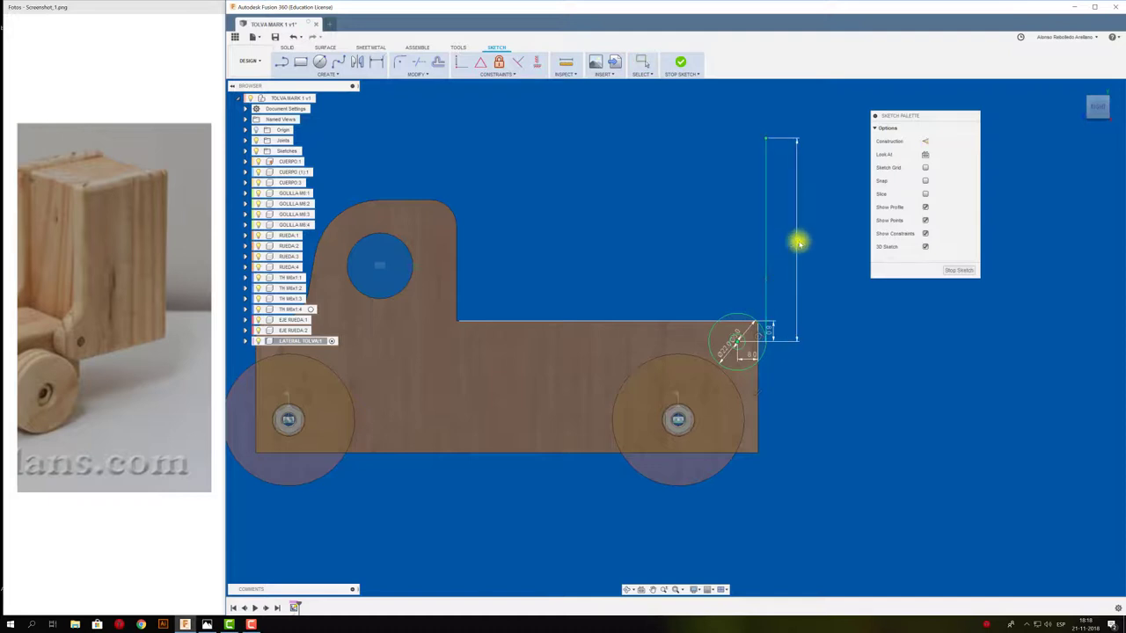
click(799, 241)
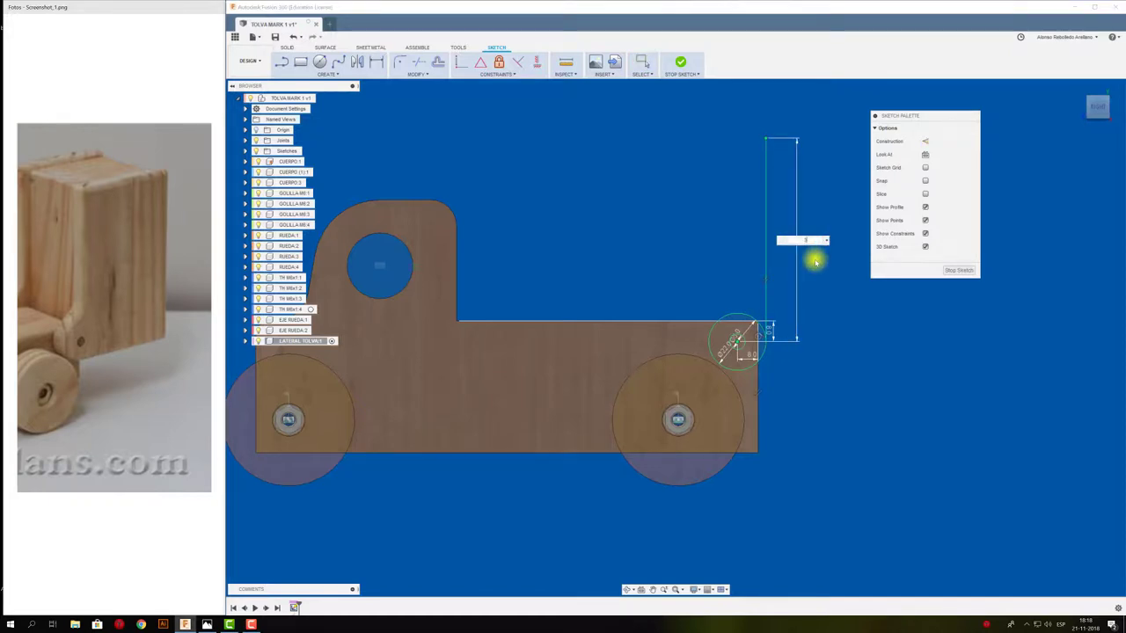
text(n)
key(Return)
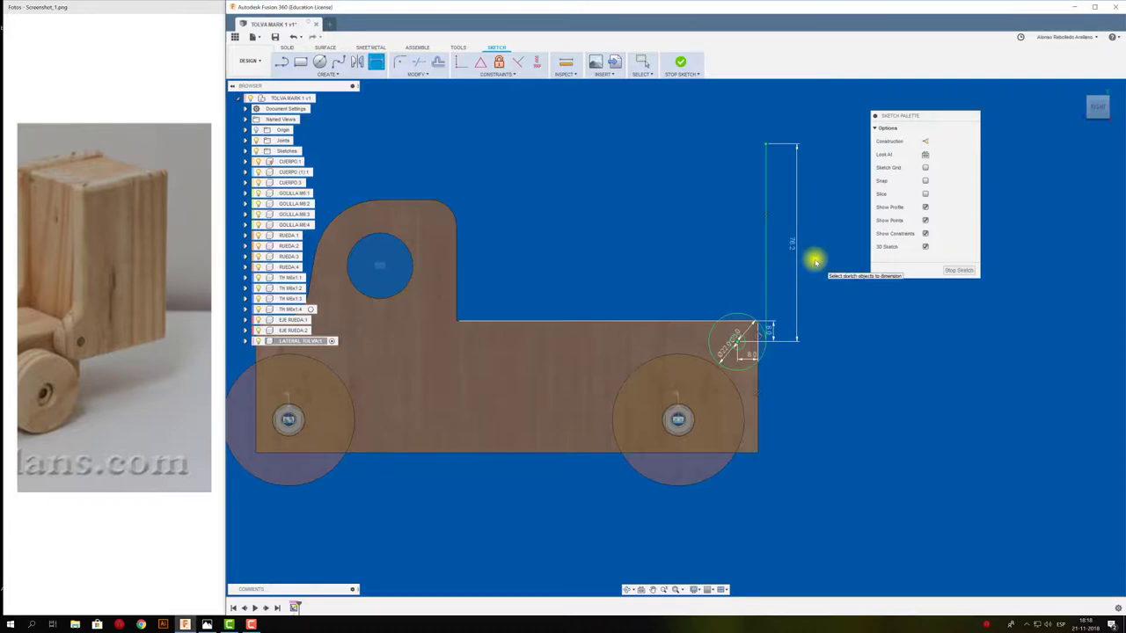
Draw a 101.6 (4 in) top line leftward at 180° from the vertical line's top.
key(l)
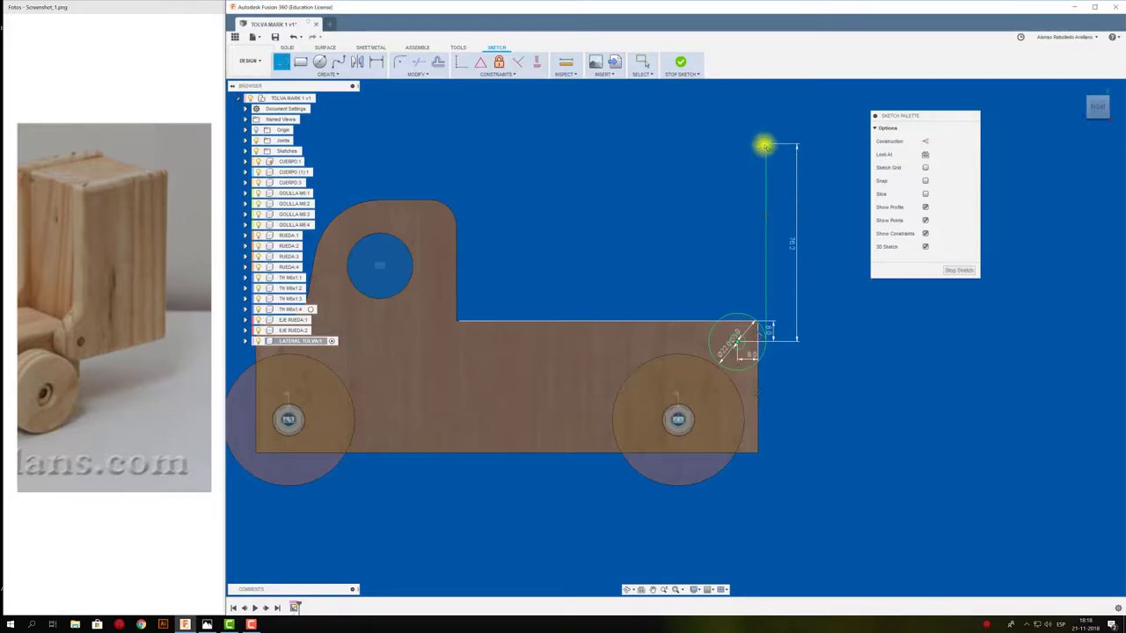
click(766, 143)
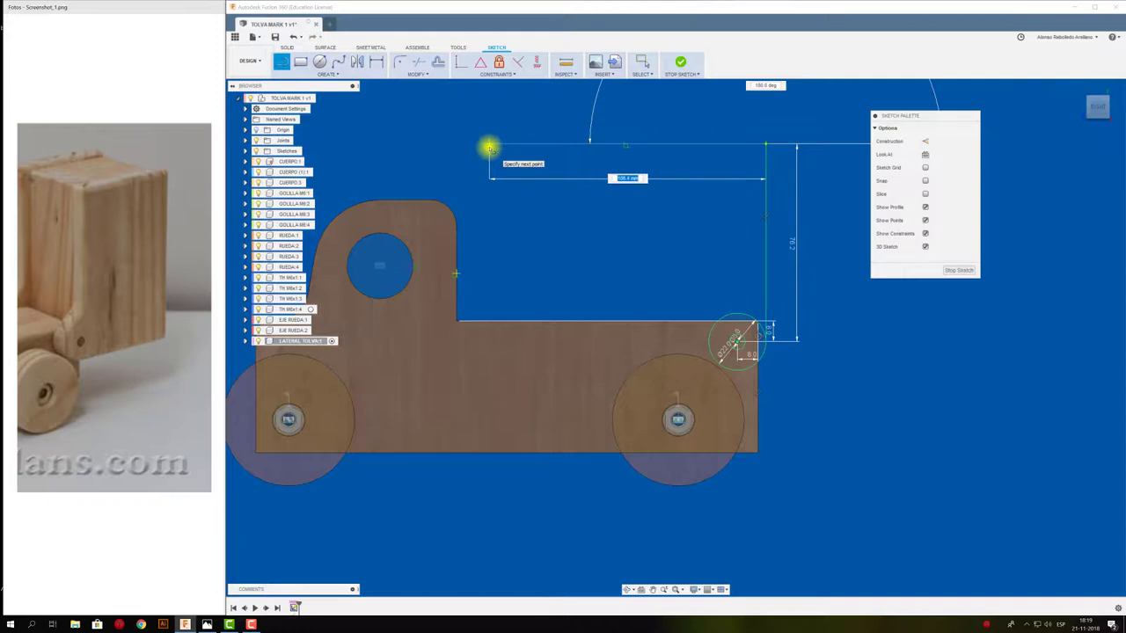
text(4)
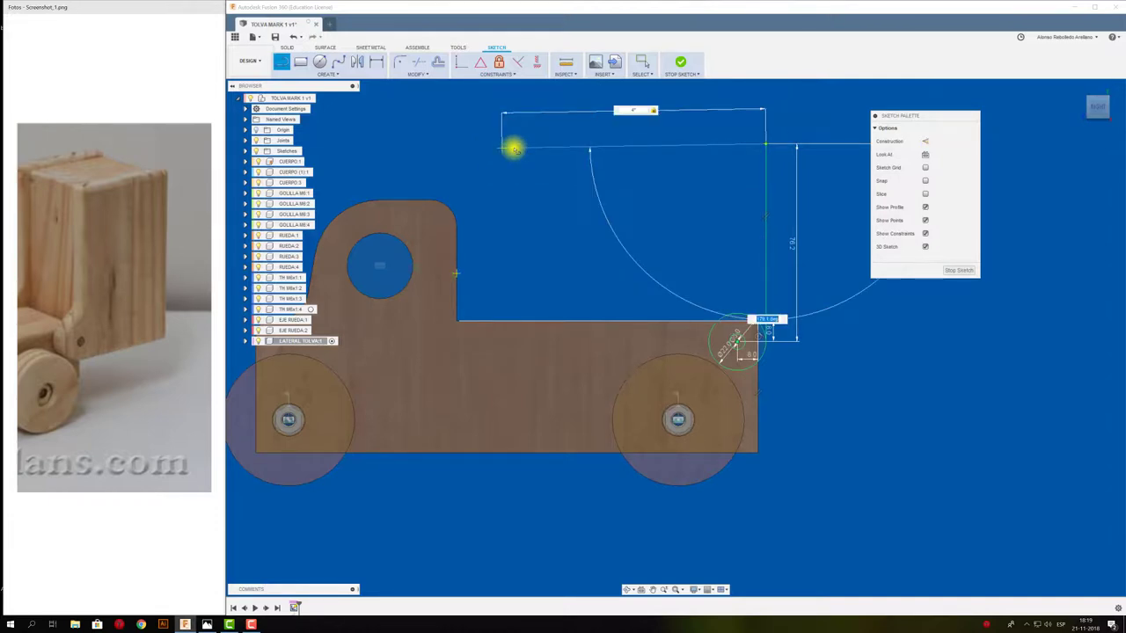
key(Escape)
key(l)
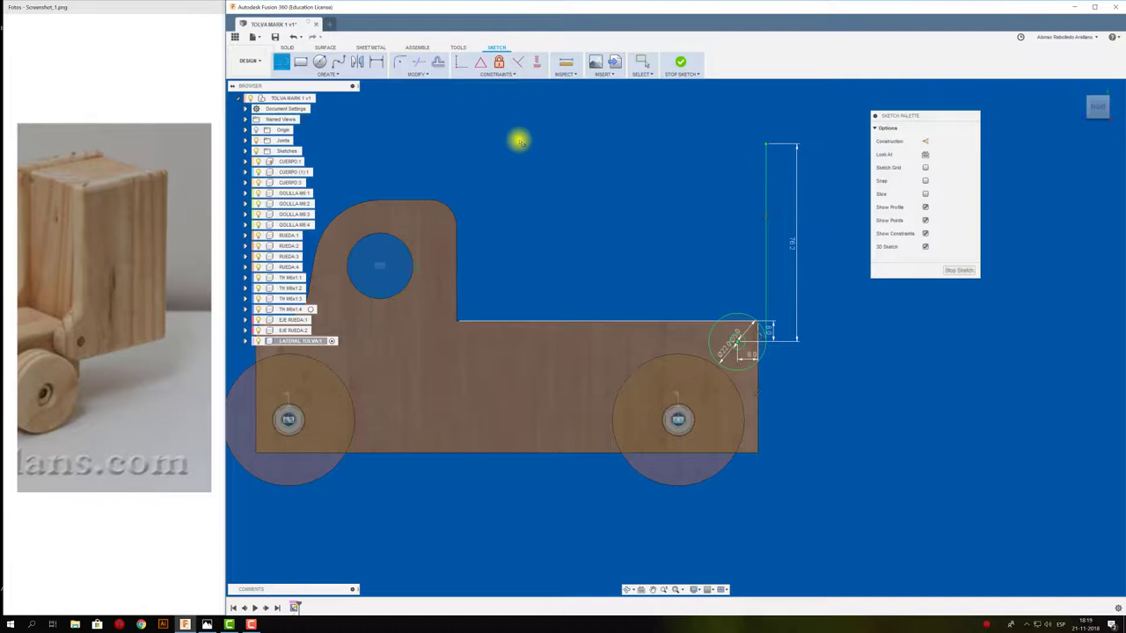
click(766, 144)
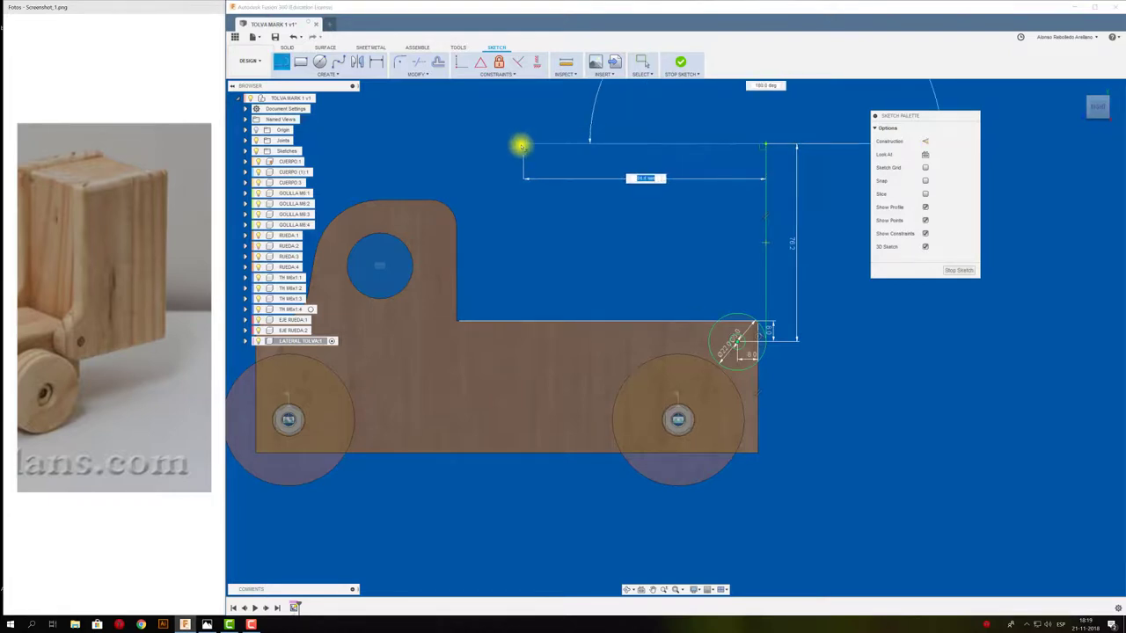
text(51)
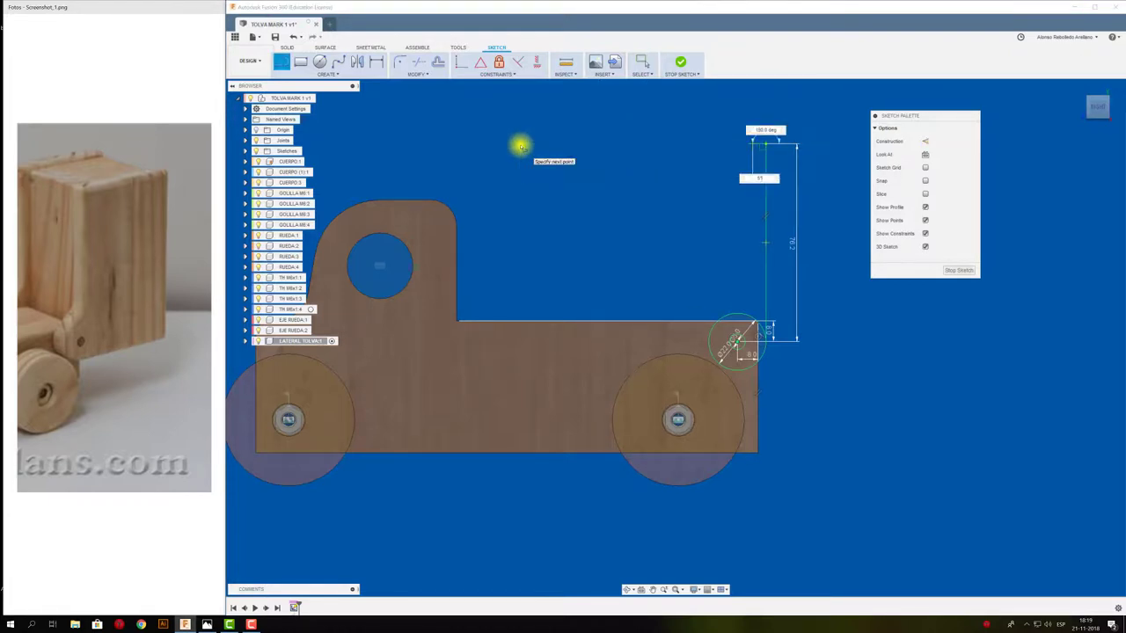
text(")
key(BackSpace)
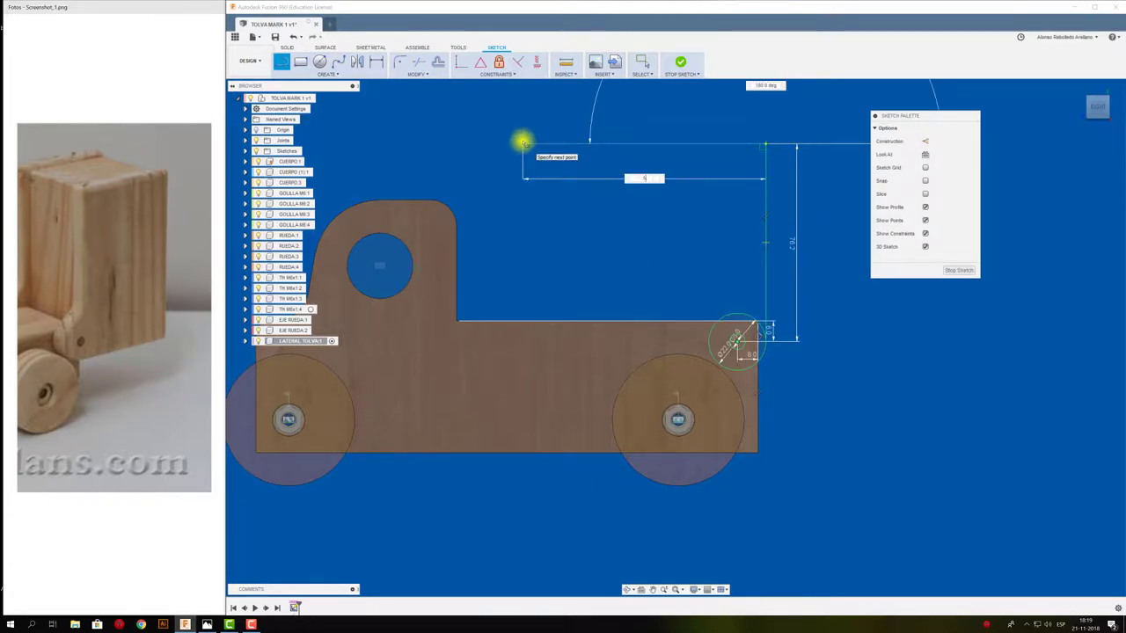
text(5")
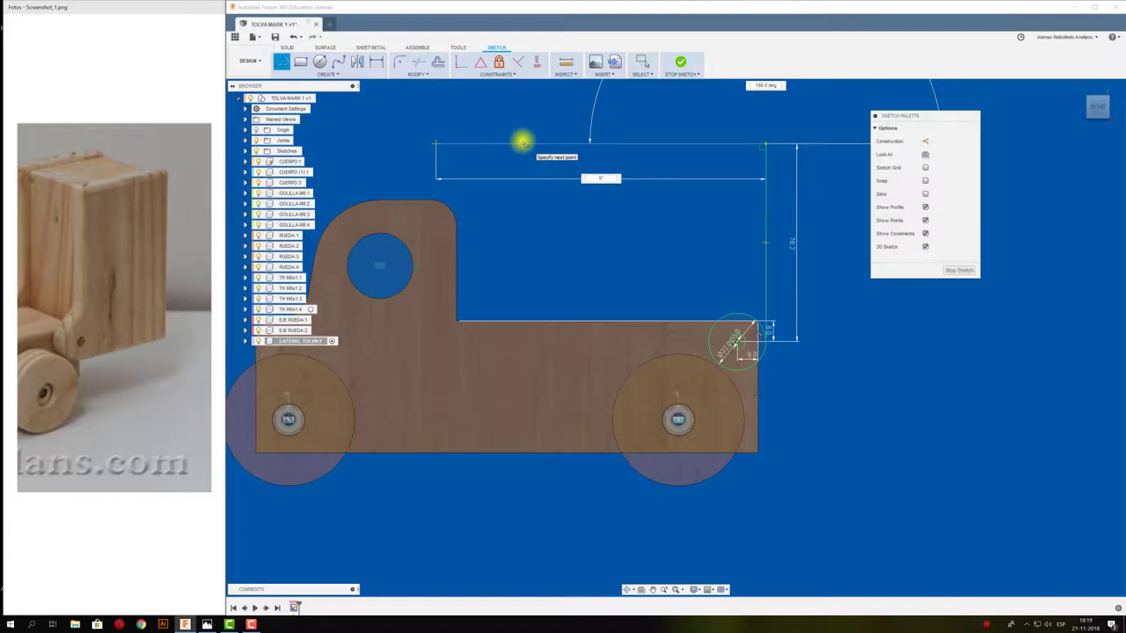
key(BackSpace)
text(4)
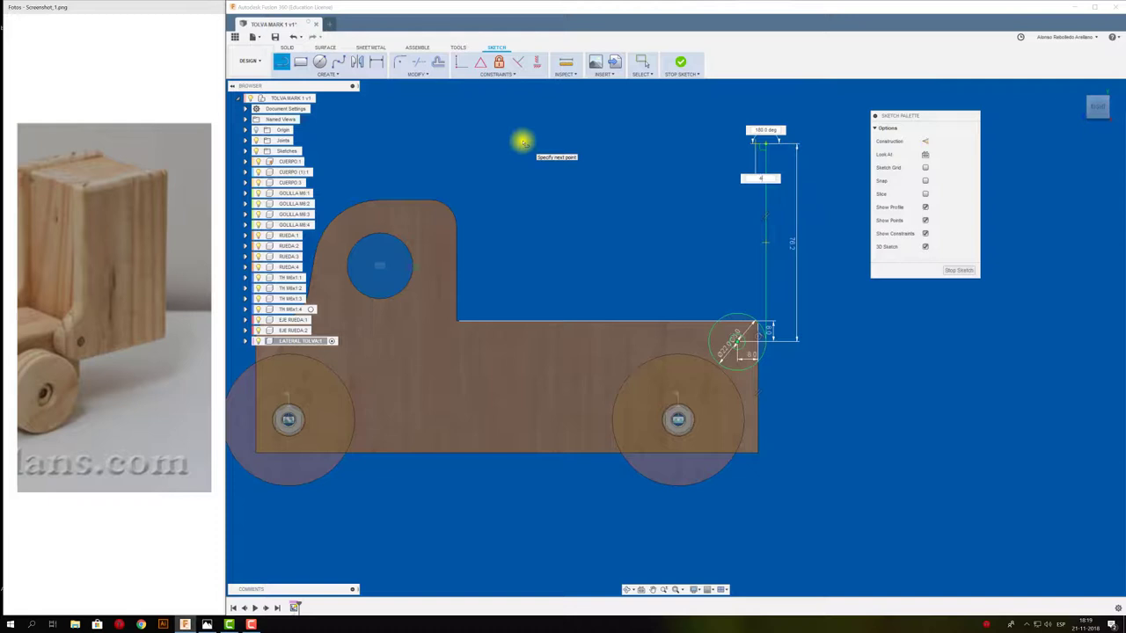
text(")
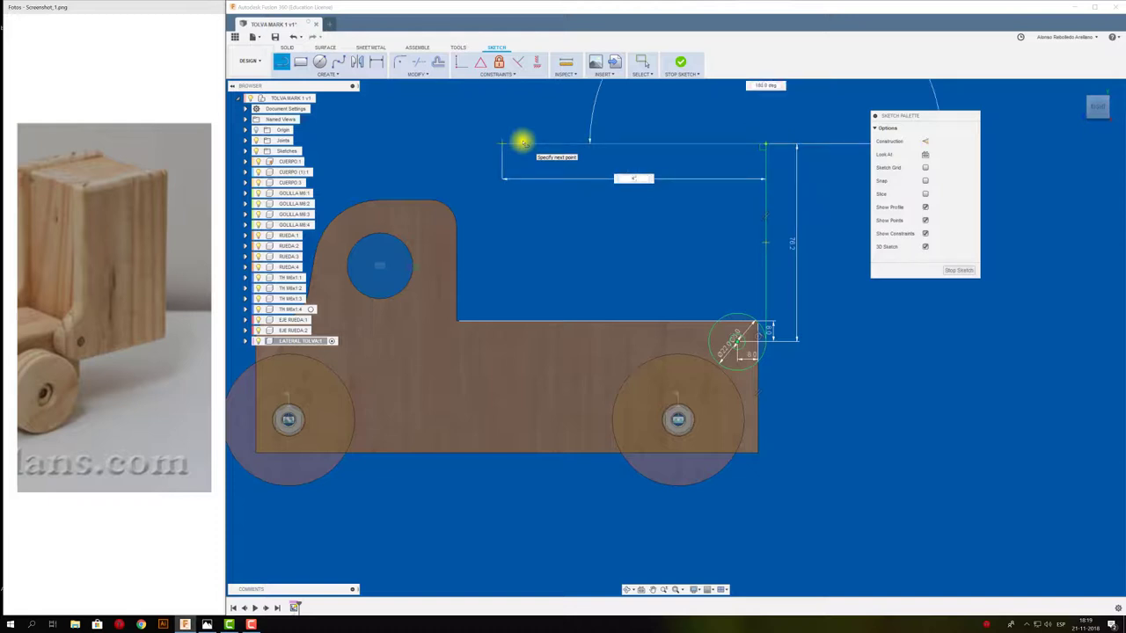
key(Tab)
key(Return)
key(Escape)
Draw a vertical line down from the top line's left end to close the outline.
scroll(533, 197, down, 3)
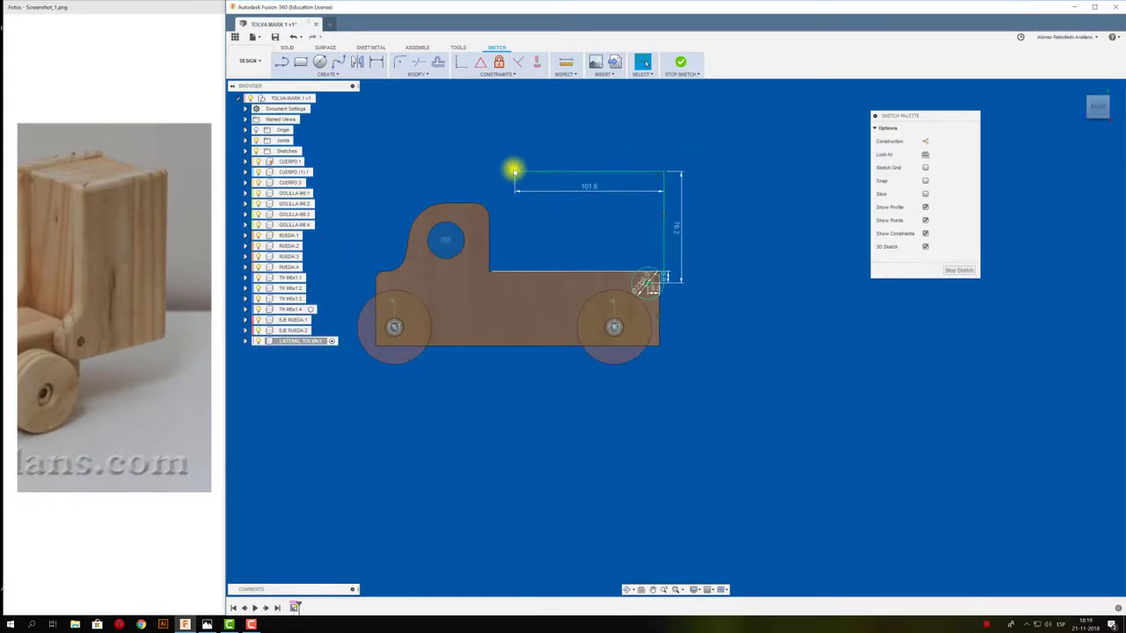
middle_drag(523, 261, 586, 246)
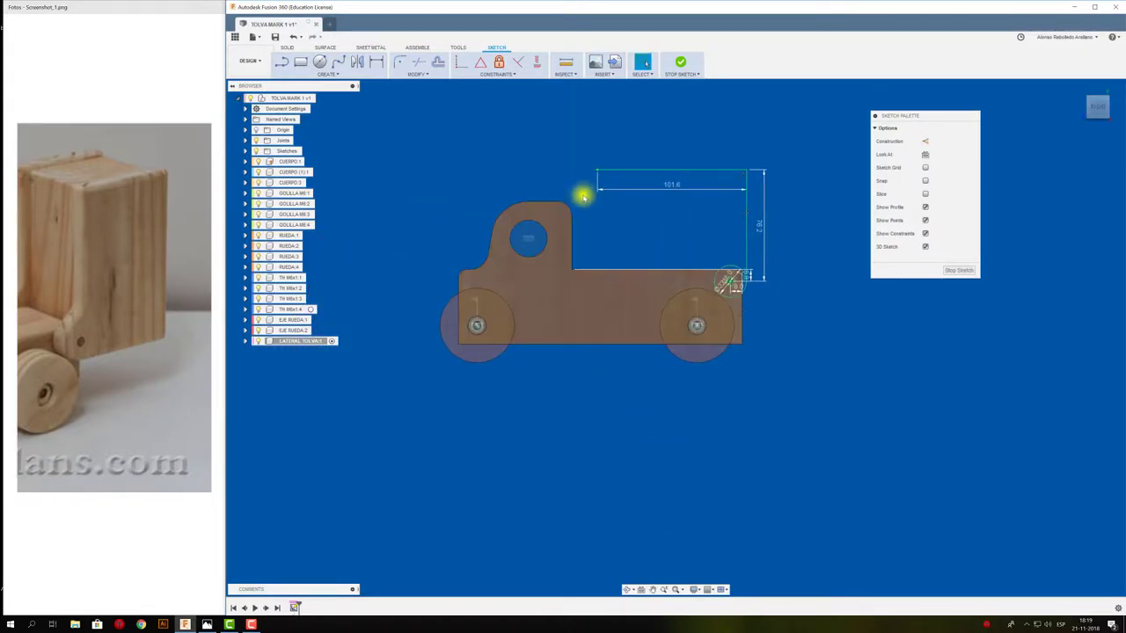
scroll(595, 231, up, 1)
scroll(595, 230, up, 1)
scroll(595, 230, up, 1)
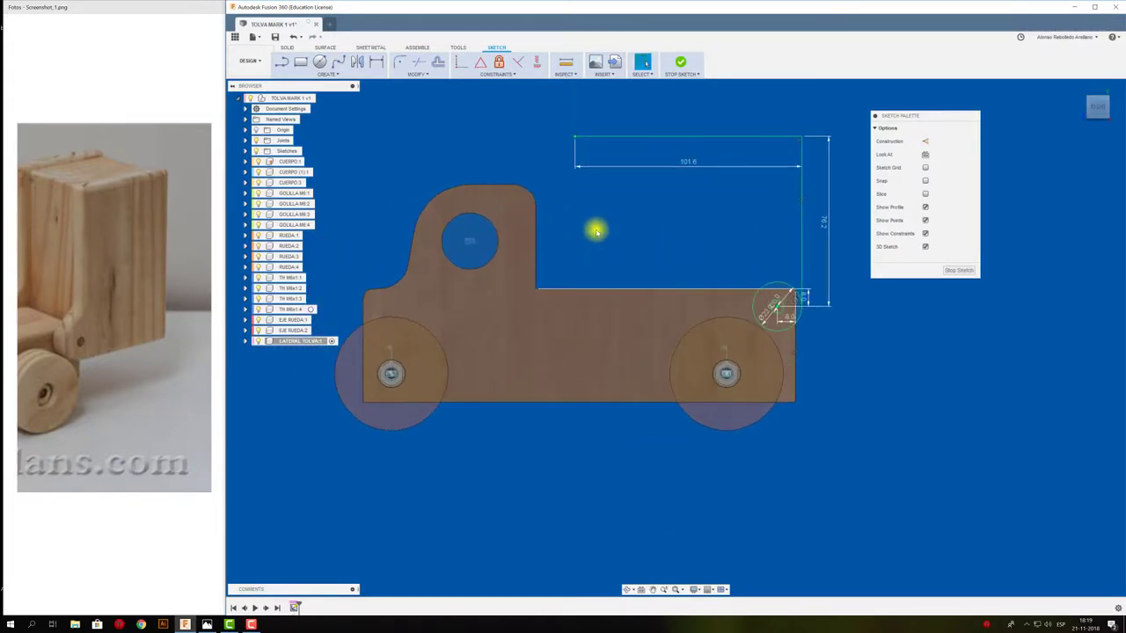
key(l)
drag(576, 138, 578, 453)
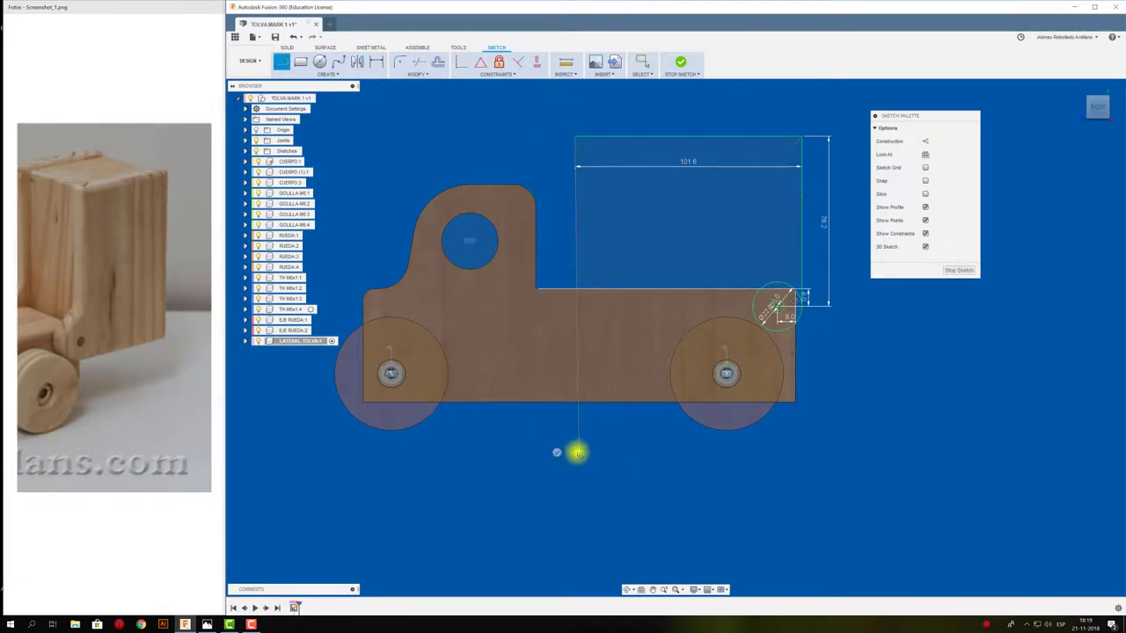
key(Escape)
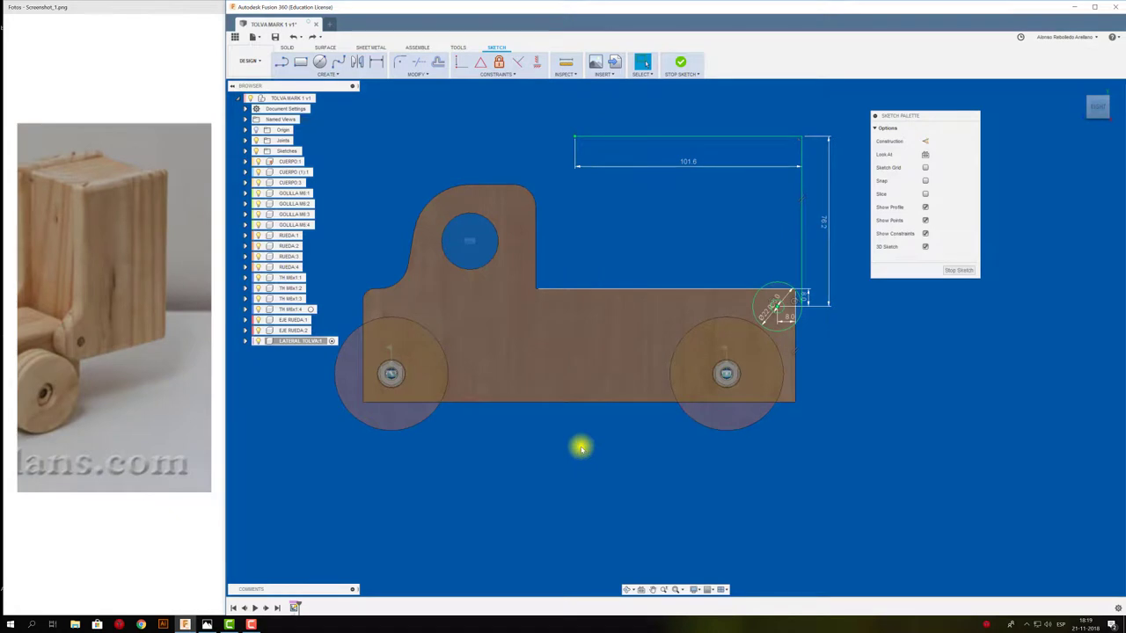
key(l)
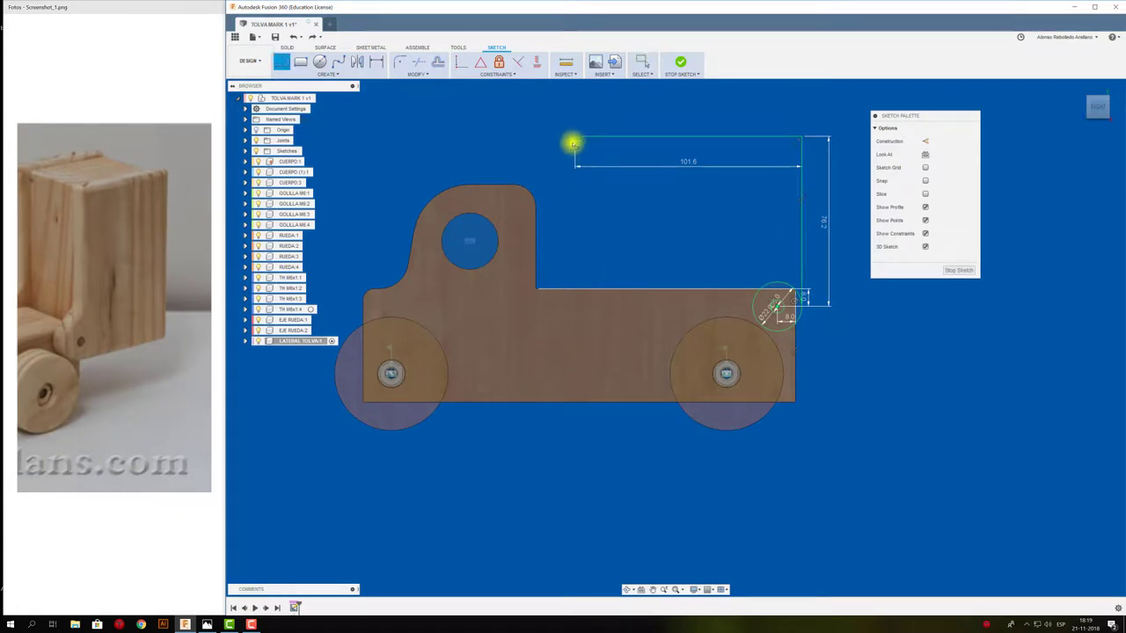
drag(575, 138, 572, 455)
key(Tab)
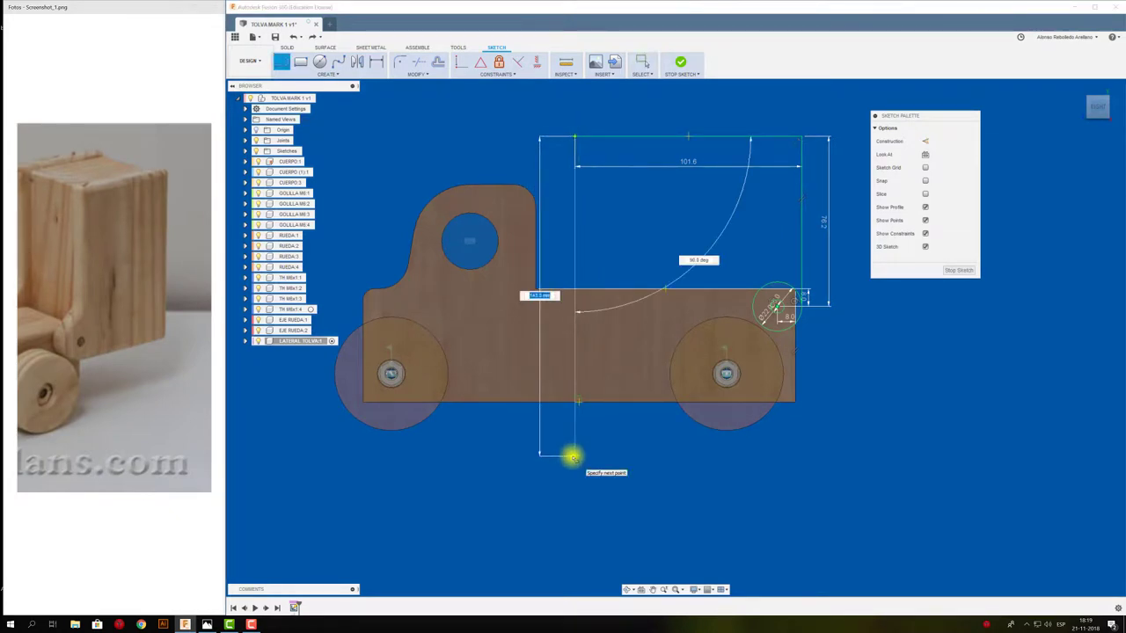
key(Escape)
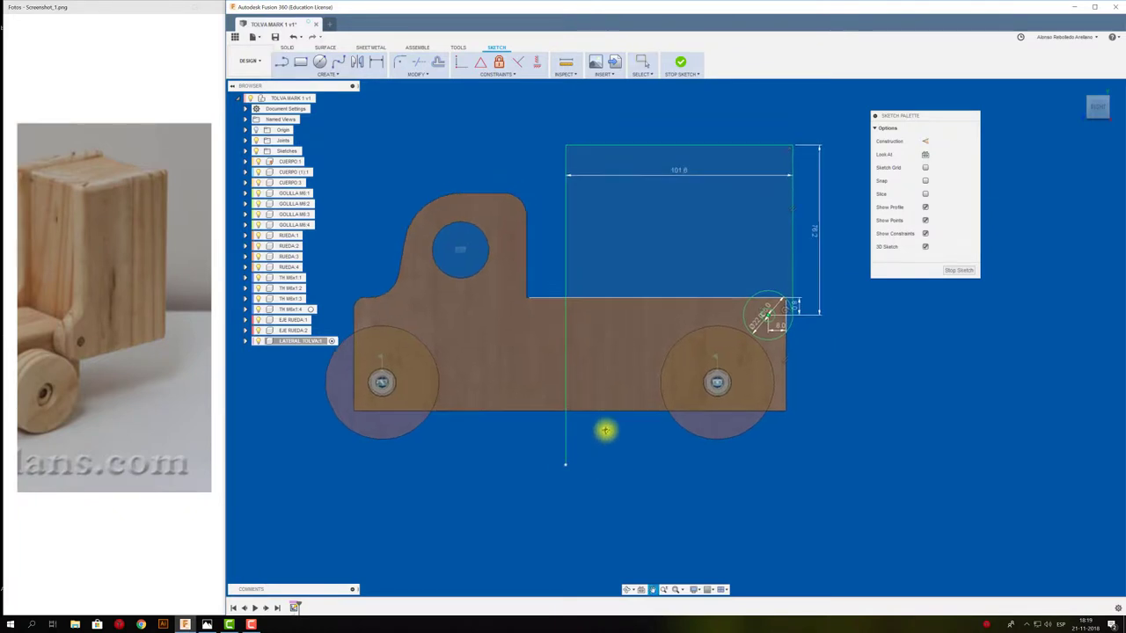
key(Escape)
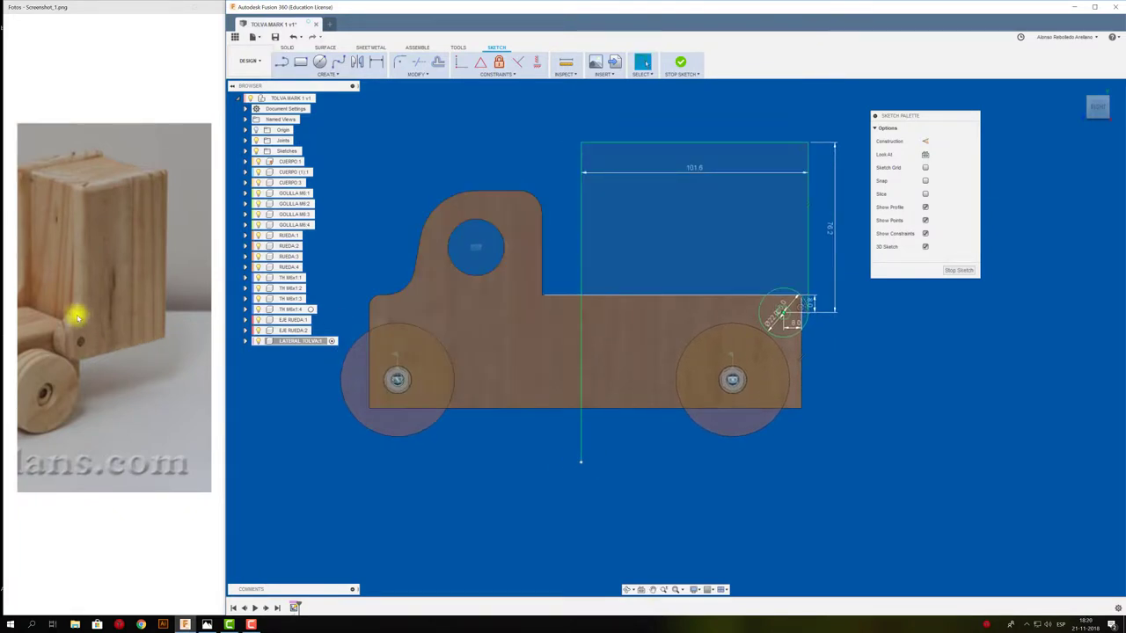
scroll(780, 272, up, 2)
scroll(730, 270, down, 1)
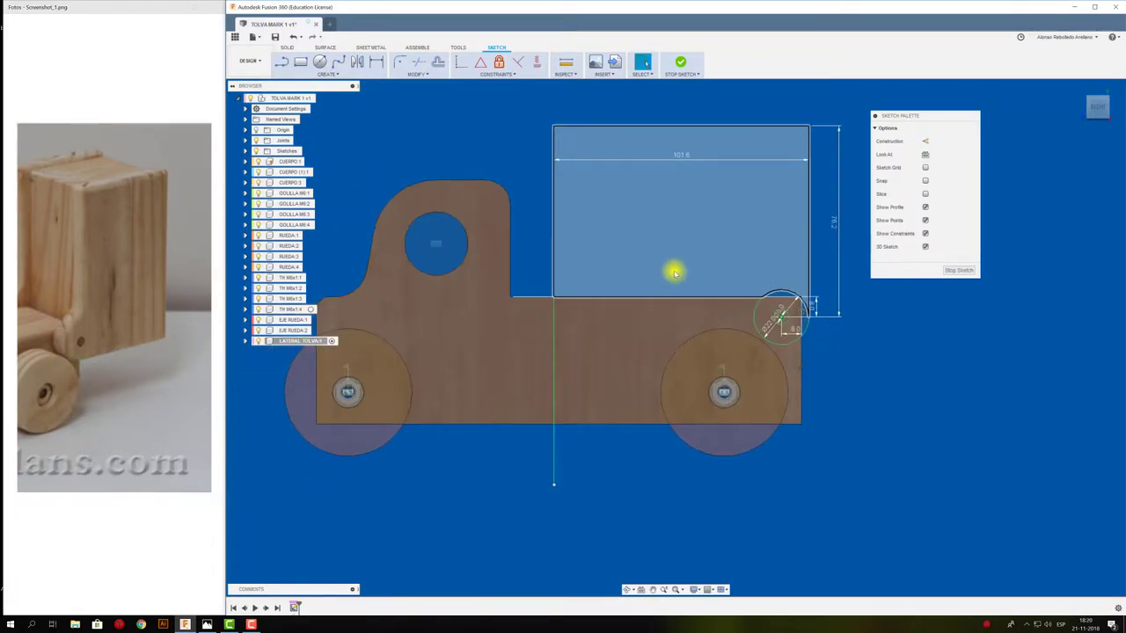
Draw a horizontal line across the hopper just above the bed, checking the reference truck photo.
key(l)
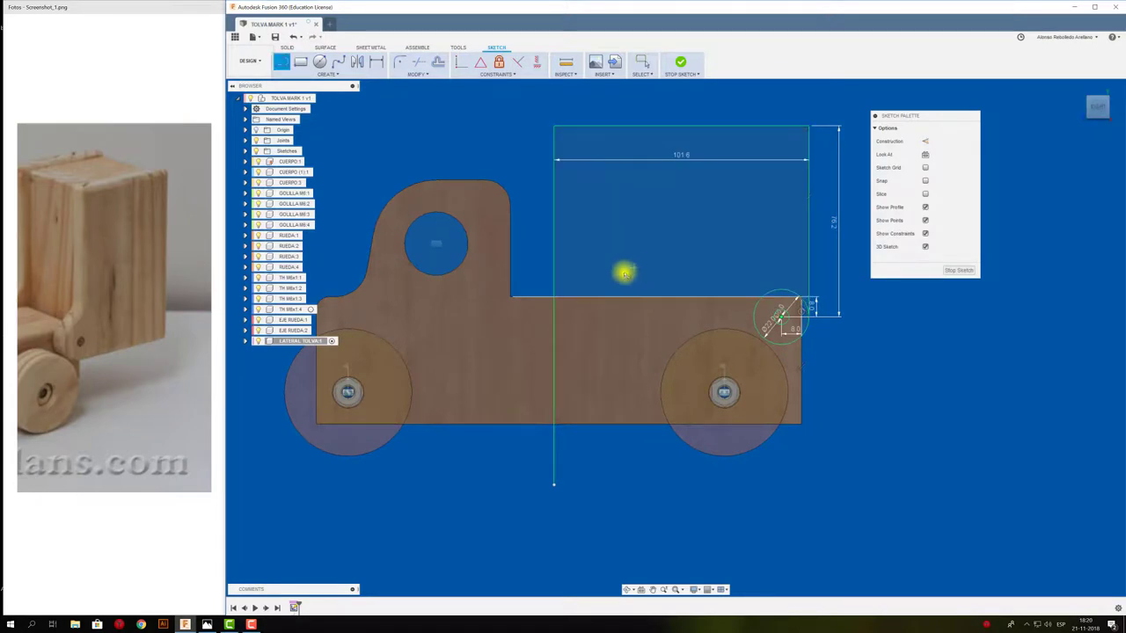
click(546, 282)
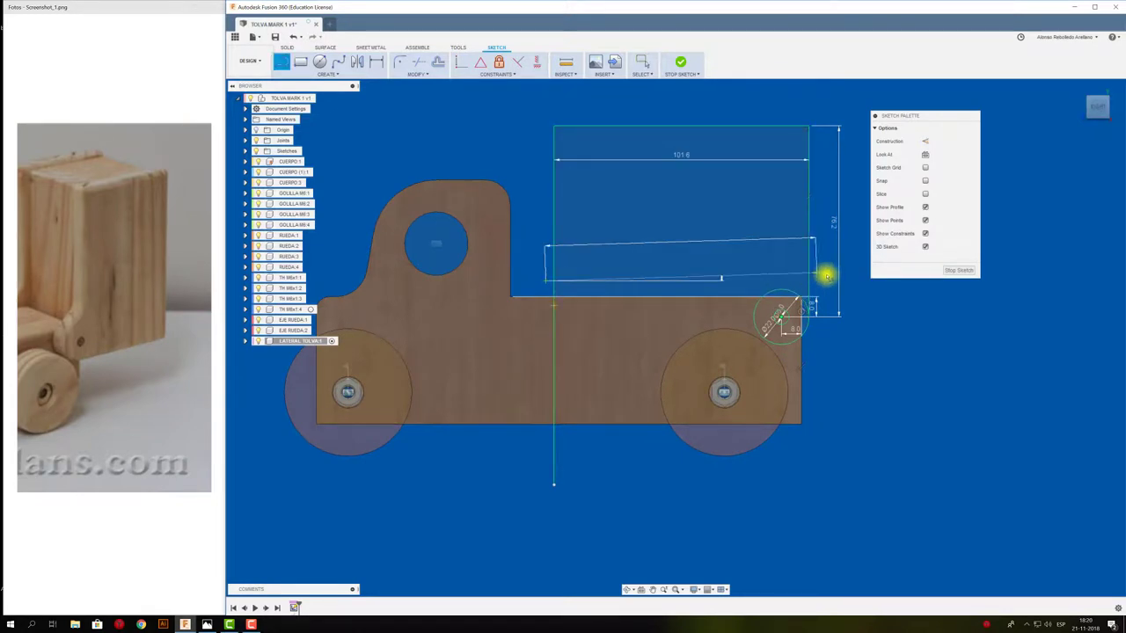
click(858, 281)
key(Escape)
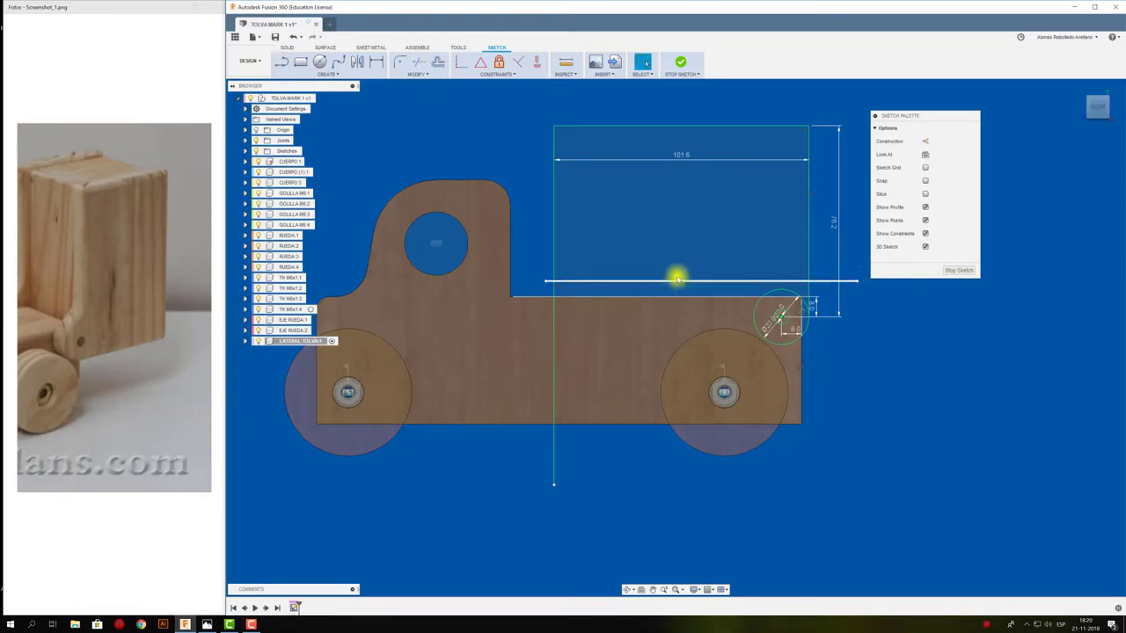
click(92, 264)
scroll(99, 193, up, 1)
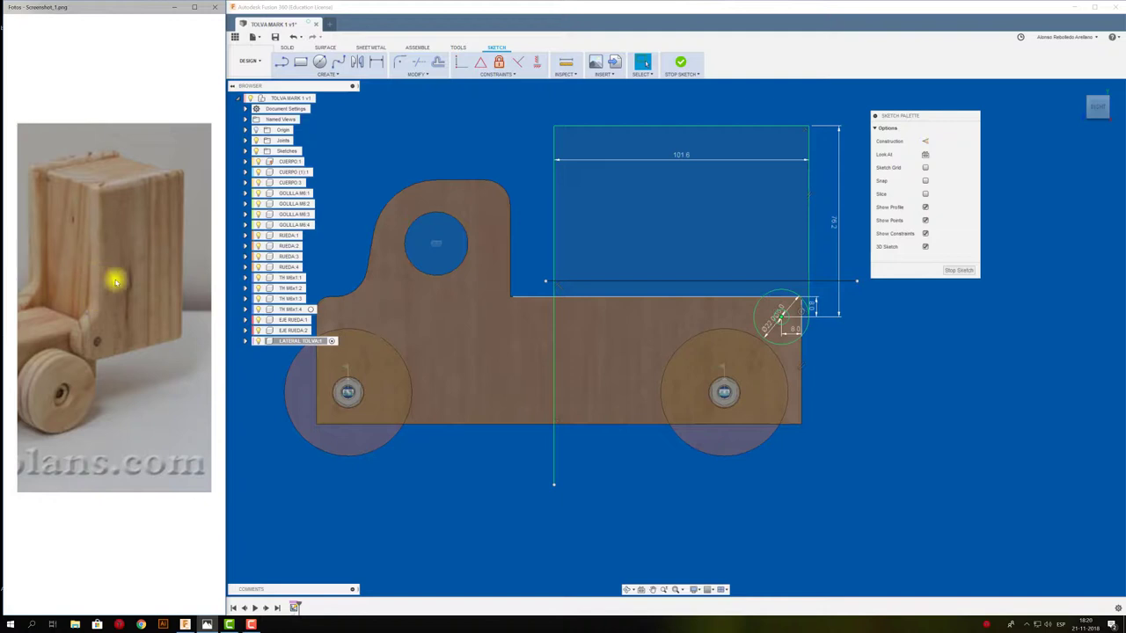
drag(111, 281, 143, 286)
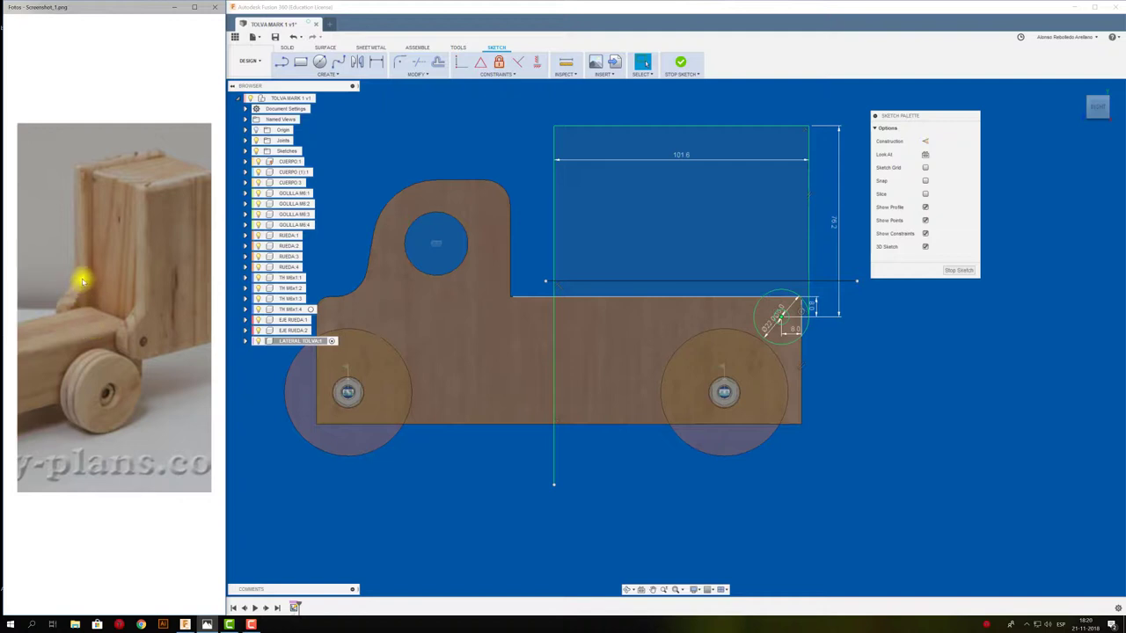
click(759, 293)
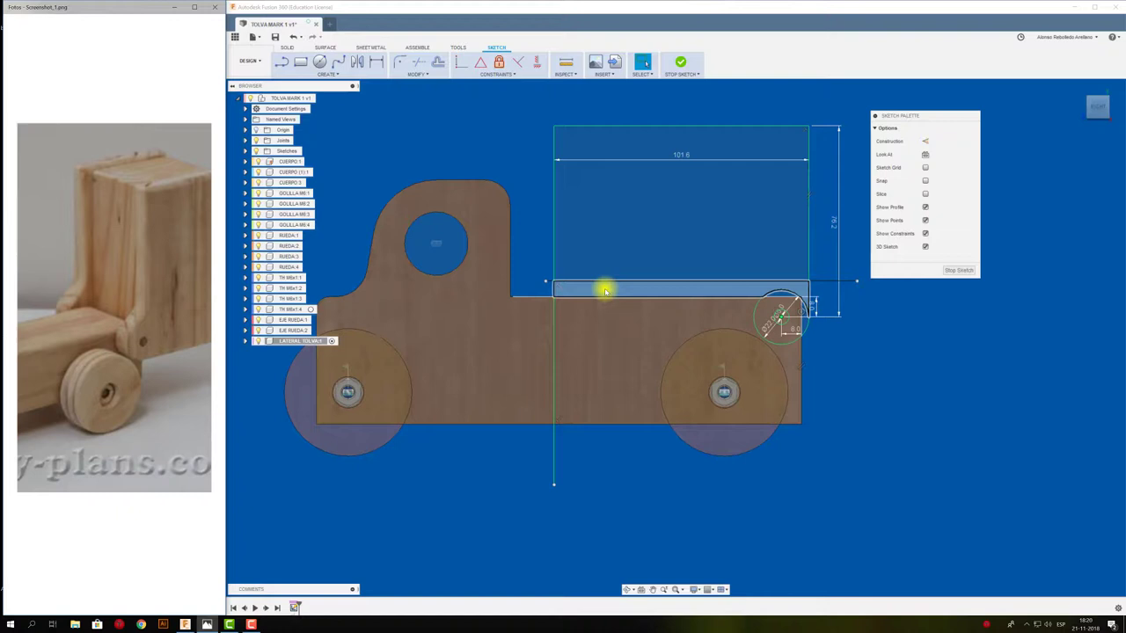
middle_drag(894, 375, 872, 374)
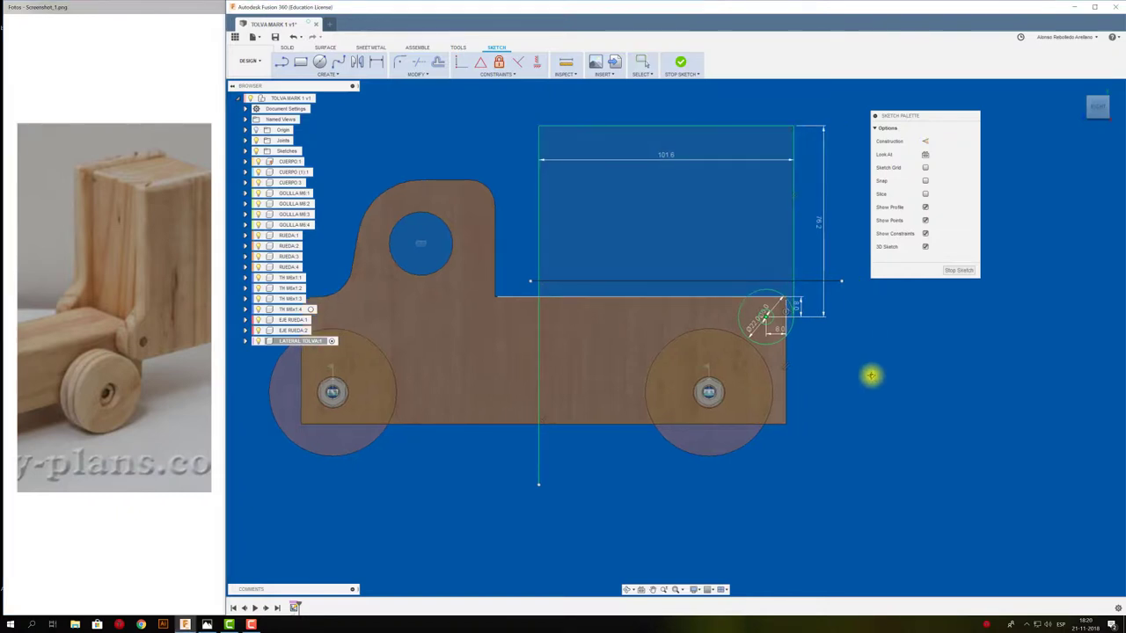
scroll(865, 353, up, 3)
Dimension the horizontal line 12.7 mm (0.5 in) above the truck body's top edge.
key(d)
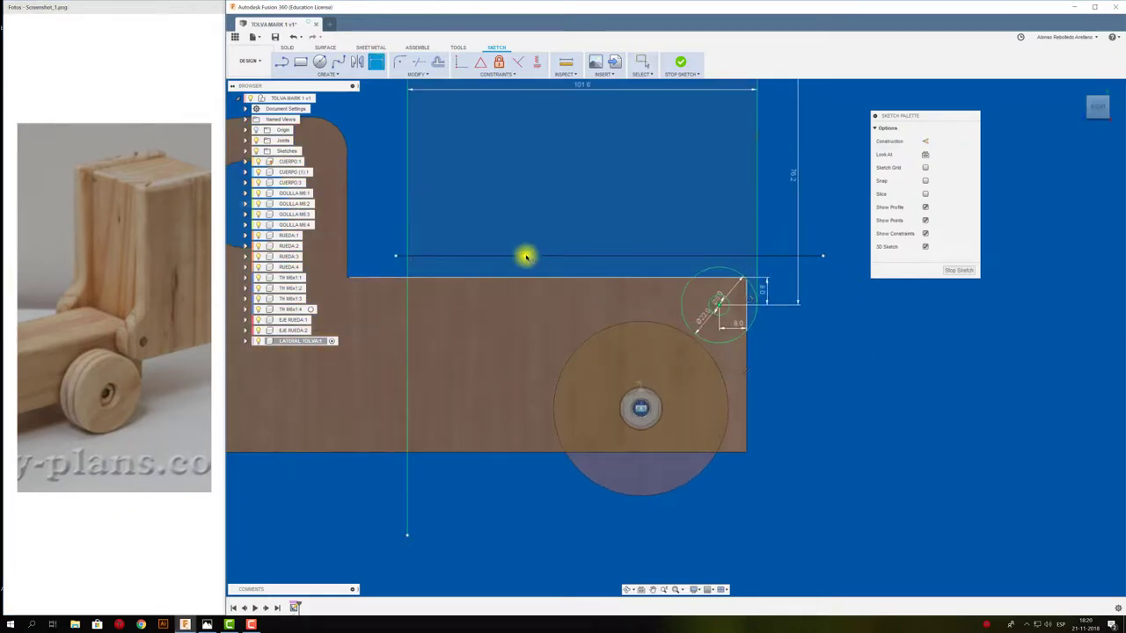
click(539, 257)
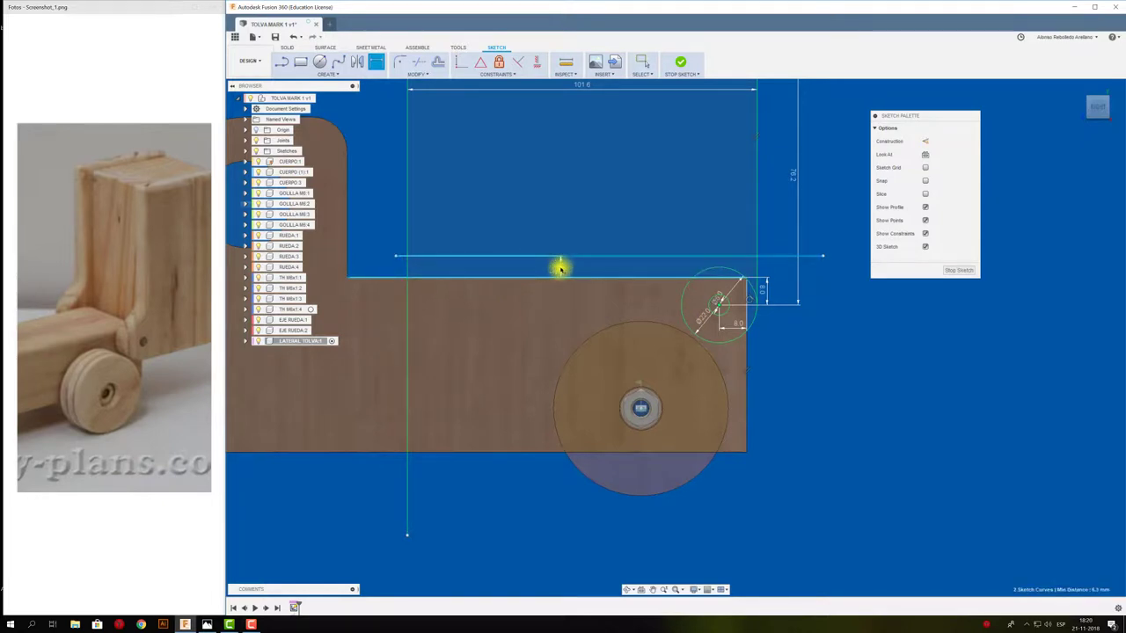
click(560, 266)
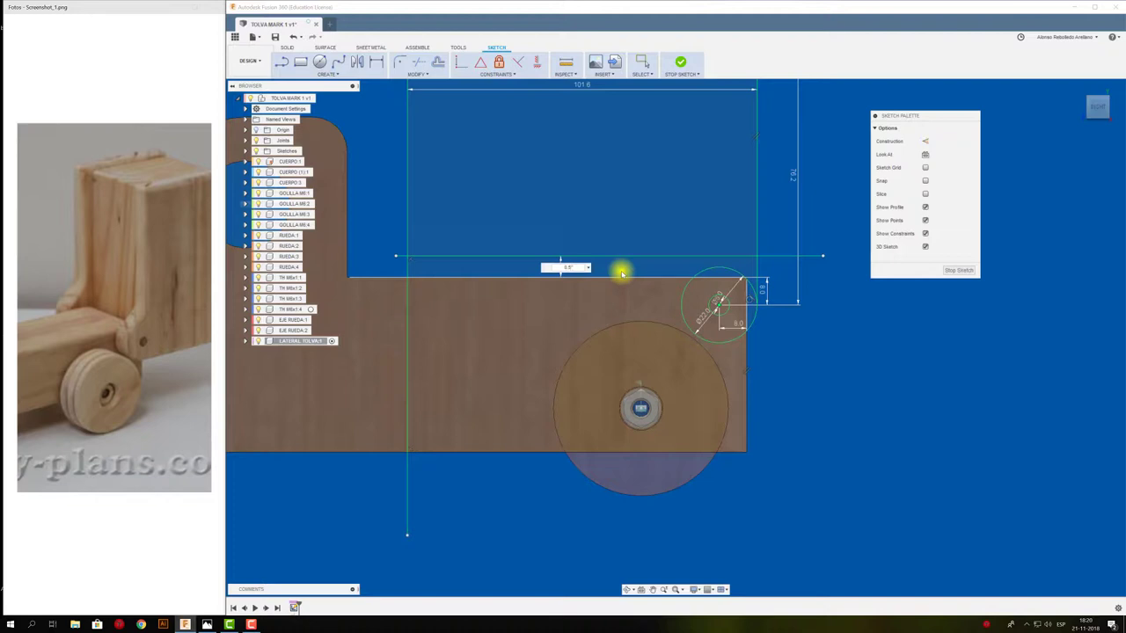
key(Return)
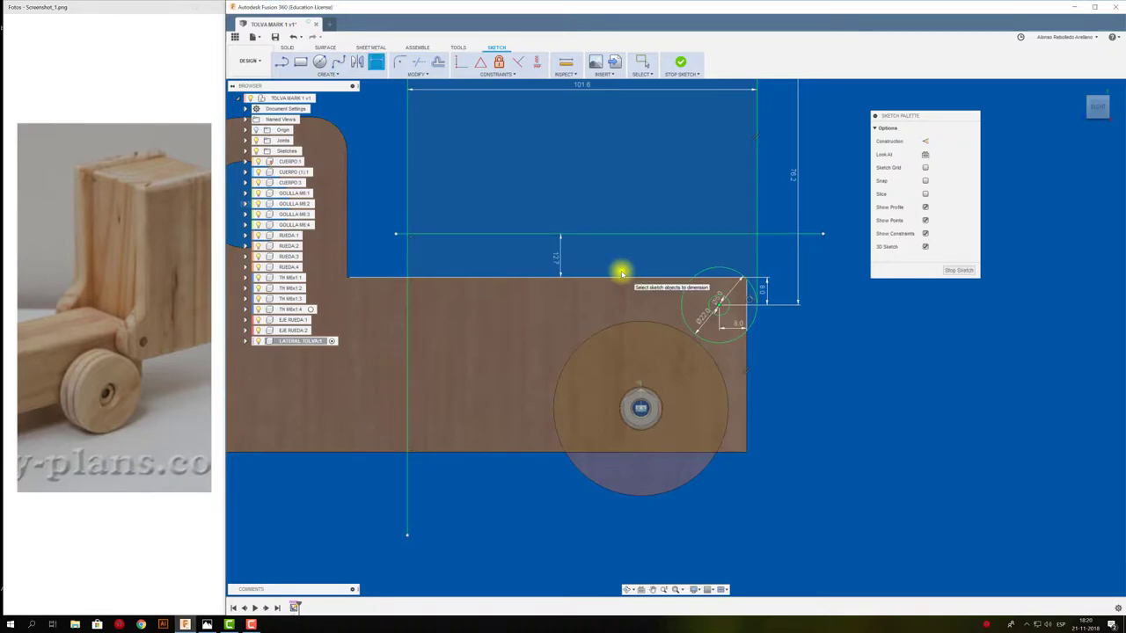
scroll(621, 274, down, 3)
middle_drag(505, 267, 505, 283)
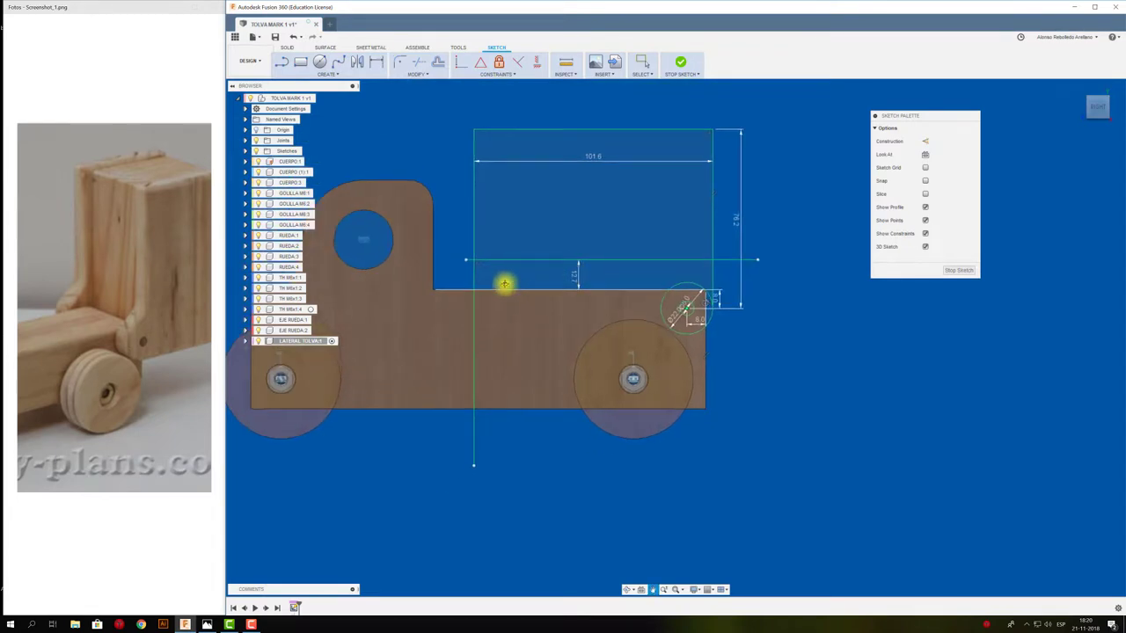
scroll(643, 276, up, 2)
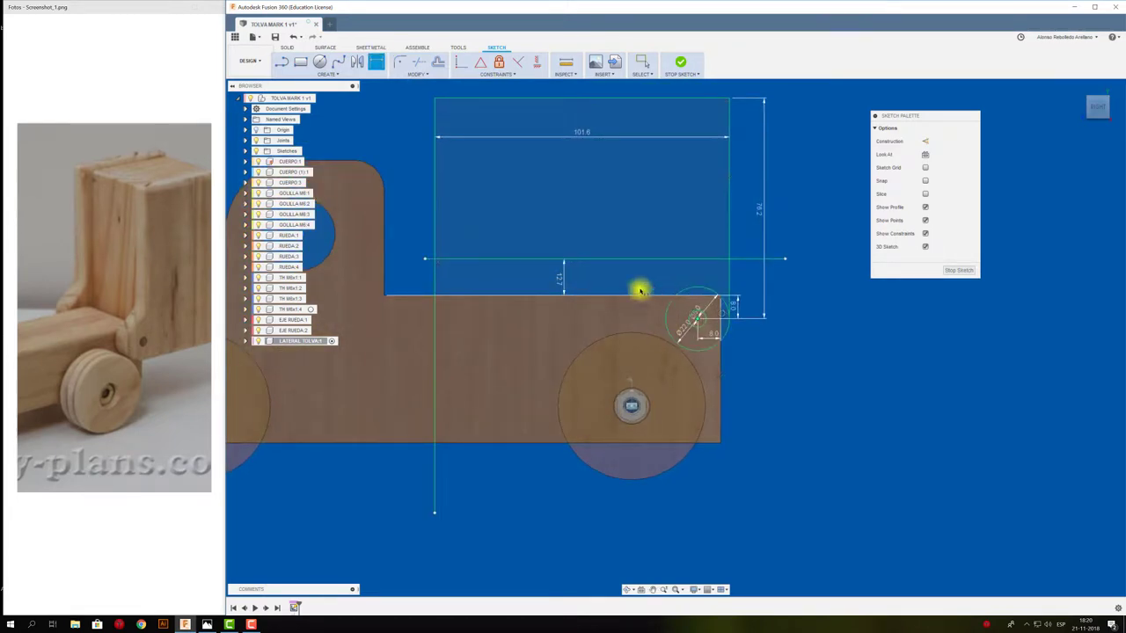
scroll(573, 250, down, 2)
middle_drag(575, 249, 577, 262)
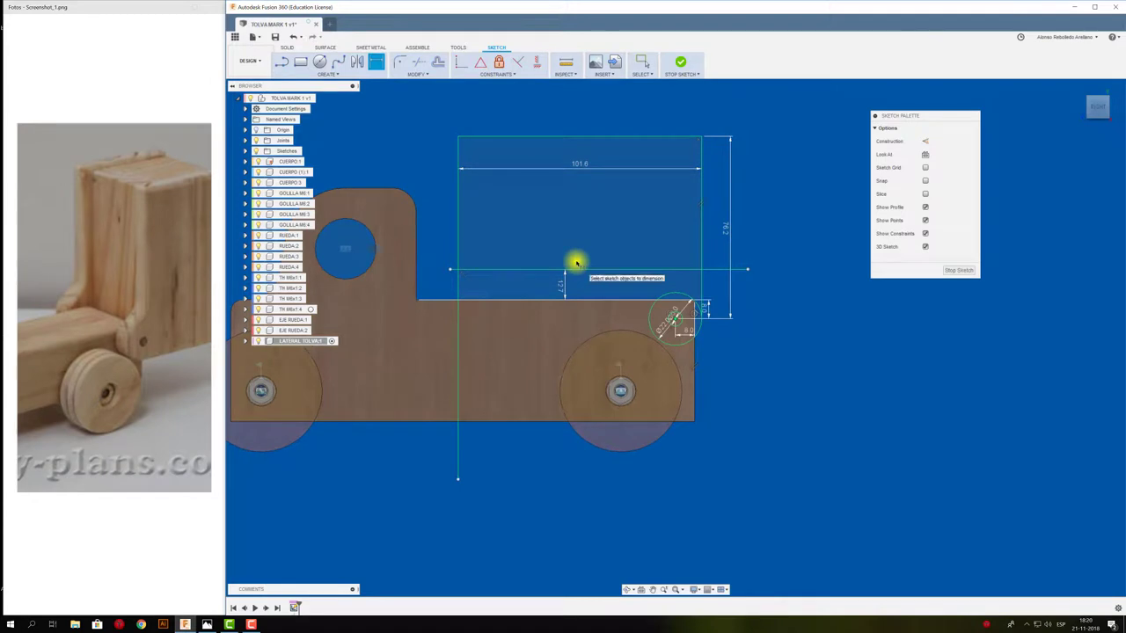
scroll(576, 263, up, 2)
Draw a slanted line from the horizontal line down to the hinge circle.
key(l)
click(580, 268)
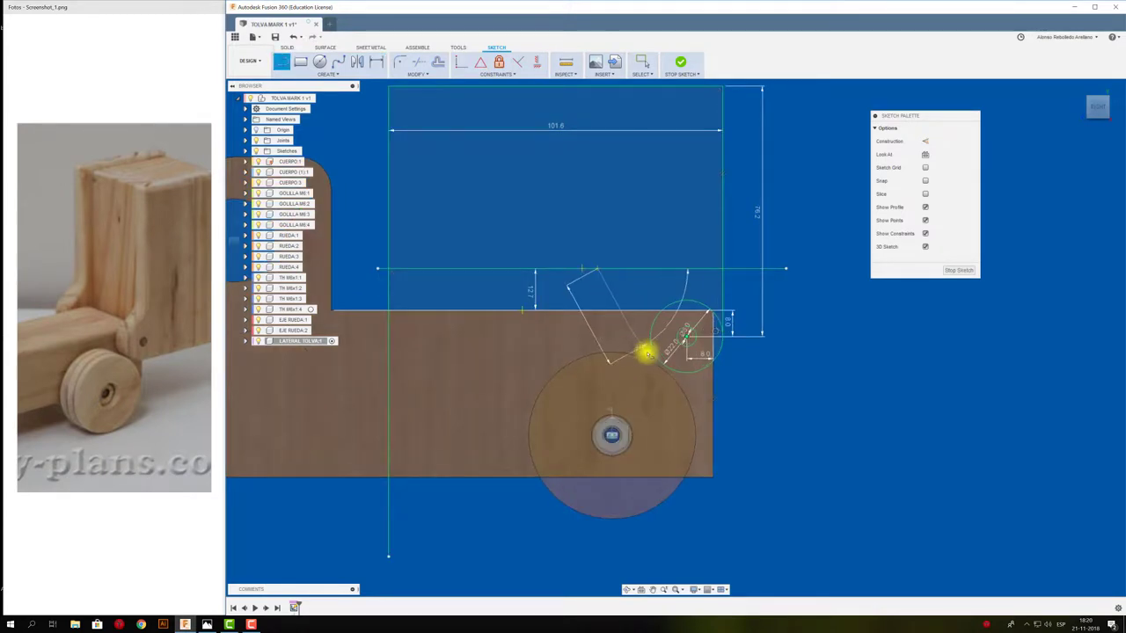
click(655, 355)
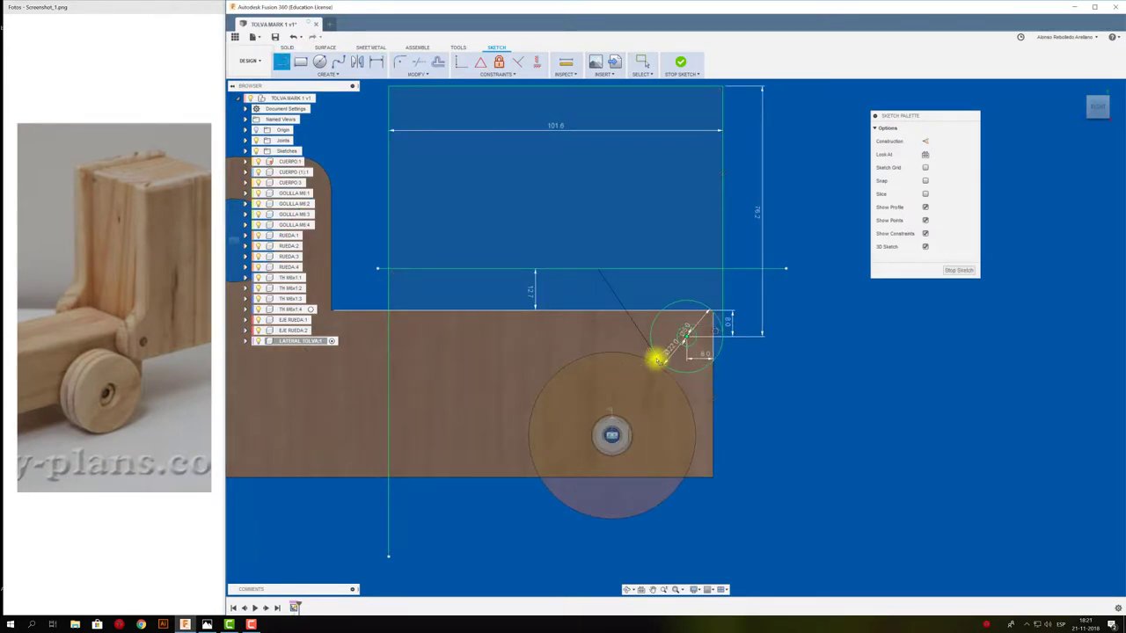
key(Escape)
scroll(796, 367, down, 1)
scroll(792, 368, down, 1)
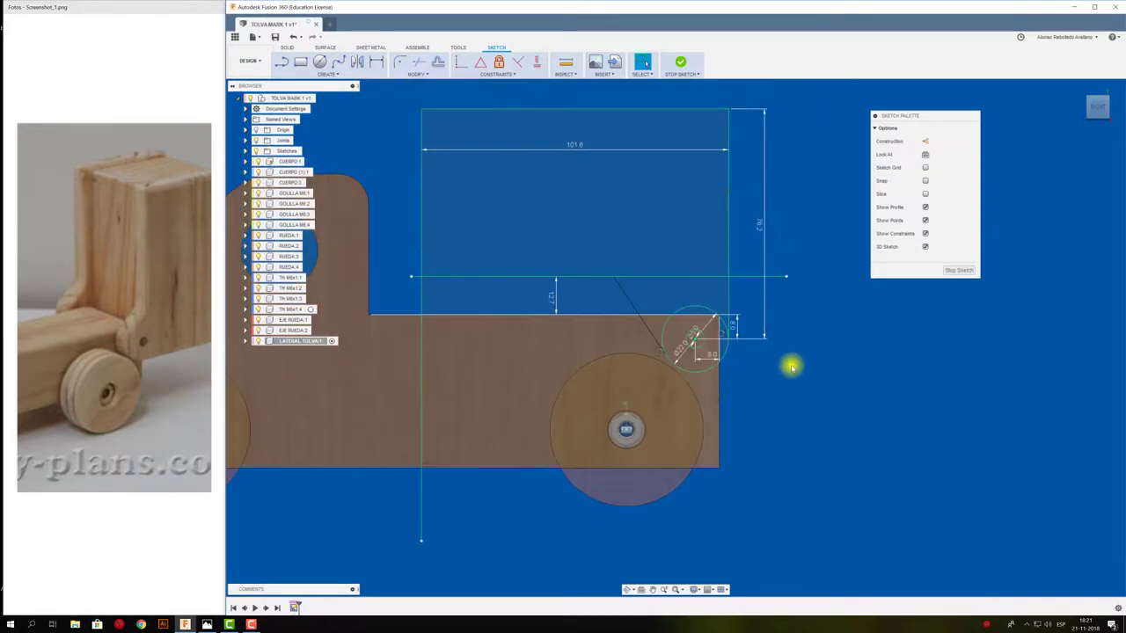
Trim the horizontal line overhangs, the hinge circle's top arc and stray vertical segments.
key(t)
click(754, 276)
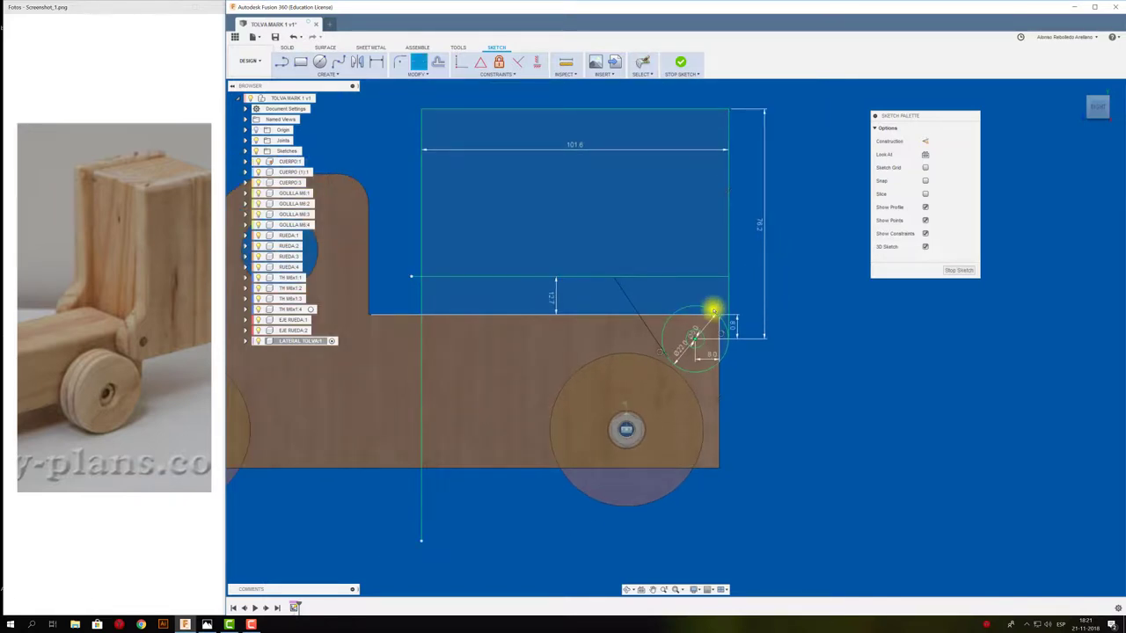
click(721, 321)
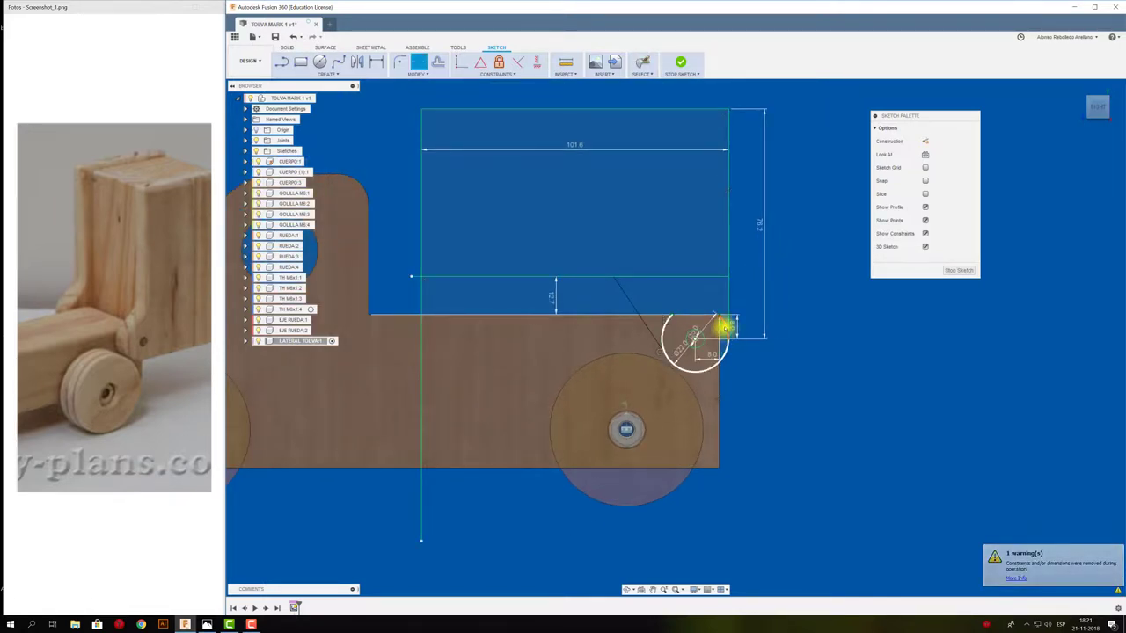
scroll(730, 328, up, 1)
scroll(730, 328, up, 2)
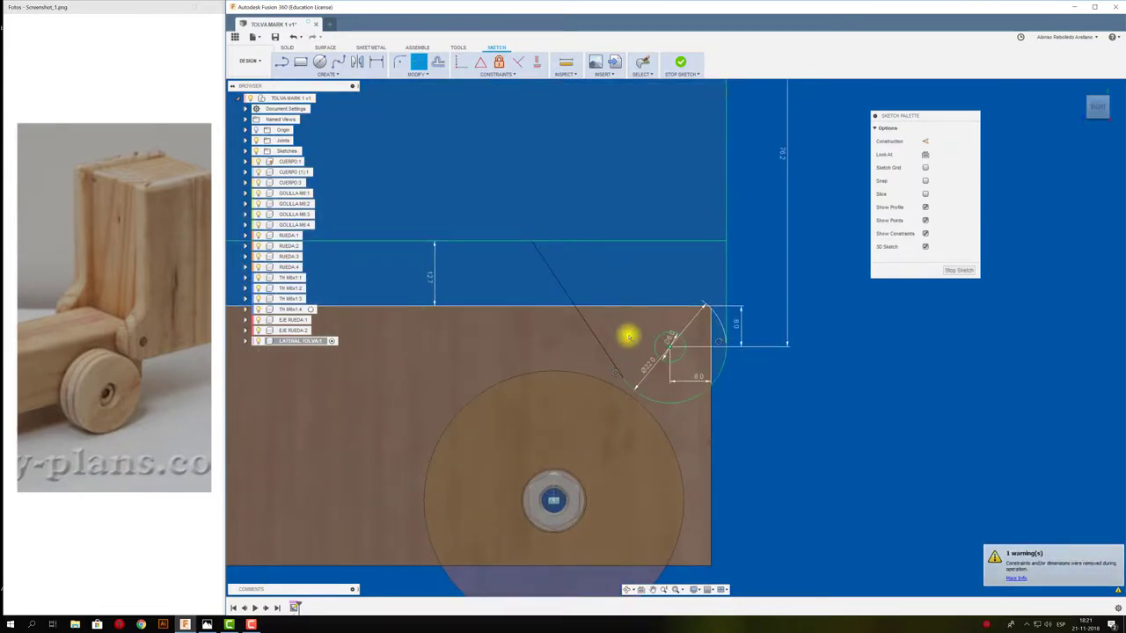
scroll(631, 299, down, 2)
click(633, 271)
scroll(604, 302, down, 2)
scroll(527, 248, down, 1)
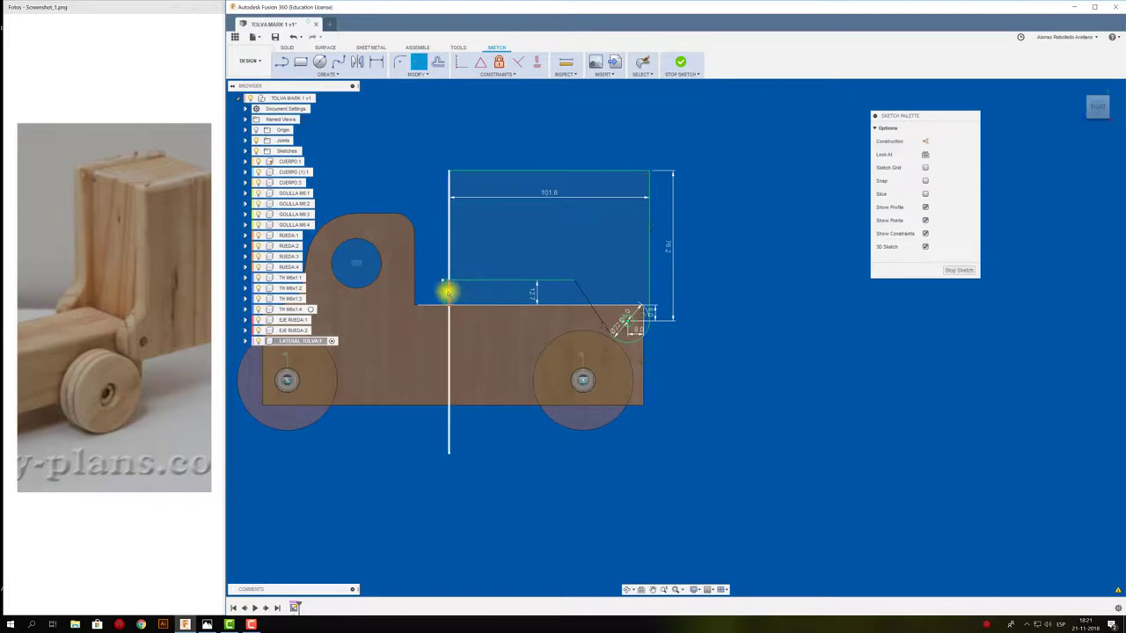
click(446, 322)
click(447, 413)
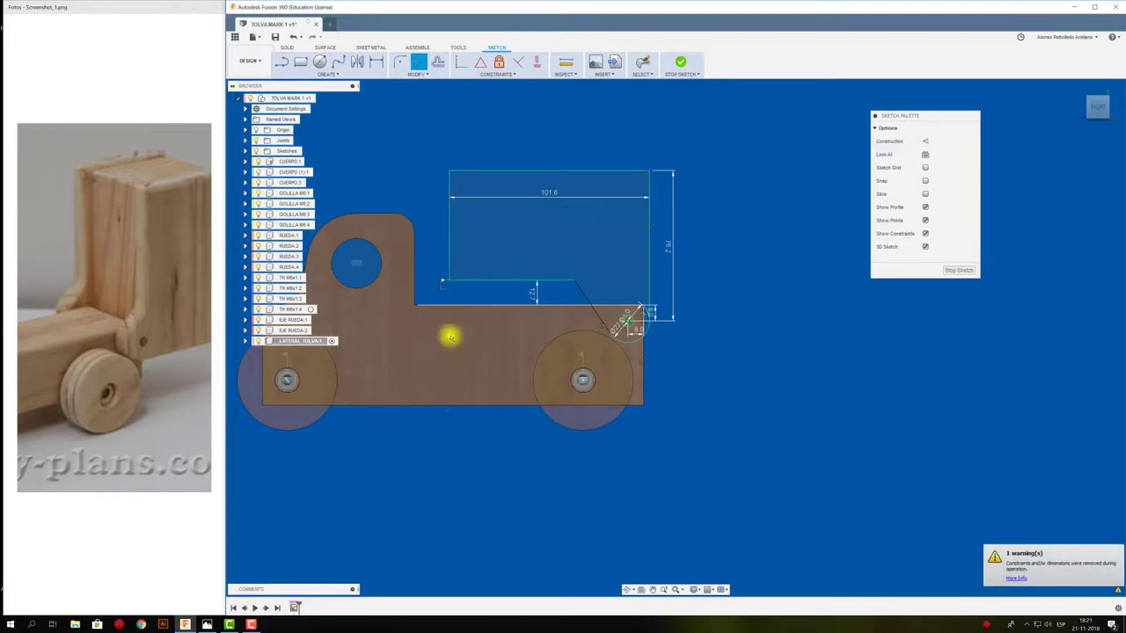
scroll(442, 273, up, 2)
scroll(446, 276, down, 2)
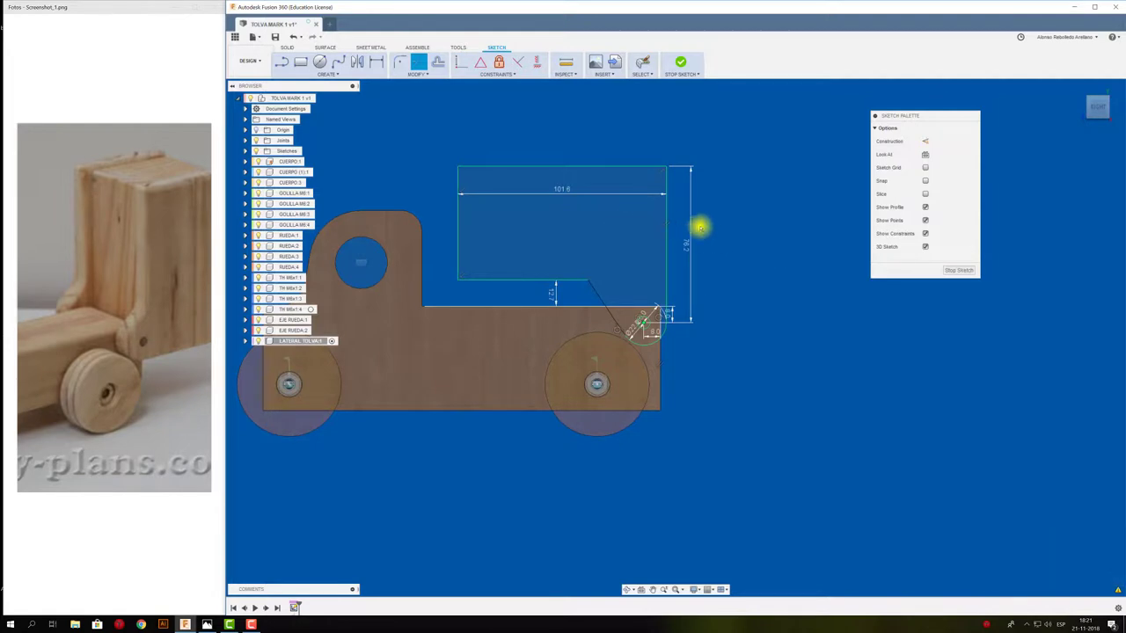
key(Escape)
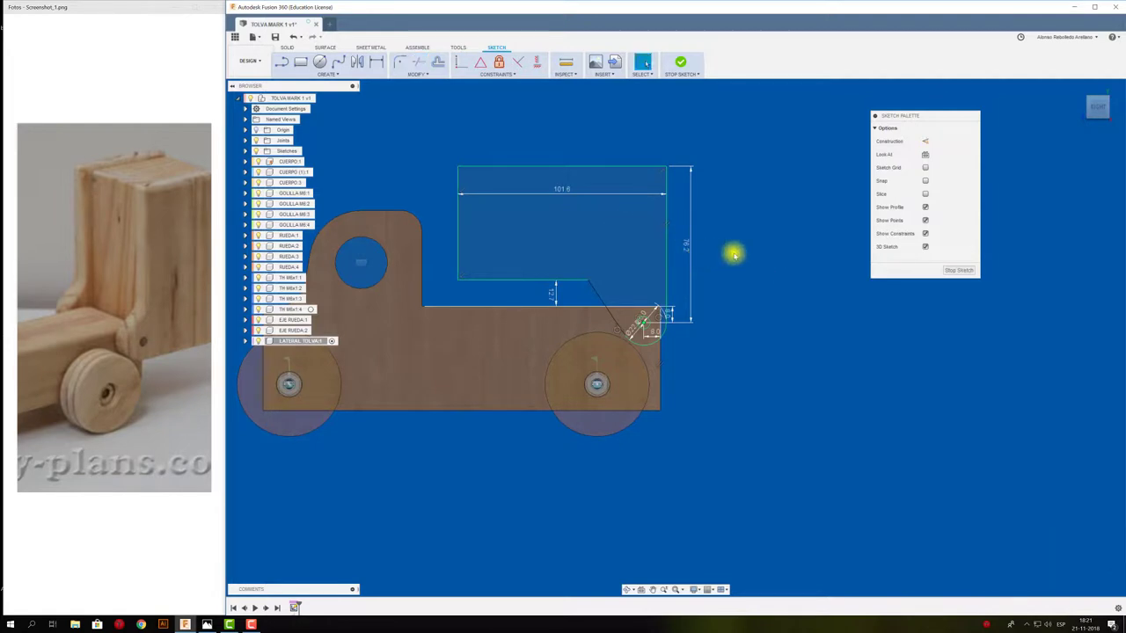
Select the closed hopper side profile.
scroll(742, 273, down, 1)
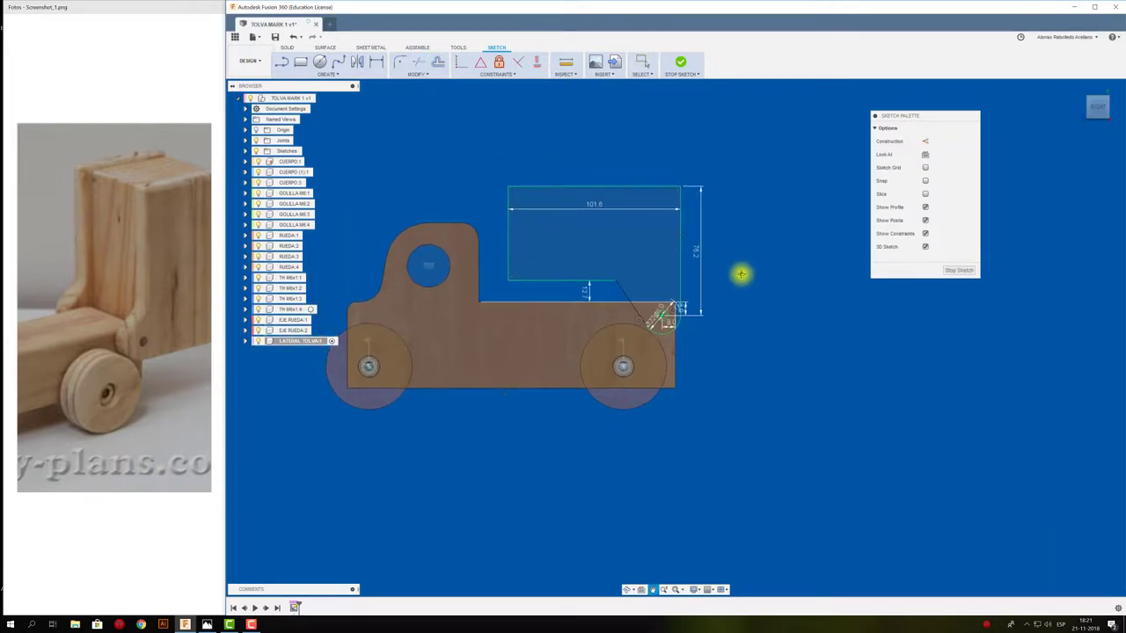
click(523, 216)
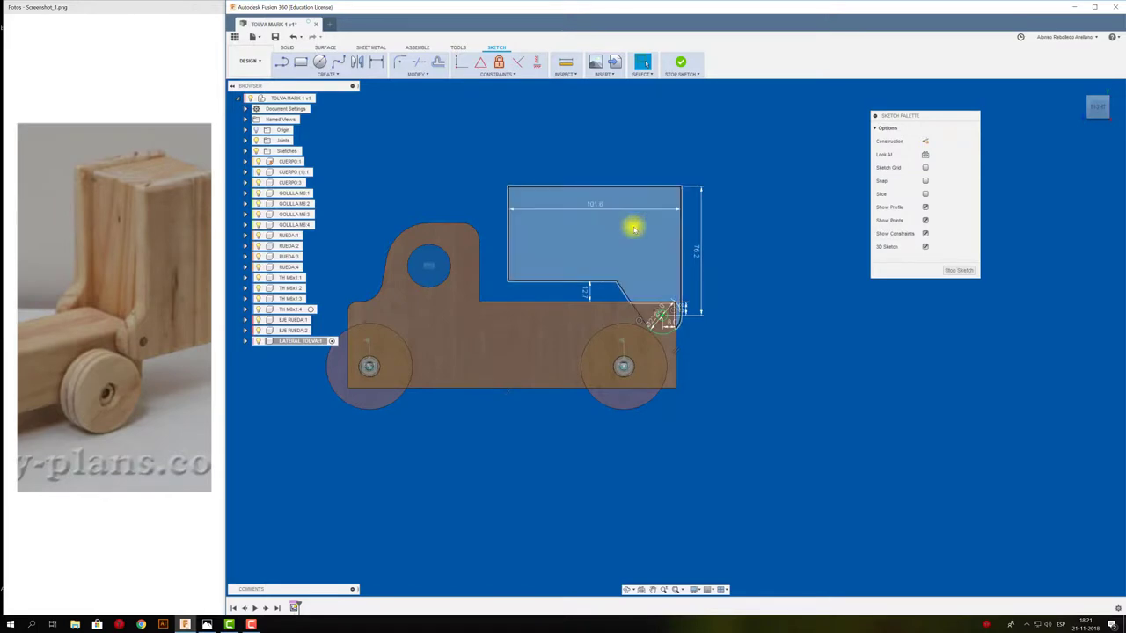
middle_drag(608, 266, 625, 275)
scroll(771, 329, up, 2)
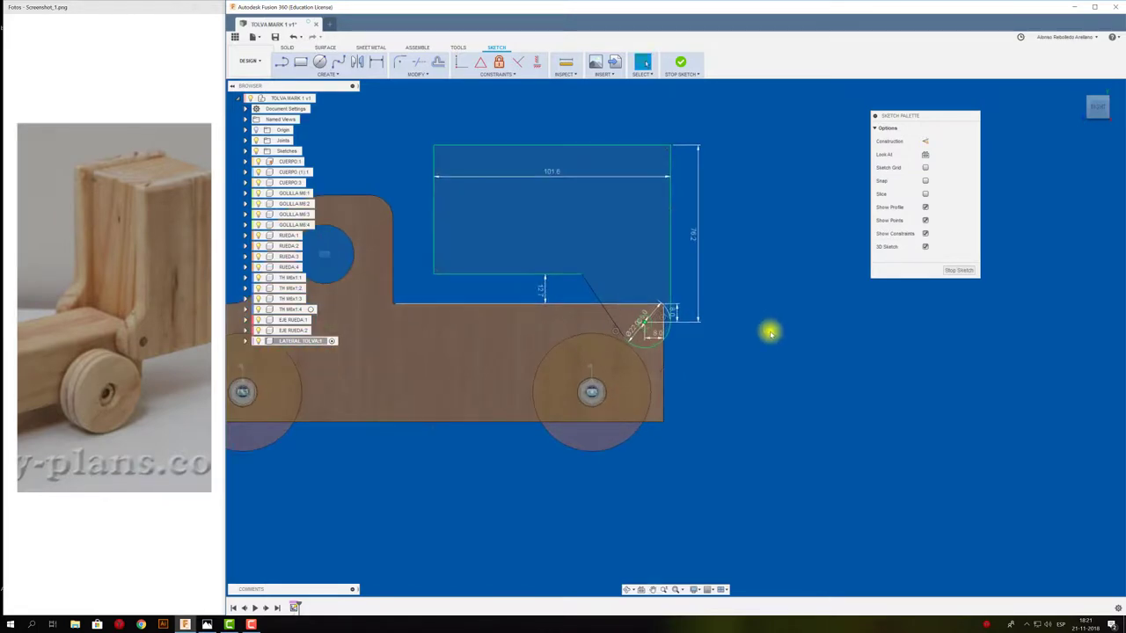
Extrude the hopper and hinge-end profiles about 10 mm as a new body.
key(e)
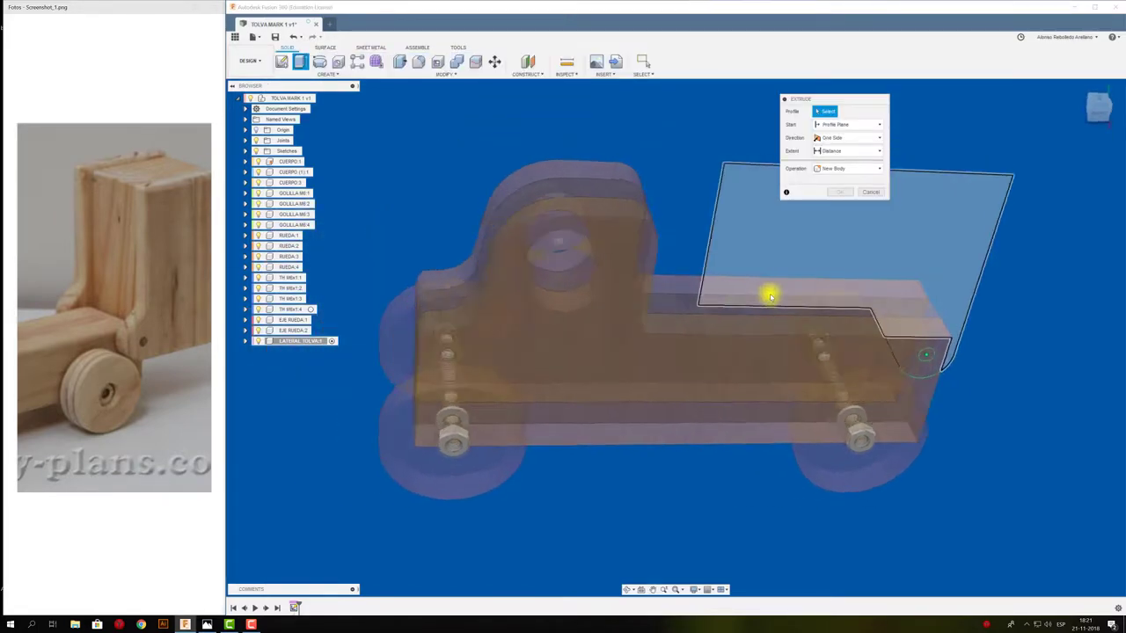
click(762, 284)
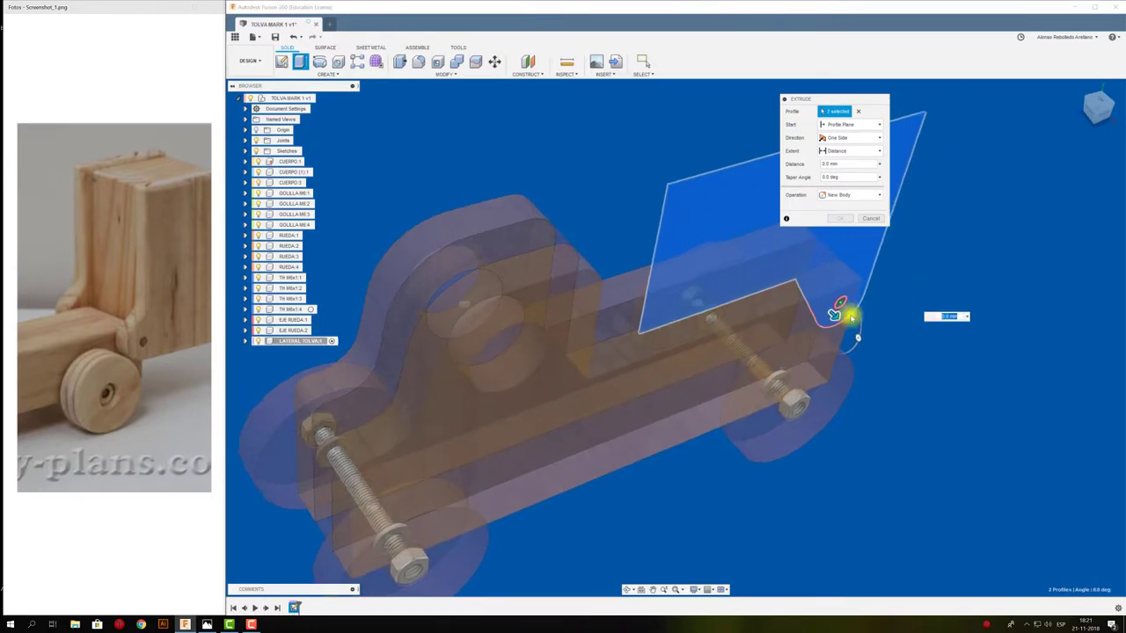
drag(825, 318, 842, 334)
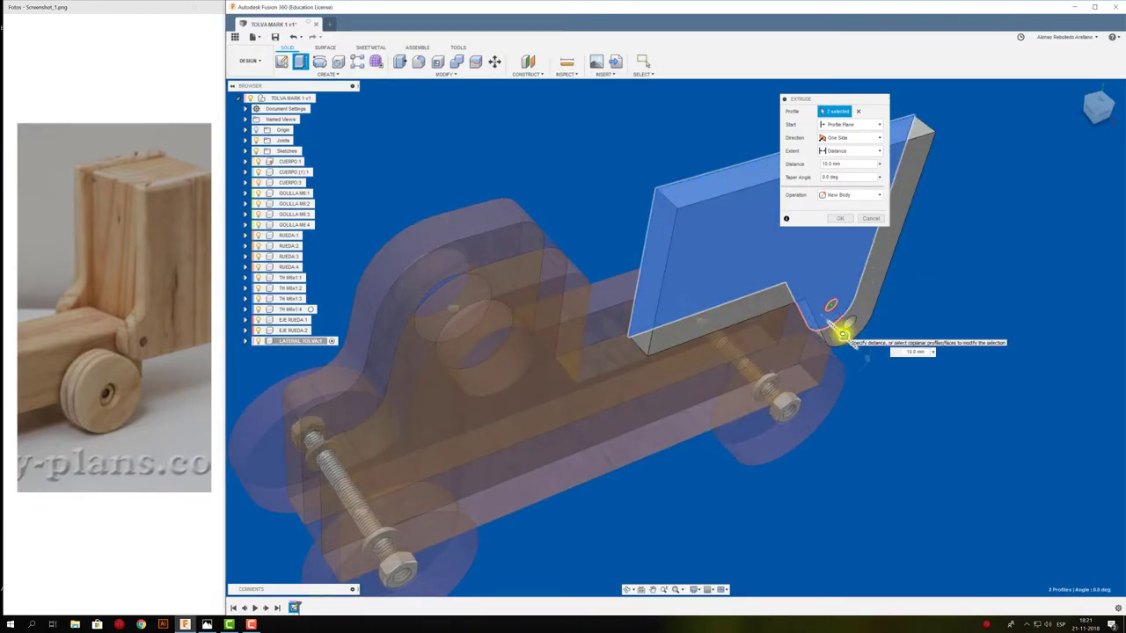
key(Escape)
text(0.5)
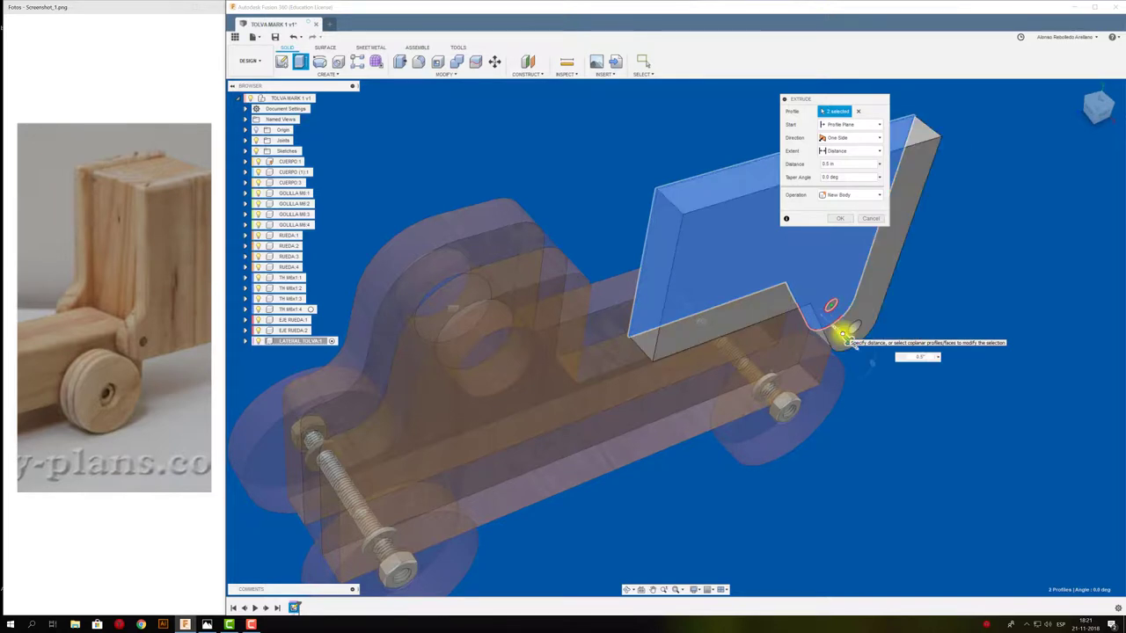
click(839, 218)
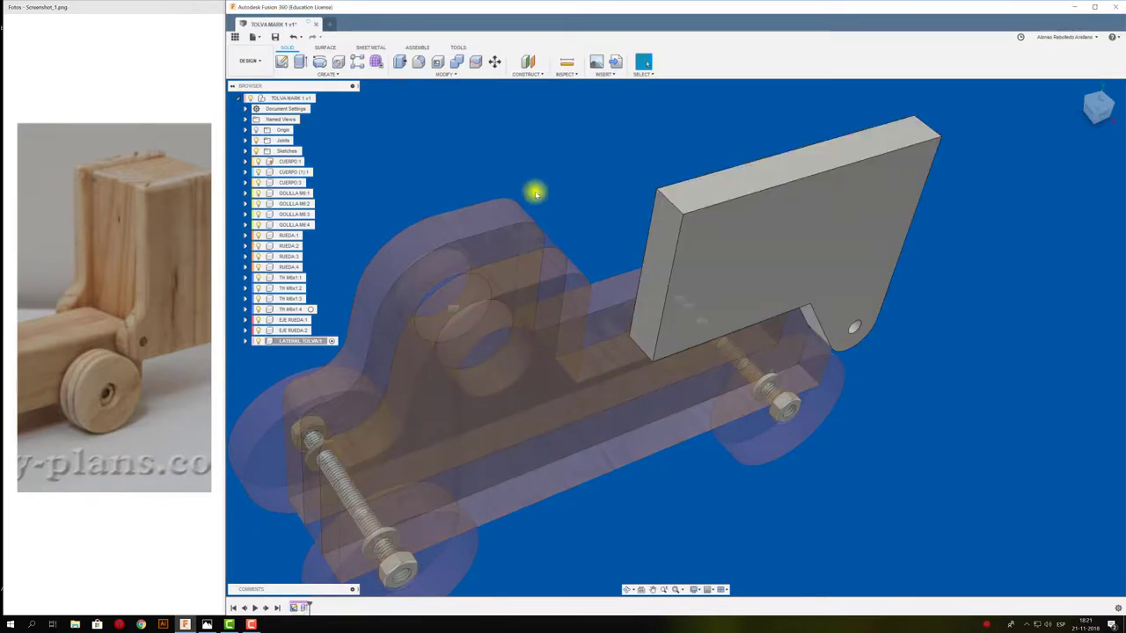
scroll(532, 176, down, 3)
mouse_move(528, 156)
shift+middle_down()
mouse_move(543, 202)
mouse_move(525, 208)
shift+middle_up()
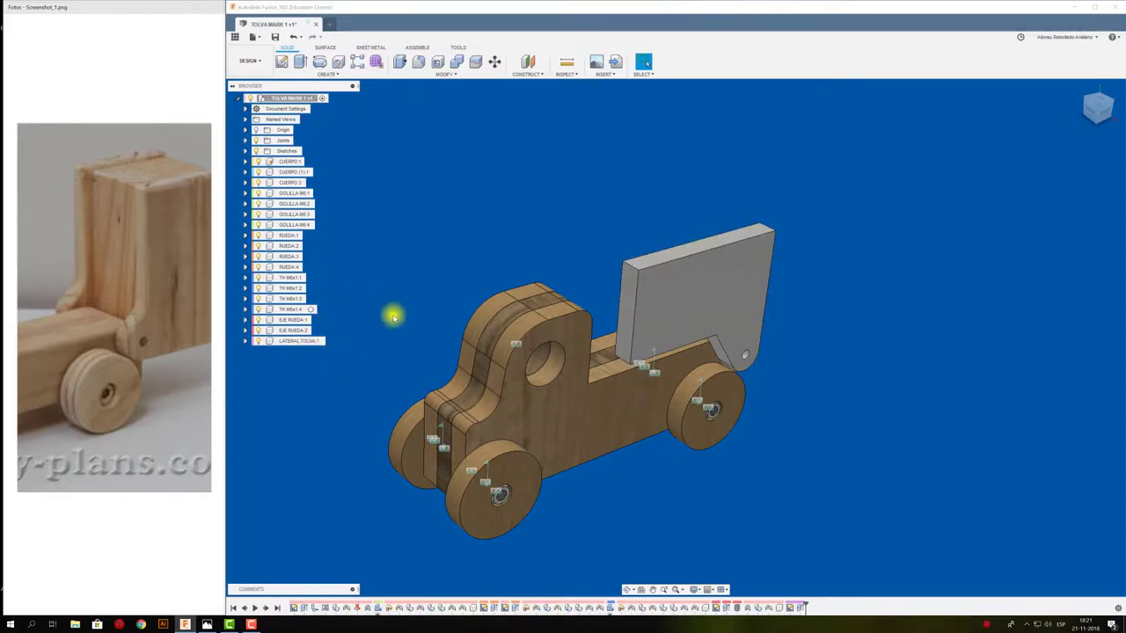
Apply the pine wood material from In This Design to the LATERAL TOLVA side panel.
right_click(302, 340)
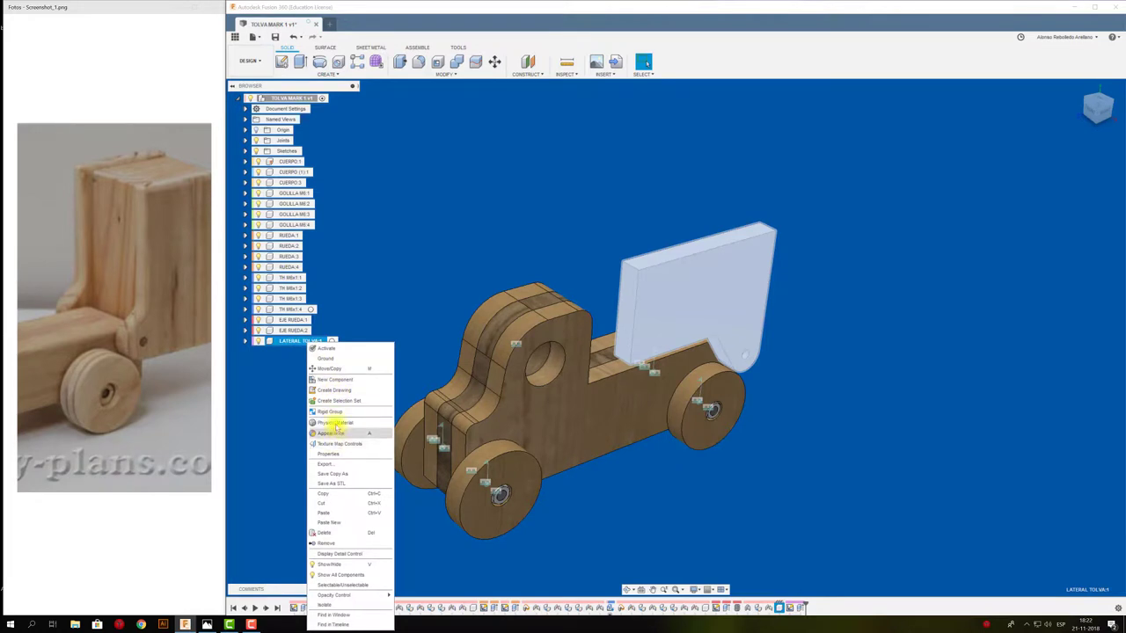
click(336, 423)
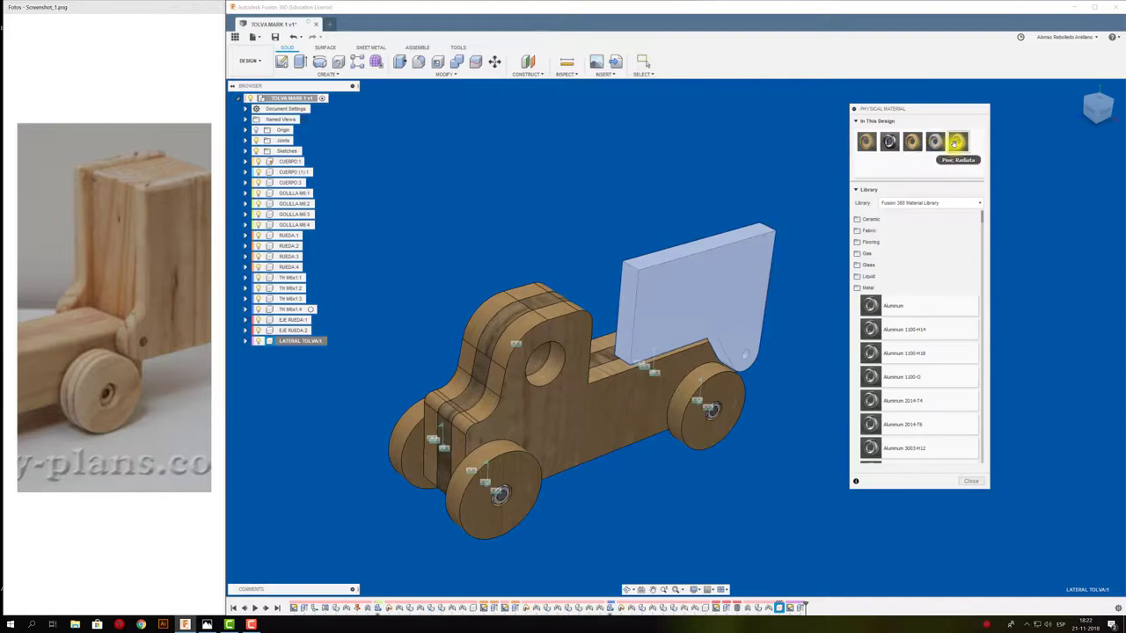
drag(935, 142, 736, 276)
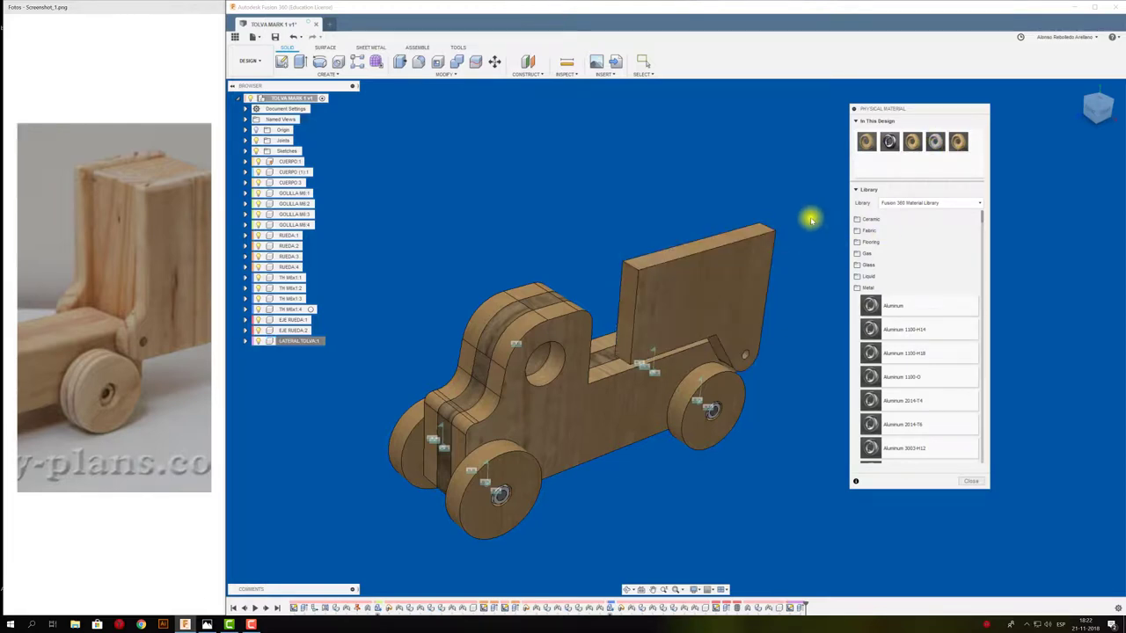
click(858, 110)
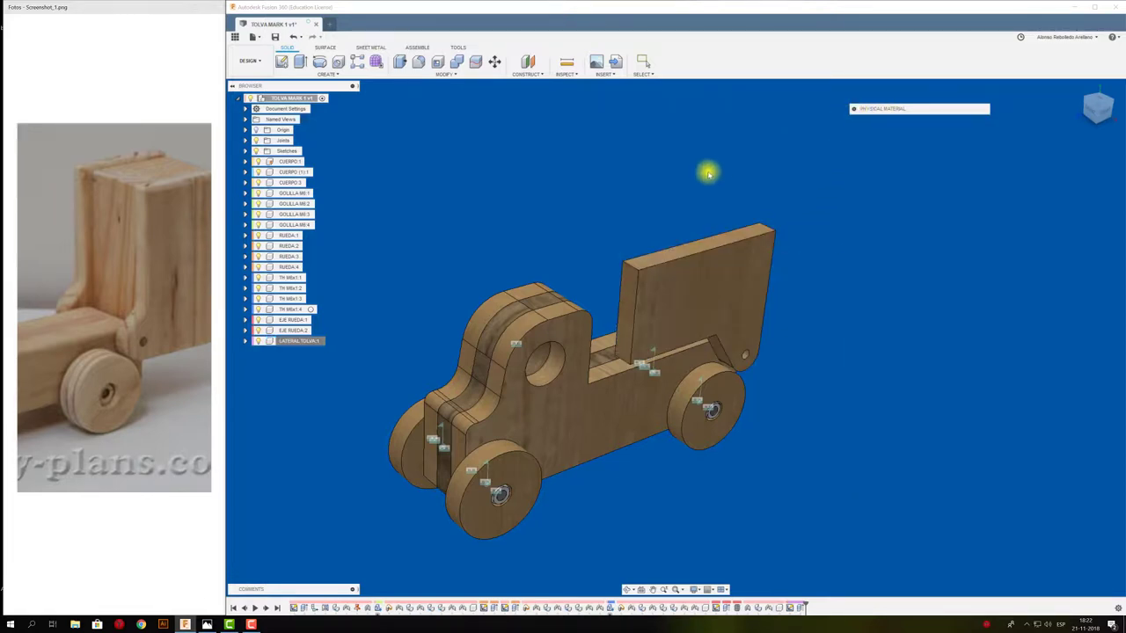
mouse_move(709, 171)
shift+middle_down()
mouse_move(684, 199)
mouse_move(666, 285)
mouse_move(666, 212)
mouse_move(678, 241)
mouse_move(402, 268)
shift+middle_up()
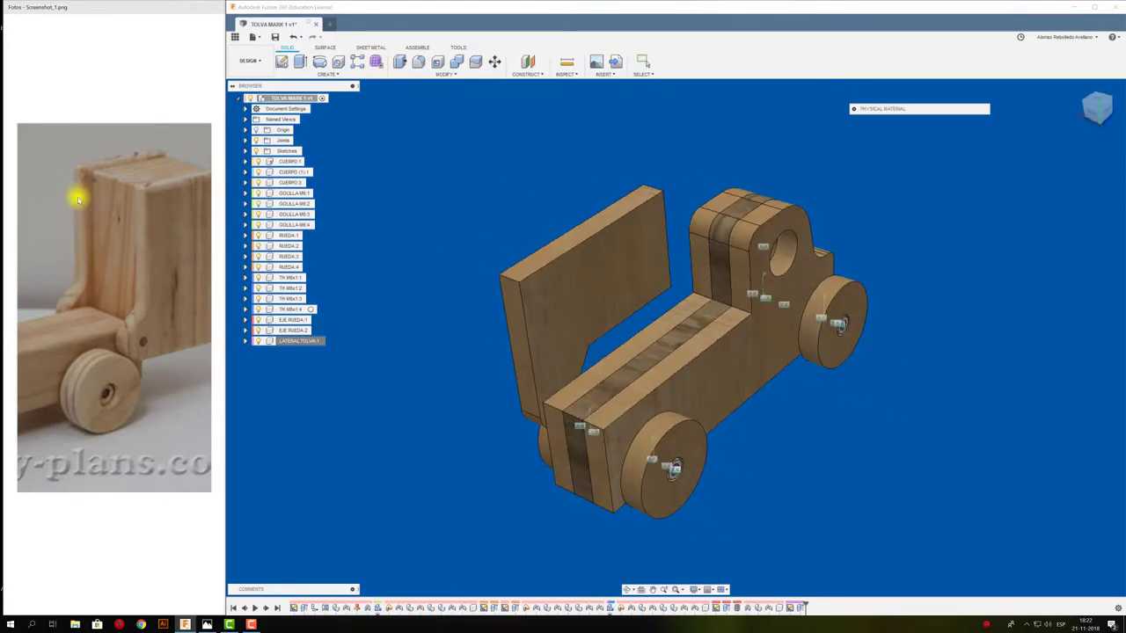
mouse_move(415, 202)
shift+middle_down()
mouse_move(402, 226)
mouse_move(94, 180)
shift+middle_up()
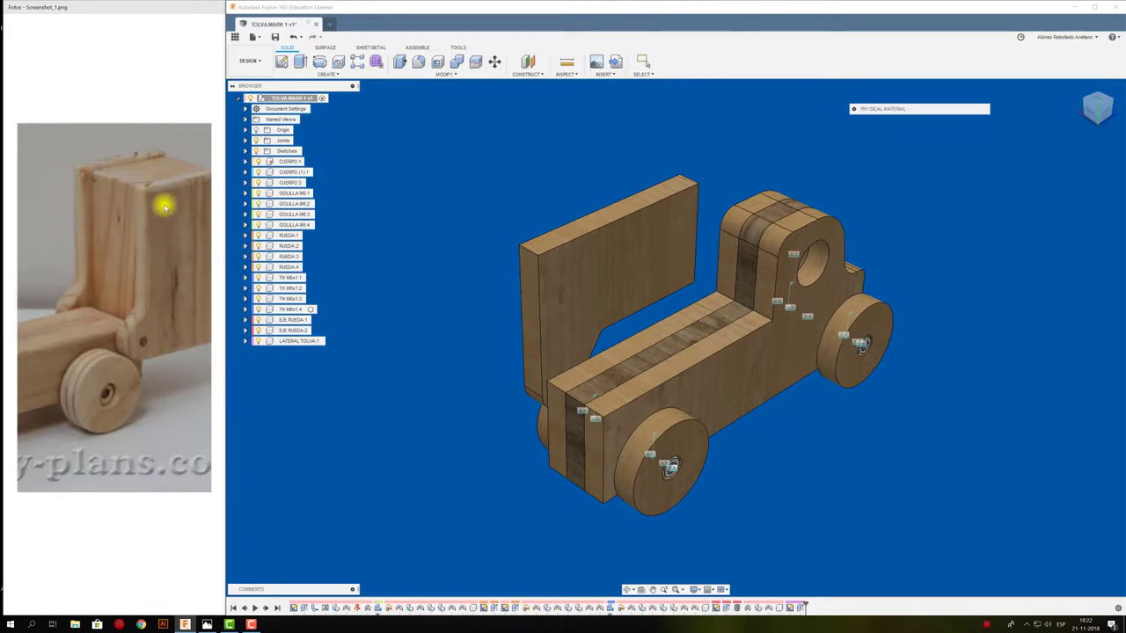
mouse_move(563, 276)
shift+middle_down()
mouse_move(691, 233)
mouse_move(553, 227)
shift+middle_up()
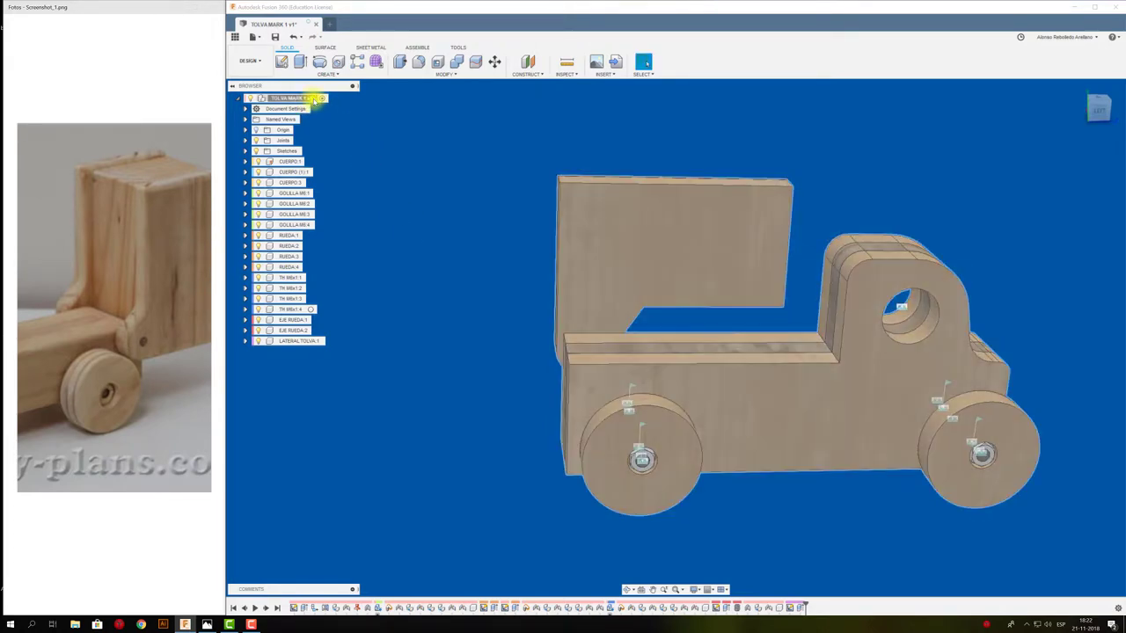
Create a new BASE TOLVA component and start a sketch on the hopper side panel face.
right_click(314, 99)
click(334, 132)
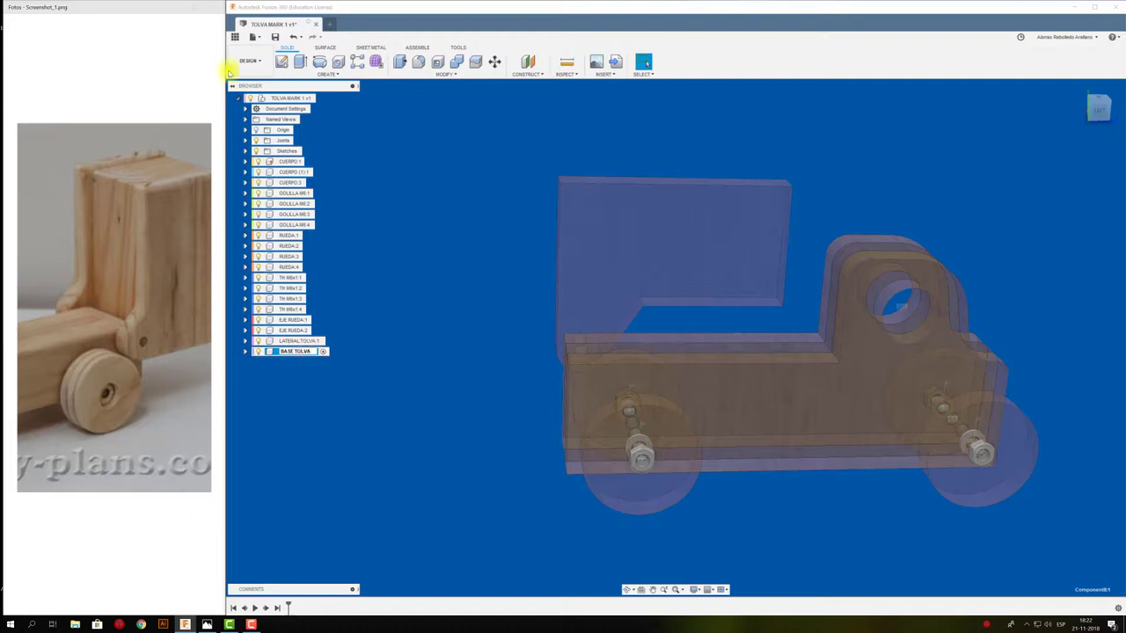
click(281, 61)
click(722, 285)
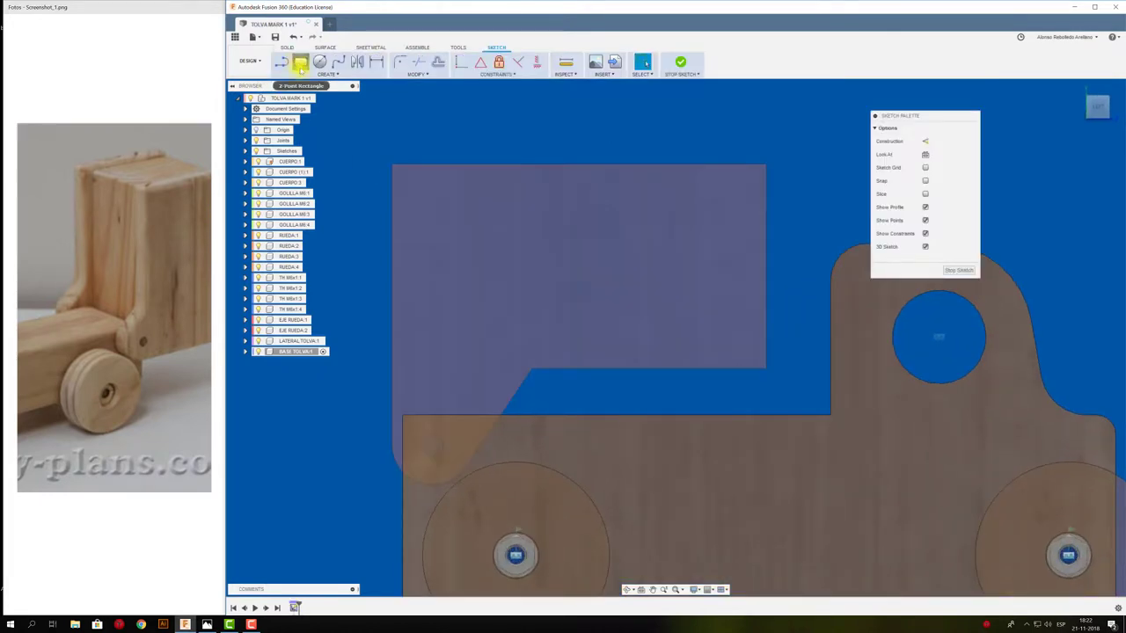
Draw a thin two-point rectangle along the panel's lower edge.
click(300, 62)
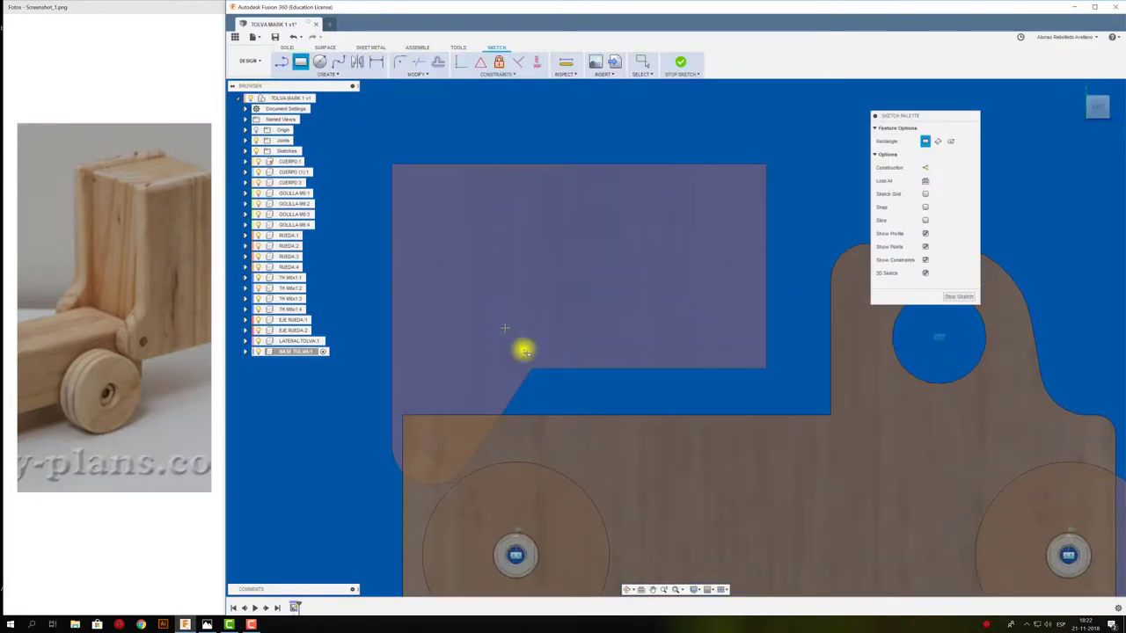
click(396, 370)
key(Escape)
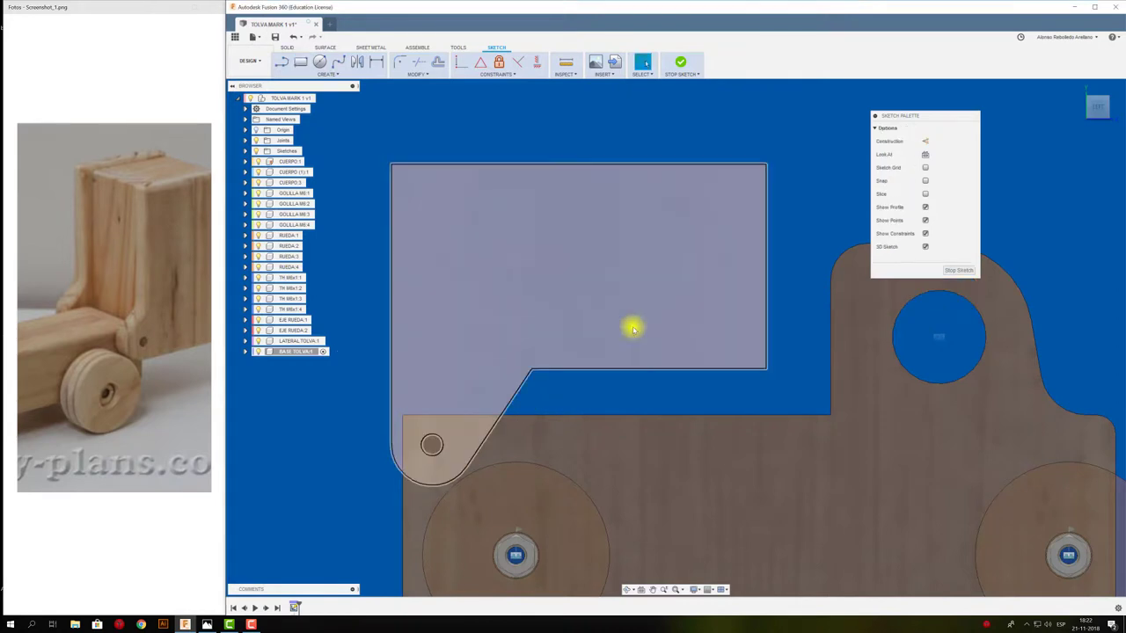
click(300, 61)
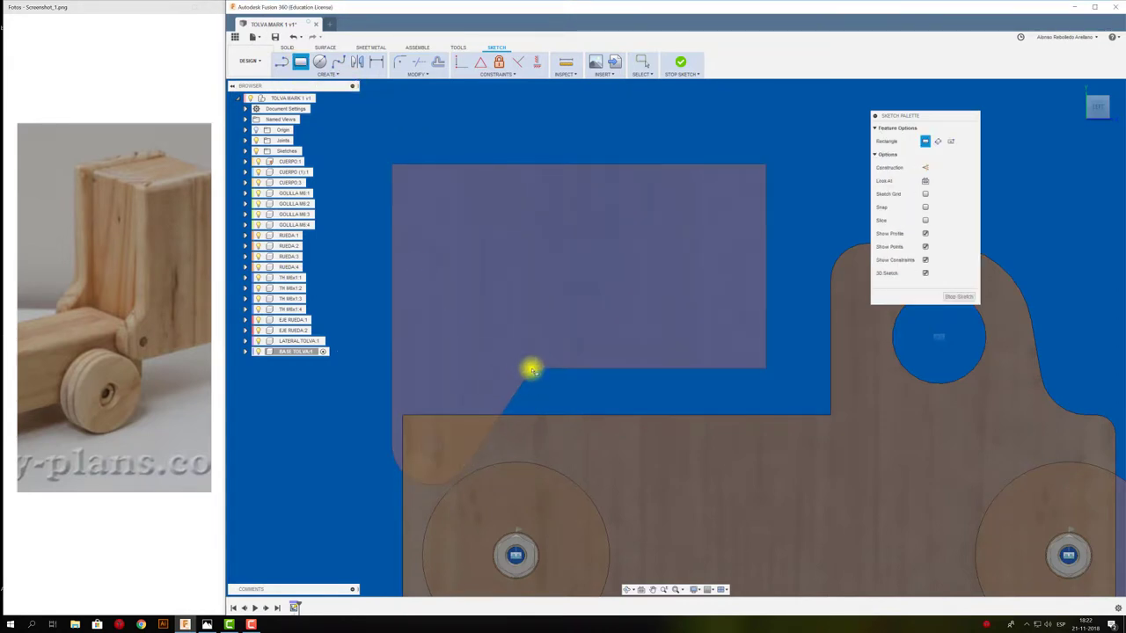
click(394, 368)
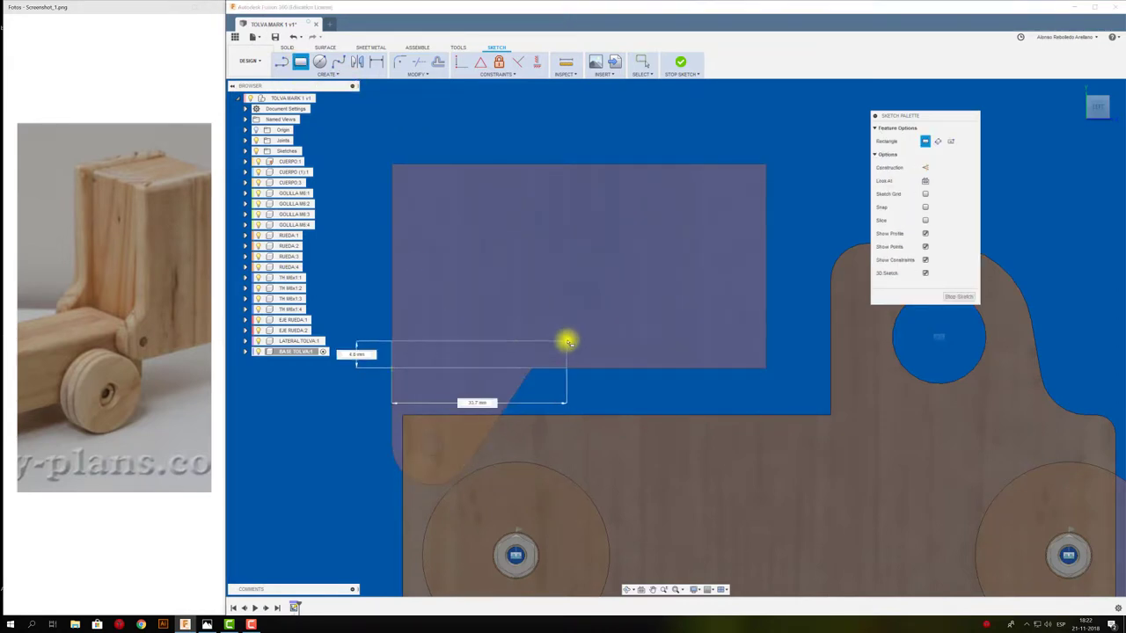
click(727, 339)
key(Escape)
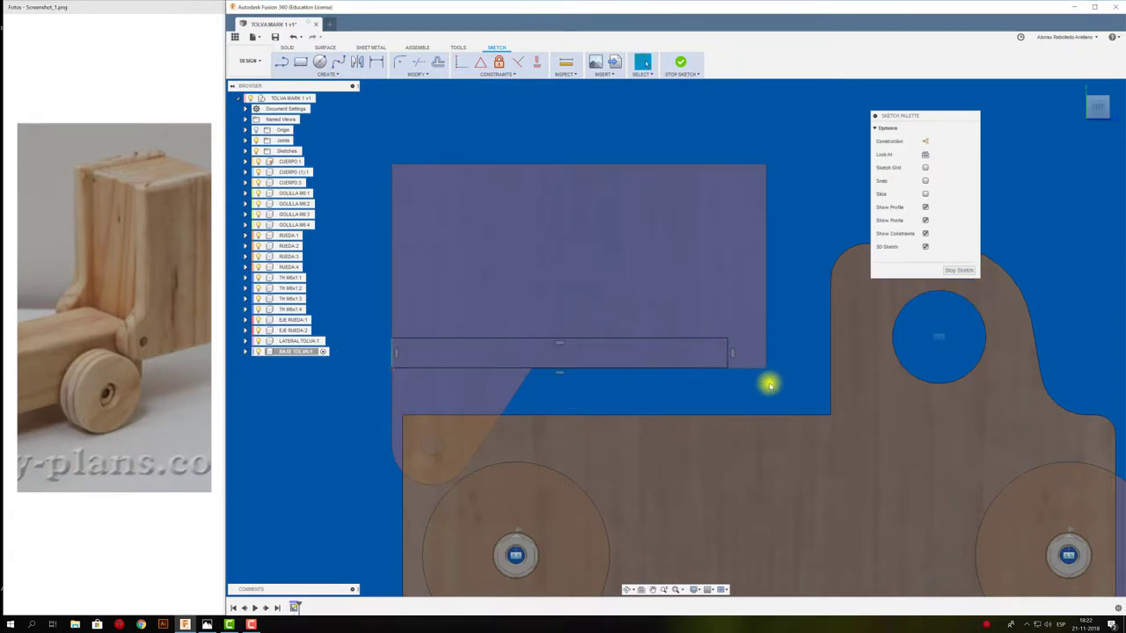
Dimension the rectangle's end gap to 12.7 and return to the 3D view.
key(d)
click(727, 358)
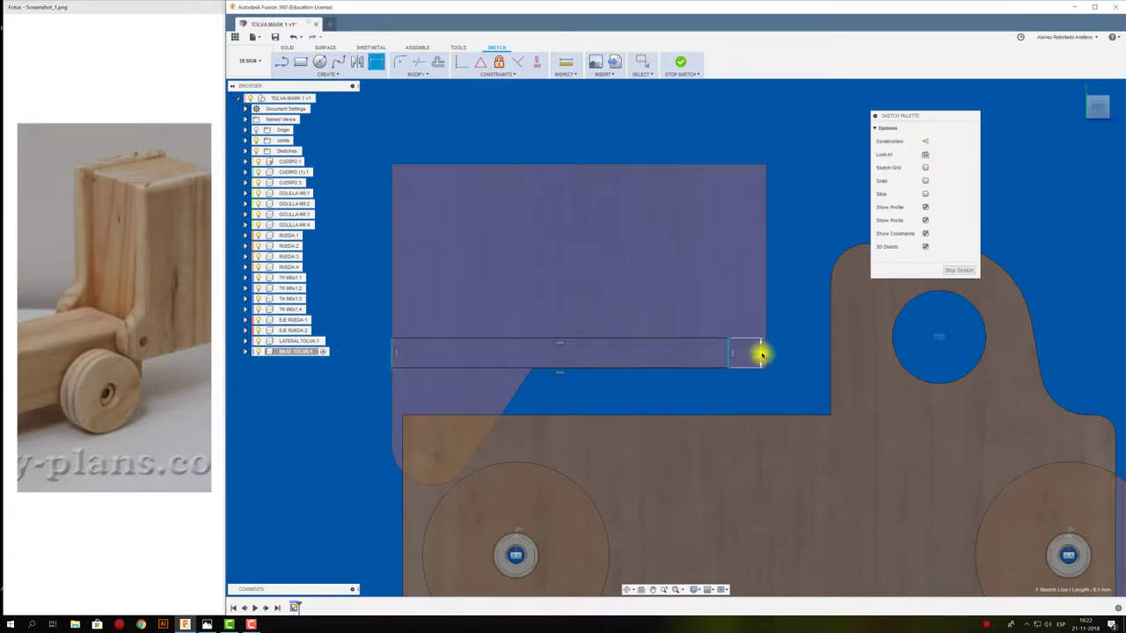
click(747, 313)
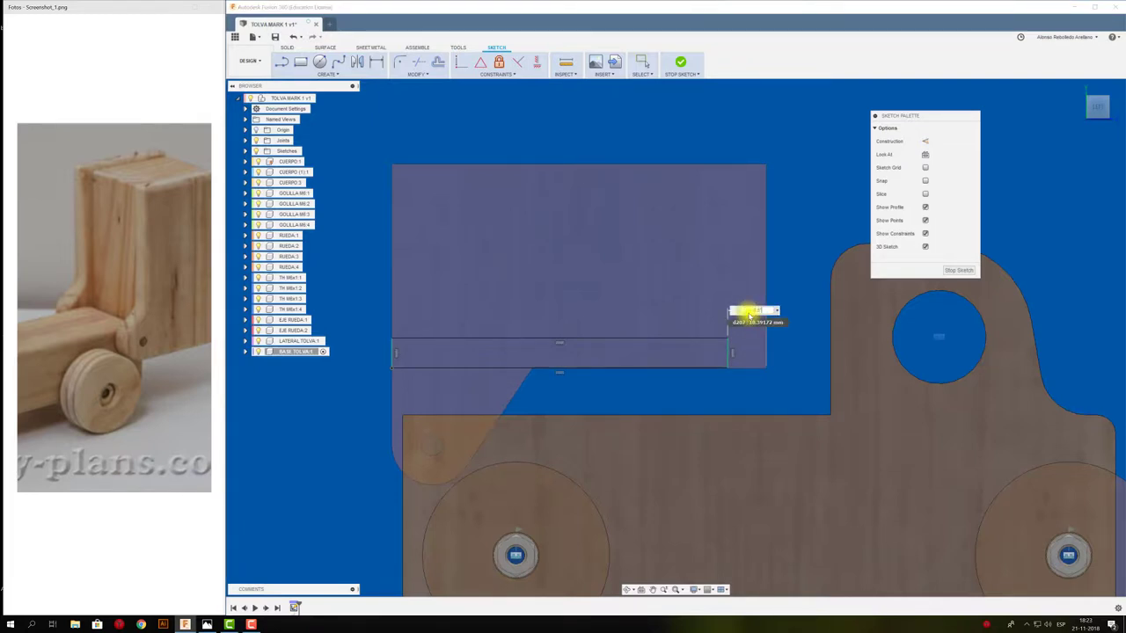
key(Return)
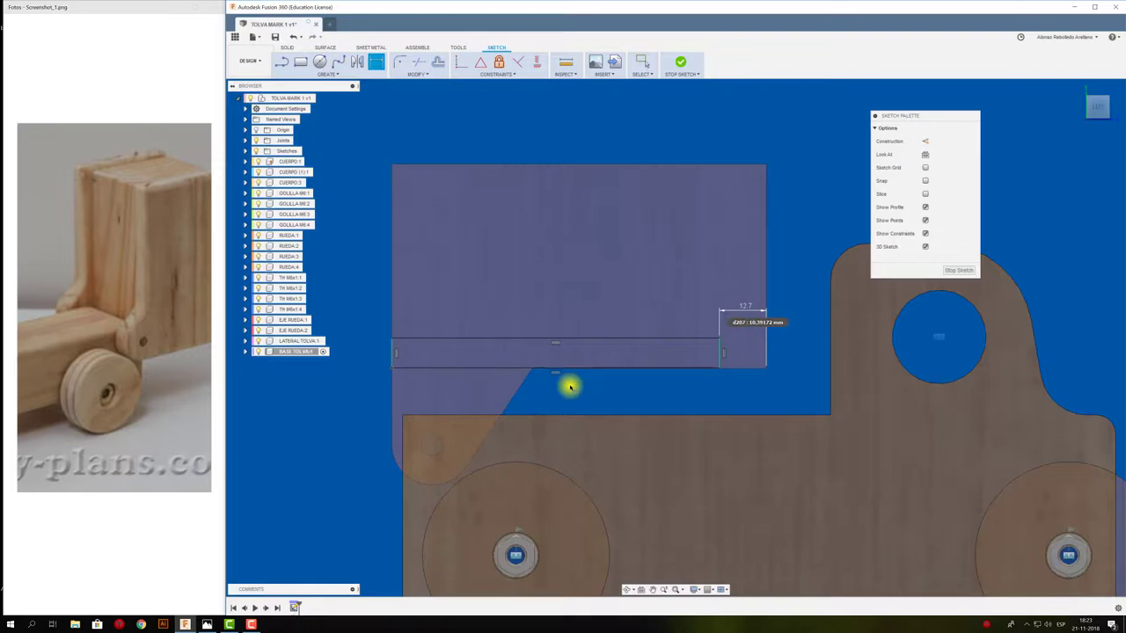
key(F6)
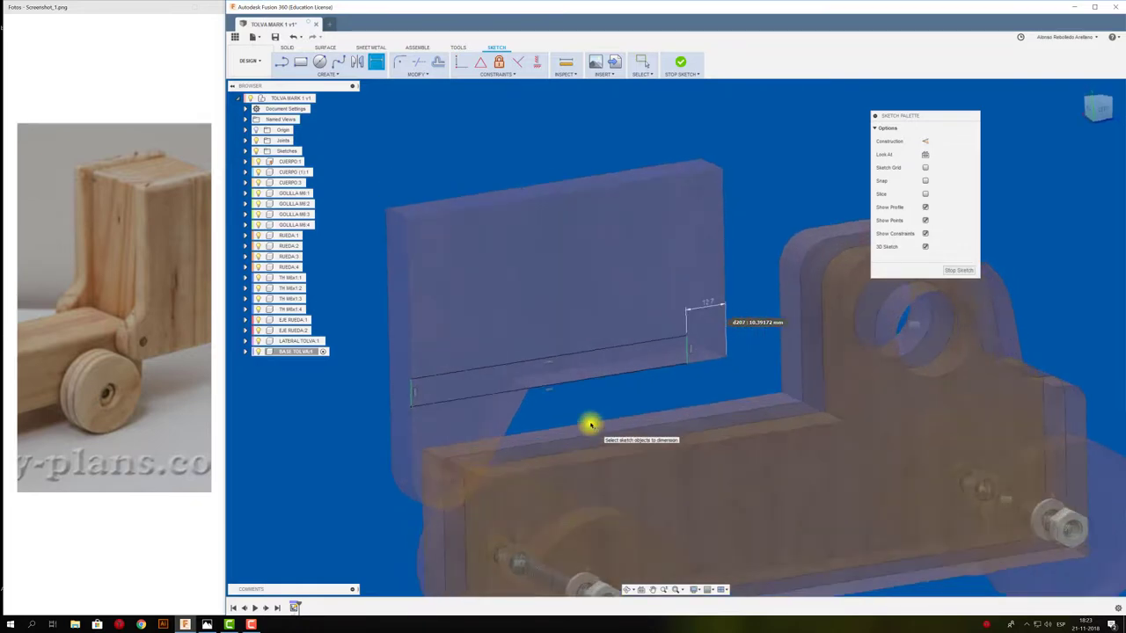
Extrude the thin rectangle To Object, reaching the far side panel with Extend Faces.
key(e)
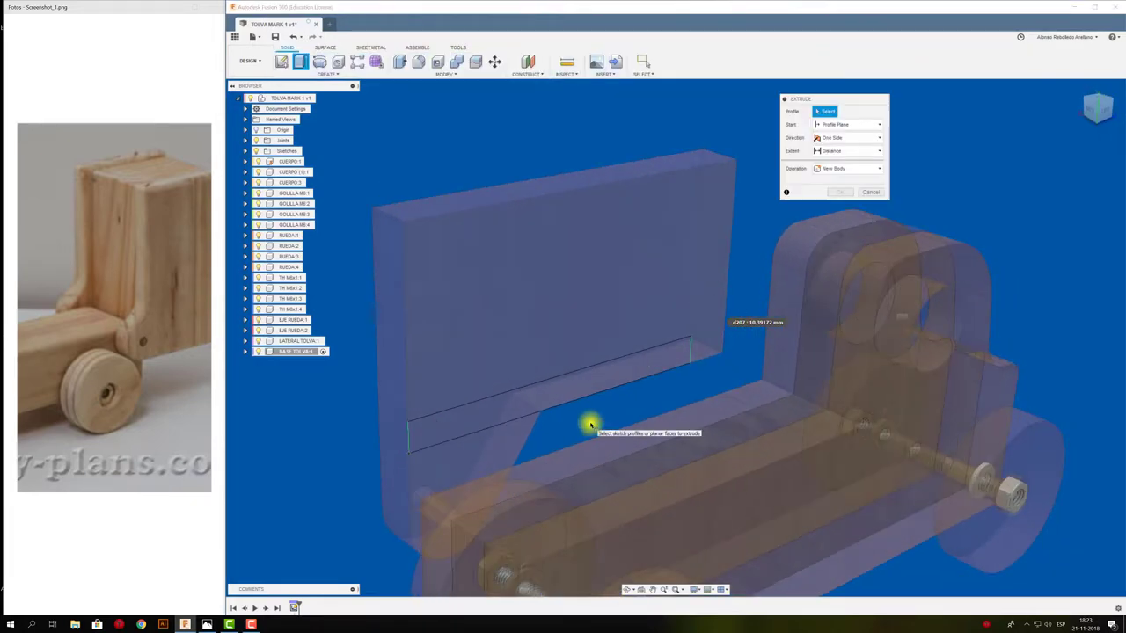
click(608, 382)
scroll(608, 391, down, 5)
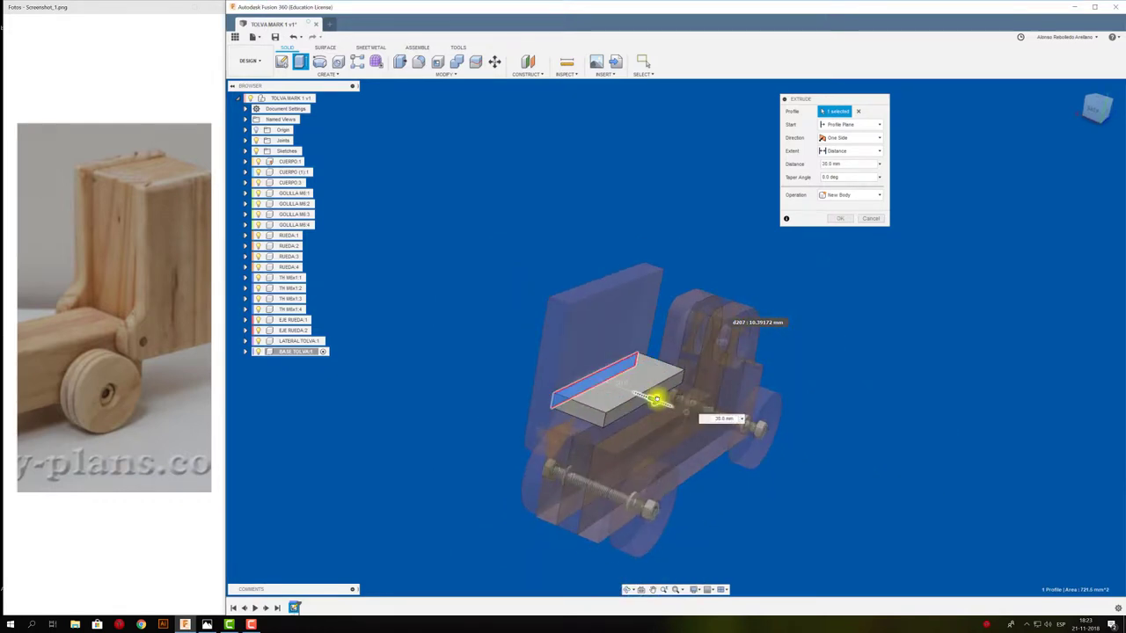
shift+middle_drag(656, 399, 637, 457)
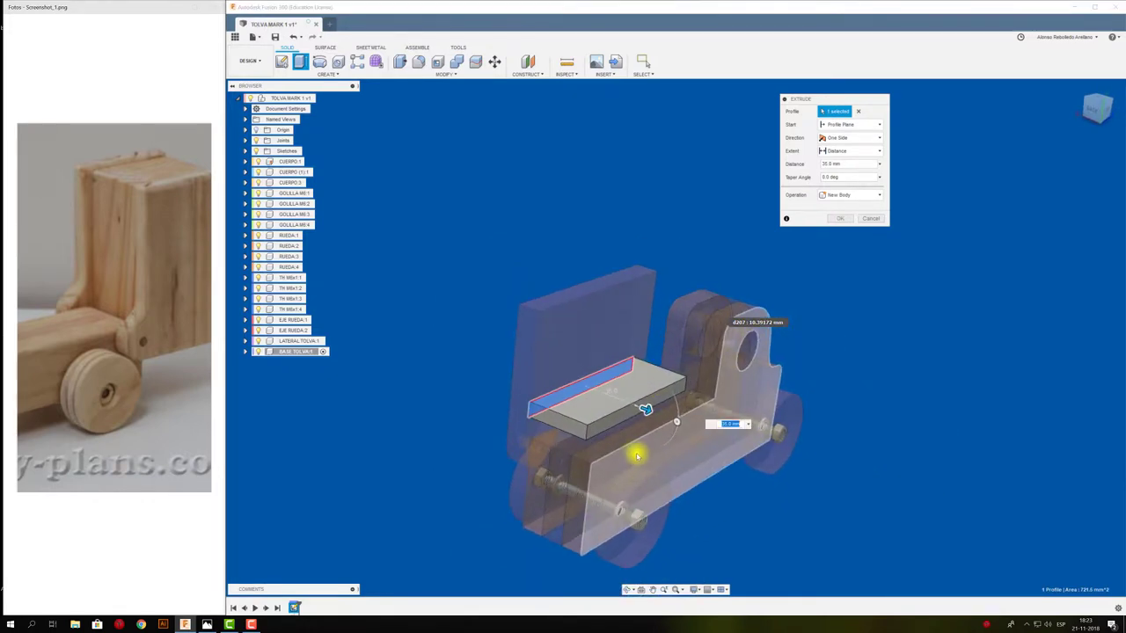
click(849, 153)
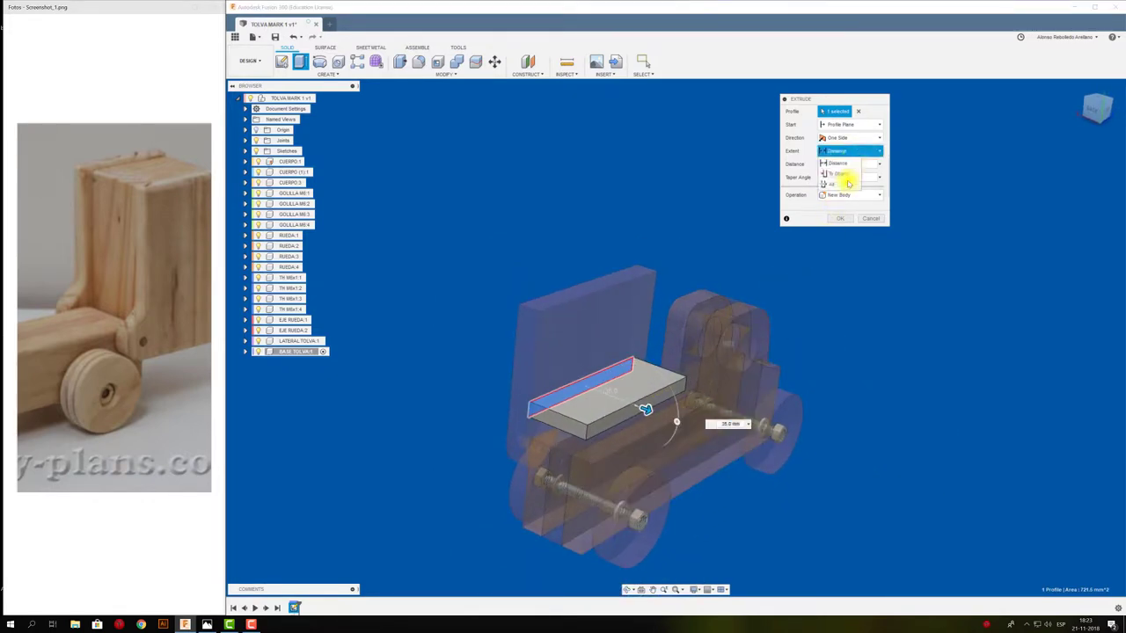
click(843, 175)
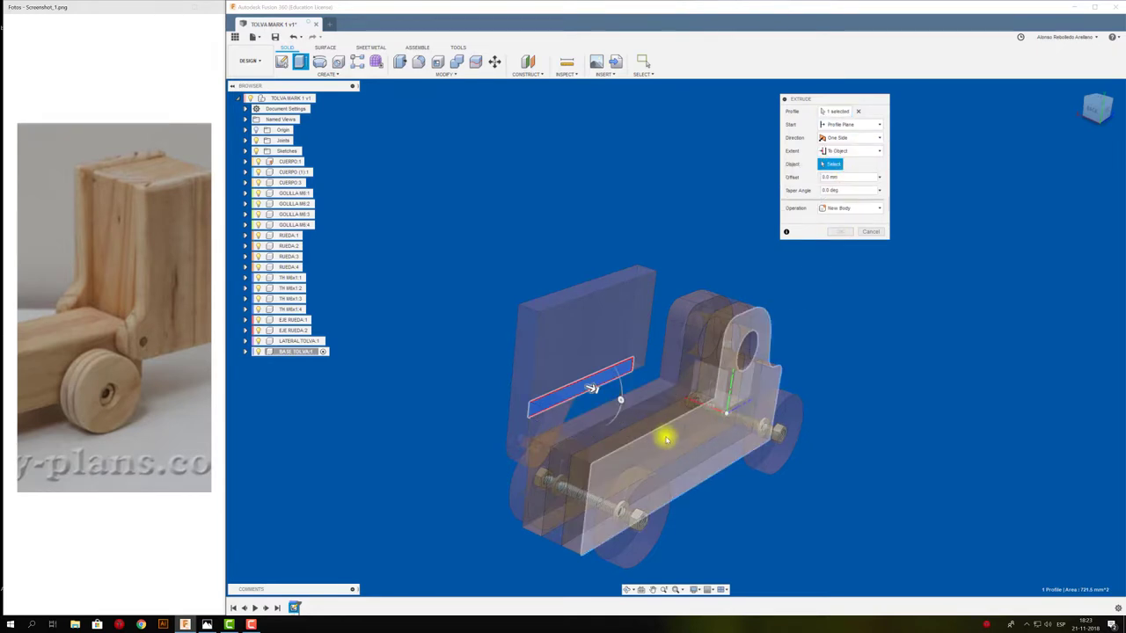
click(666, 438)
click(839, 191)
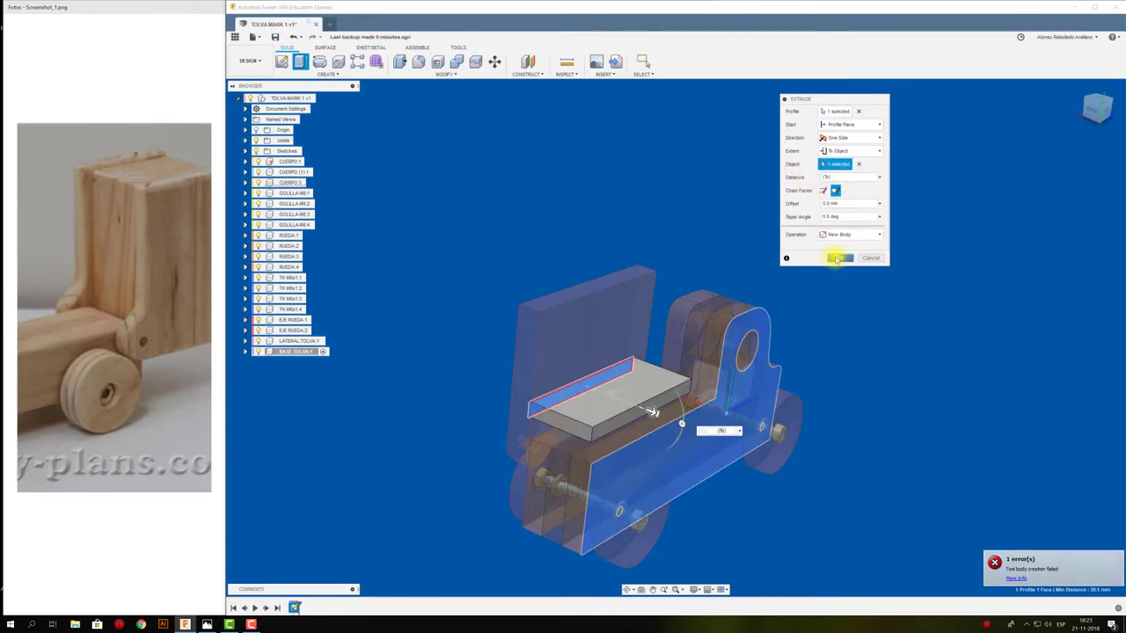
click(840, 257)
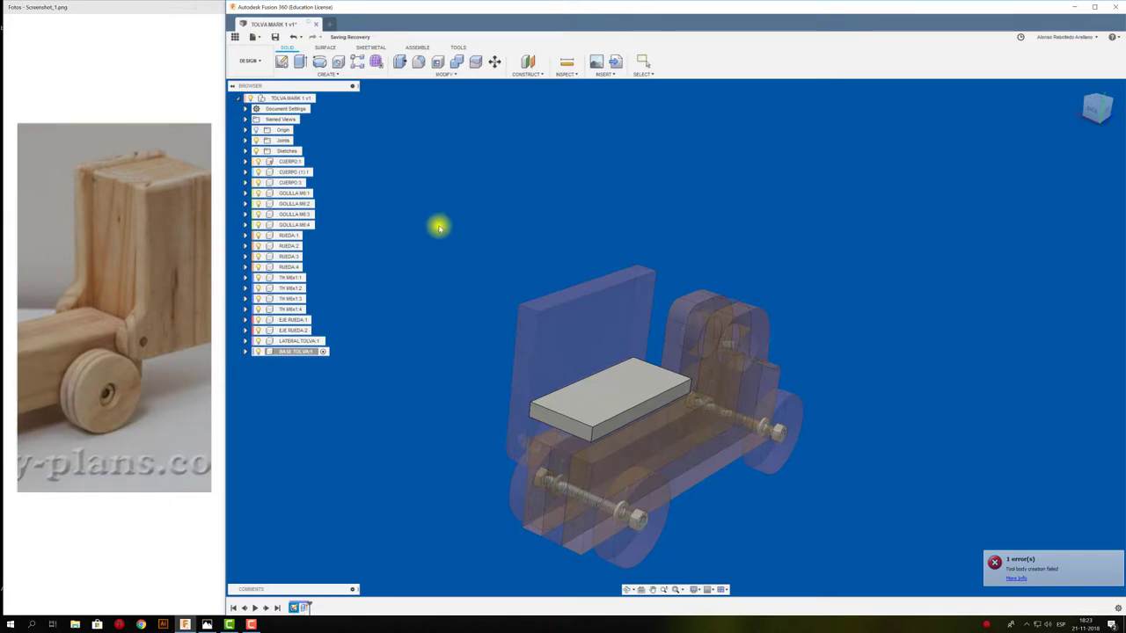
From the top-level design, measure the base plate edge (8.1 mm), then activate BASE TOLVA.
click(308, 99)
click(322, 99)
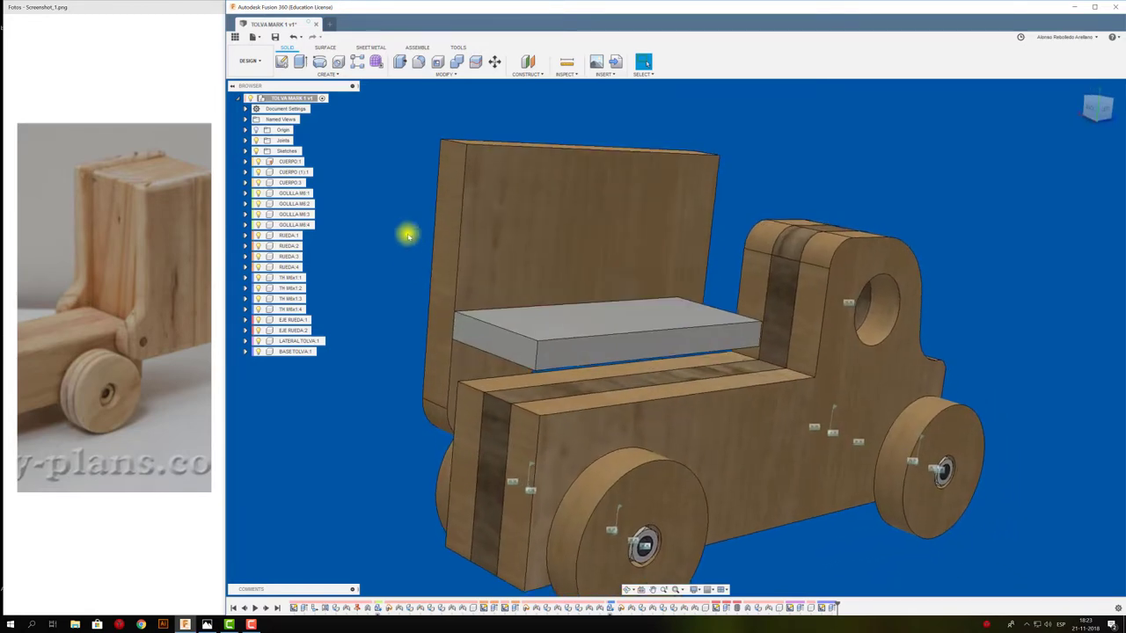
key(i)
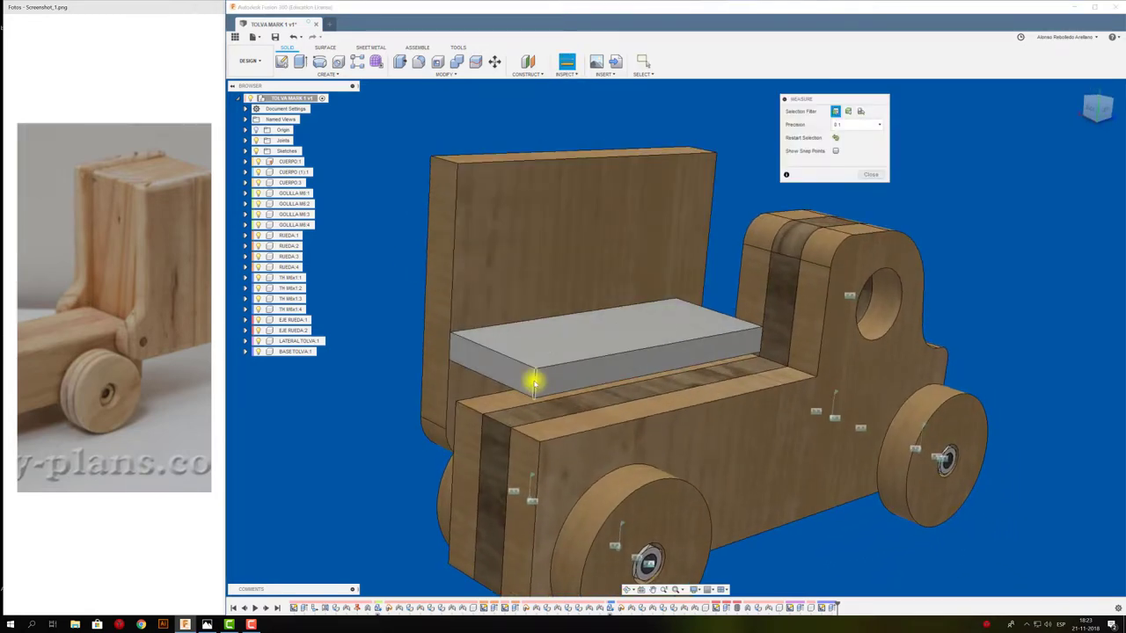
click(534, 383)
click(869, 219)
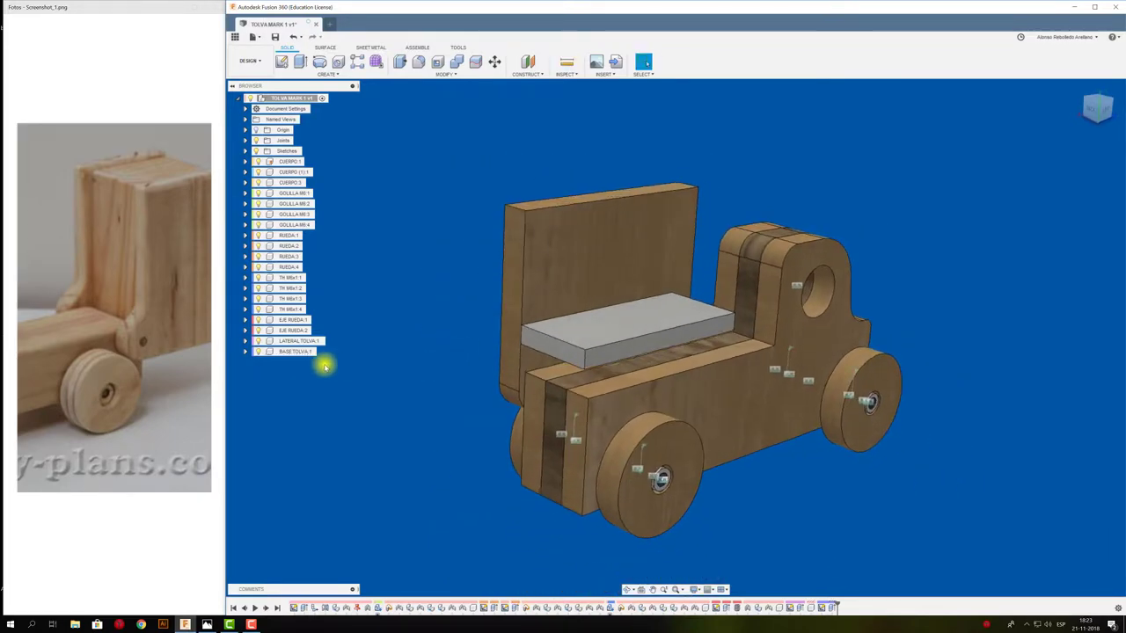
click(294, 351)
click(323, 352)
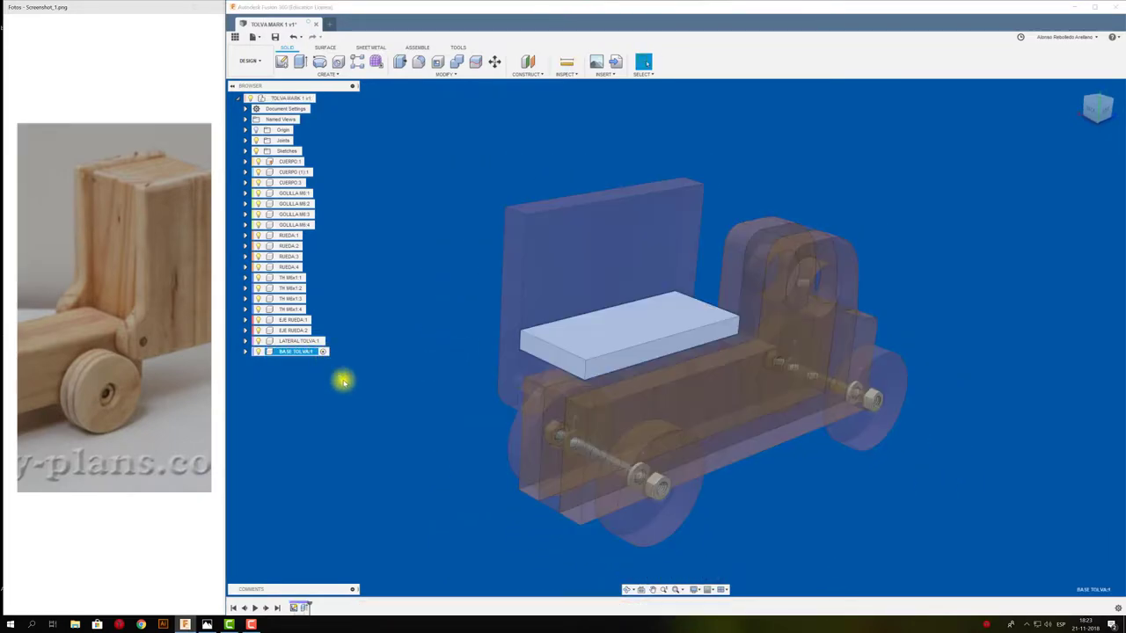
Reopen the base plate sketch and dimension the plate thickness between its top and bottom lines.
right_click(299, 607)
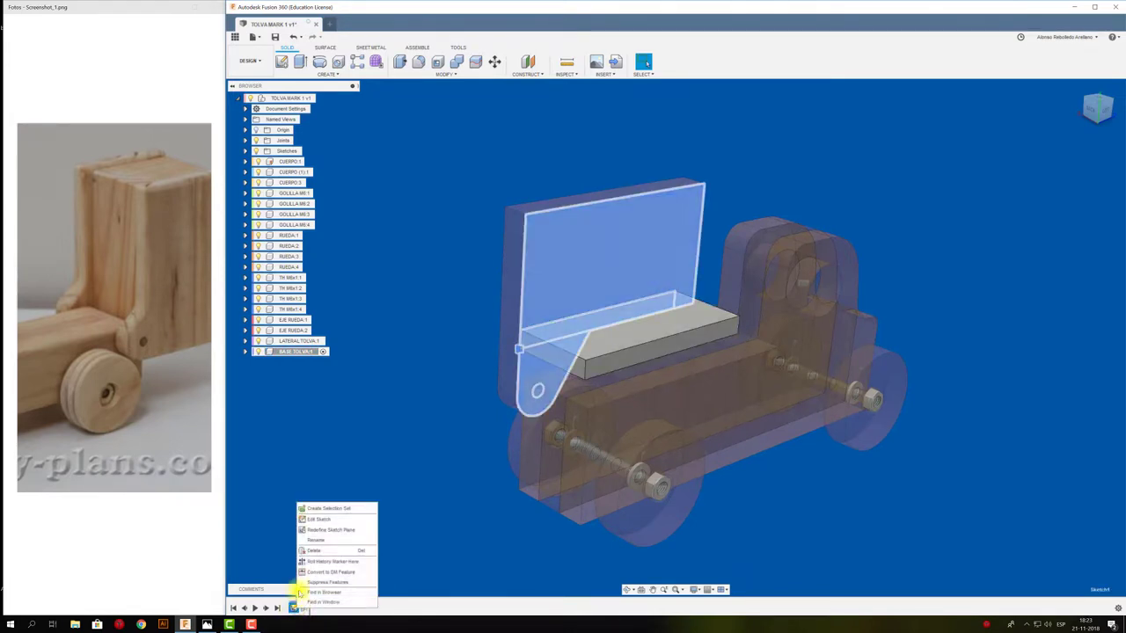
click(328, 515)
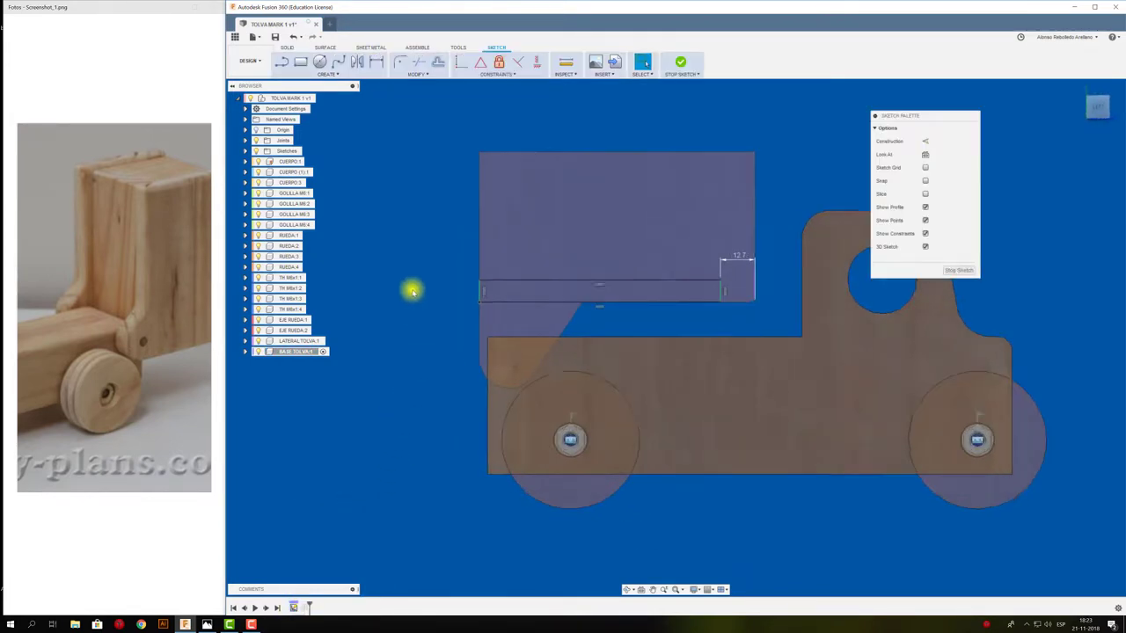
scroll(410, 290, up, 3)
key(d)
click(516, 278)
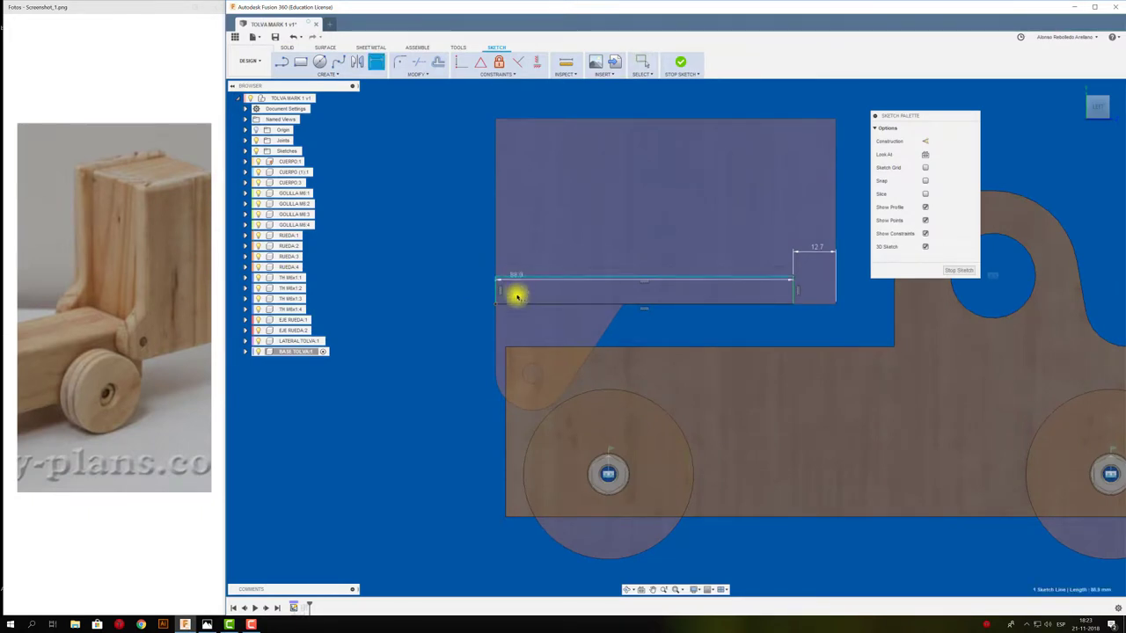
click(515, 302)
click(455, 291)
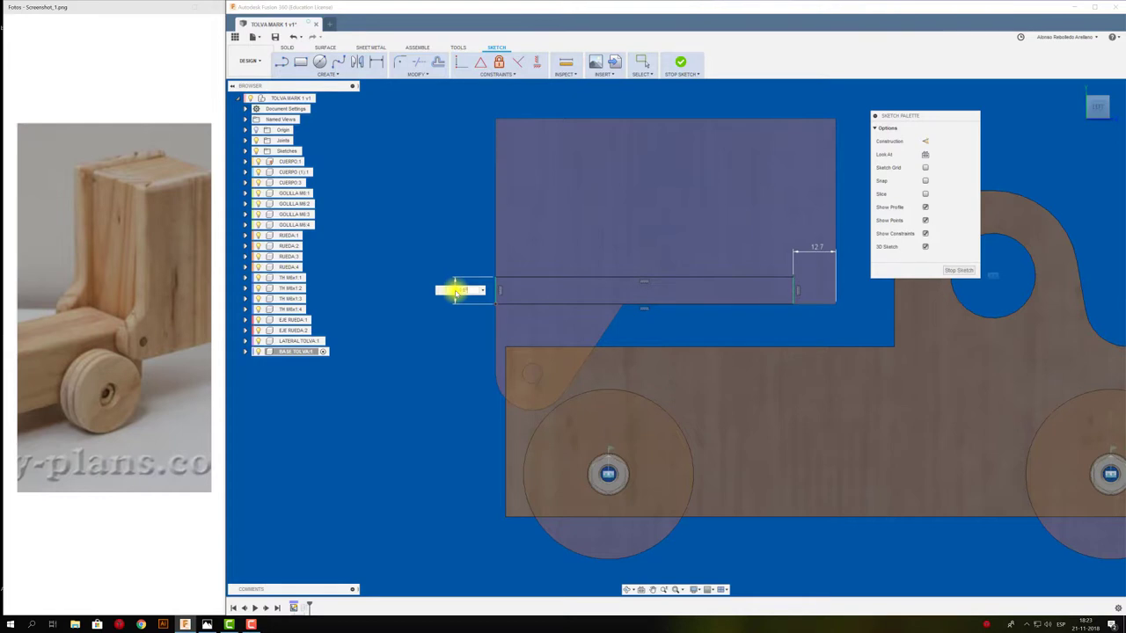
key(Return)
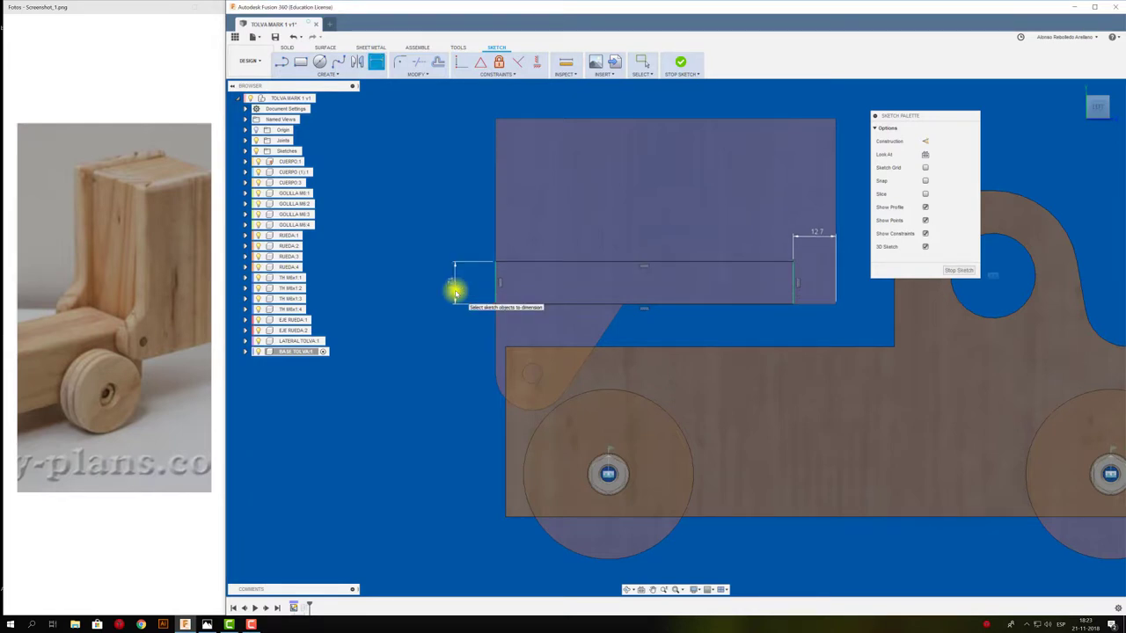
shift+middle_drag(957, 273, 698, 328)
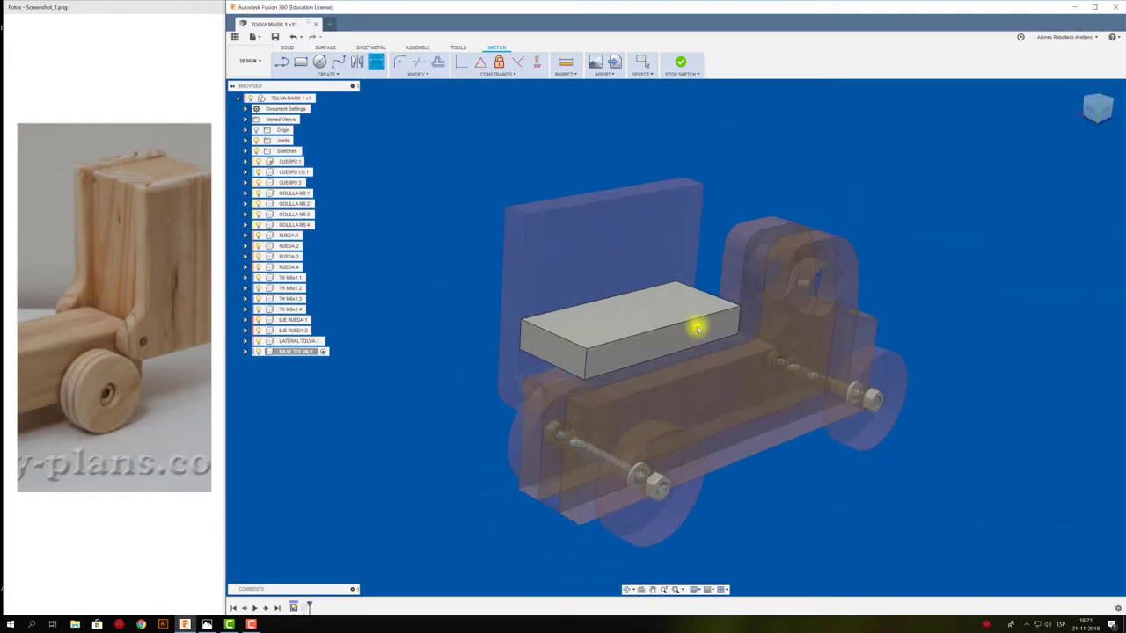
right_drag(697, 328, 431, 368)
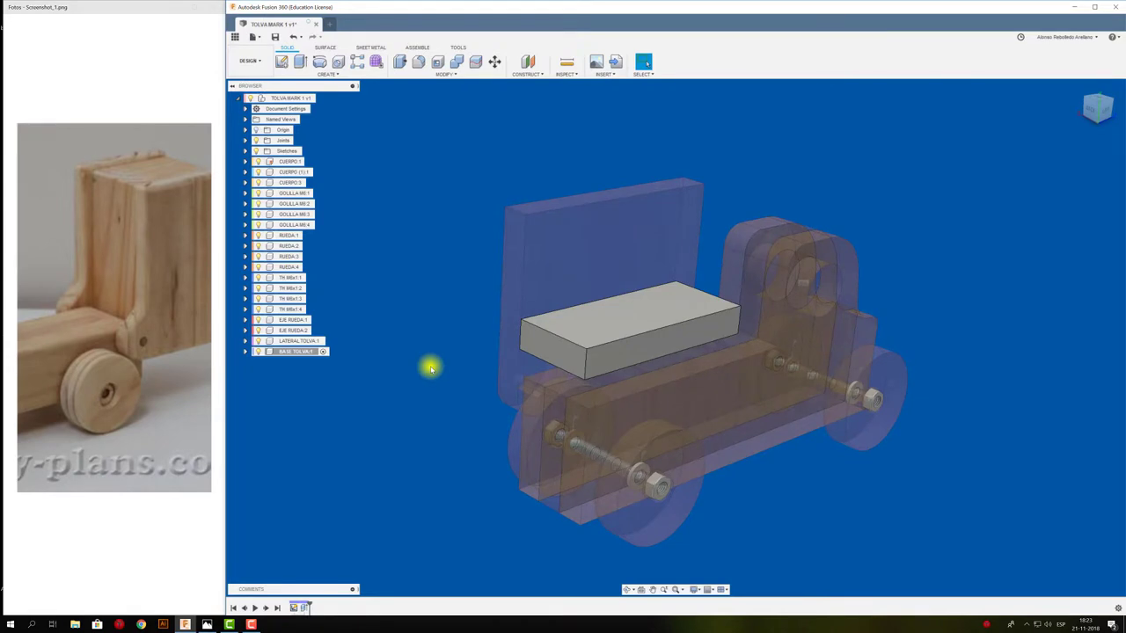
From the top-level assembly, rigidly join the grey base block to the back panel.
right_click(302, 98)
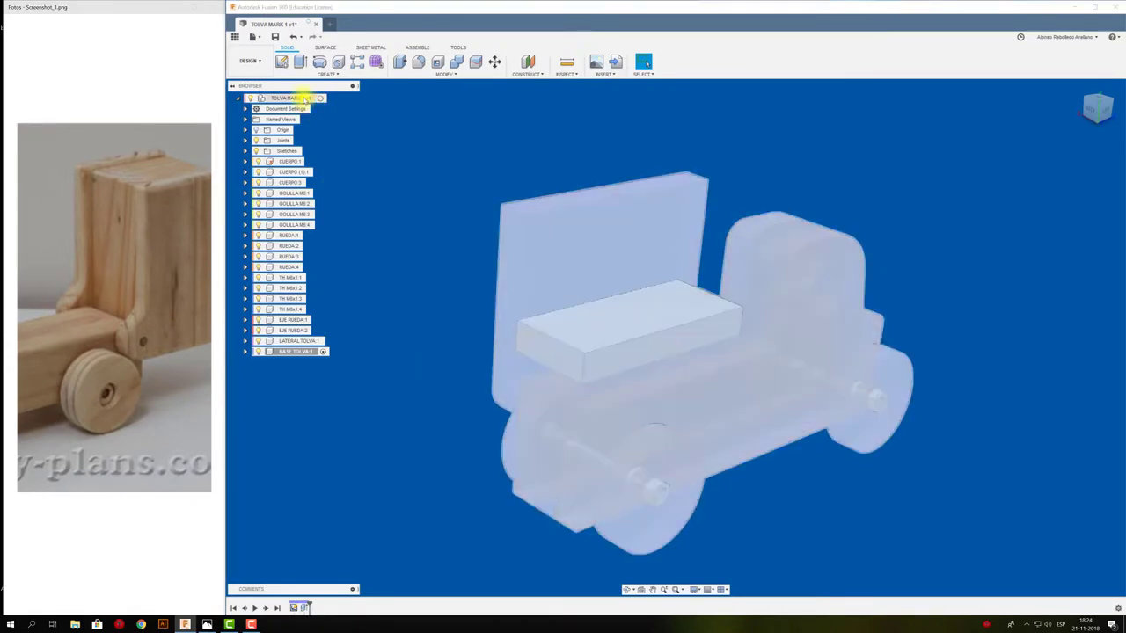
click(322, 104)
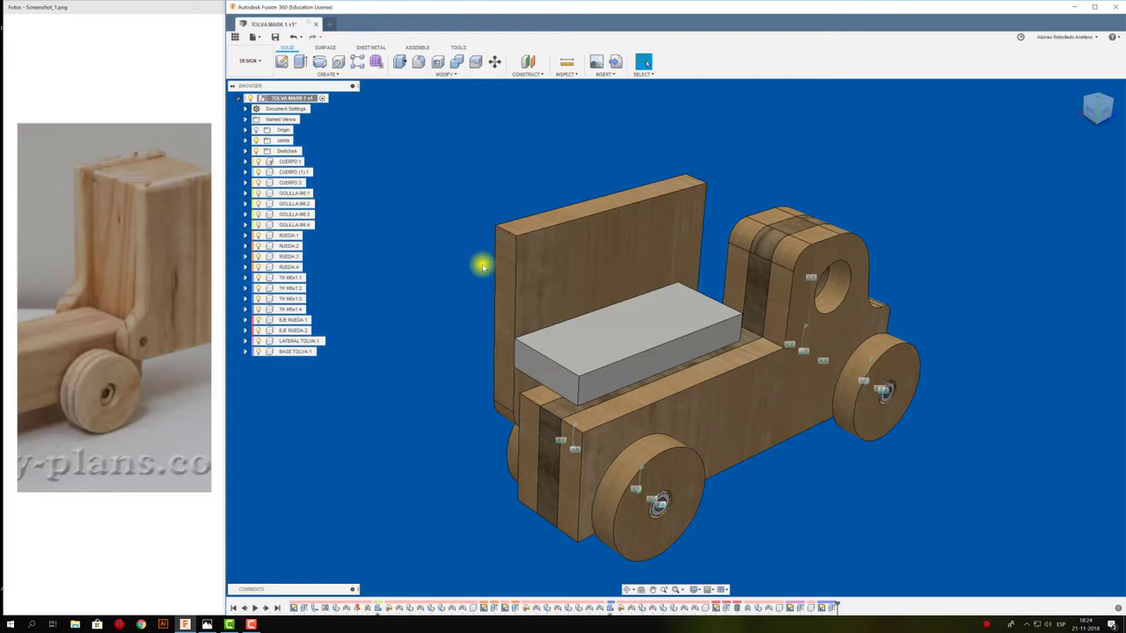
key(shift+j)
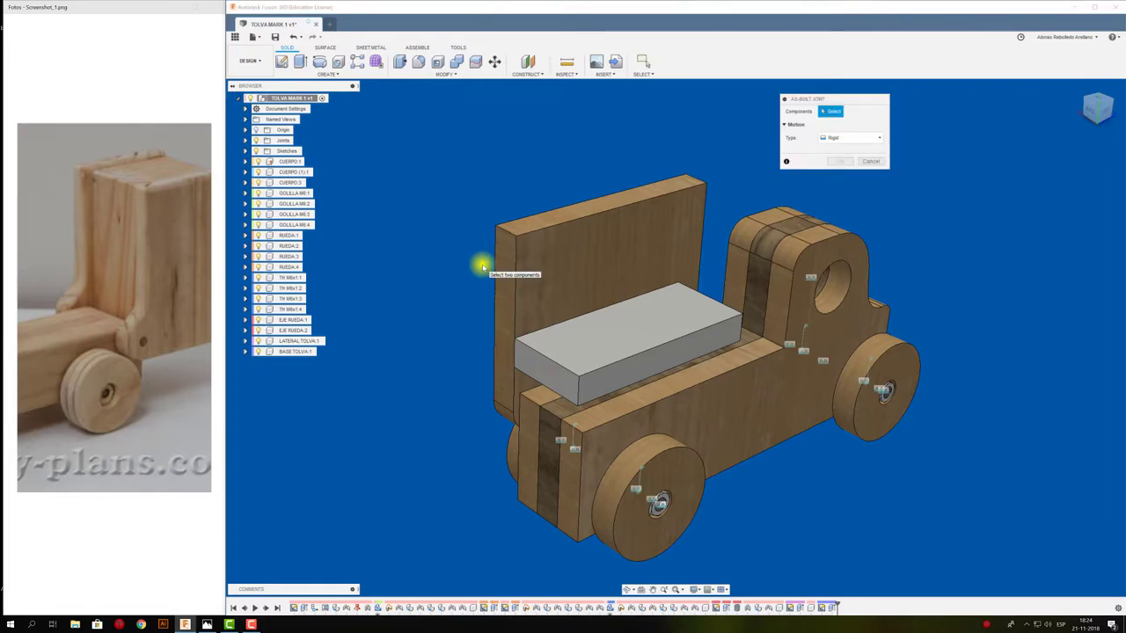
click(648, 322)
click(681, 233)
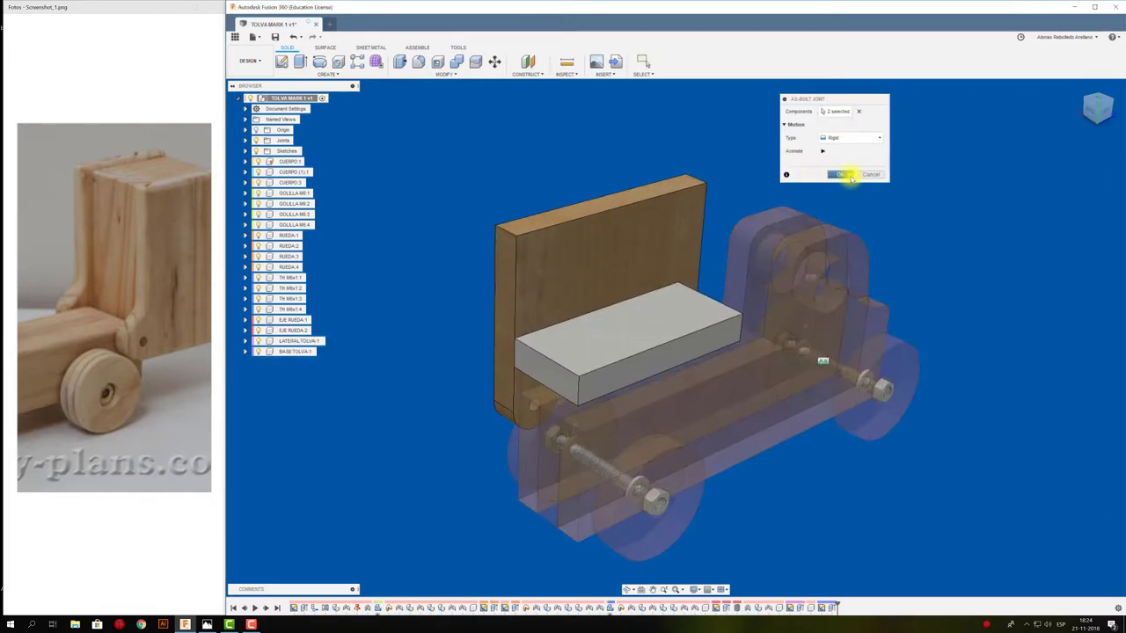
click(840, 174)
click(318, 340)
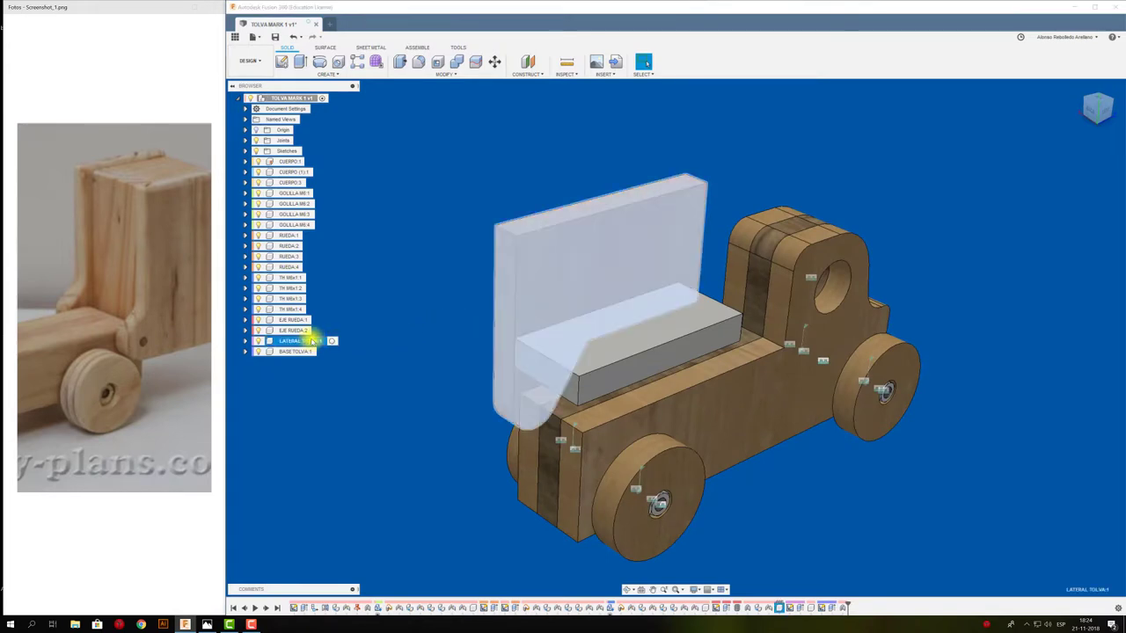
Copy the LATERAL TOLVA panel and move the pasted copy -75 mm to the truck's opposite side.
key(ctrl+c)
key(ctrl+v)
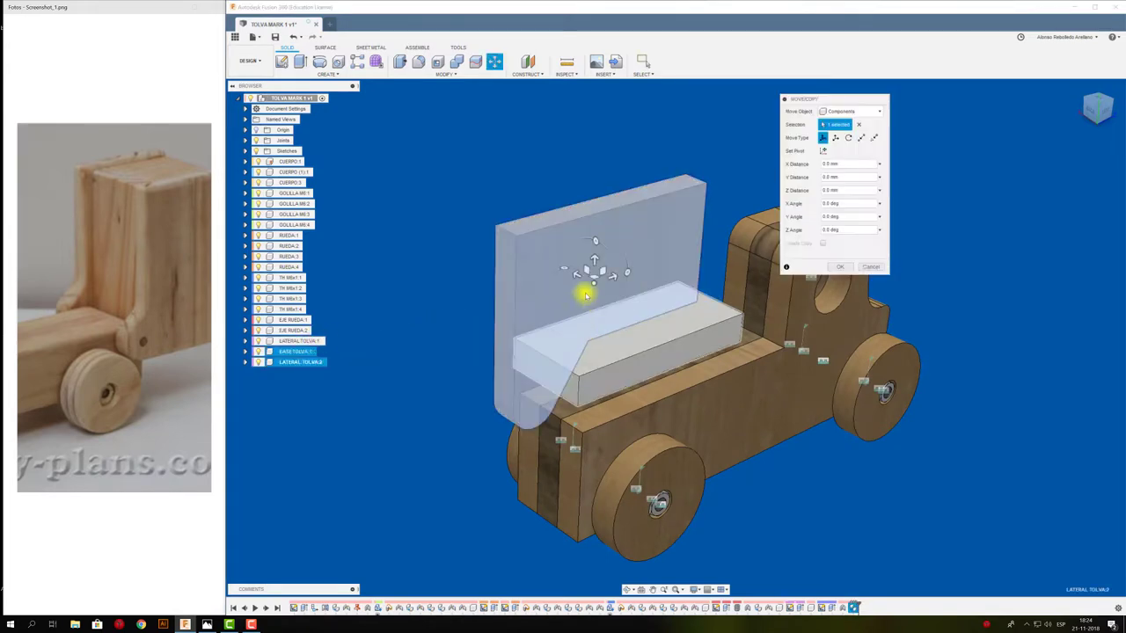
mouse_move(583, 272)
mouse_down()
mouse_move(671, 325)
mouse_move(695, 327)
mouse_up()
click(839, 267)
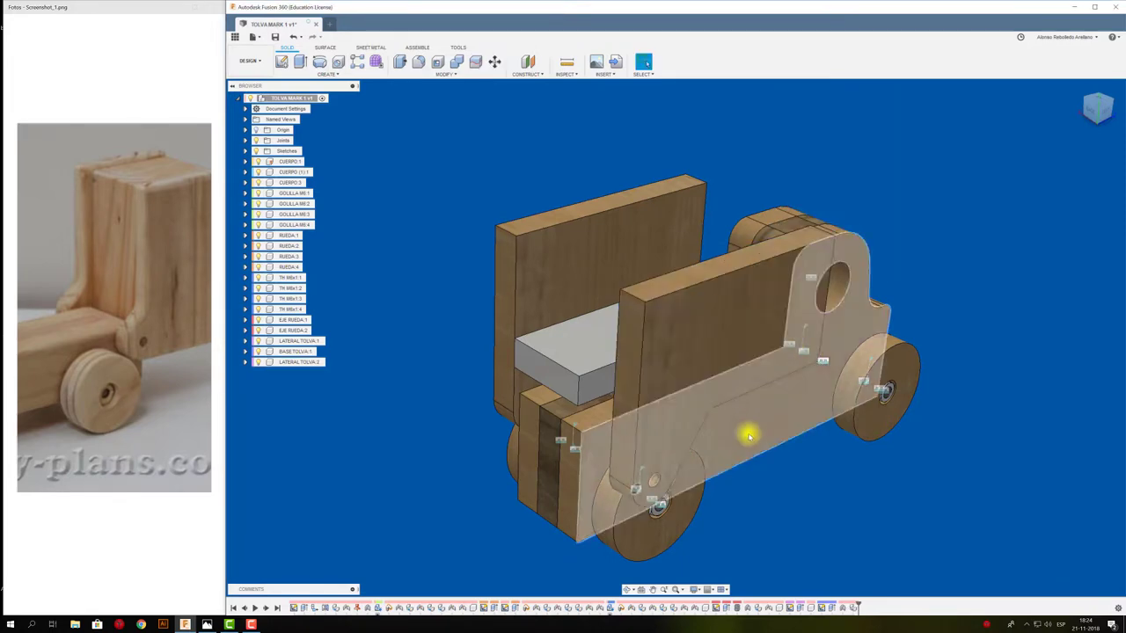
Select the truck body's side panel, activate CUERPO:1 and start a new sketch.
mouse_move(763, 474)
shift+middle_down()
mouse_move(748, 460)
mouse_move(917, 455)
shift+middle_up()
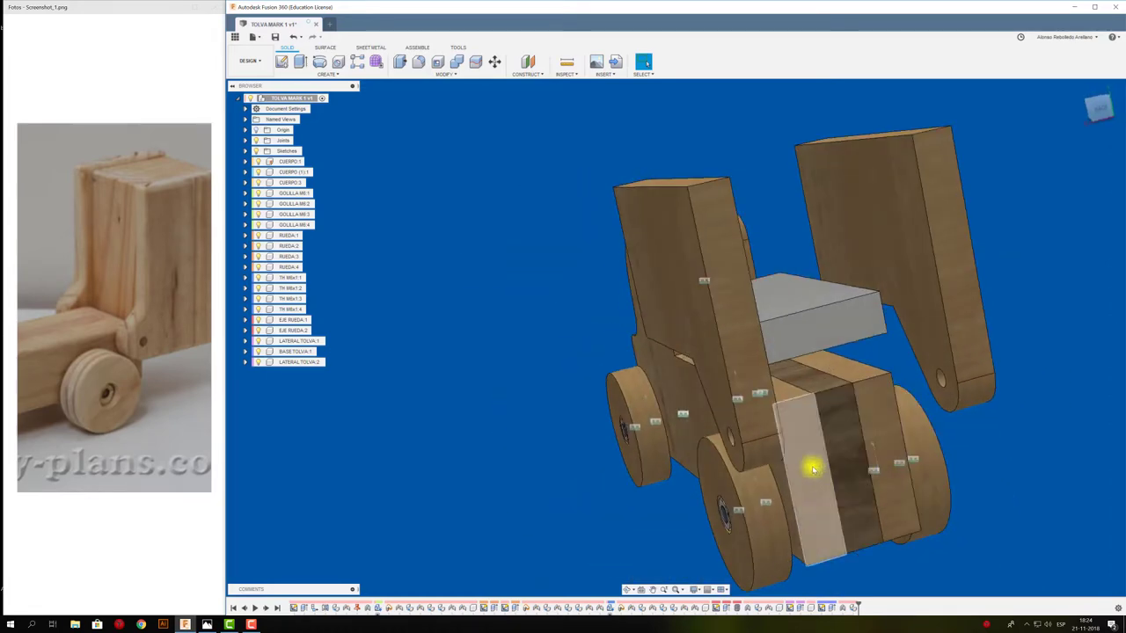
mouse_move(812, 463)
shift+middle_down()
mouse_move(766, 460)
mouse_move(717, 431)
shift+middle_up()
click(717, 431)
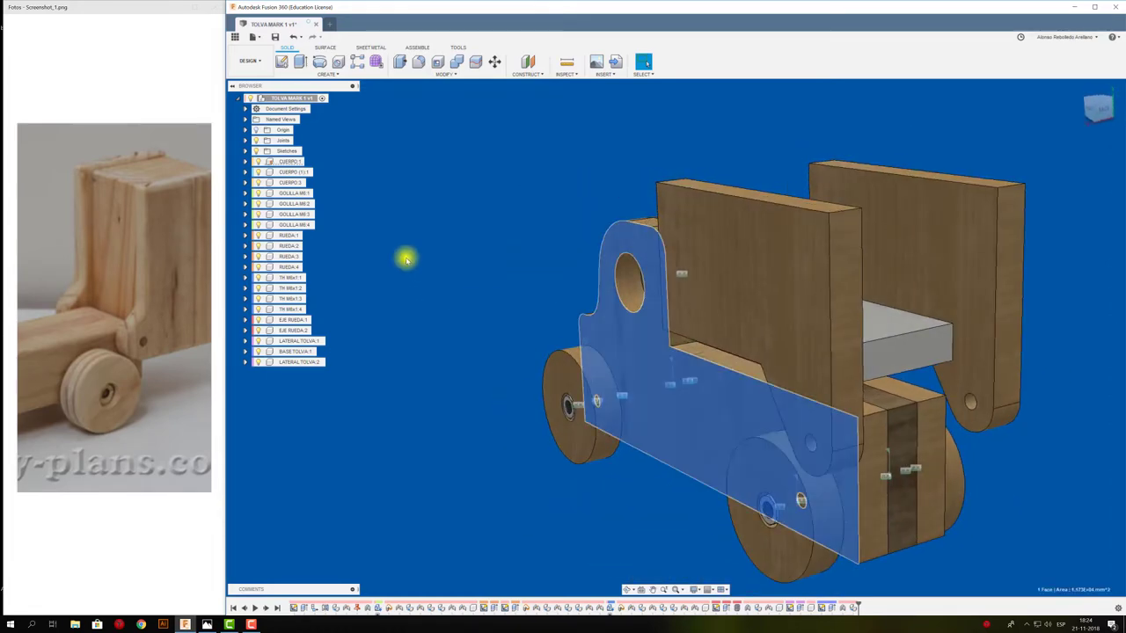
click(310, 162)
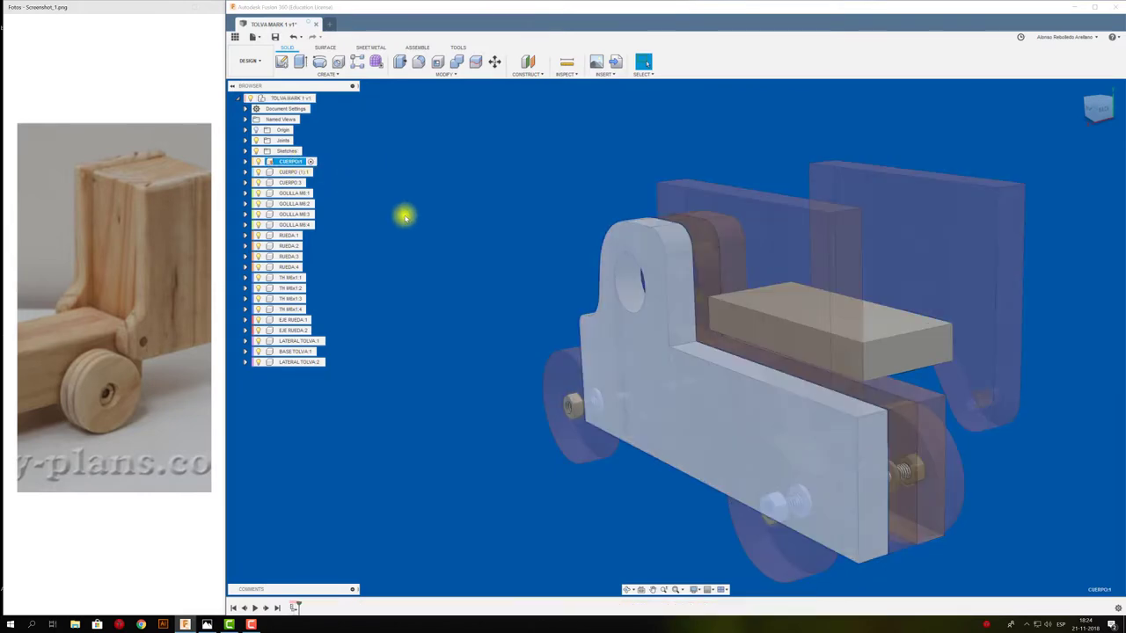
click(281, 62)
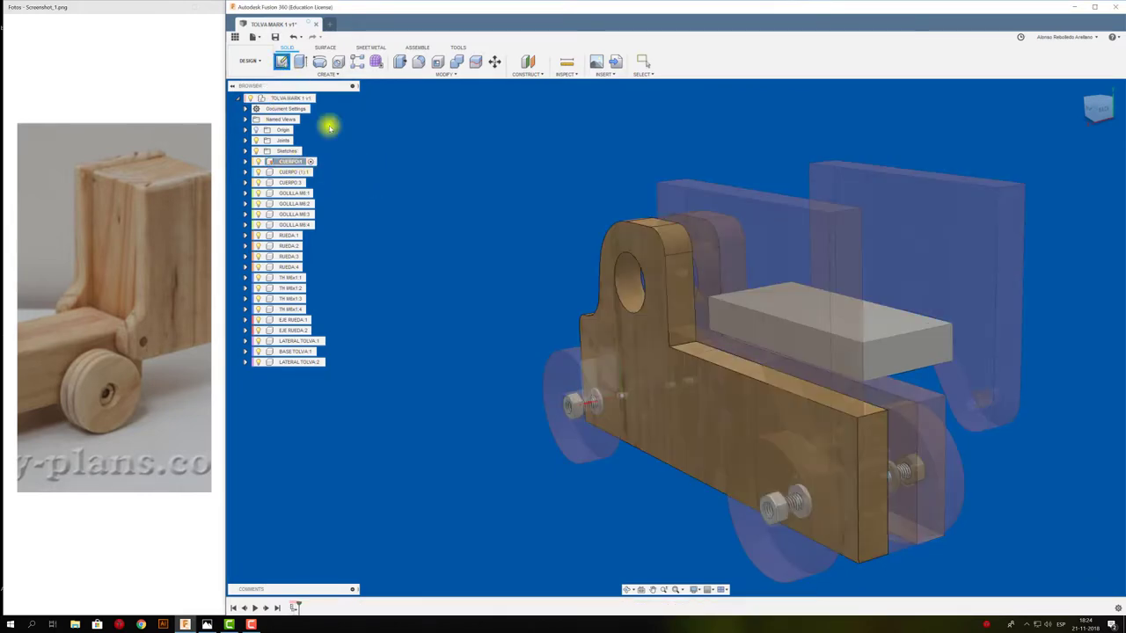
Project the side panel's 3.0 mm-radius pivot hole onto the CUERPO:1 side face sketch.
click(649, 360)
scroll(1033, 350, up, 3)
scroll(1028, 344, up, 2)
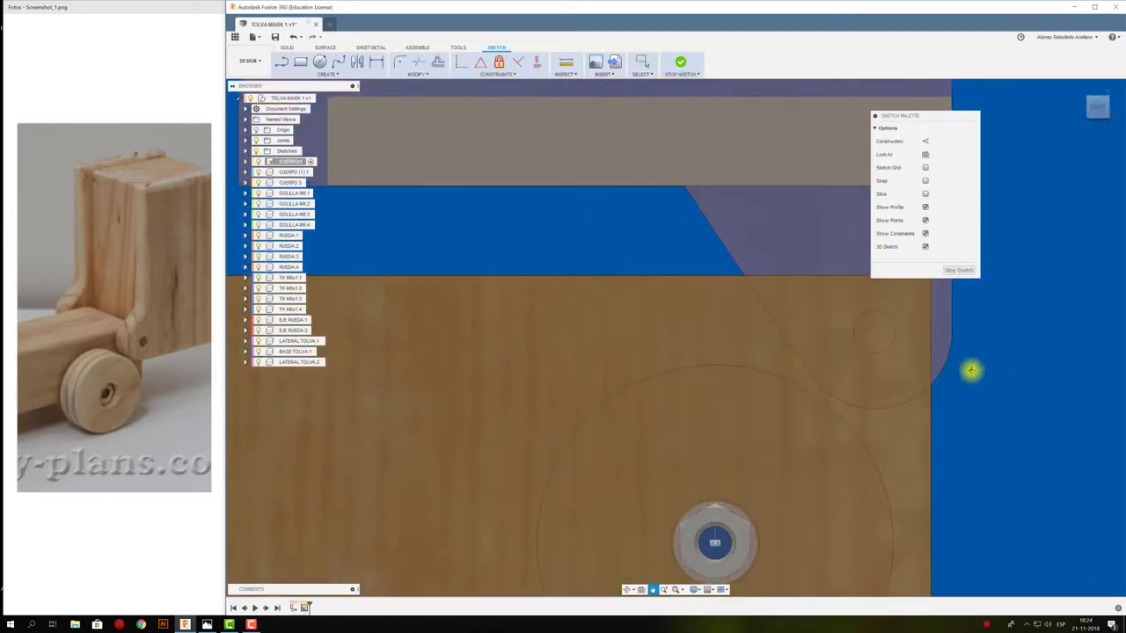
key(c)
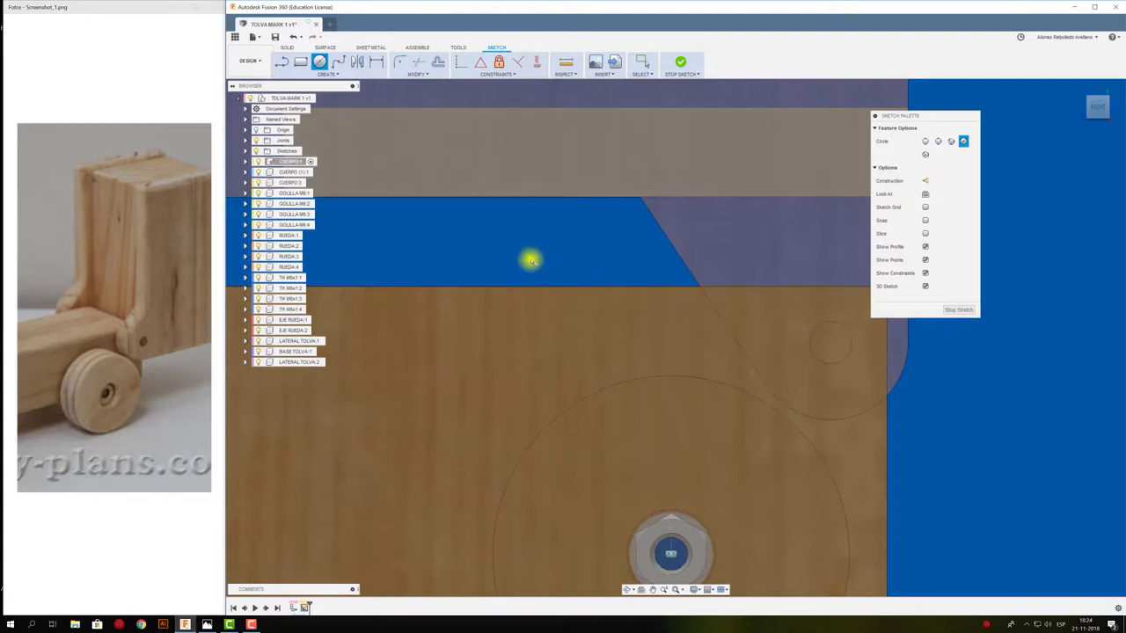
click(333, 74)
mouse_move(299, 227)
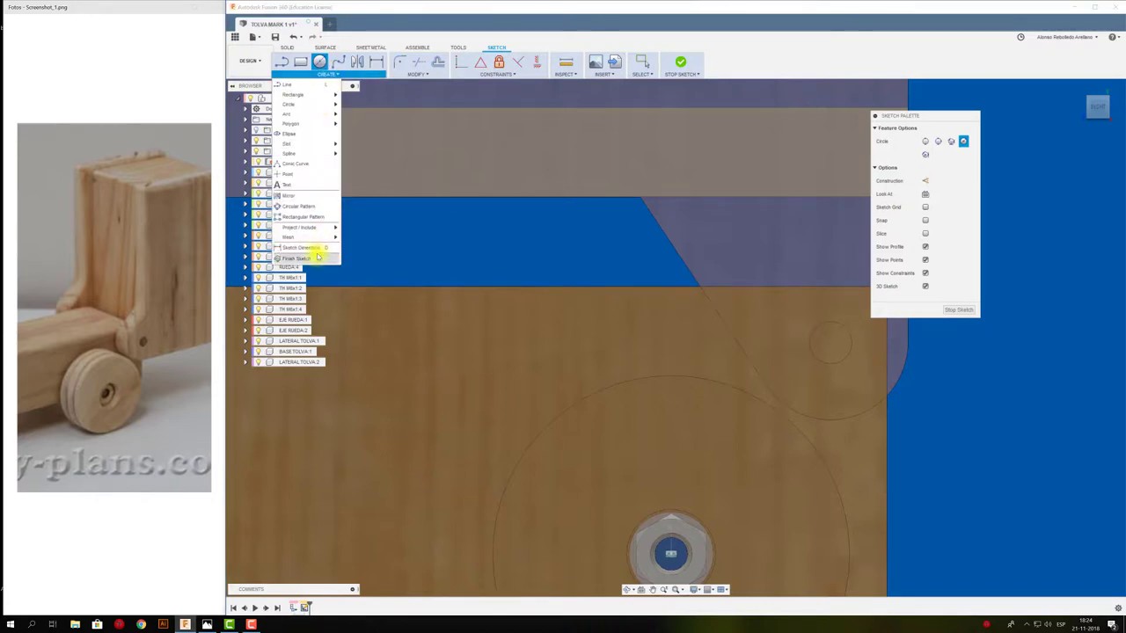
click(370, 228)
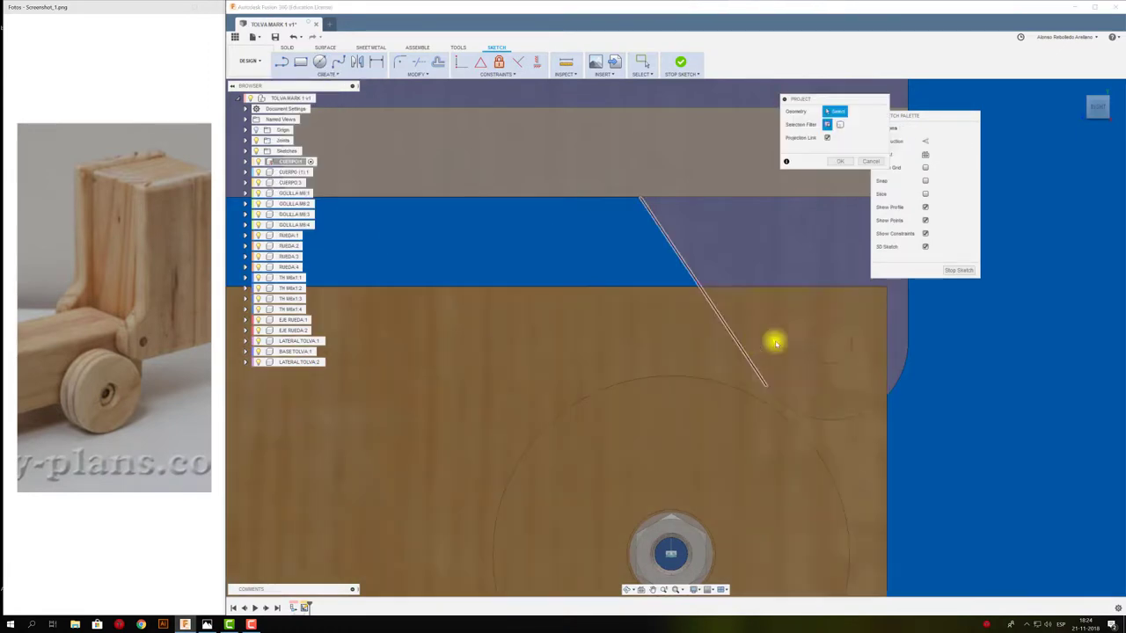
click(830, 343)
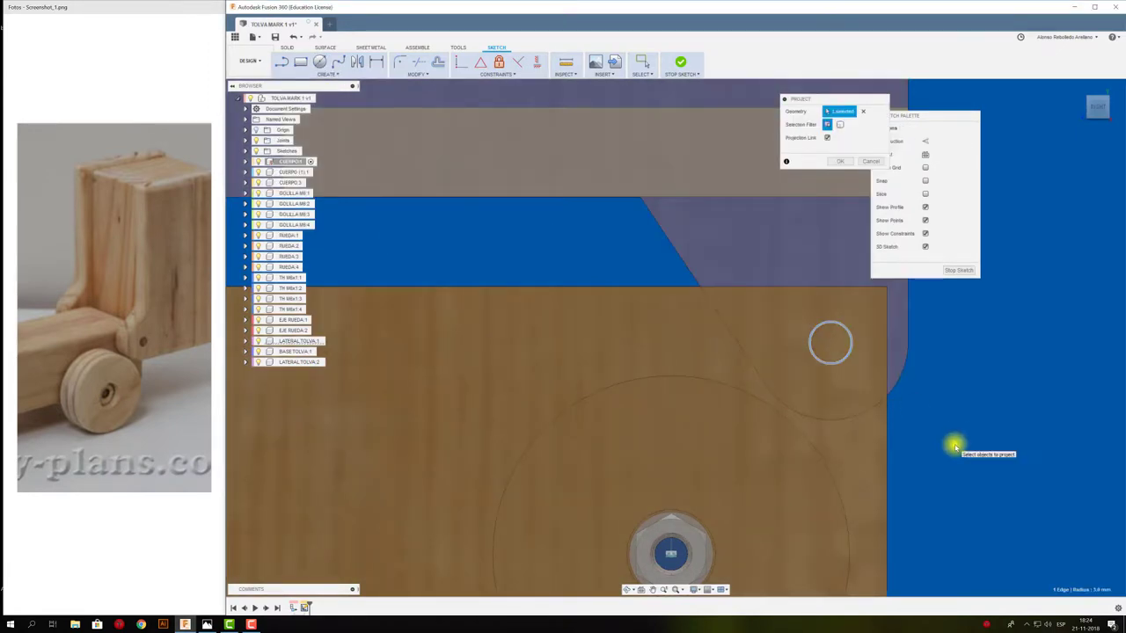
scroll(955, 446, down, 3)
mouse_move(953, 443)
shift+middle_down()
mouse_move(786, 379)
mouse_move(821, 307)
mouse_move(797, 262)
mouse_move(768, 398)
shift+middle_up()
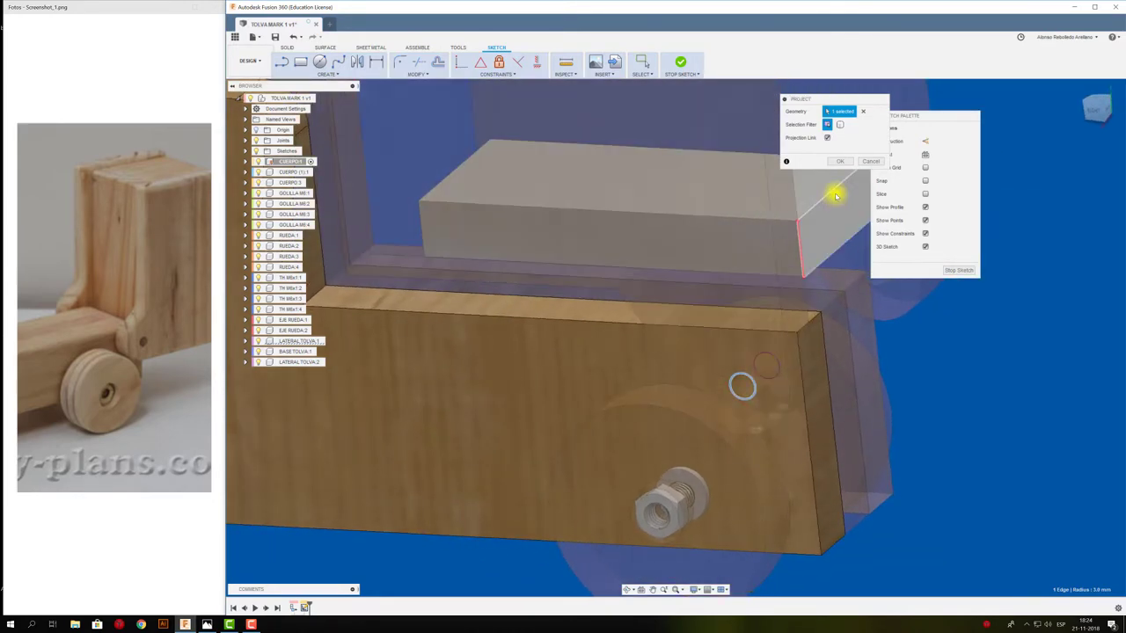
click(838, 163)
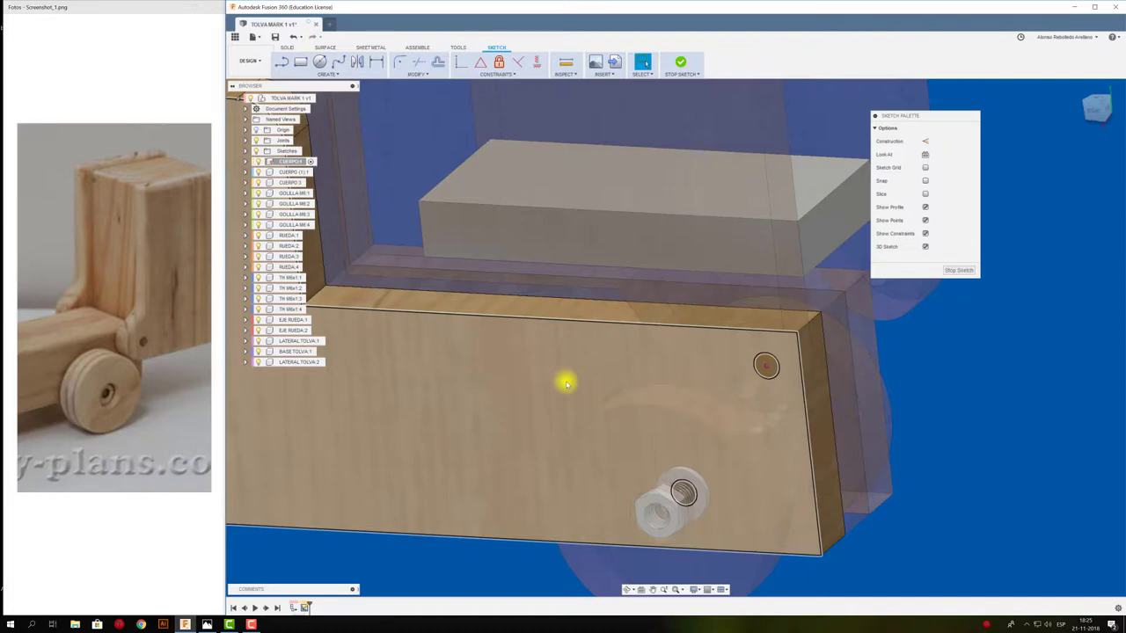
key(e)
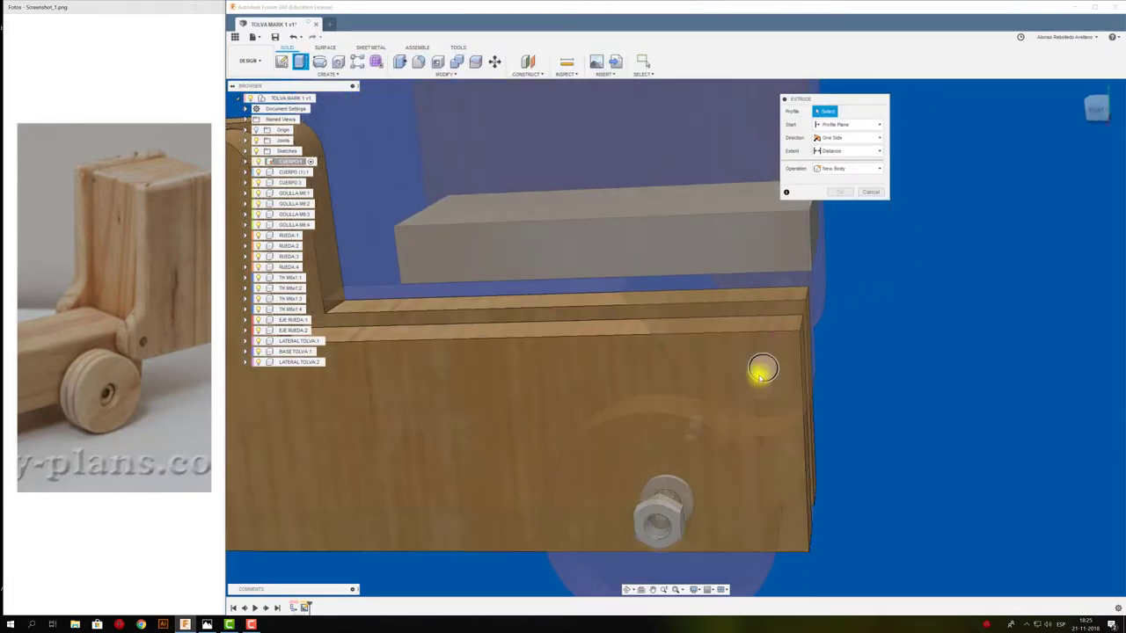
Cut the projected circle 45 mm deep through both CUERPO bodies.
click(761, 369)
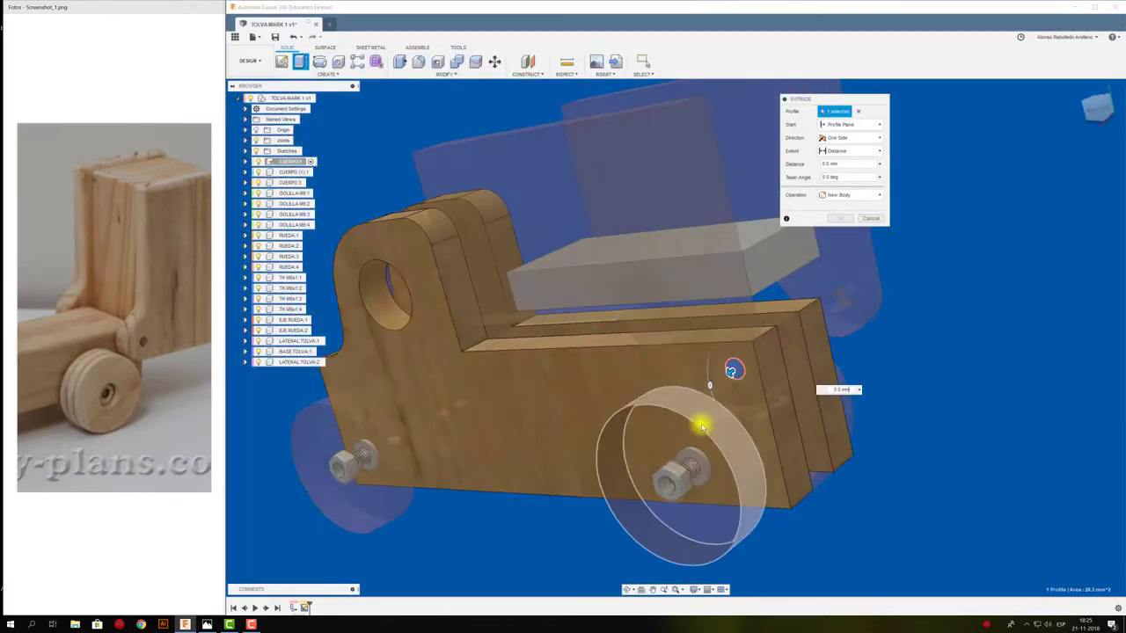
drag(701, 425, 842, 414)
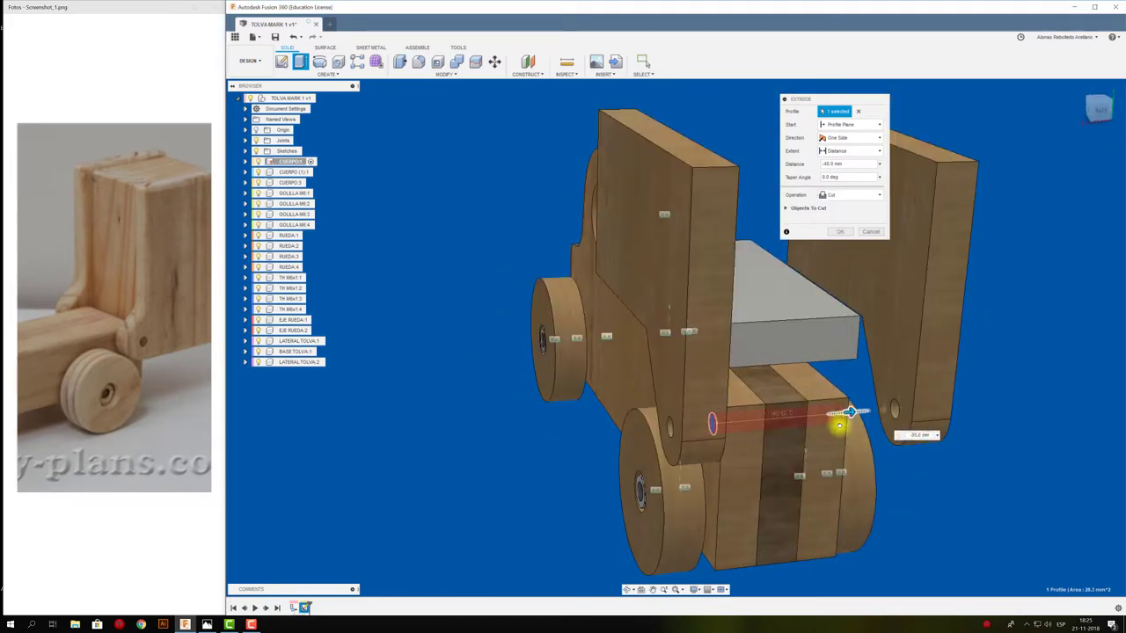
shift+middle_drag(827, 228, 819, 238)
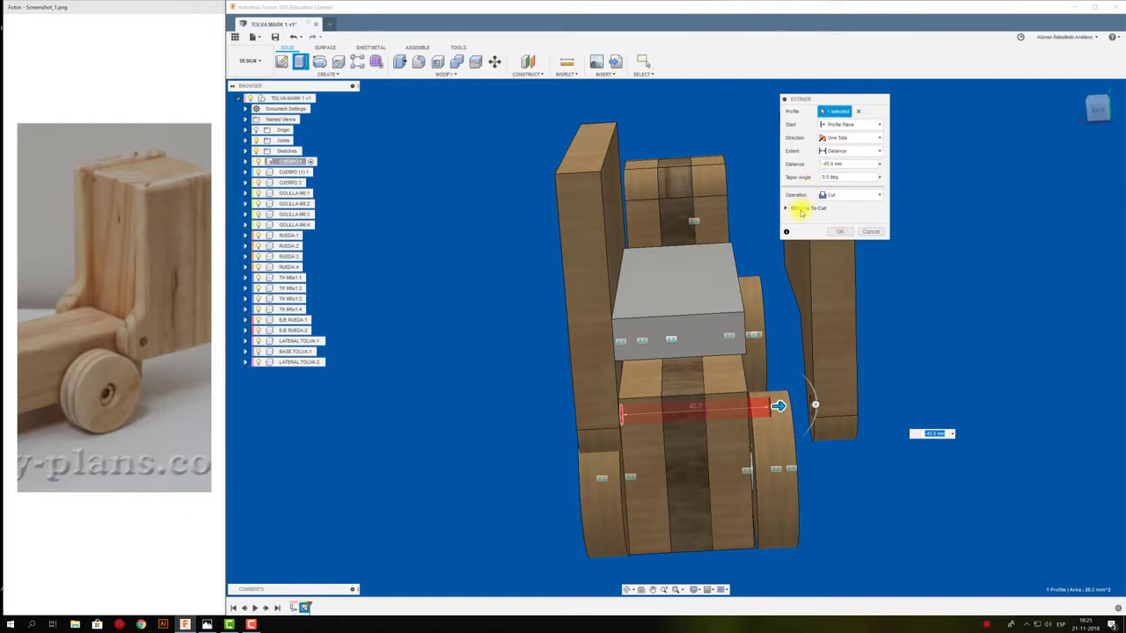
click(789, 208)
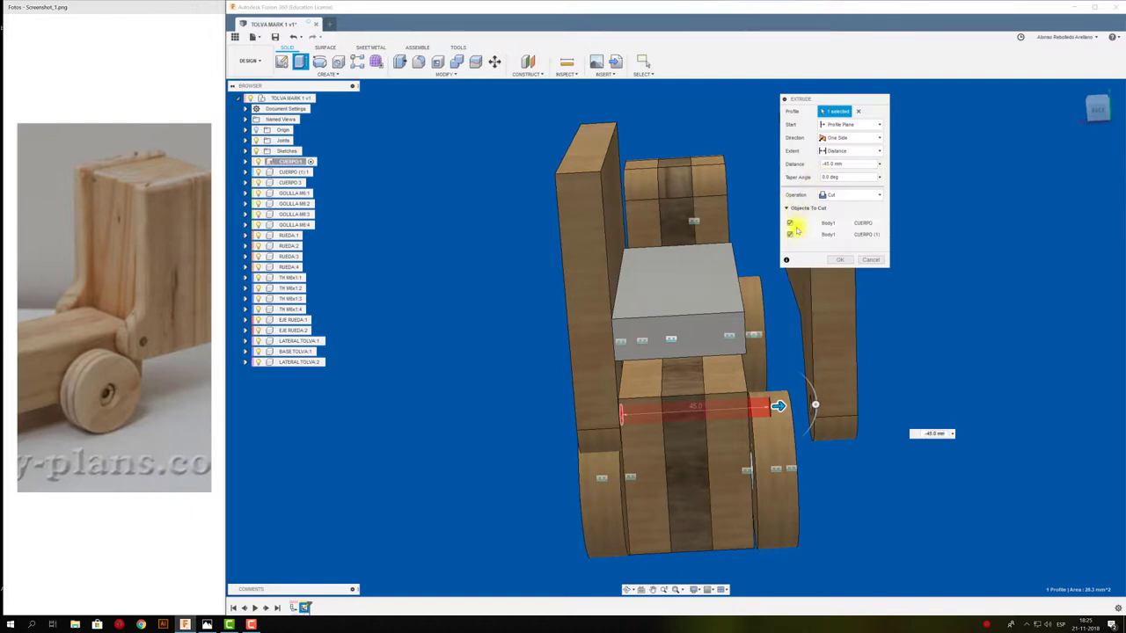
click(840, 262)
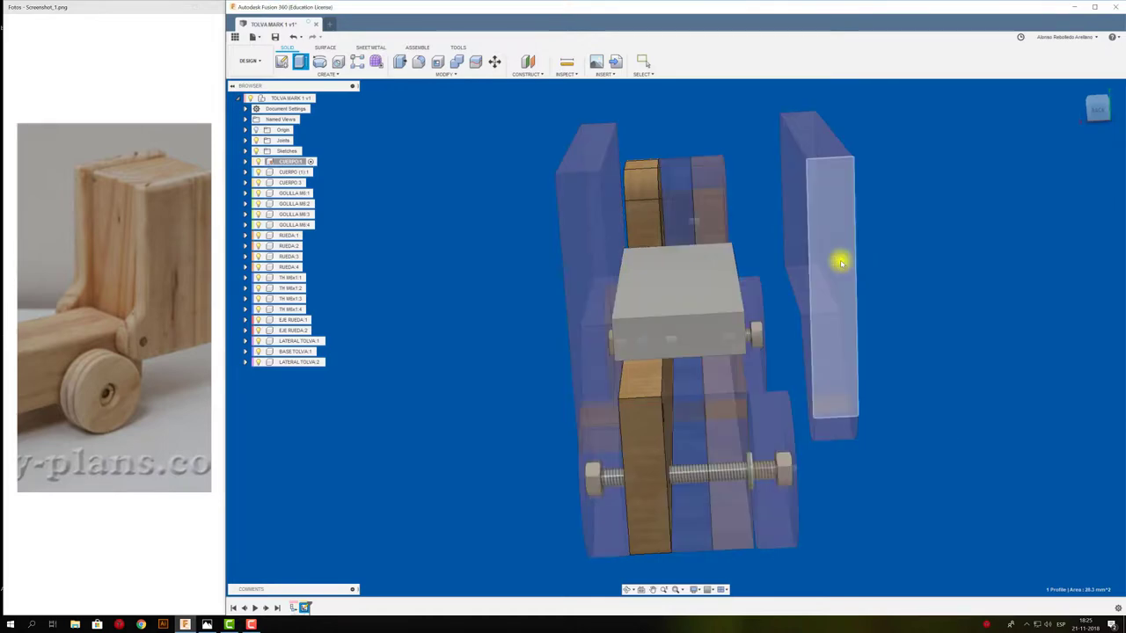
mouse_move(842, 259)
shift+middle_down()
mouse_move(698, 422)
mouse_move(540, 360)
mouse_move(409, 180)
shift+middle_up()
Hinge the first LATERAL TOLVA board to the chassis hole with a revolute joint.
click(317, 98)
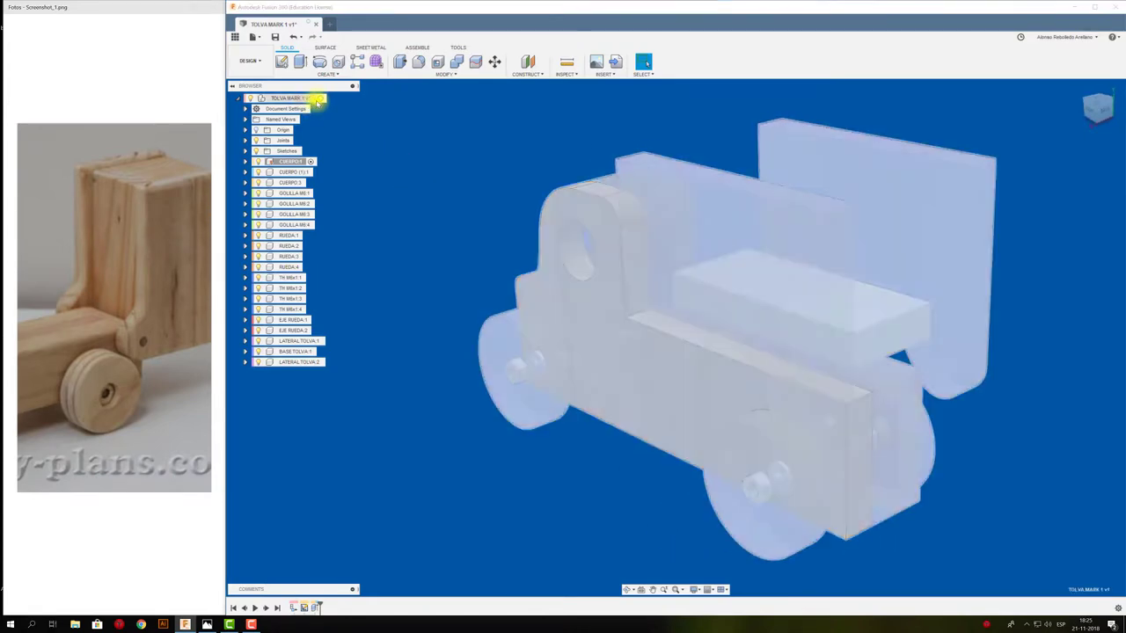
mouse_move(400, 184)
shift+middle_down()
mouse_move(557, 236)
mouse_move(747, 258)
mouse_move(703, 176)
mouse_move(500, 304)
shift+middle_up()
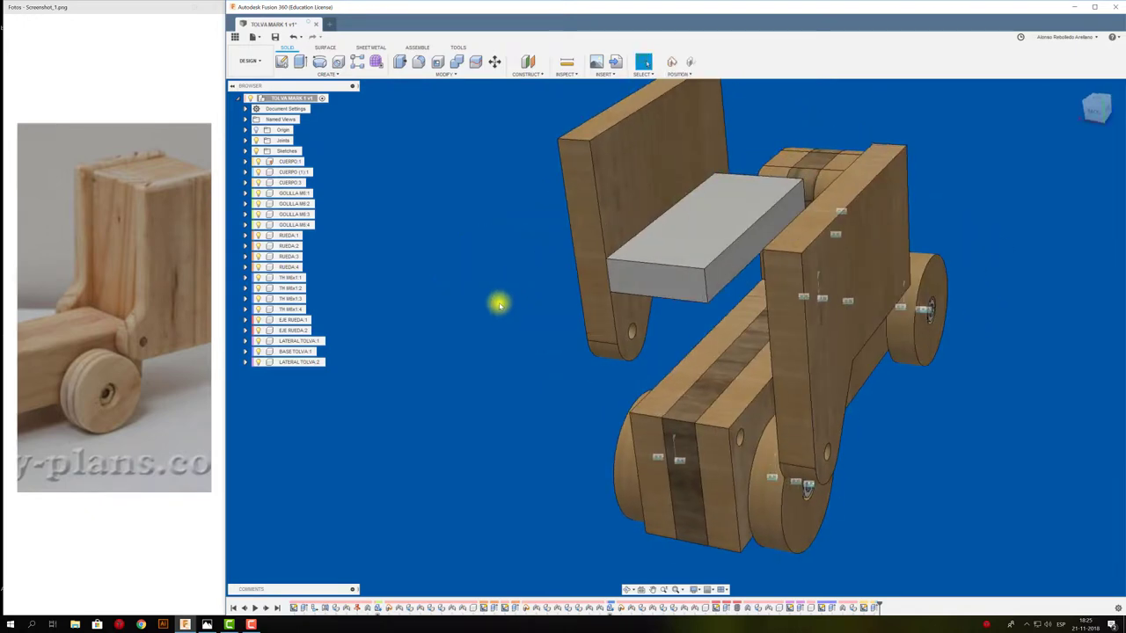
key(j)
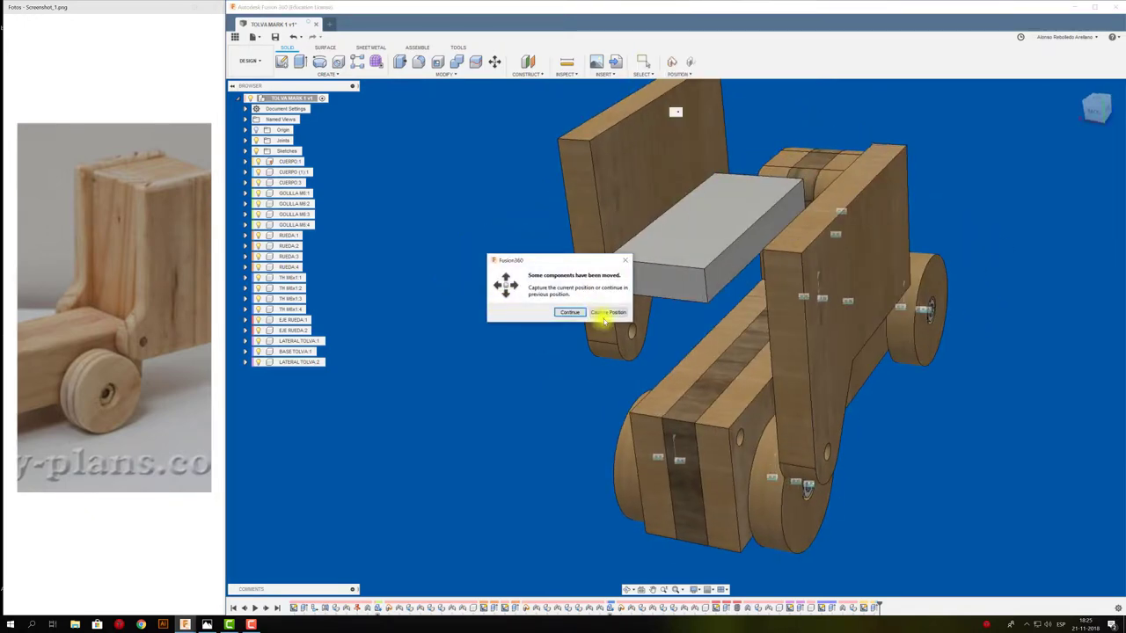
click(607, 313)
click(630, 332)
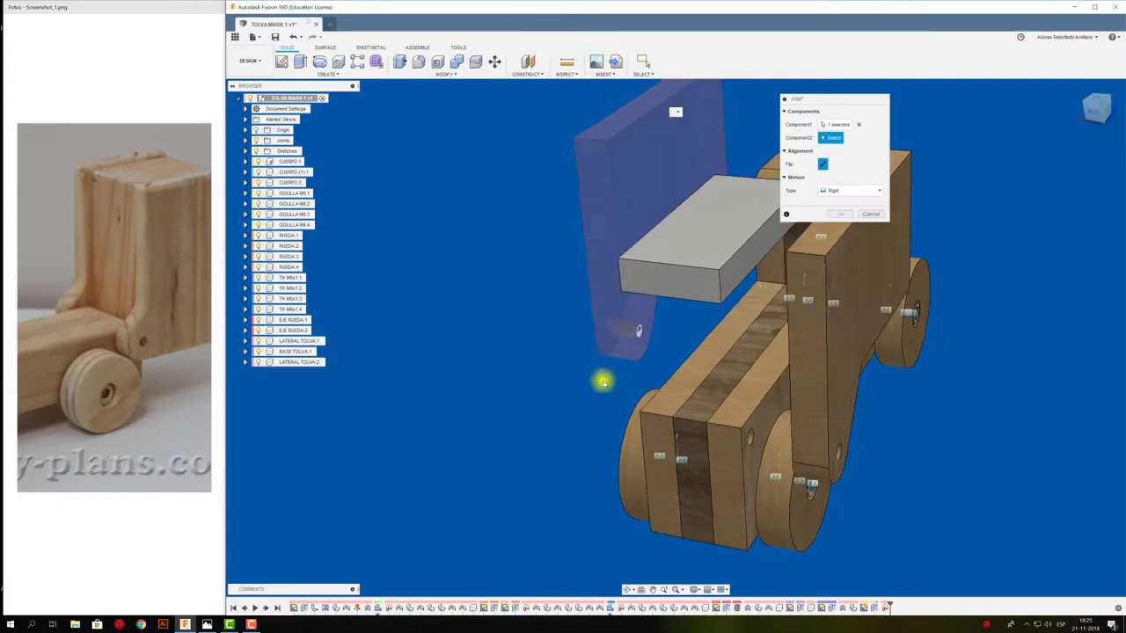
mouse_move(603, 382)
shift+middle_down()
mouse_move(842, 410)
mouse_move(884, 427)
shift+middle_up()
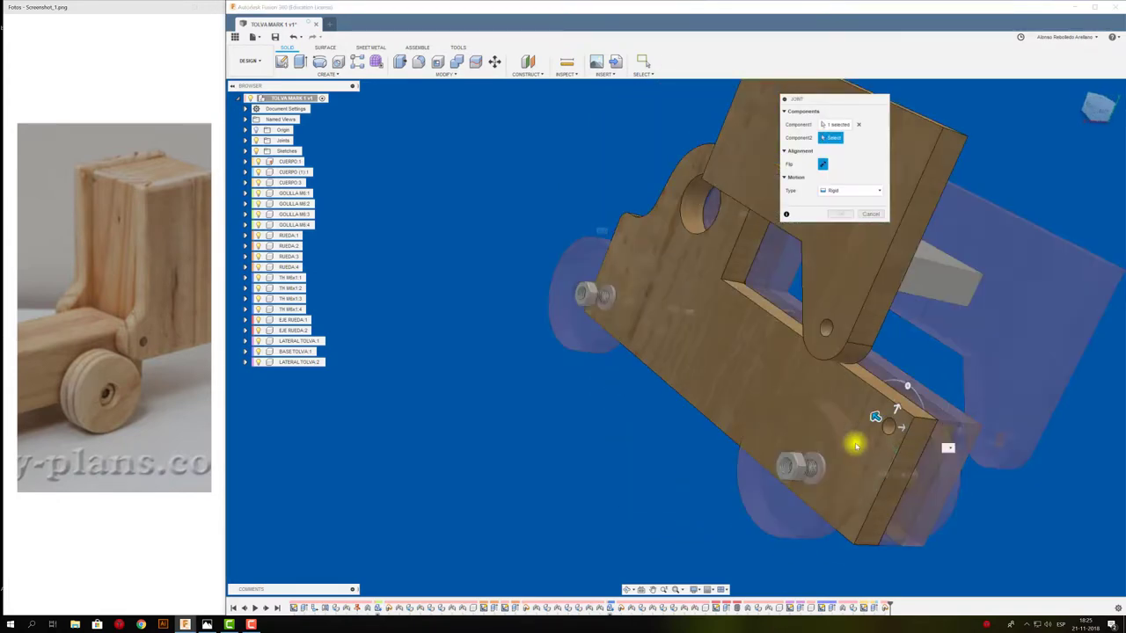
click(754, 334)
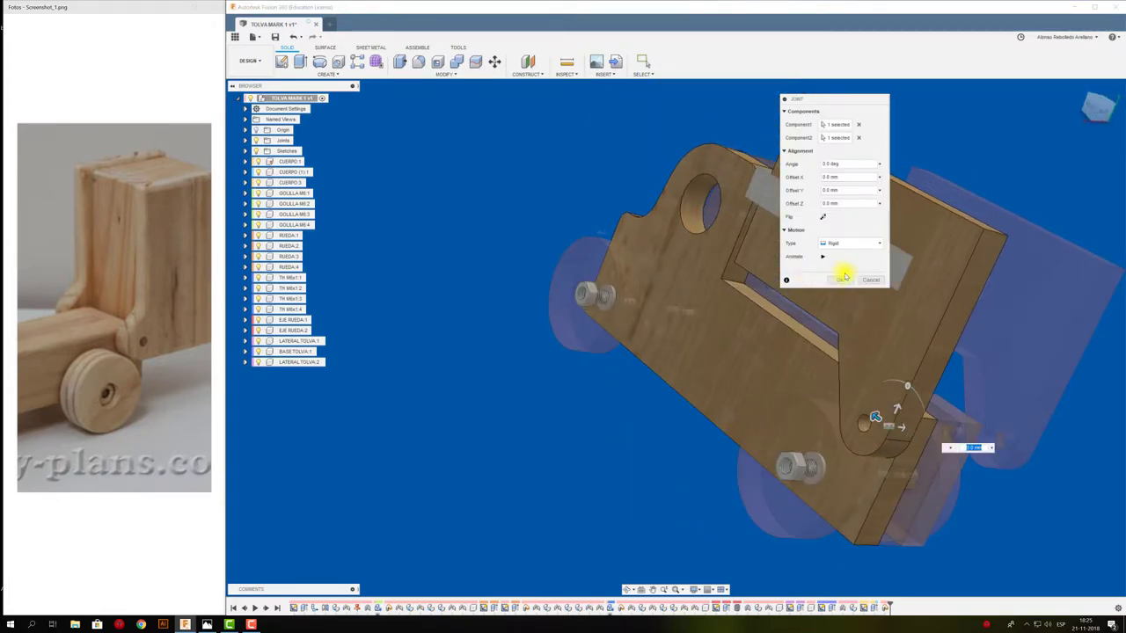
click(860, 245)
click(849, 266)
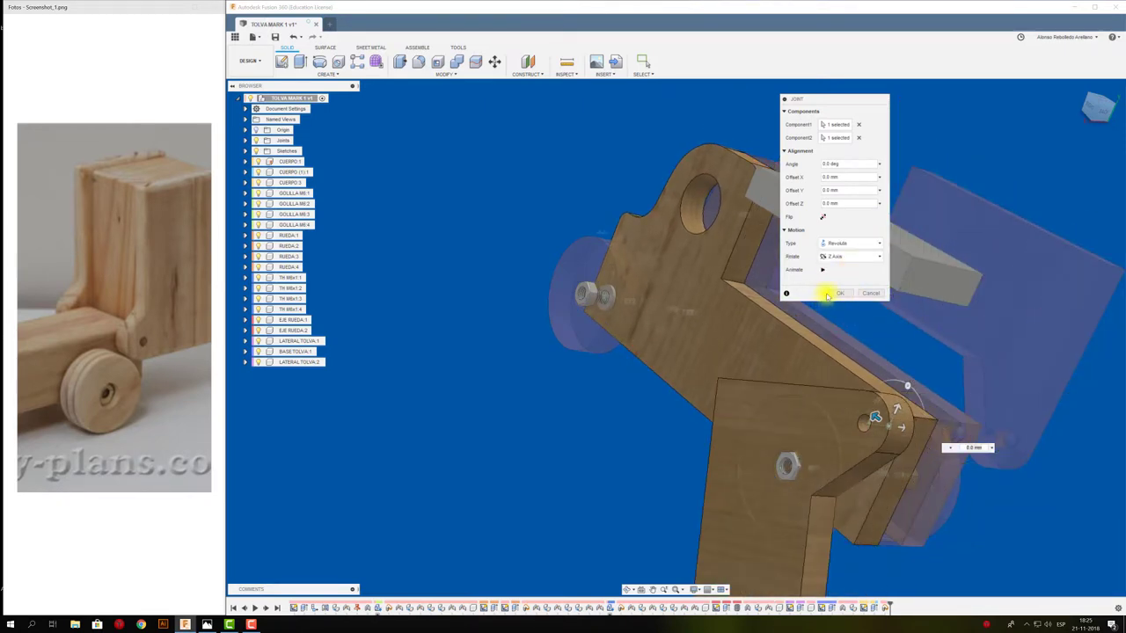
click(831, 293)
mouse_move(832, 304)
shift+middle_down()
mouse_move(844, 354)
mouse_move(827, 395)
mouse_move(965, 425)
shift+middle_up()
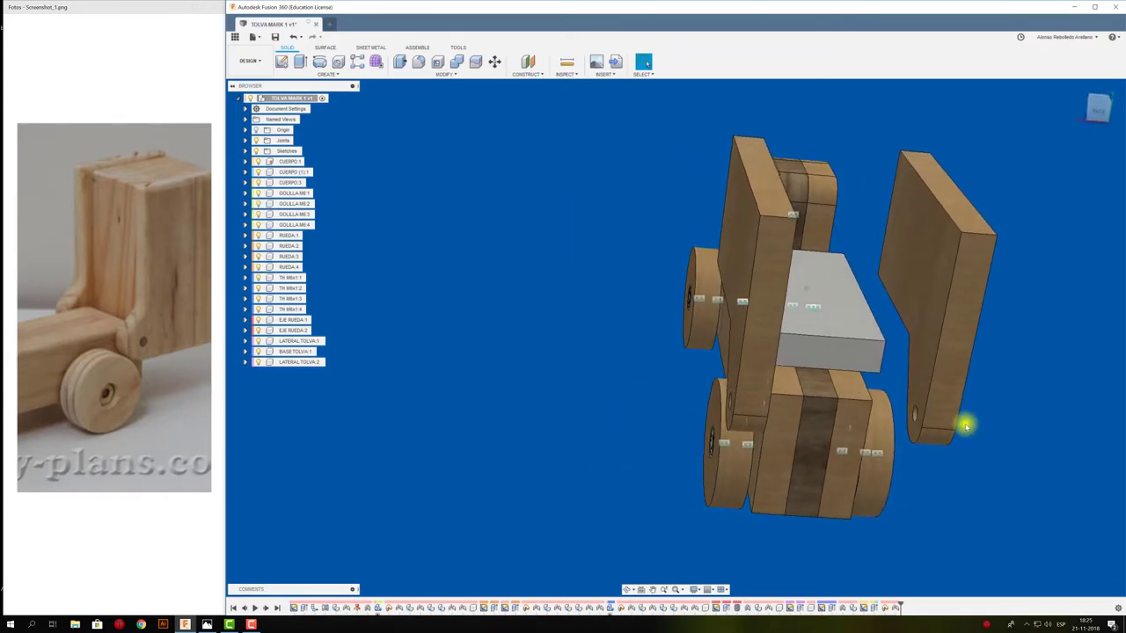
Hinge the second side board to the chassis and swing the hopper to test it.
key(j)
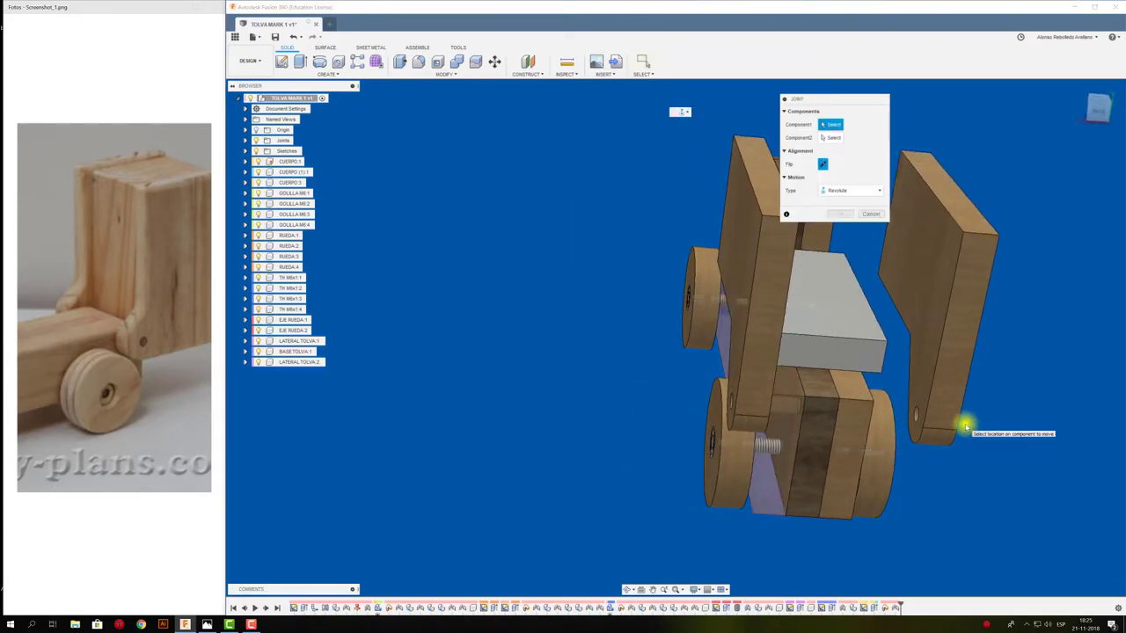
click(916, 417)
shift+middle_drag(910, 417, 747, 402)
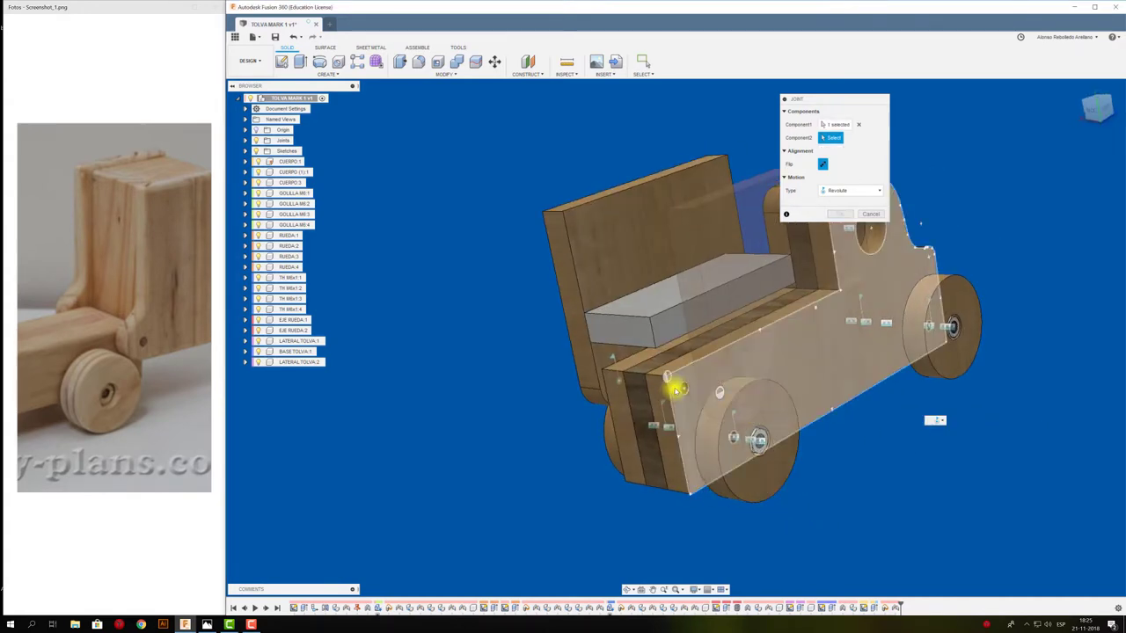
click(683, 390)
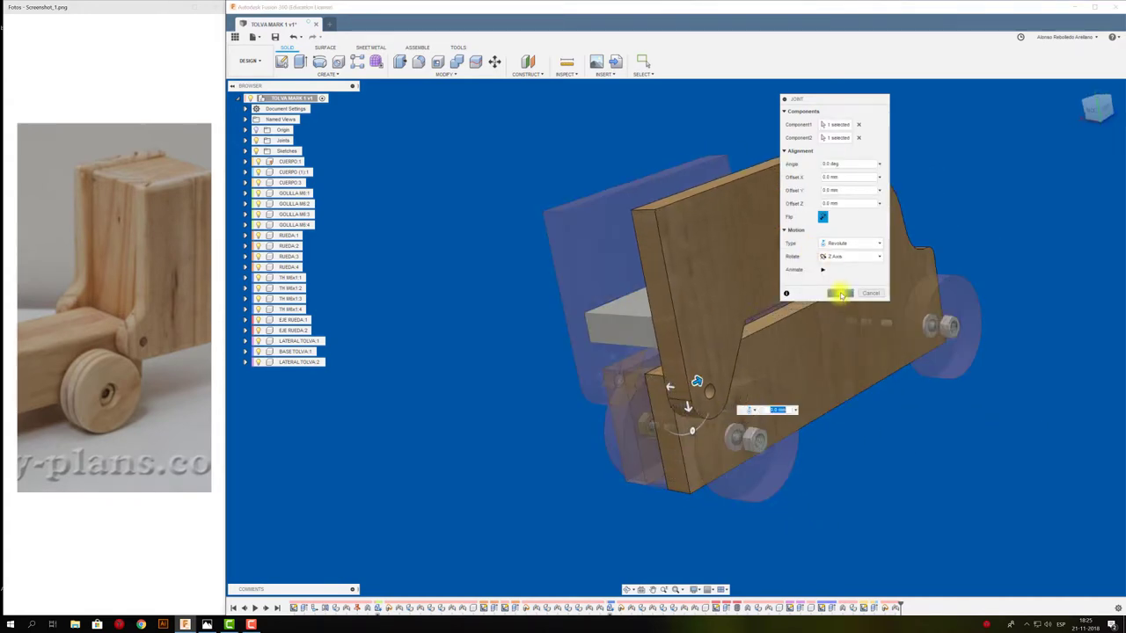
click(839, 293)
mouse_move(840, 295)
shift+middle_down()
mouse_move(759, 354)
mouse_move(792, 322)
mouse_move(726, 354)
mouse_move(783, 318)
shift+middle_up()
drag(783, 318, 849, 289)
mouse_move(779, 294)
mouse_down()
mouse_move(681, 304)
mouse_move(701, 109)
mouse_up()
click(689, 62)
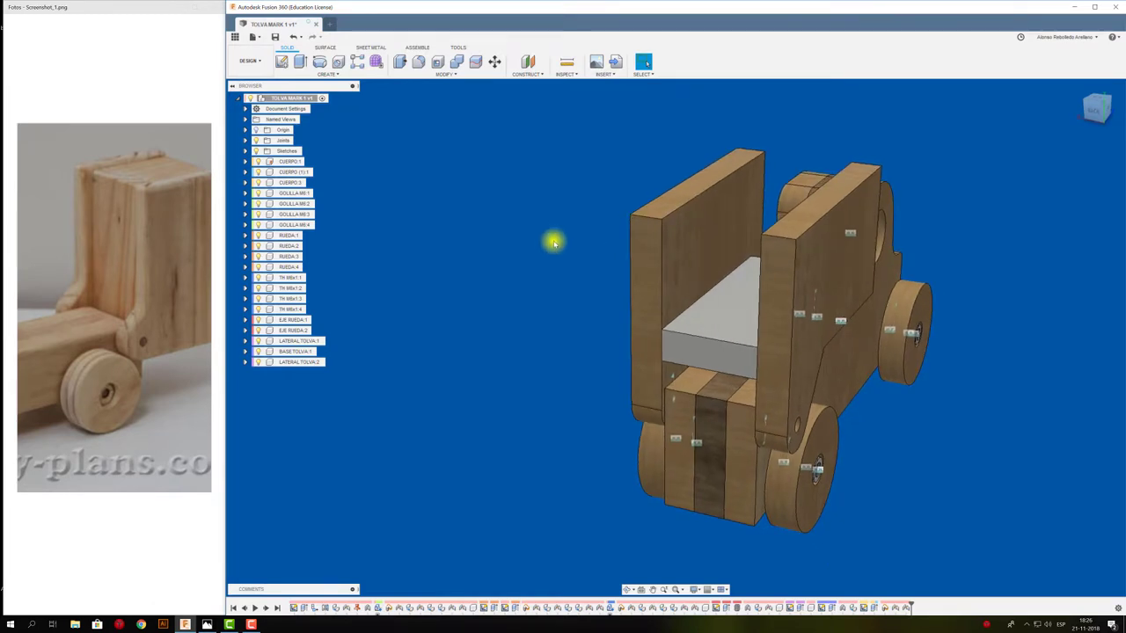
Rigidly attach the hopper base to a side board with an as-built joint.
key(shift+j)
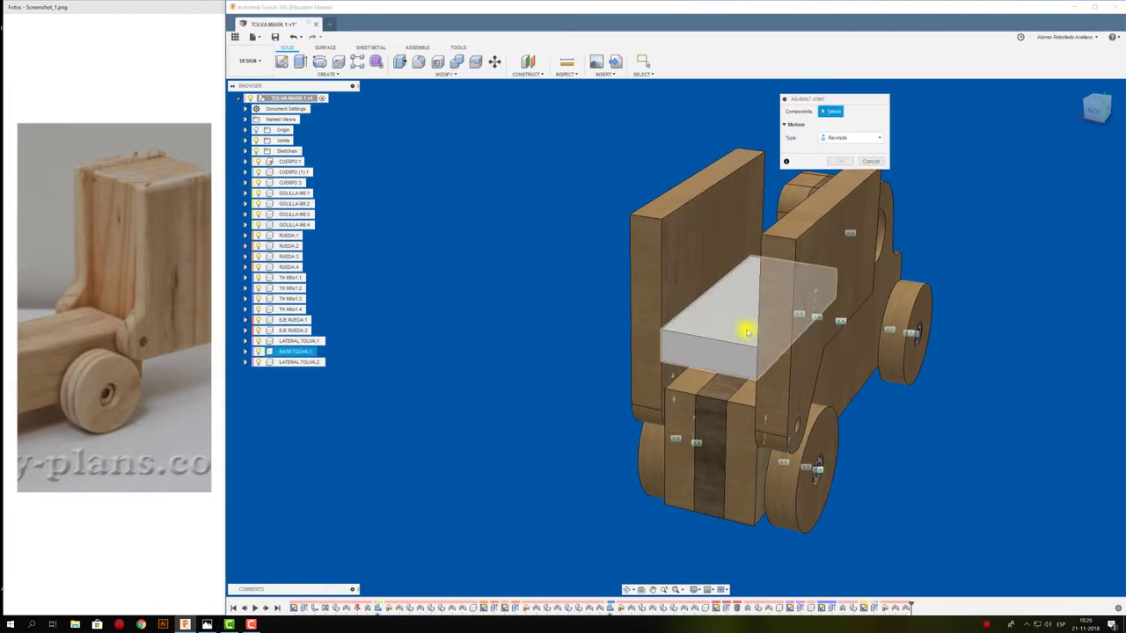
click(746, 331)
click(800, 320)
click(865, 155)
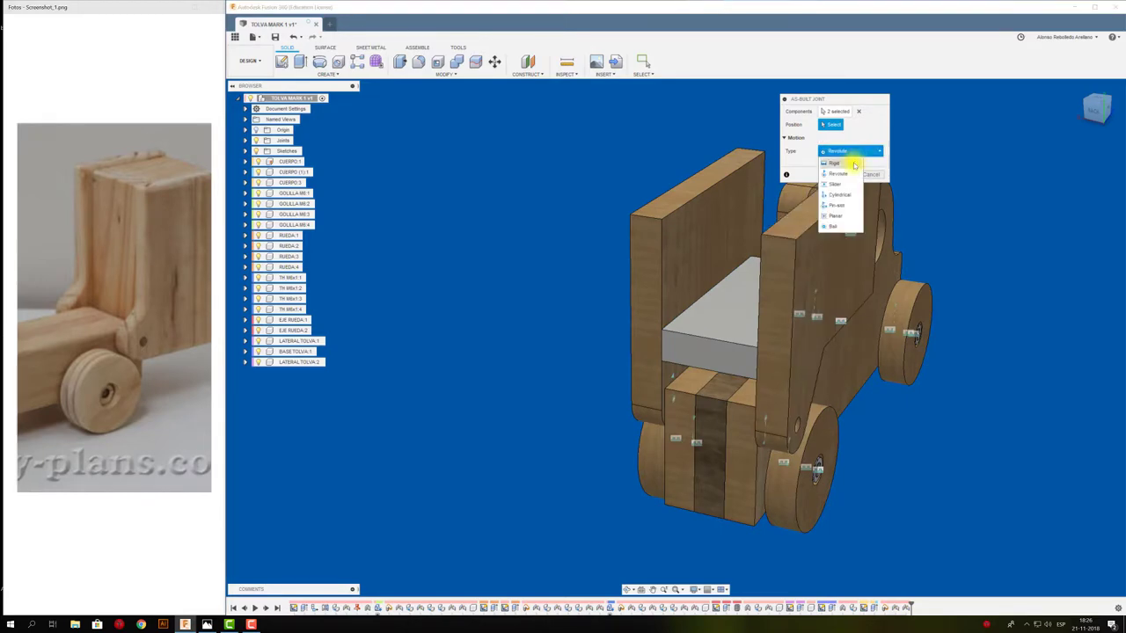
click(854, 161)
click(840, 174)
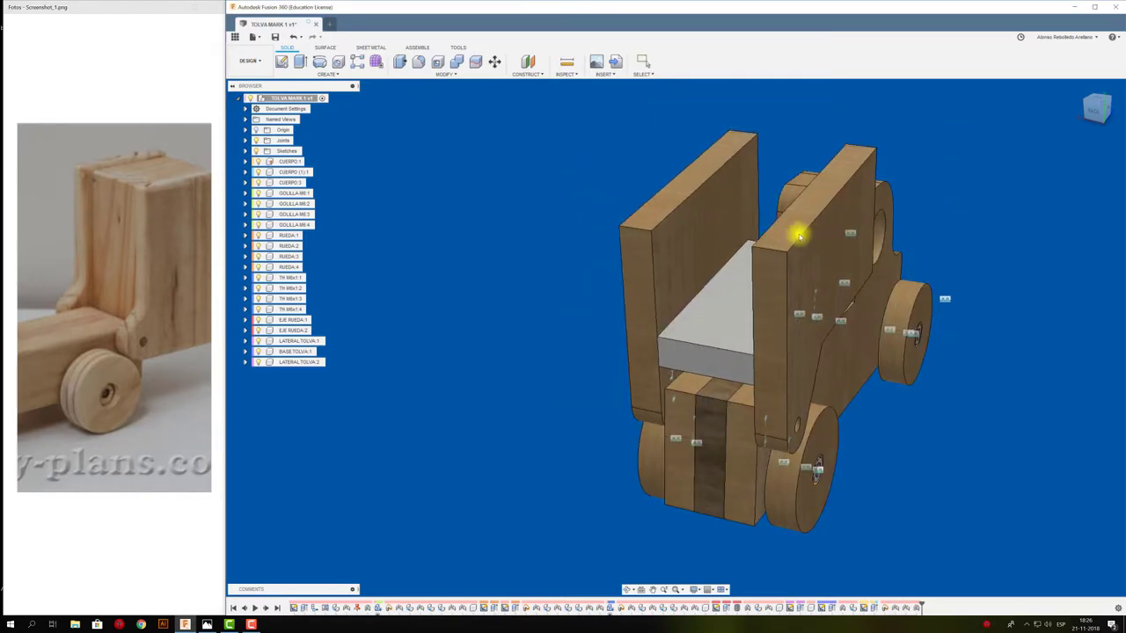
shift+middle_drag(471, 251, 804, 211)
scroll(881, 172, up, 3)
mouse_move(881, 172)
shift+middle_down()
mouse_move(831, 196)
mouse_move(900, 176)
mouse_move(912, 234)
mouse_move(843, 444)
shift+middle_up()
shift+middle_drag(804, 327, 386, 127)
Create the FRONTAL TOLVA component and sketch the front board rectangle on the chassis side face.
right_click(326, 100)
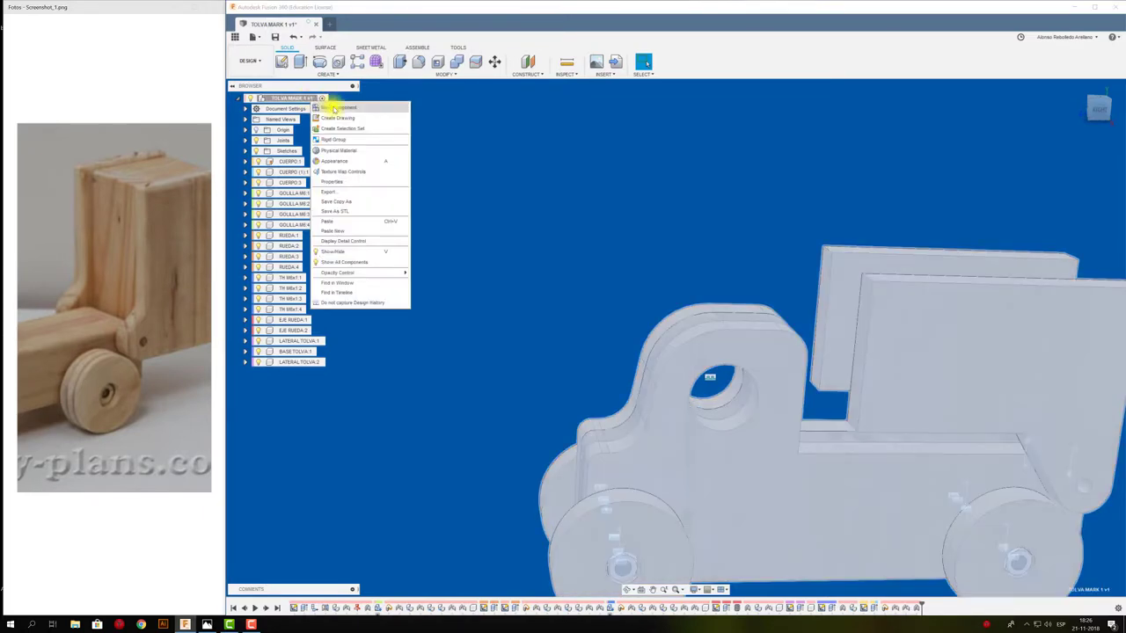
click(352, 123)
text(FRONTAL TOLVA)
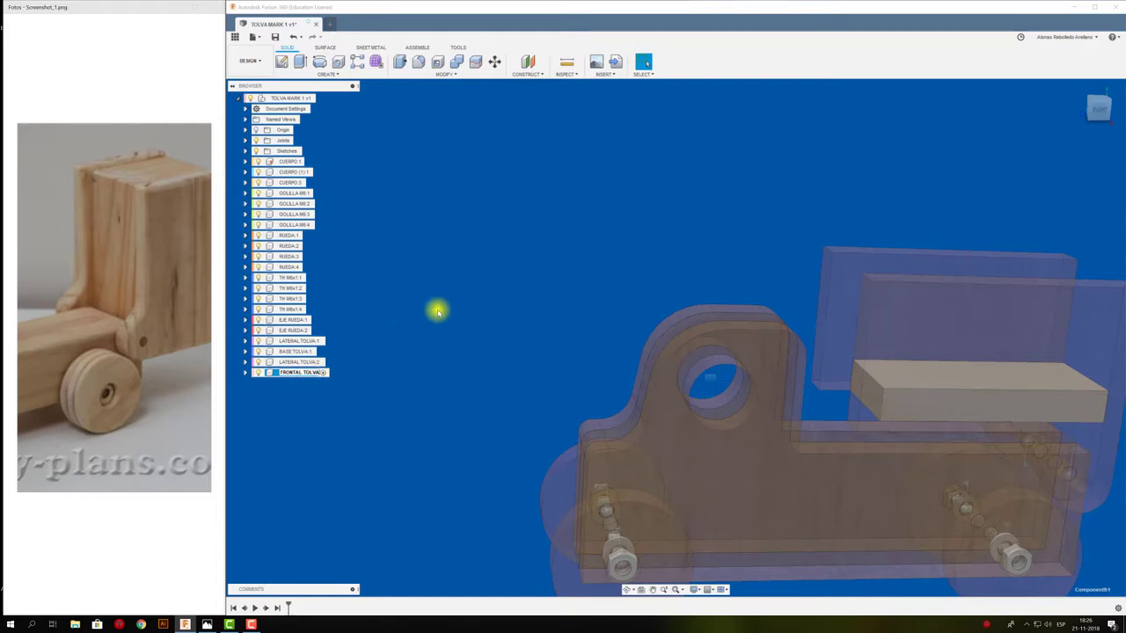
key(Return)
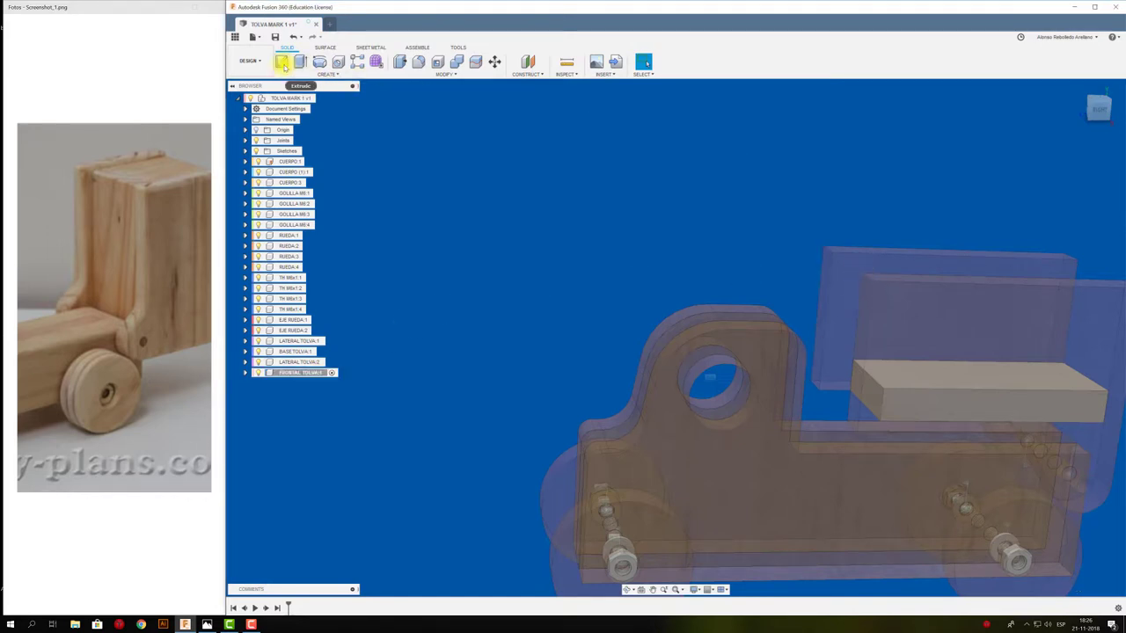
click(283, 63)
click(841, 283)
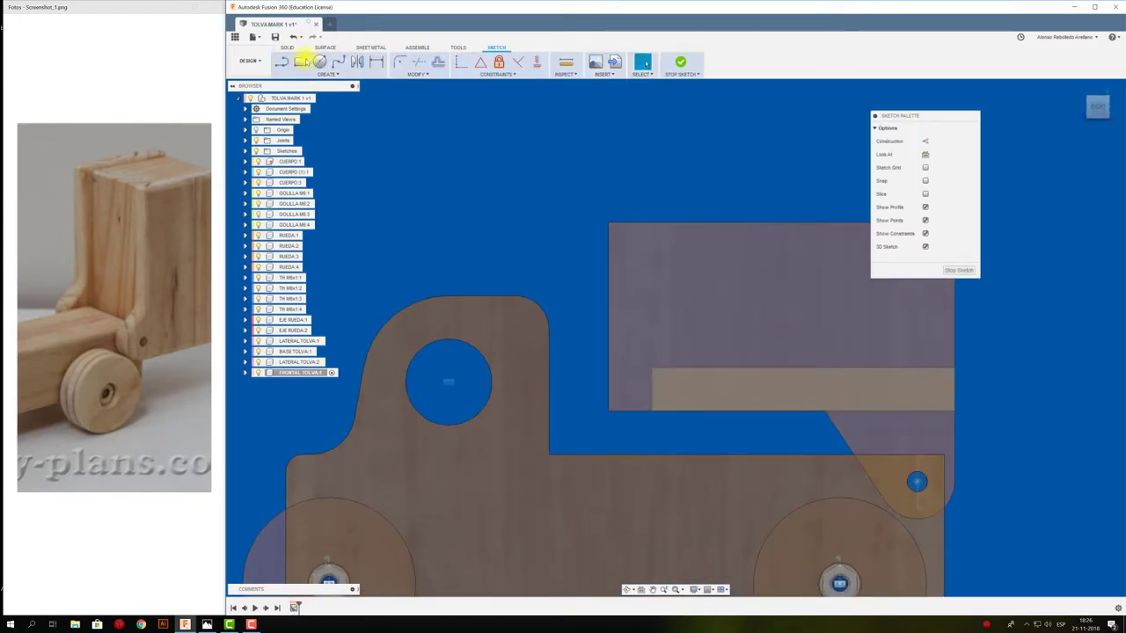
click(302, 62)
click(607, 222)
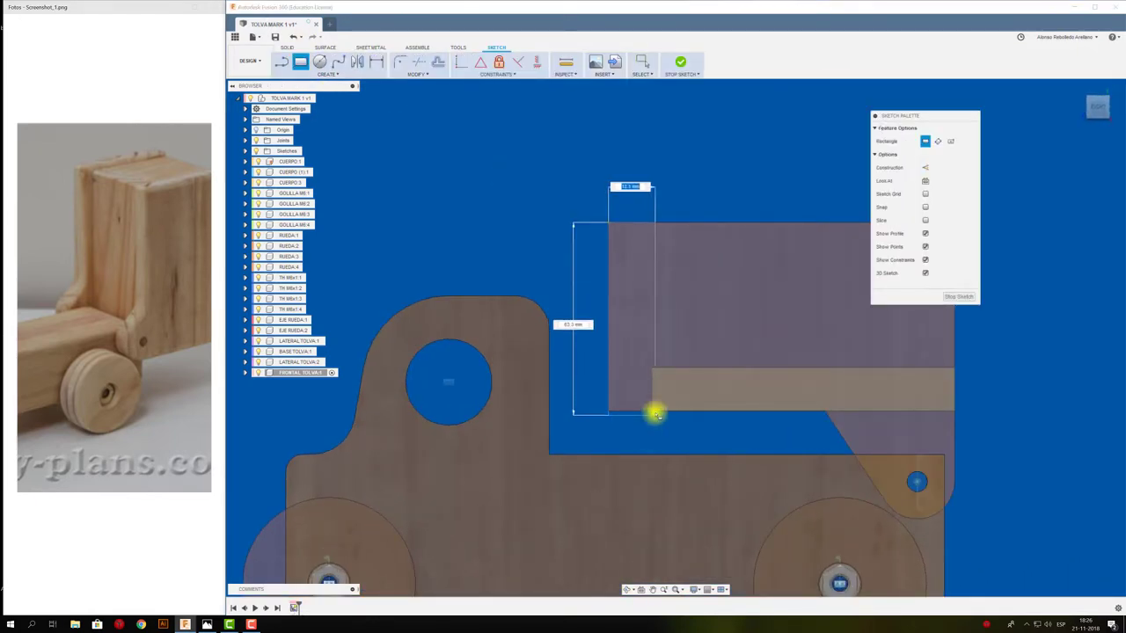
click(651, 455)
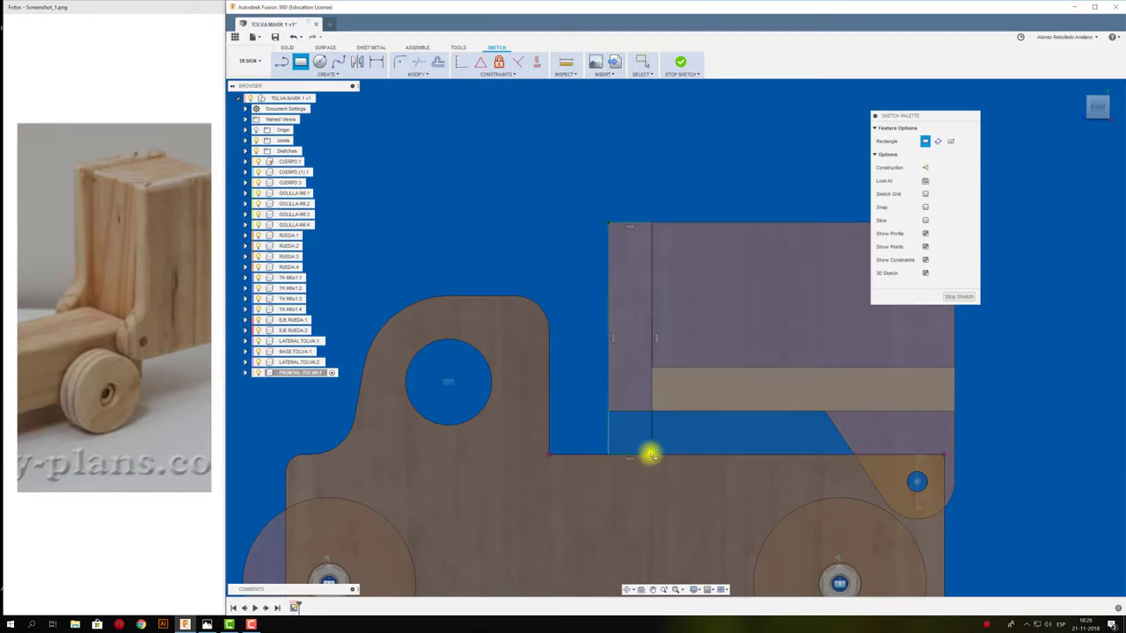
click(959, 299)
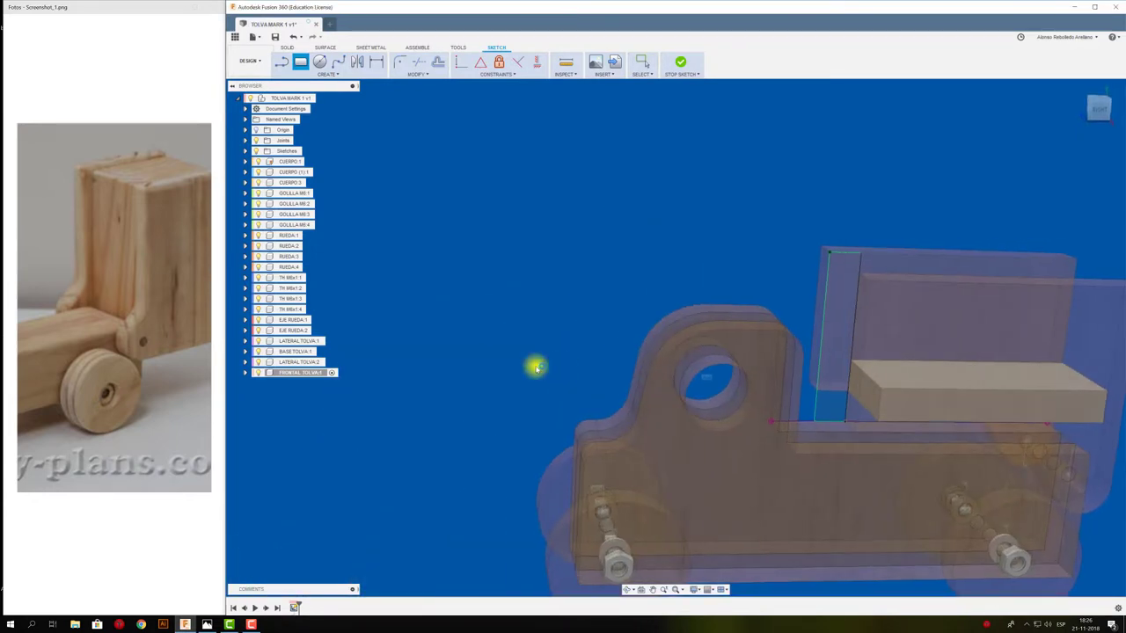
Extrude the front board rectangle up to the chosen object, forming the upright board.
key(e)
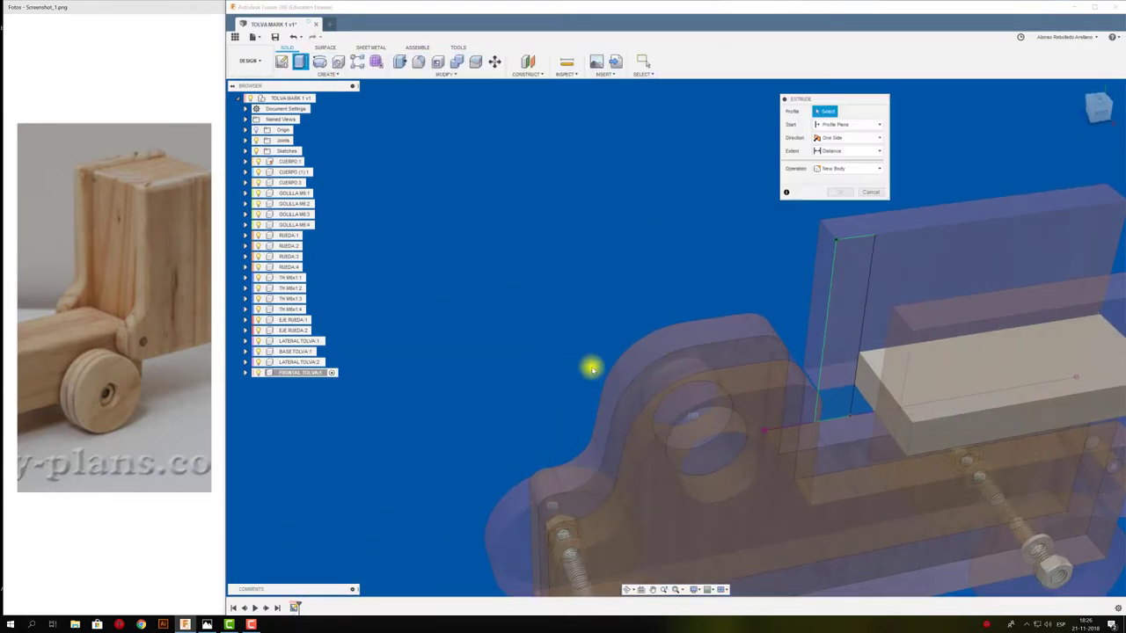
click(811, 407)
click(820, 359)
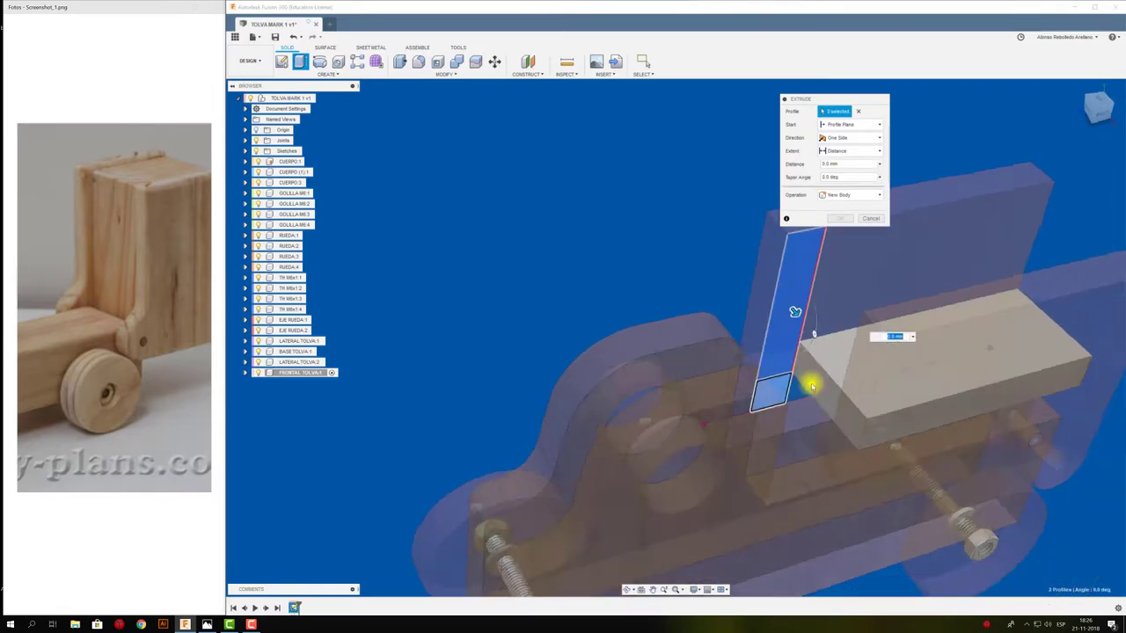
shift+middle_drag(812, 382, 611, 266)
drag(611, 265, 723, 299)
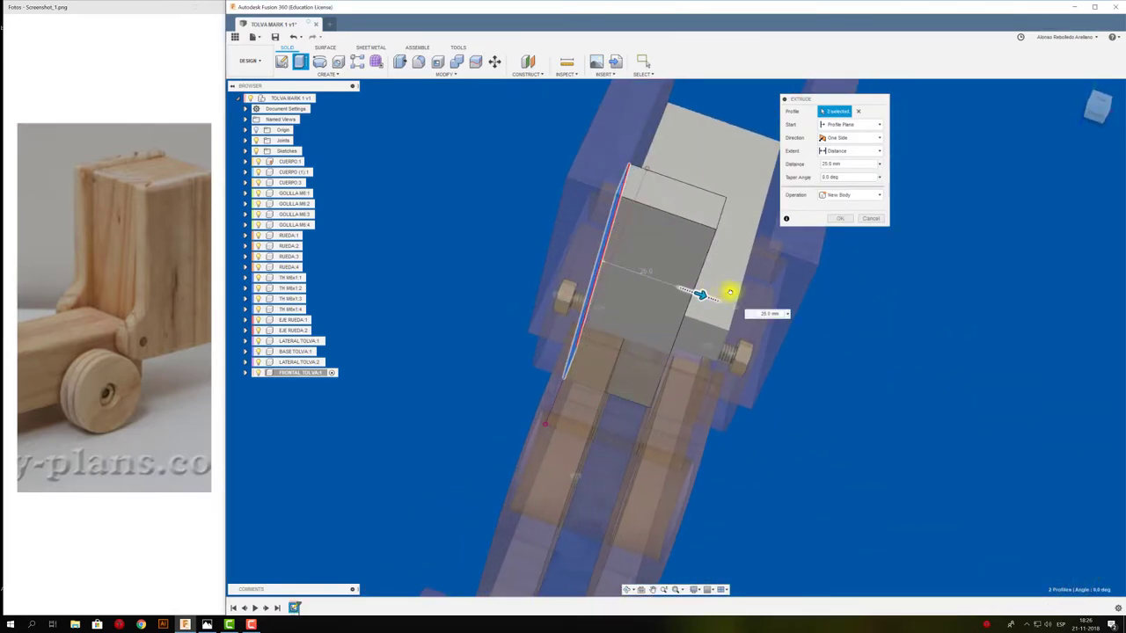
click(874, 150)
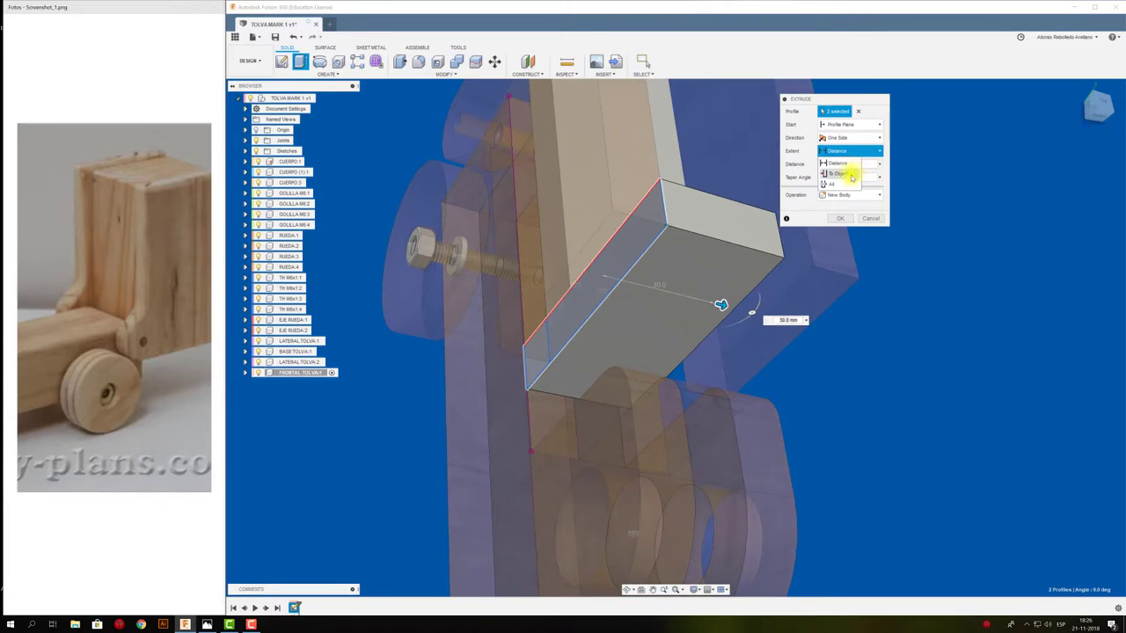
click(851, 178)
click(749, 216)
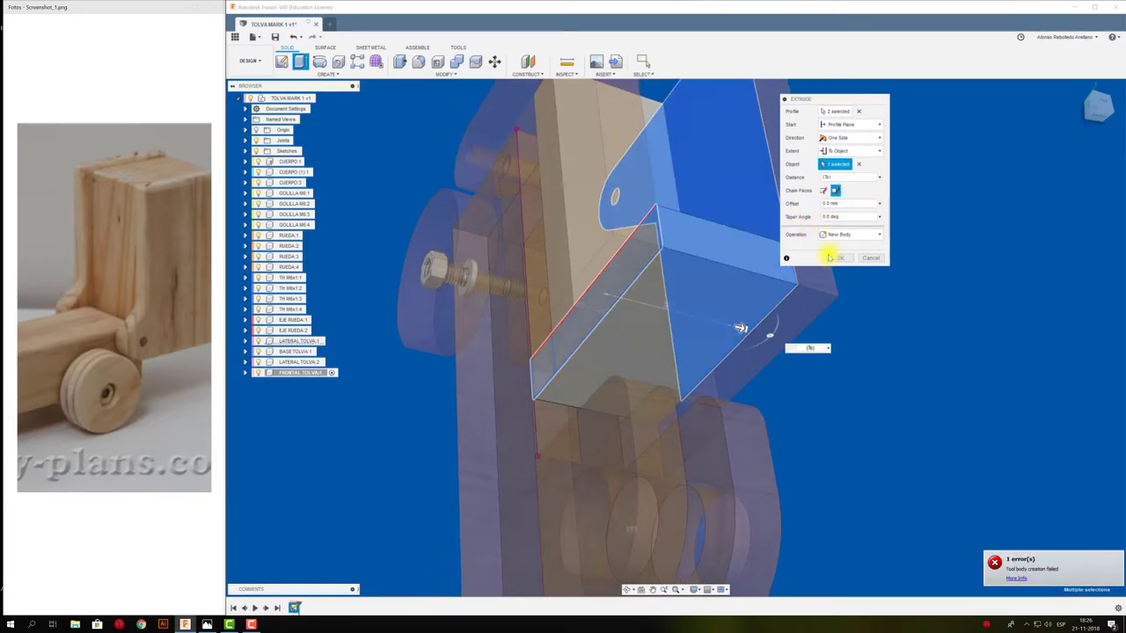
key(Escape)
shift+middle_drag(830, 268, 530, 252)
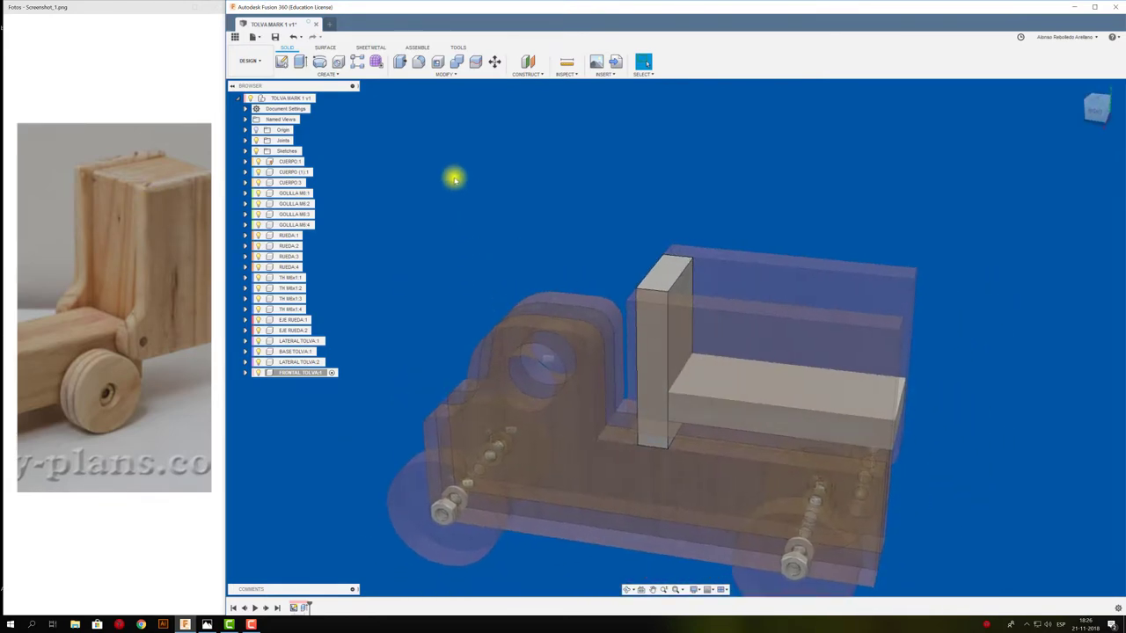
Reactivate the truck assembly, test-tilt the dump bed, then undo it back to rest.
click(322, 97)
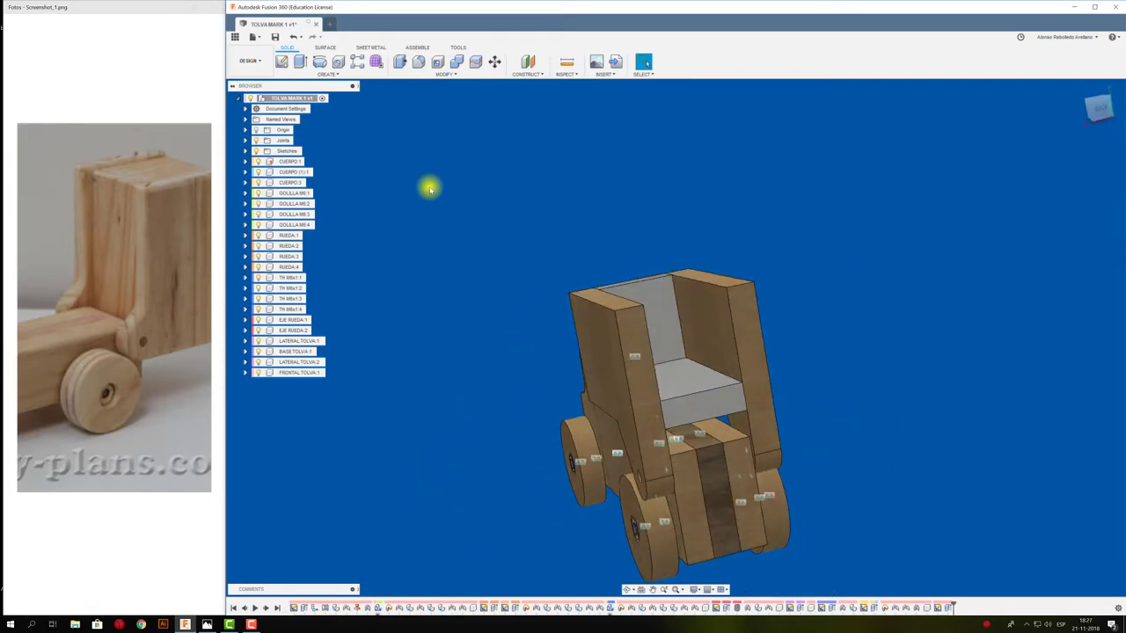
drag(648, 285, 809, 296)
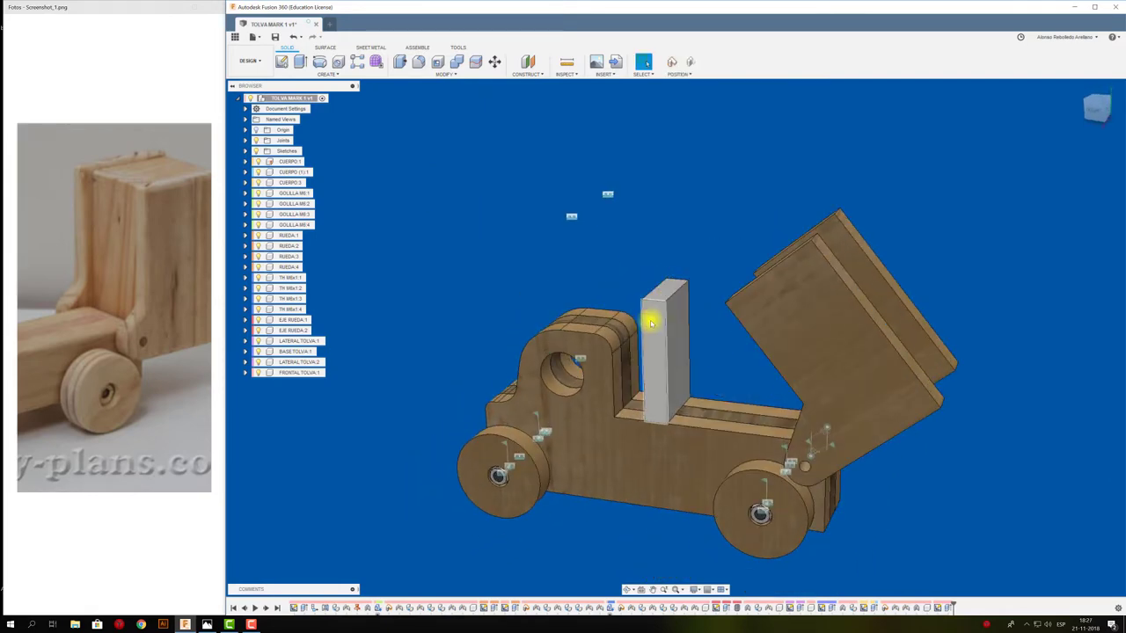
key(ctrl+z)
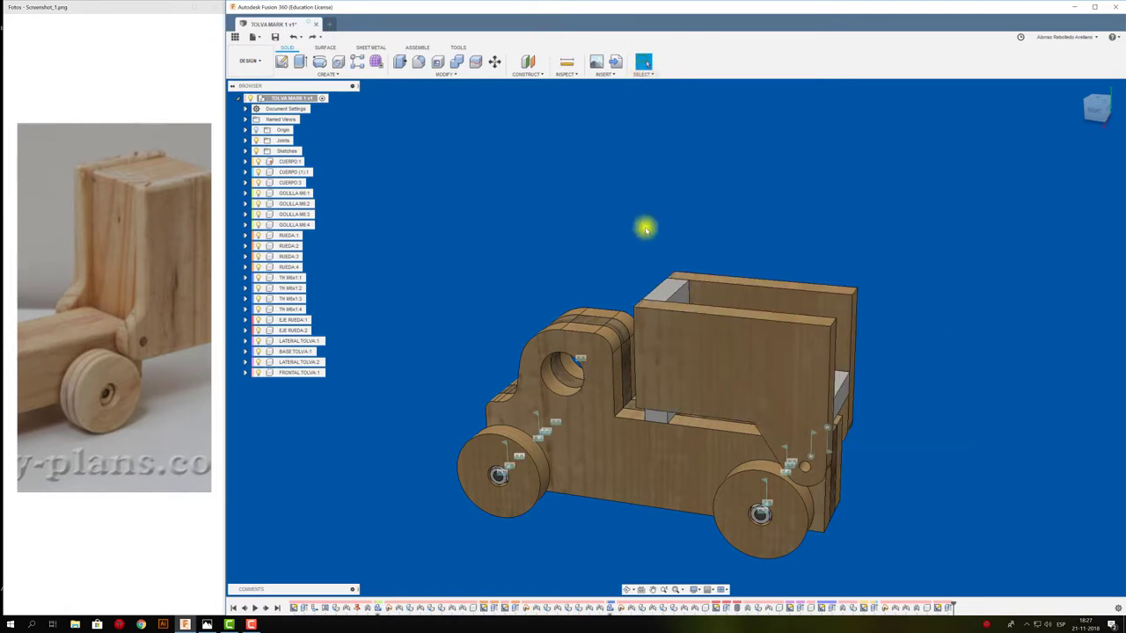
middle_drag(645, 229, 639, 234)
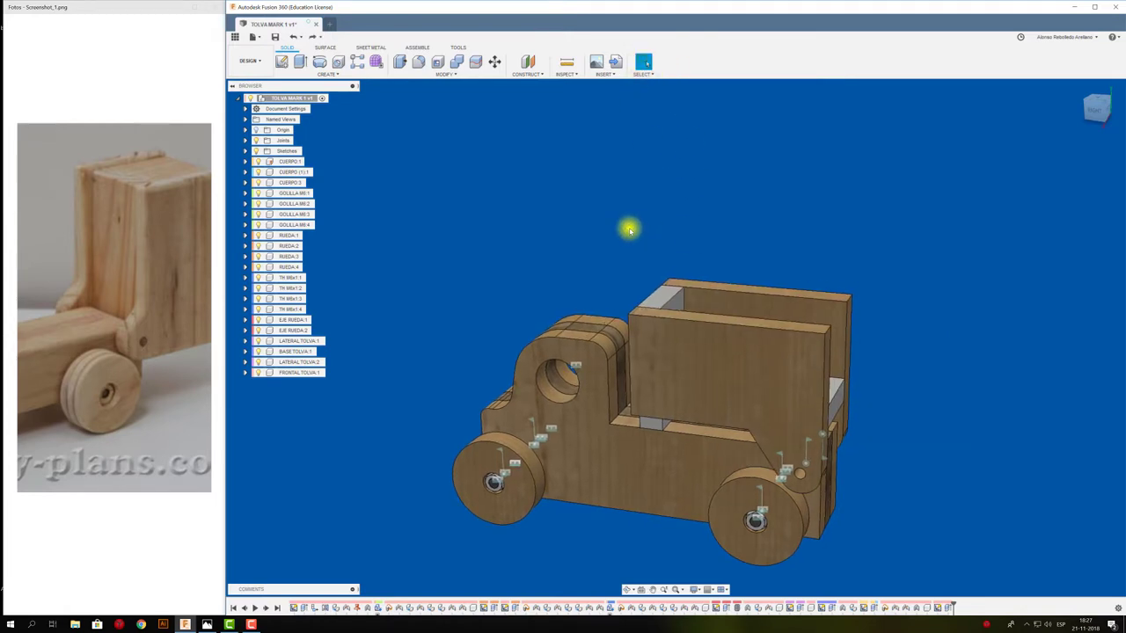
Rigidly fix the new front board in place with an as-built joint, then select the hopper base.
key(shift+j)
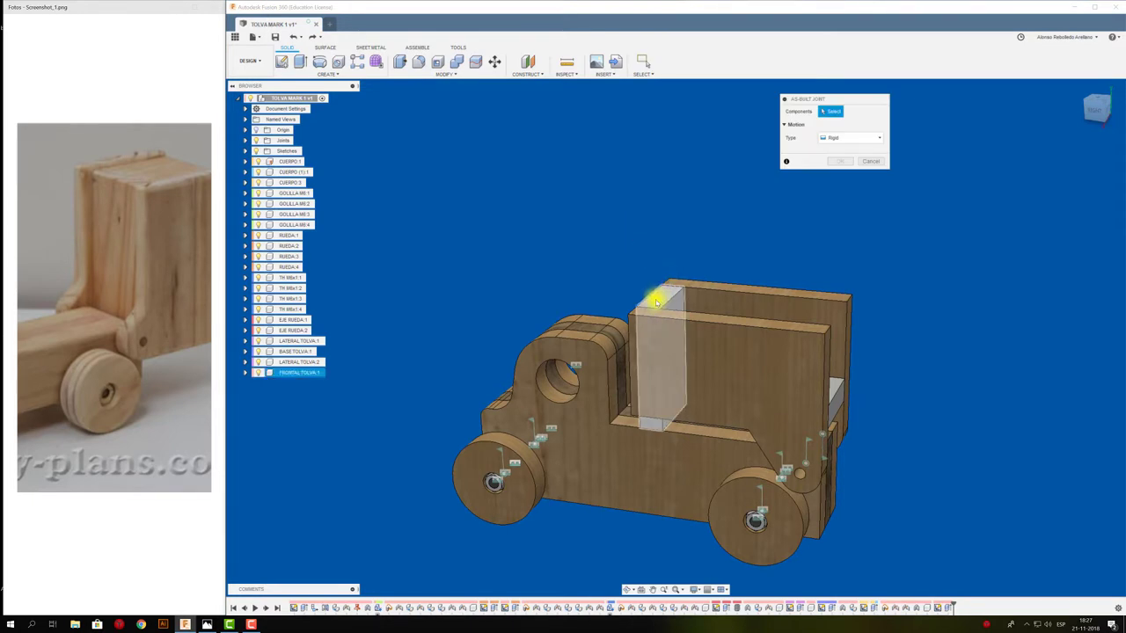
click(647, 301)
click(700, 294)
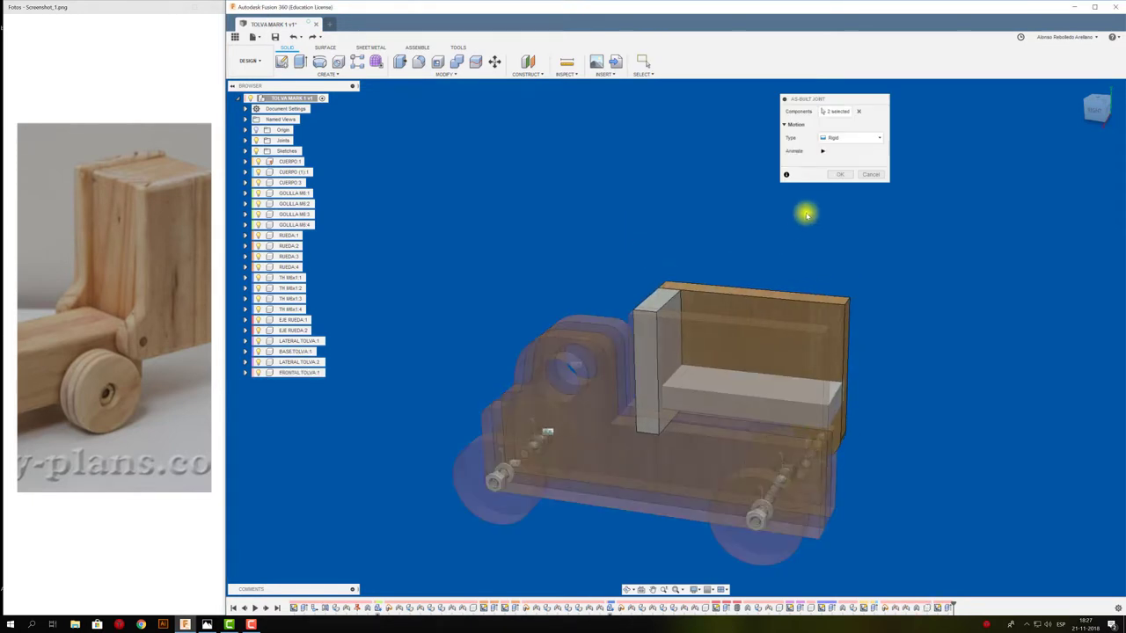
click(844, 175)
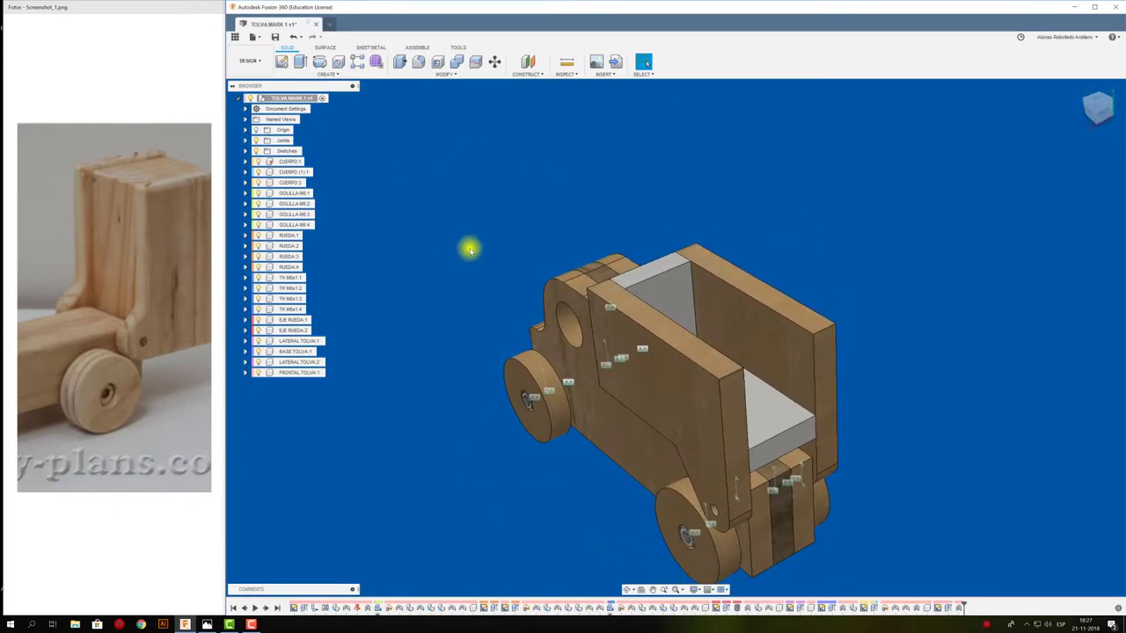
shift+click(302, 352)
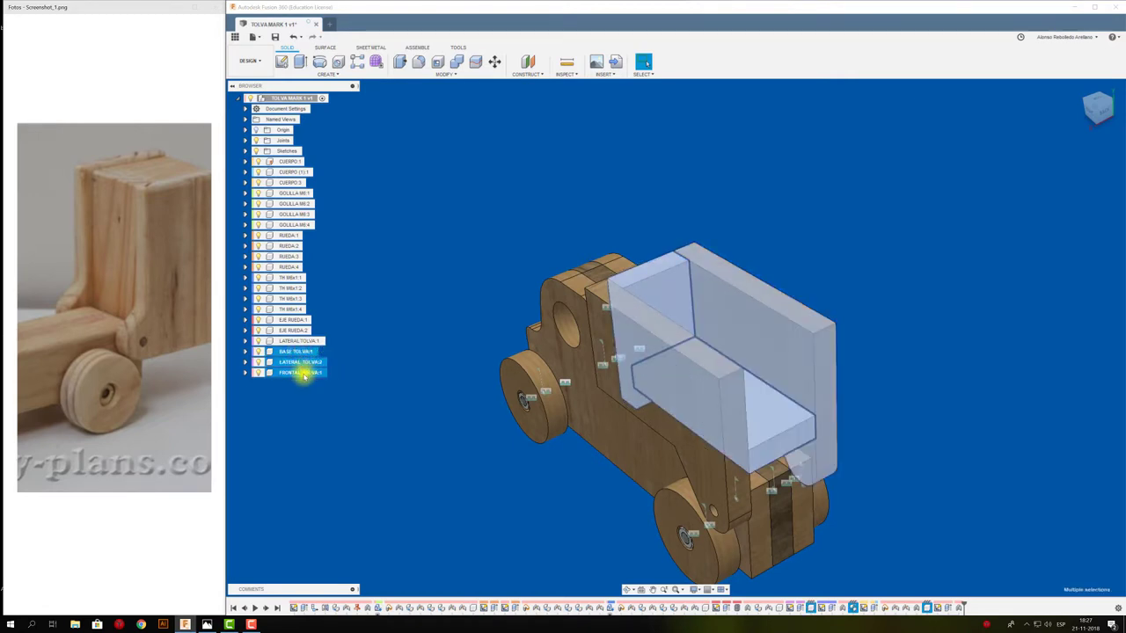
click(307, 351)
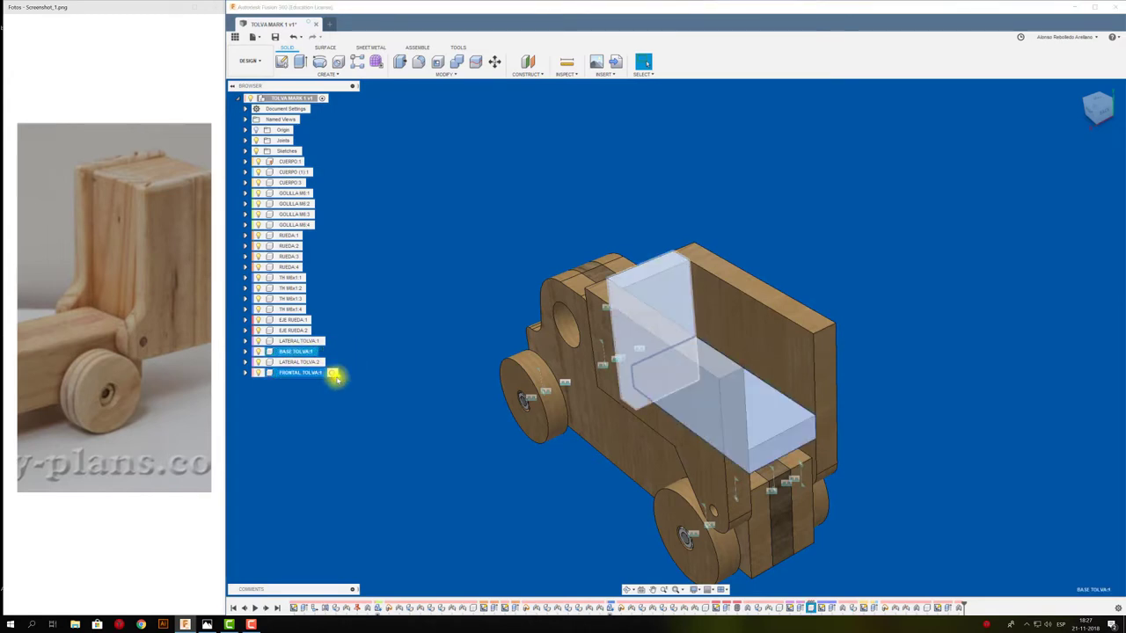
Apply the design's wood physical material to the selected hopper base and front panels.
ctrl+click(310, 374)
right_click(310, 373)
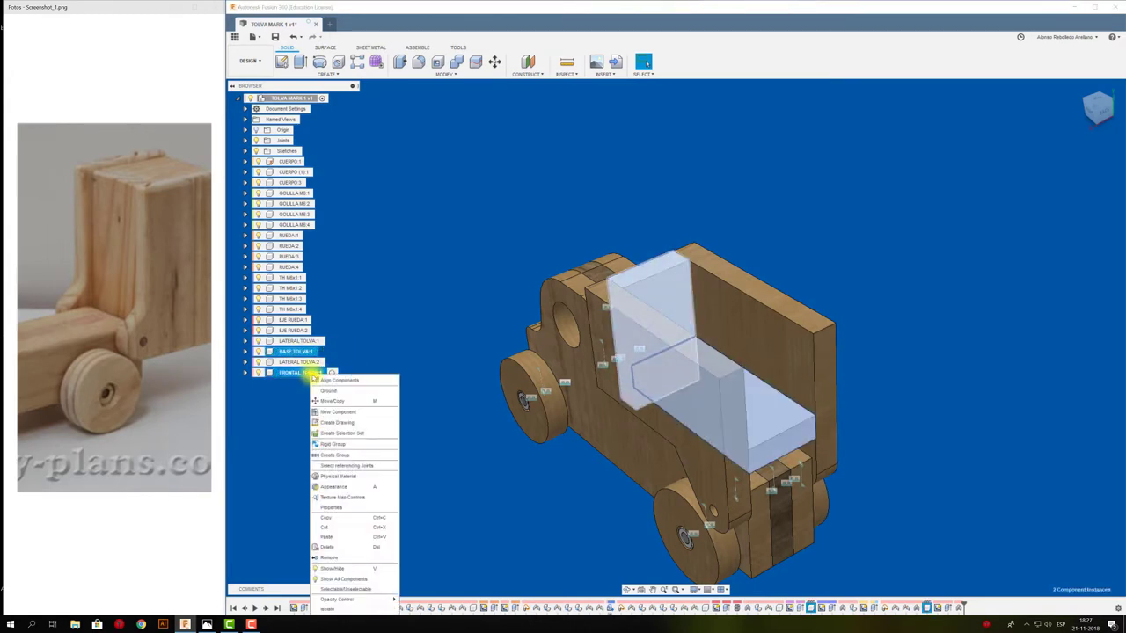
click(342, 477)
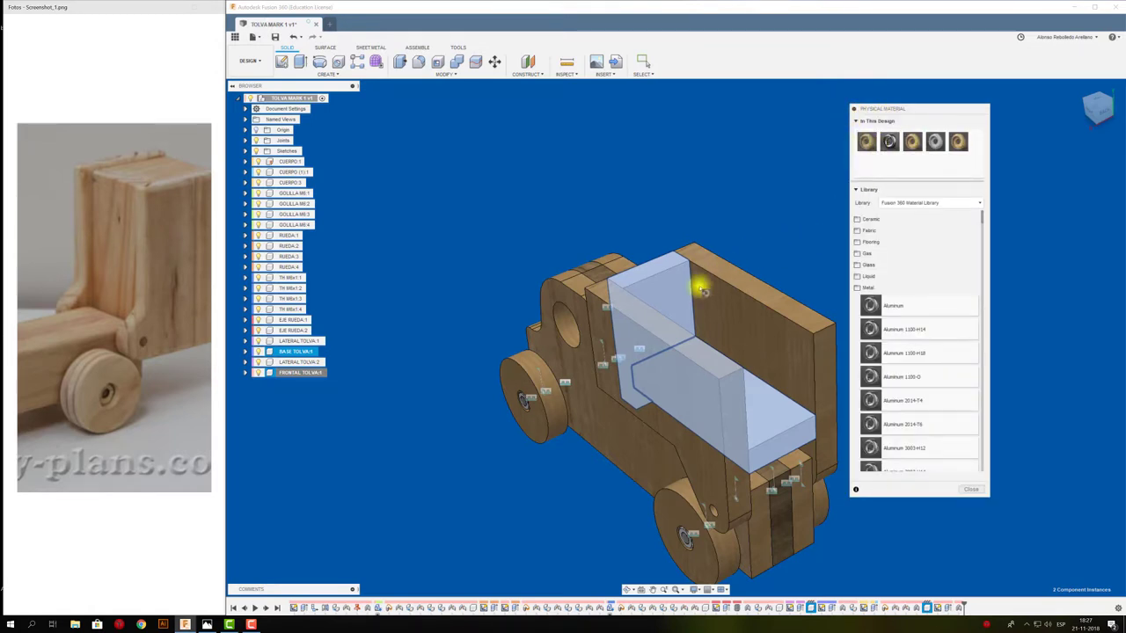
click(764, 156)
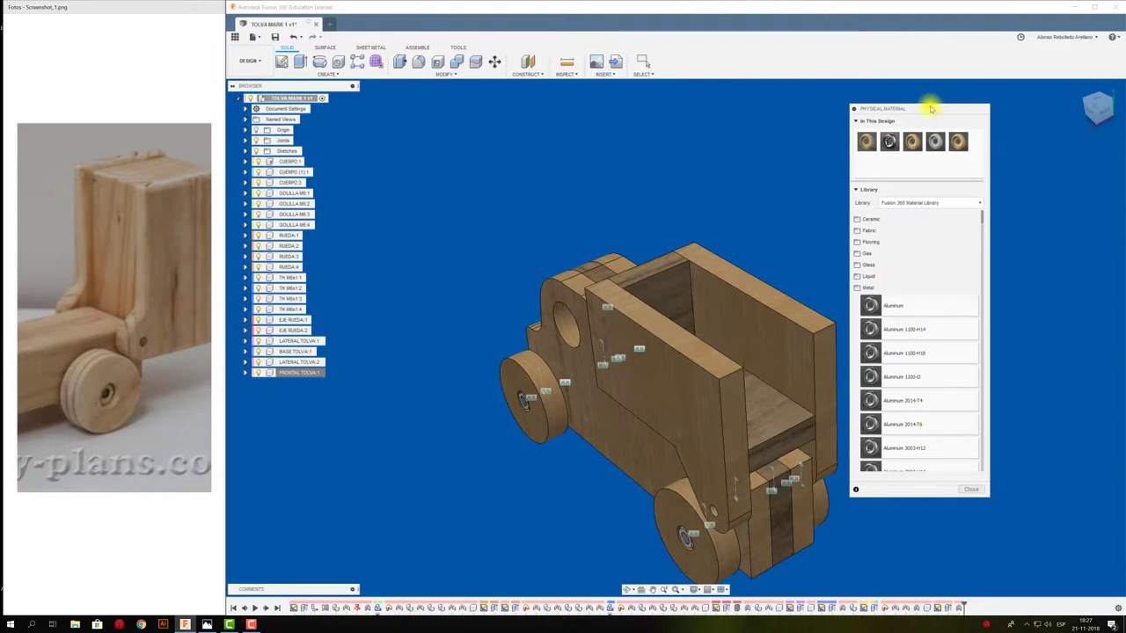
click(853, 109)
mouse_move(784, 171)
shift+middle_down()
mouse_move(798, 150)
mouse_move(794, 172)
mouse_move(618, 329)
mouse_move(597, 373)
mouse_move(643, 296)
mouse_move(716, 229)
shift+middle_up()
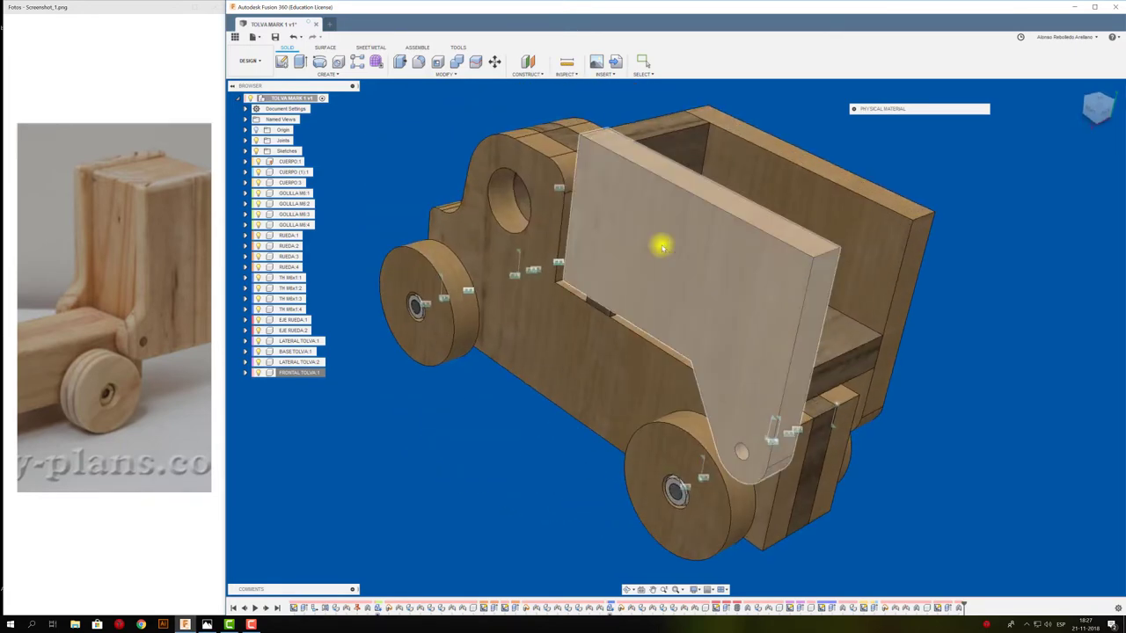
scroll(616, 369, down, 5)
click(299, 98)
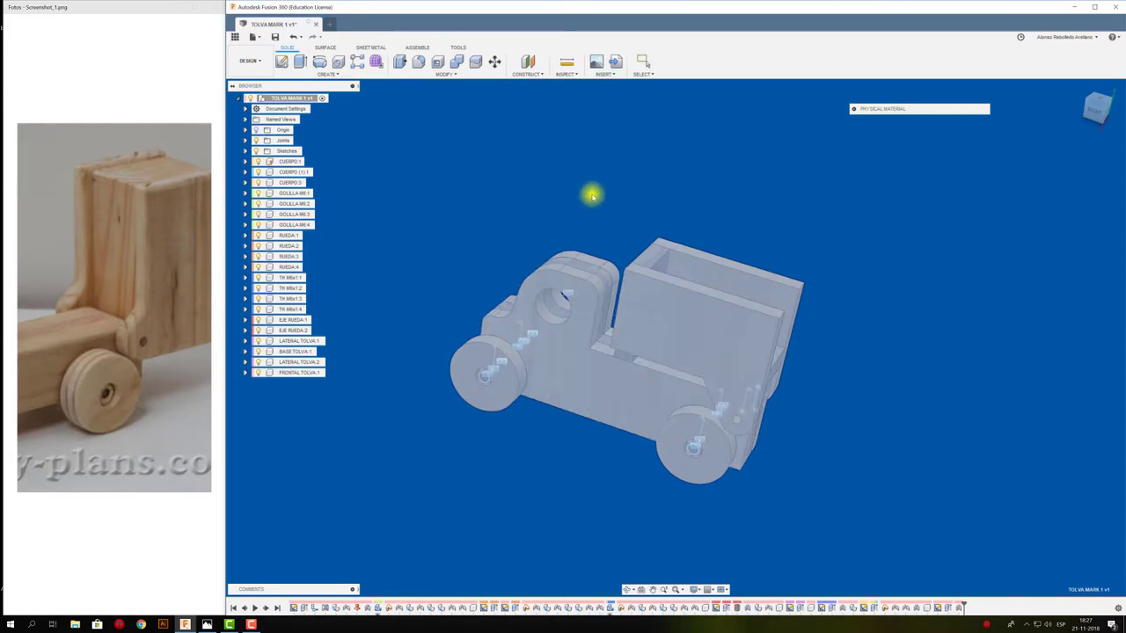
Save the truck design as a new version.
shift+middle_drag(592, 195, 426, 187)
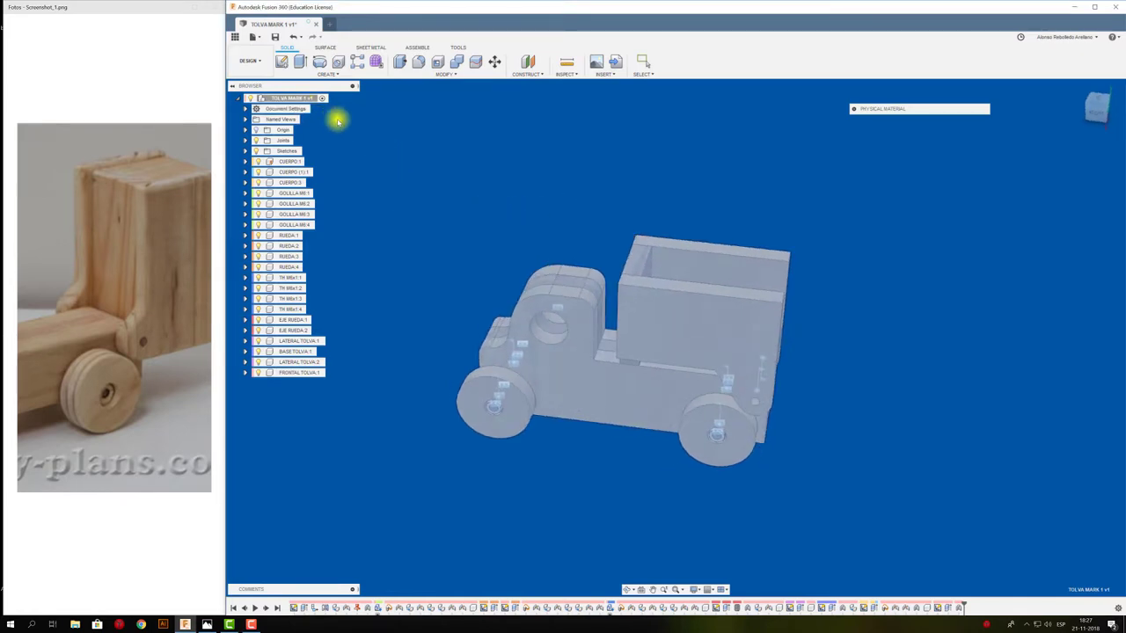
shift+middle_drag(485, 455, 398, 220)
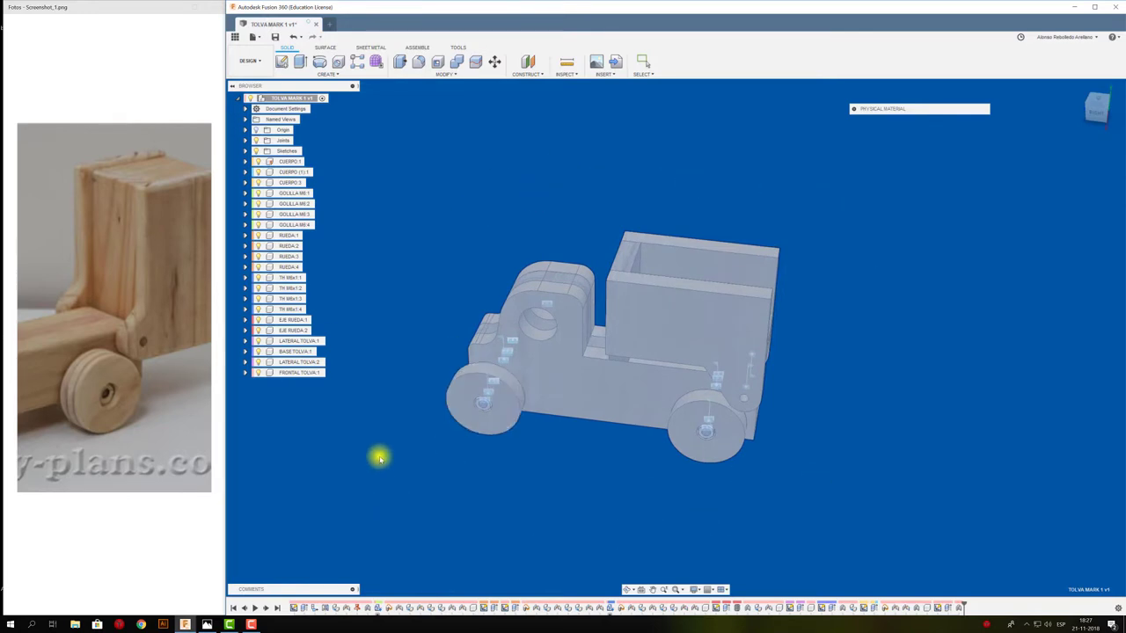
click(311, 373)
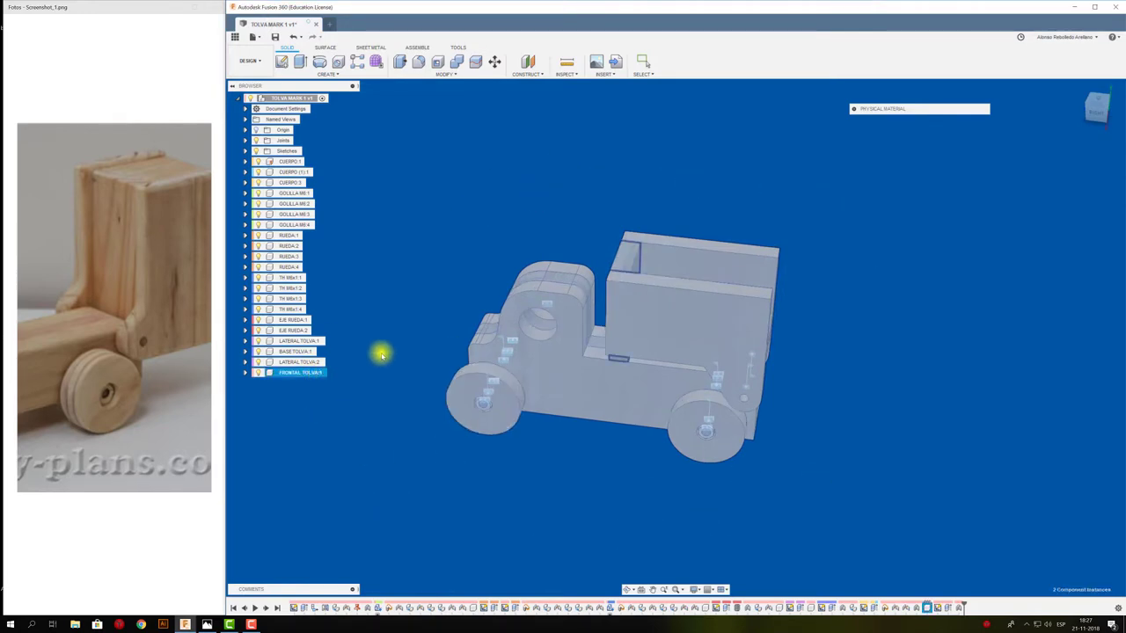
click(274, 38)
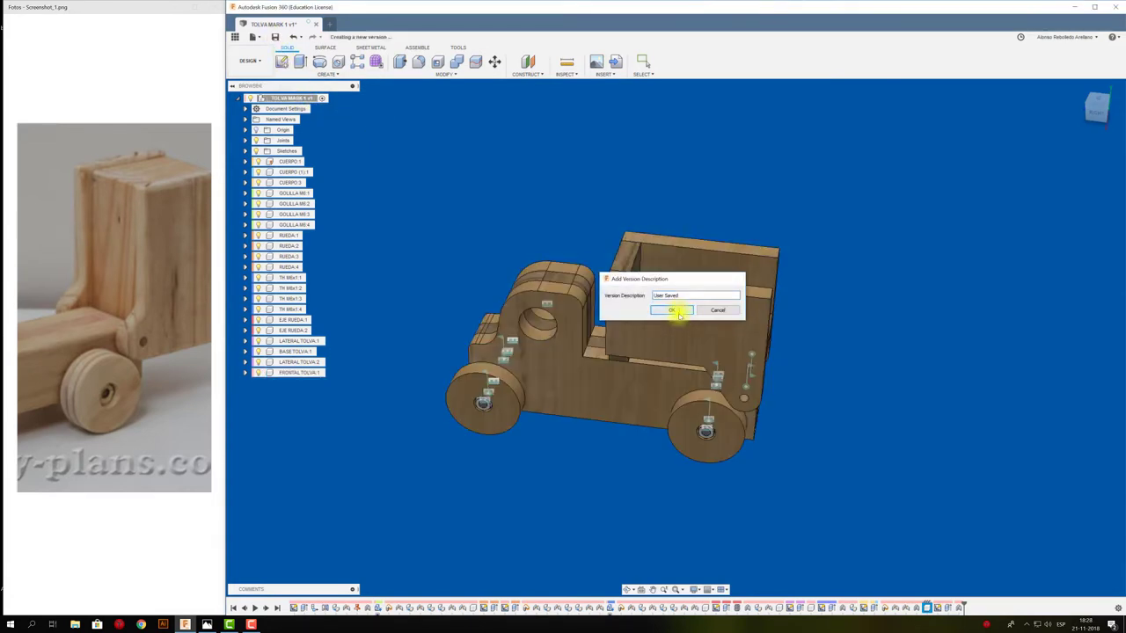
click(672, 311)
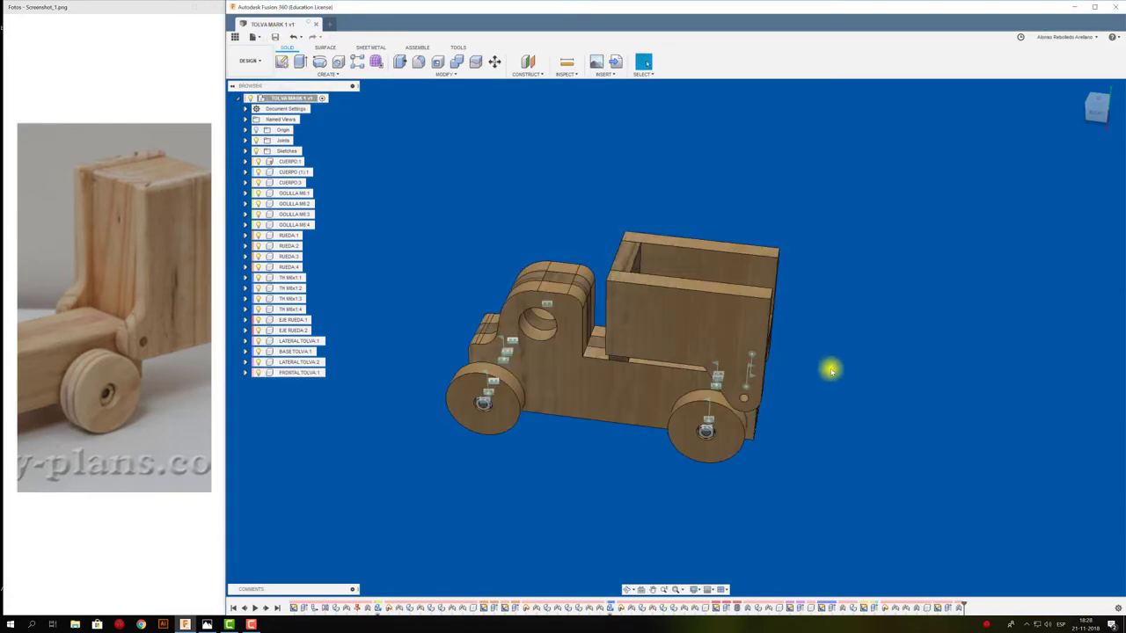
Tip the dump bed up on its rear hinge and drop it back onto the chassis.
click(313, 99)
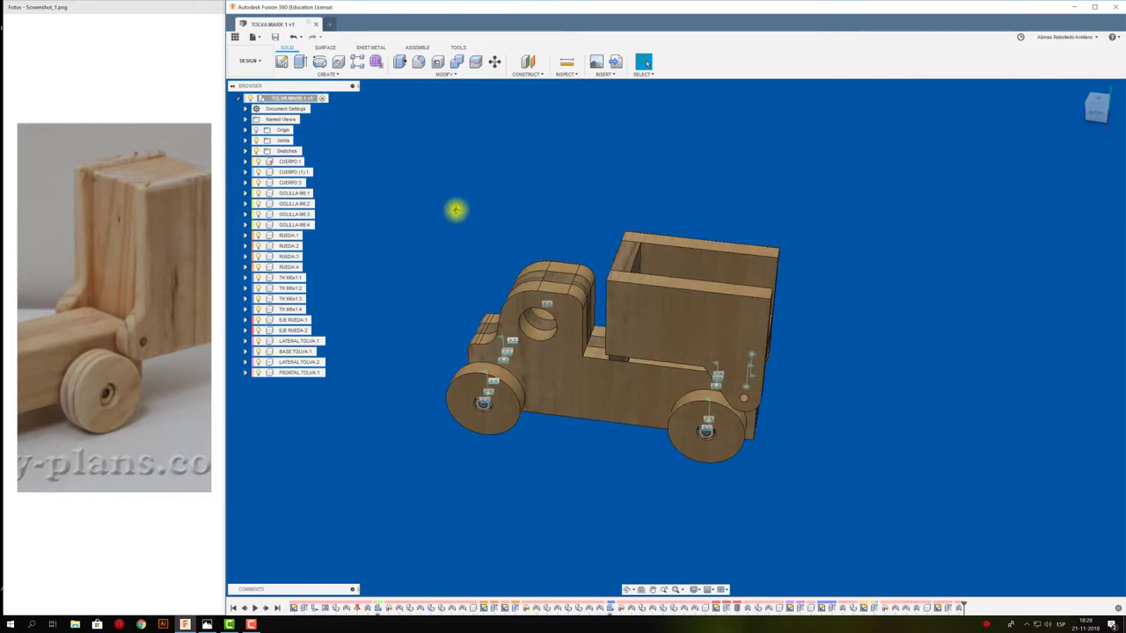
mouse_move(616, 272)
mouse_down()
mouse_move(701, 261)
mouse_move(622, 285)
mouse_move(648, 311)
mouse_move(737, 166)
mouse_move(701, 141)
mouse_up()
mouse_move(701, 141)
shift+middle_down()
mouse_move(556, 545)
mouse_move(552, 518)
shift+middle_up()
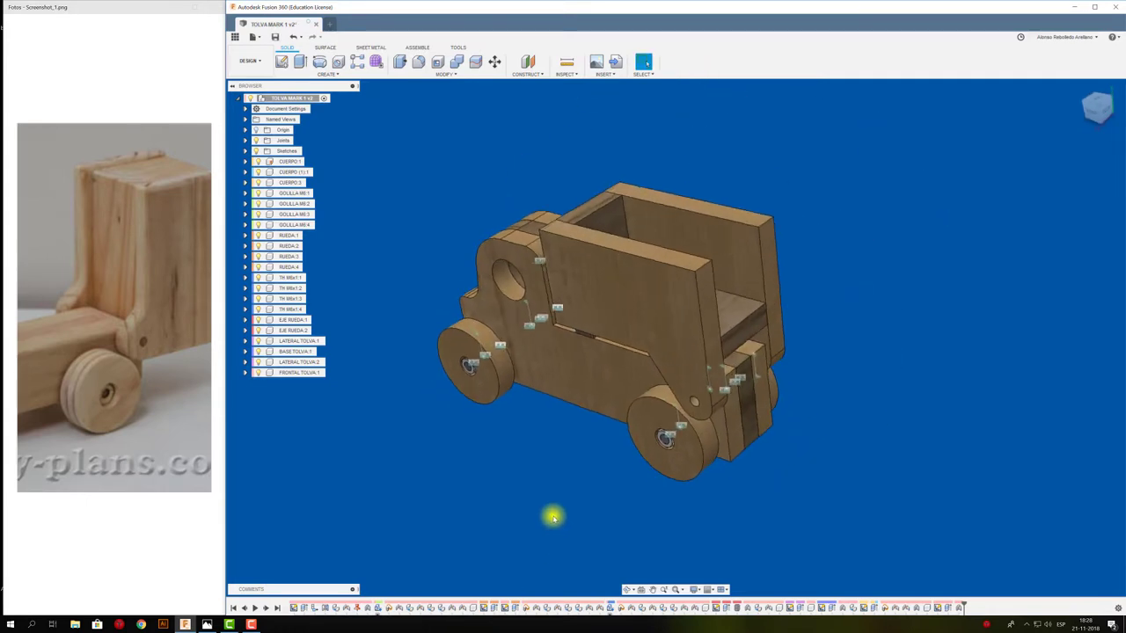
Create a new empty component under the top-level truck assembly.
click(295, 98)
right_click(295, 98)
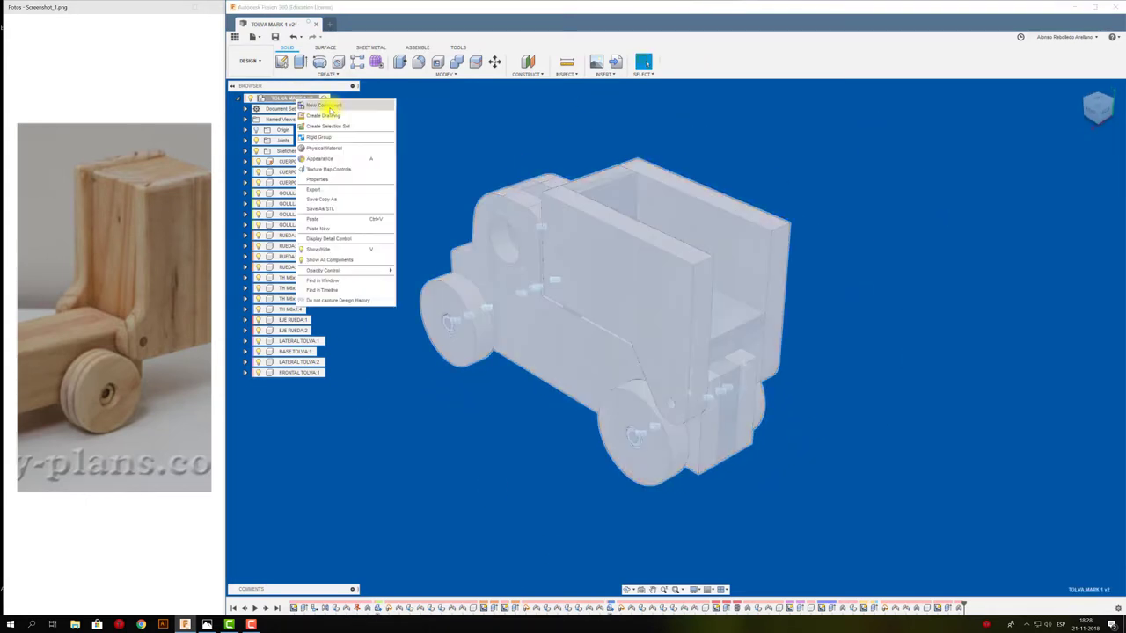
click(333, 106)
text(EJE TOLVA)
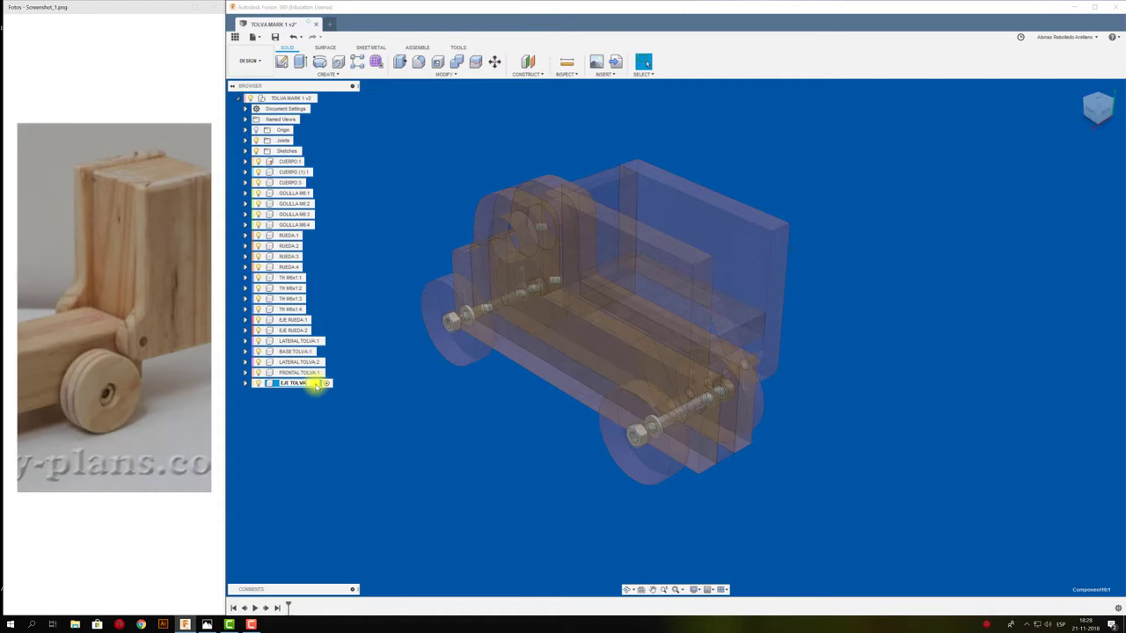
key(Escape)
Sketch a small circle at the hinge arc centre on the hopper side plate.
shift+middle_drag(396, 252, 691, 440)
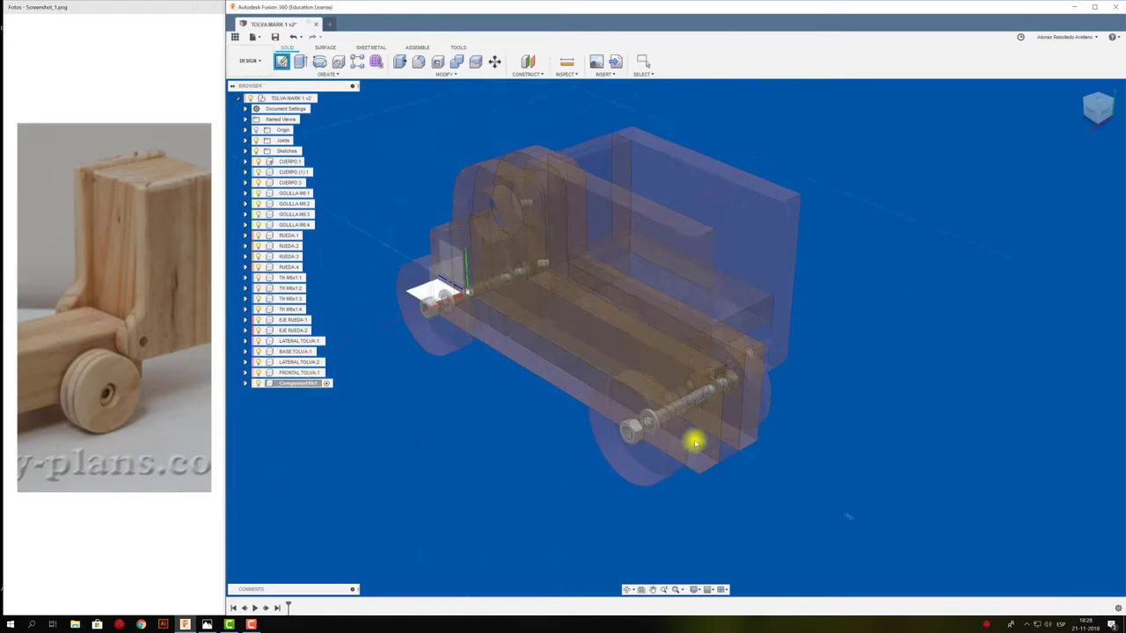
scroll(648, 367, up, 3)
scroll(651, 359, up, 3)
click(651, 359)
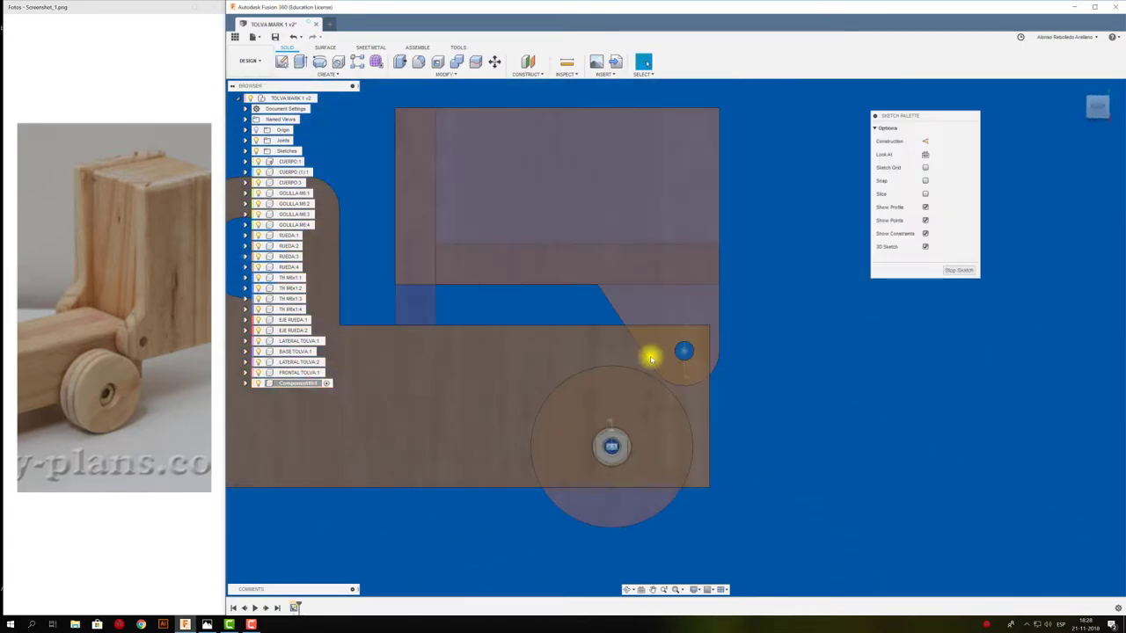
click(687, 347)
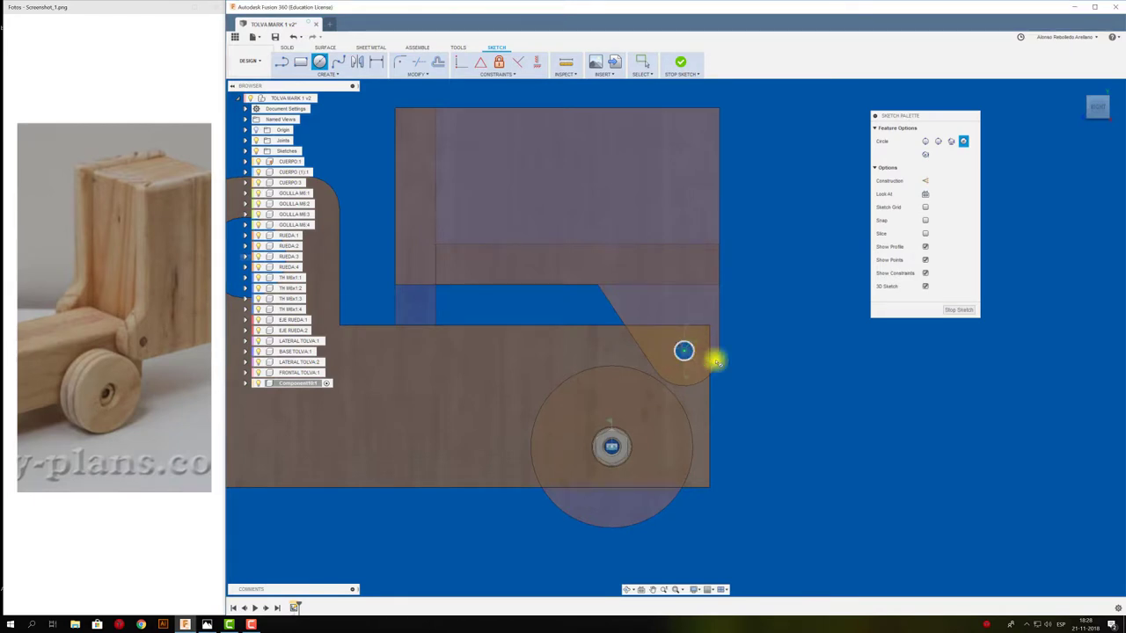
shift+middle_drag(774, 398, 775, 397)
Extrude the circle up to the far side plate's face to form the hinge rod.
key(e)
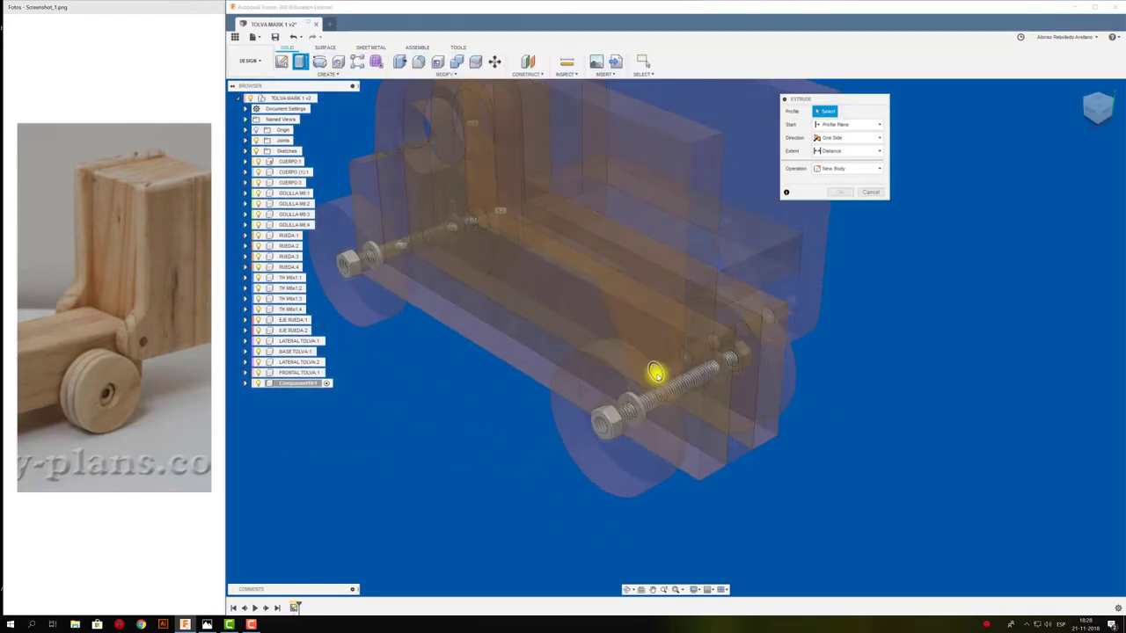
click(655, 372)
drag(655, 371, 832, 307)
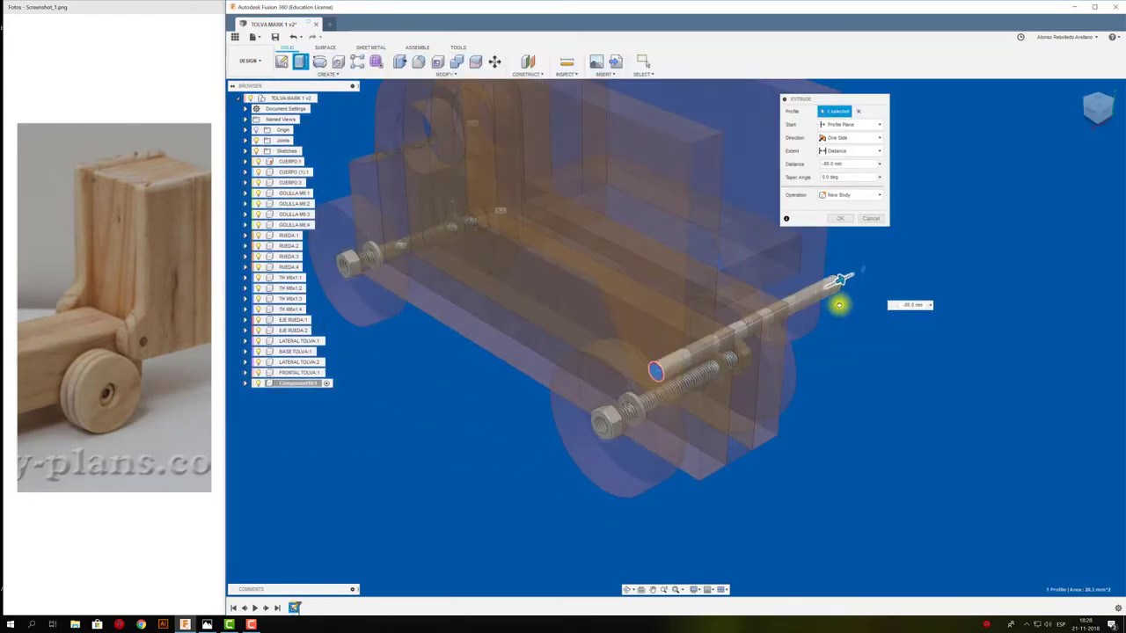
click(866, 151)
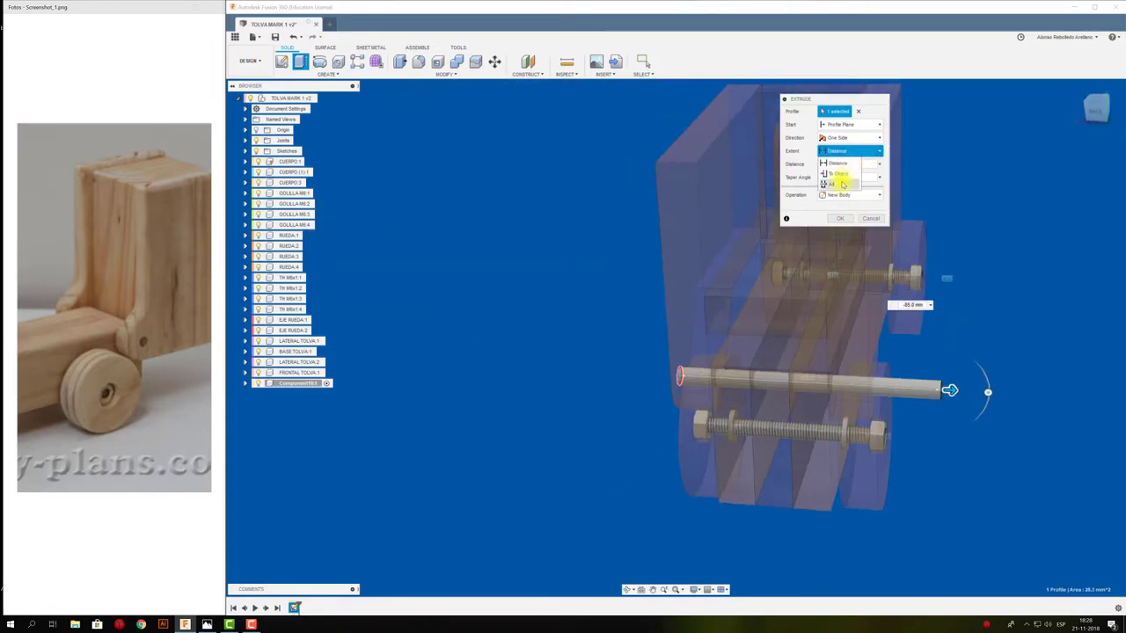
click(840, 174)
shift+middle_drag(839, 219, 756, 307)
click(749, 299)
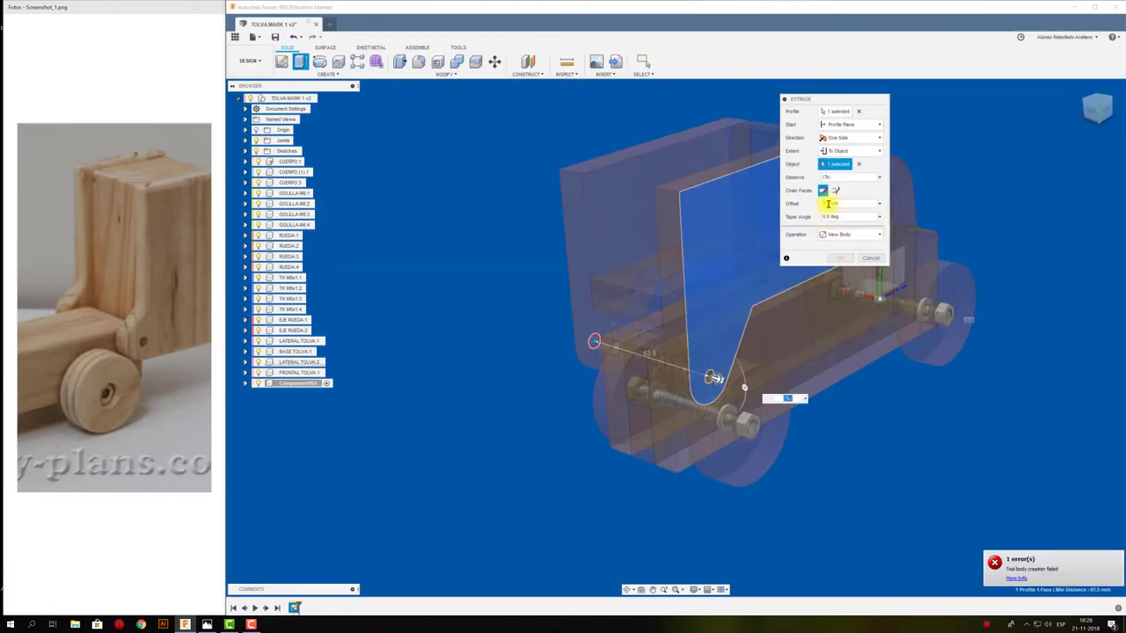
click(840, 258)
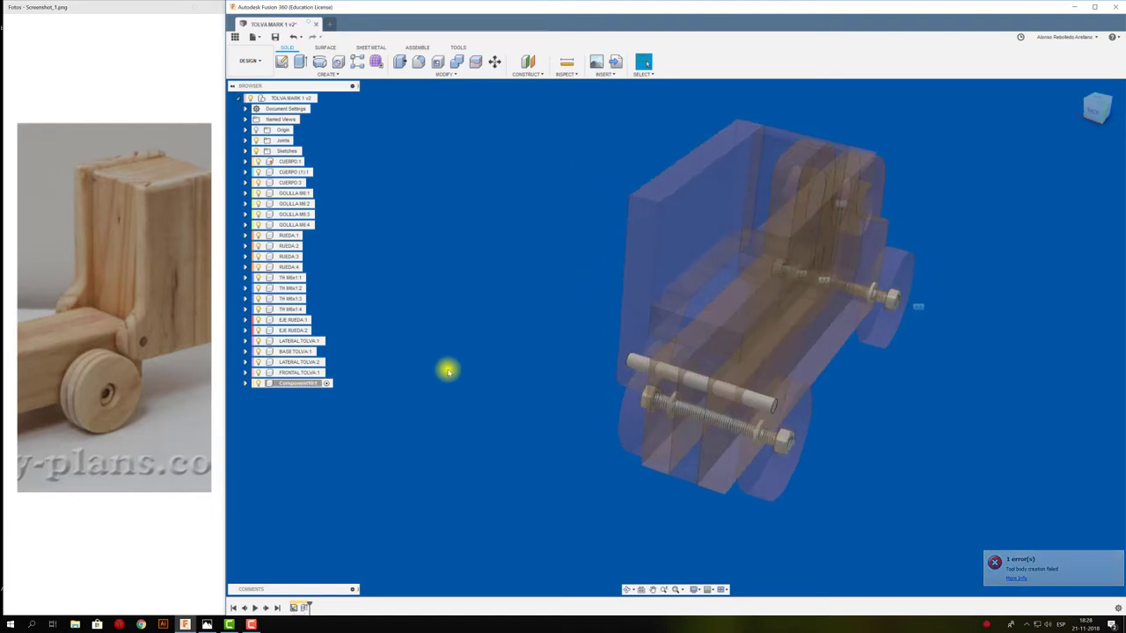
Name the rod component EJE TOLVA and apply the pine wood material to it.
click(310, 385)
text(EJE TOLVA)
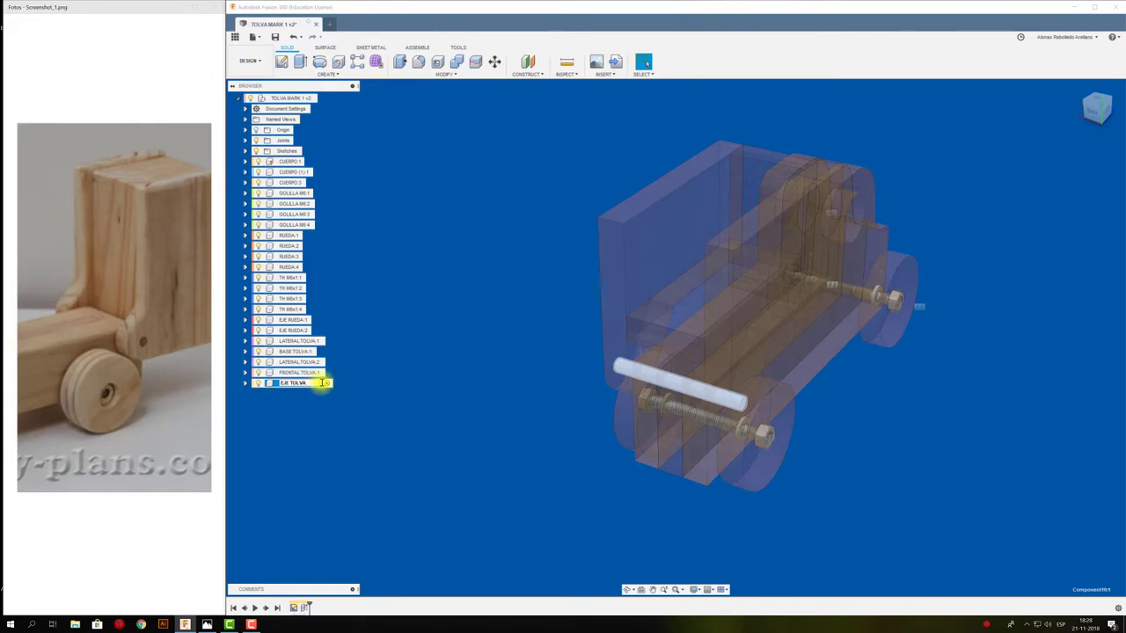
click(400, 378)
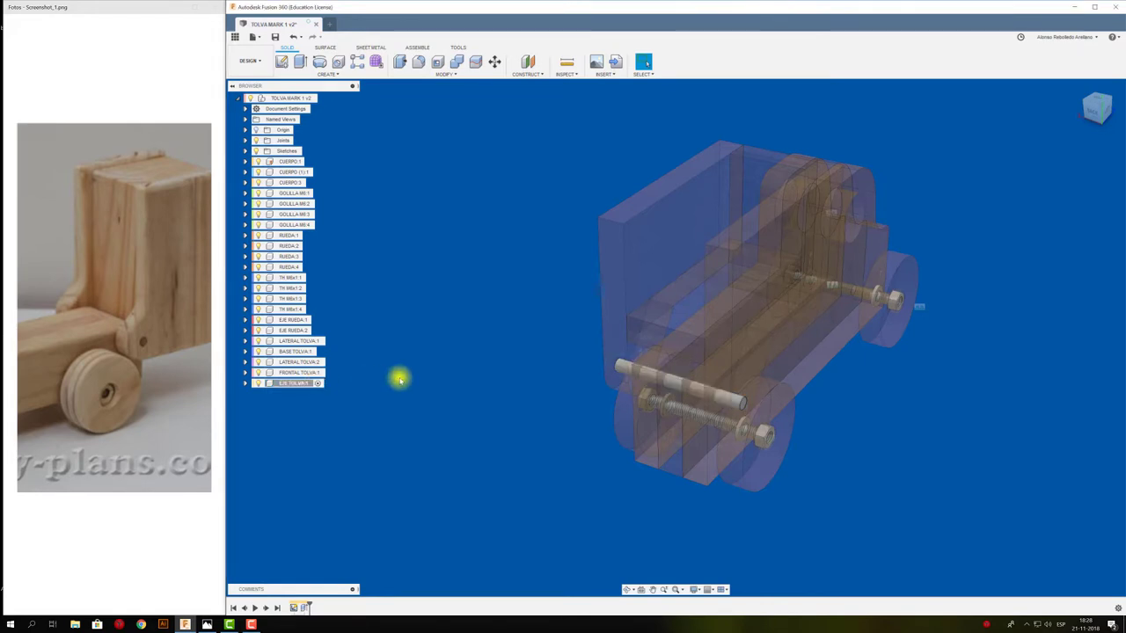
right_click(303, 387)
click(347, 181)
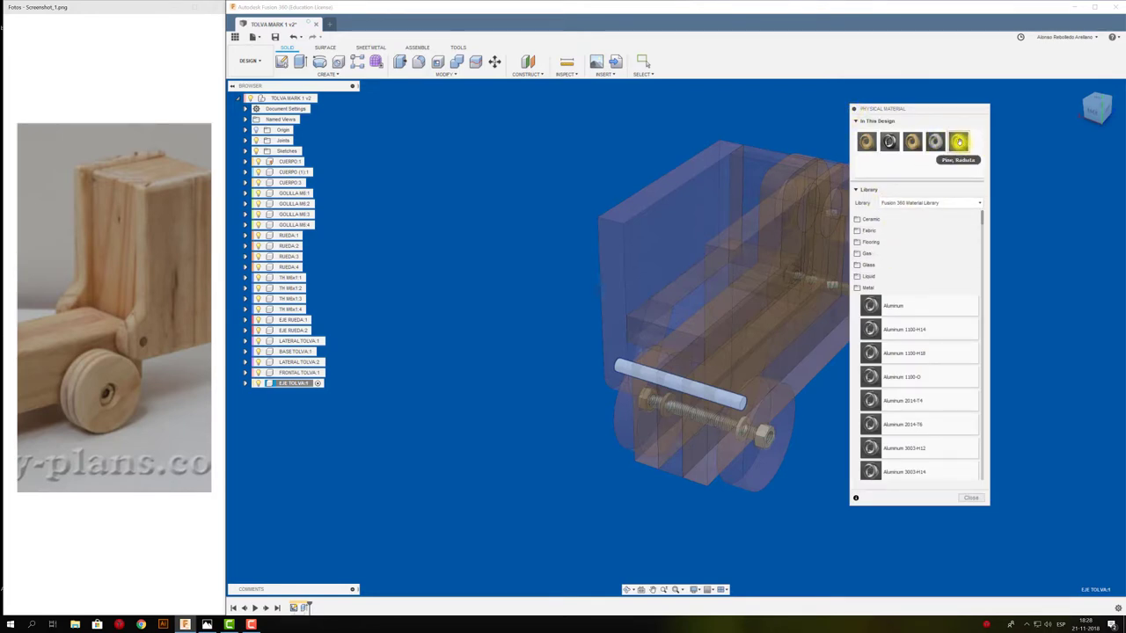
drag(303, 388, 305, 389)
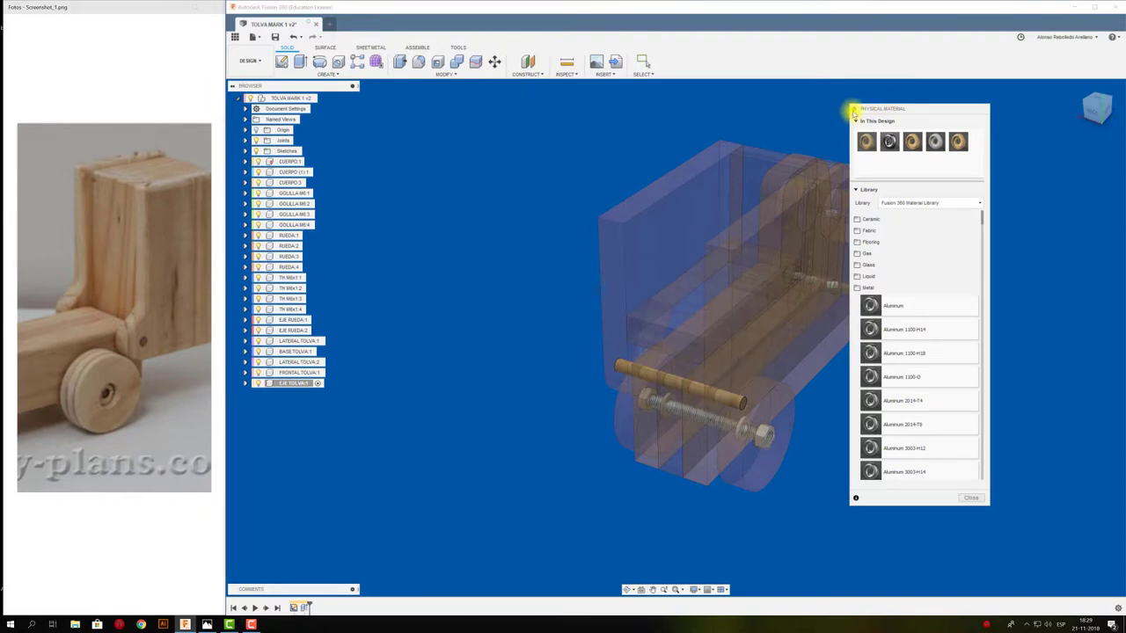
middle_drag(495, 249, 462, 258)
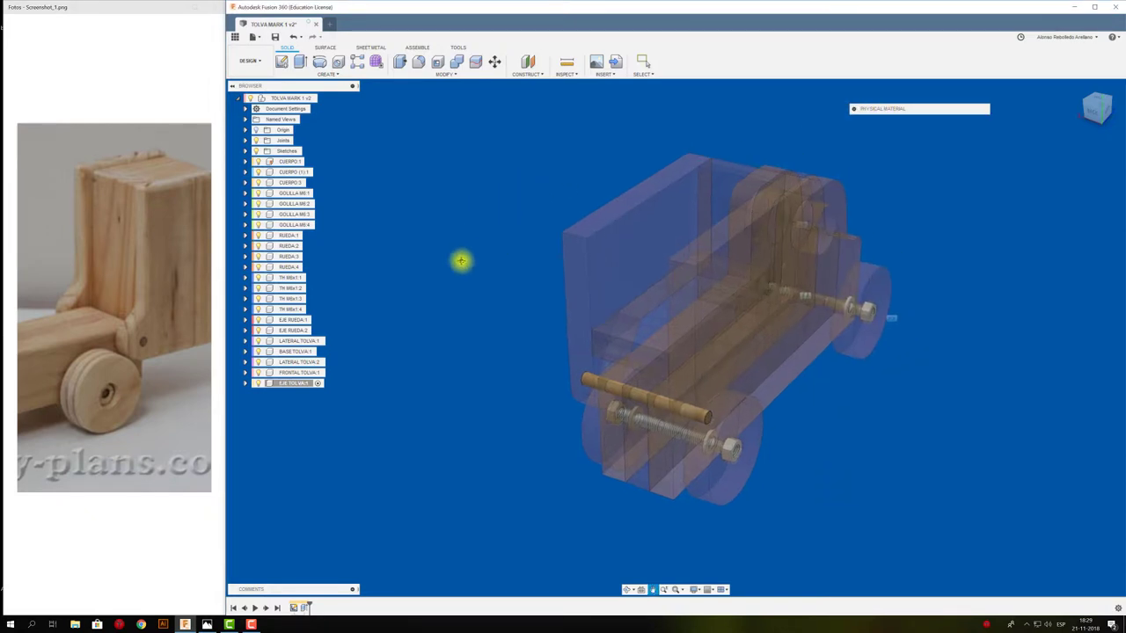
Lock the hopper side panel to the hopper axle with a rigid as-built joint.
click(322, 97)
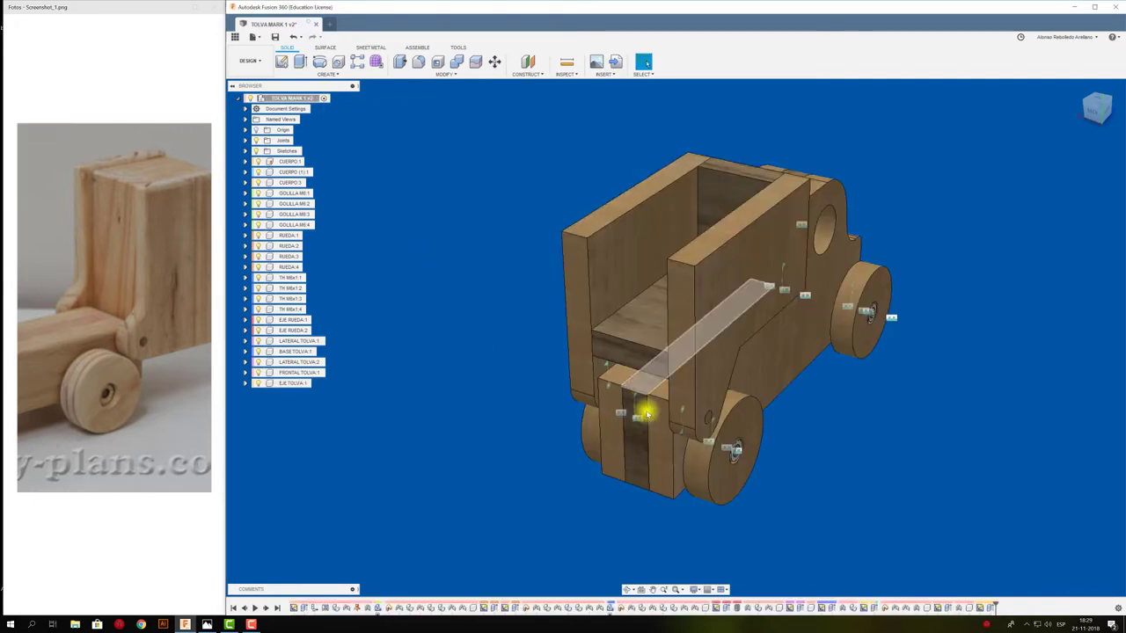
drag(800, 411, 878, 422)
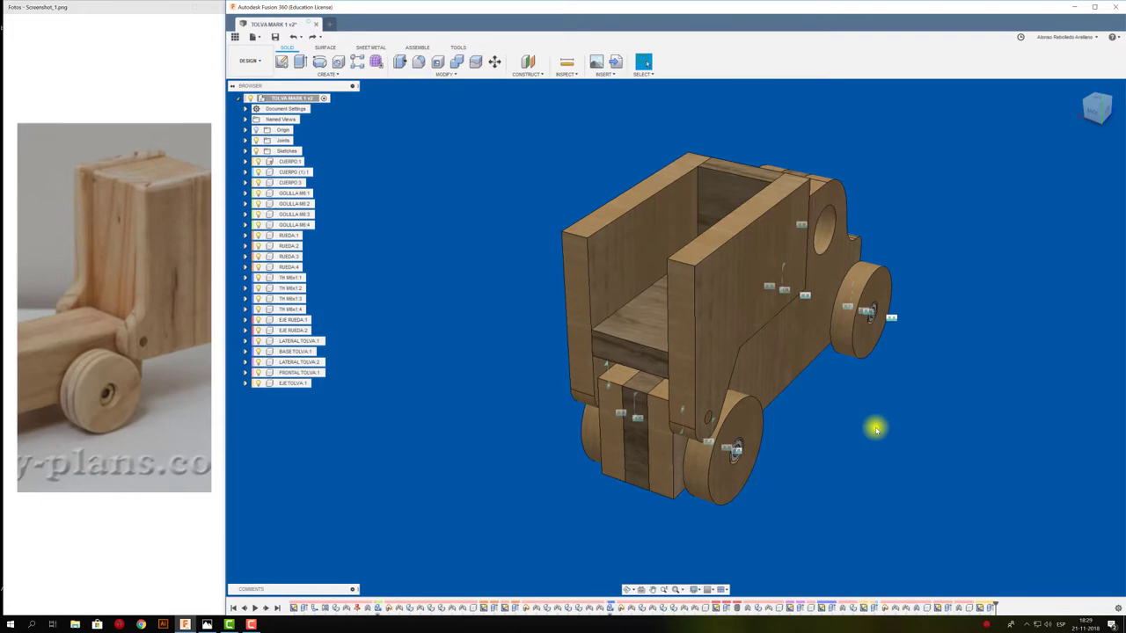
key(shift+j)
scroll(825, 428, up, 1)
scroll(641, 414, up, 3)
scroll(591, 418, up, 2)
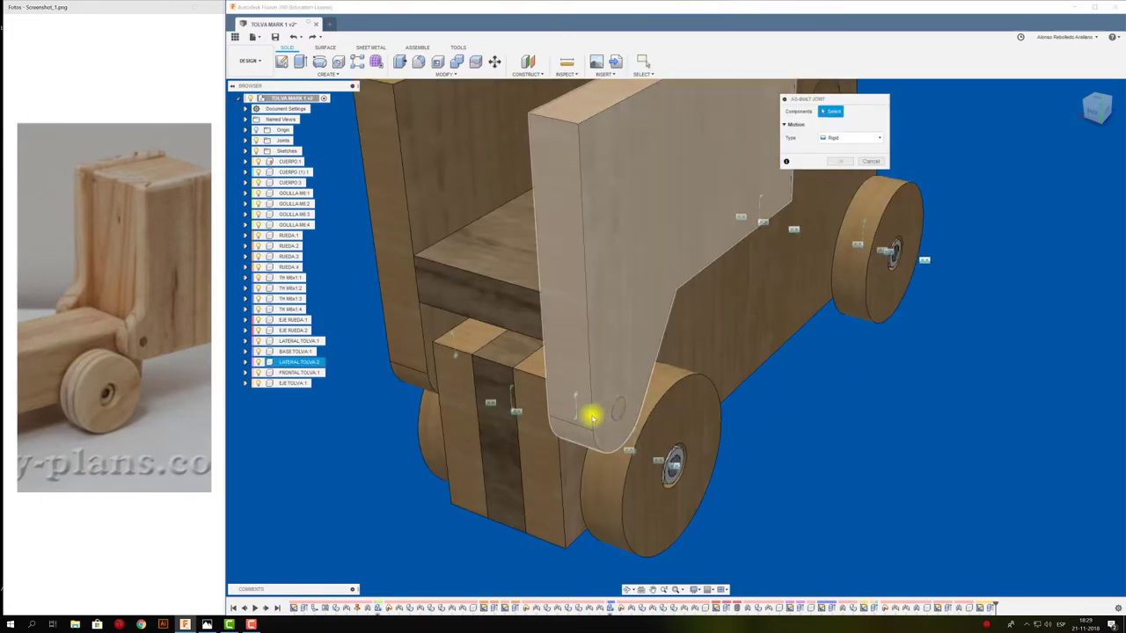
click(591, 418)
click(628, 378)
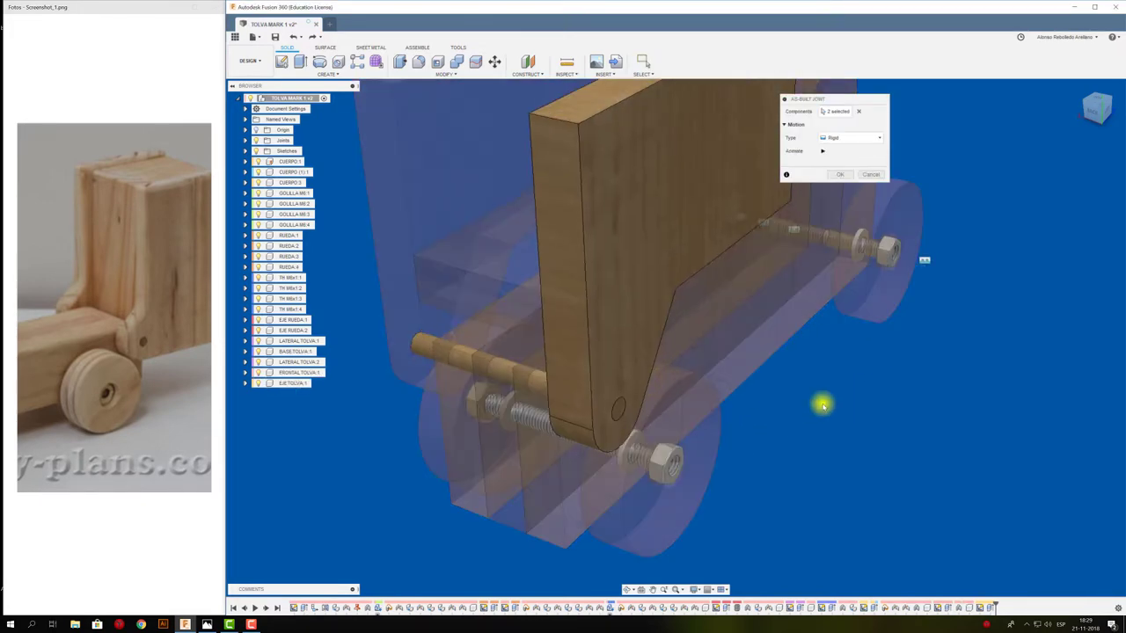
click(840, 174)
Inspect the truck side-on and restore the hopper to its saved position.
scroll(850, 377, down, 2)
scroll(850, 378, down, 3)
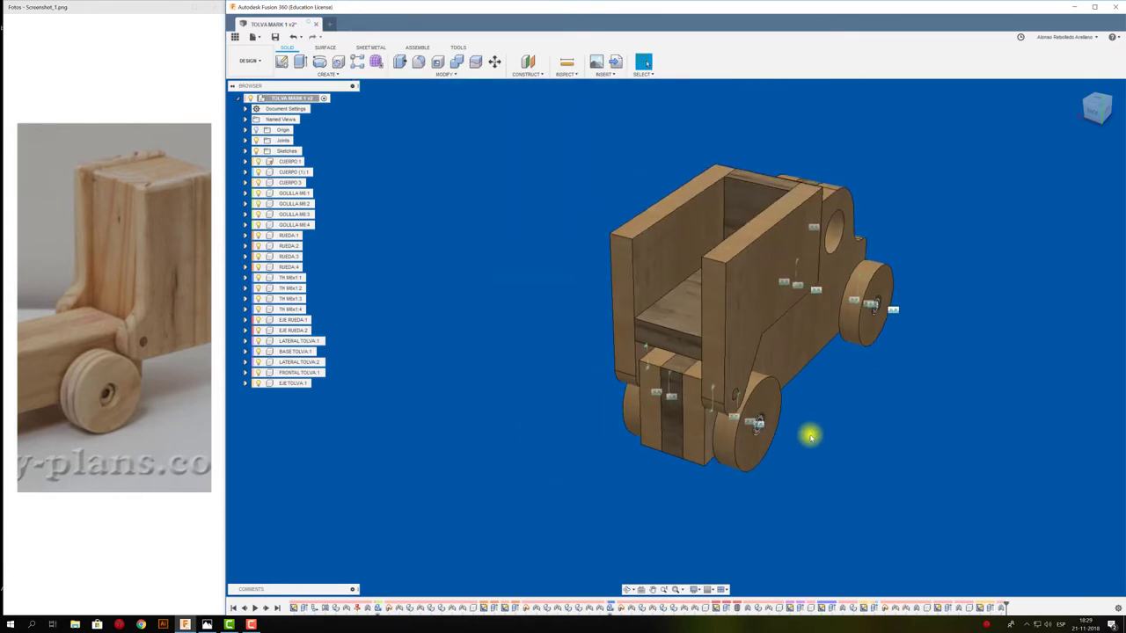
mouse_move(810, 435)
shift+middle_down()
mouse_move(666, 455)
mouse_move(797, 261)
mouse_move(843, 245)
shift+middle_up()
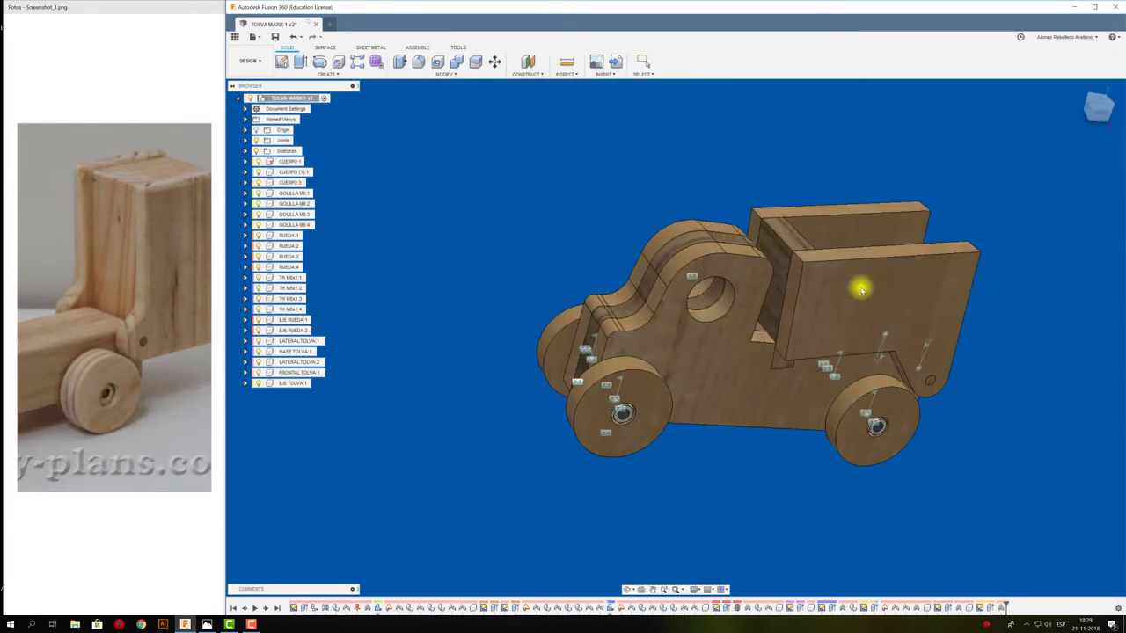
scroll(859, 299, up, 1)
key(Escape)
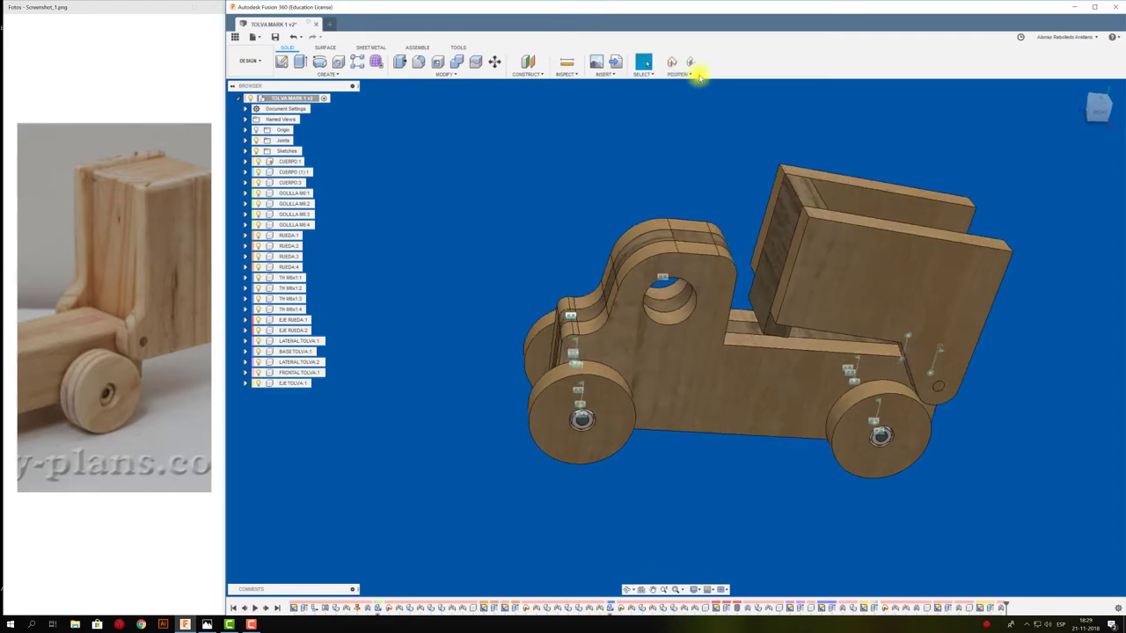
click(690, 63)
scroll(669, 132, up, 2)
scroll(668, 132, up, 2)
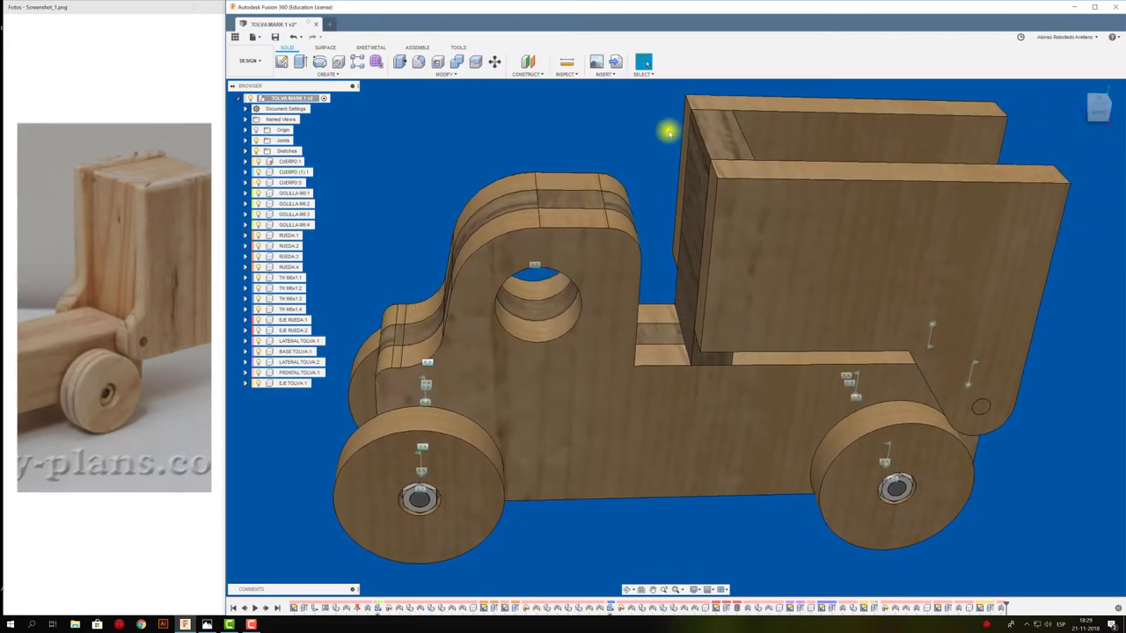
scroll(669, 132, down, 2)
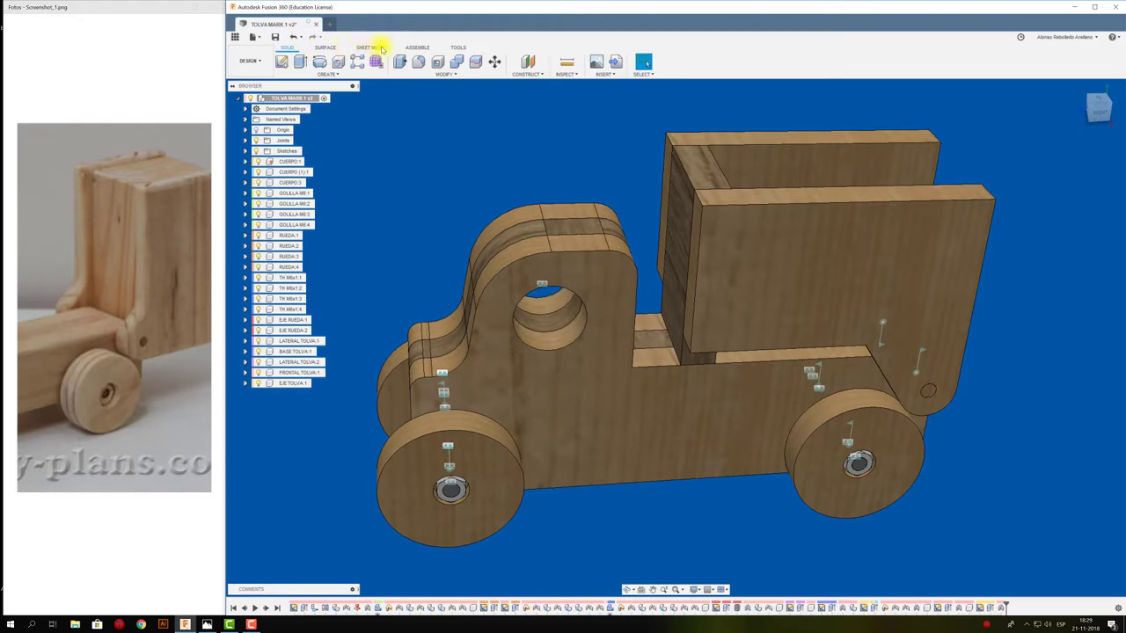
click(418, 49)
click(322, 76)
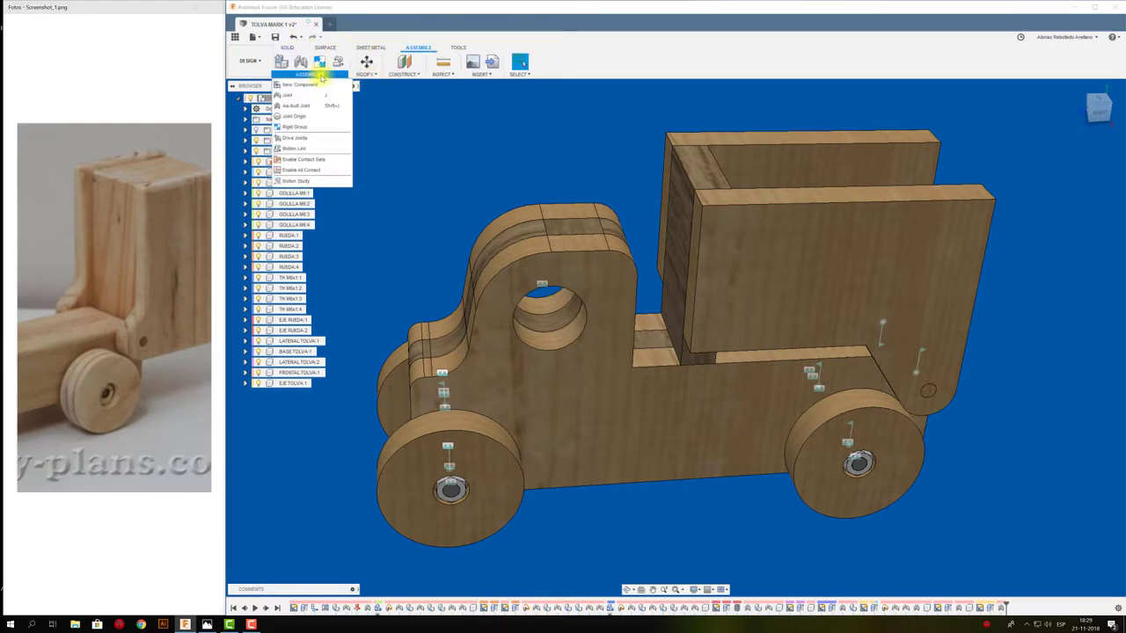
Enable contact sets and create a FRONTAL TOLVA:1 contact set with the truck body pieces.
click(308, 160)
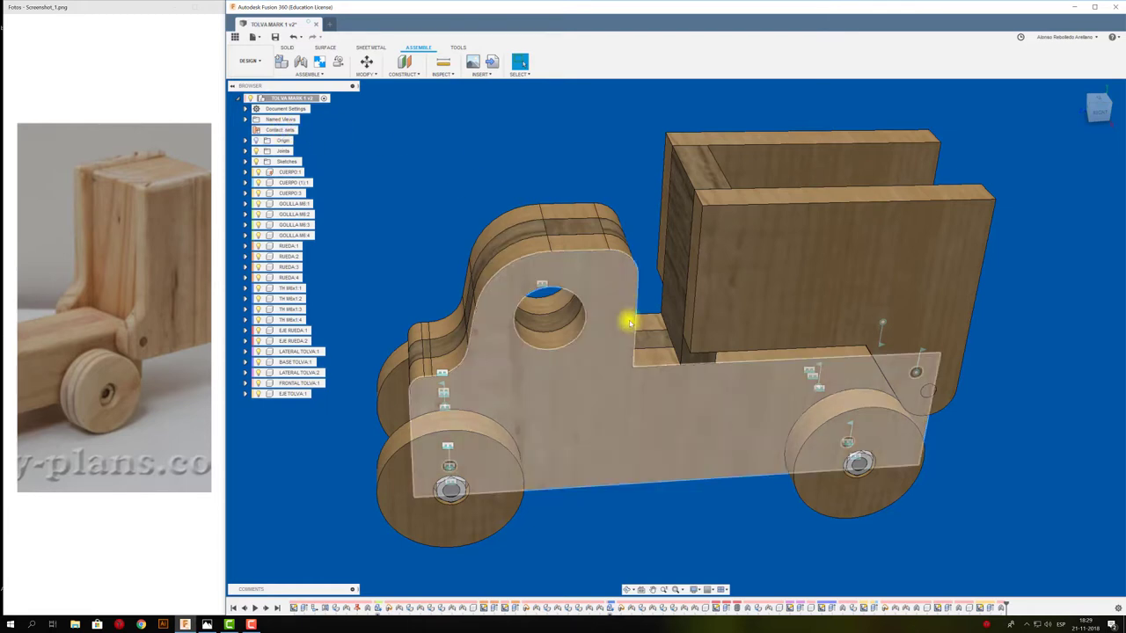
click(674, 281)
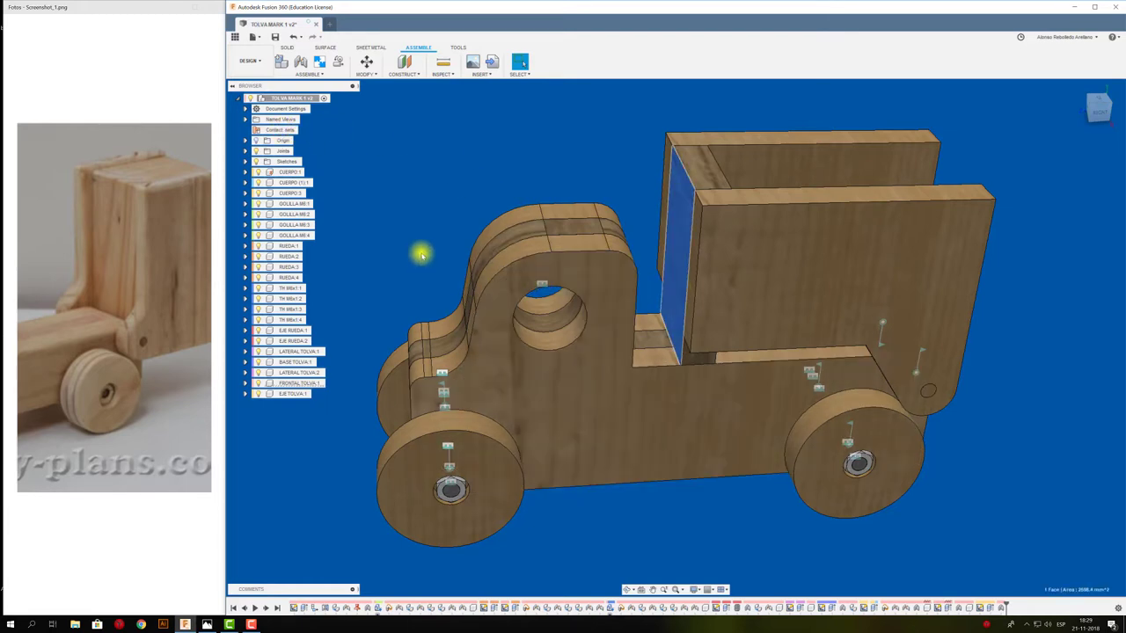
click(327, 381)
right_click(327, 382)
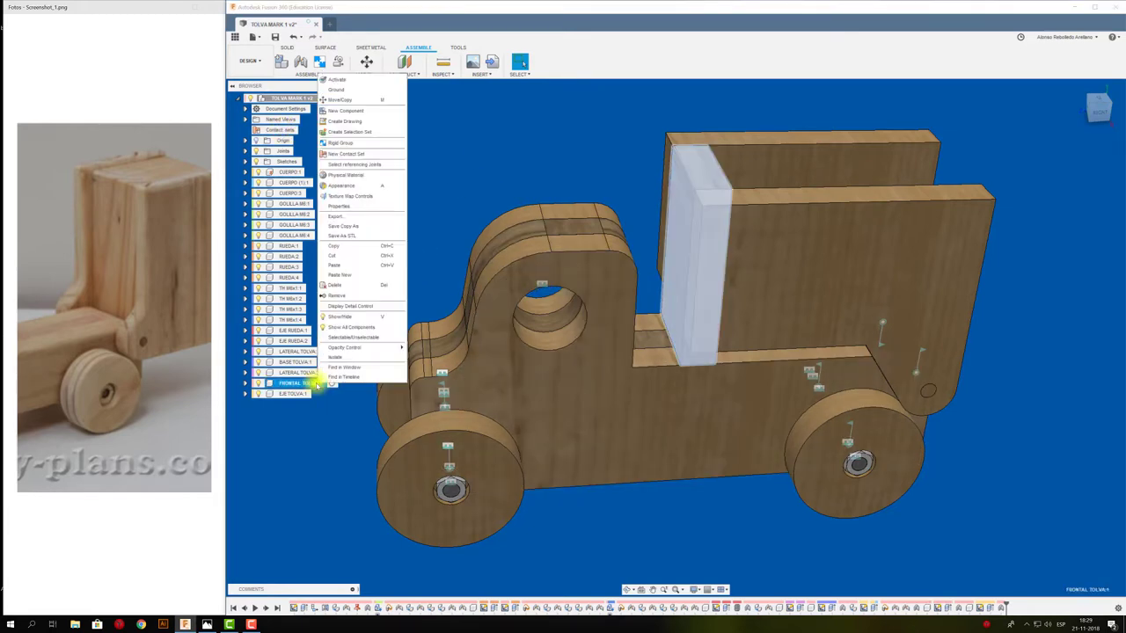
click(349, 155)
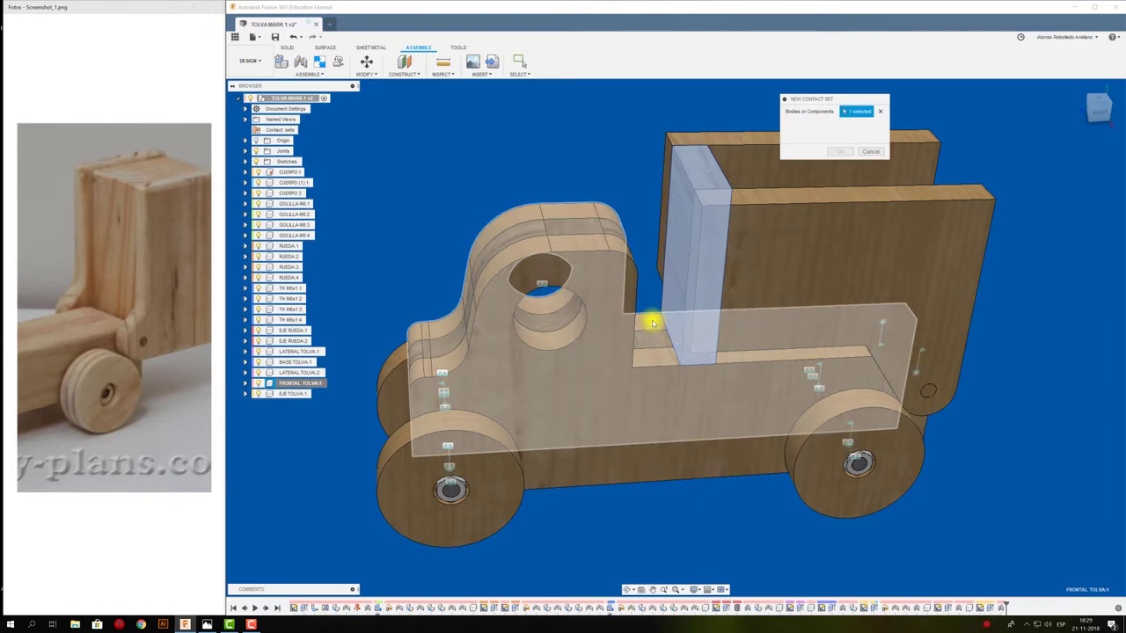
click(657, 362)
drag(657, 361, 632, 152)
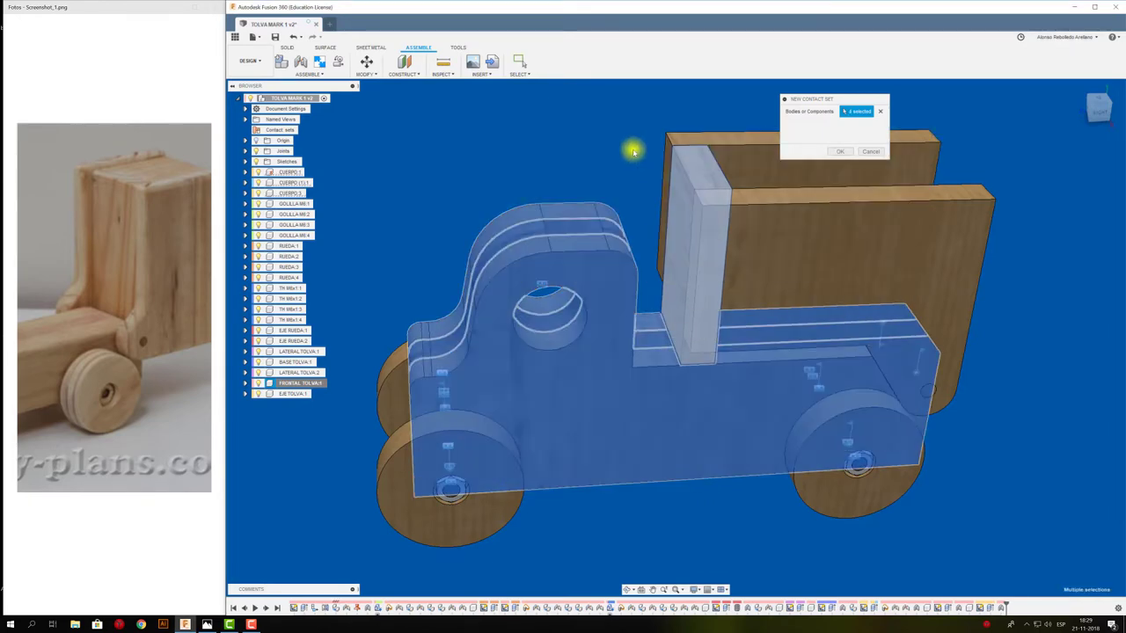
mouse_move(633, 152)
shift+middle_down()
mouse_move(594, 253)
mouse_move(616, 237)
shift+middle_up()
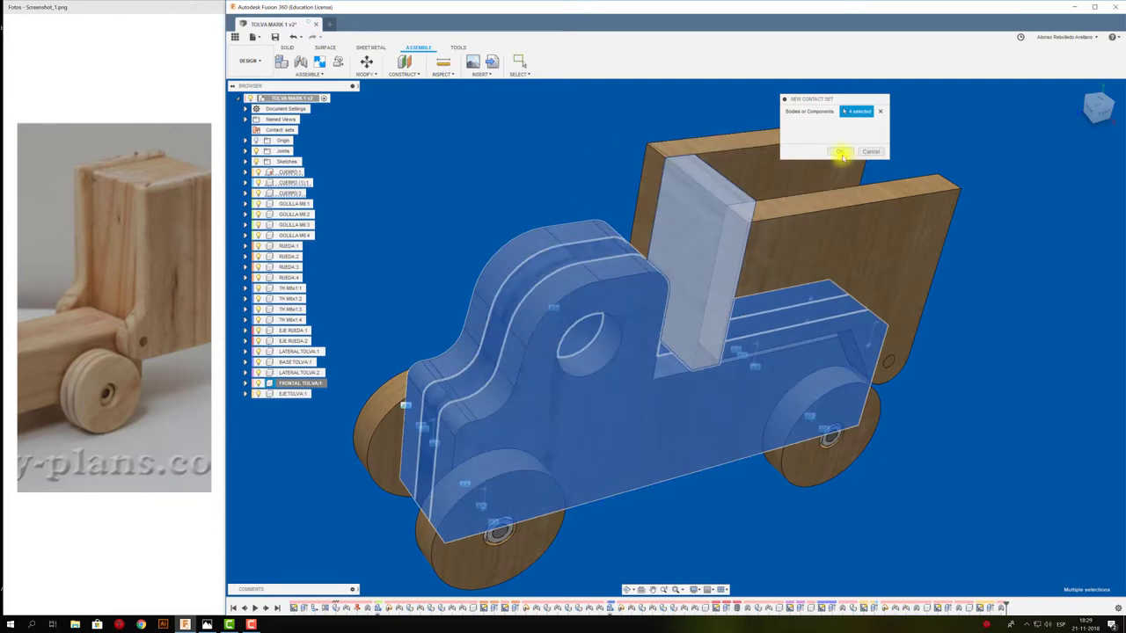
click(840, 151)
Swing the hopper back about its hinge to test the contact.
mouse_move(744, 176)
shift+middle_down()
mouse_move(683, 239)
mouse_move(726, 214)
shift+middle_up()
mouse_move(727, 214)
mouse_down()
mouse_move(748, 234)
mouse_move(719, 309)
mouse_move(711, 319)
mouse_move(713, 300)
mouse_move(688, 336)
mouse_move(716, 302)
mouse_move(748, 296)
mouse_move(882, 326)
mouse_move(909, 355)
mouse_move(910, 344)
mouse_move(910, 374)
mouse_move(918, 364)
mouse_move(965, 442)
mouse_up()
mouse_move(965, 442)
shift+middle_down()
mouse_move(921, 380)
mouse_move(892, 390)
mouse_move(877, 380)
mouse_move(884, 256)
mouse_move(746, 190)
shift+middle_up()
mouse_move(687, 68)
shift+middle_down()
mouse_move(598, 168)
mouse_move(671, 405)
mouse_move(700, 252)
mouse_move(654, 214)
mouse_move(515, 194)
mouse_move(569, 294)
shift+middle_up()
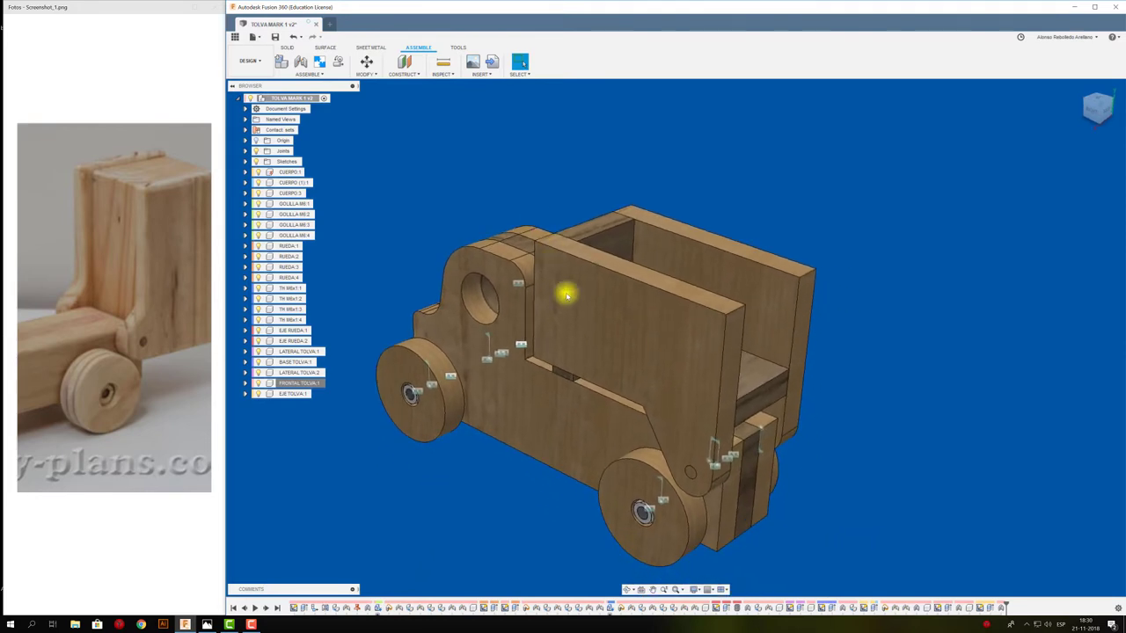
Create a BASE TOLVA:1 contact set with the two CUERPO side panels.
click(299, 362)
right_click(301, 361)
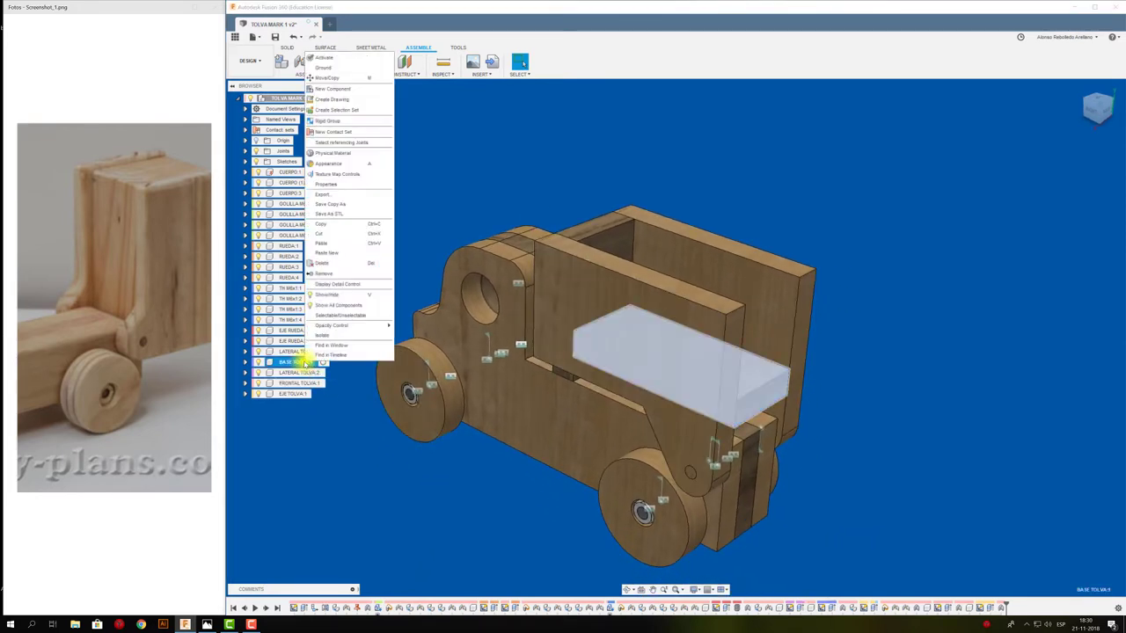
click(340, 132)
mouse_move(889, 351)
shift+middle_down()
mouse_move(801, 427)
mouse_move(695, 451)
shift+middle_up()
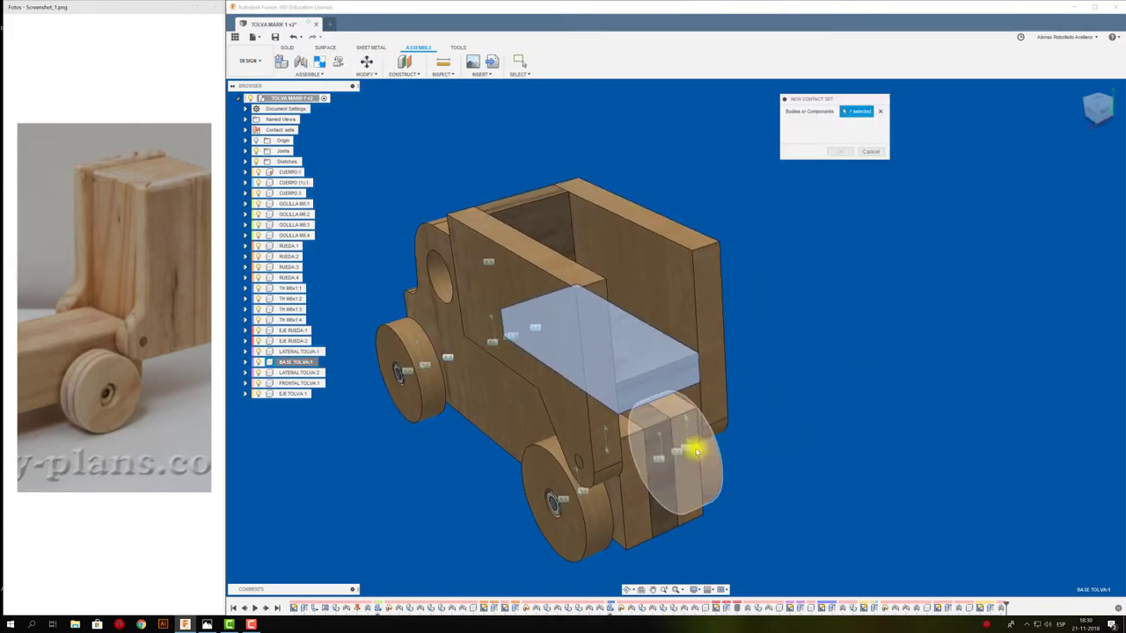
click(673, 433)
click(645, 469)
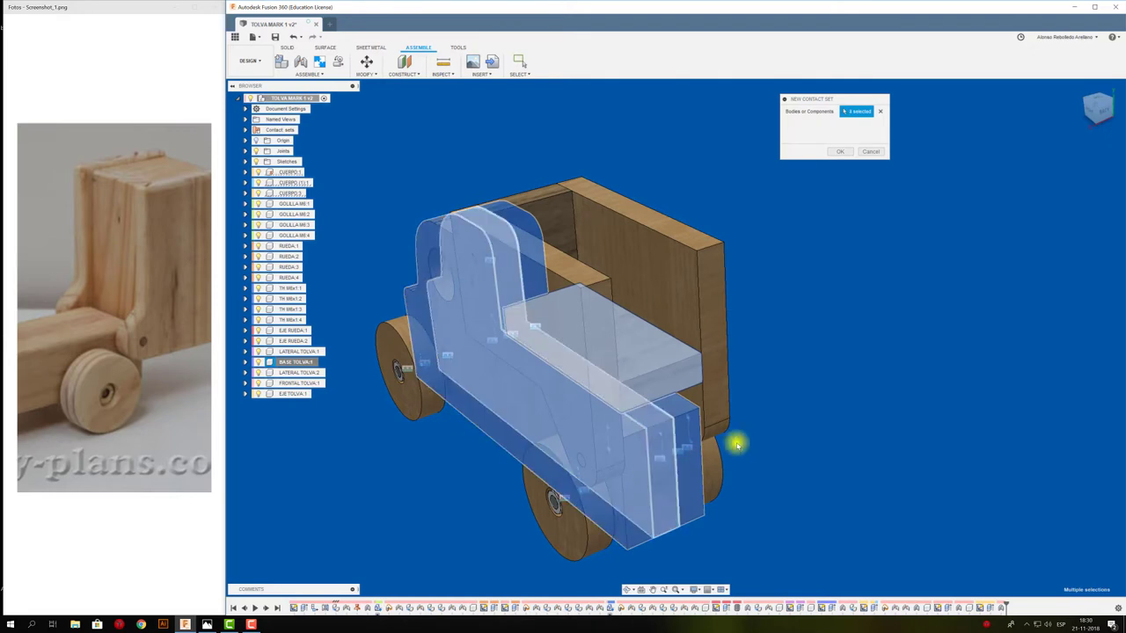
shift+middle_drag(744, 444, 774, 347)
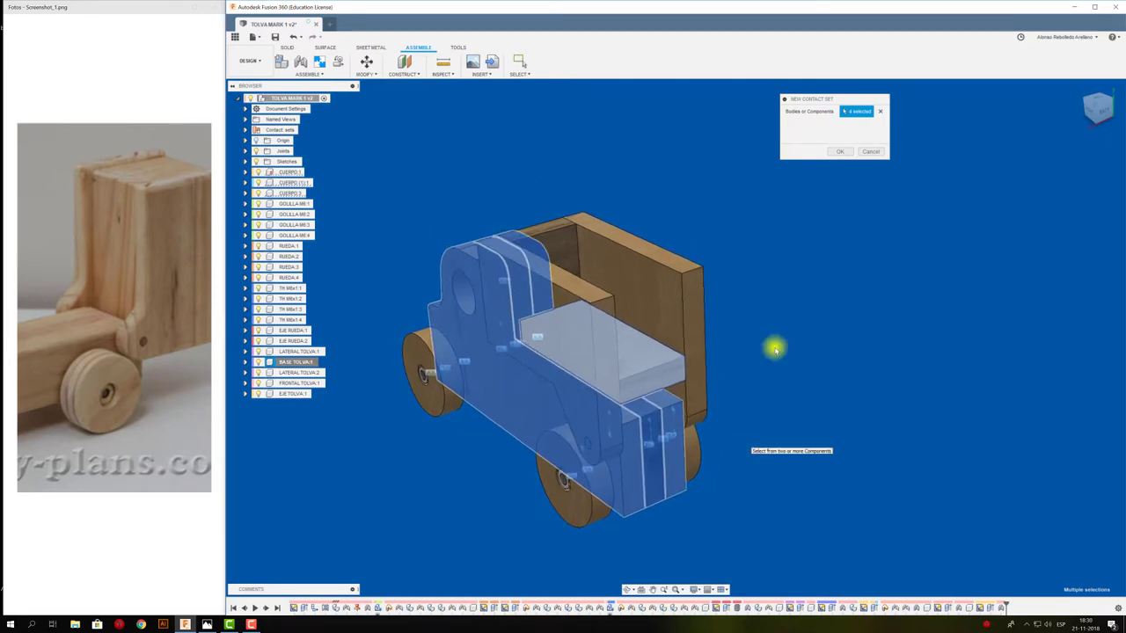
click(840, 153)
Tilt the hopper to test the new contacts and snap to a flat side view.
mouse_move(580, 329)
mouse_down()
mouse_move(670, 431)
mouse_move(675, 458)
mouse_up()
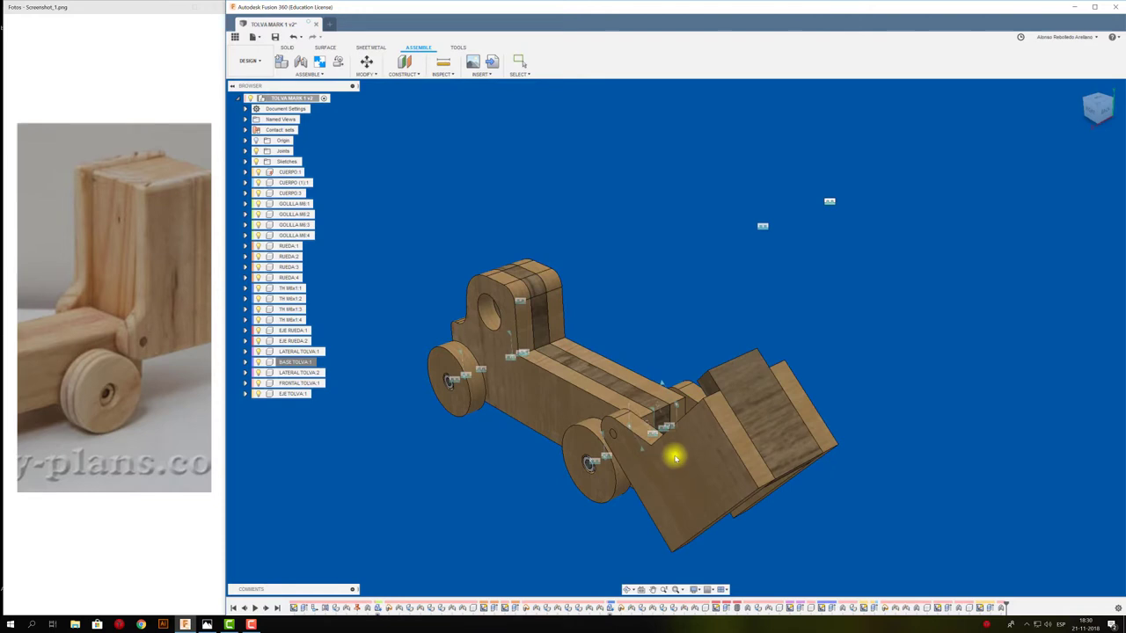
click(1088, 111)
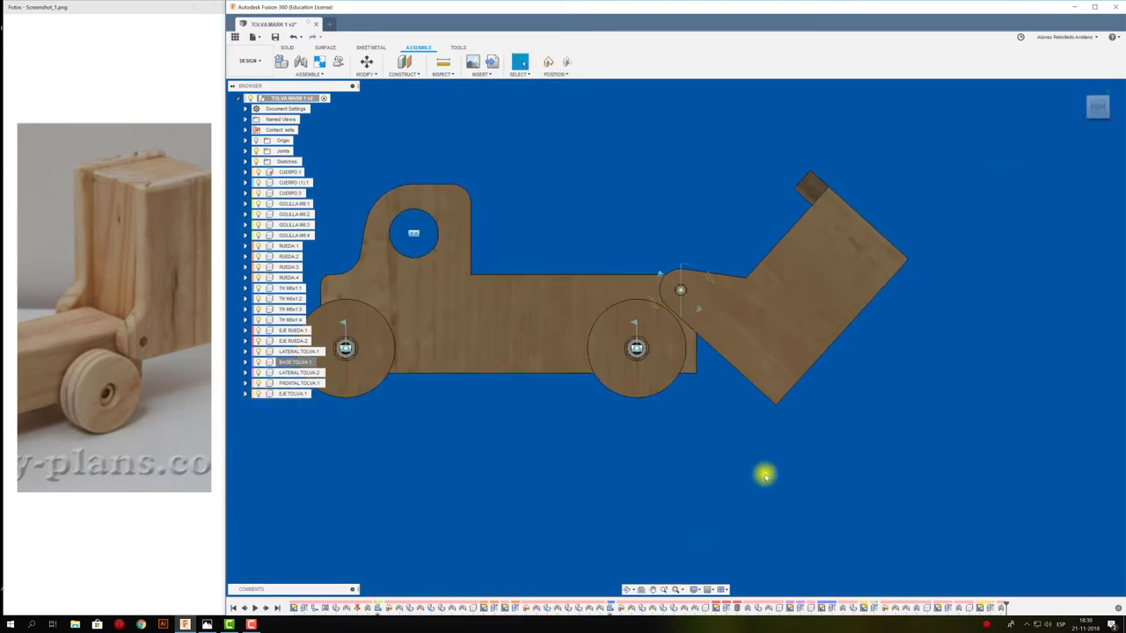
click(696, 589)
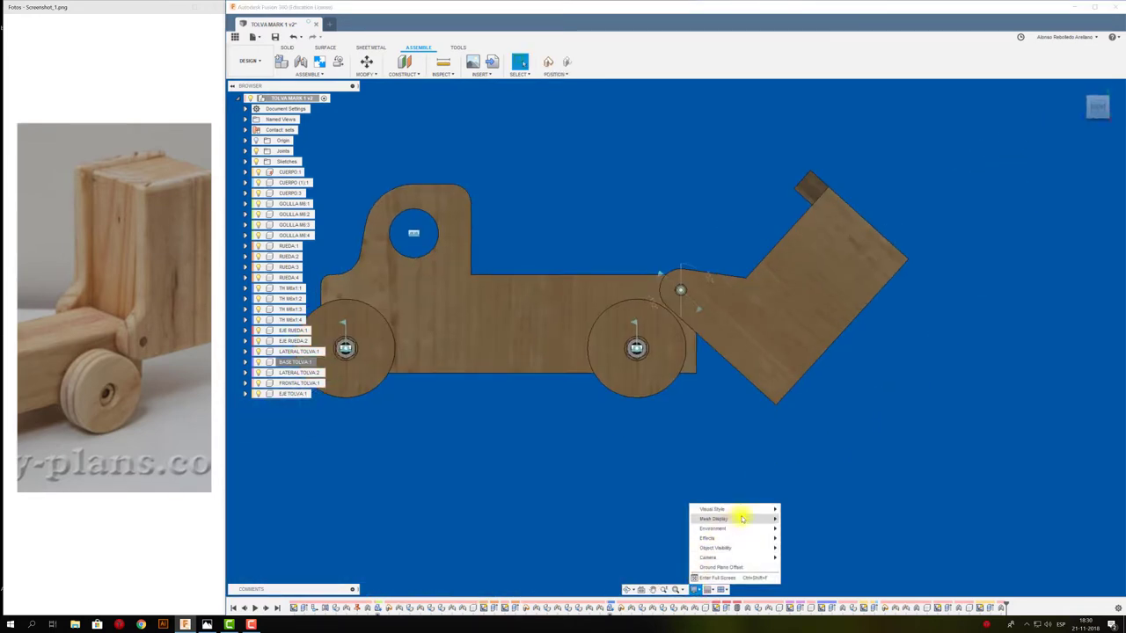
mouse_move(732, 509)
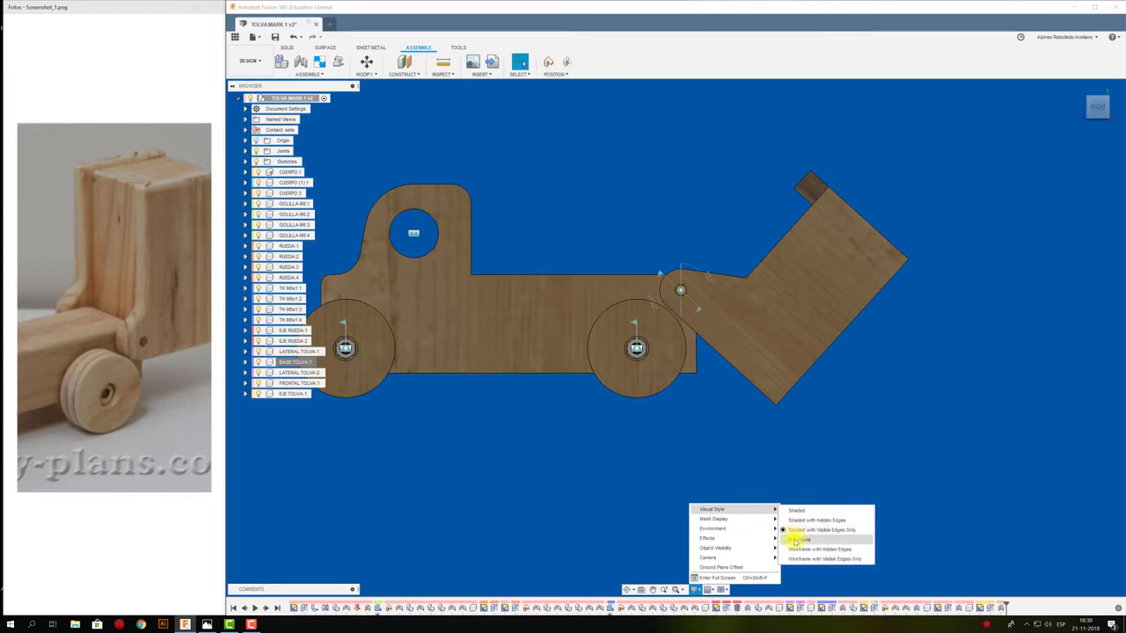
click(796, 540)
scroll(721, 326, up, 4)
scroll(695, 352, up, 3)
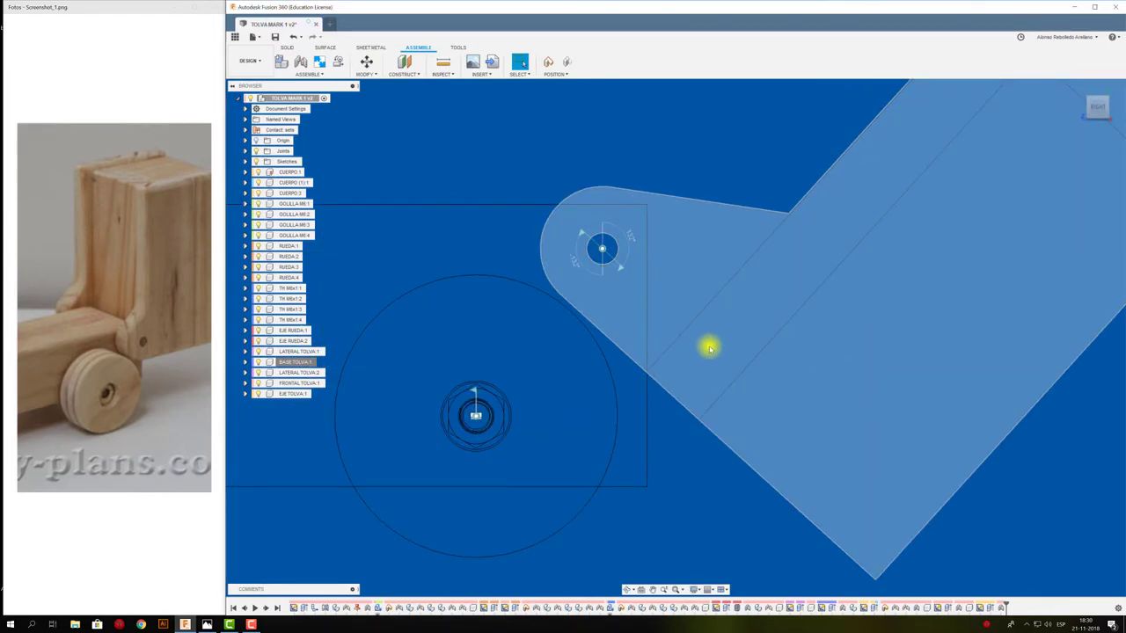
drag(709, 347, 717, 179)
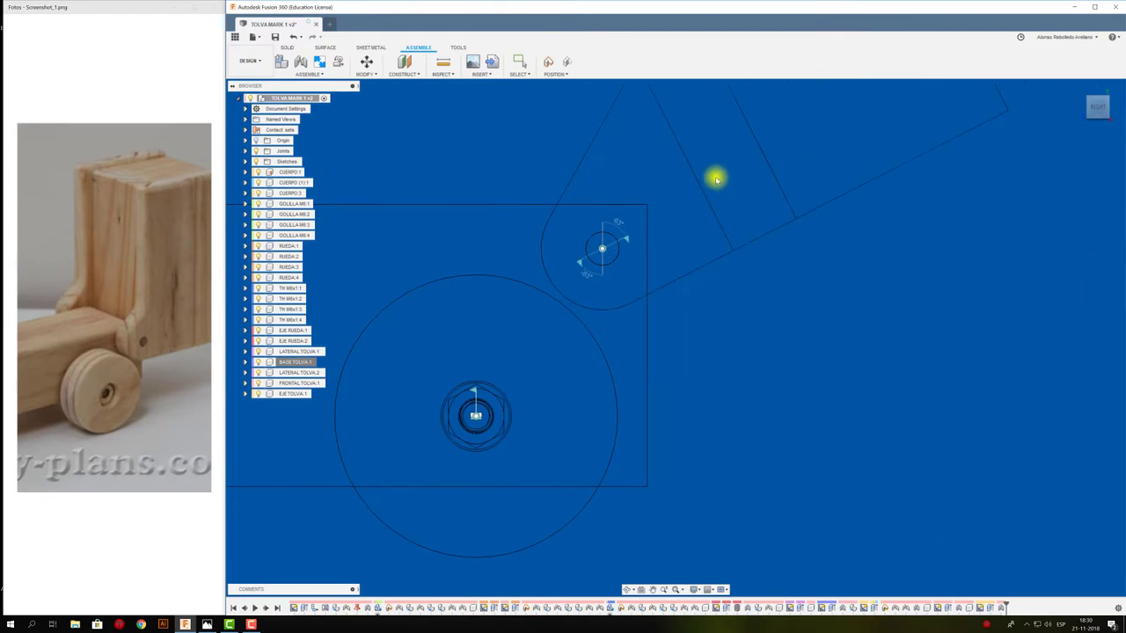
scroll(759, 319, down, 3)
mouse_move(711, 314)
mouse_down()
mouse_move(654, 233)
mouse_move(641, 267)
mouse_up()
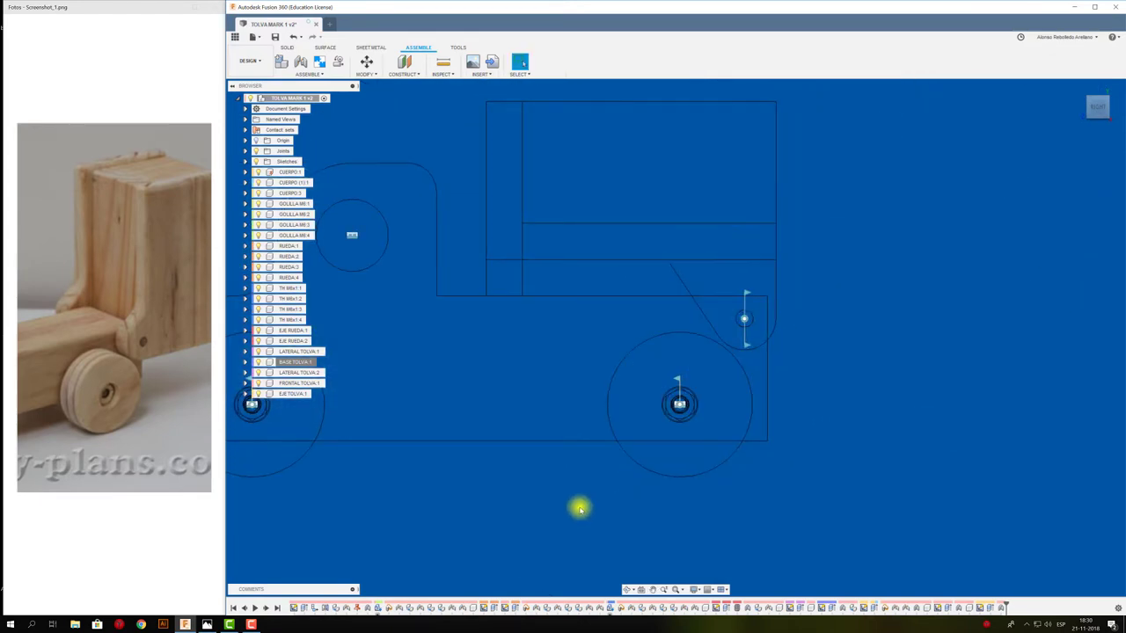
click(695, 590)
mouse_move(715, 509)
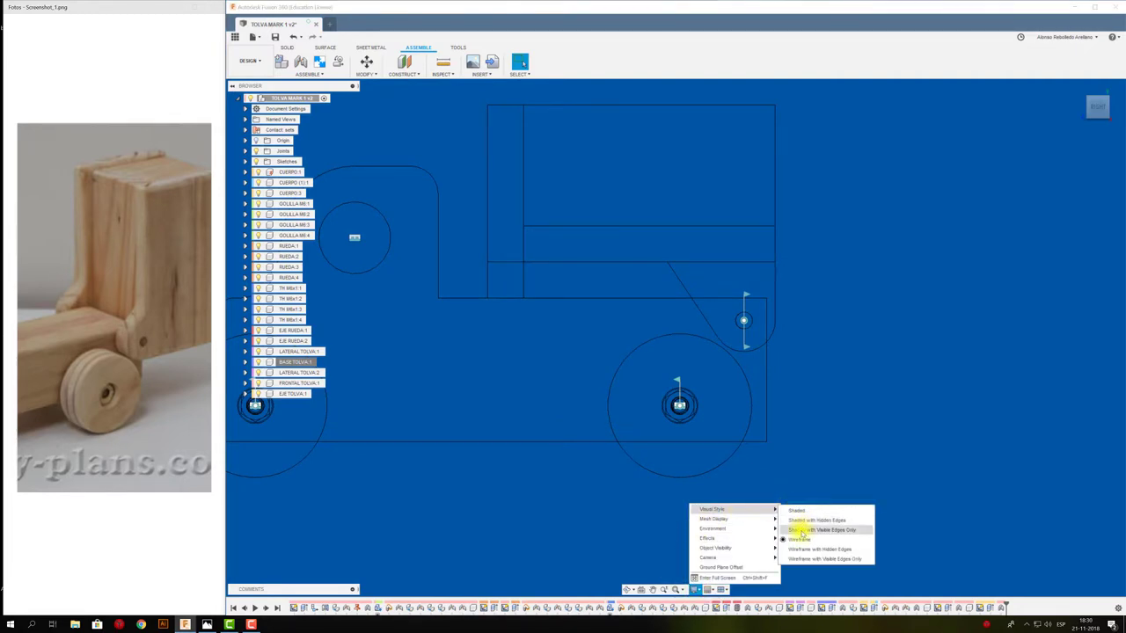
click(800, 531)
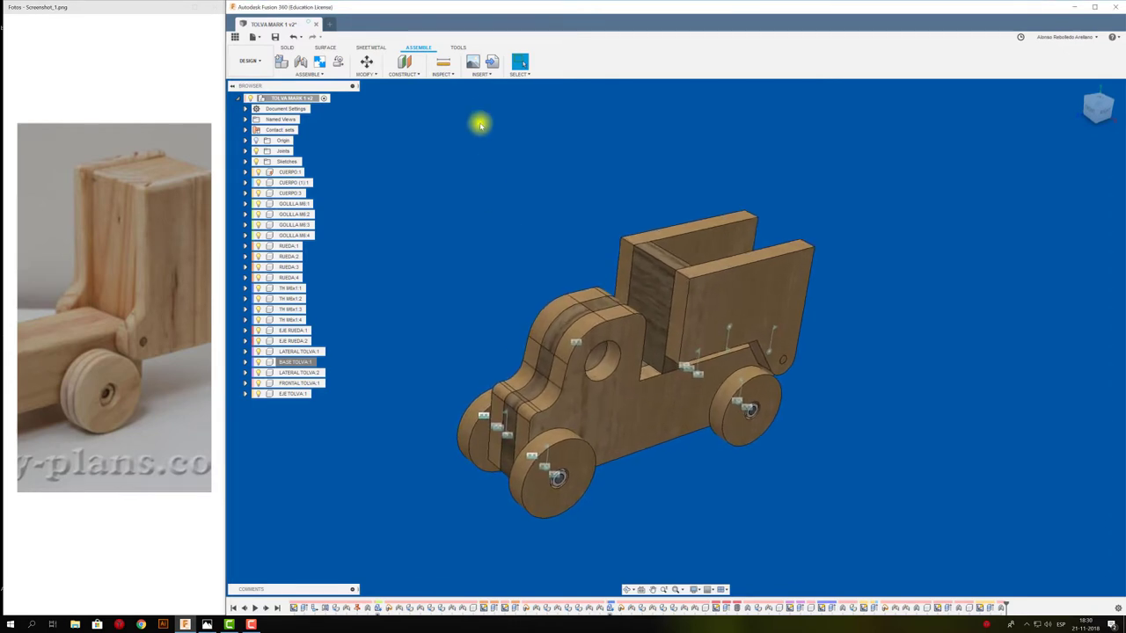
Browse the McMaster-Carr catalogue to the eyebolts for lifting listing.
click(492, 63)
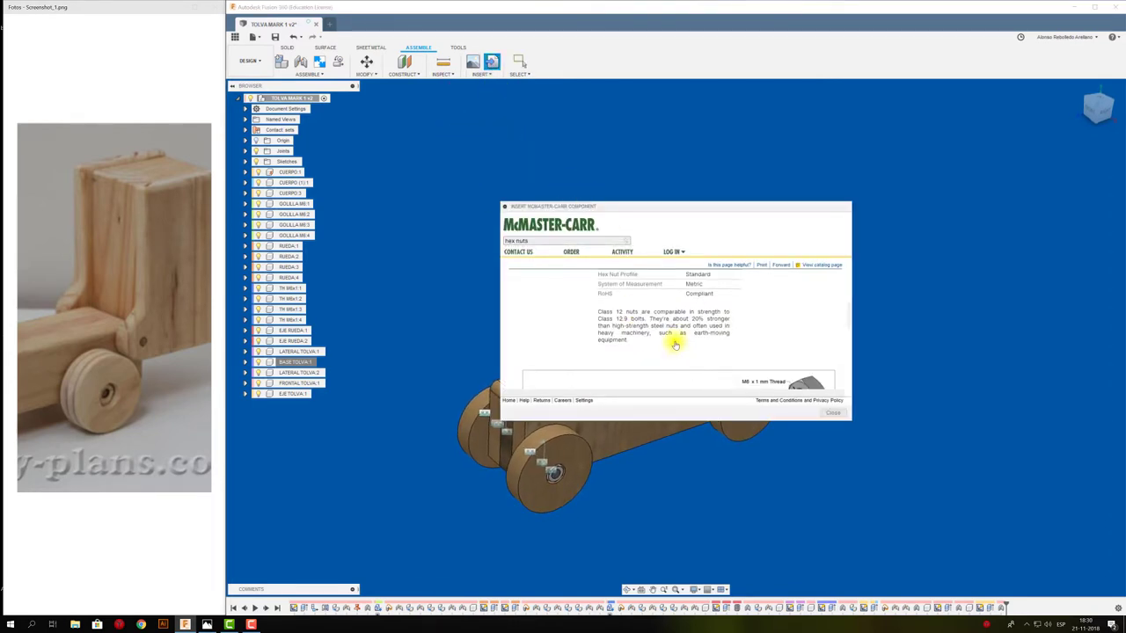
scroll(669, 317, down, 1)
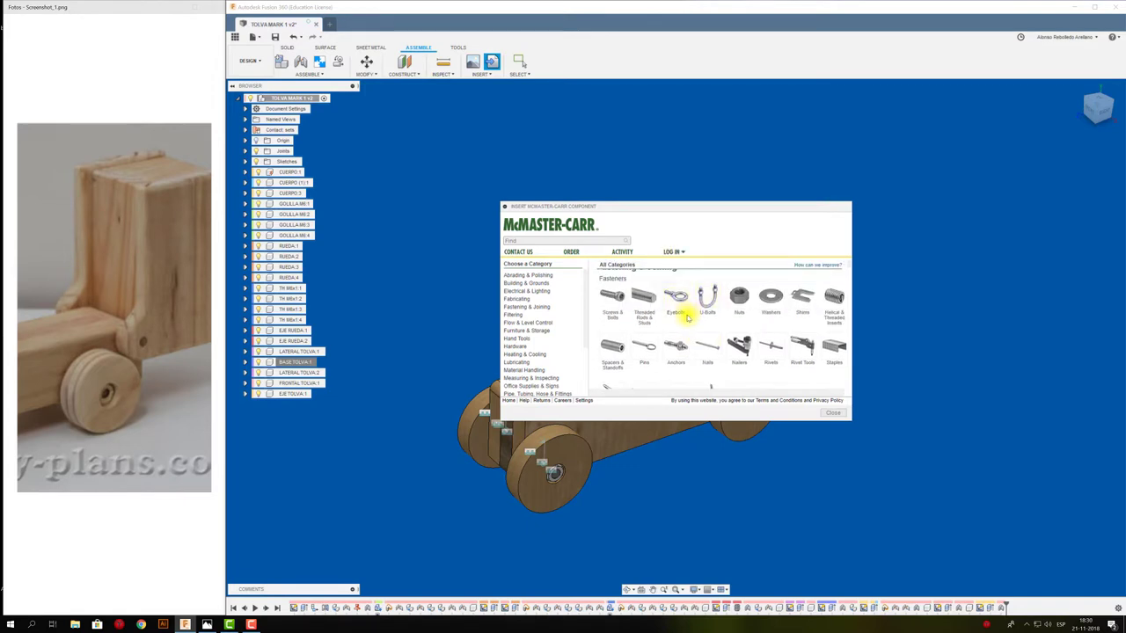
click(675, 302)
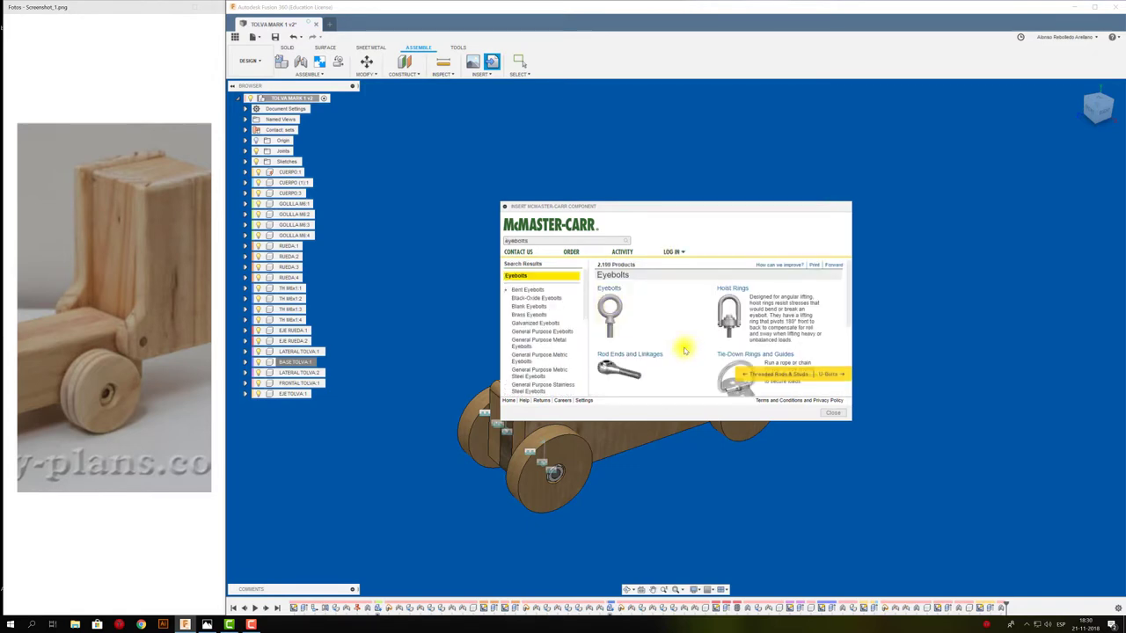
click(613, 289)
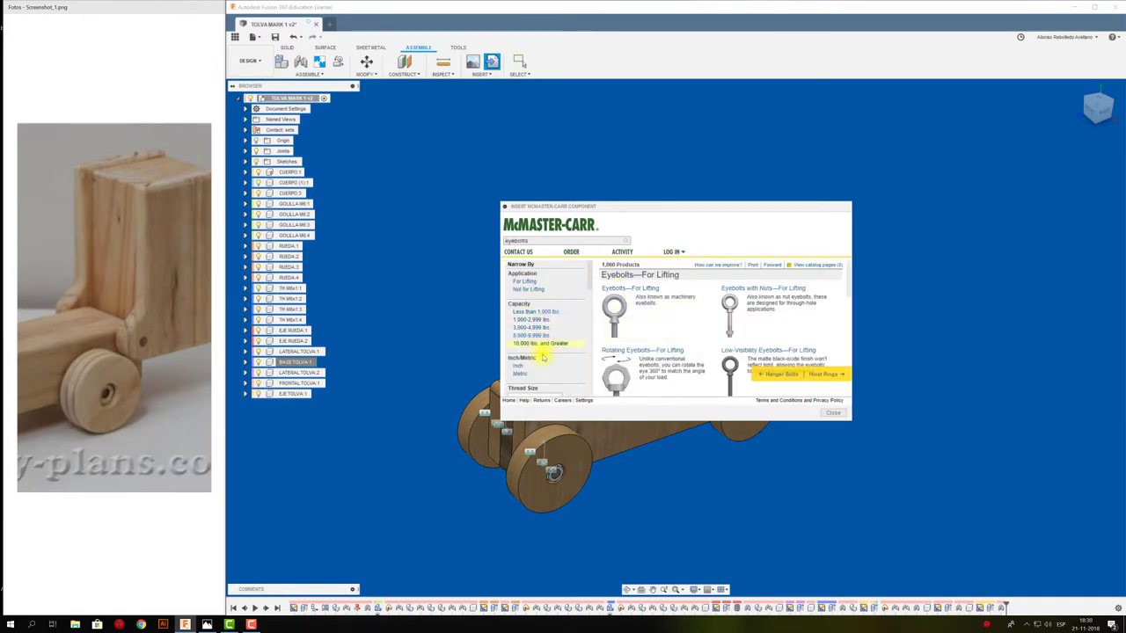
Filter to metric M6 thread and open the steel eyebolt's product page.
click(519, 375)
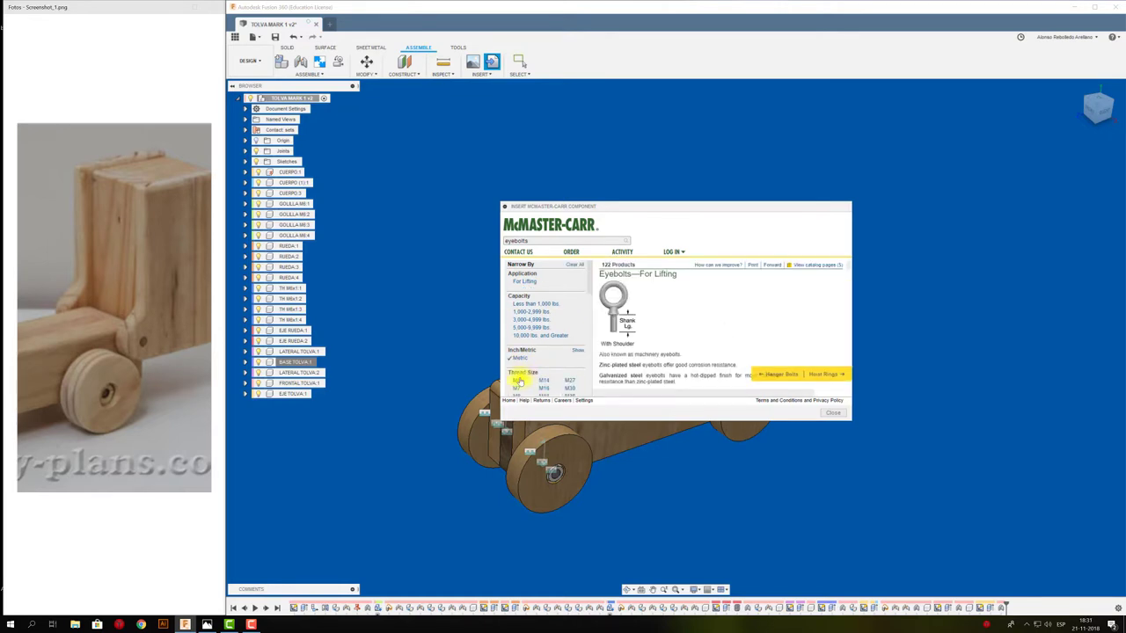
click(518, 381)
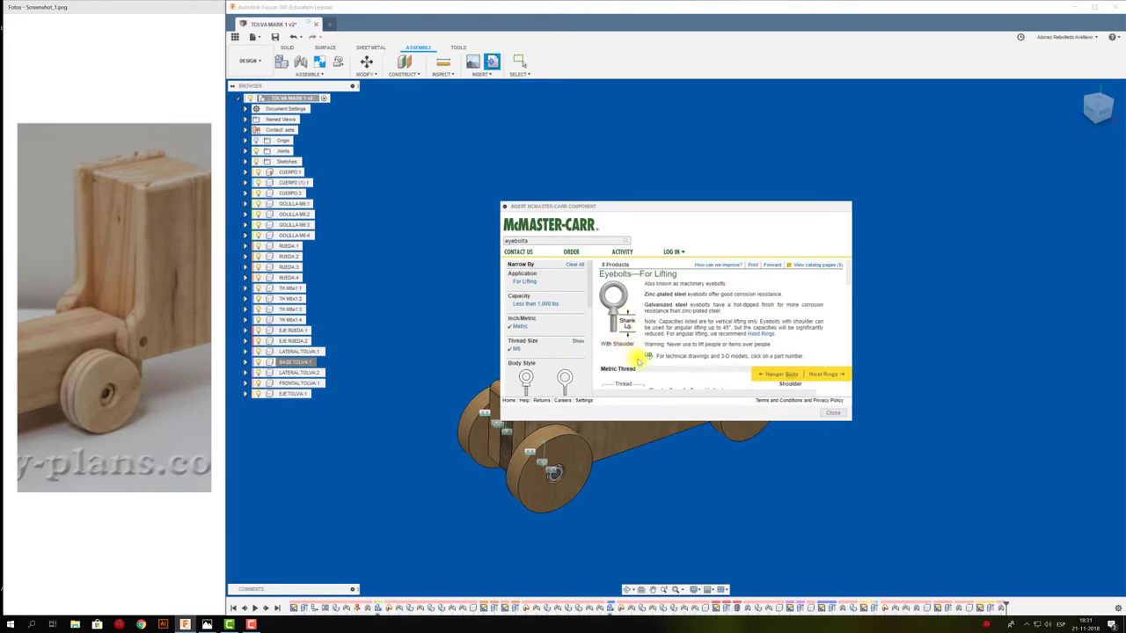
scroll(639, 361, down, 2)
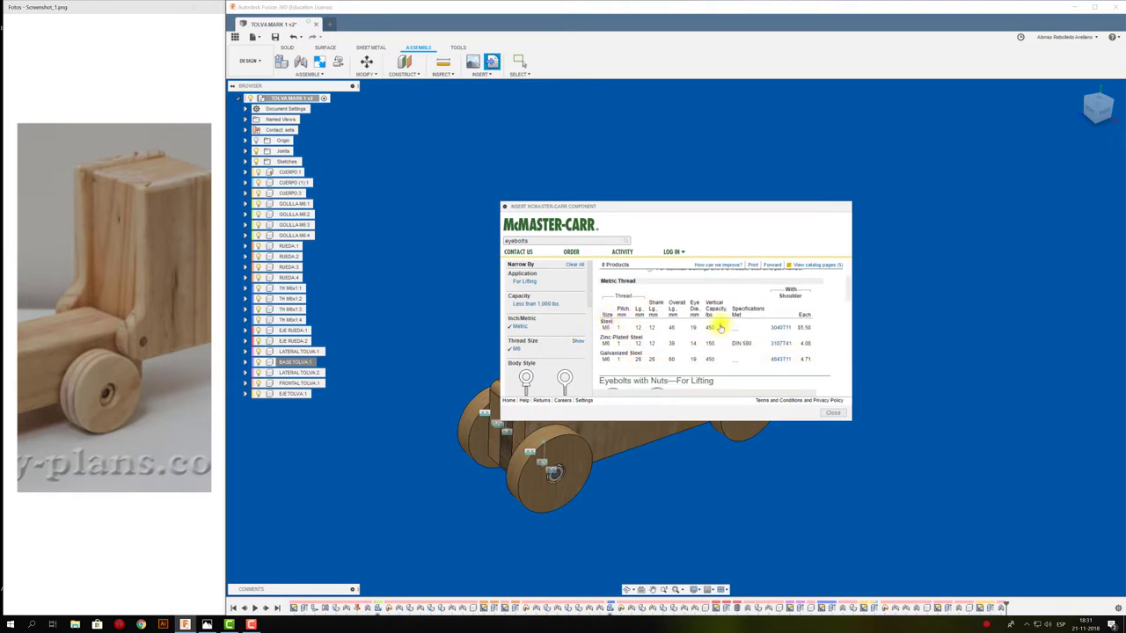
click(777, 329)
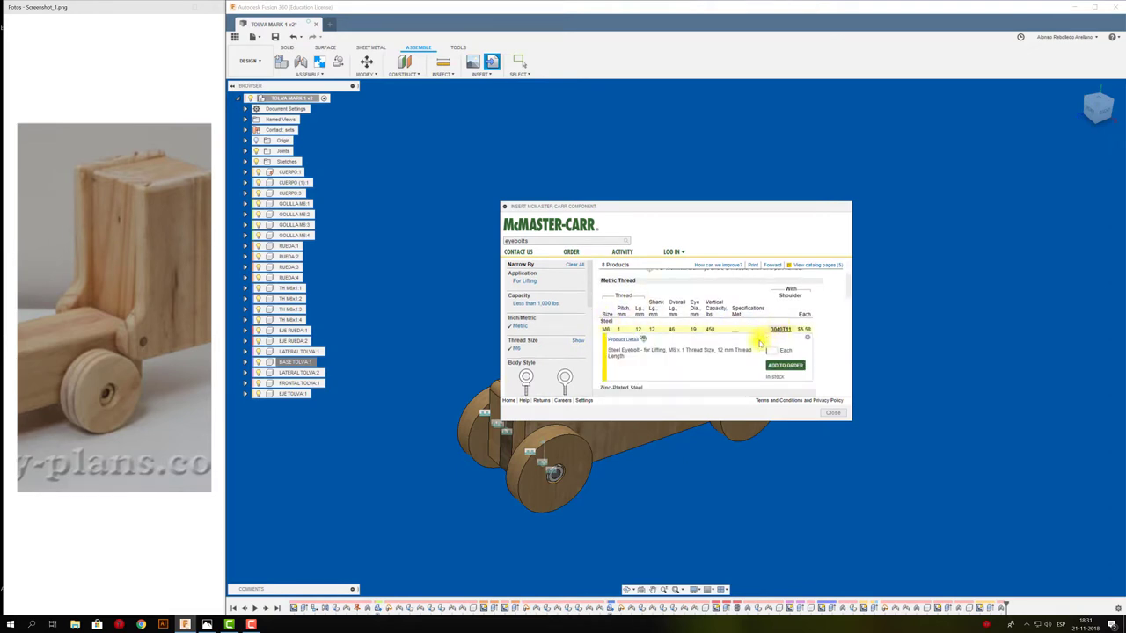
click(631, 340)
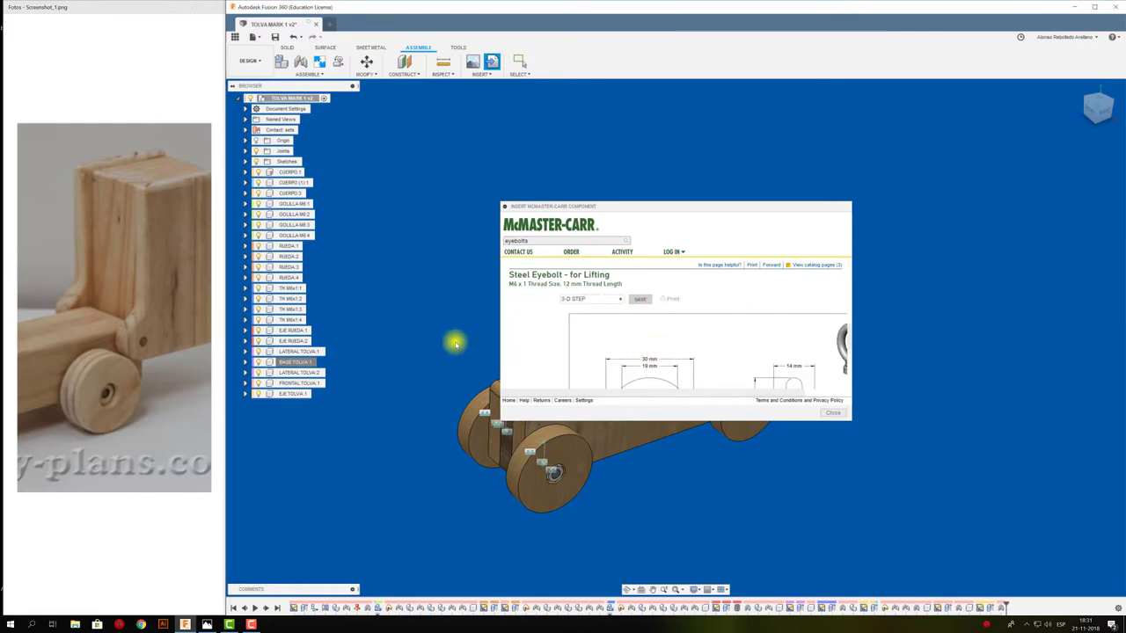
Move the inserted eyebolt off the wheel to the left and rotate it onto its side.
scroll(490, 323, up, 2)
shift+middle_drag(480, 329, 546, 329)
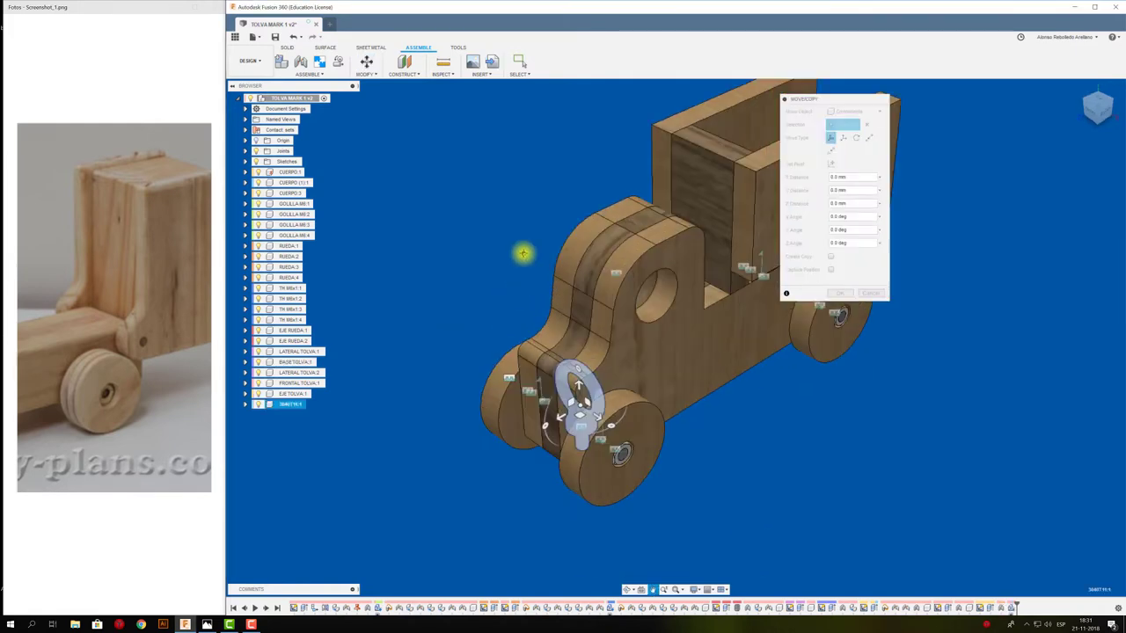
drag(545, 330, 437, 384)
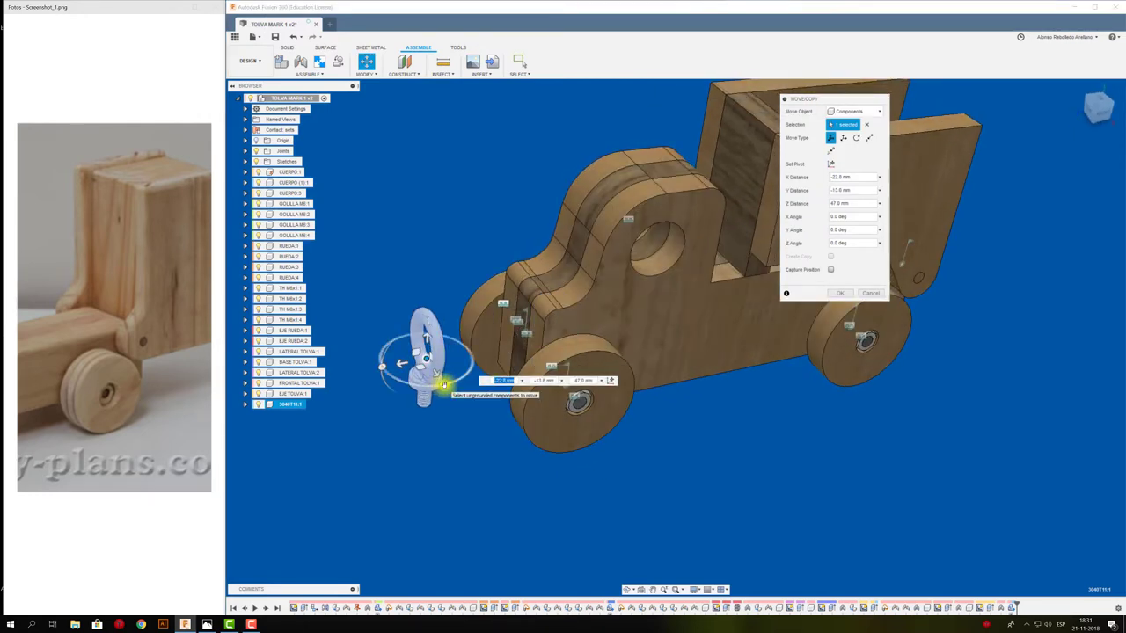
mouse_move(444, 384)
mouse_down()
mouse_move(471, 351)
mouse_move(395, 364)
mouse_up()
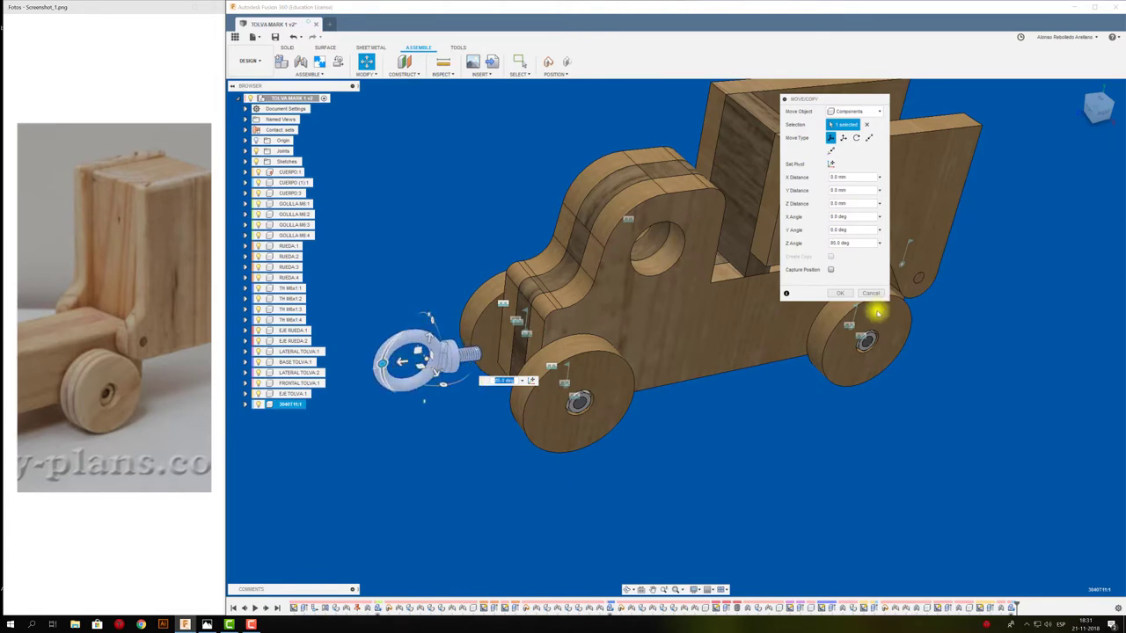
click(838, 294)
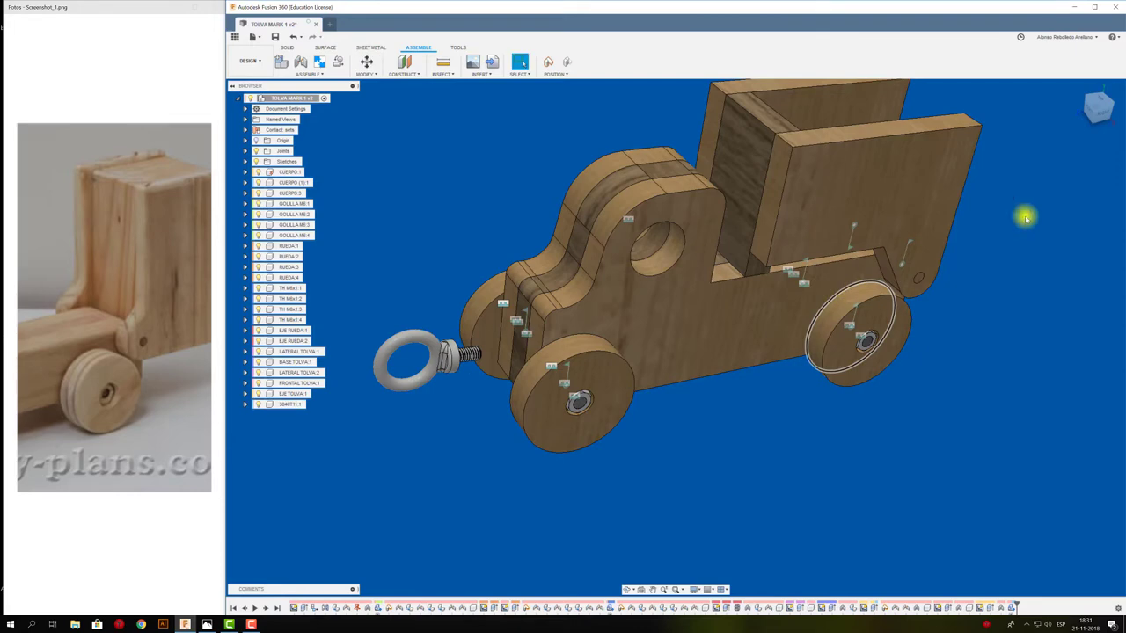
Revert the eyebolt to its inserted position and drop it beside the front wheel.
click(1106, 111)
scroll(446, 371, up, 5)
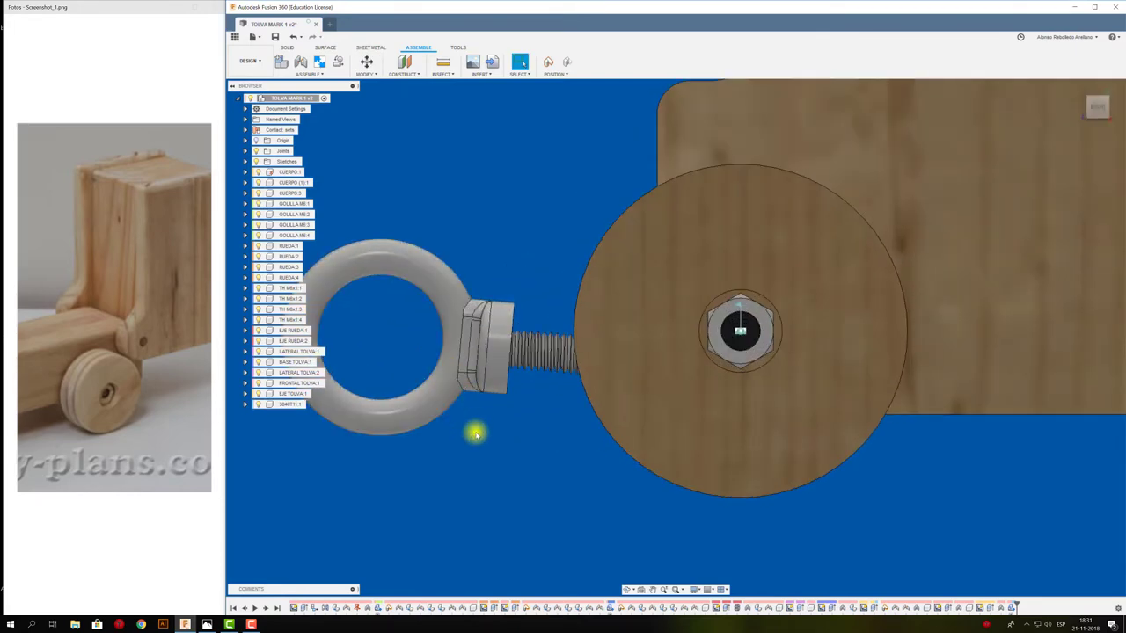
click(570, 65)
scroll(532, 191, down, 2)
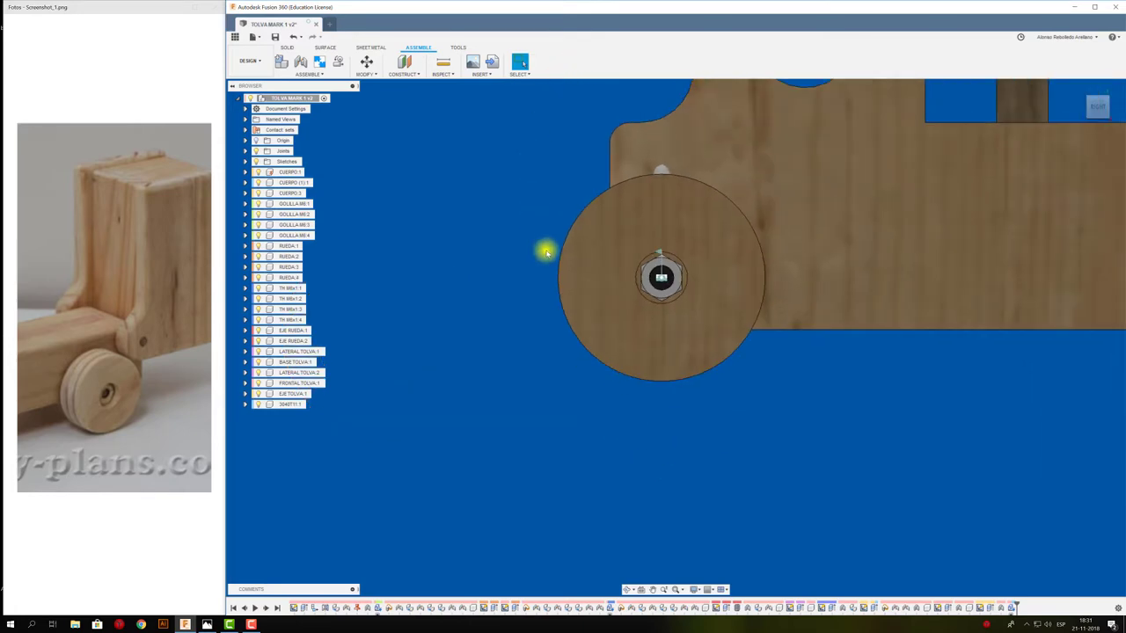
shift+middle_drag(545, 267, 698, 240)
mouse_move(697, 239)
mouse_down()
mouse_move(591, 264)
mouse_move(536, 259)
mouse_move(525, 294)
mouse_up()
shift+middle_drag(525, 294, 425, 382)
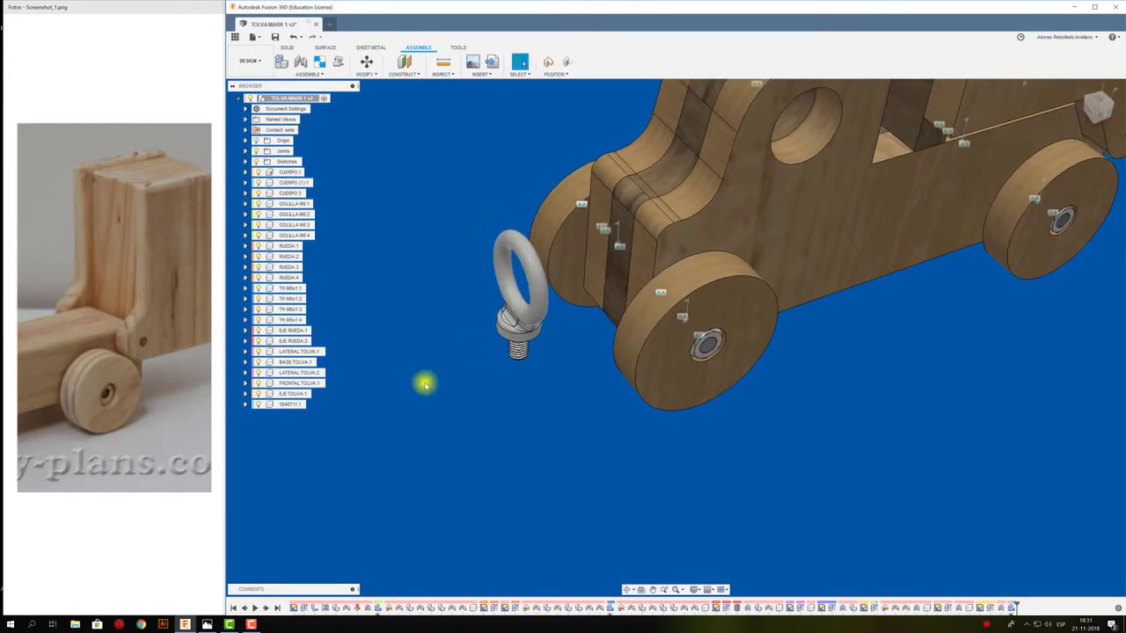
click(289, 407)
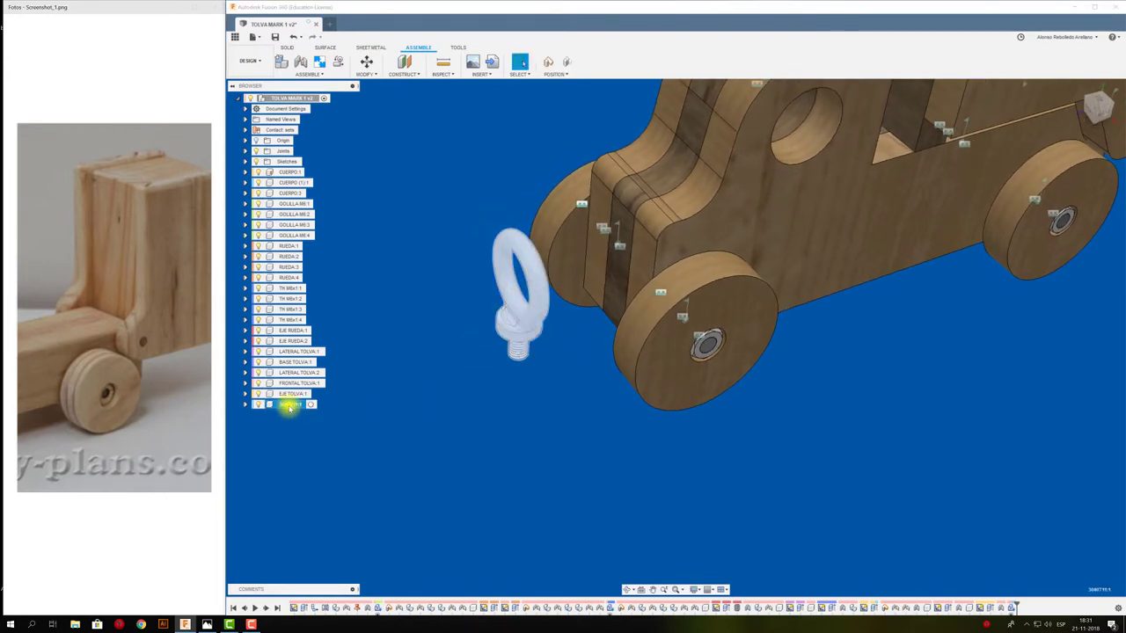
Rotate the eyebolt 90° about the X axis with Move/Copy.
right_click(289, 407)
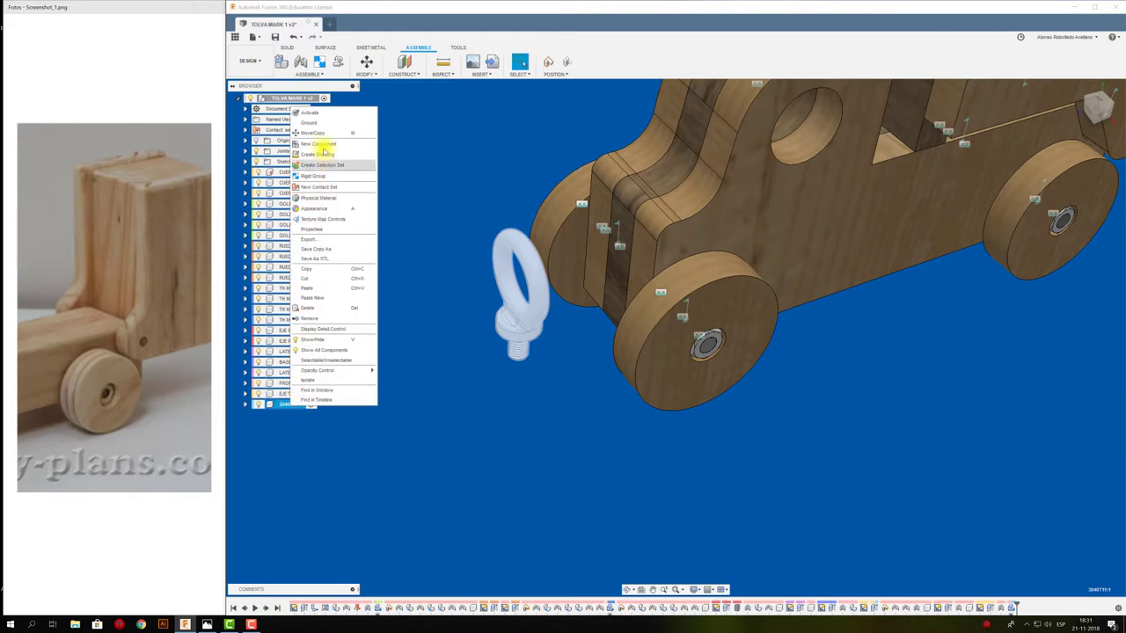
click(324, 132)
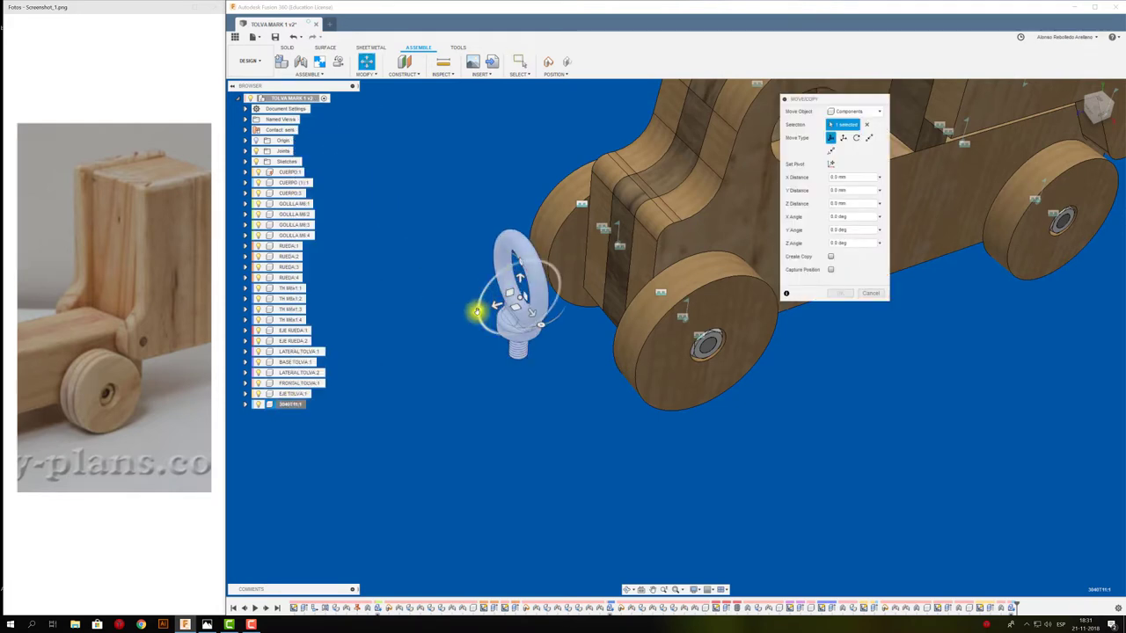
mouse_move(478, 309)
mouse_down()
mouse_move(484, 370)
mouse_move(516, 419)
mouse_up()
shift+middle_drag(516, 420, 528, 405)
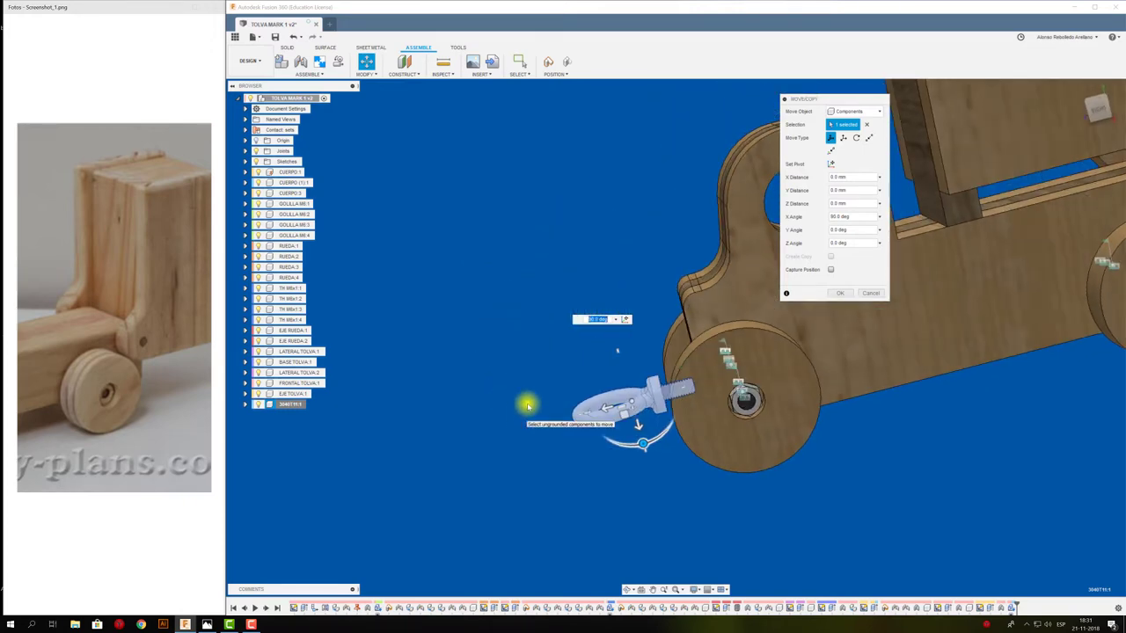
click(1104, 81)
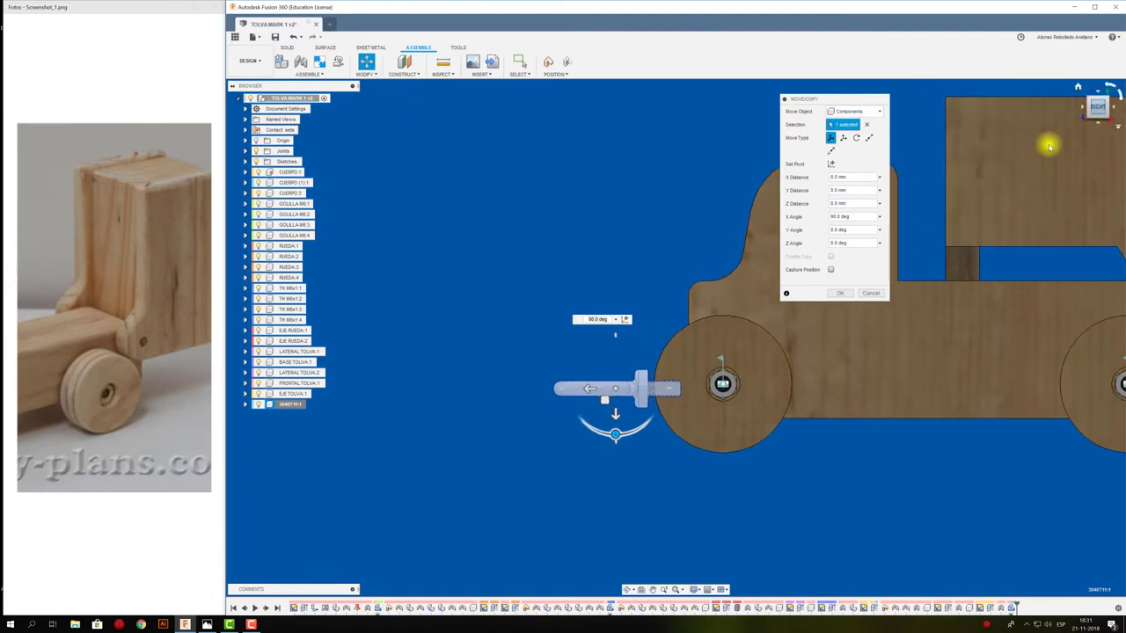
Rotate the eyebolt about Y so its shank points at the front bumper, then inspect it.
mouse_move(515, 213)
shift+middle_down()
mouse_move(467, 331)
mouse_move(561, 396)
shift+middle_up()
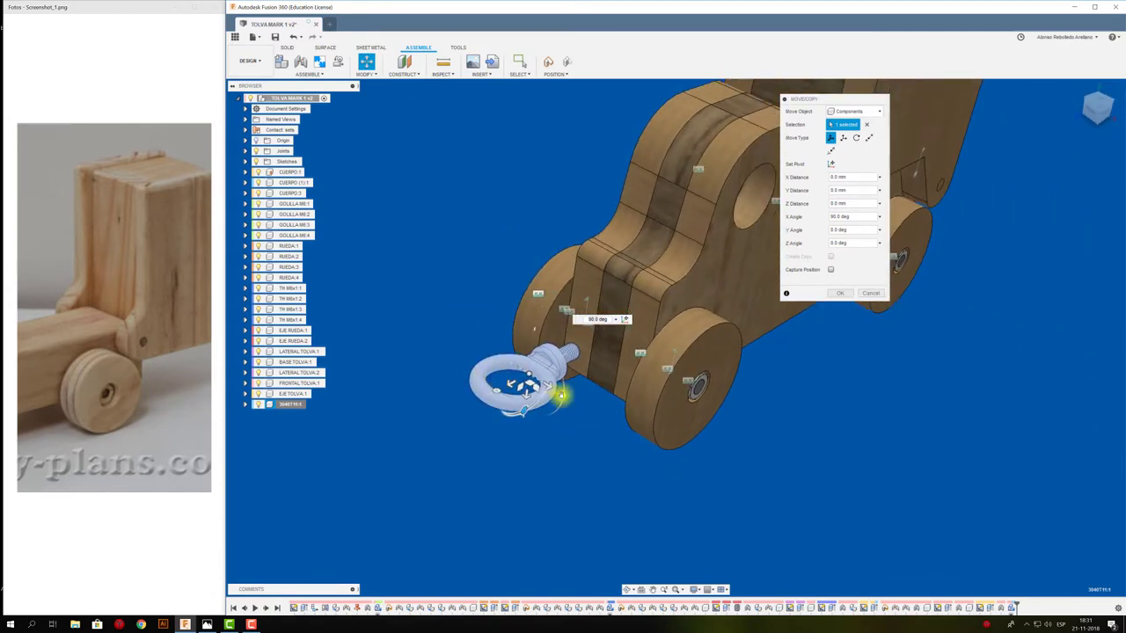
mouse_move(560, 396)
mouse_down()
mouse_move(560, 370)
mouse_move(521, 328)
mouse_up()
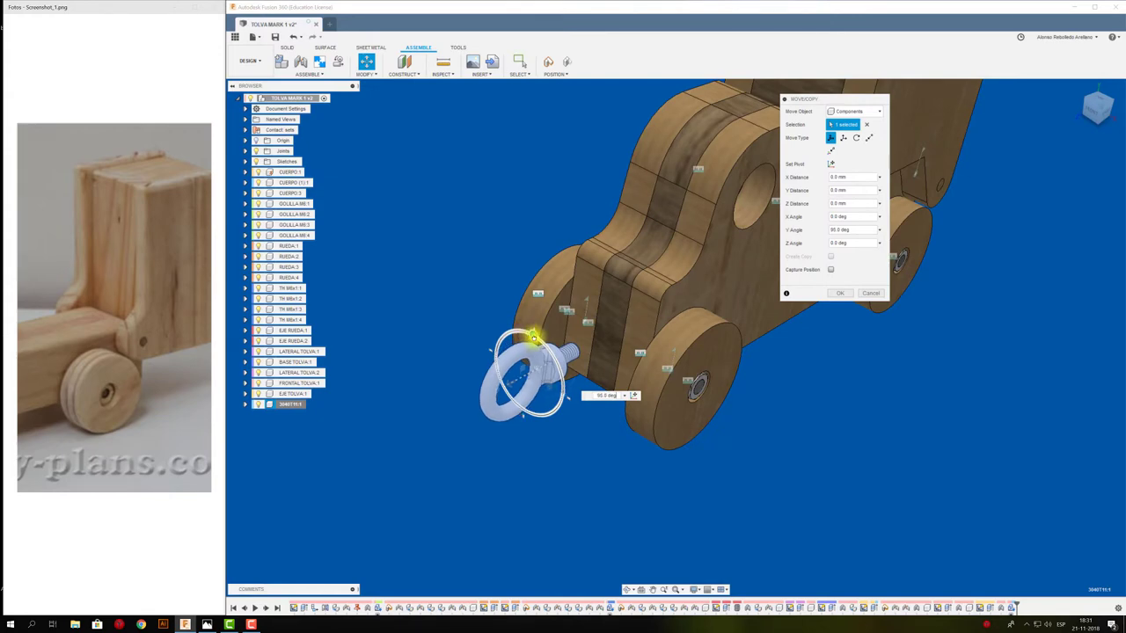
mouse_move(532, 337)
shift+middle_down()
mouse_move(643, 302)
mouse_move(704, 317)
shift+middle_up()
click(840, 293)
shift+middle_drag(587, 352, 580, 393)
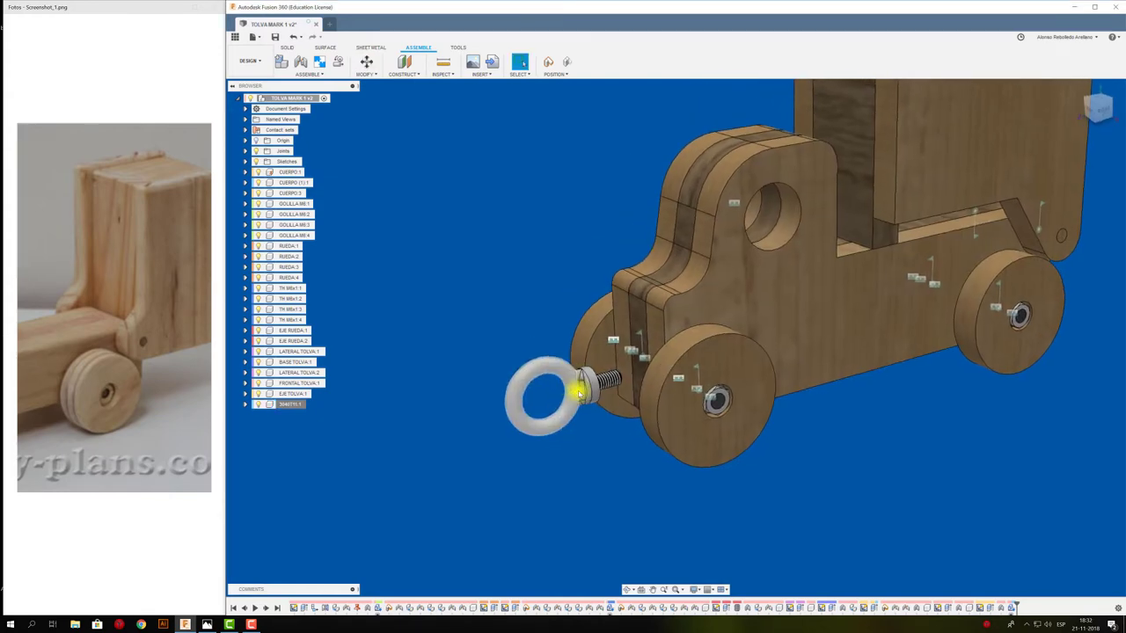
scroll(581, 393, up, 2)
drag(578, 382, 567, 378)
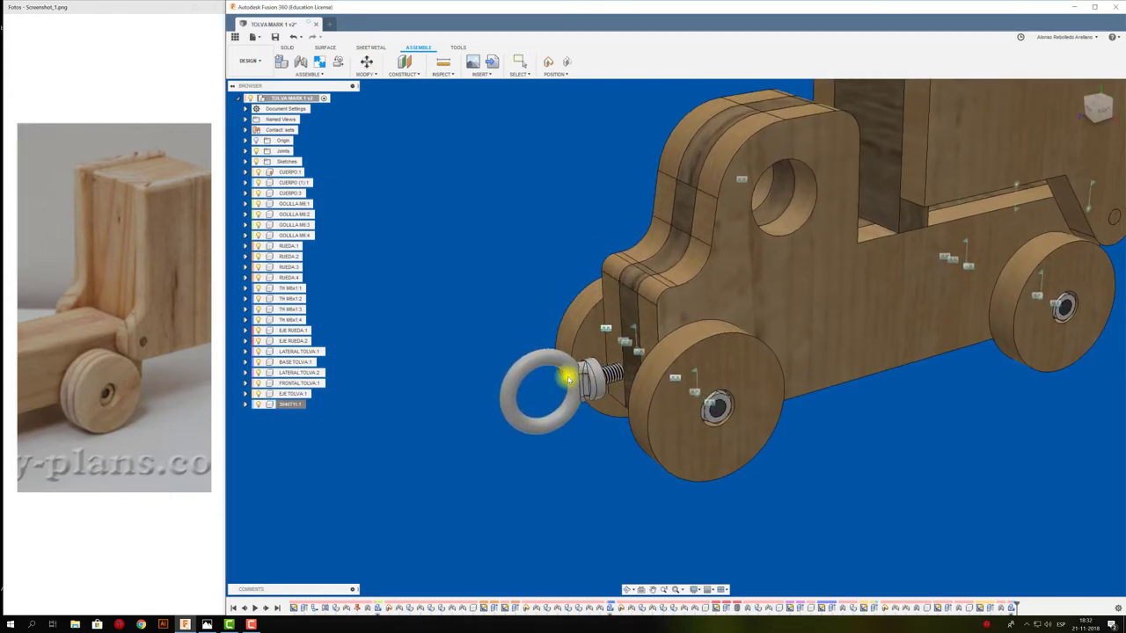
mouse_move(568, 378)
shift+middle_down()
mouse_move(521, 326)
mouse_move(536, 284)
mouse_move(573, 322)
mouse_move(695, 325)
mouse_move(565, 276)
shift+middle_up()
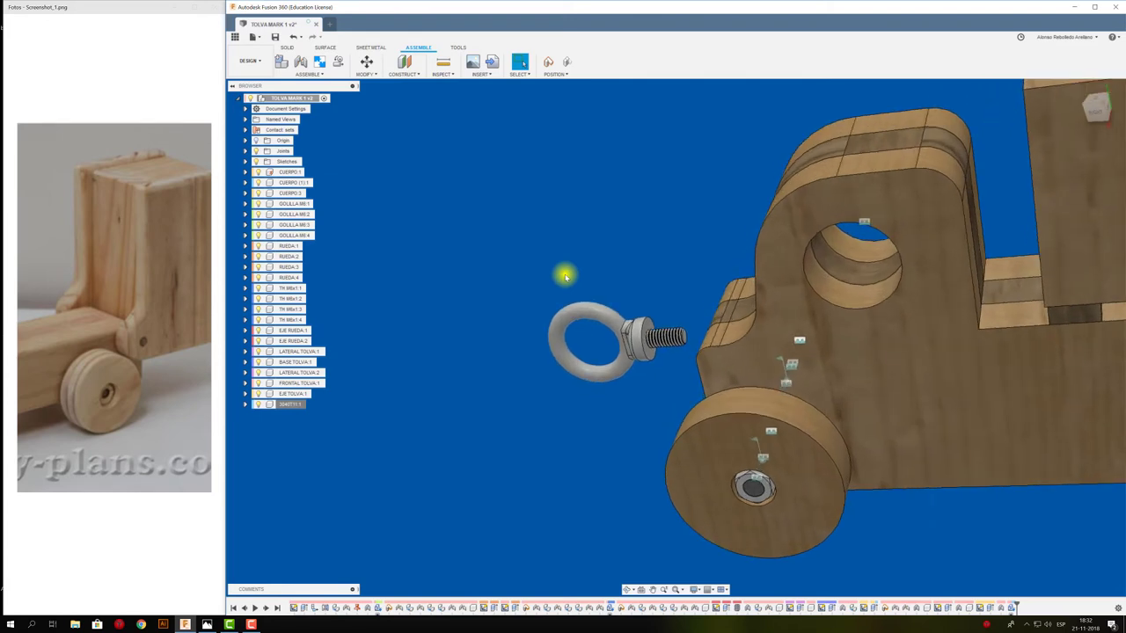
scroll(566, 276, up, 2)
Start a joint that keeps the eyebolt's moved position and targets the front bumper centre.
key(j)
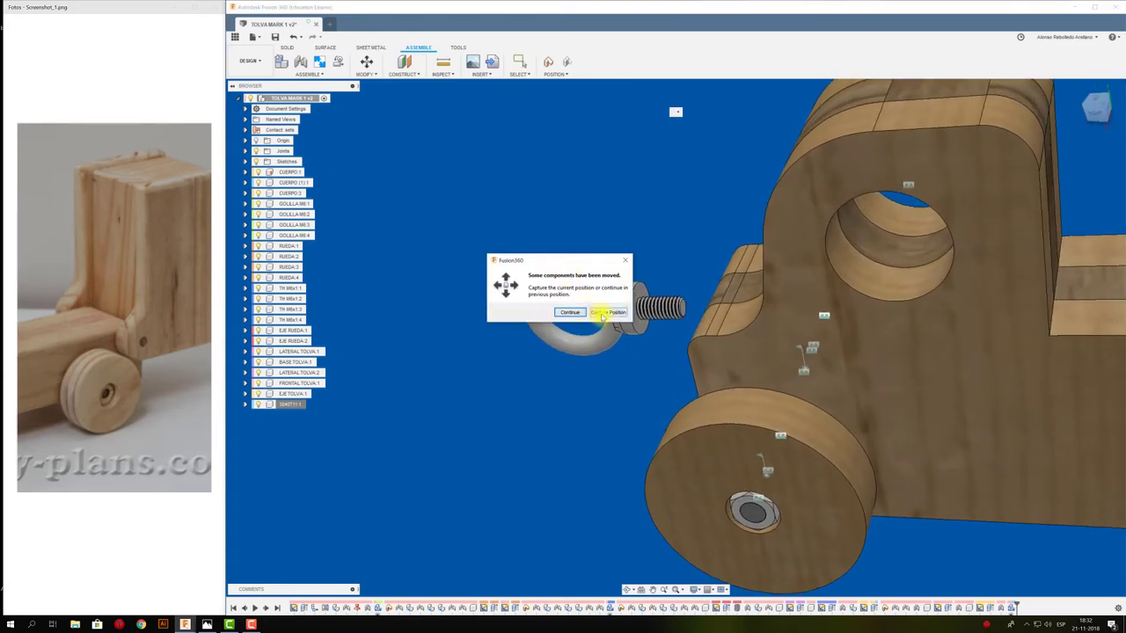
click(605, 312)
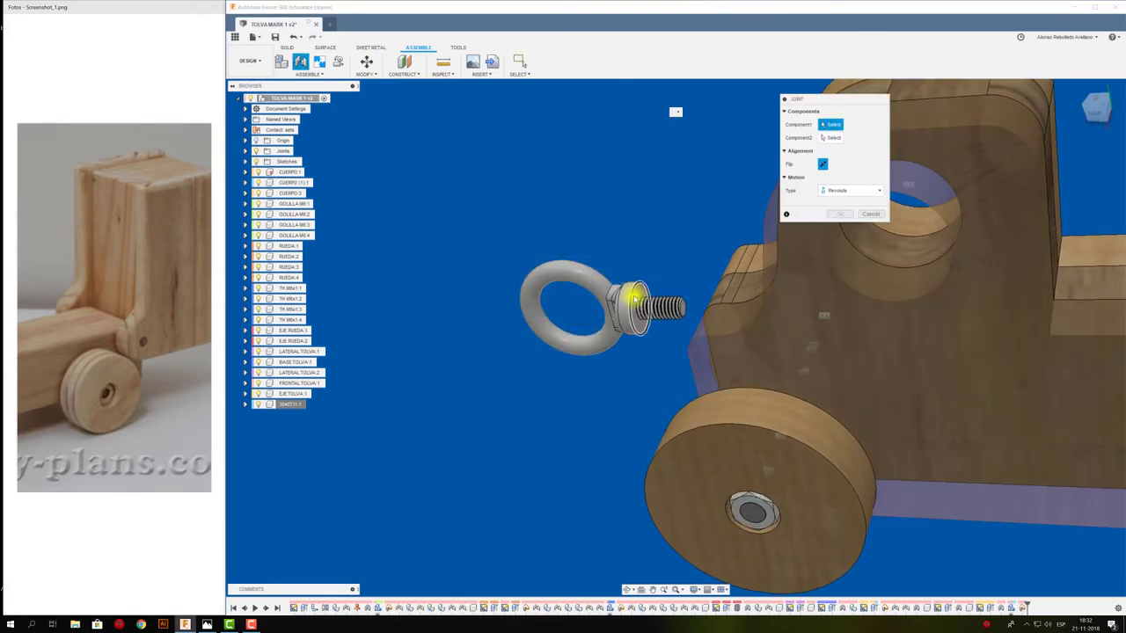
click(631, 302)
mouse_move(632, 302)
shift+middle_down()
mouse_move(613, 346)
mouse_move(628, 382)
shift+middle_up()
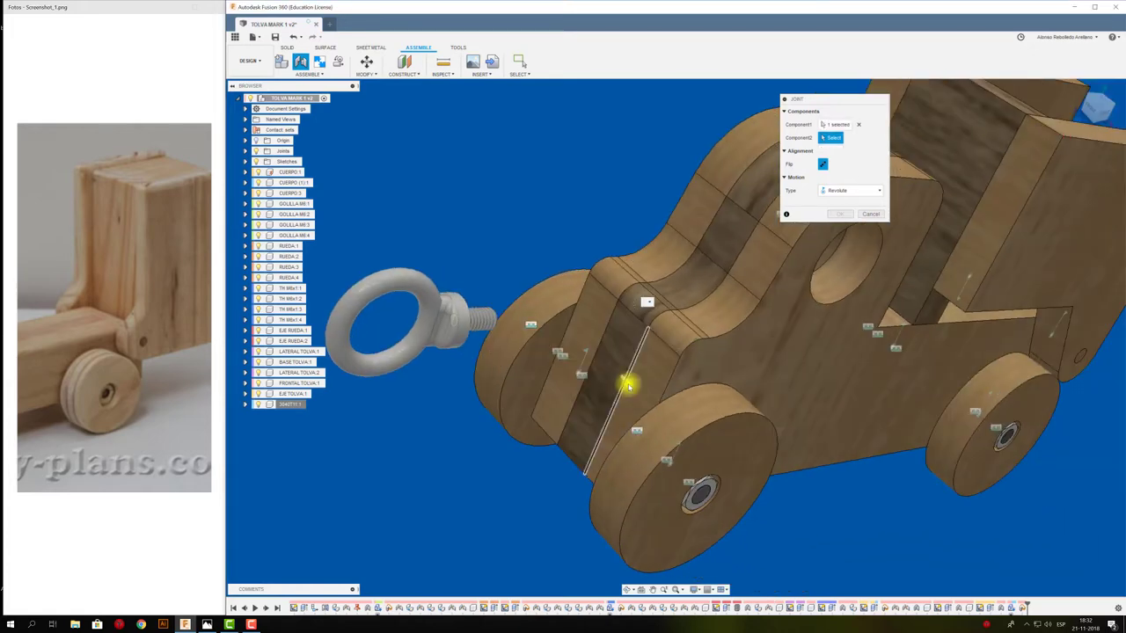
click(601, 388)
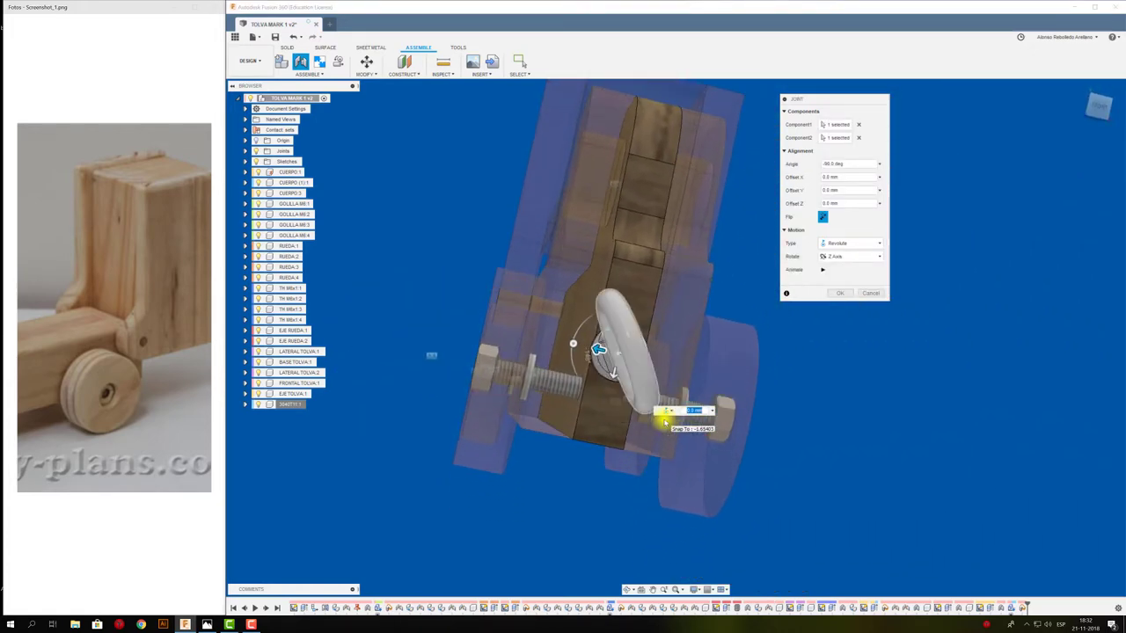
Set the eyebolt-to-bumper joint type to Rigid and confirm it.
click(1098, 107)
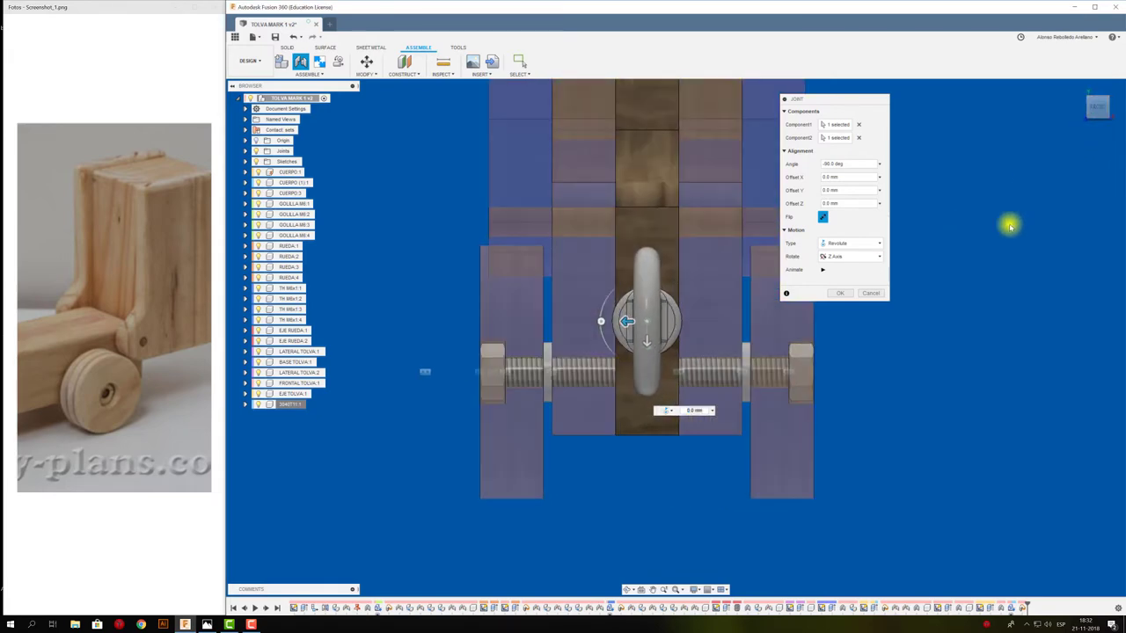
scroll(660, 319, up, 1)
scroll(660, 319, up, 3)
scroll(741, 331, down, 2)
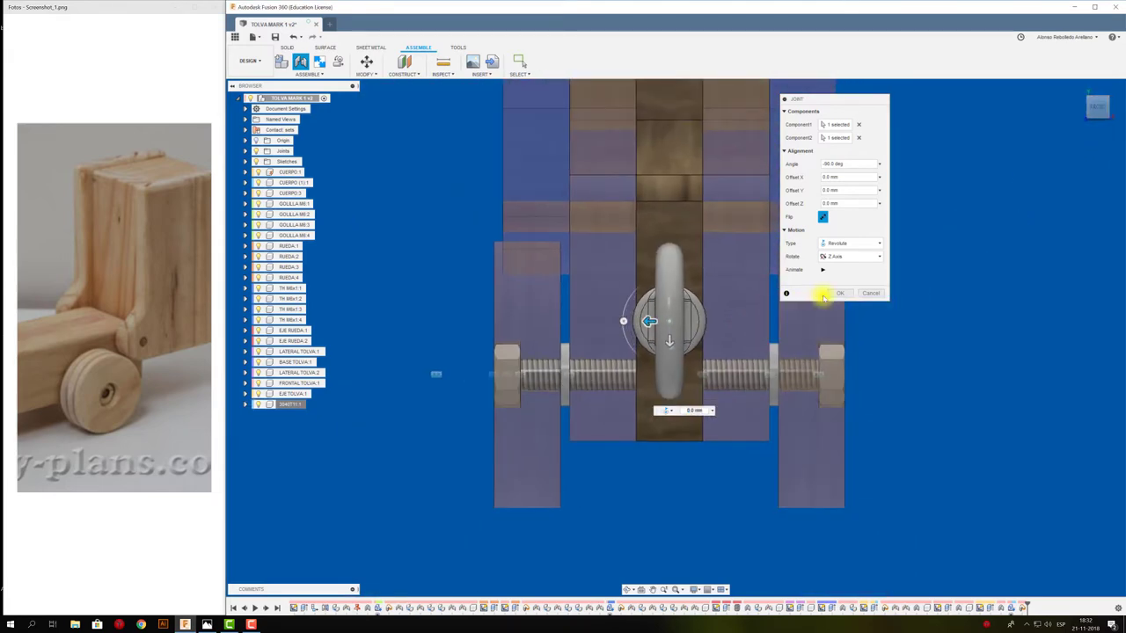
click(858, 244)
click(841, 258)
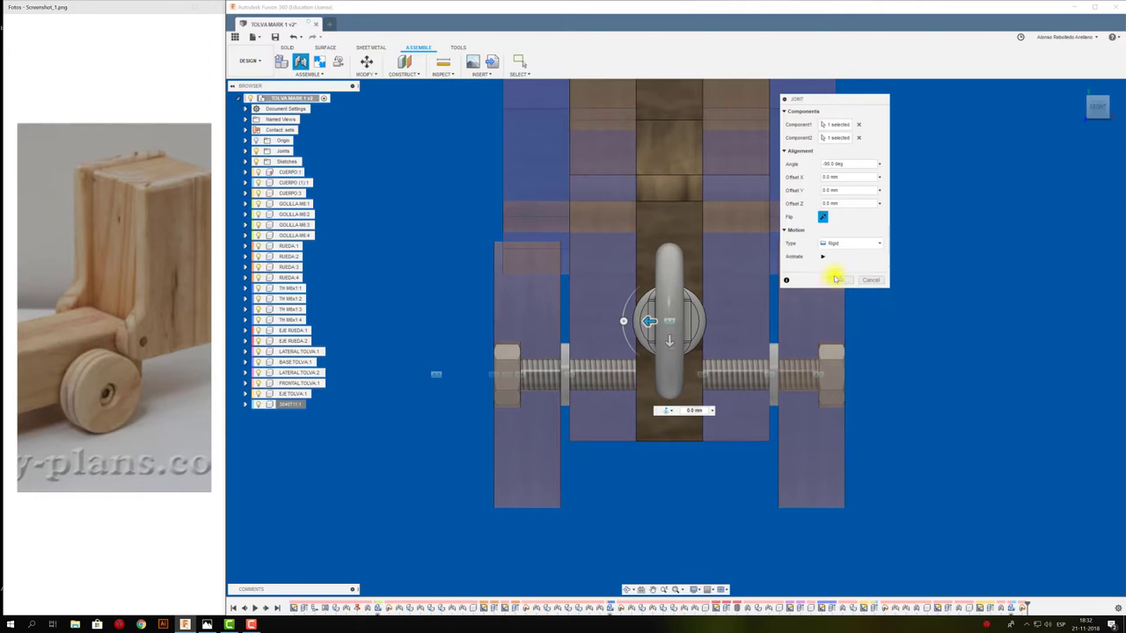
click(841, 282)
mouse_move(872, 317)
shift+middle_down()
mouse_move(649, 349)
mouse_move(545, 281)
shift+middle_up()
scroll(649, 349, down, 3)
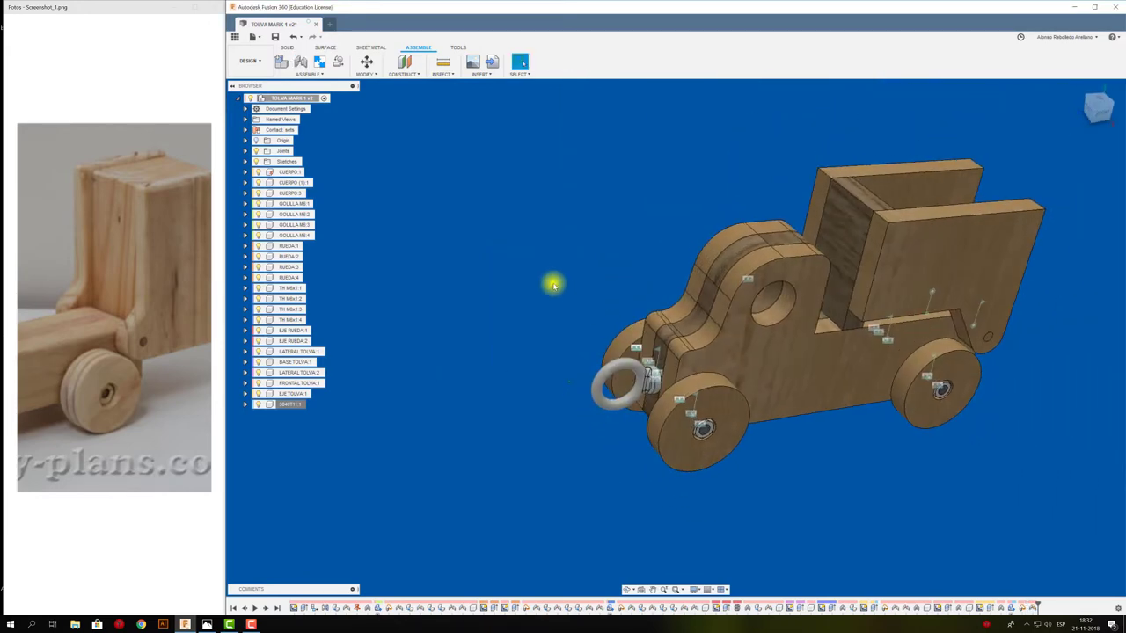
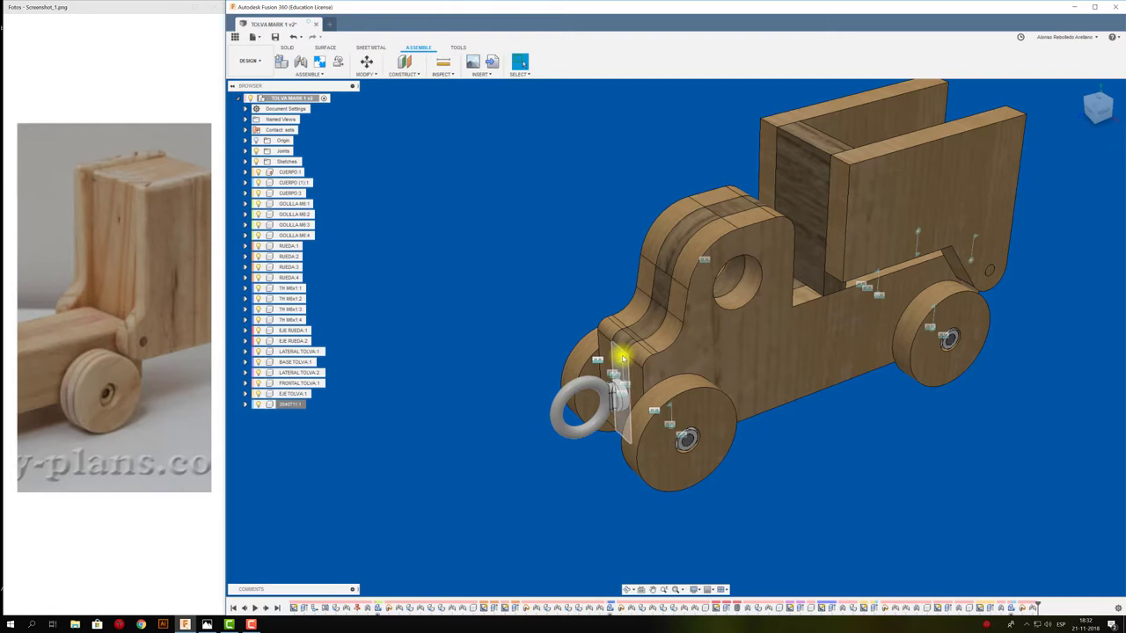
Orbit and zoom the view in on the eyebolt at the truck's front body.
scroll(621, 356, up, 4)
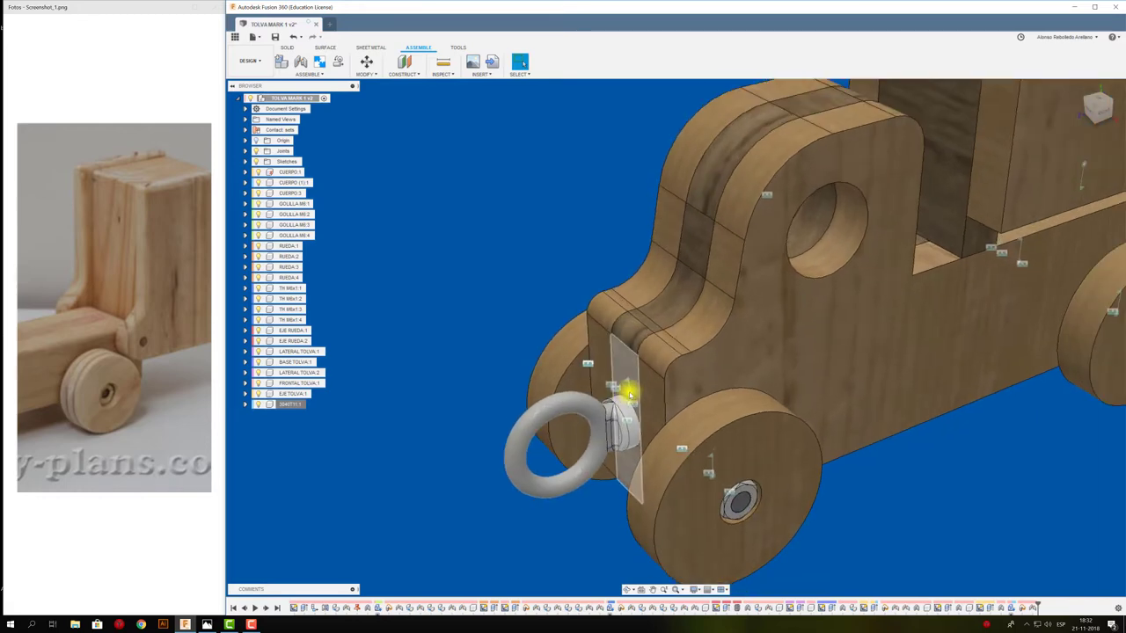
scroll(626, 389, down, 3)
shift+middle_drag(630, 376, 435, 331)
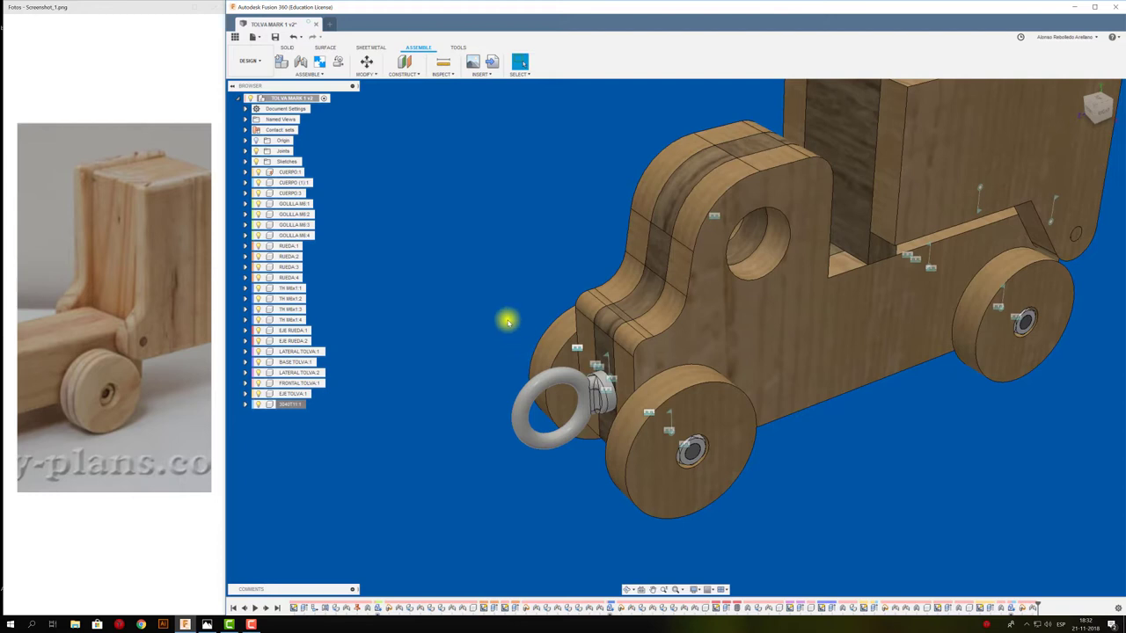
shift+middle_drag(508, 321, 469, 272)
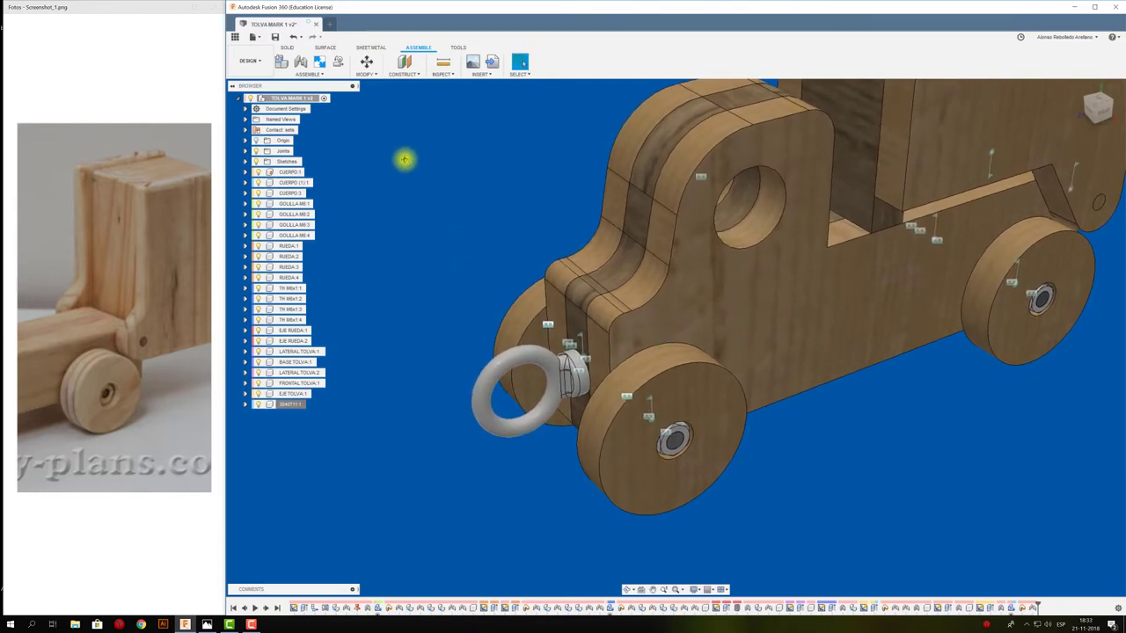
shift+middle_drag(402, 158, 440, 314)
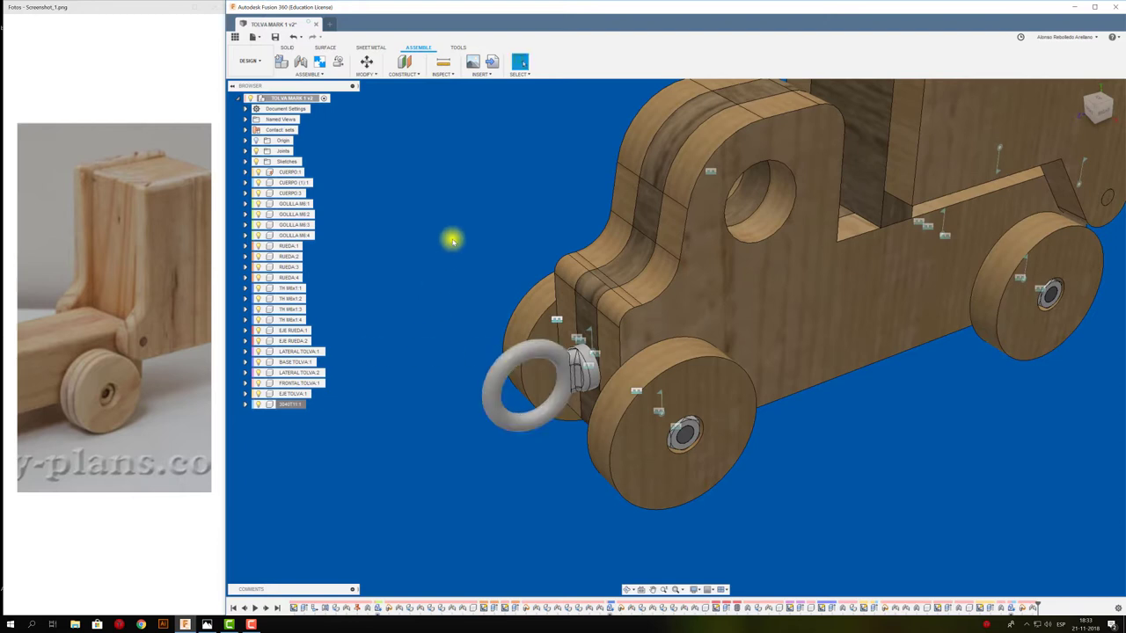
scroll(452, 239, up, 2)
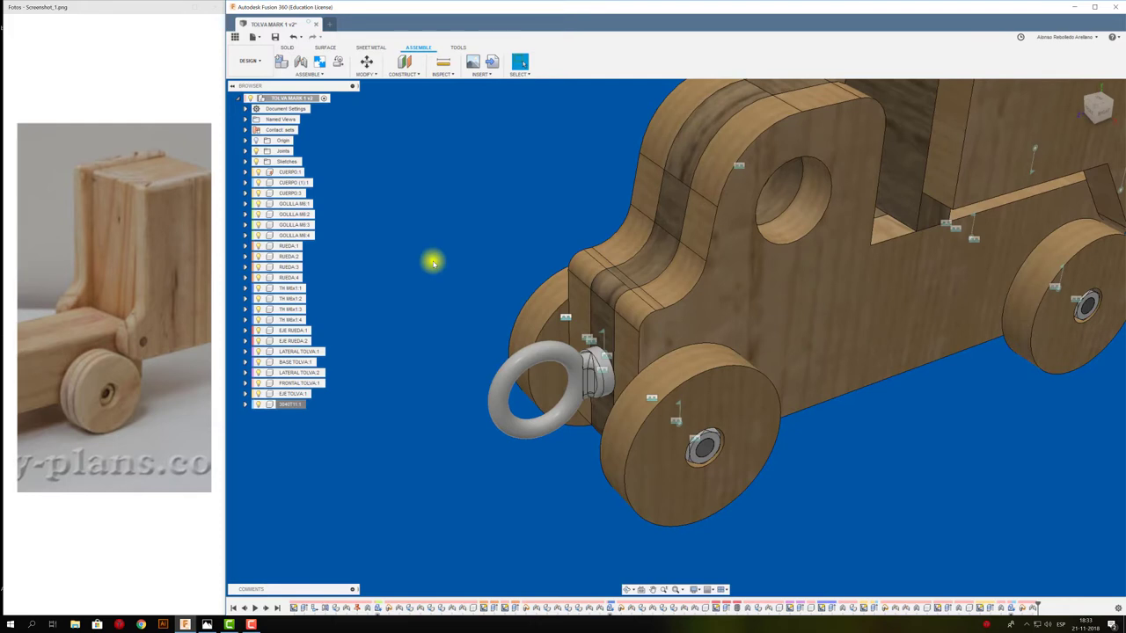
Combine the truck body (target) with the eyebolt (tool) using the Cut operation.
click(288, 48)
click(442, 74)
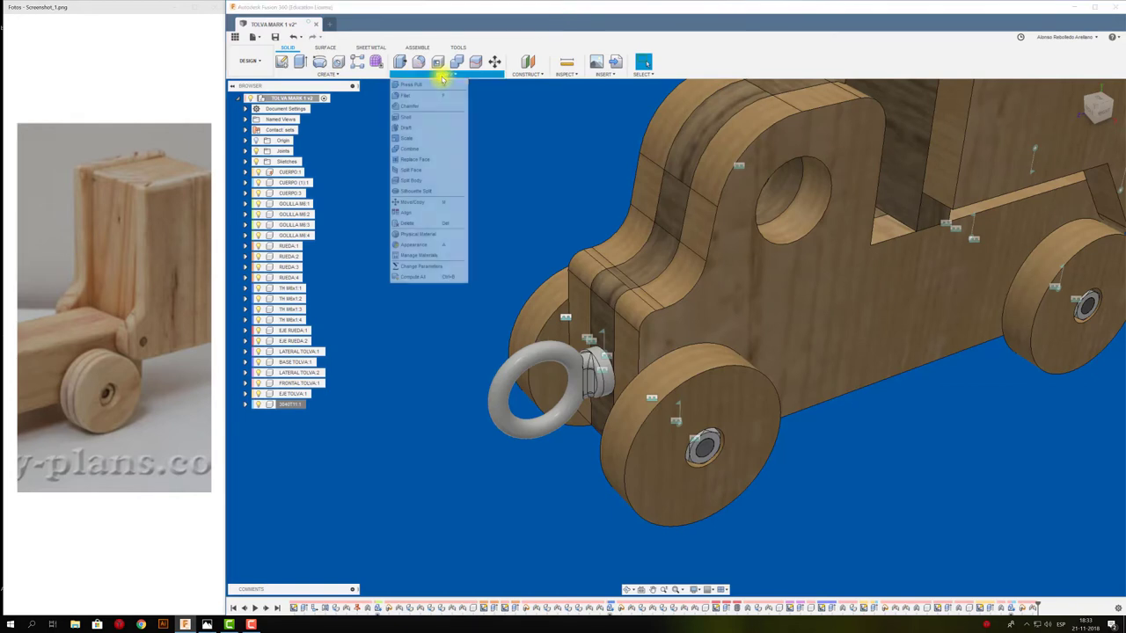
click(455, 61)
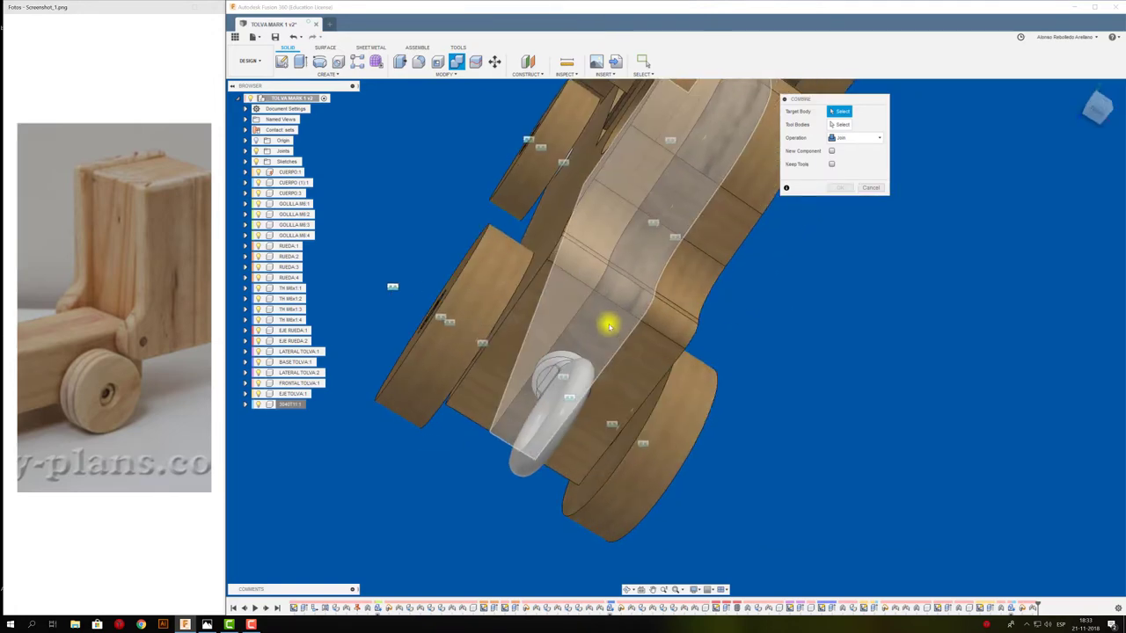
click(608, 322)
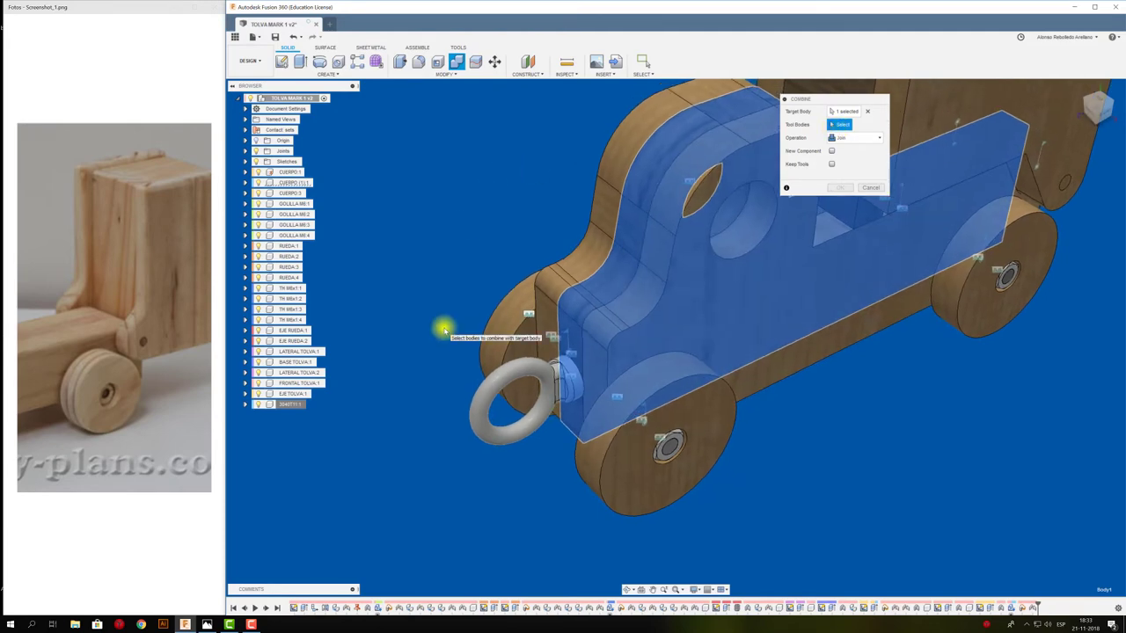
click(498, 380)
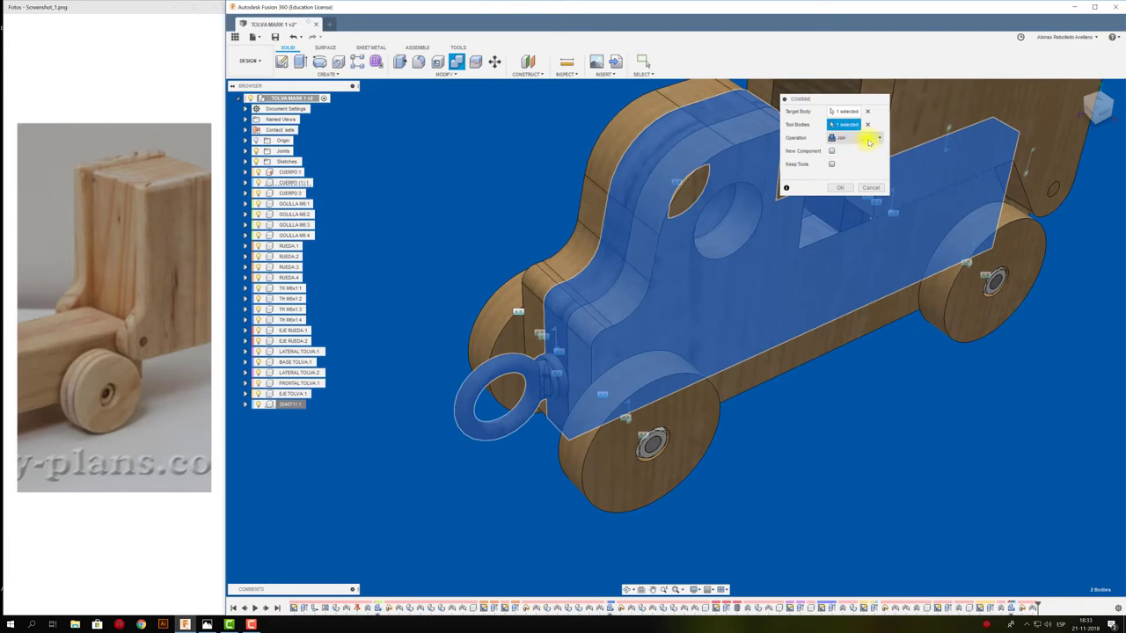
mouse_move(638, 307)
shift+middle_down()
mouse_move(545, 389)
mouse_move(606, 289)
mouse_move(569, 335)
shift+middle_up()
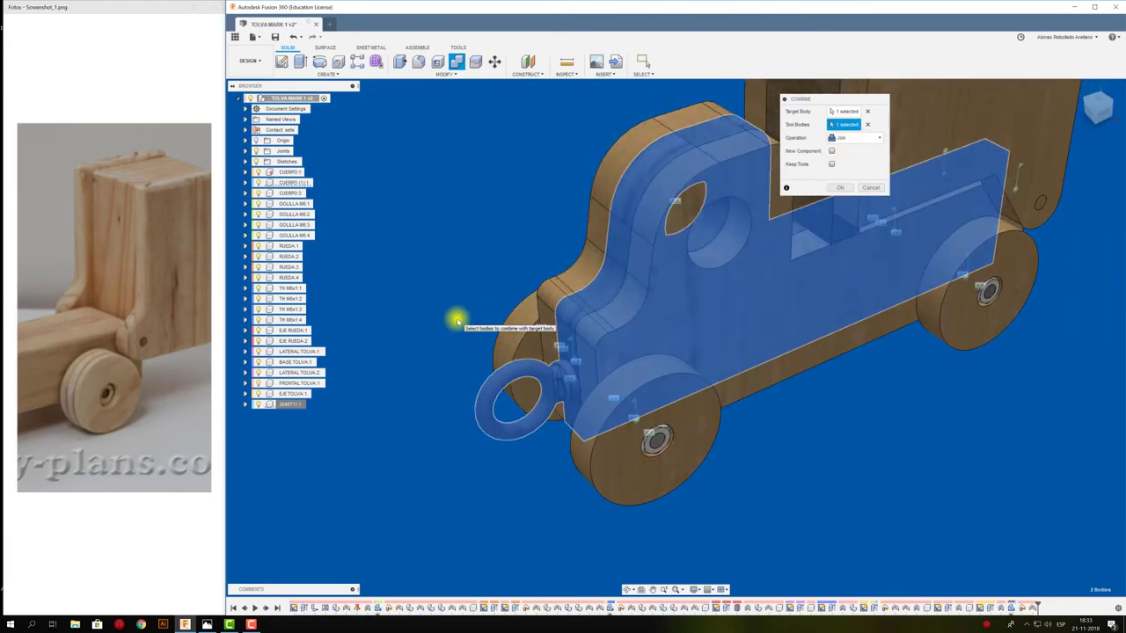
click(867, 138)
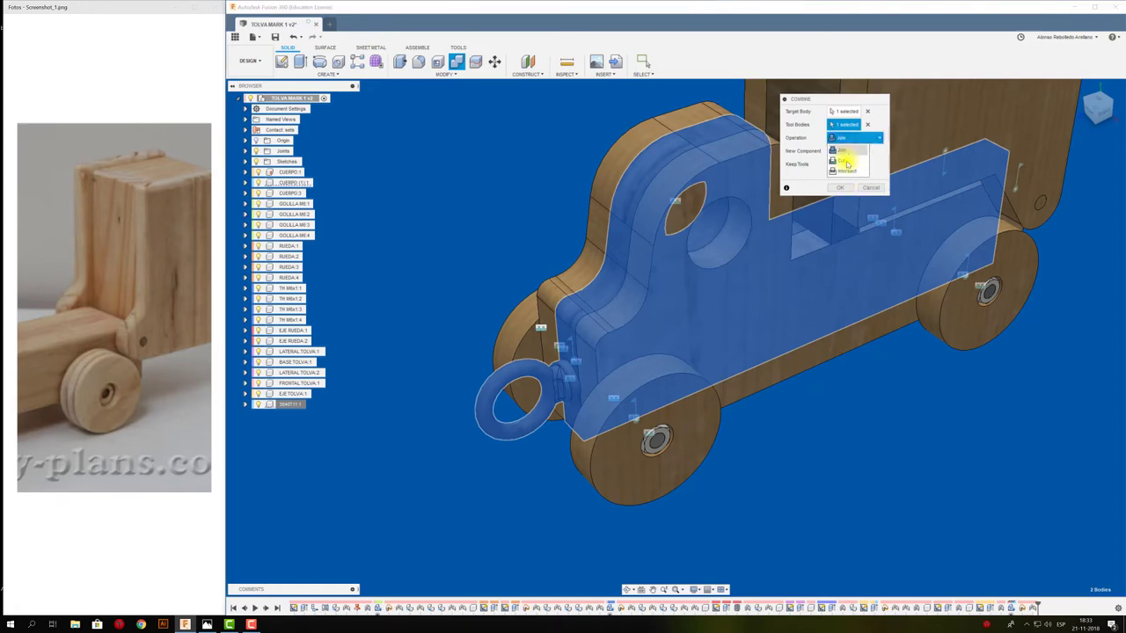
click(846, 163)
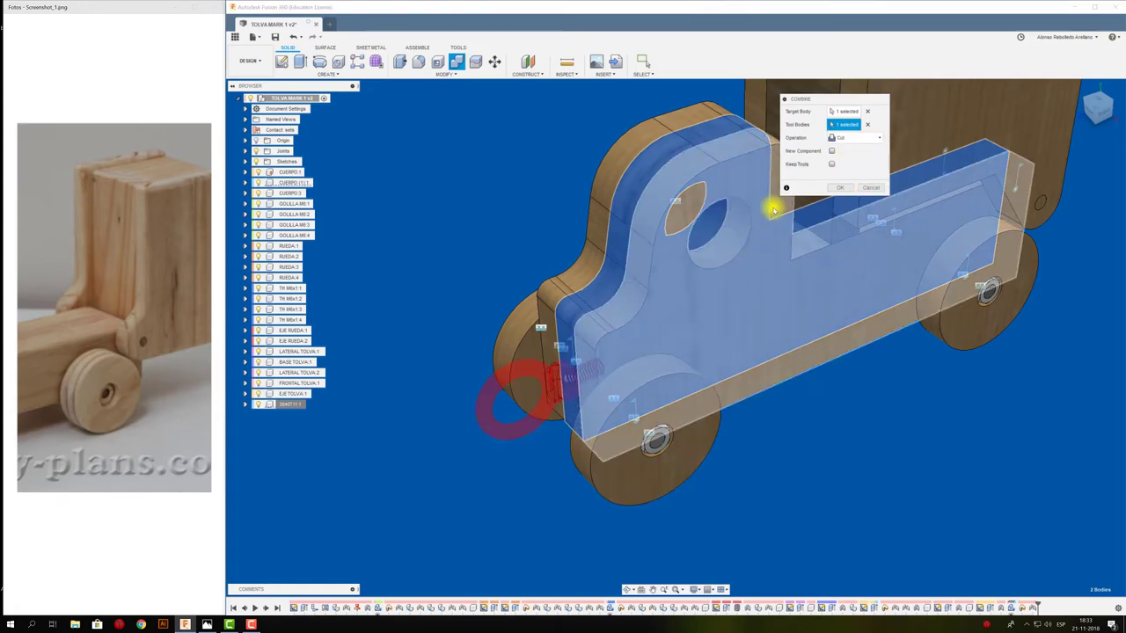
click(832, 188)
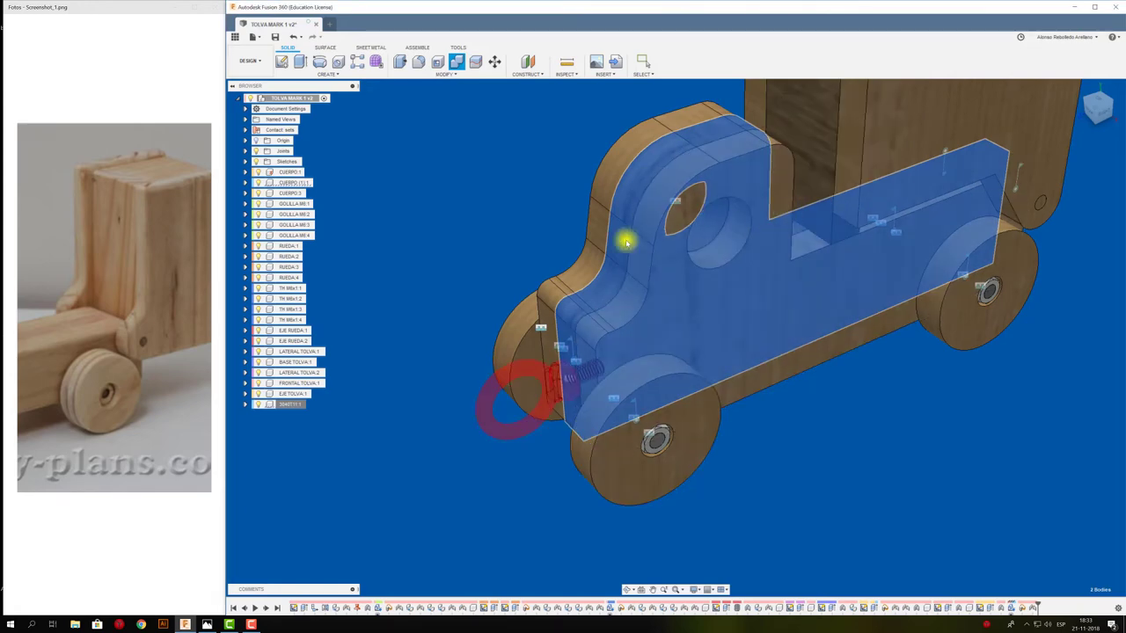
shift+middle_drag(455, 322, 579, 328)
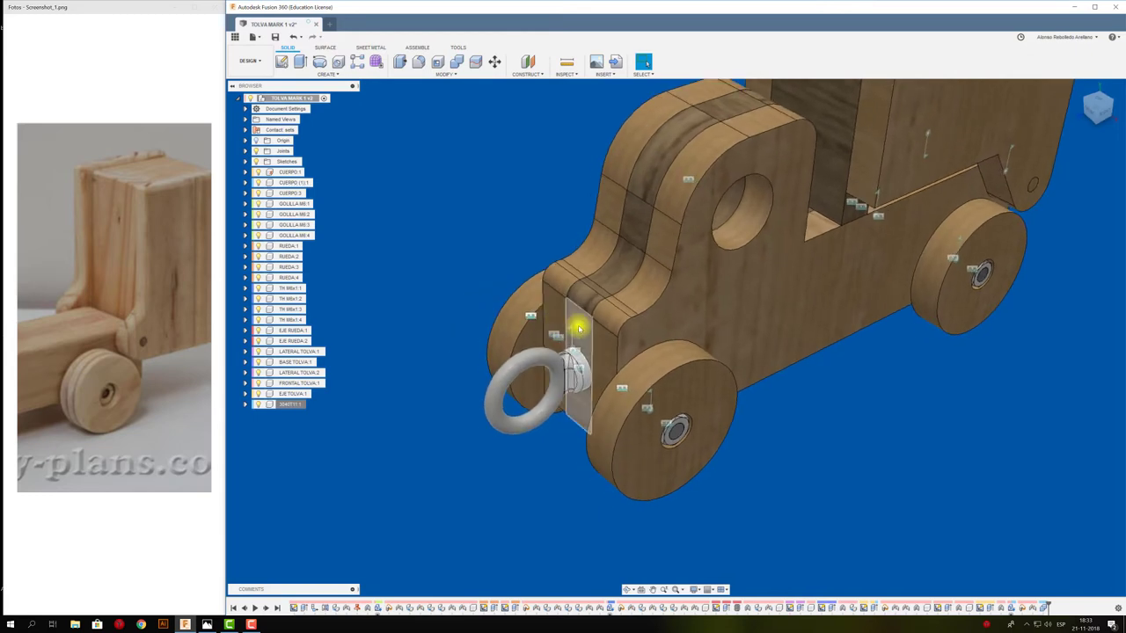
Rename the eyebolt component to 'CANCAMO M6'.
click(297, 406)
click(297, 404)
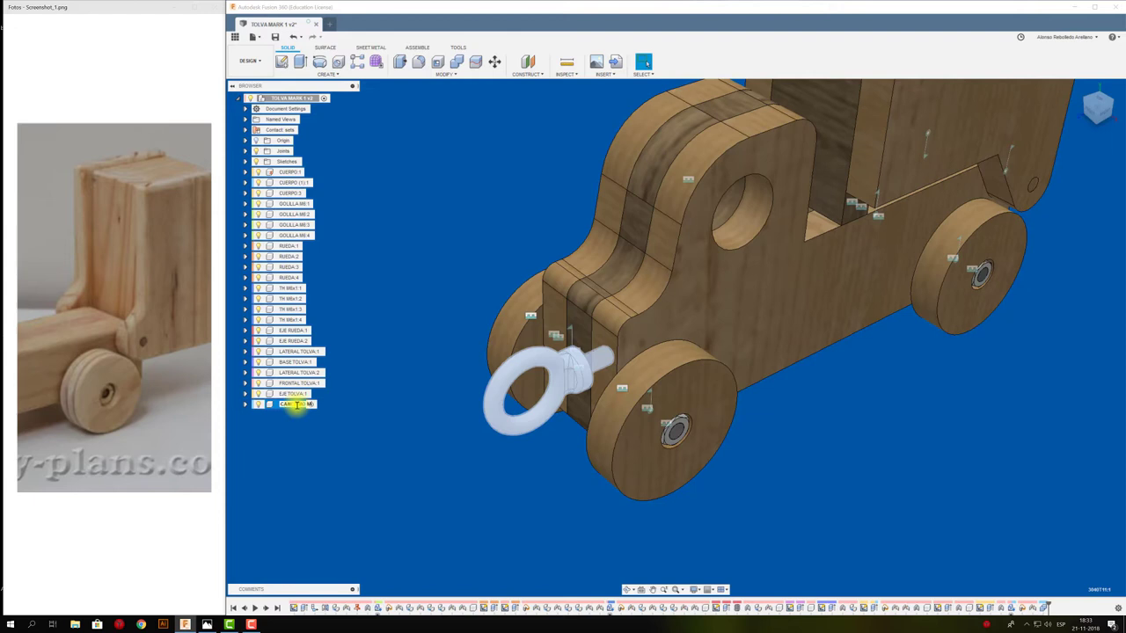
click(568, 321)
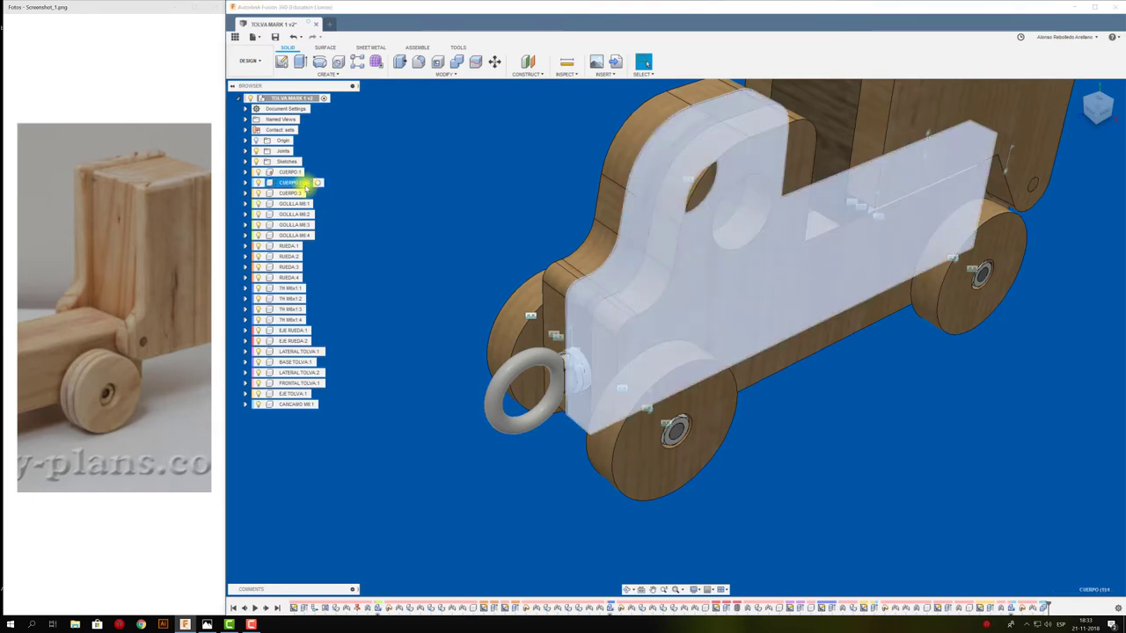
Isolate CUERPO (1):1 to inspect the threaded hole, then unisolate it.
right_click(305, 186)
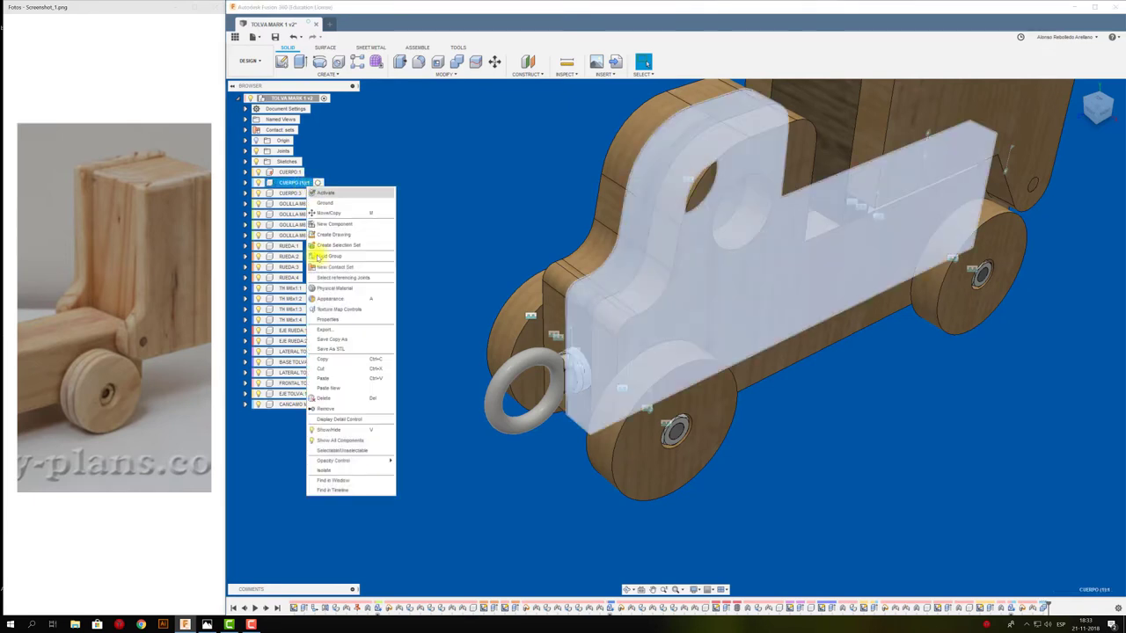
click(325, 471)
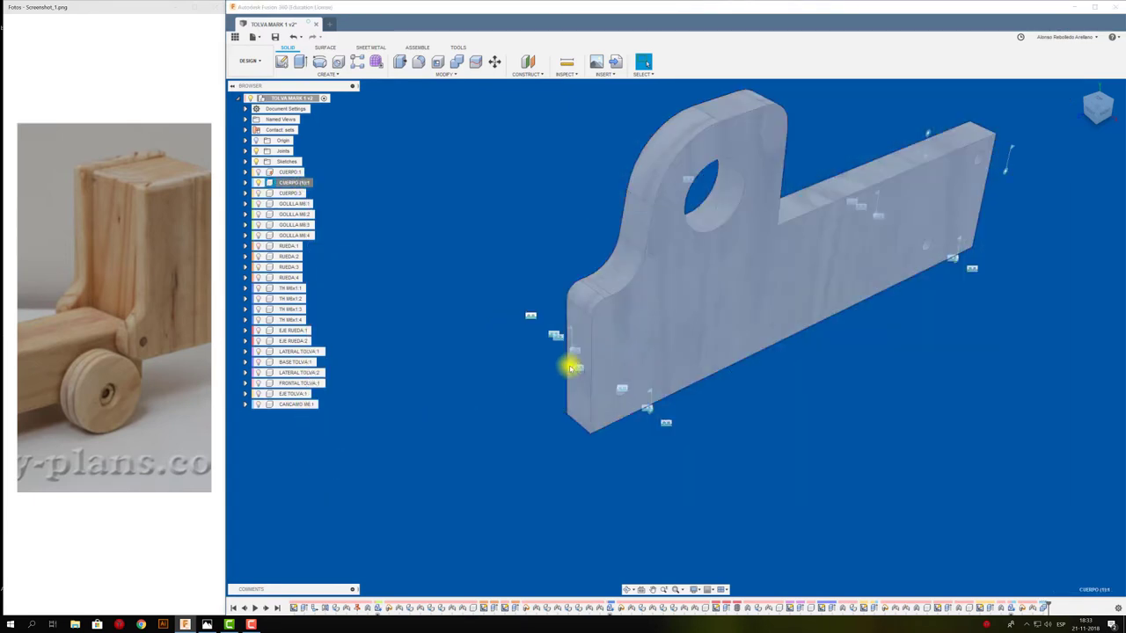
scroll(490, 409, up, 5)
scroll(489, 412, up, 3)
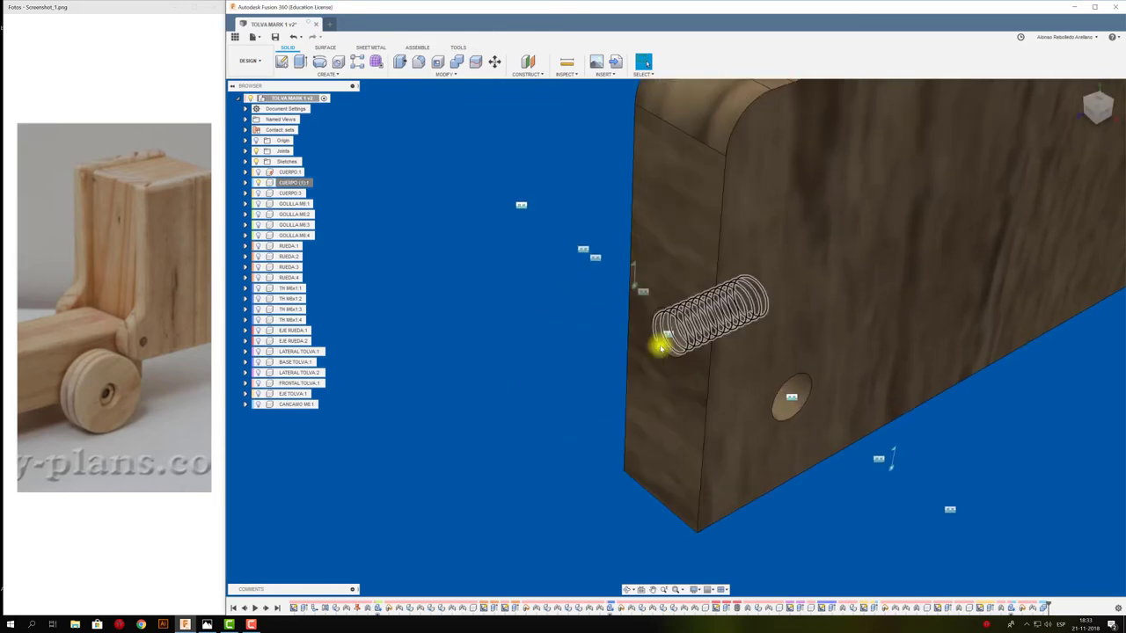
mouse_move(660, 344)
shift+middle_down()
mouse_move(476, 397)
mouse_move(405, 309)
mouse_move(355, 133)
shift+middle_up()
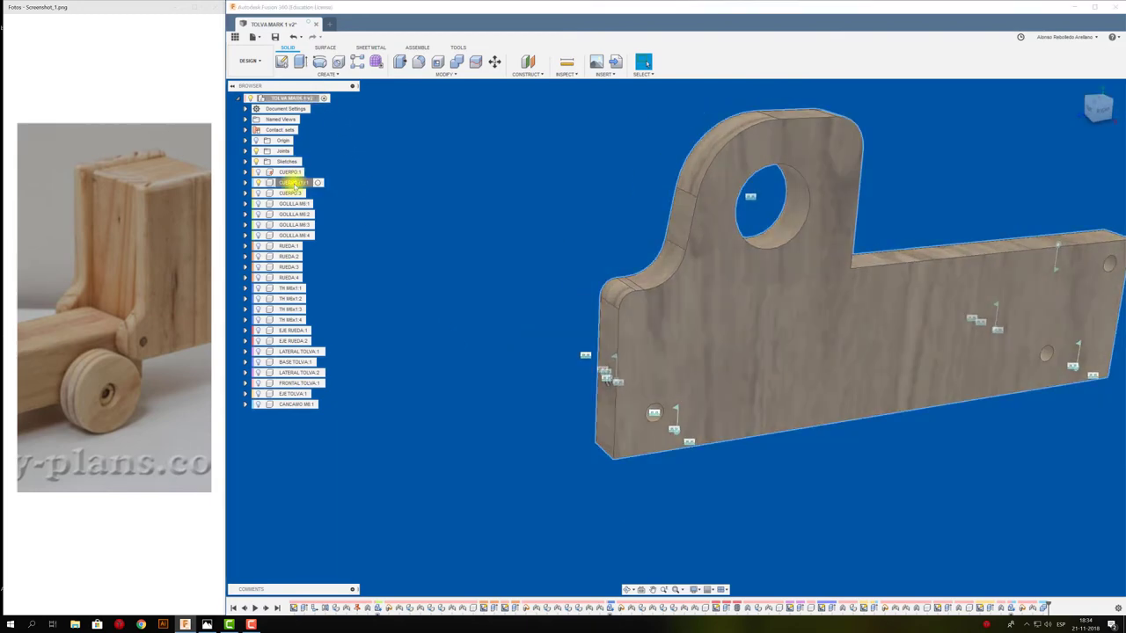
right_click(294, 182)
click(326, 467)
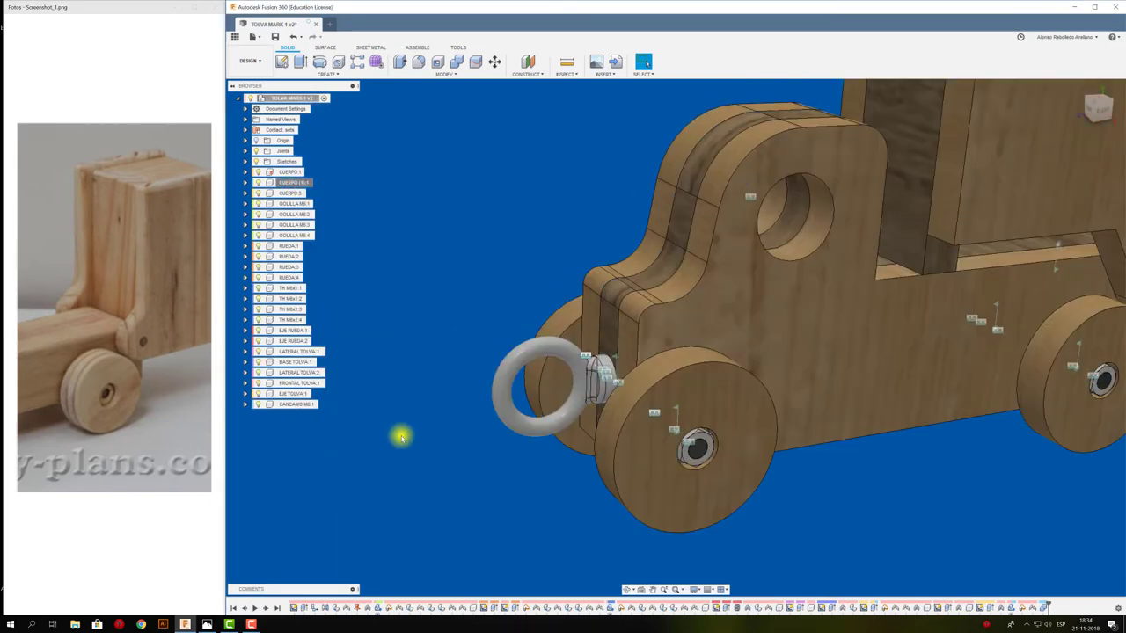
right_click(299, 404)
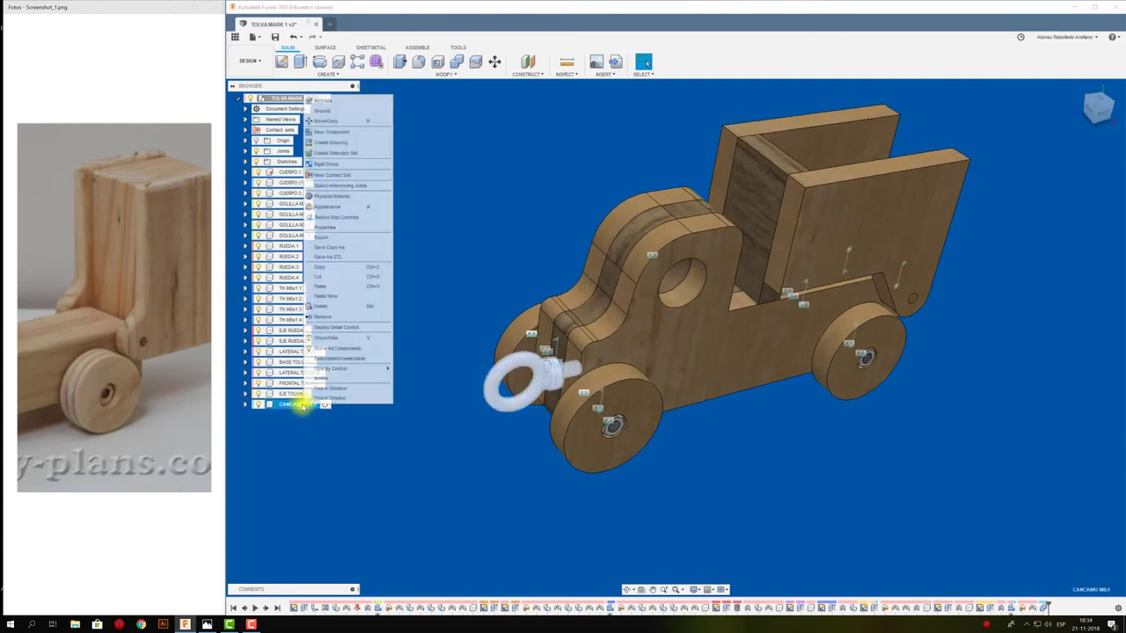
click(344, 227)
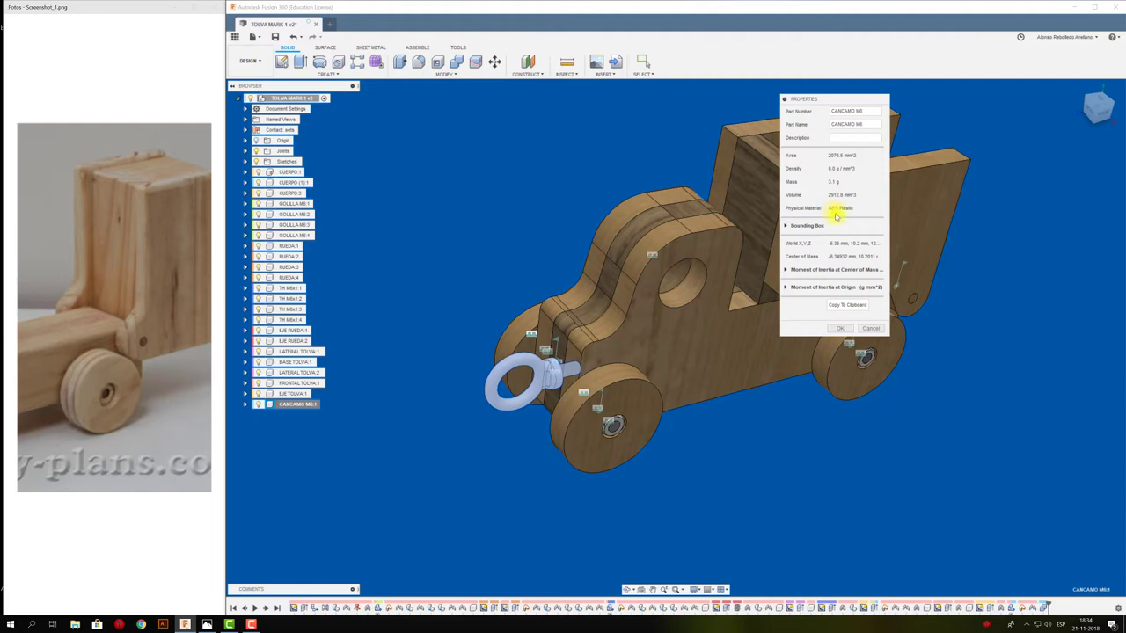
click(870, 328)
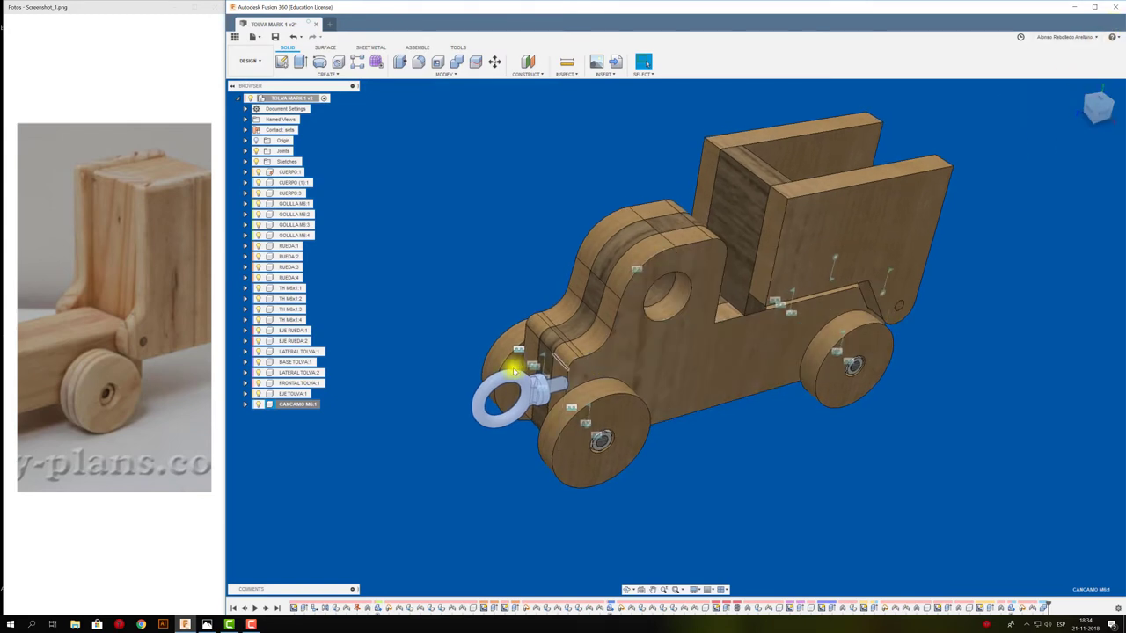
right_click(311, 405)
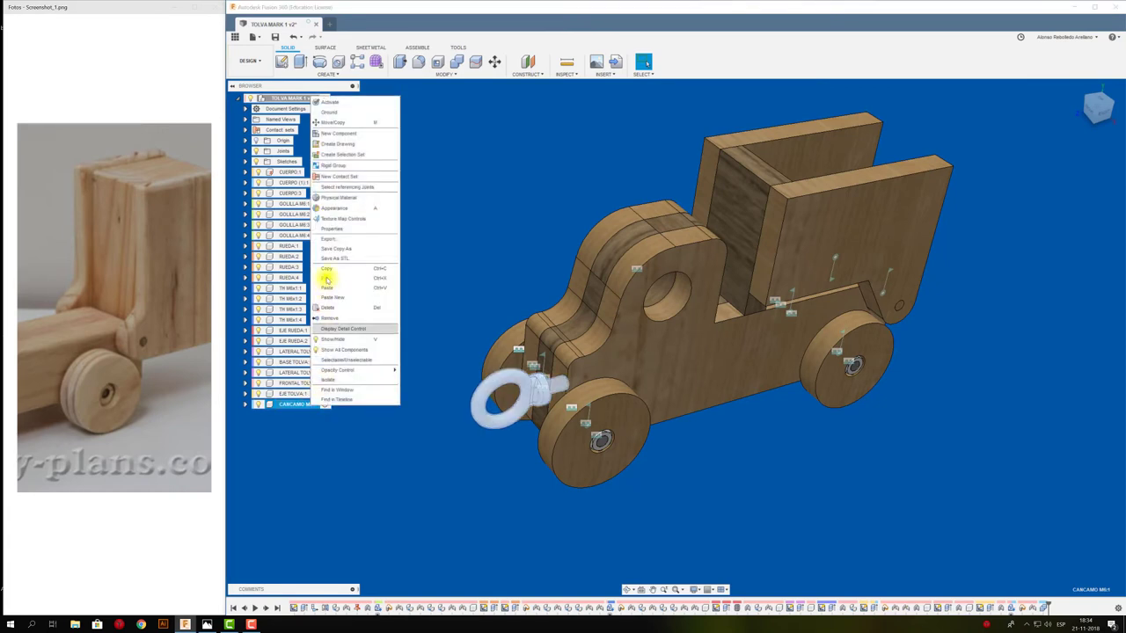
click(326, 227)
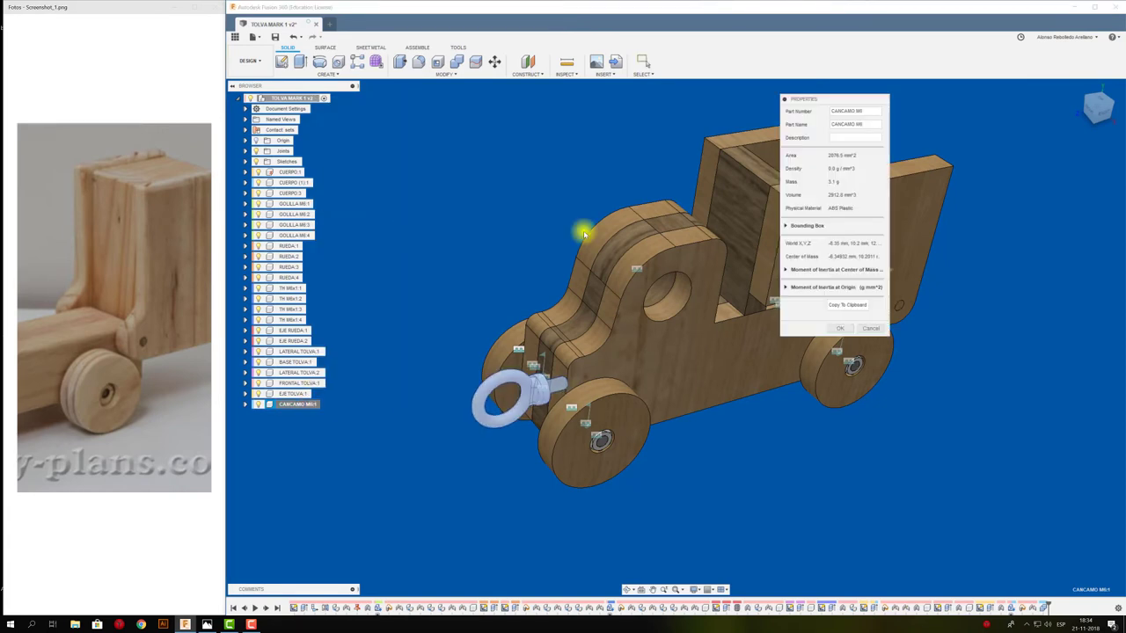
click(871, 329)
shift+middle_drag(477, 256, 409, 180)
Assign the Stainless Steel physical material to the CANCAMO M6 eyebolt.
right_click(303, 405)
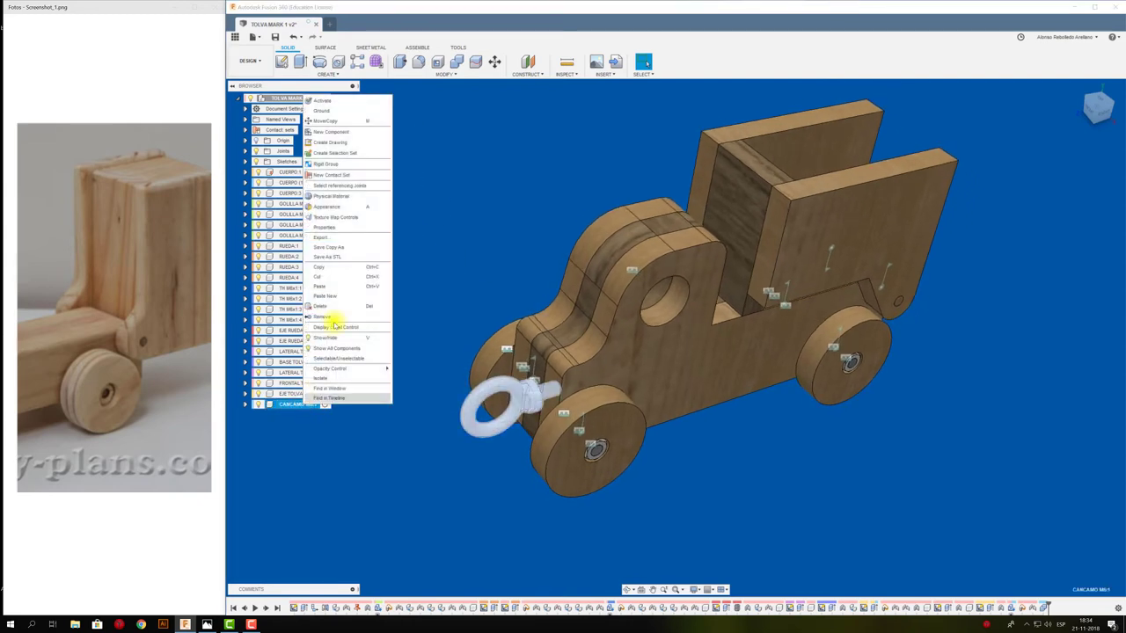
click(331, 195)
shift+middle_drag(1002, 309, 887, 136)
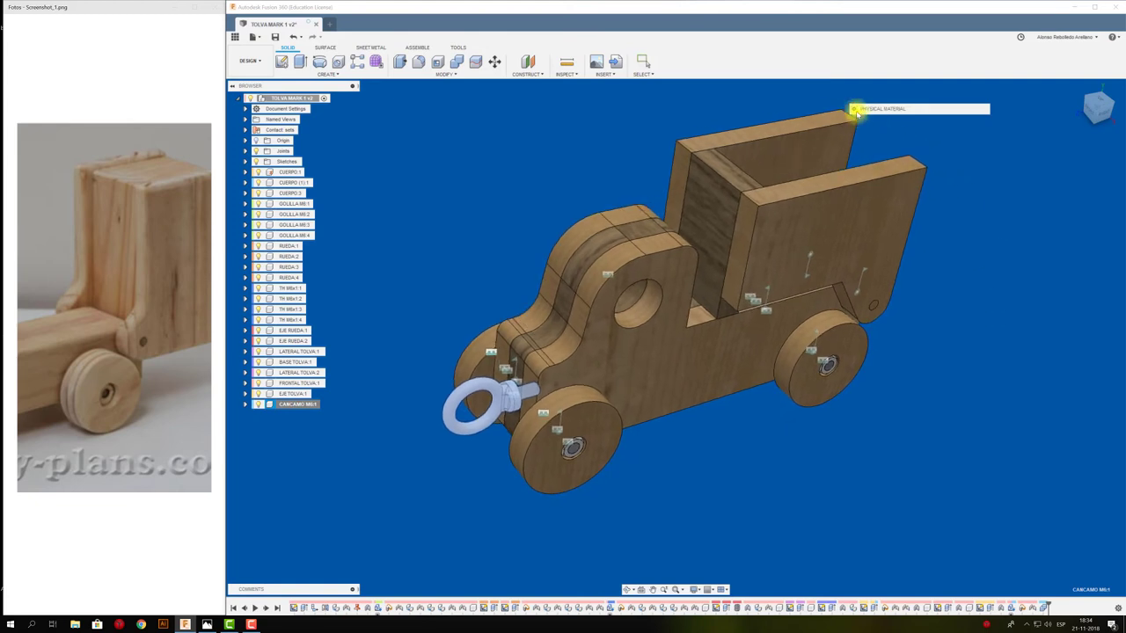
click(856, 111)
scroll(910, 390, down, 2)
scroll(905, 413, down, 1)
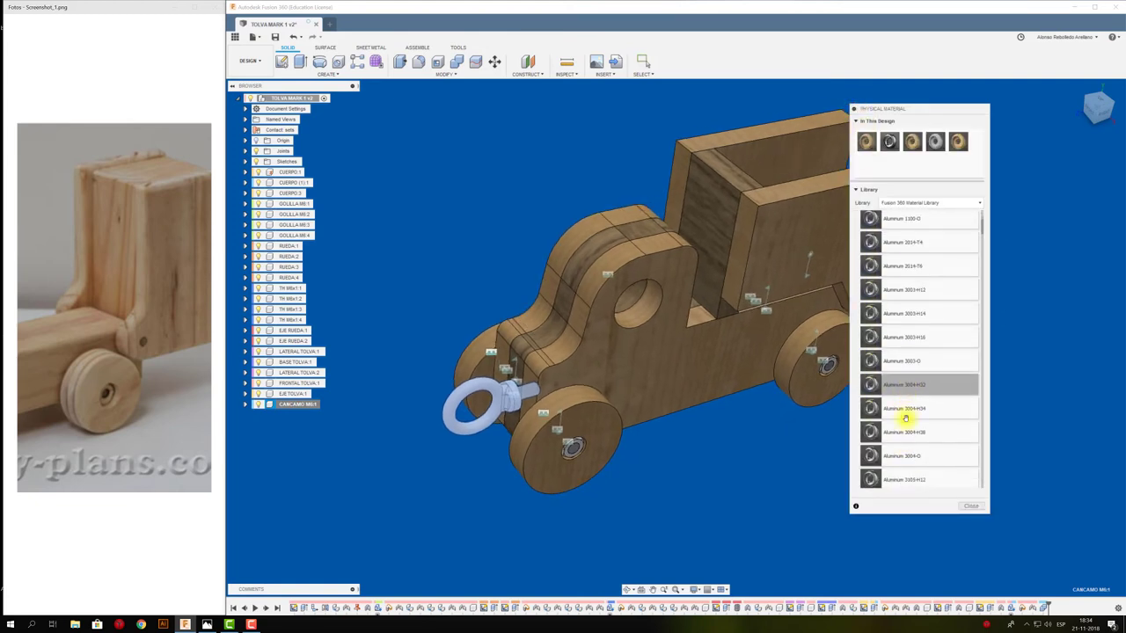
scroll(905, 418, down, 2)
scroll(909, 422, down, 2)
scroll(915, 428, down, 2)
scroll(913, 424, down, 2)
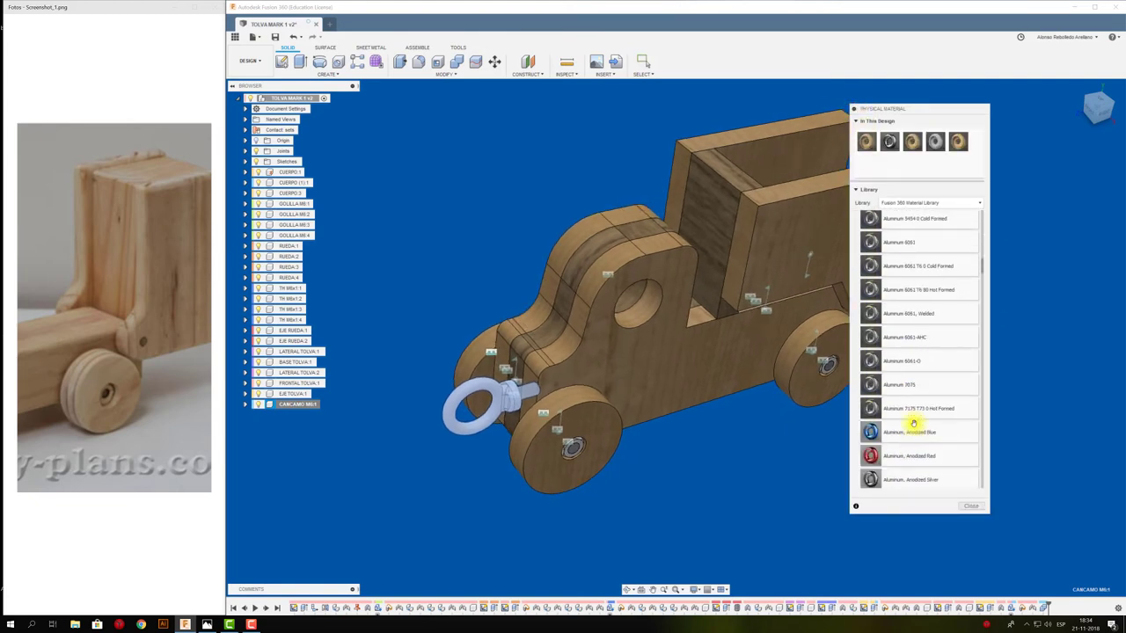
scroll(913, 424, down, 2)
scroll(913, 424, down, 2)
scroll(913, 424, down, 2)
scroll(913, 424, down, 2)
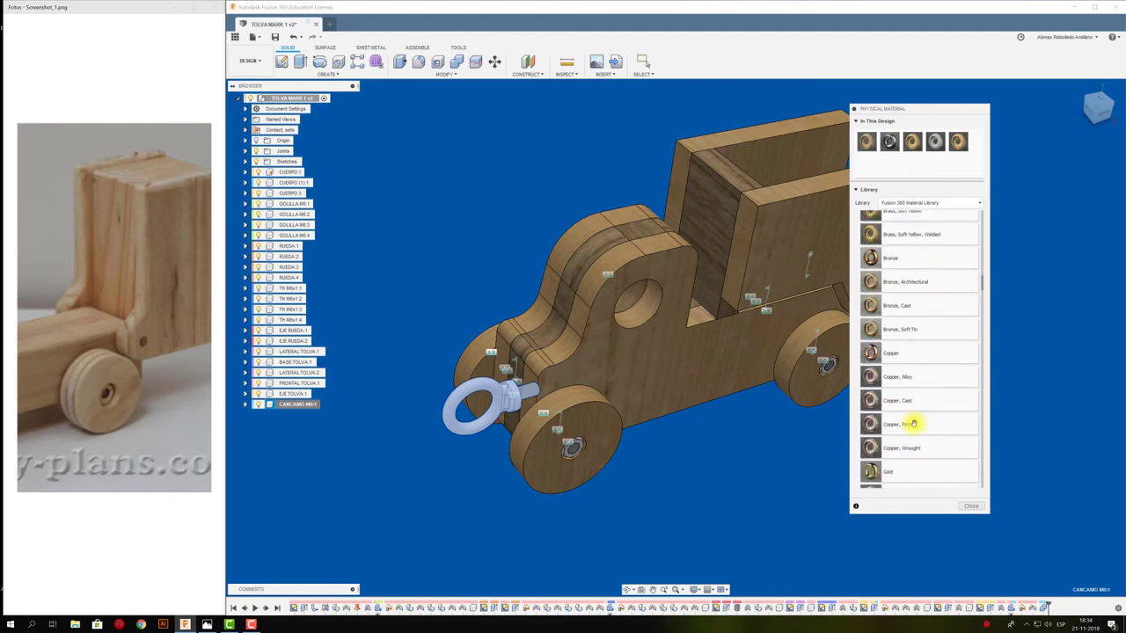
scroll(913, 424, down, 2)
scroll(913, 424, down, 2)
scroll(913, 424, down, 2)
scroll(913, 424, down, 2)
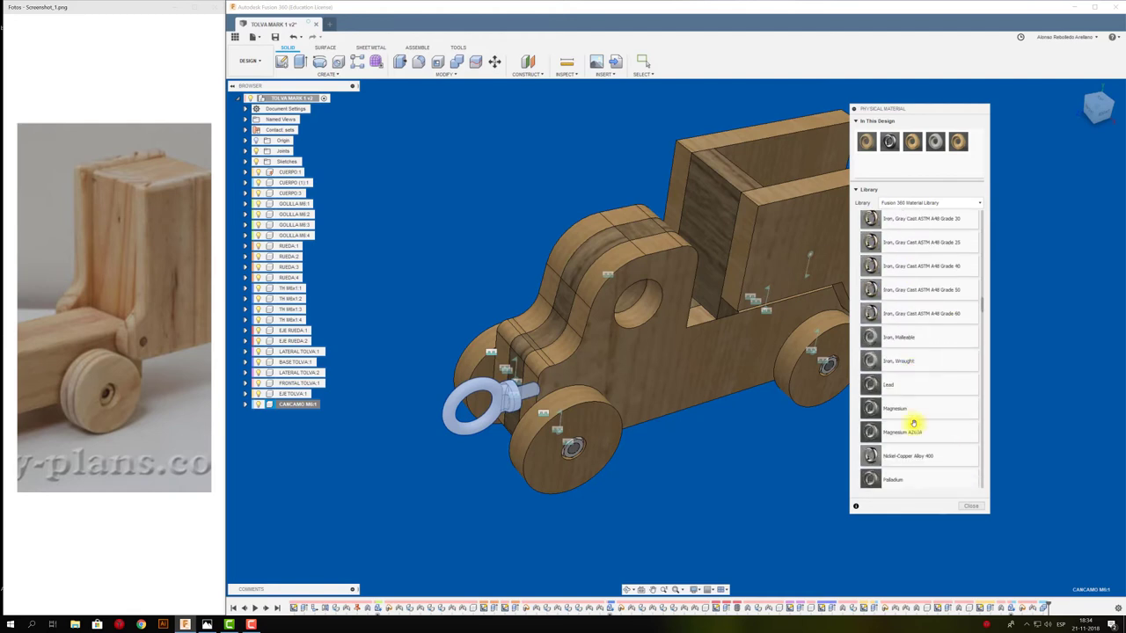
scroll(913, 424, down, 2)
scroll(906, 440, down, 2)
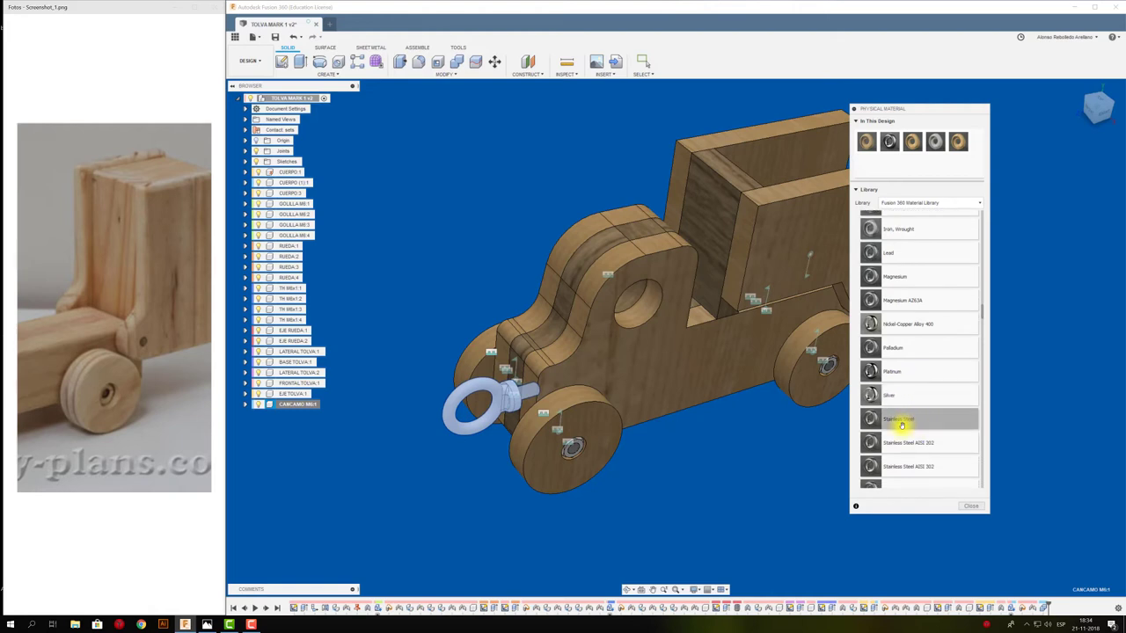
scroll(901, 425, down, 2)
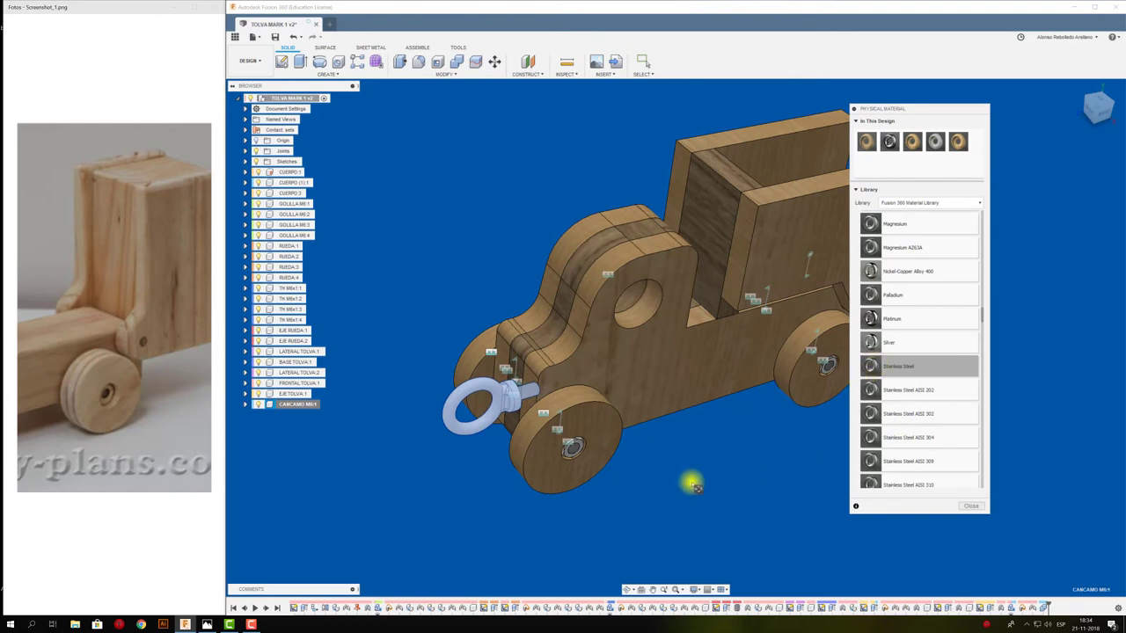
drag(693, 484, 477, 427)
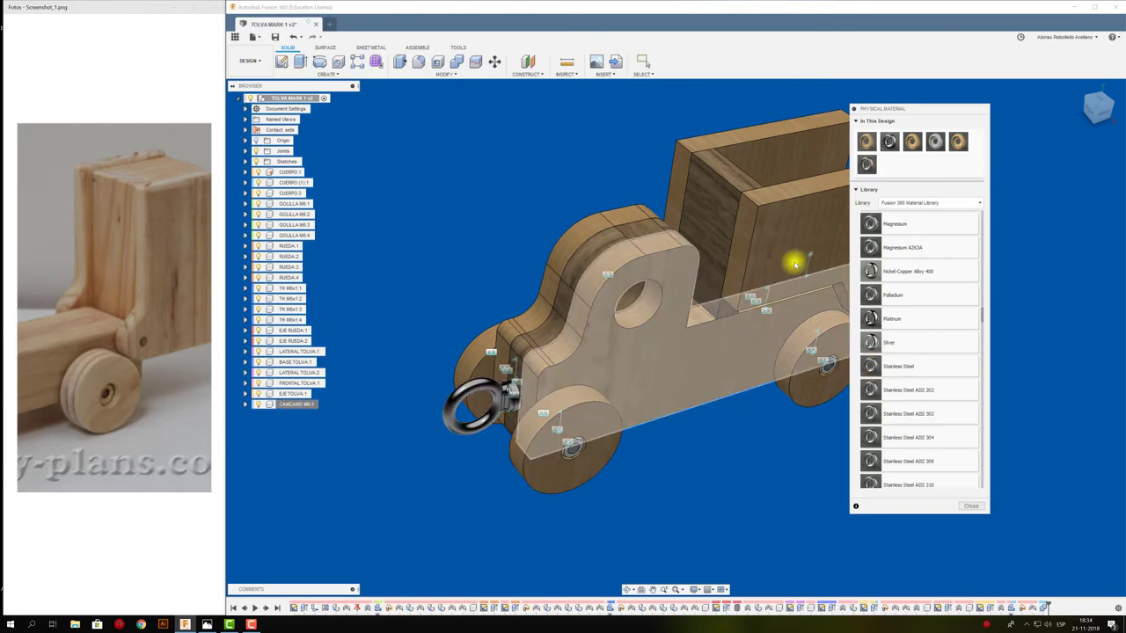
click(853, 109)
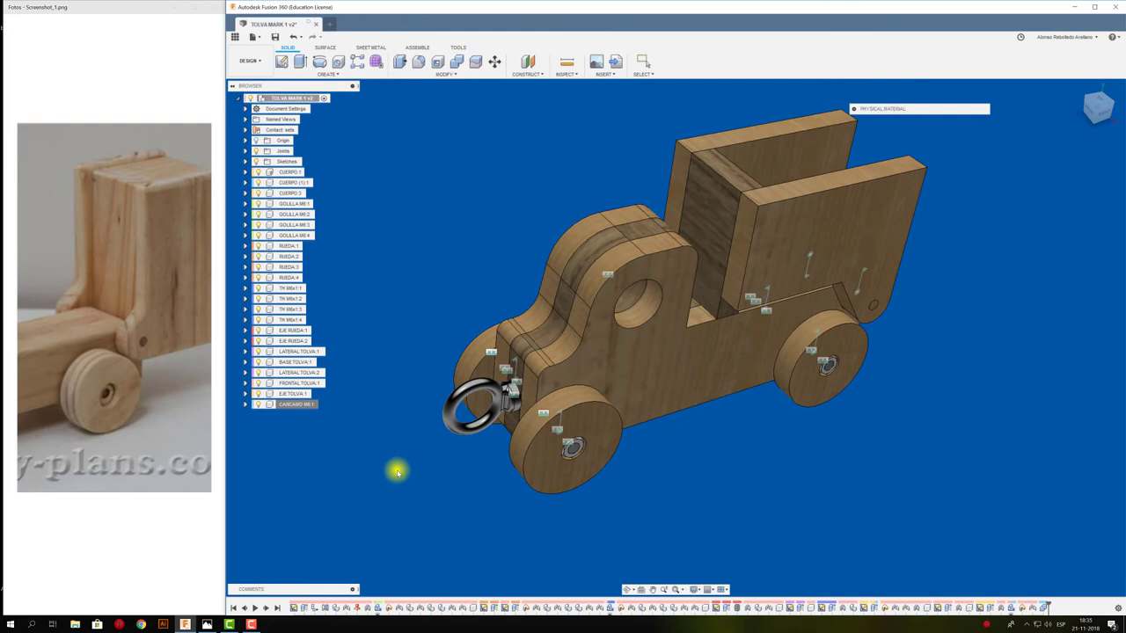
Save a new version of the TOLVA MARK 1 truck design.
click(299, 404)
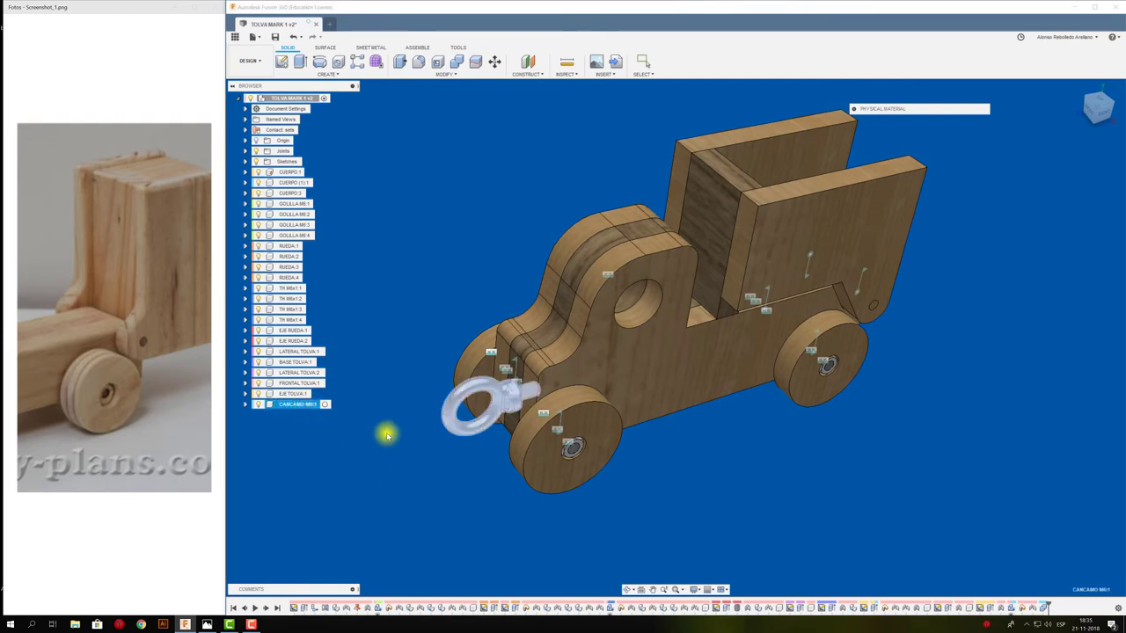
click(291, 99)
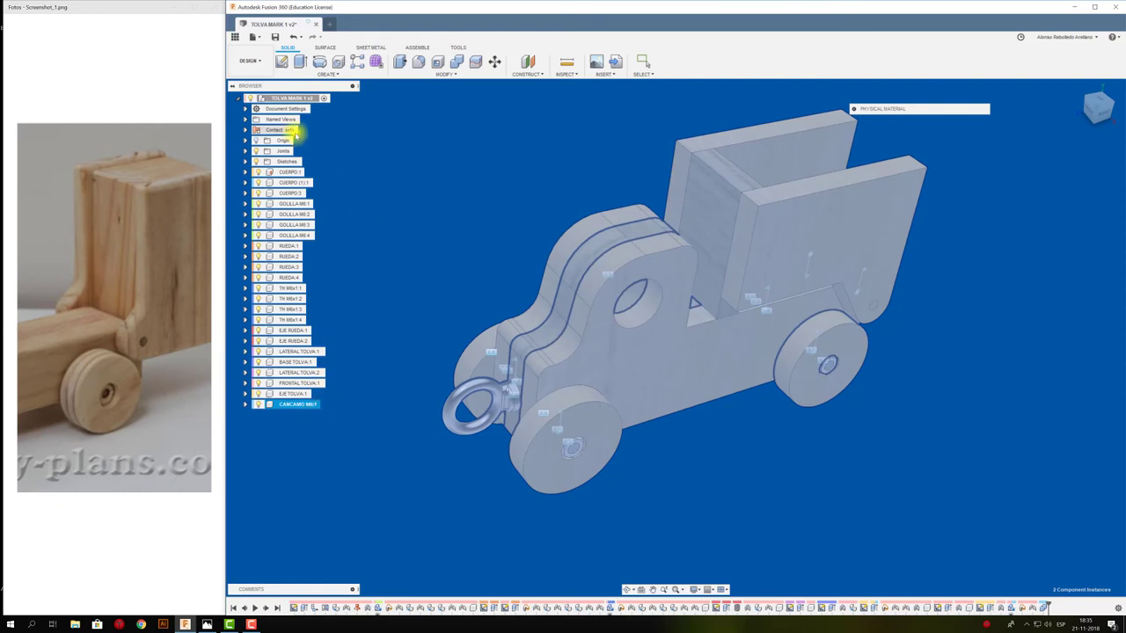
click(275, 37)
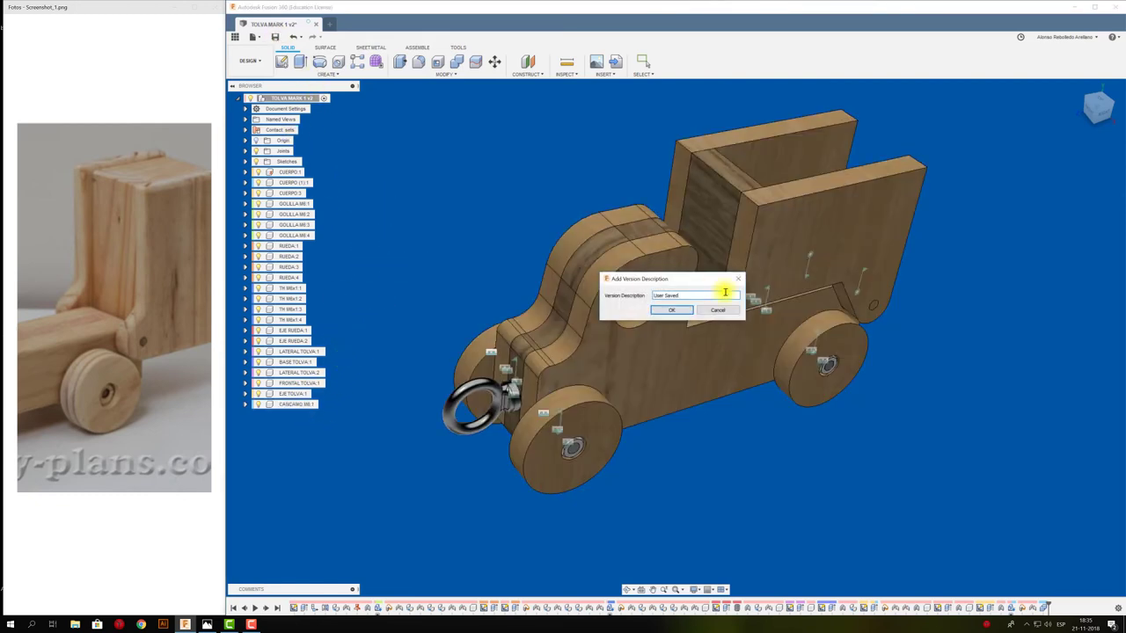
click(673, 311)
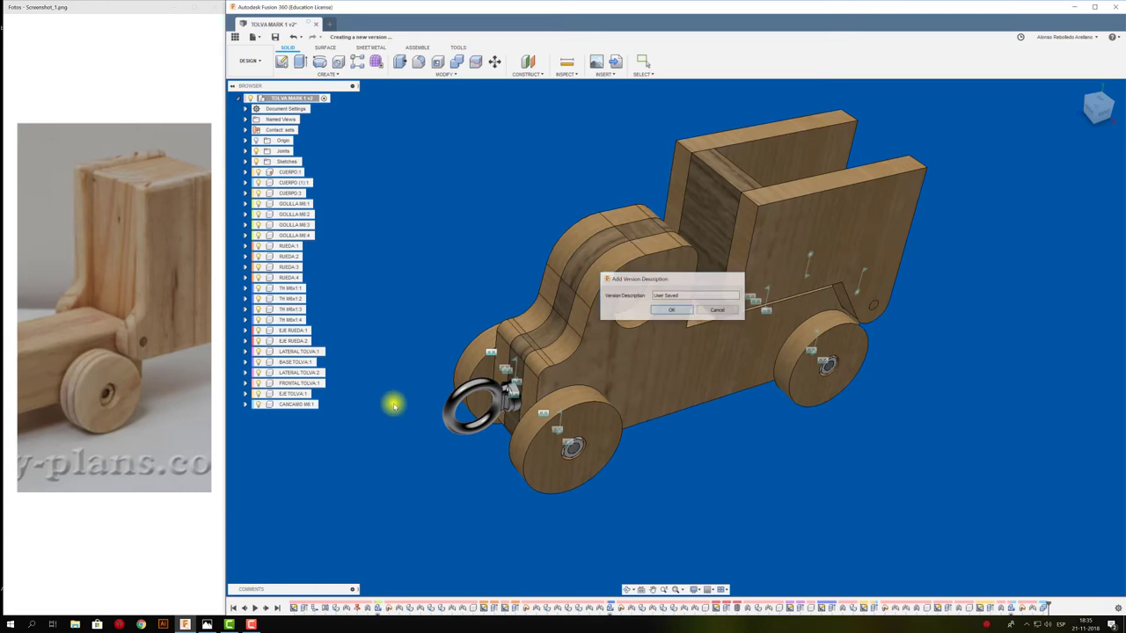
right_click(305, 406)
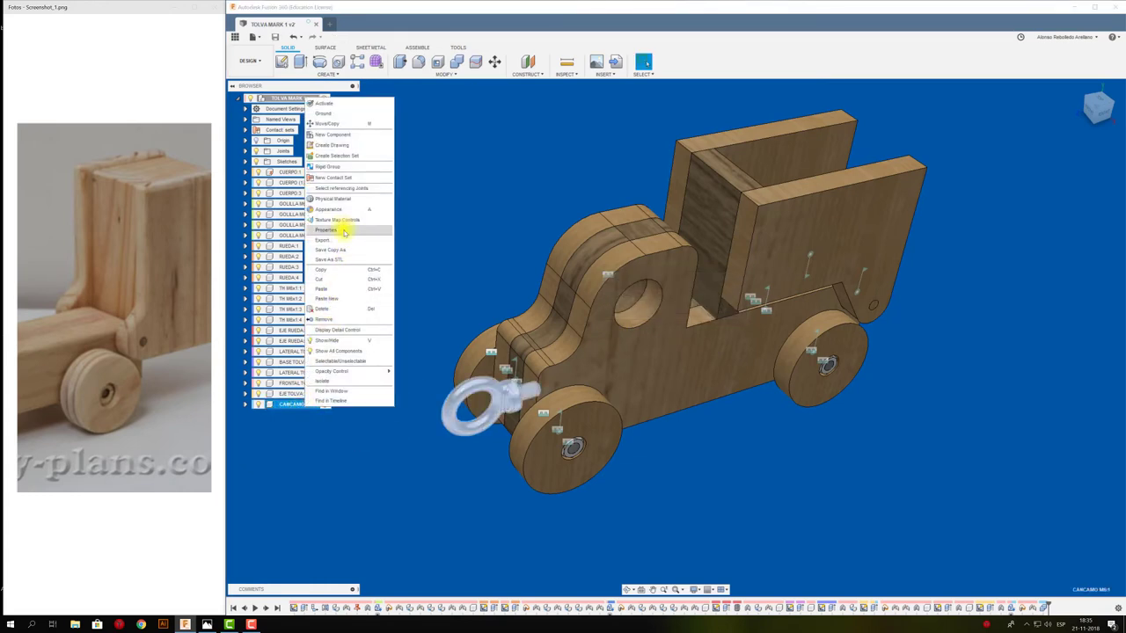
click(345, 231)
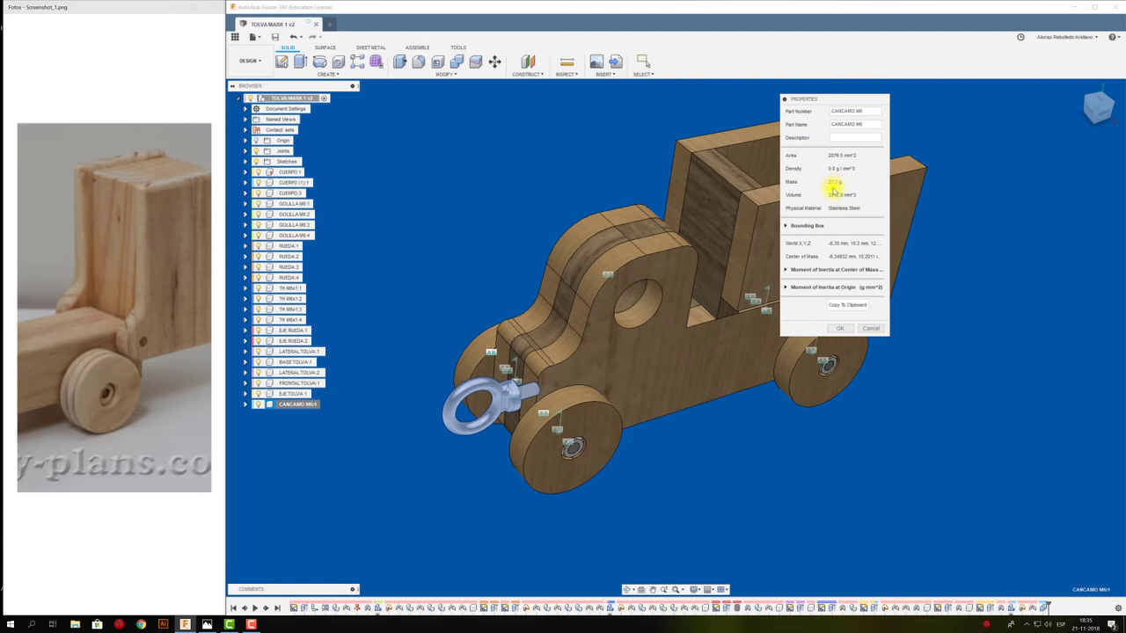
click(841, 328)
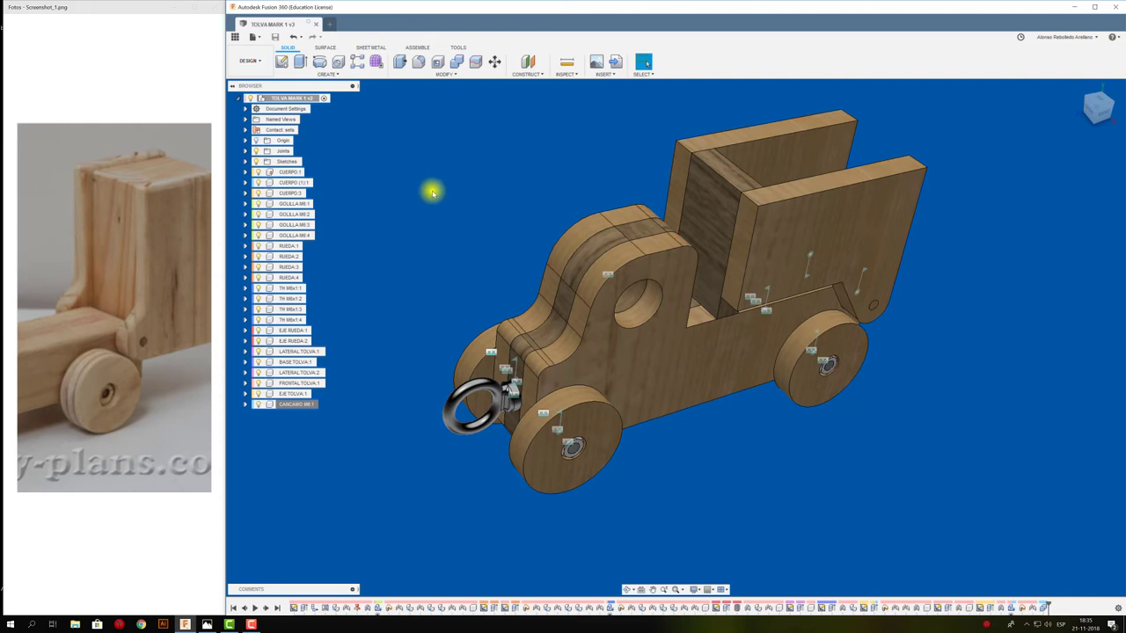
right_click(312, 98)
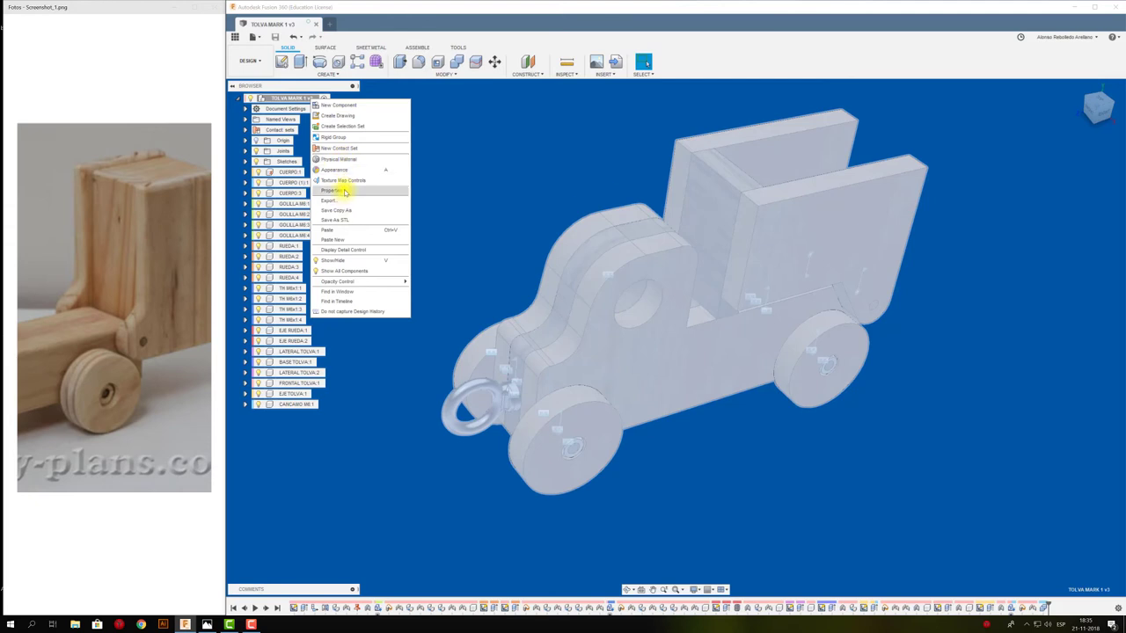
click(352, 190)
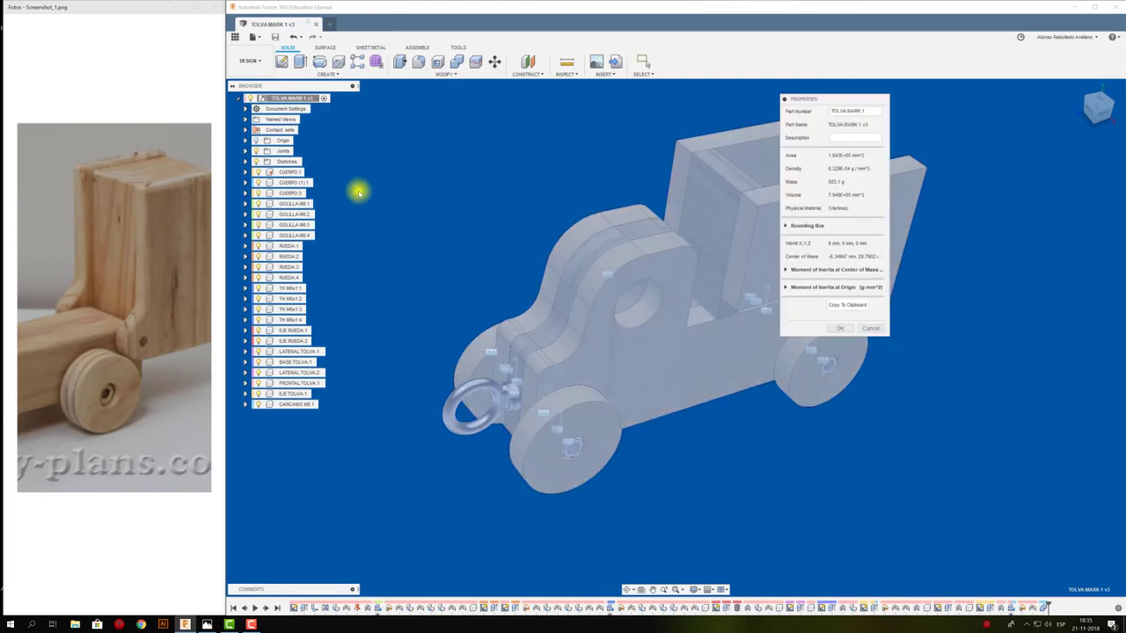
click(819, 329)
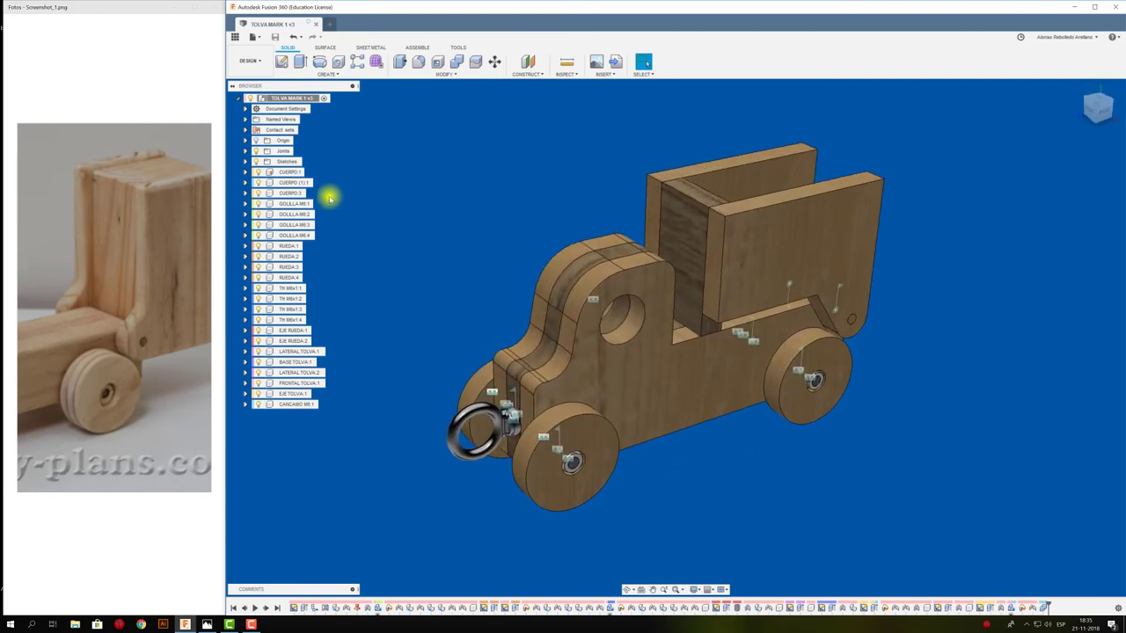
scroll(145, 319, down, 1)
scroll(146, 319, down, 2)
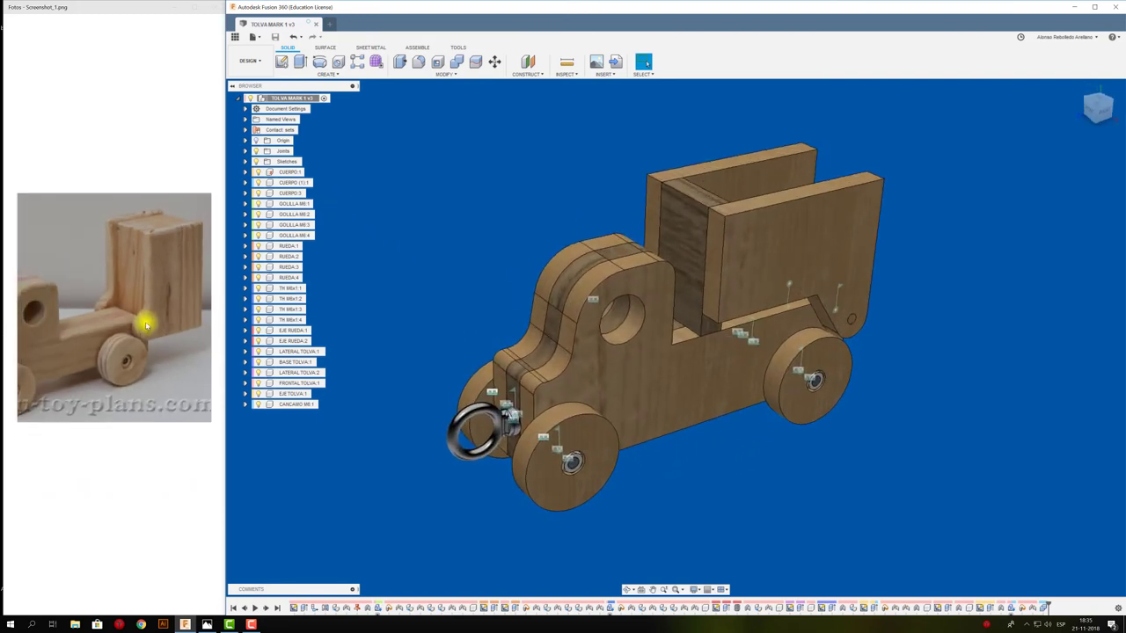
scroll(124, 319, down, 1)
drag(126, 321, 151, 314)
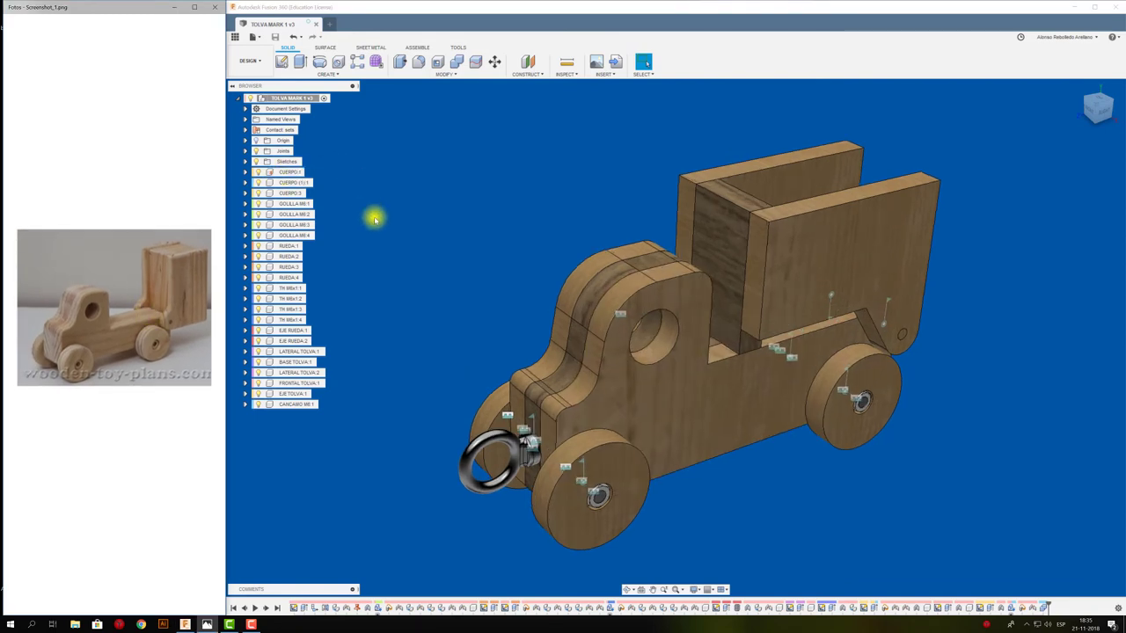
scroll(394, 303, up, 2)
scroll(394, 303, down, 2)
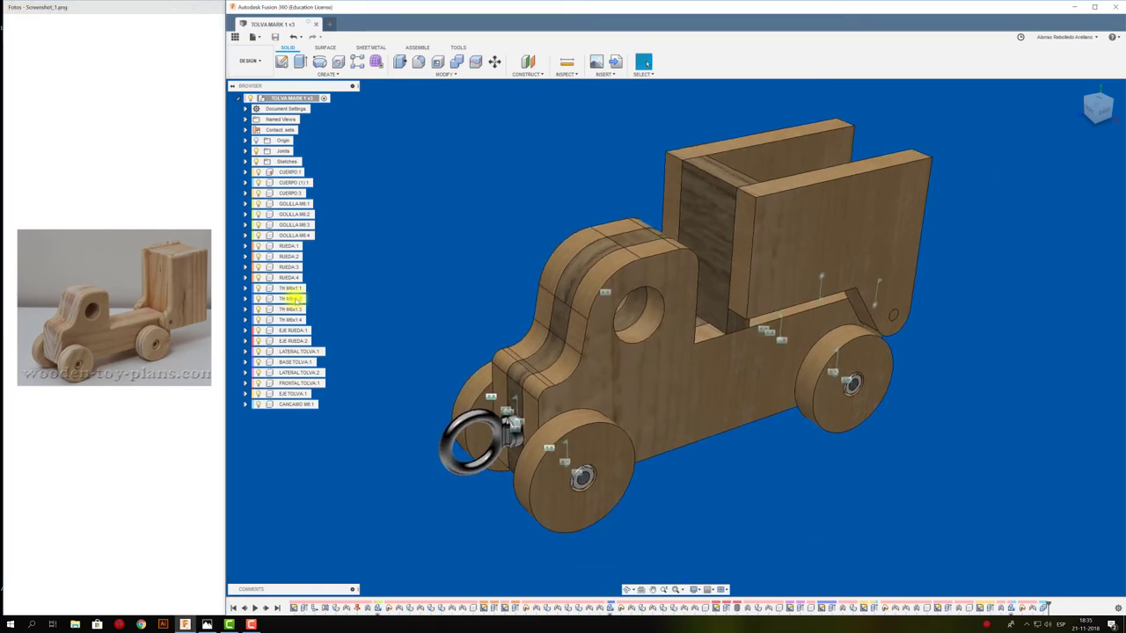
right_click(292, 289)
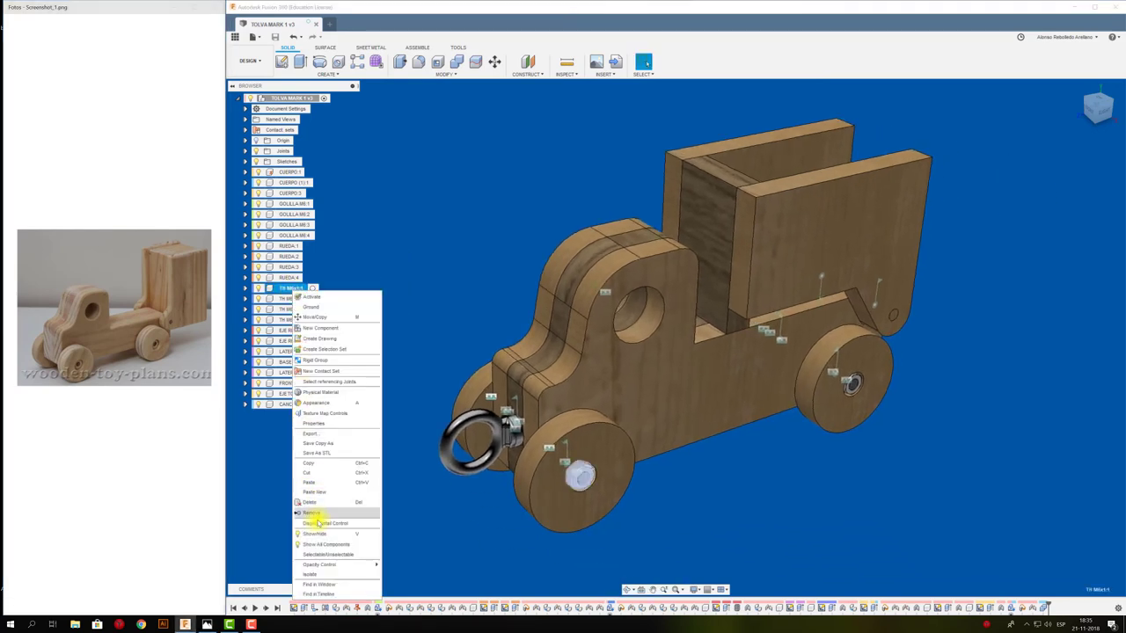
click(314, 425)
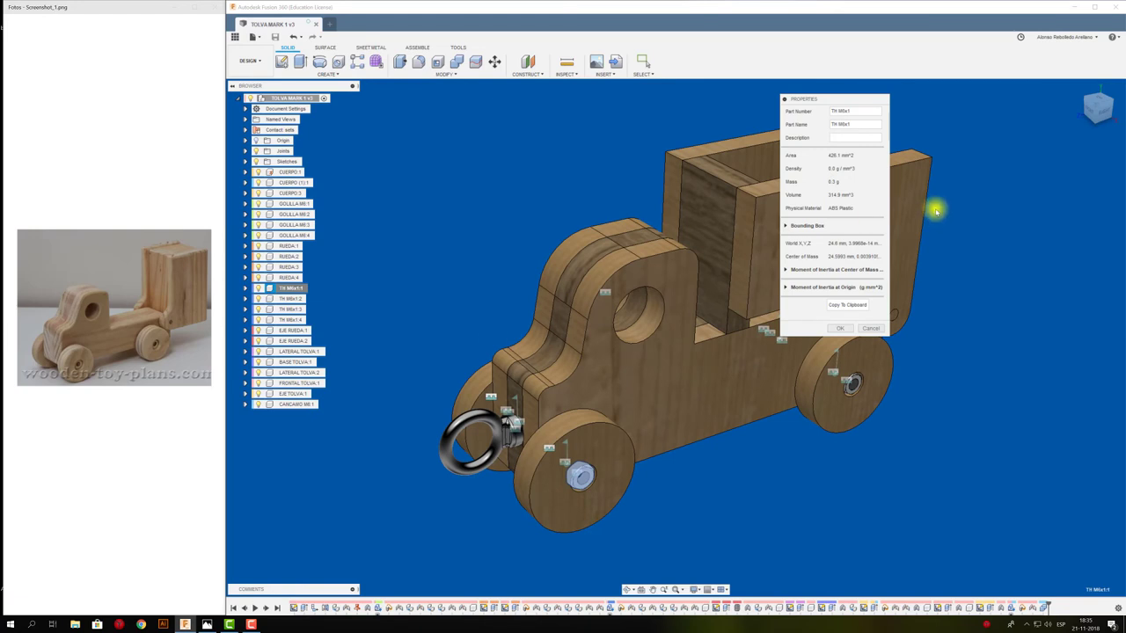
click(869, 329)
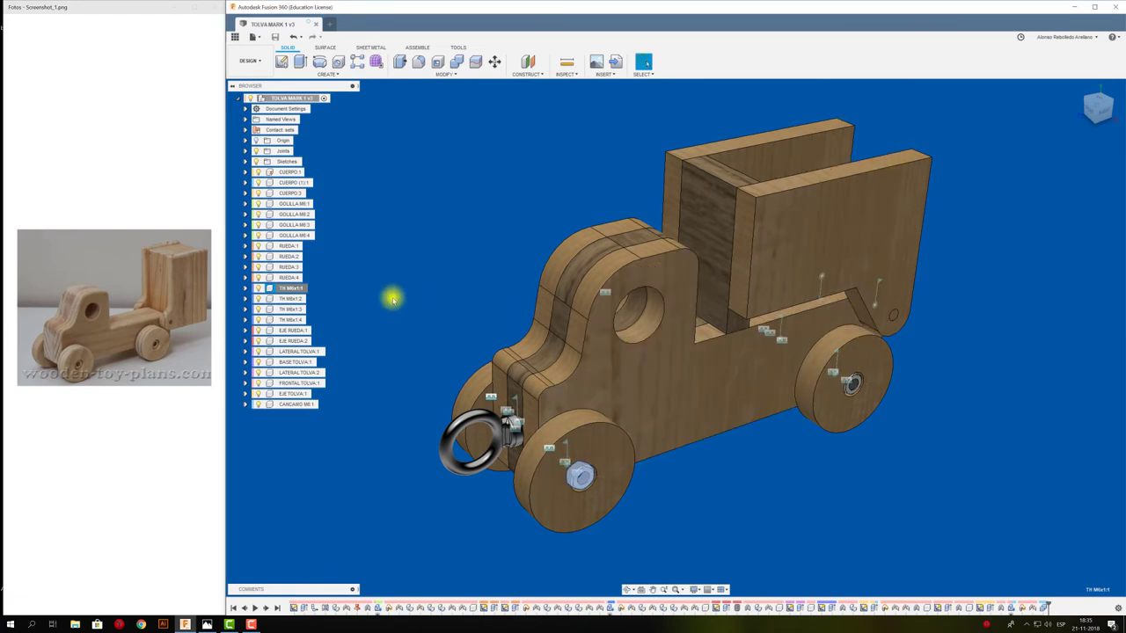
Apply the Steel material to the TH M6x1:1 nut and the GOLILLA M6:2 washer.
right_click(295, 290)
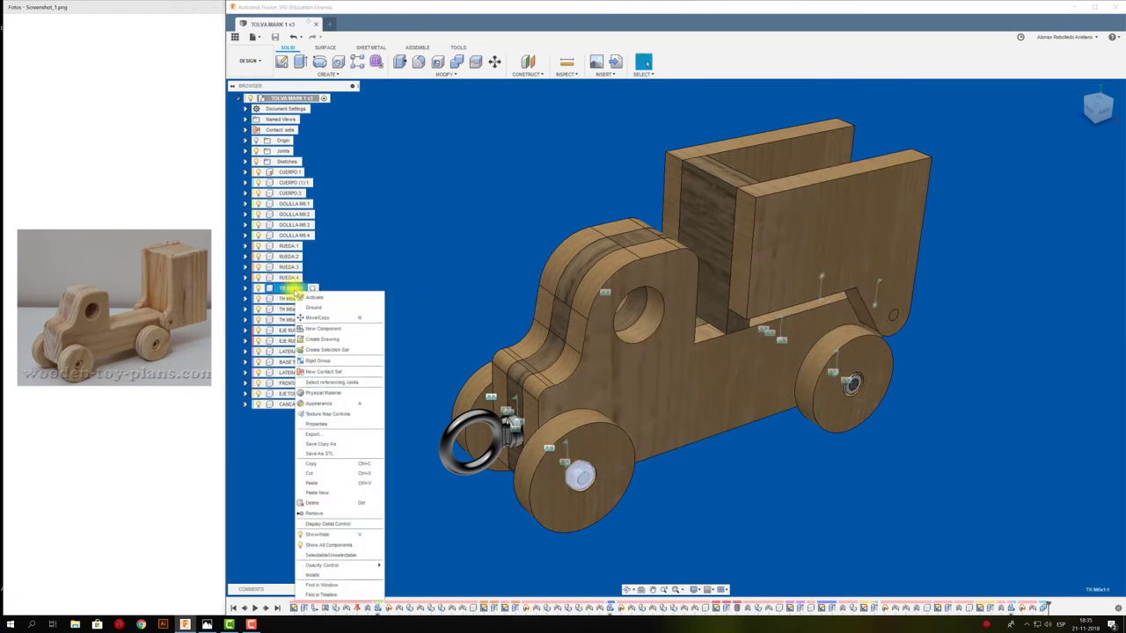
click(322, 392)
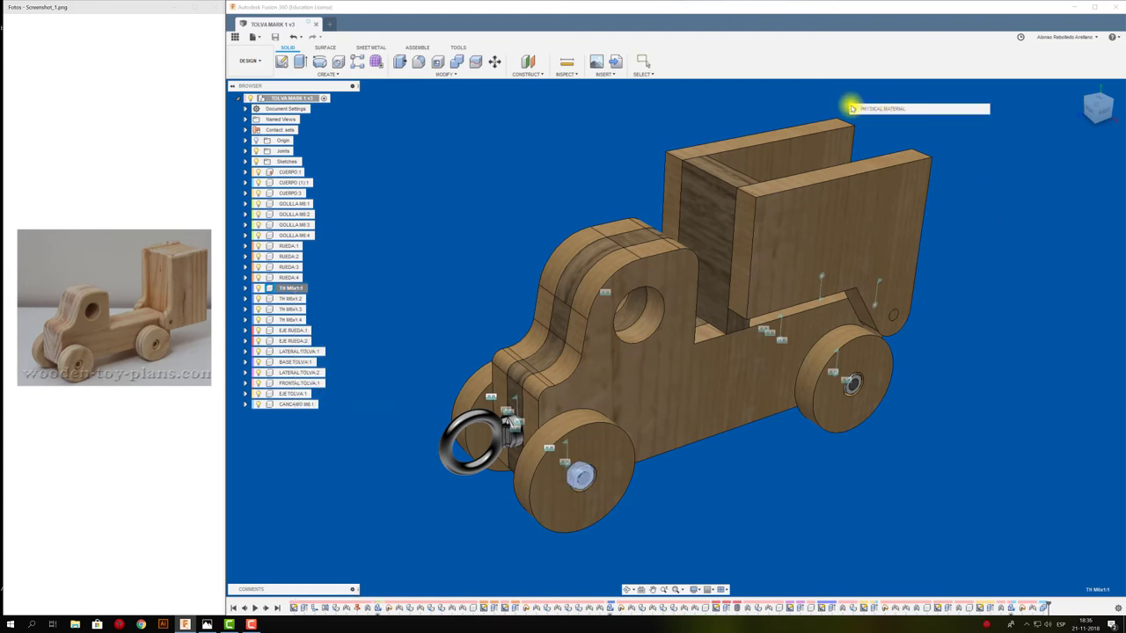
drag(912, 142, 740, 185)
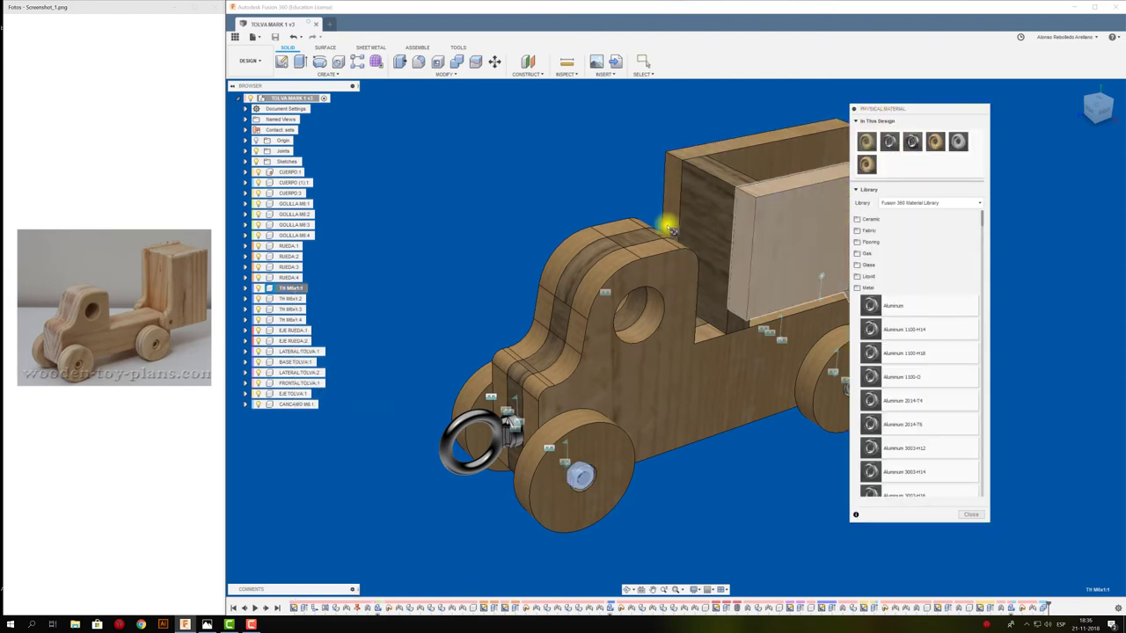
drag(875, 149, 291, 293)
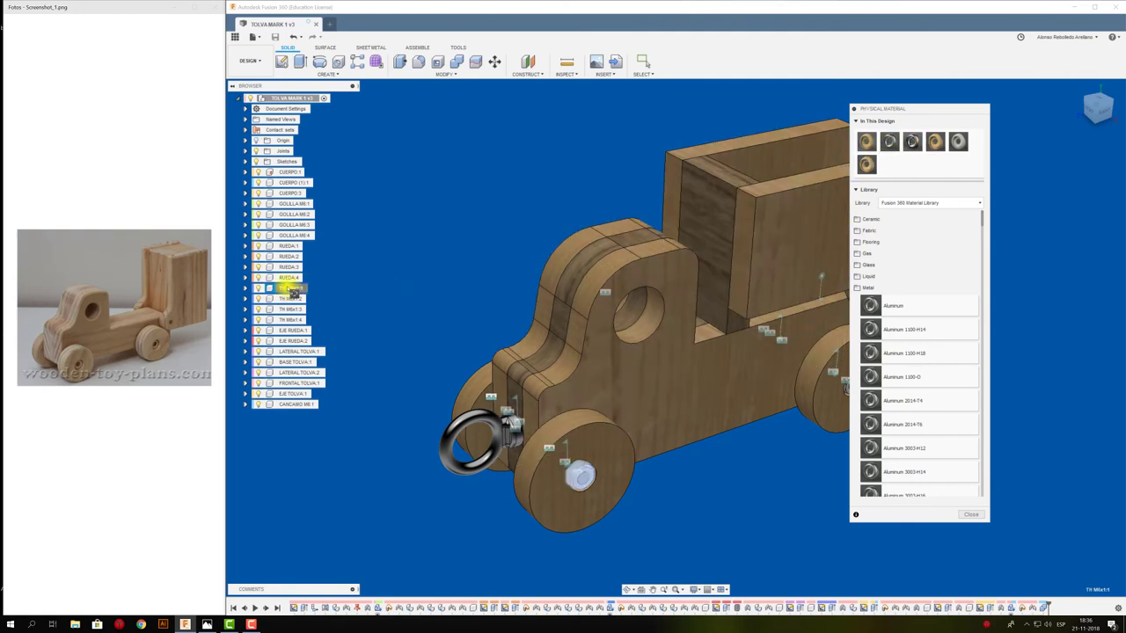
drag(291, 293, 294, 292)
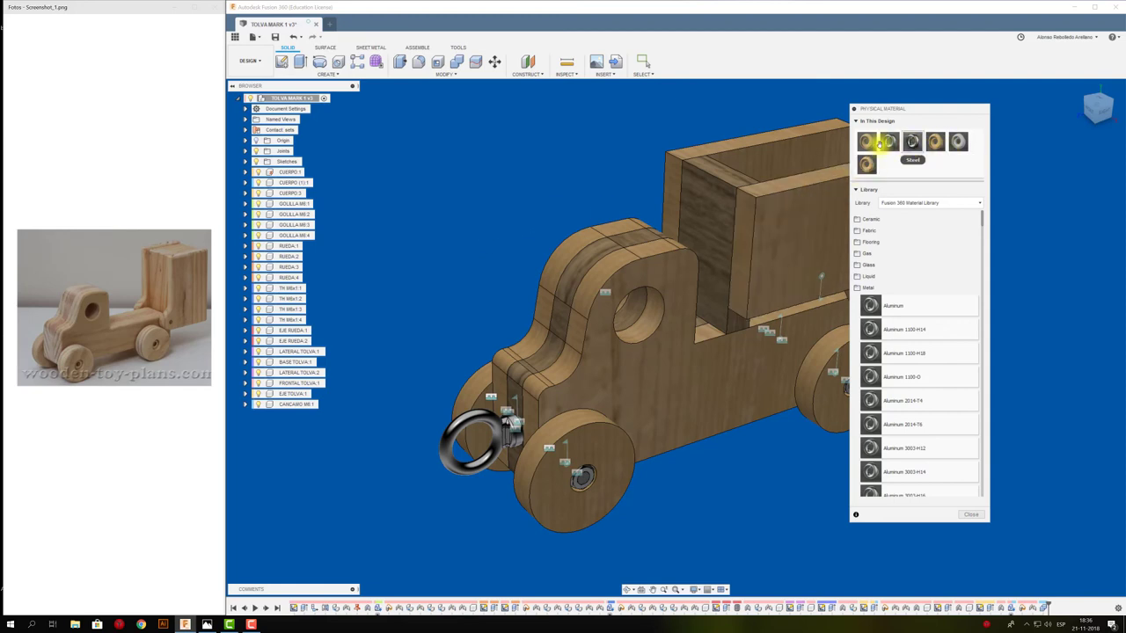
drag(912, 142, 303, 207)
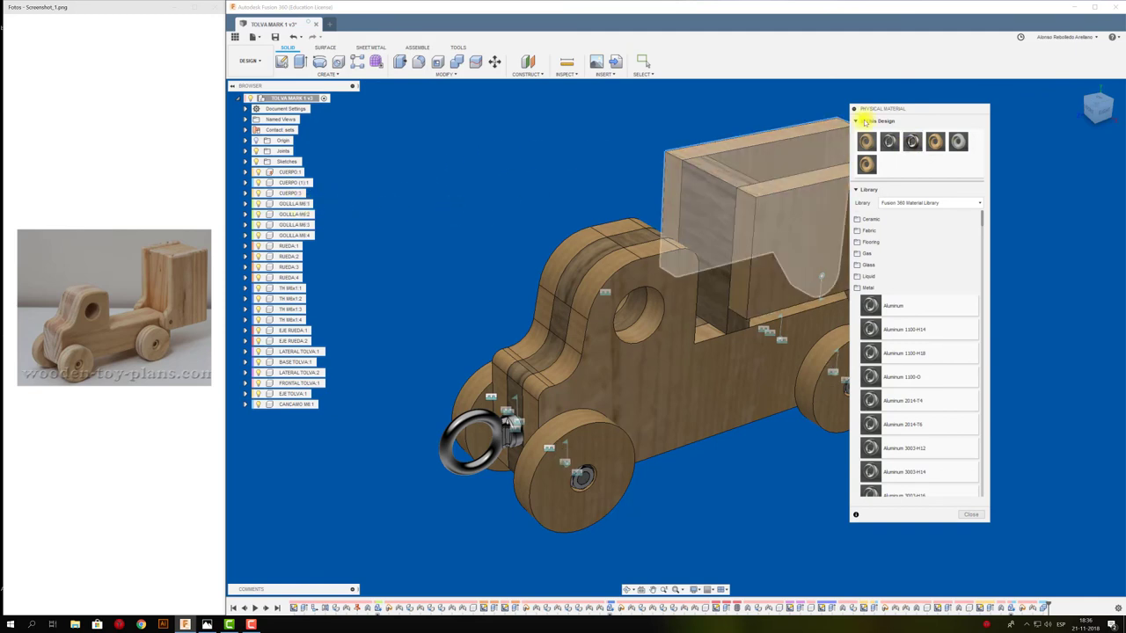
click(854, 110)
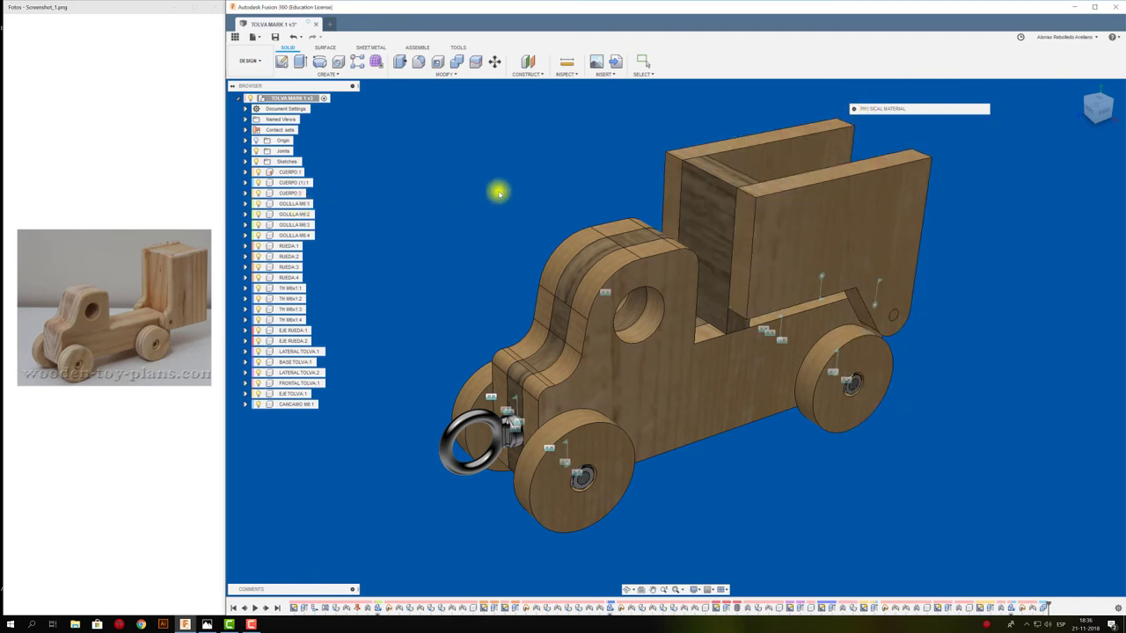
Save the truck design as version v4.
click(311, 99)
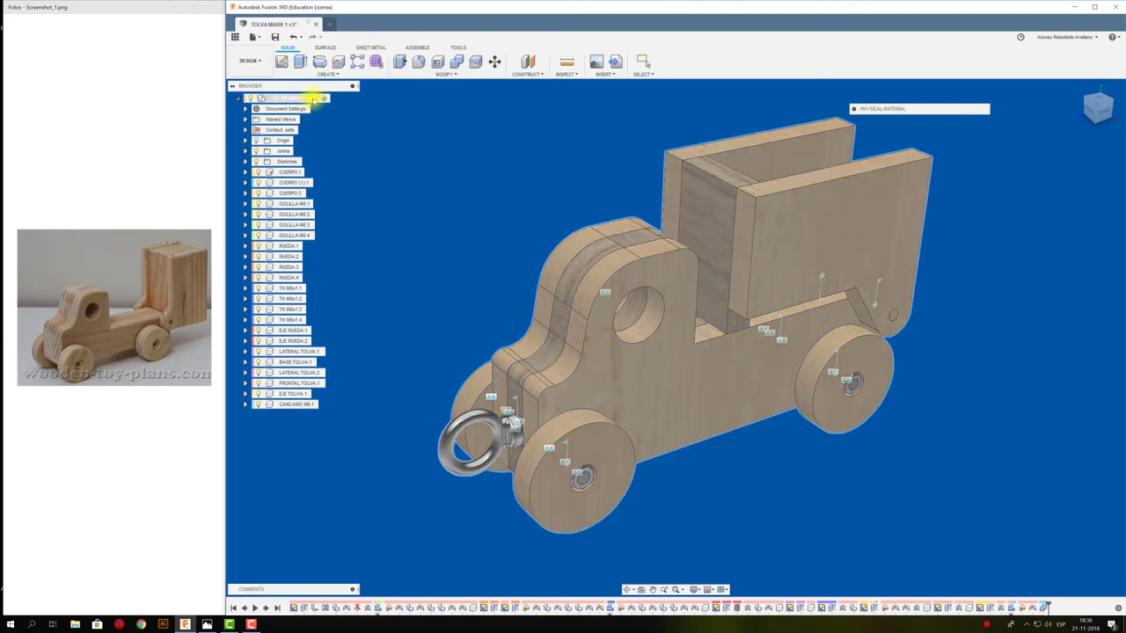
click(312, 100)
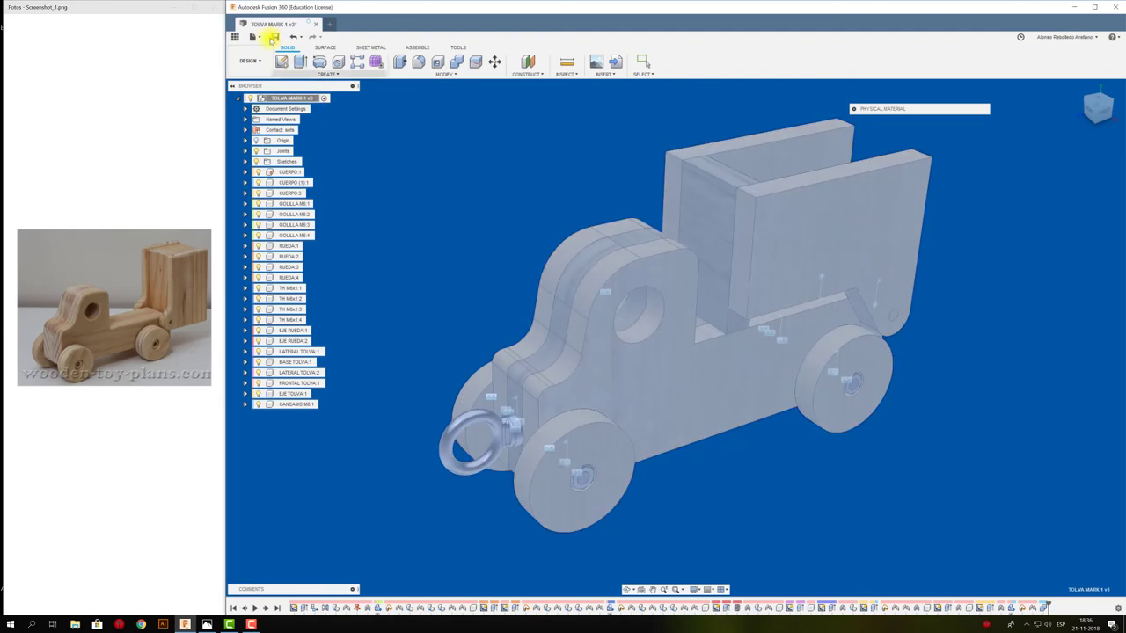
click(276, 38)
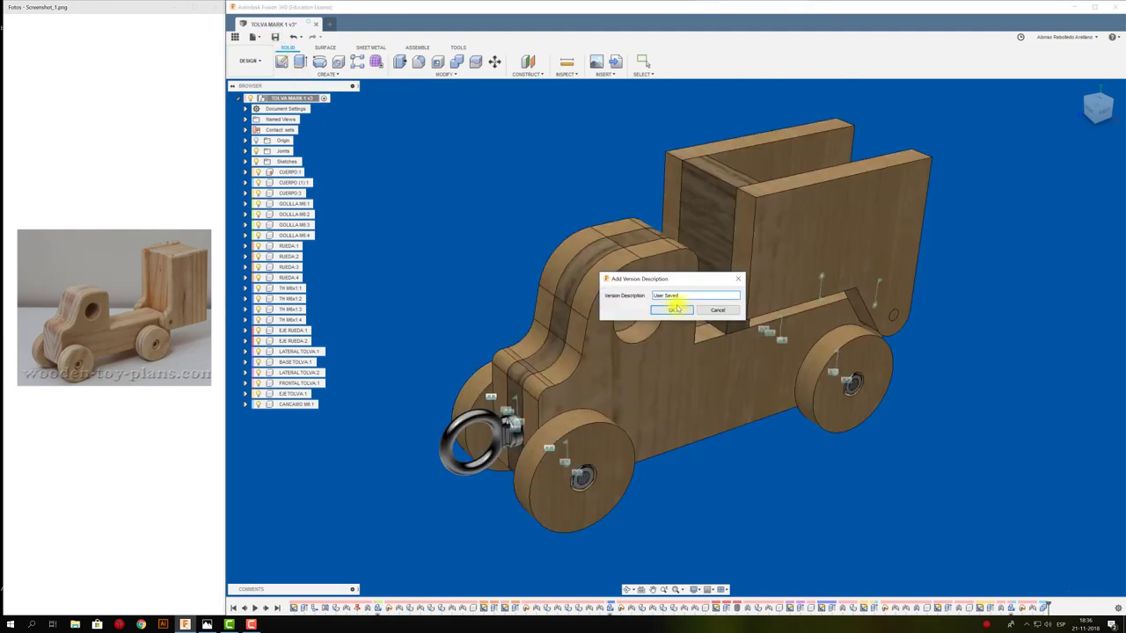
click(673, 310)
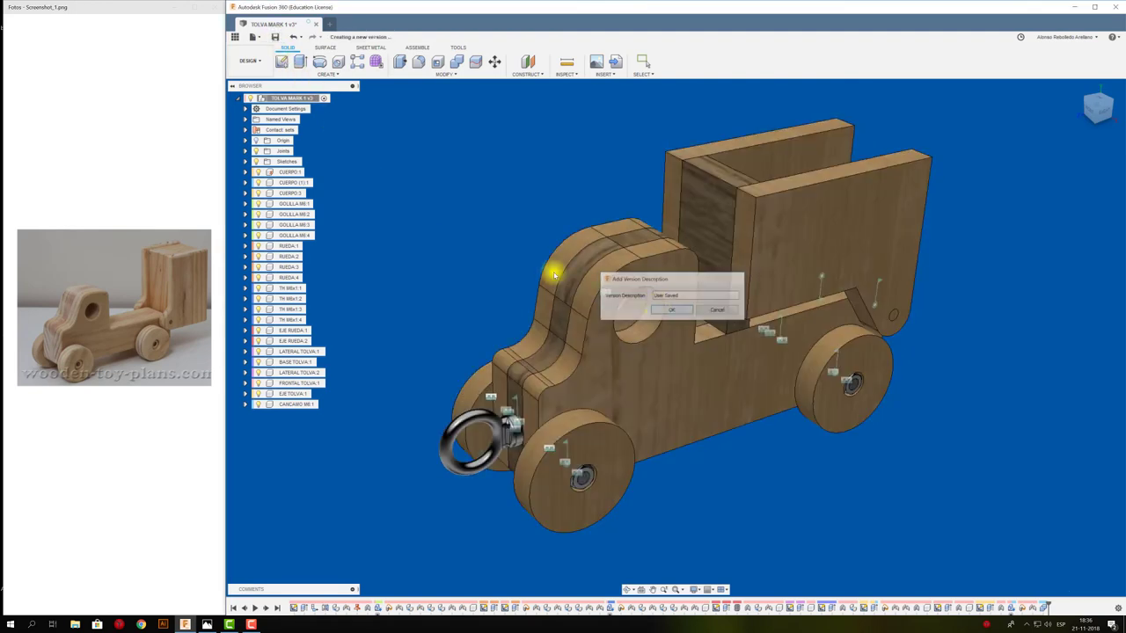
Check the root assembly's Properties to confirm the 515.6 g total mass.
double_click(985, 12)
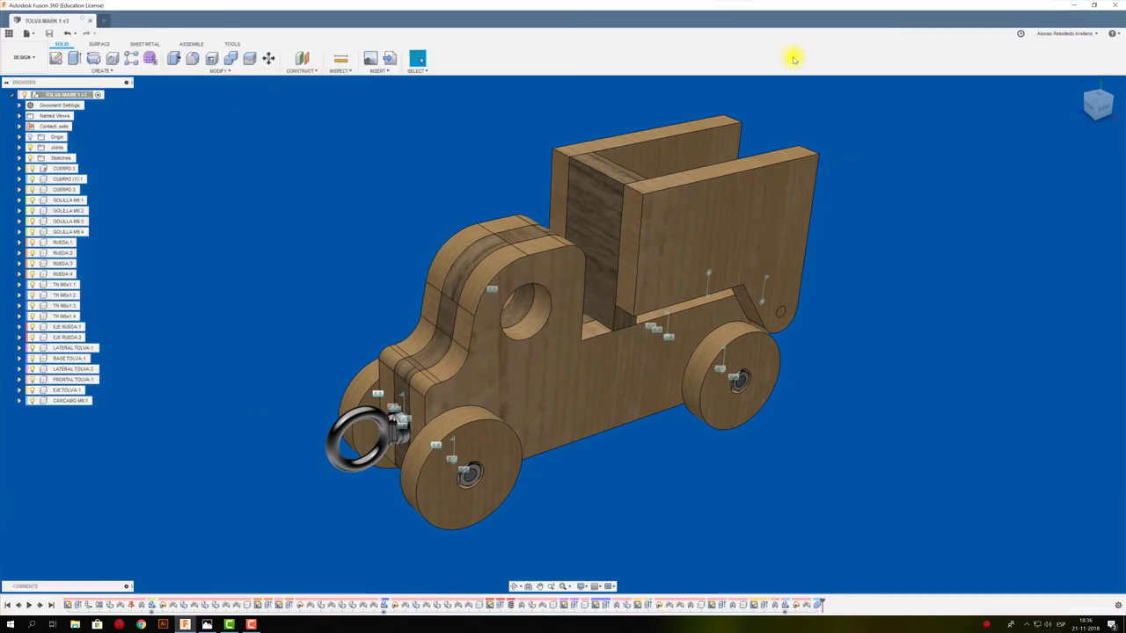
click(79, 94)
right_click(81, 95)
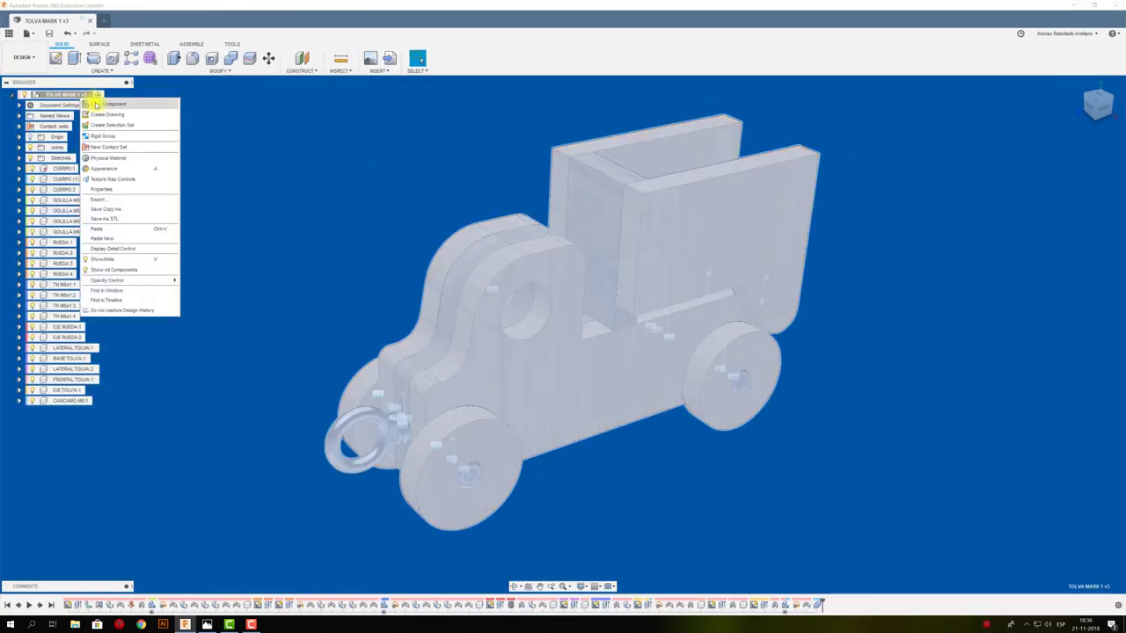
click(121, 190)
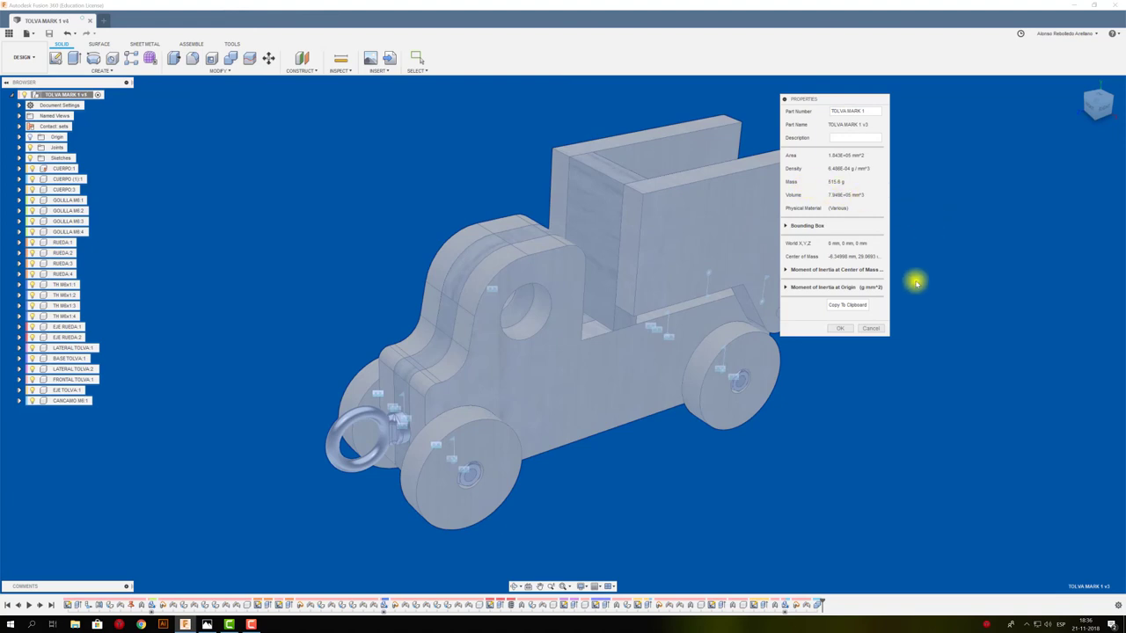
click(838, 329)
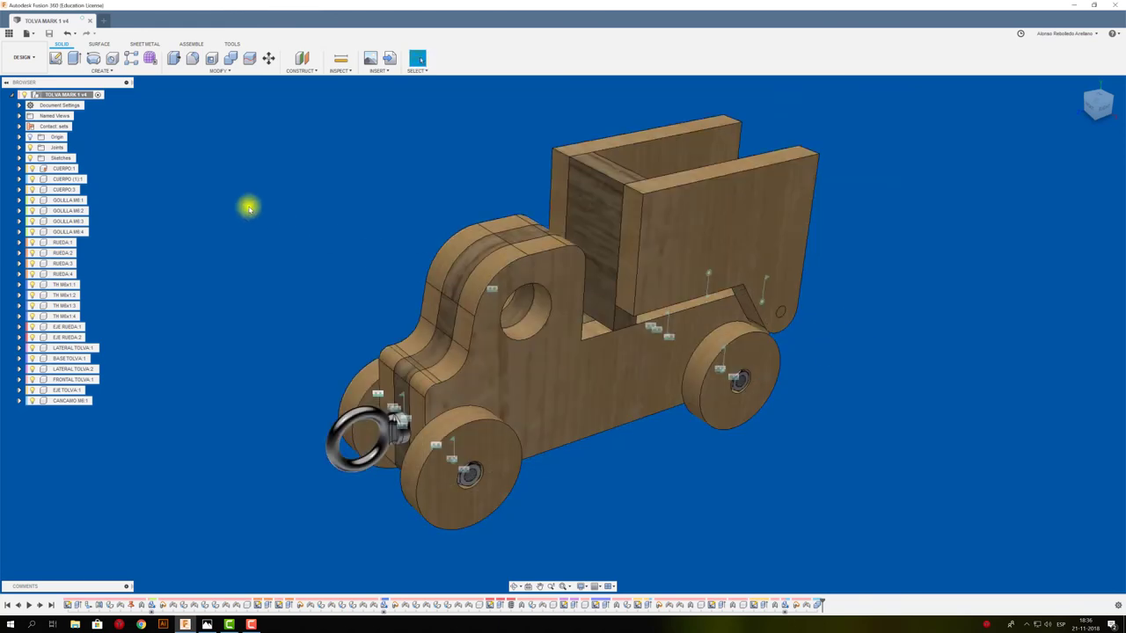
scroll(264, 204, up, 2)
shift+middle_drag(329, 224, 339, 233)
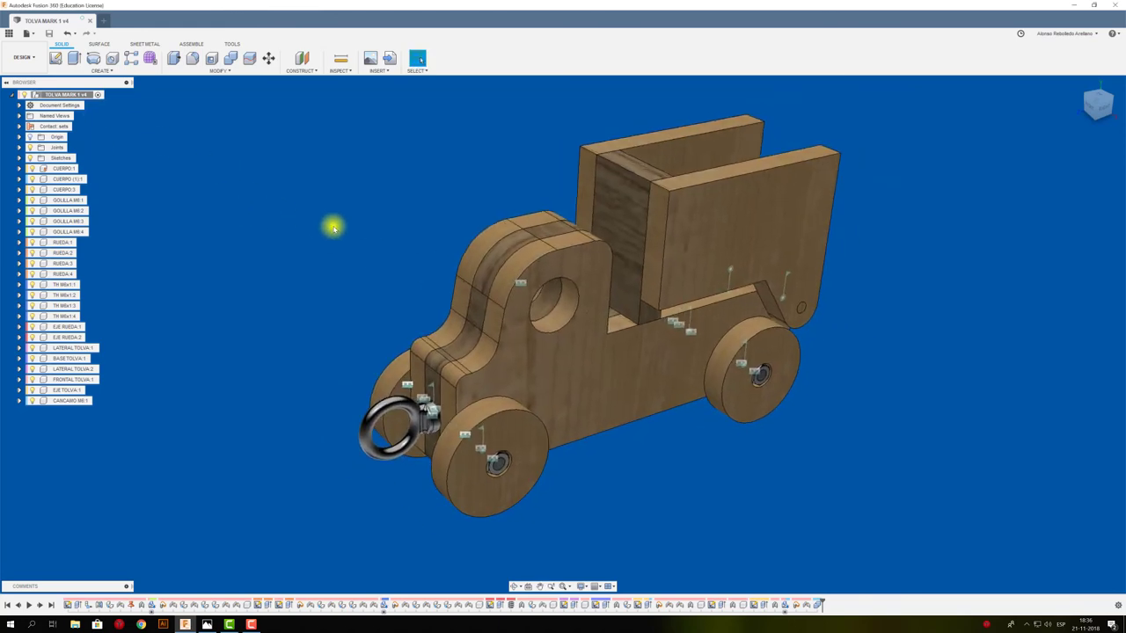